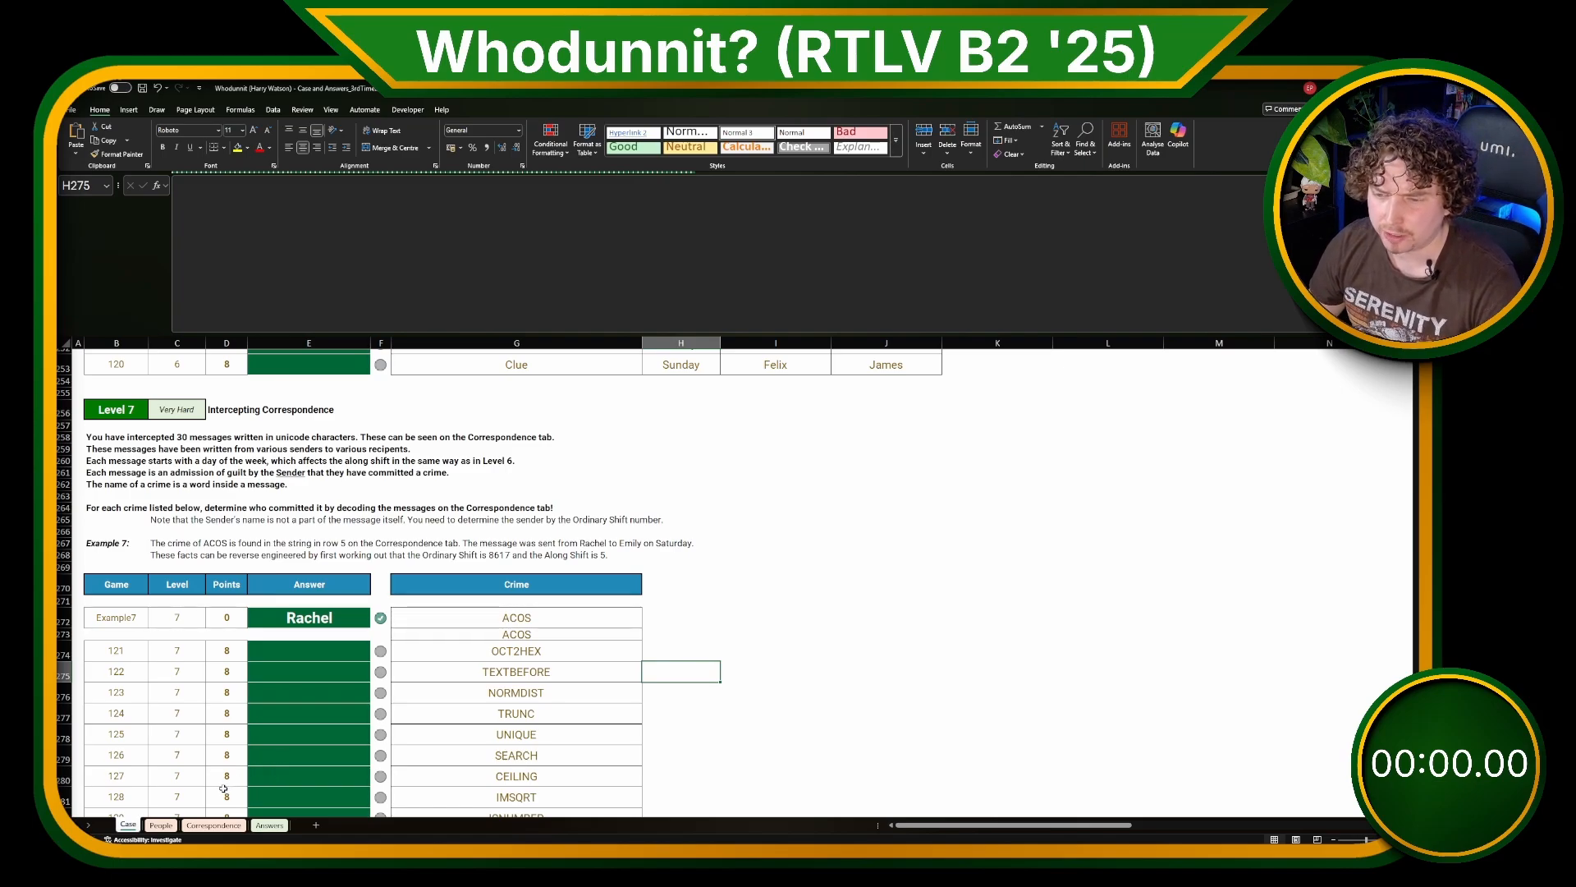
Step: Examine the coded unicode messages in column A of the Correspondence sheet
{"action": "left_click", "coordinate": [216, 825]}
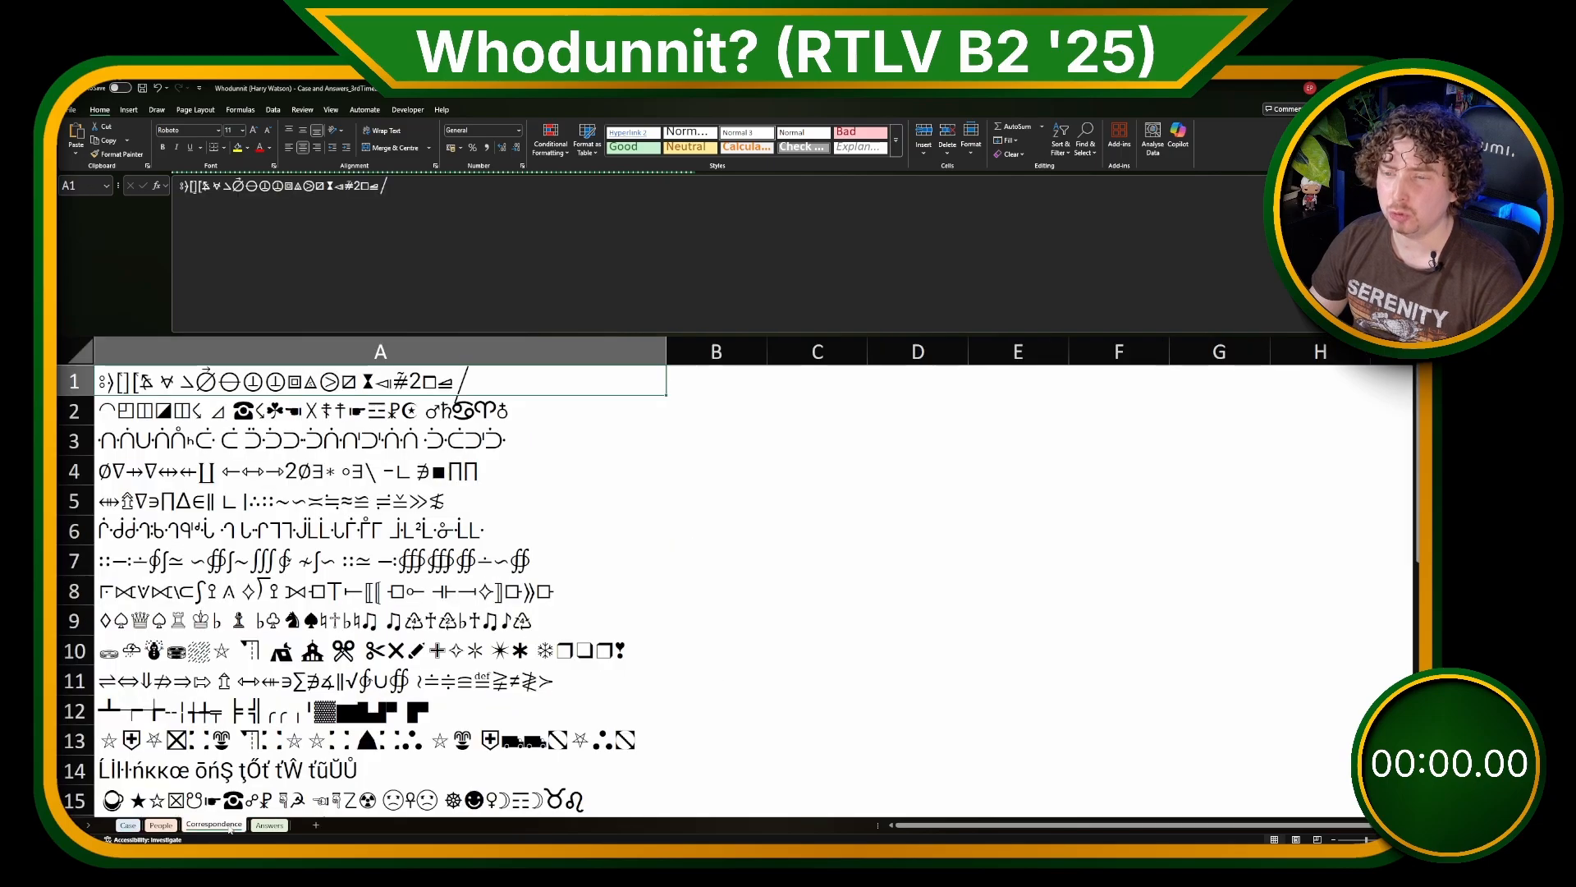
{"action": "left_click", "coordinate": [337, 650]}
{"action": "left_click_drag", "start_coordinate": [316, 380], "coordinate": [332, 650]}
{"action": "scroll", "coordinate": [332, 650], "scroll_direction": "down", "scroll_amount": 5}
{"action": "scroll", "coordinate": [332, 575], "scroll_direction": "up", "scroll_amount": 5}
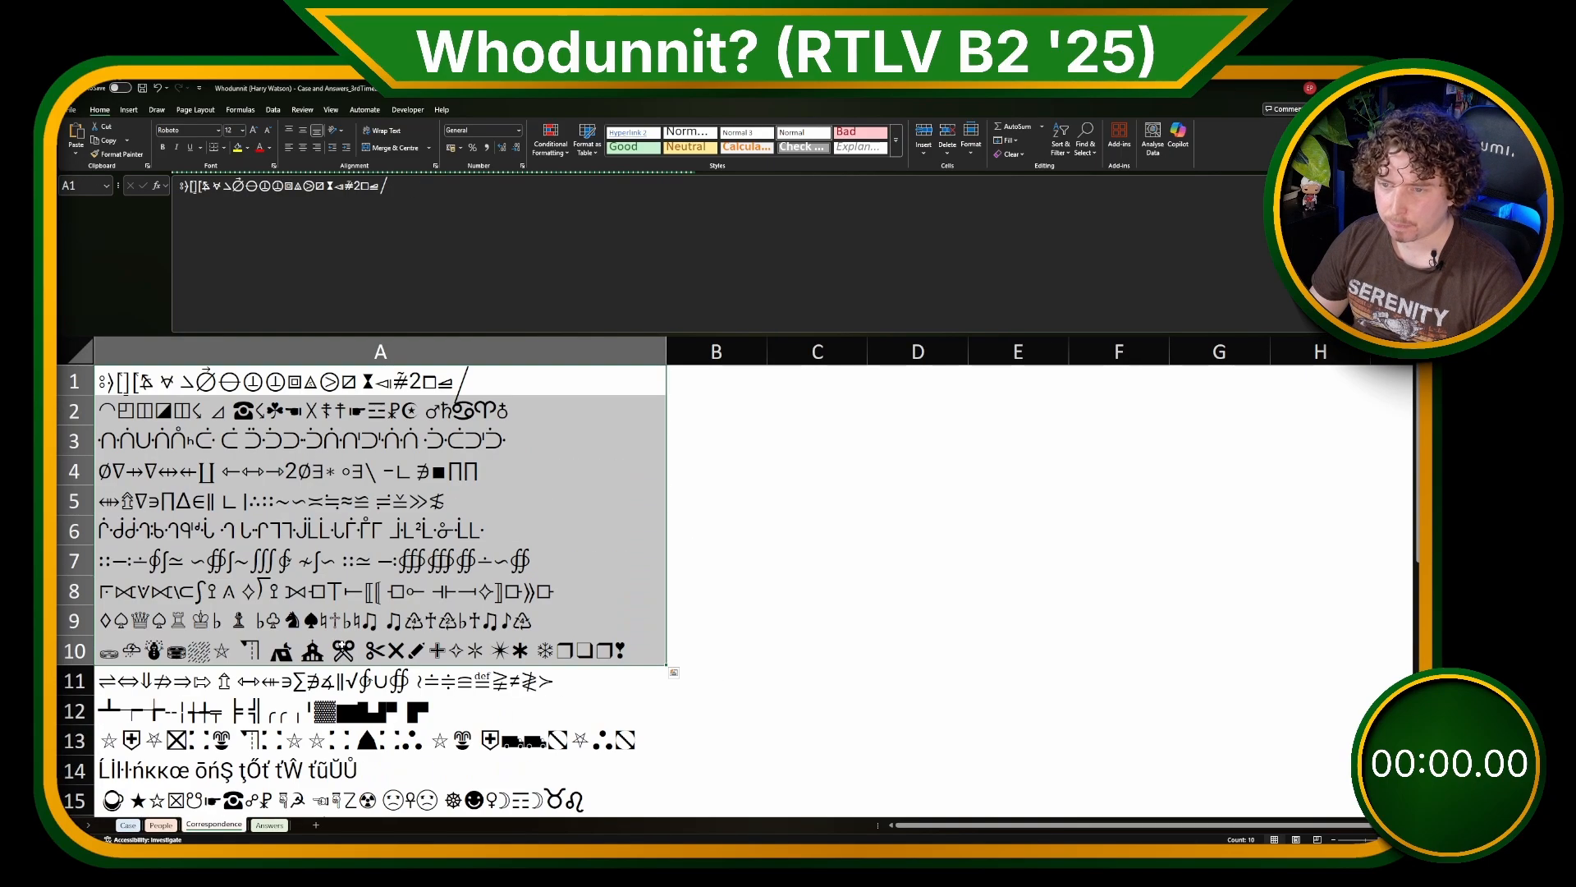
Step: Review the Level 7 example, its answer and the list of crimes on the Case sheet
{"action": "left_click", "coordinate": [128, 825]}
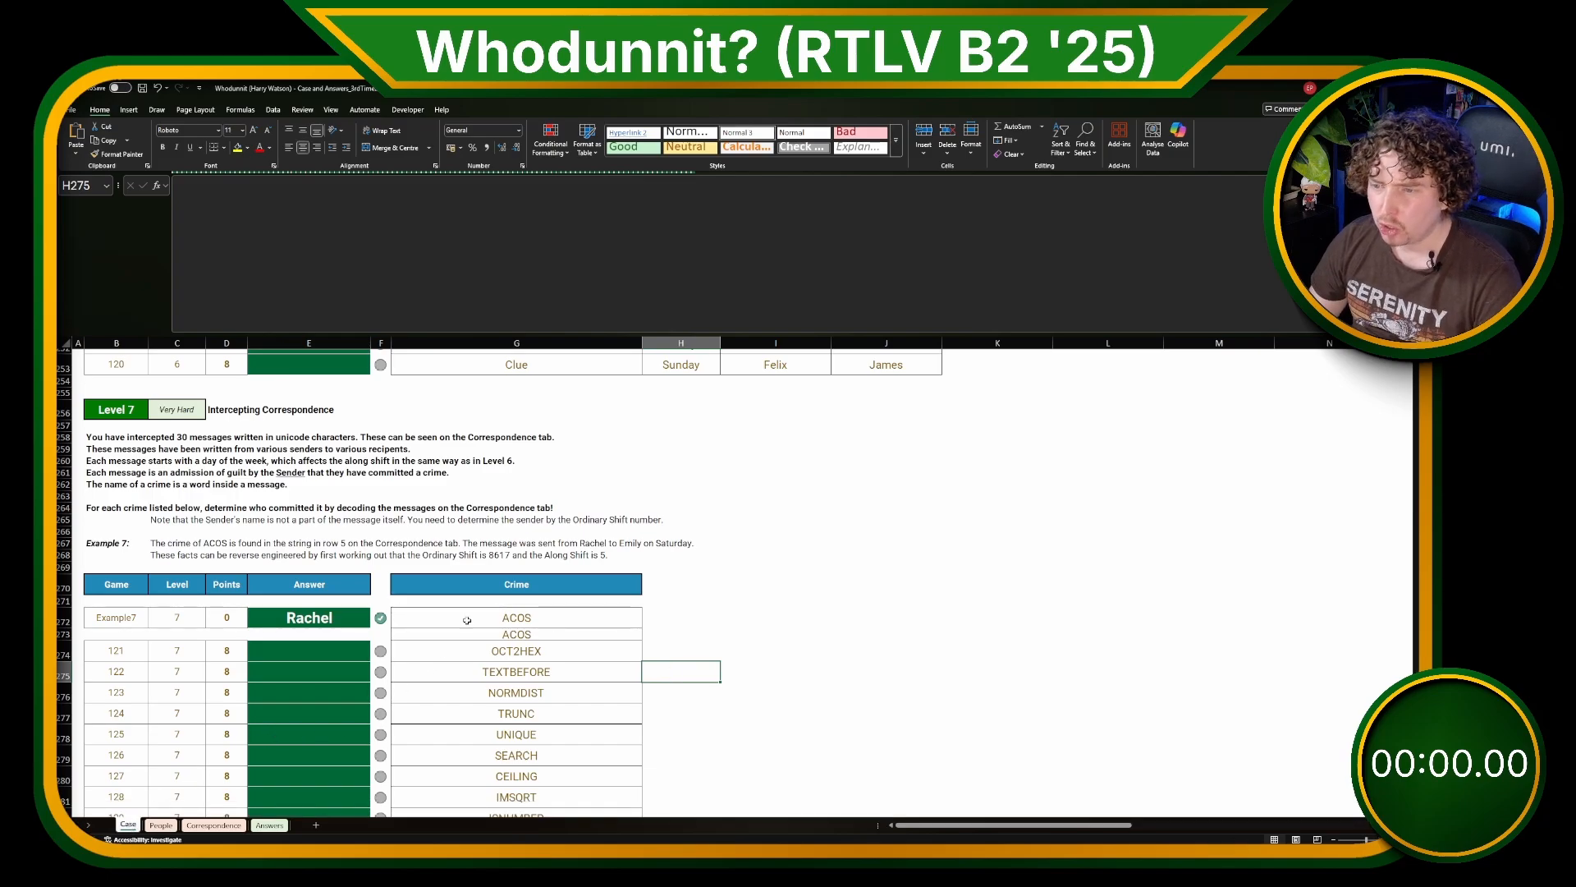
{"action": "left_click", "coordinate": [534, 556]}
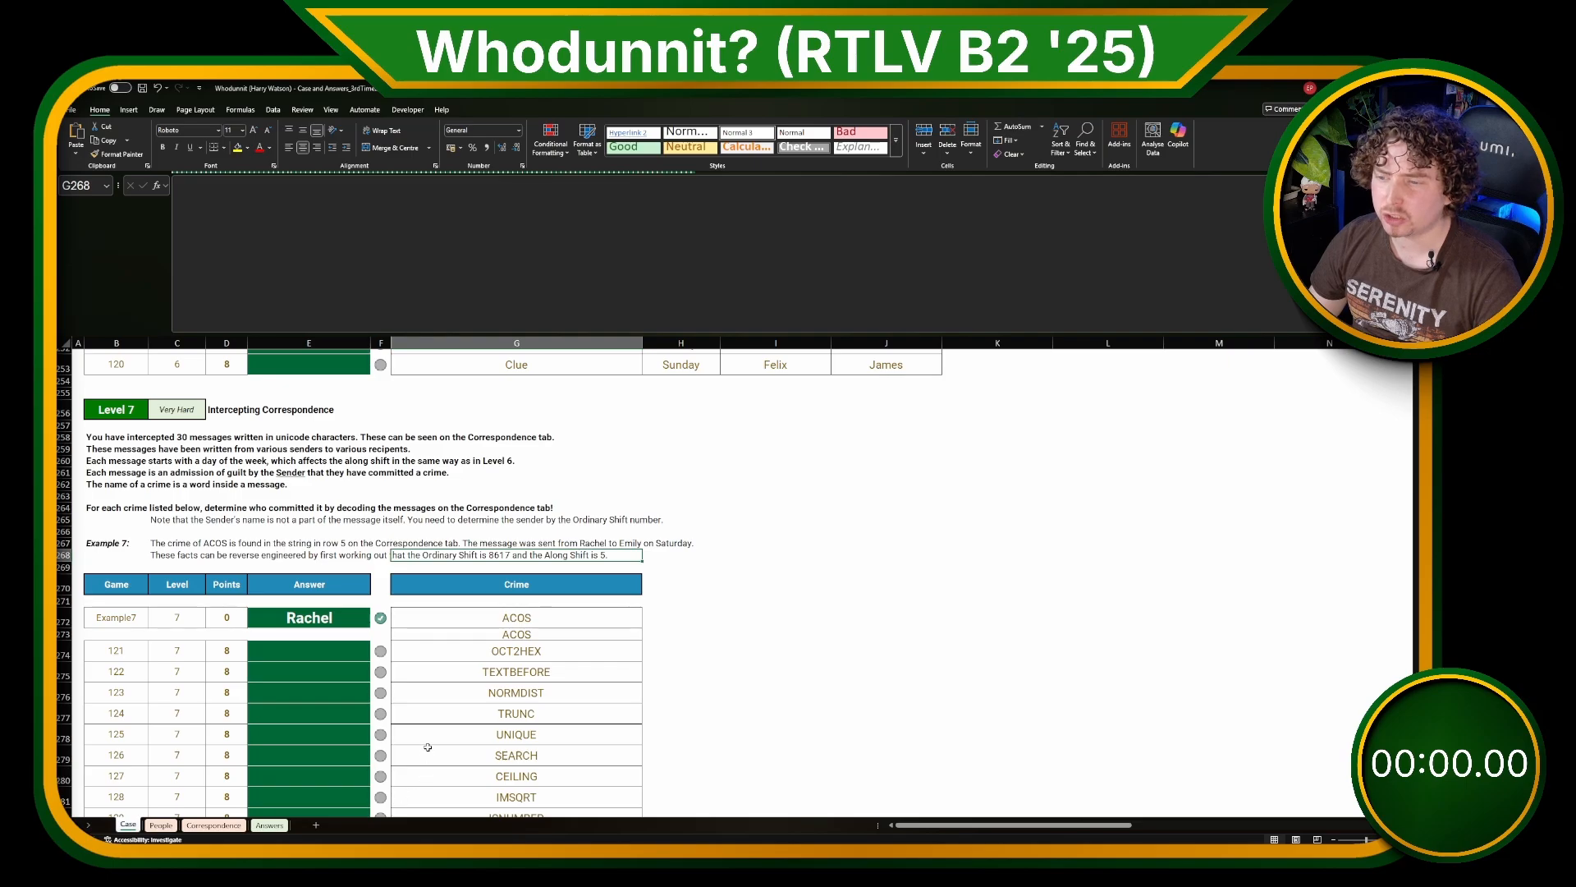
{"action": "left_click", "coordinate": [460, 692]}
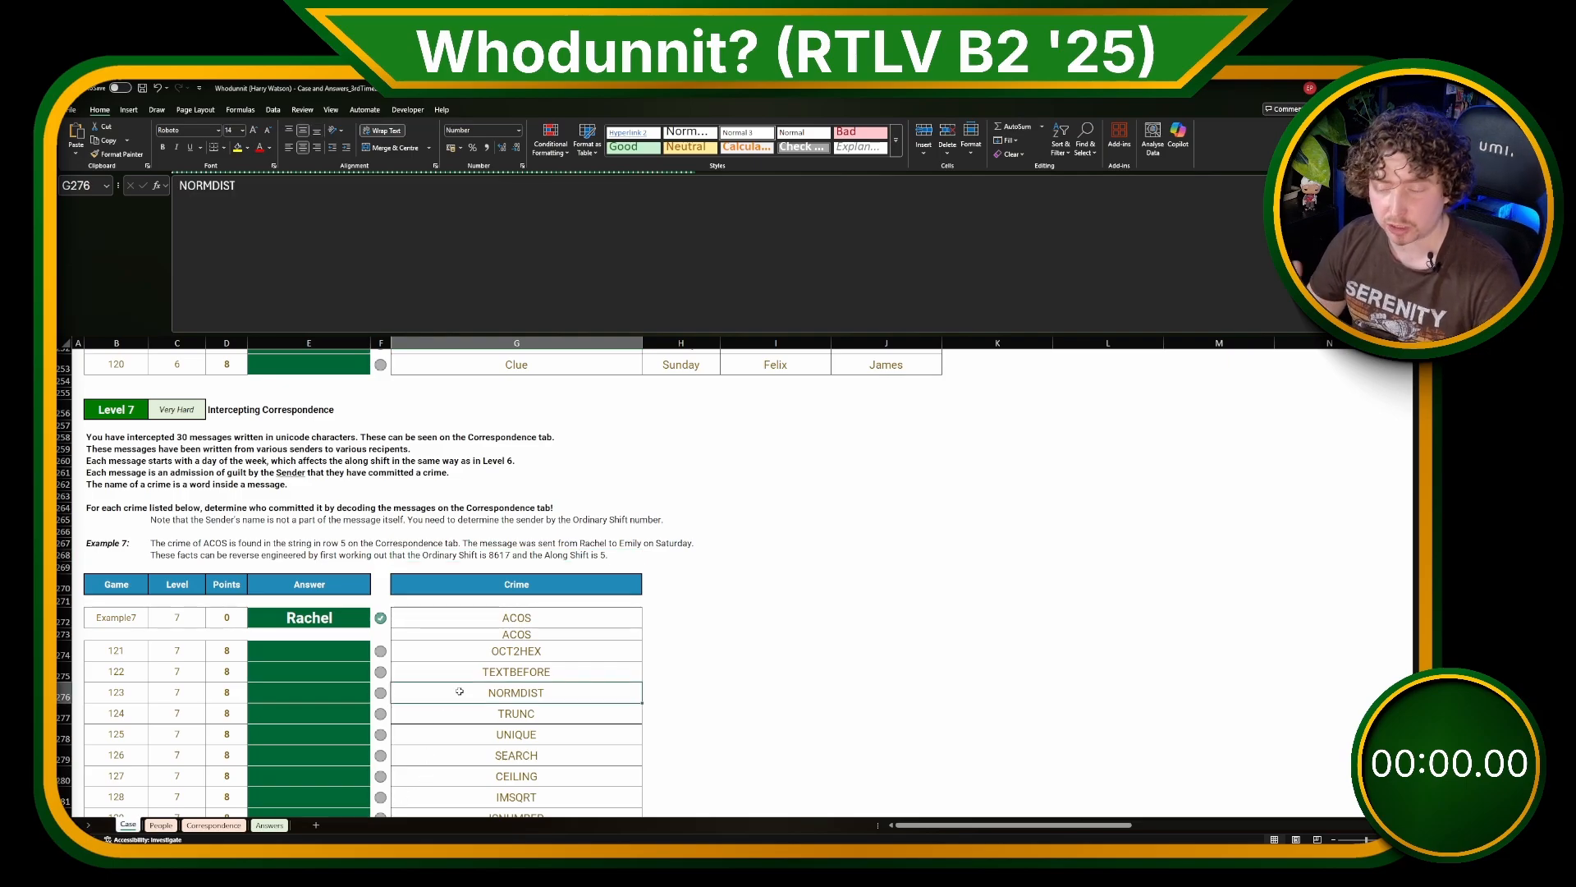
{"action": "left_click", "coordinate": [478, 748]}
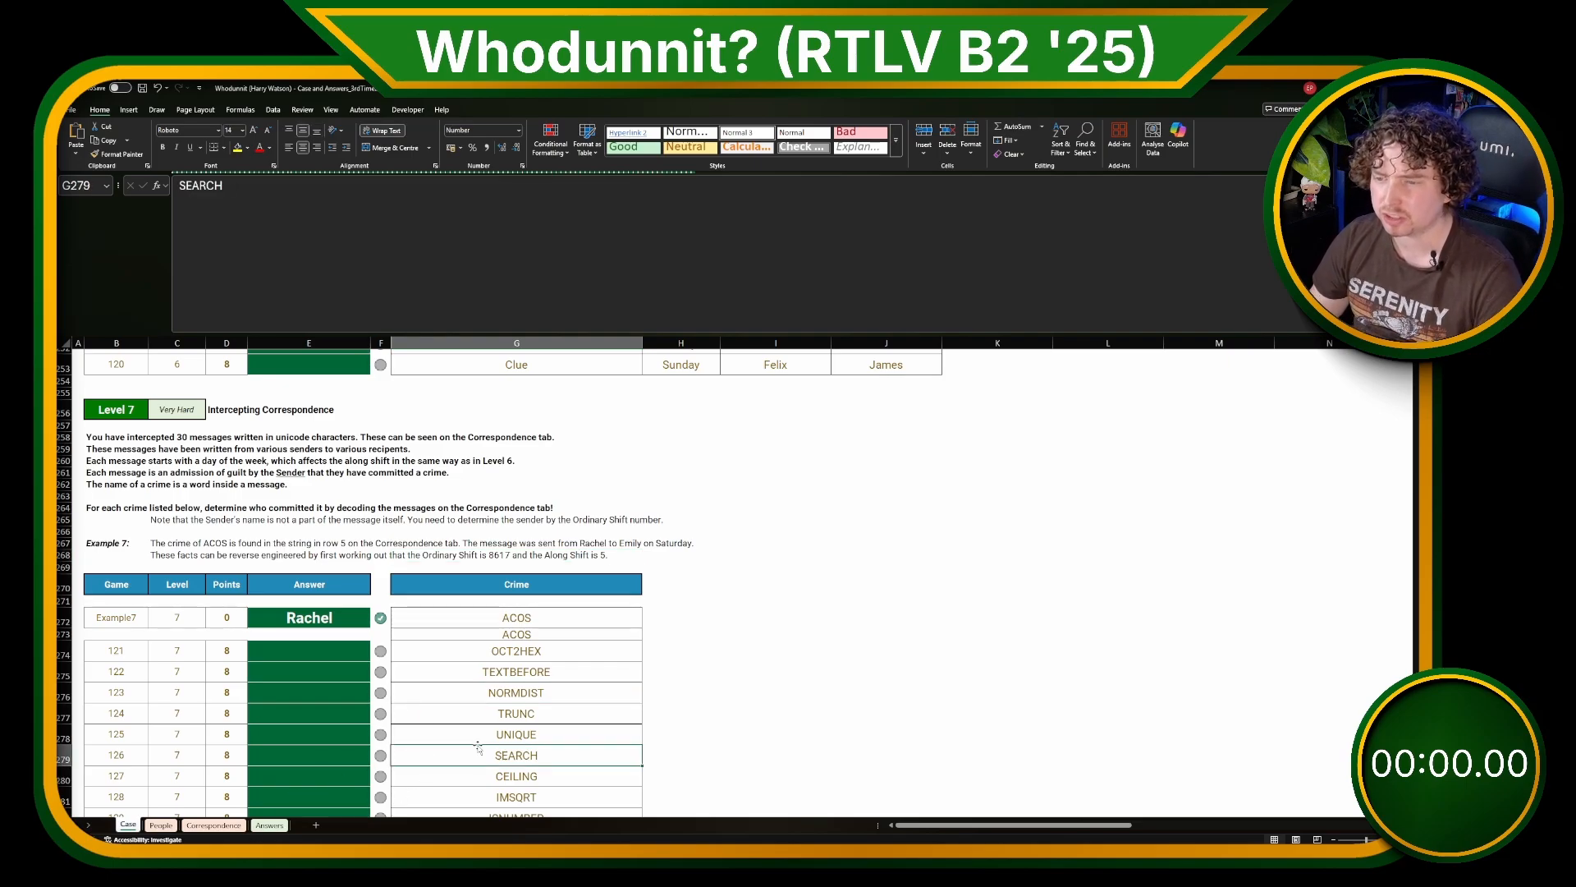
{"action": "left_click", "coordinate": [310, 617]}
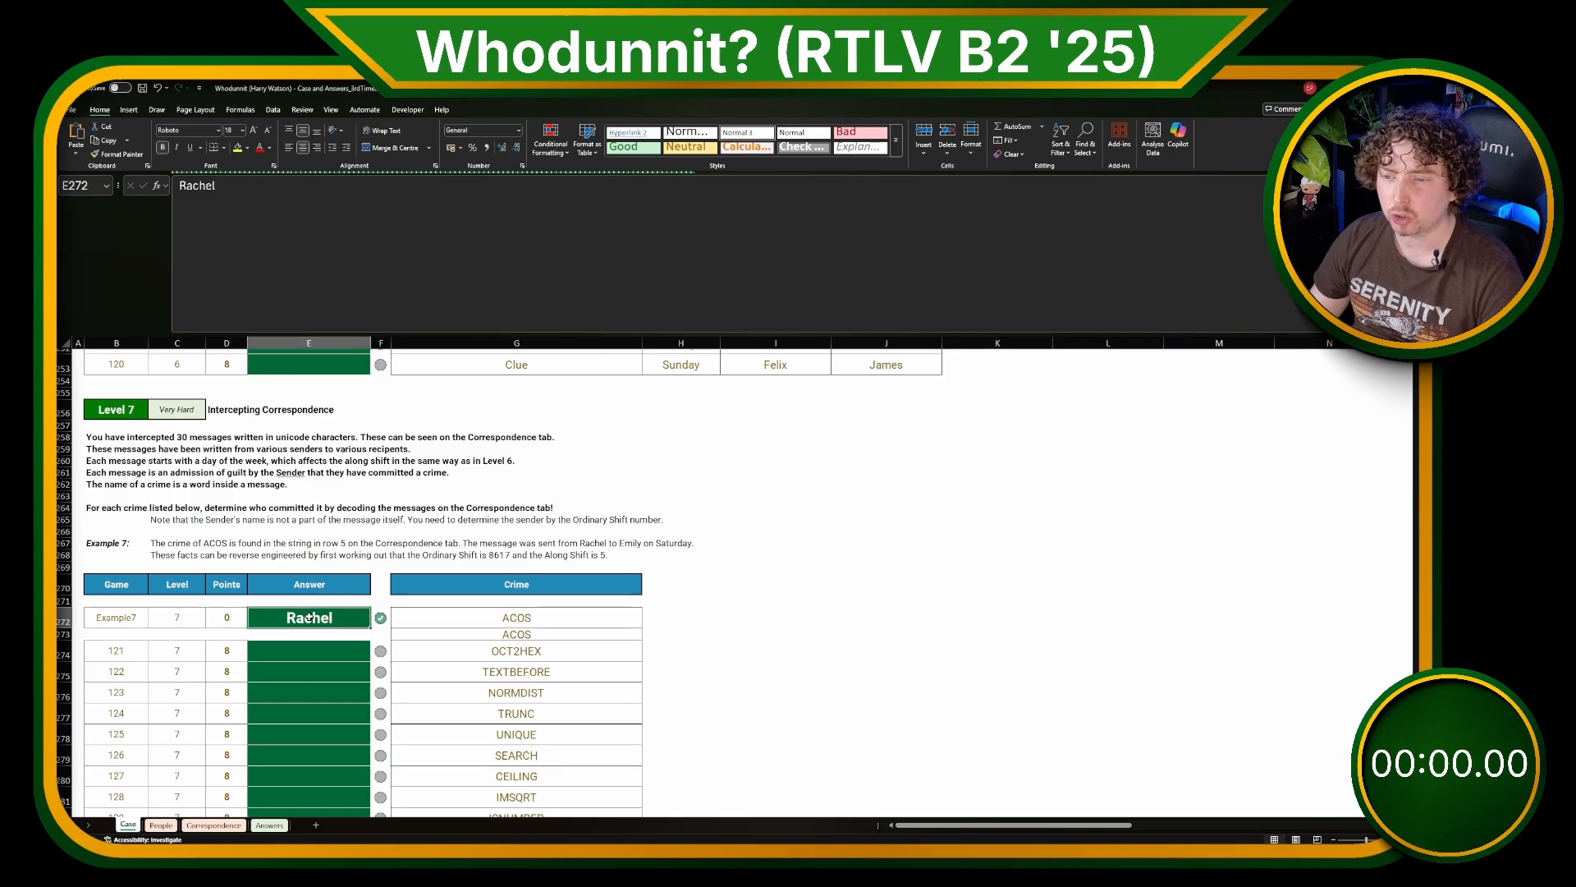
{"action": "left_click", "coordinate": [649, 734]}
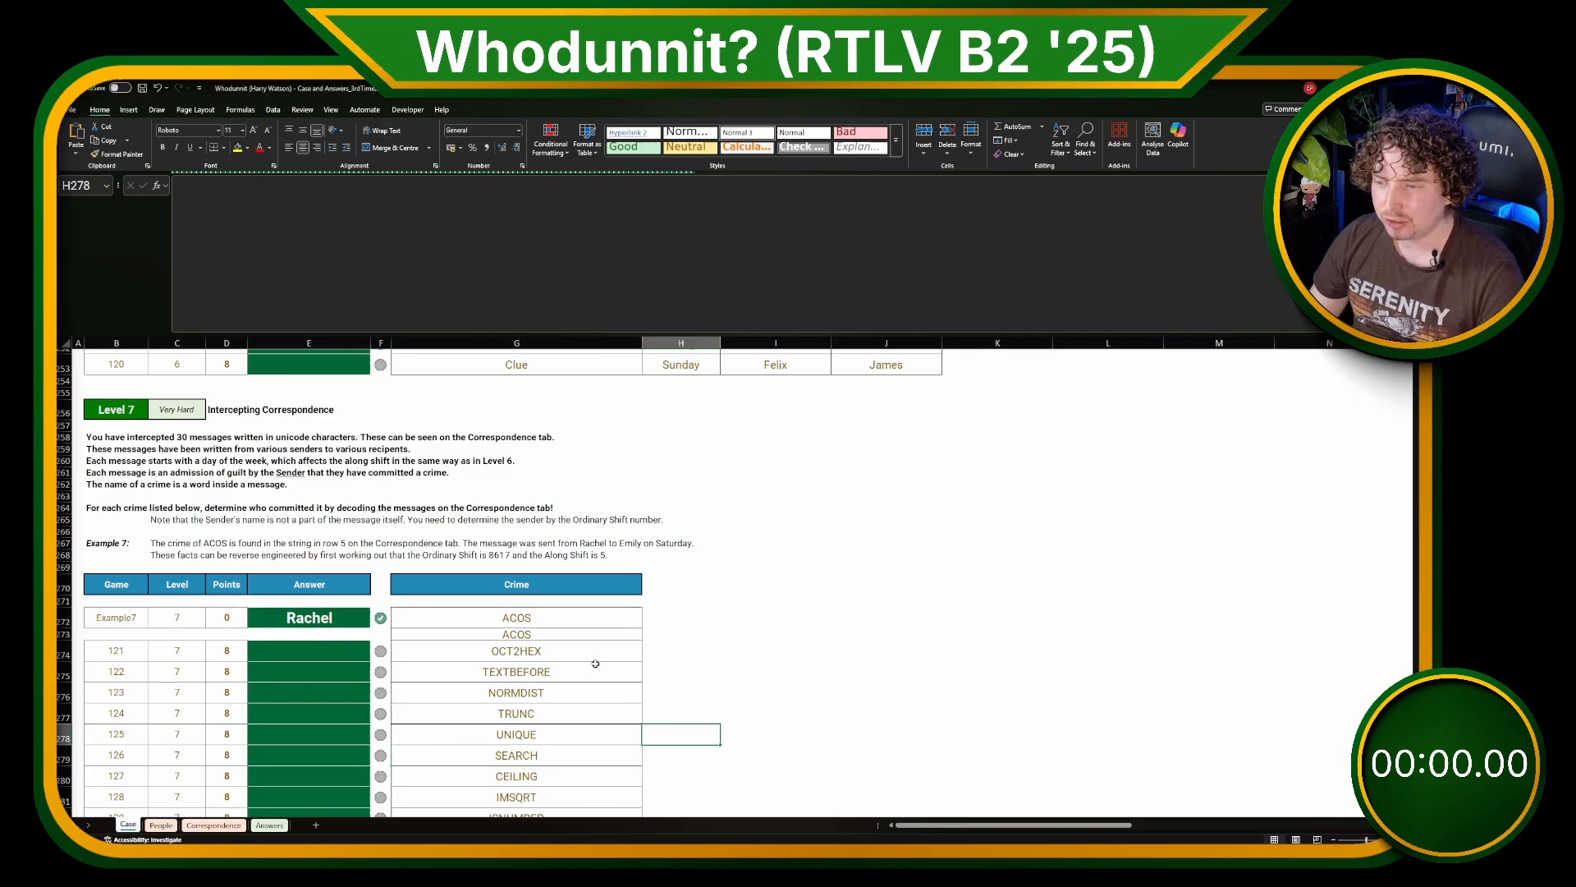
Step: Copy the example crime ACOS from G272 into the cell directly below it
{"action": "left_click", "coordinate": [503, 625]}
{"action": "key", "text": "ctrl+c"}
{"action": "left_click", "coordinate": [505, 634]}
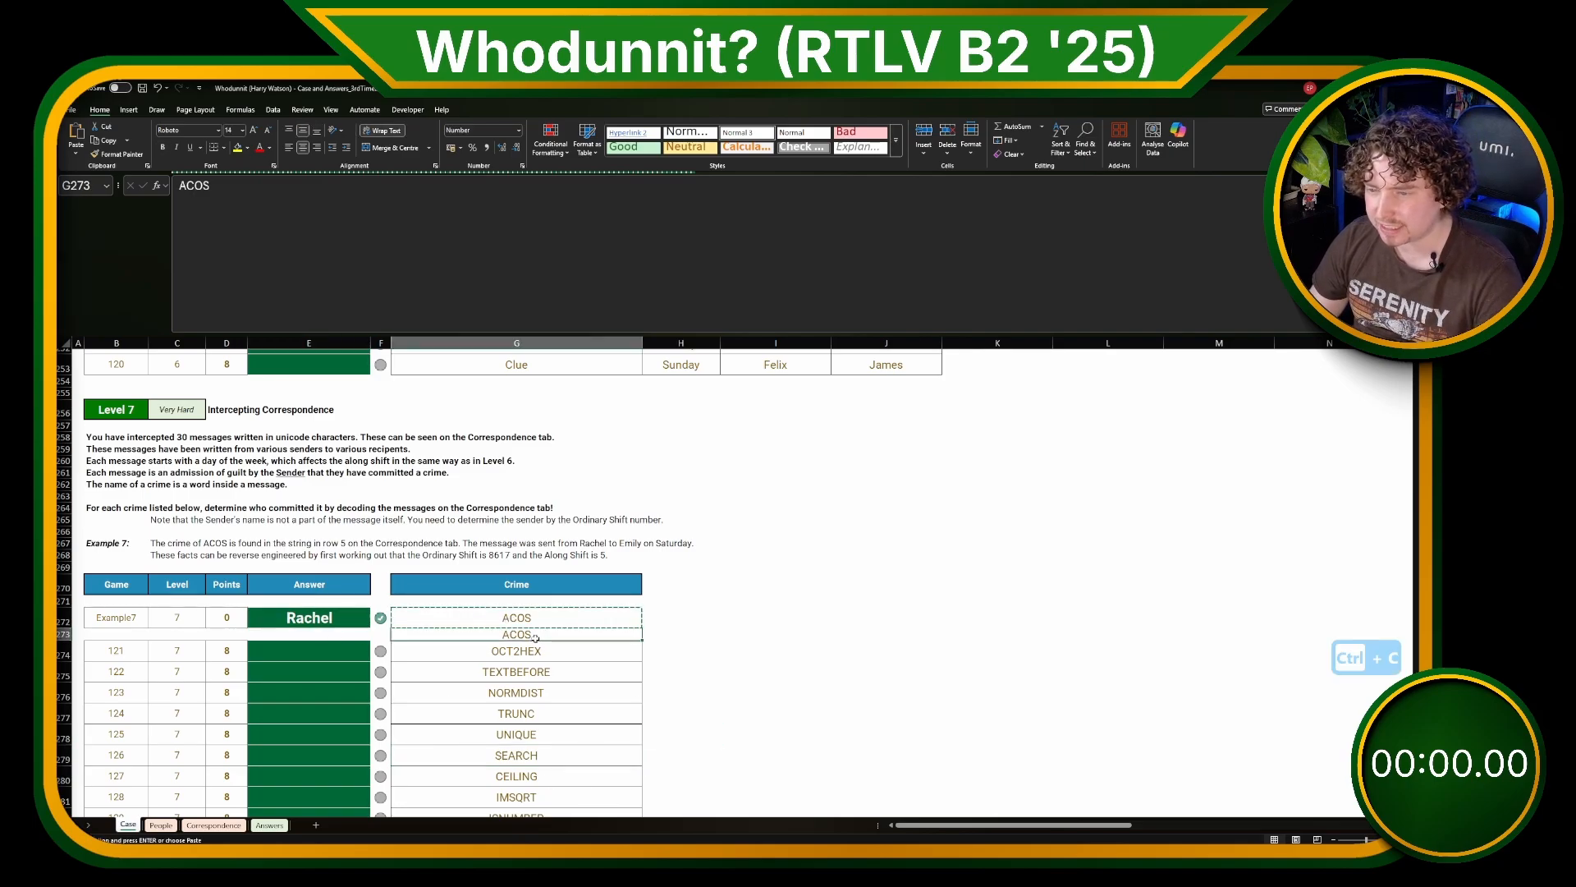
{"action": "key", "text": "ctrl+v"}
{"action": "key", "text": "Escape"}
{"action": "scroll", "coordinate": [778, 733], "scroll_direction": "up", "scroll_amount": 1}
{"action": "scroll", "coordinate": [779, 734], "scroll_direction": "down", "scroll_amount": 2}
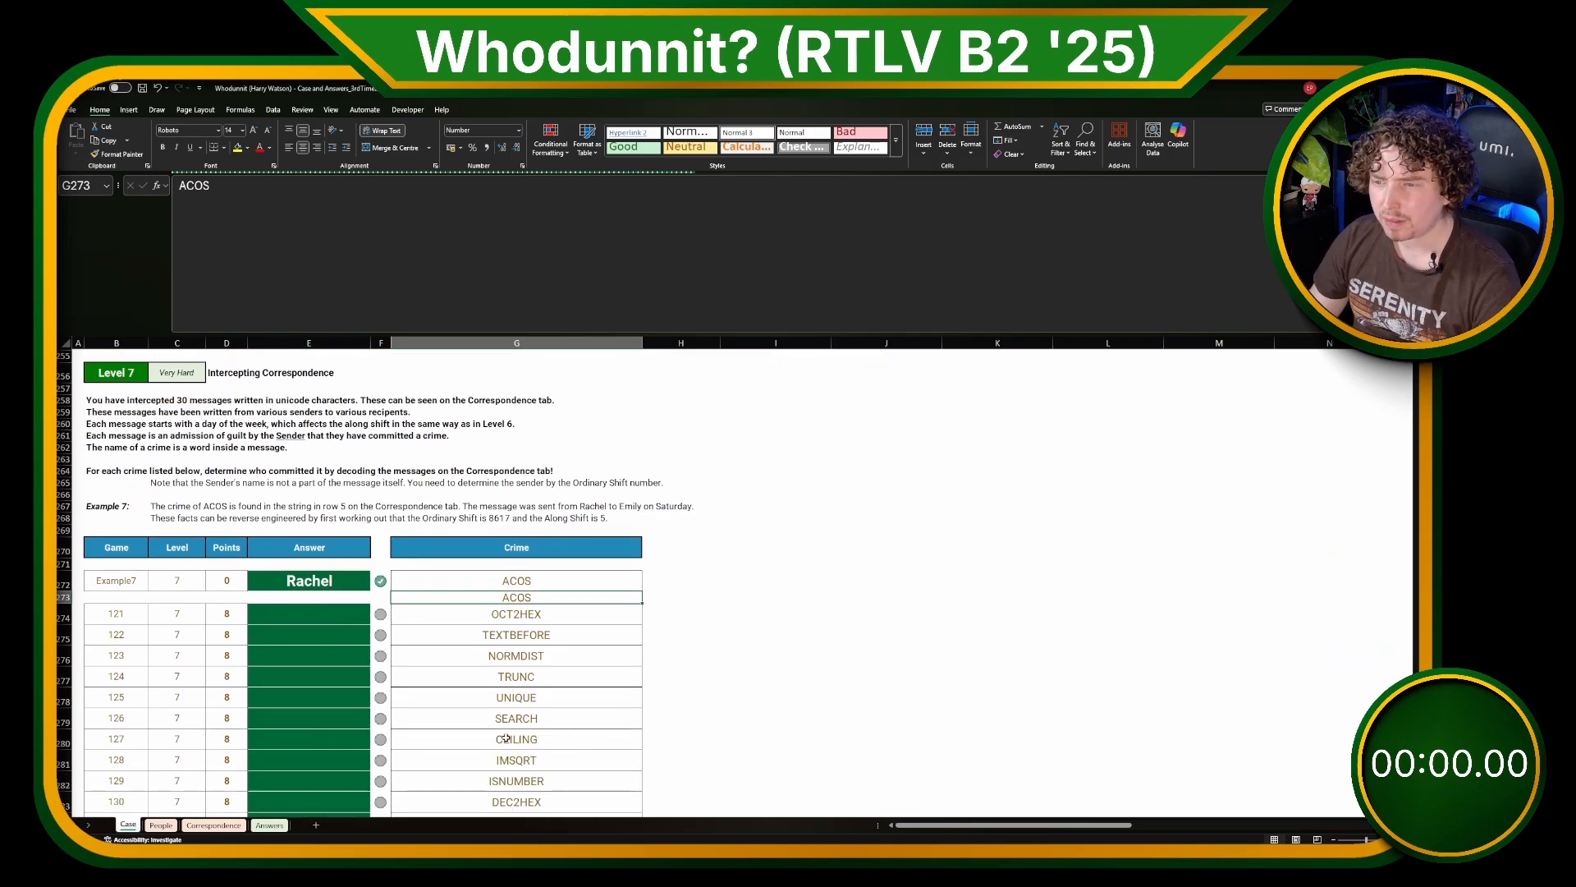
Step: Split the crime ACOS into single letters in H272 with =REGEXEXTRACT(G272,".",1)
{"action": "key", "text": "Right"}
{"action": "left_click", "coordinate": [667, 583]}
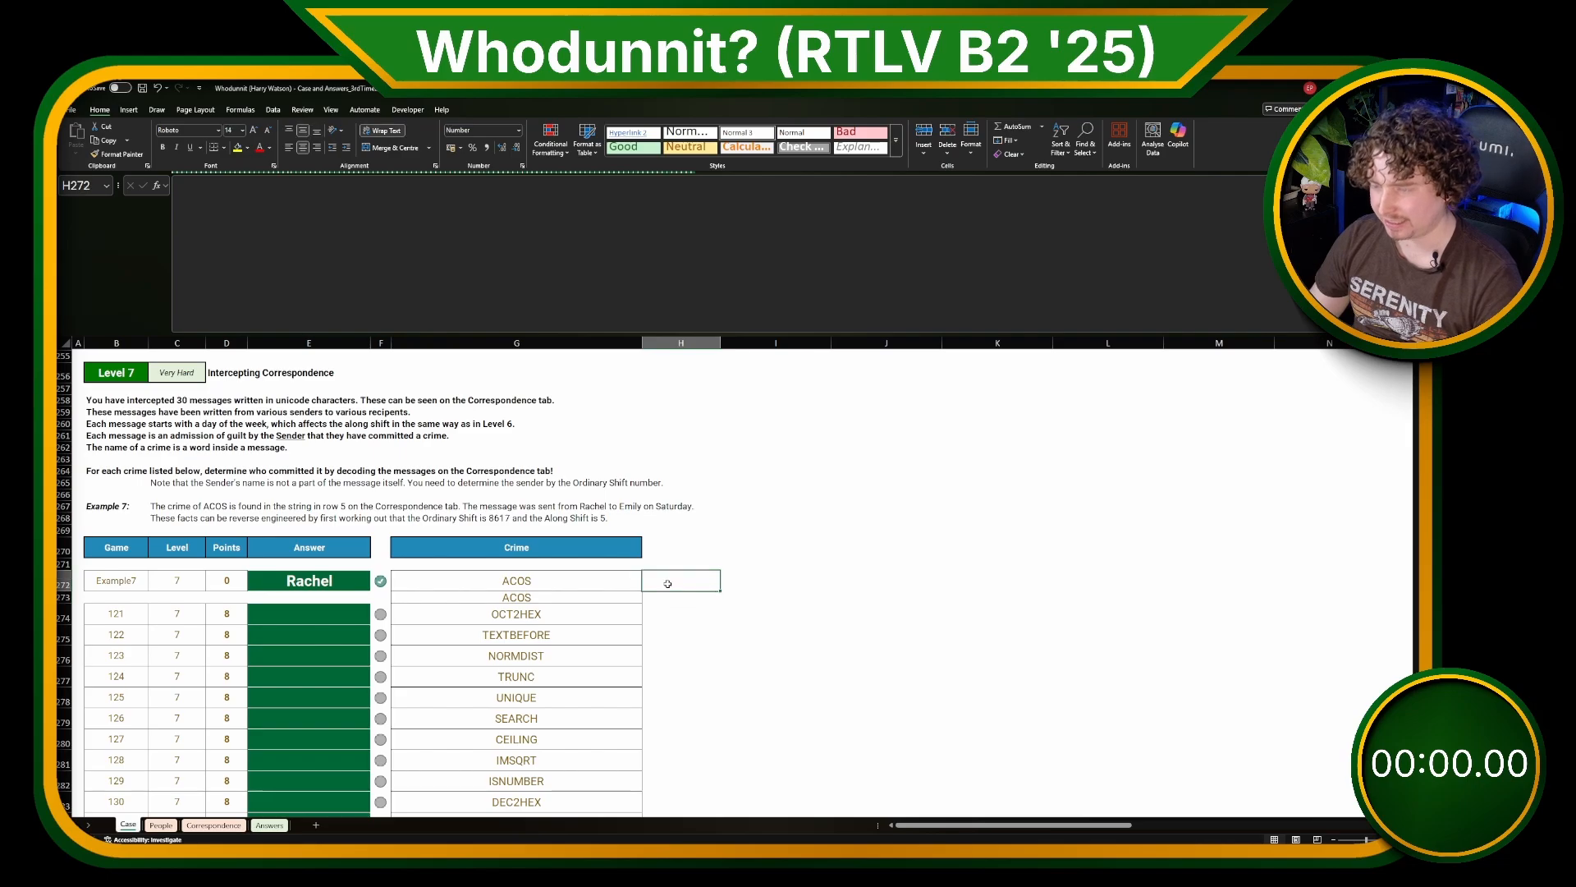
{"action": "type", "text": "=REGEX"}
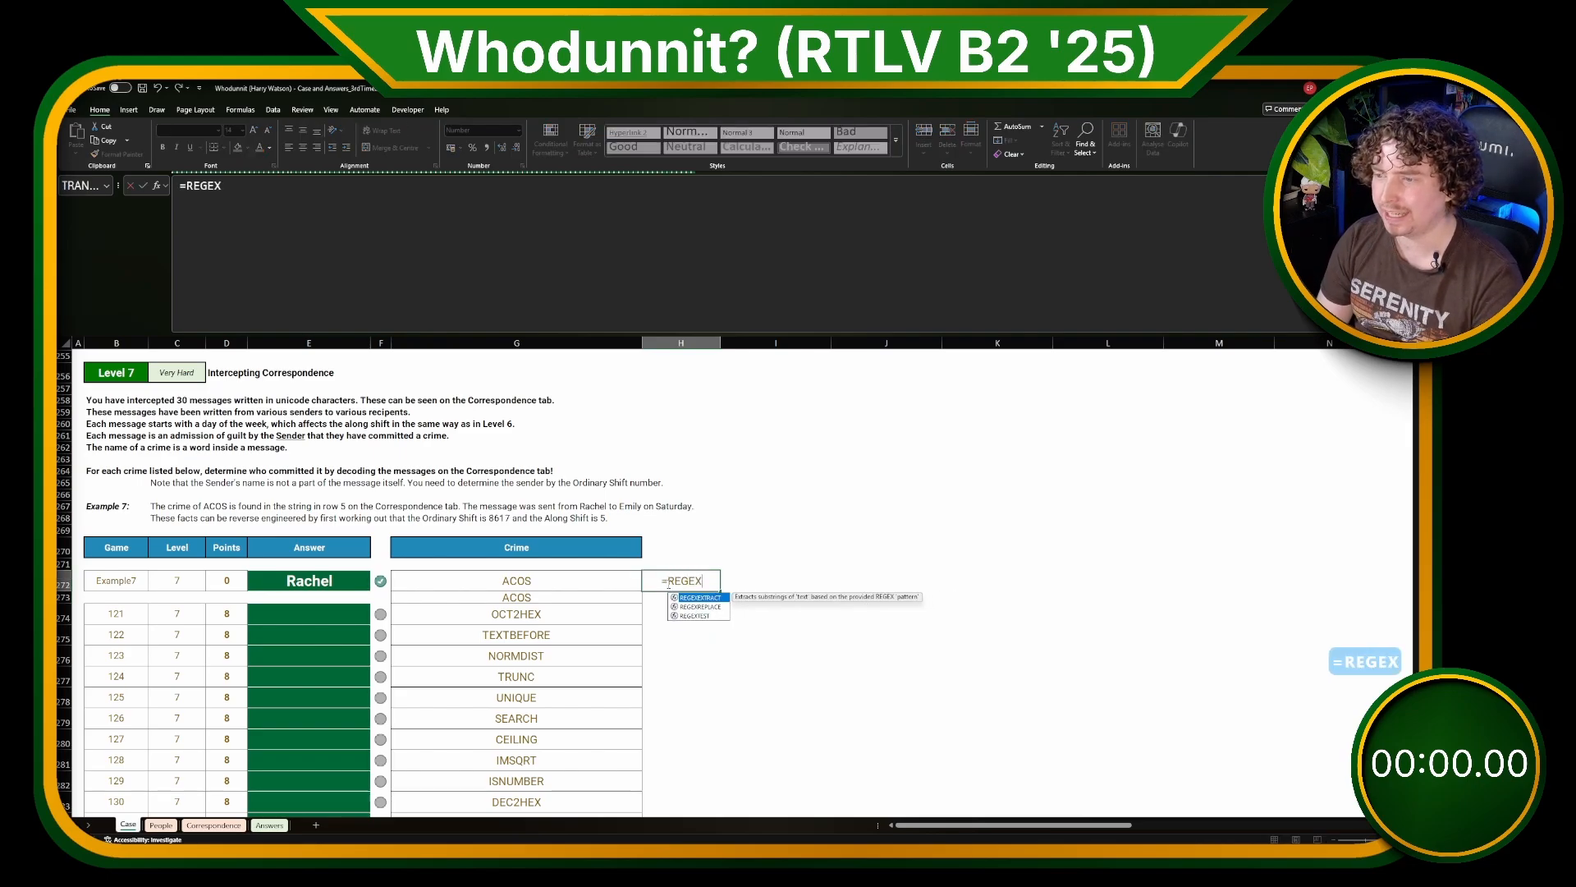
{"action": "key", "text": "Tab"}
{"action": "key", "text": "Left"}
{"action": "type", "text": ",\".\",1"}
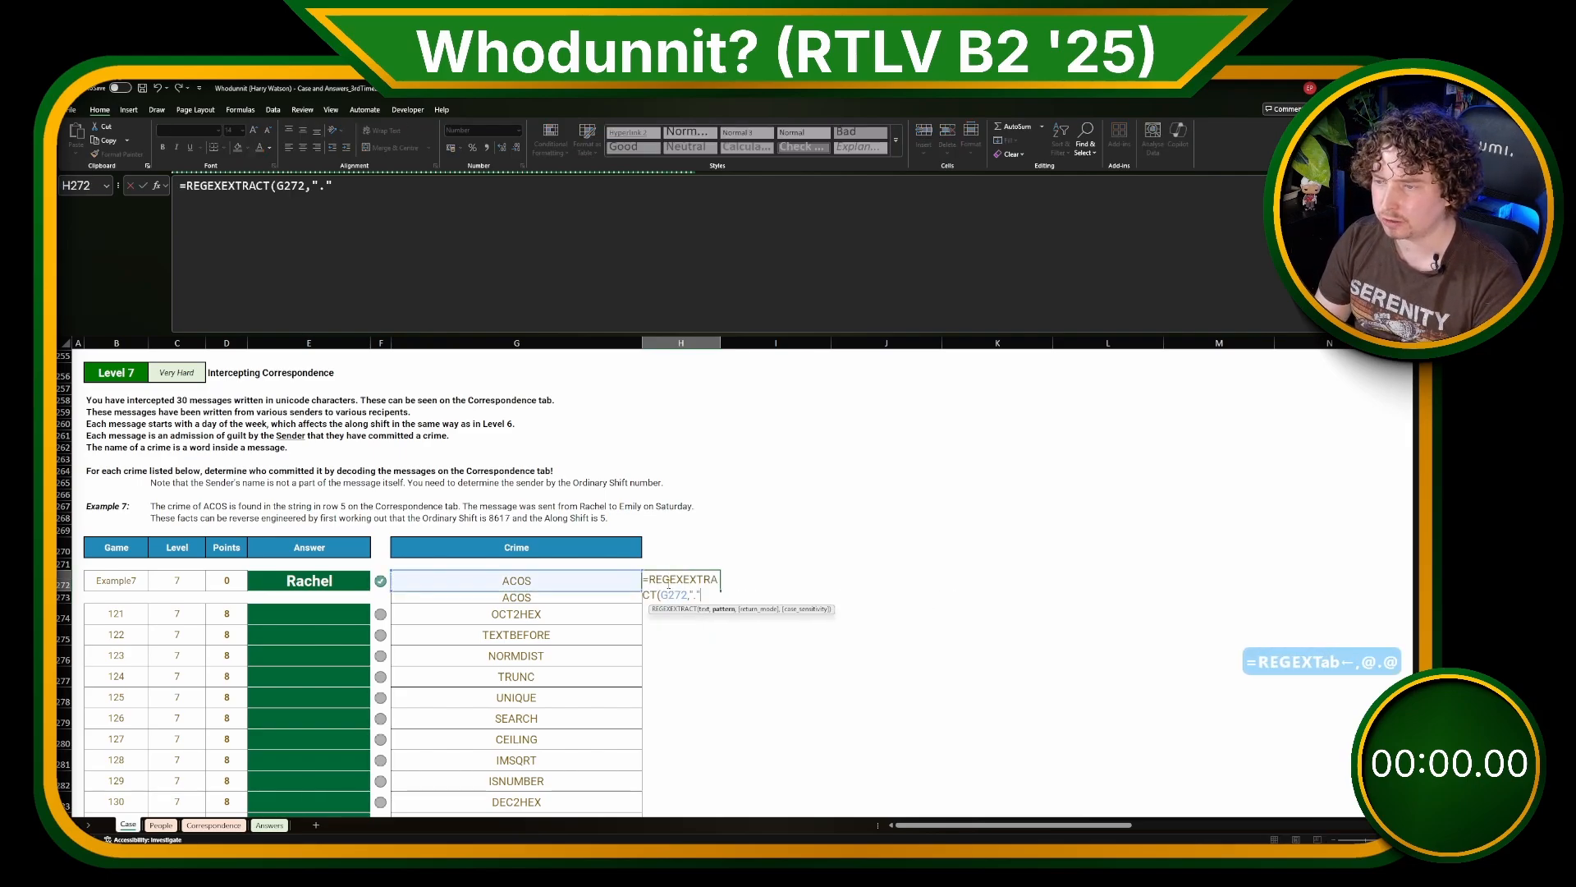
{"action": "key", "text": "Return"}
Step: Convert the split letters to their code numbers in H273 with a UNICODE formula on the spilled range of H272
{"action": "type", "text": "="}
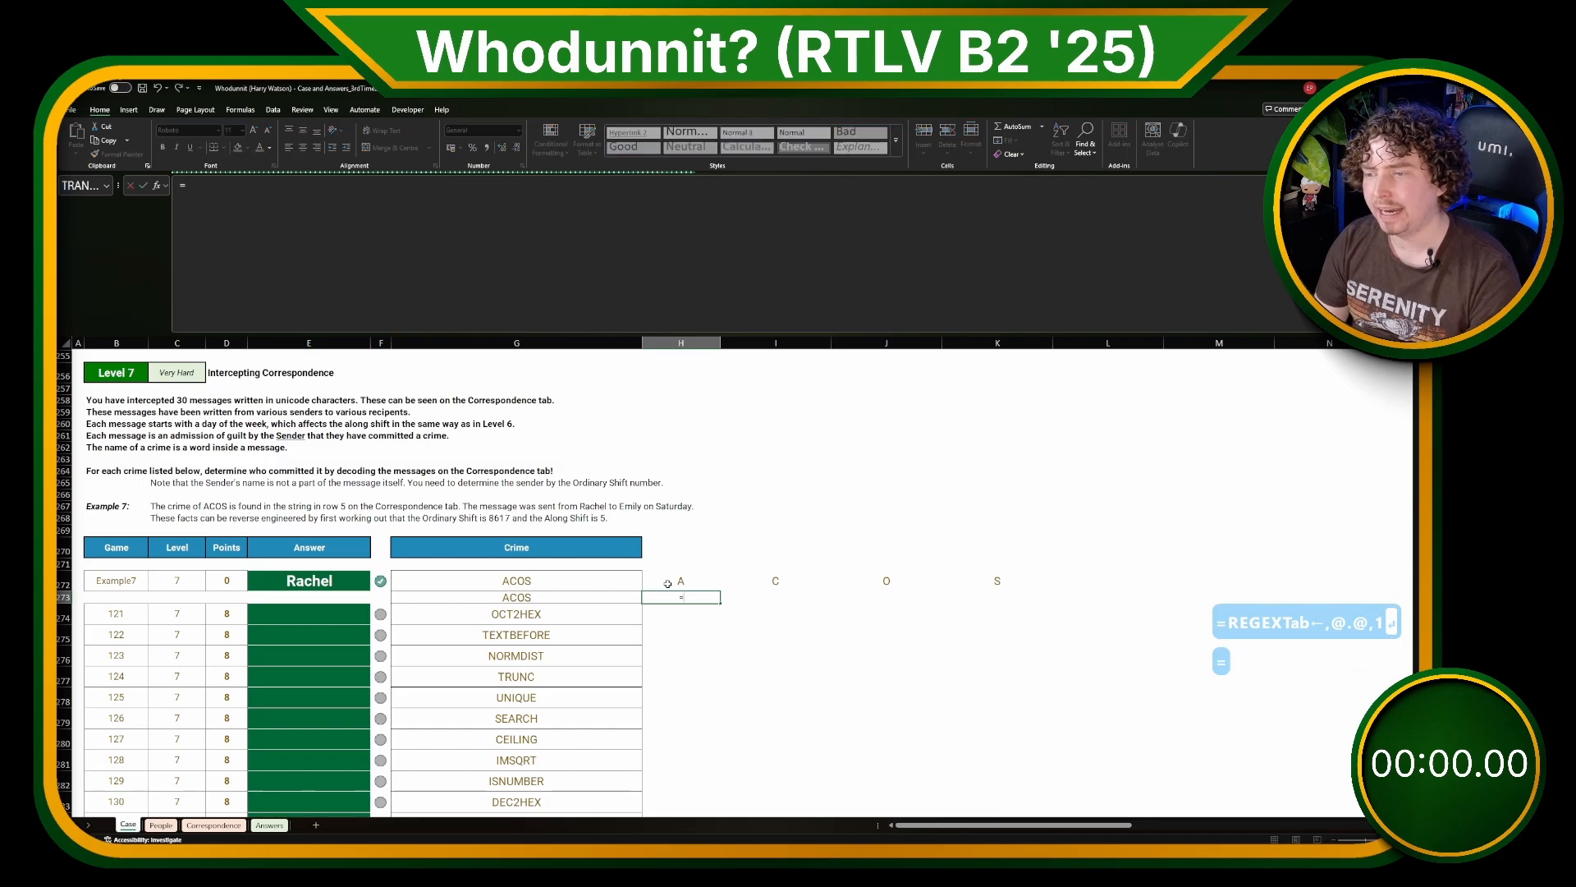
{"action": "type", "text": "UNICODE("}
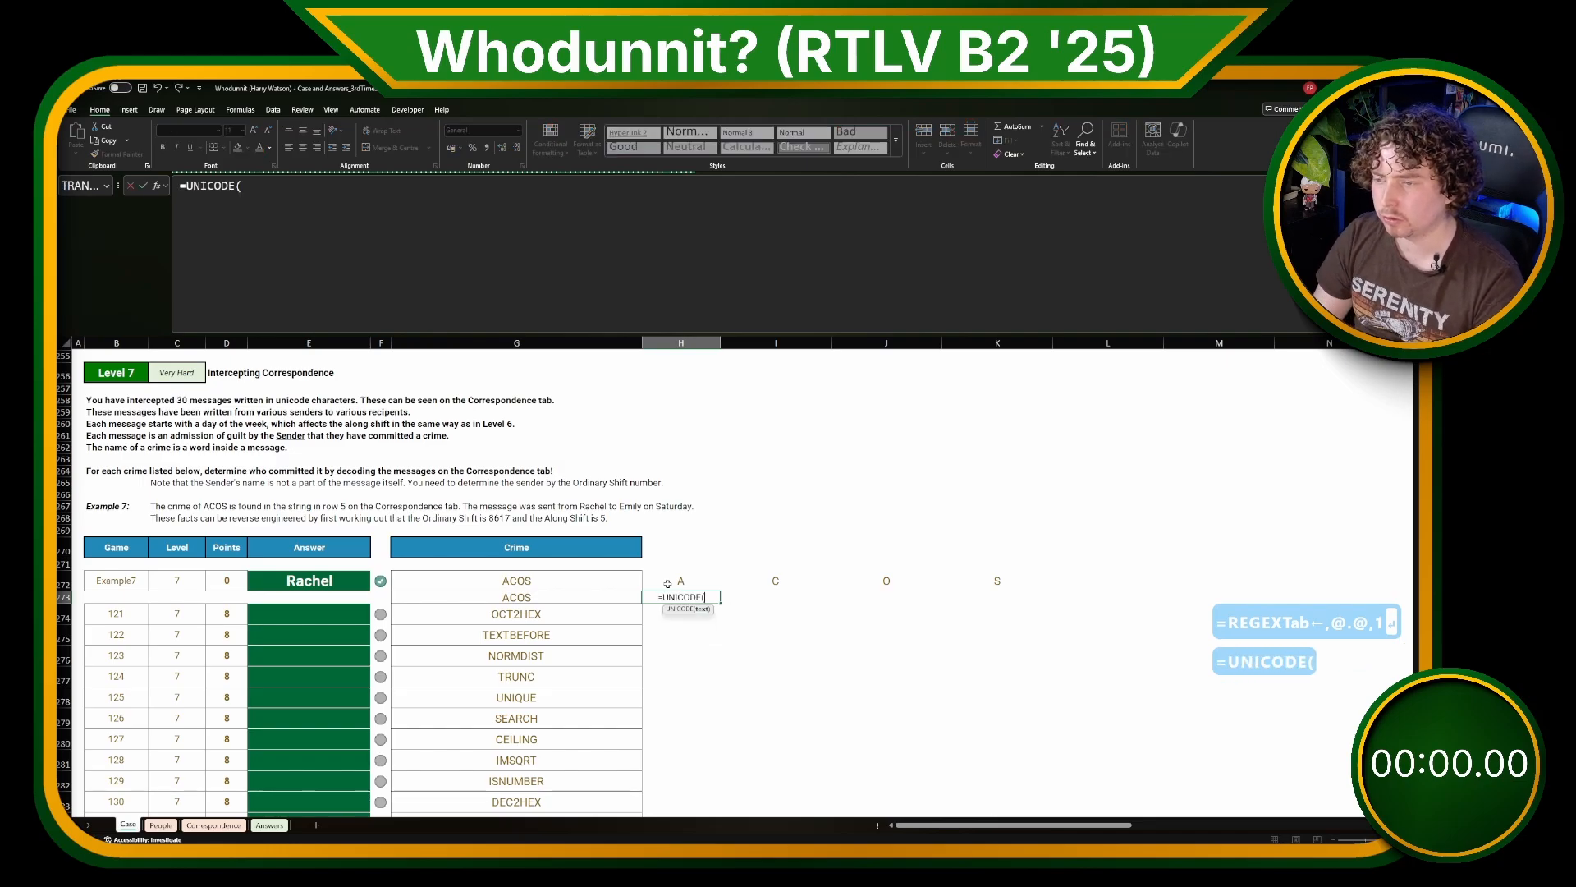
{"action": "key", "text": "Up"}
{"action": "key", "text": "Return"}
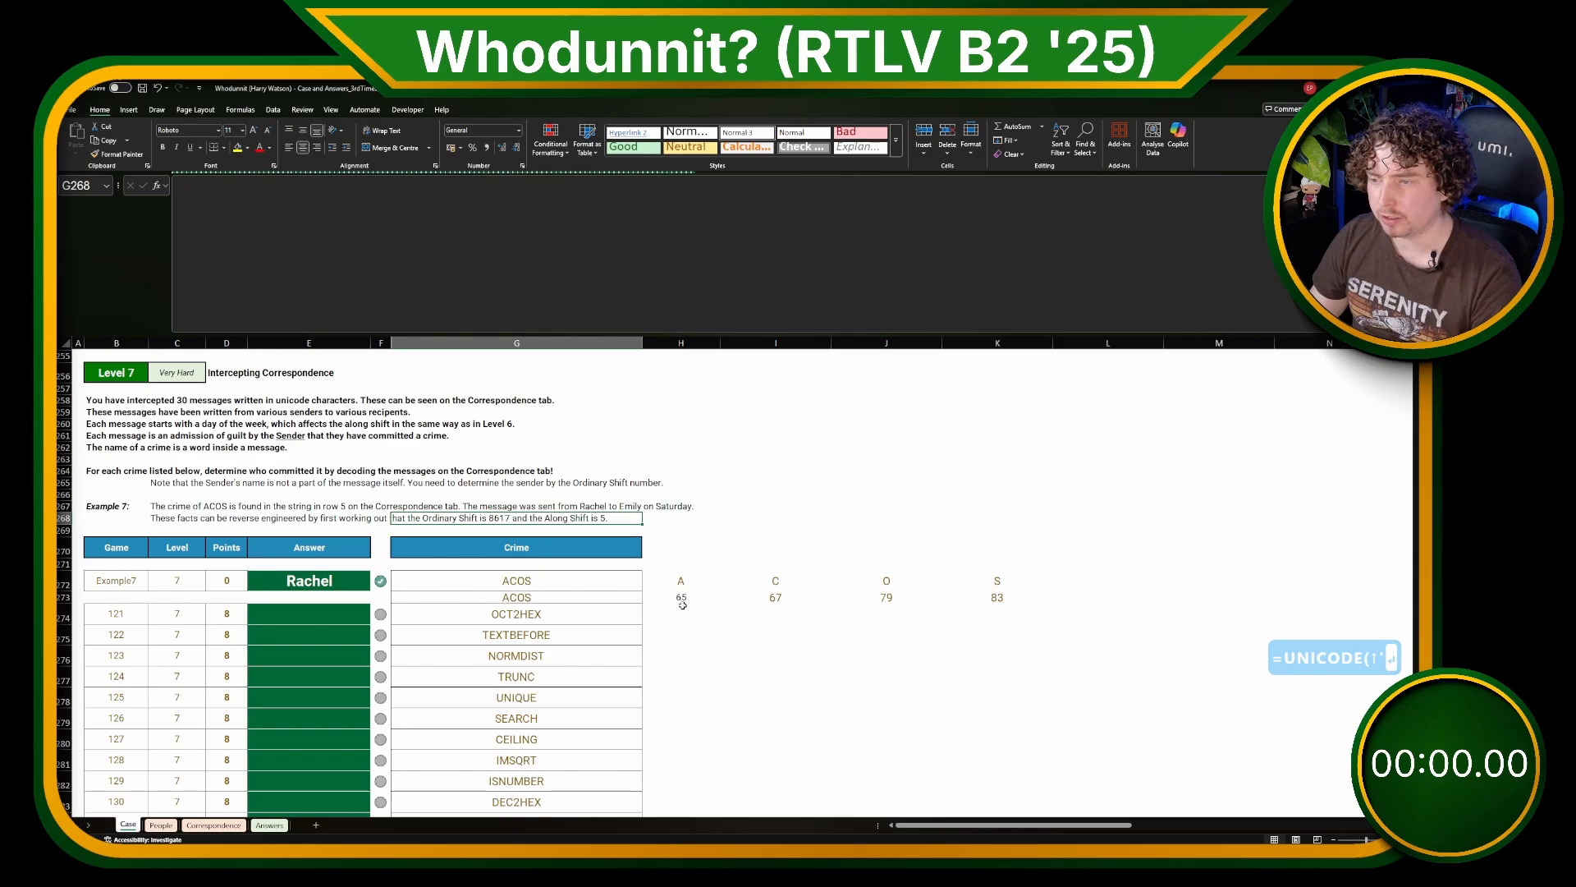
Step: Apply the Ordinary Shift to the letter codes in H274 with =H273#+8617
{"action": "type", "text": "="}
{"action": "key", "text": "Up"}
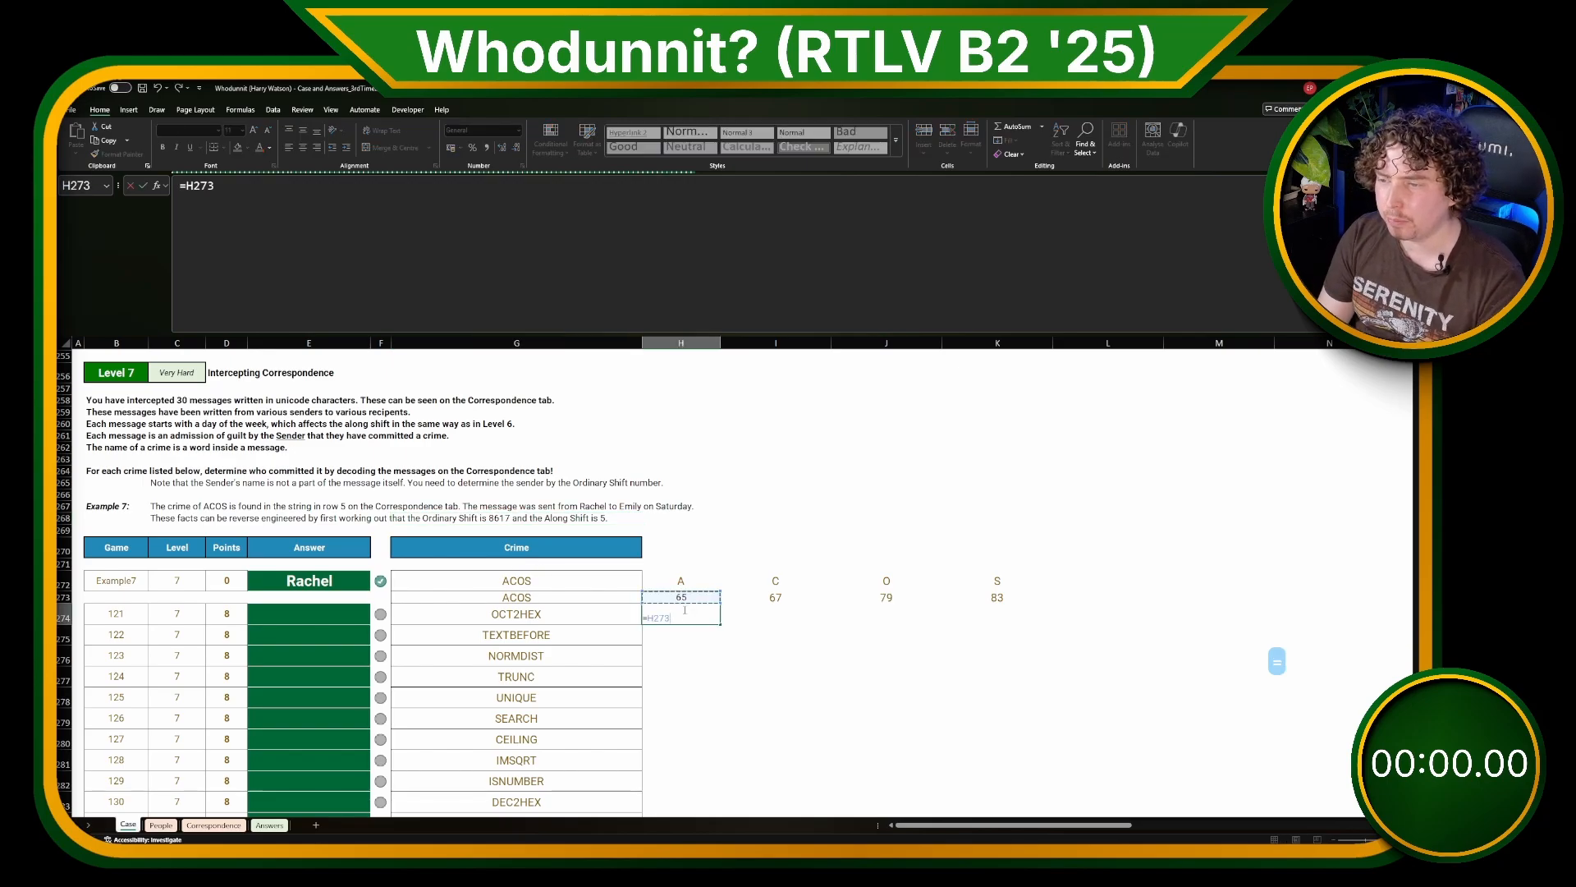
{"action": "type", "text": "+8"}
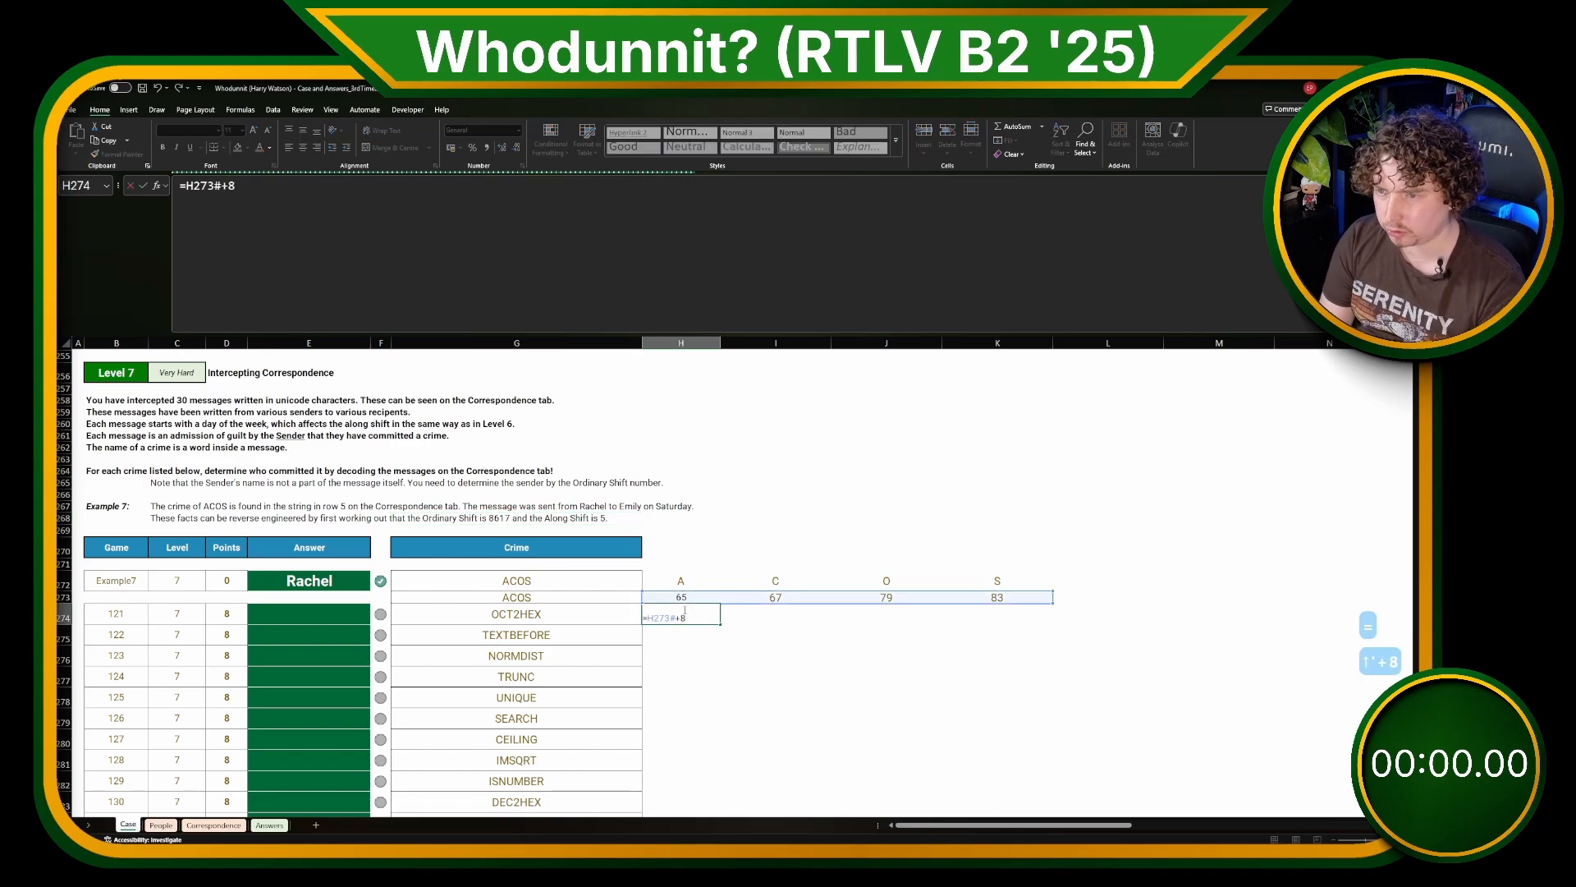
{"action": "type", "text": "617"}
{"action": "key", "text": "Return"}
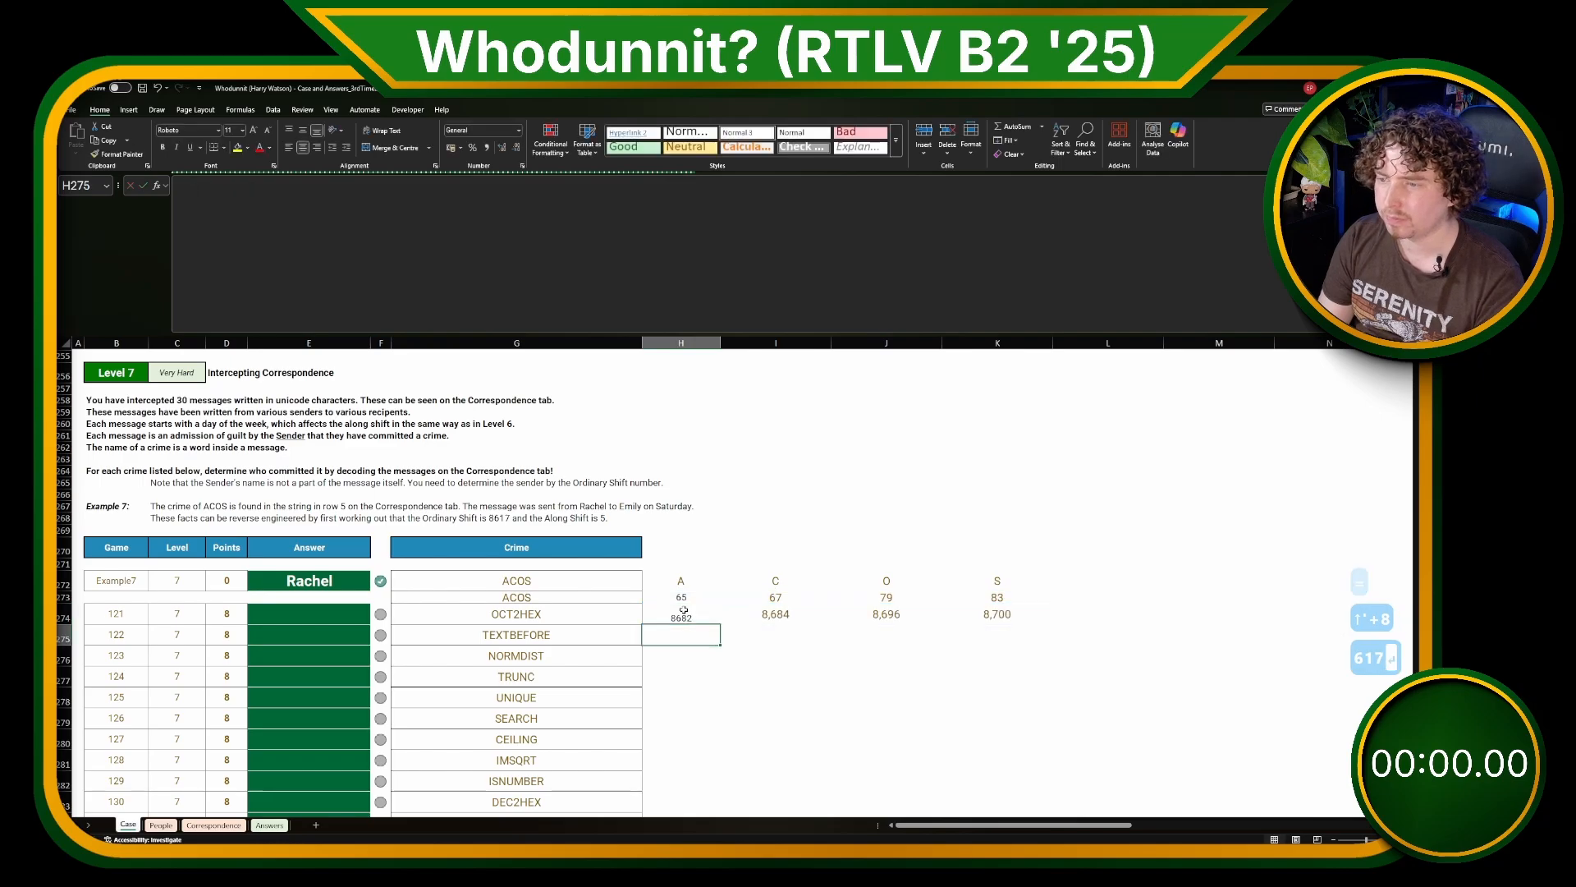
Step: Convert the shifted codes to unicode symbols in H275 with =UNICHAR(H274#)
{"action": "type", "text": "=UNICHAR("}
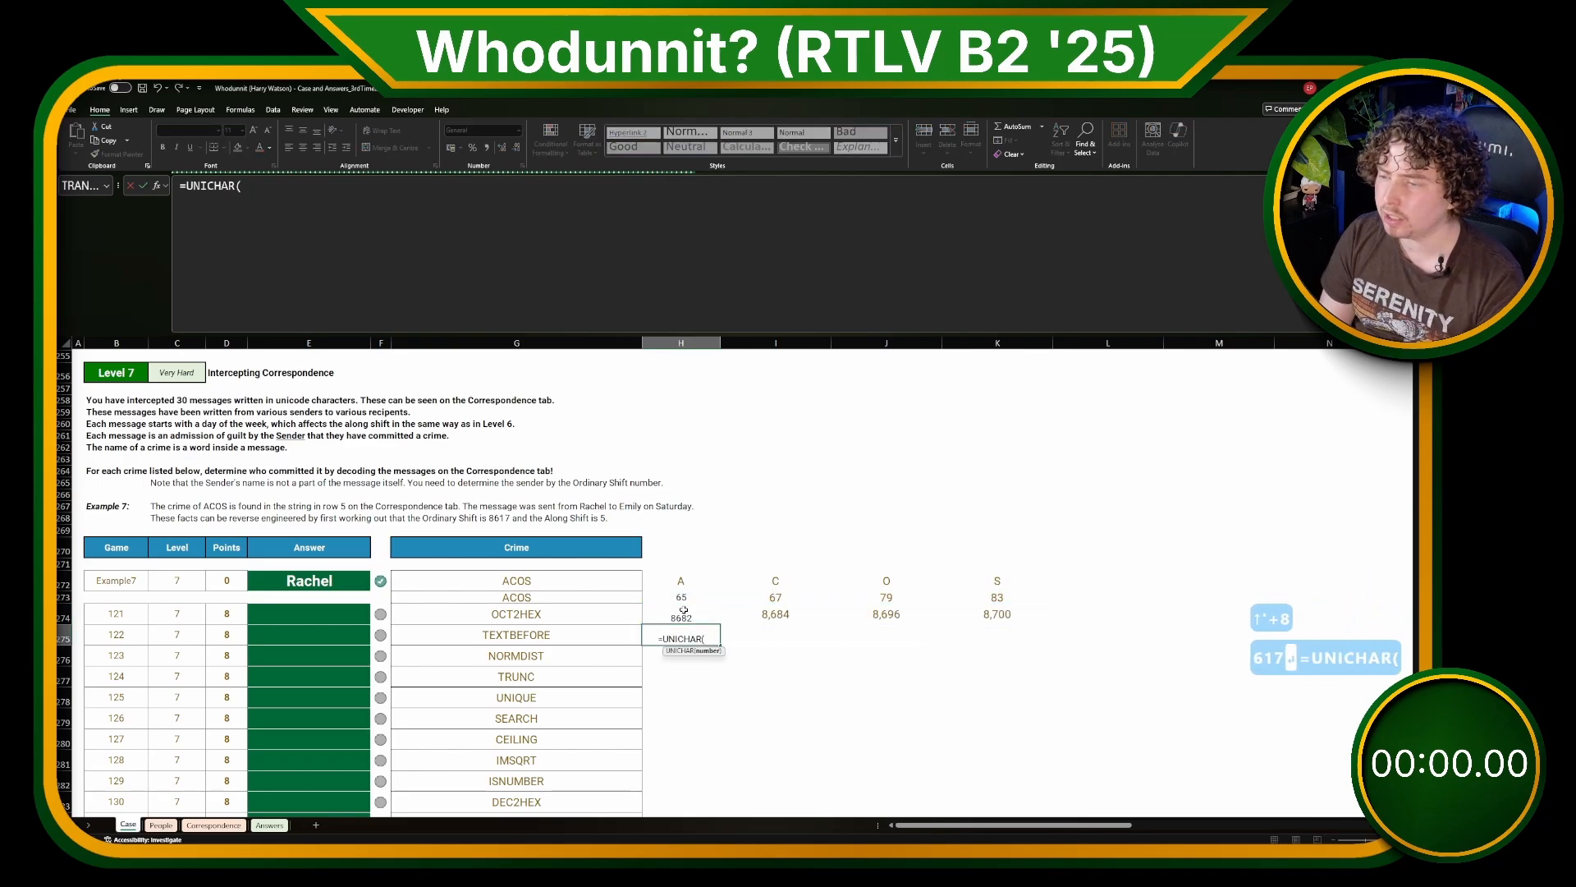
{"action": "left_click", "coordinate": [684, 610]}
{"action": "type", "text": "#"}
{"action": "key", "text": "Return"}
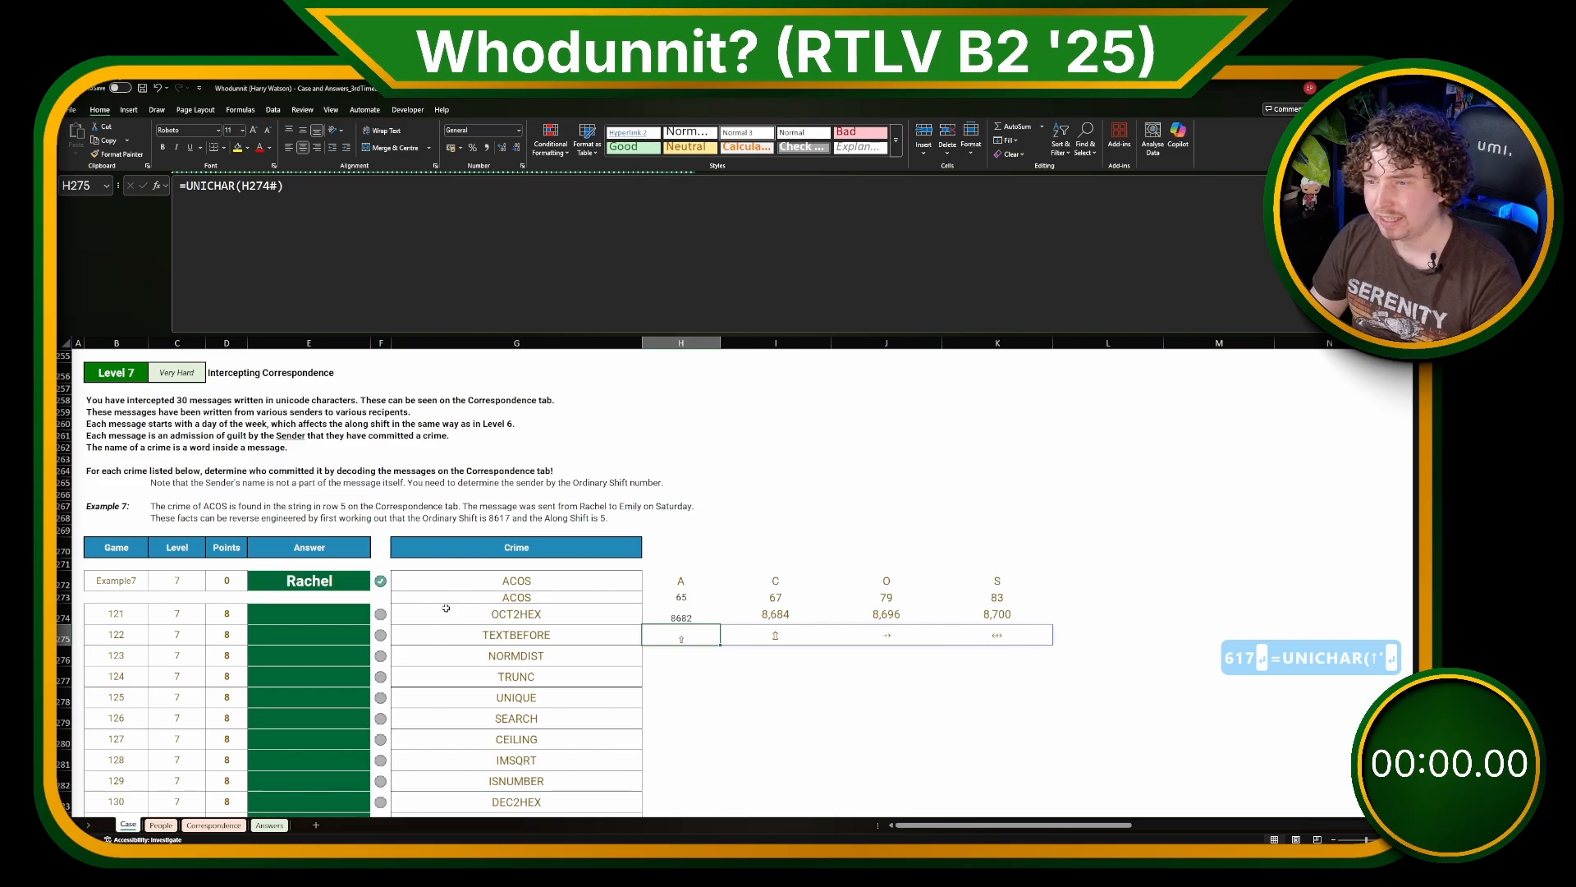
Step: Examine the sender and recipient shift table on the People sheet, and reread the Example 7 explanation on the Case sheet
{"action": "left_click", "coordinate": [165, 824]}
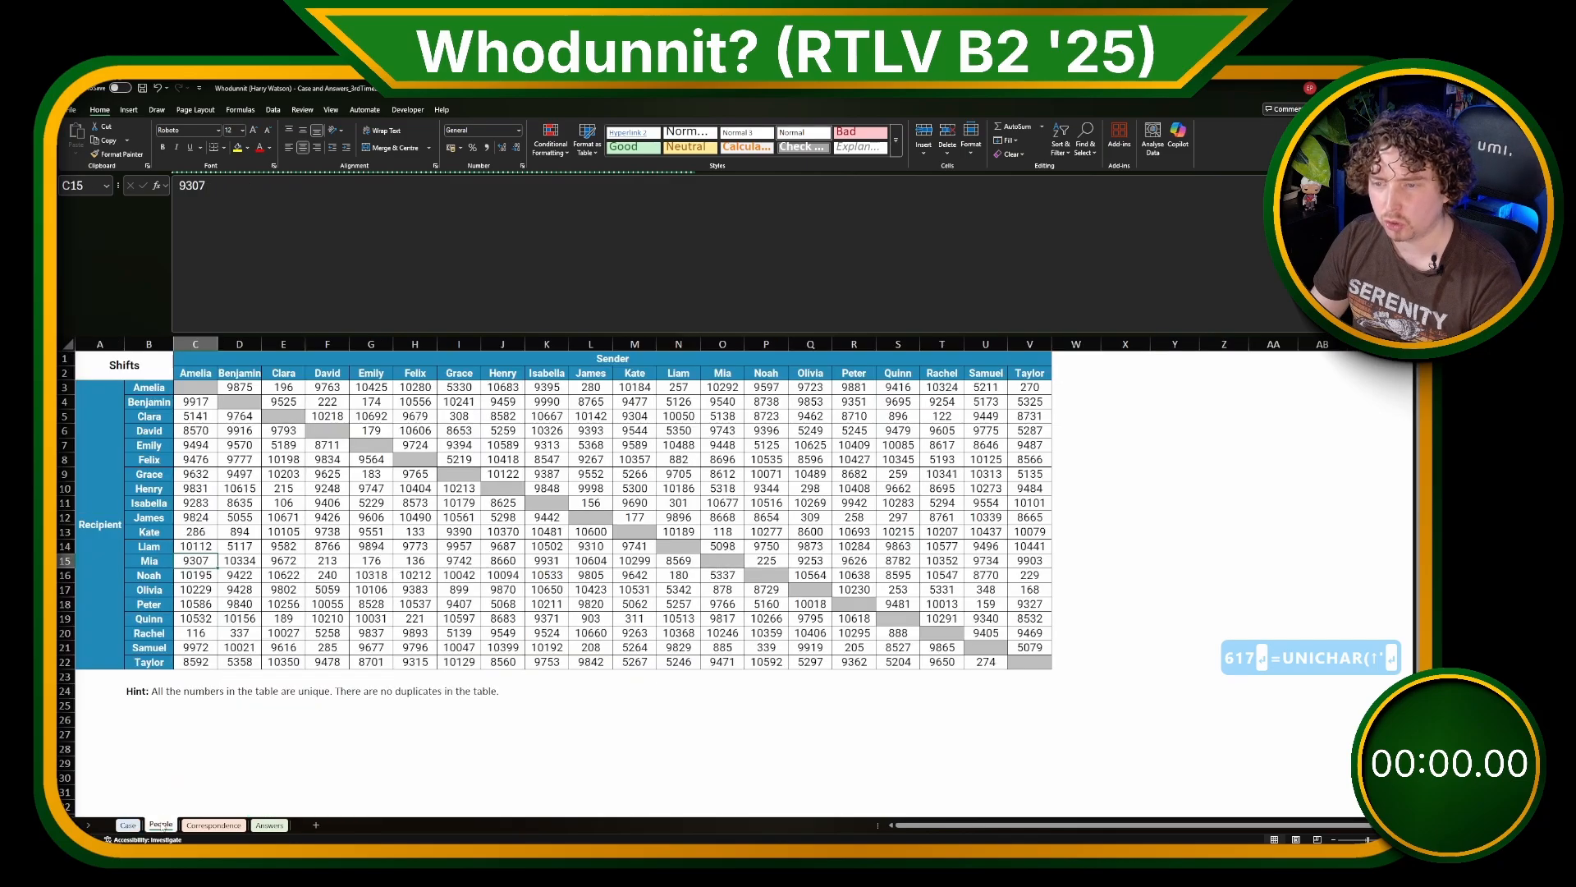
{"action": "left_click_drag", "start_coordinate": [195, 373], "coordinate": [1029, 388]}
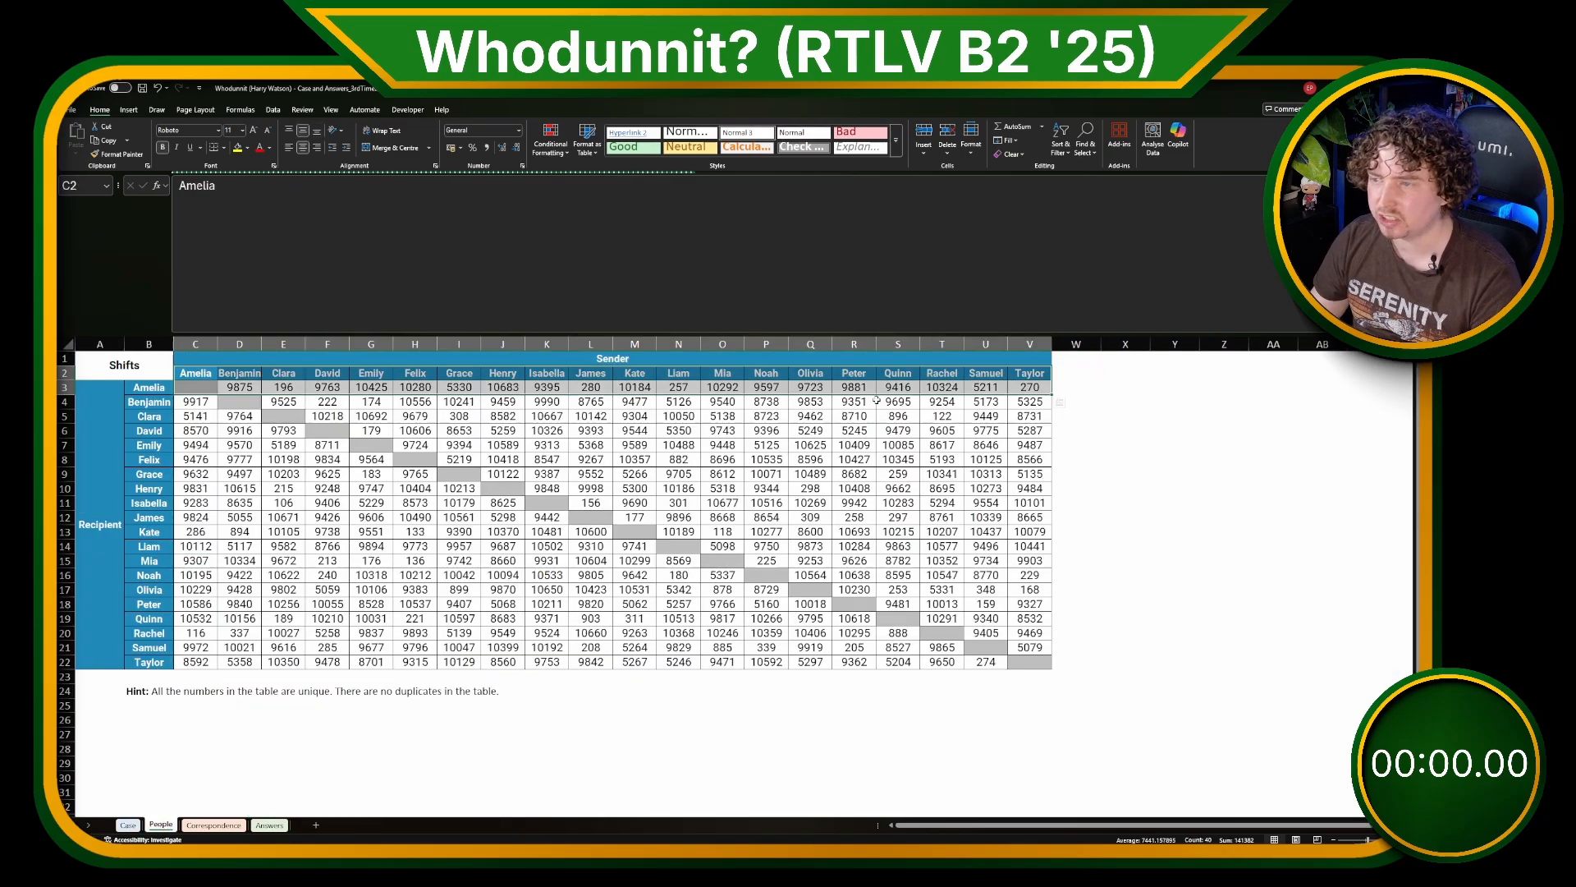
{"action": "left_click", "coordinate": [208, 406]}
{"action": "key", "text": "ctrl+Page_Up"}
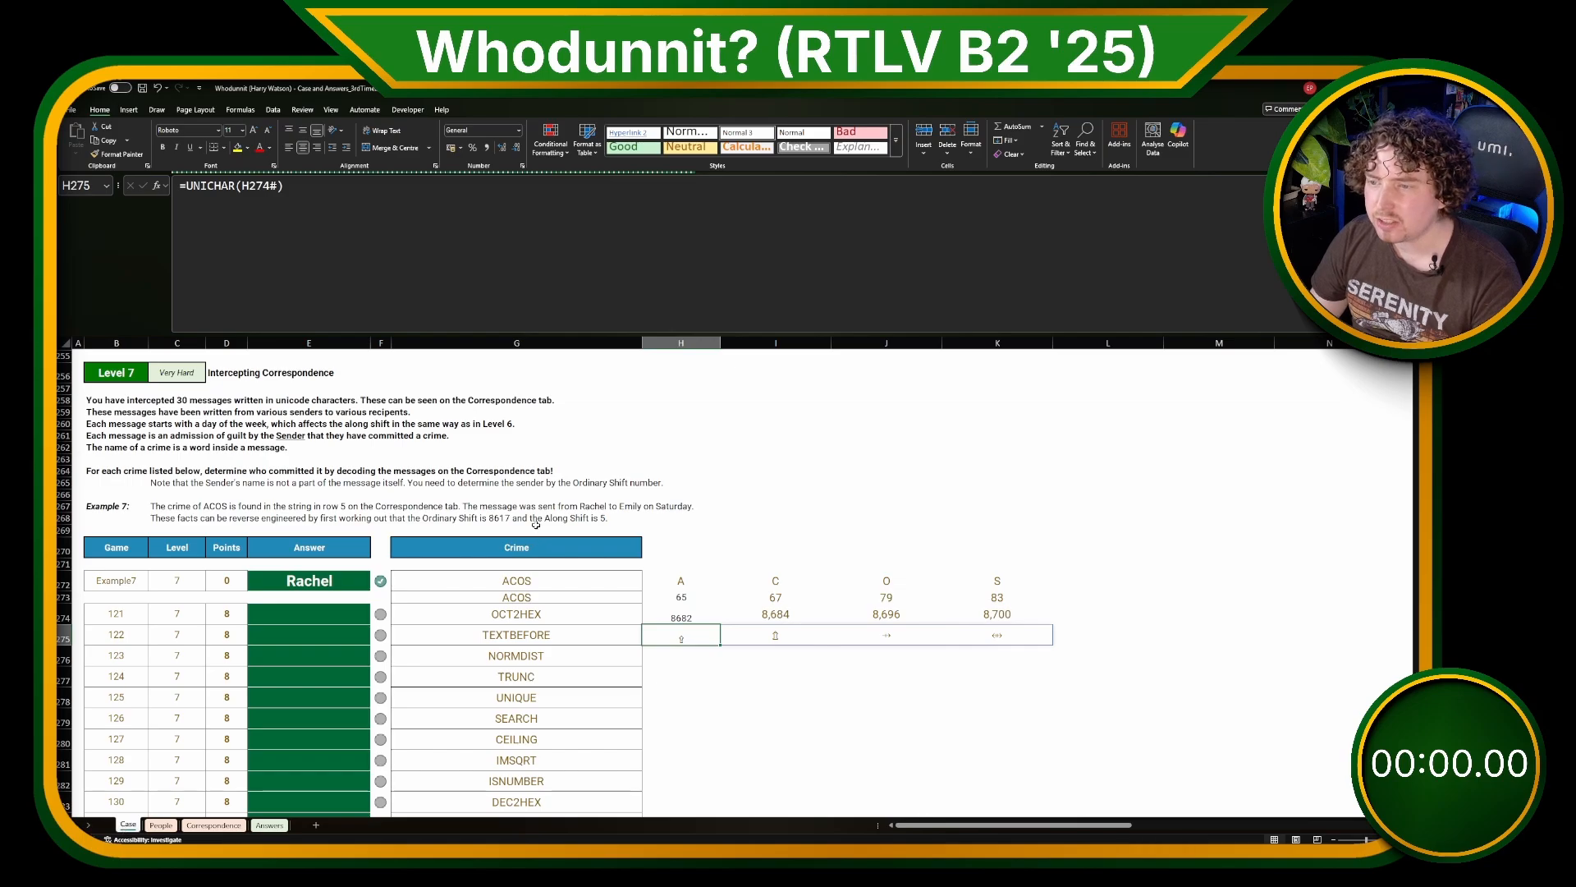
{"action": "left_click", "coordinate": [508, 507]}
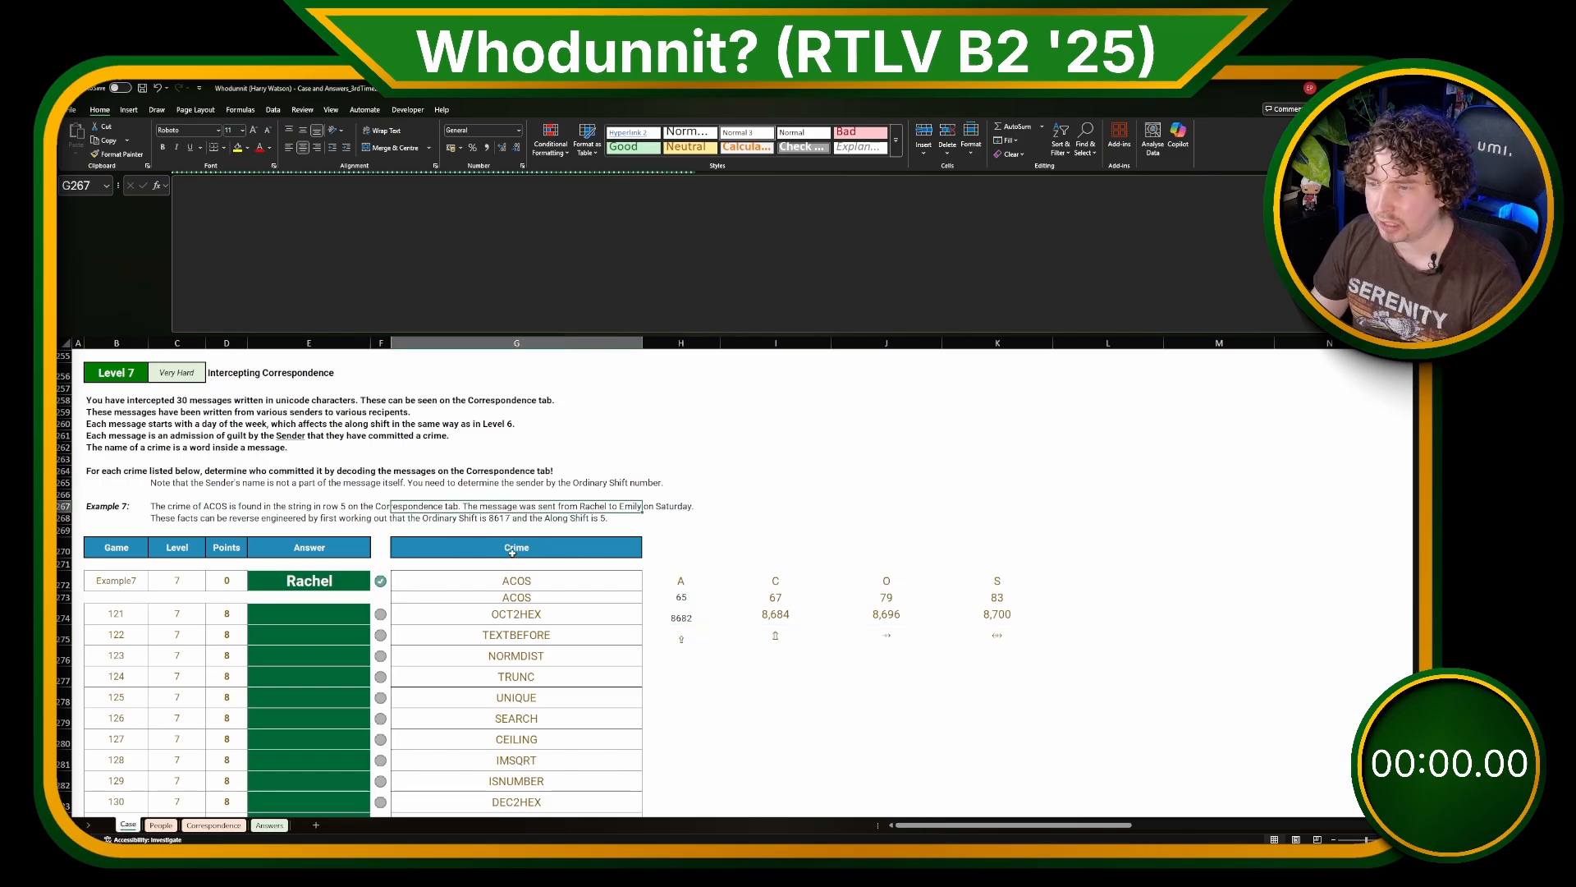
Step: Examine the Level 6 demonstration that splits "If I had a hifi" into single characters along row 224
{"action": "scroll", "coordinate": [616, 648], "scroll_direction": "up", "scroll_amount": 16}
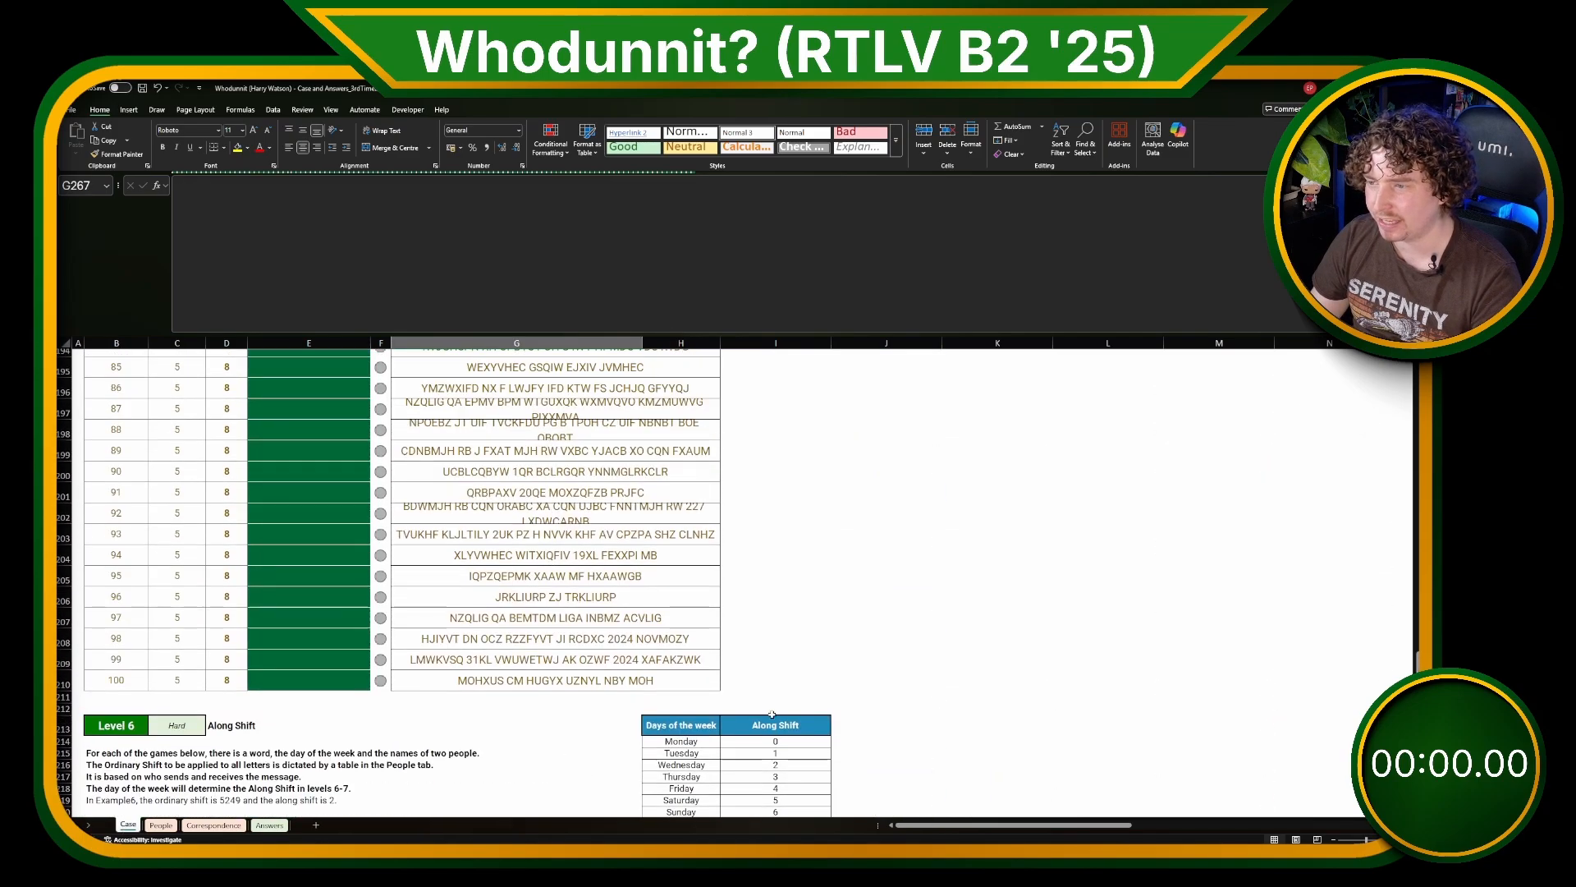
{"action": "left_click", "coordinate": [1115, 697]}
{"action": "left_click", "coordinate": [963, 694]}
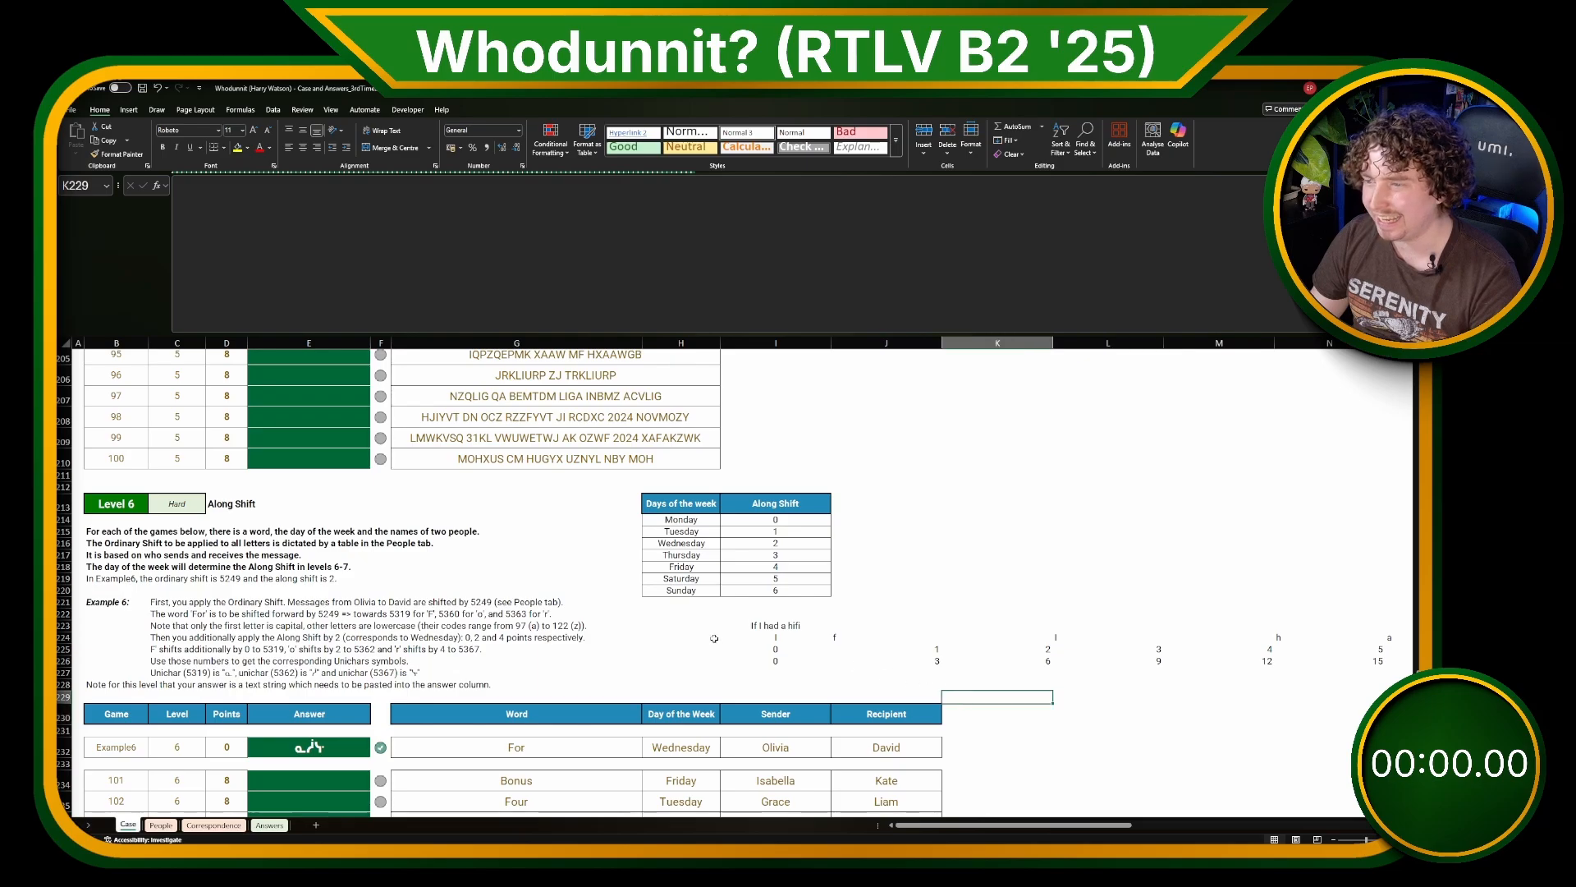
{"action": "left_click", "coordinate": [768, 626]}
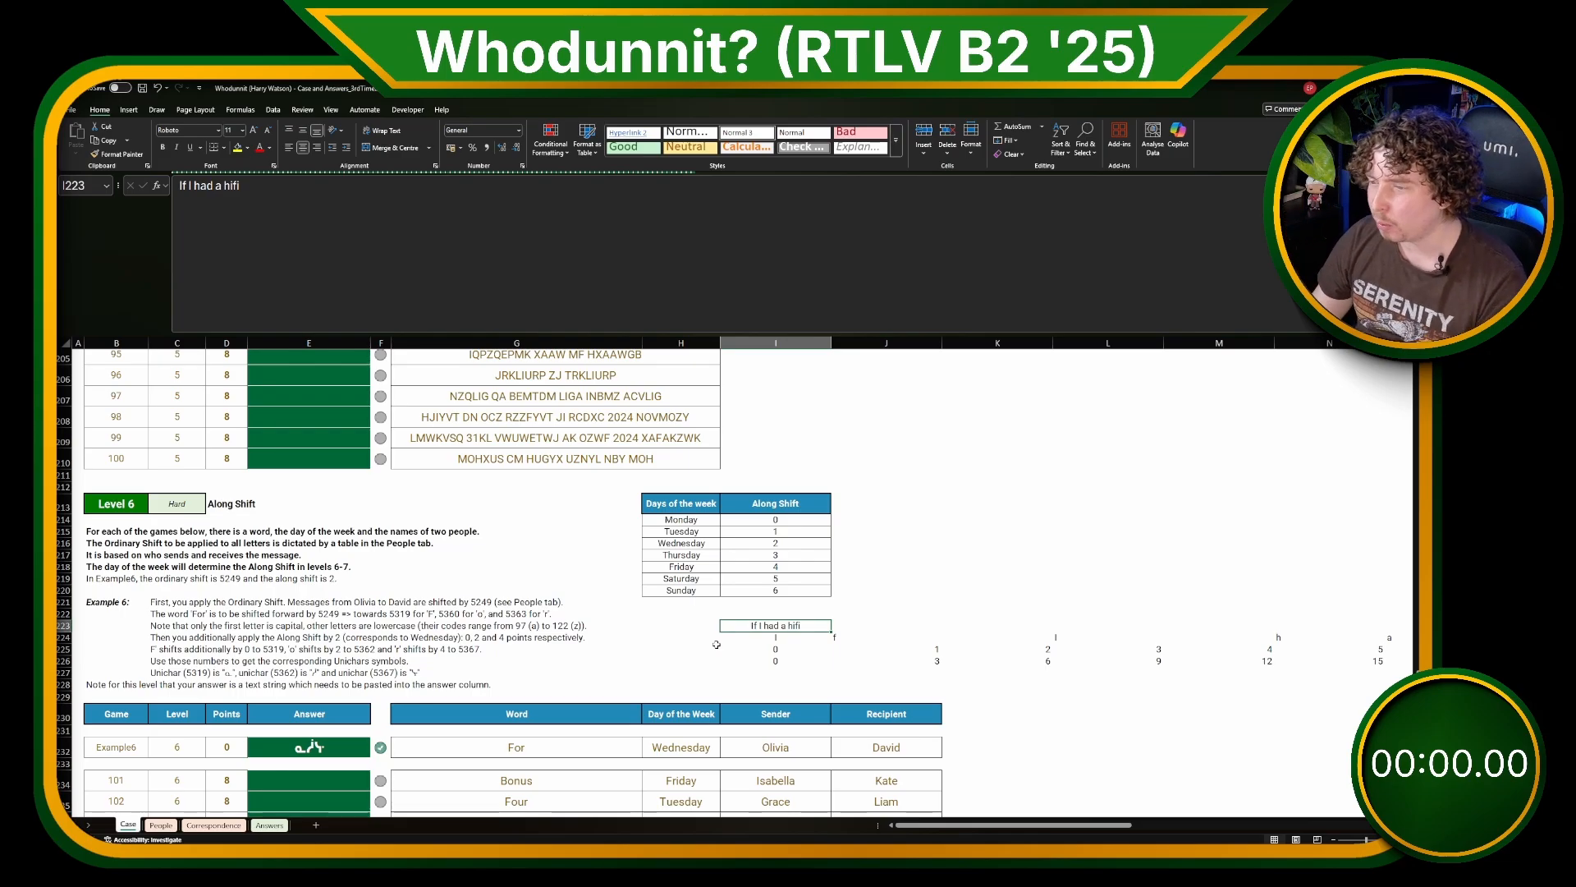
{"action": "left_click", "coordinate": [761, 642]}
{"action": "key", "text": "ctrl+Right"}
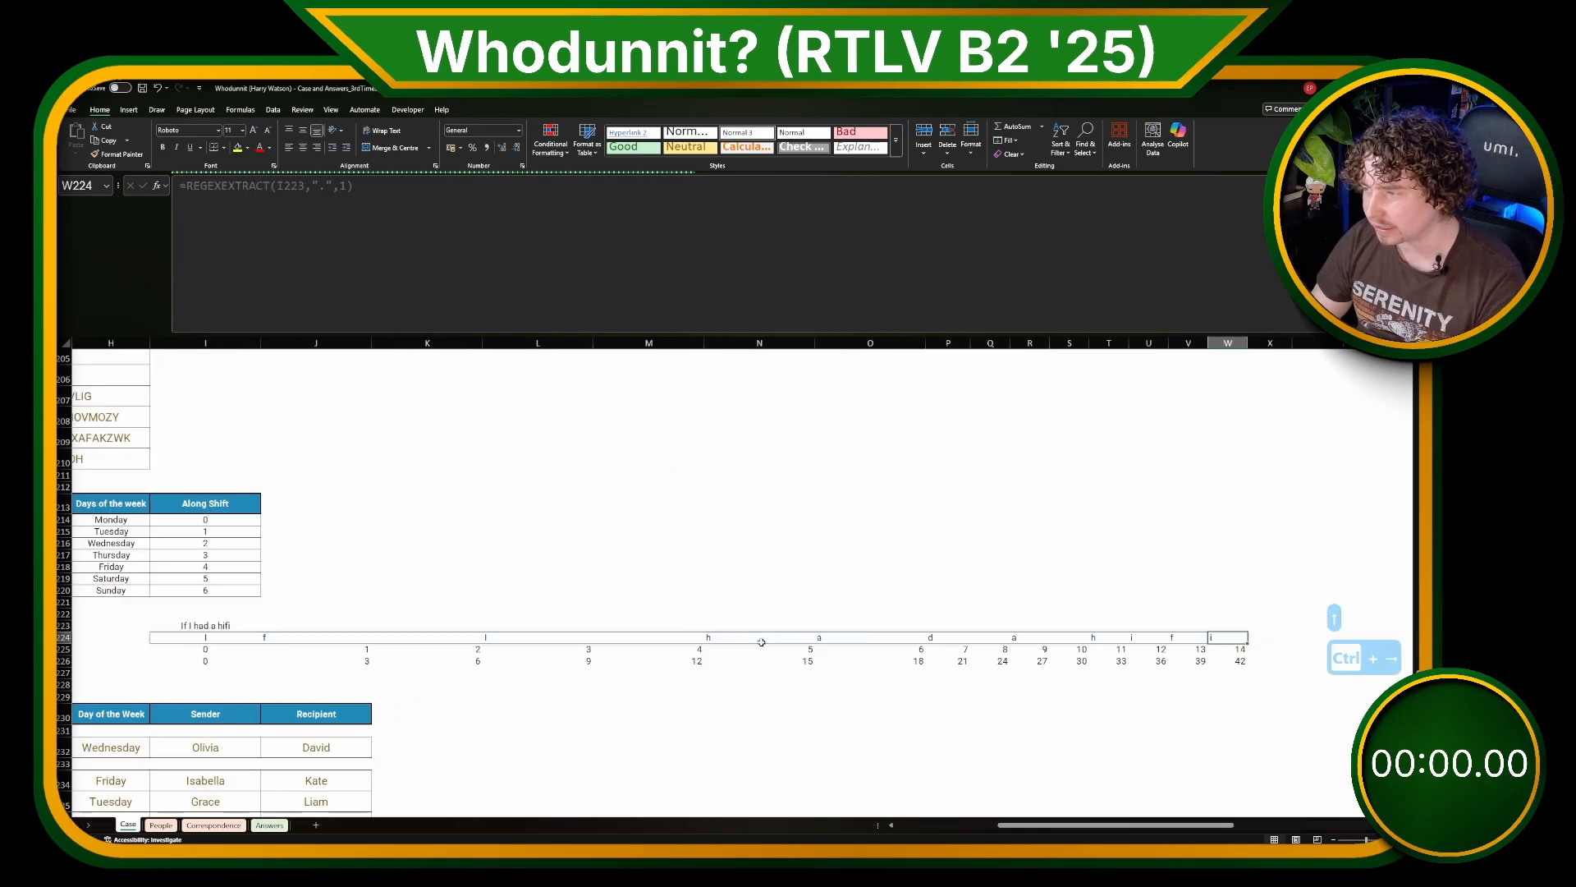
{"action": "key", "text": "ctrl+Left"}
{"action": "key", "text": "ctrl+Left"}
{"action": "key", "text": "ctrl+Left"}
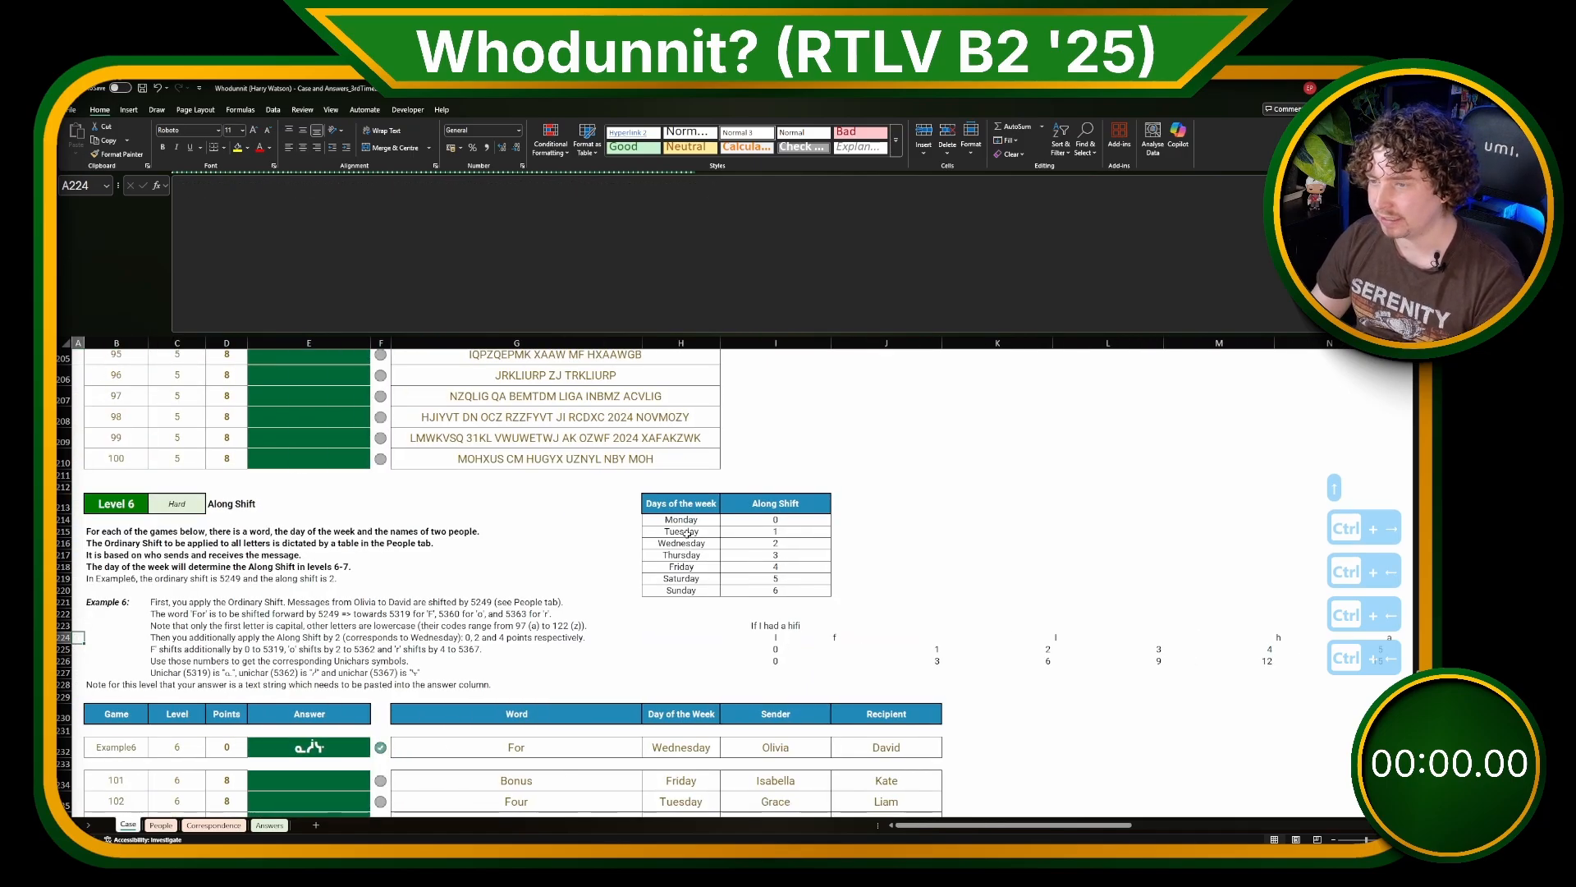
Step: Inspect the weekday Along Shift table and the SEQUENCE formula numbering the split characters in row 225
{"action": "left_click_drag", "start_coordinate": [683, 519], "coordinate": [681, 588]}
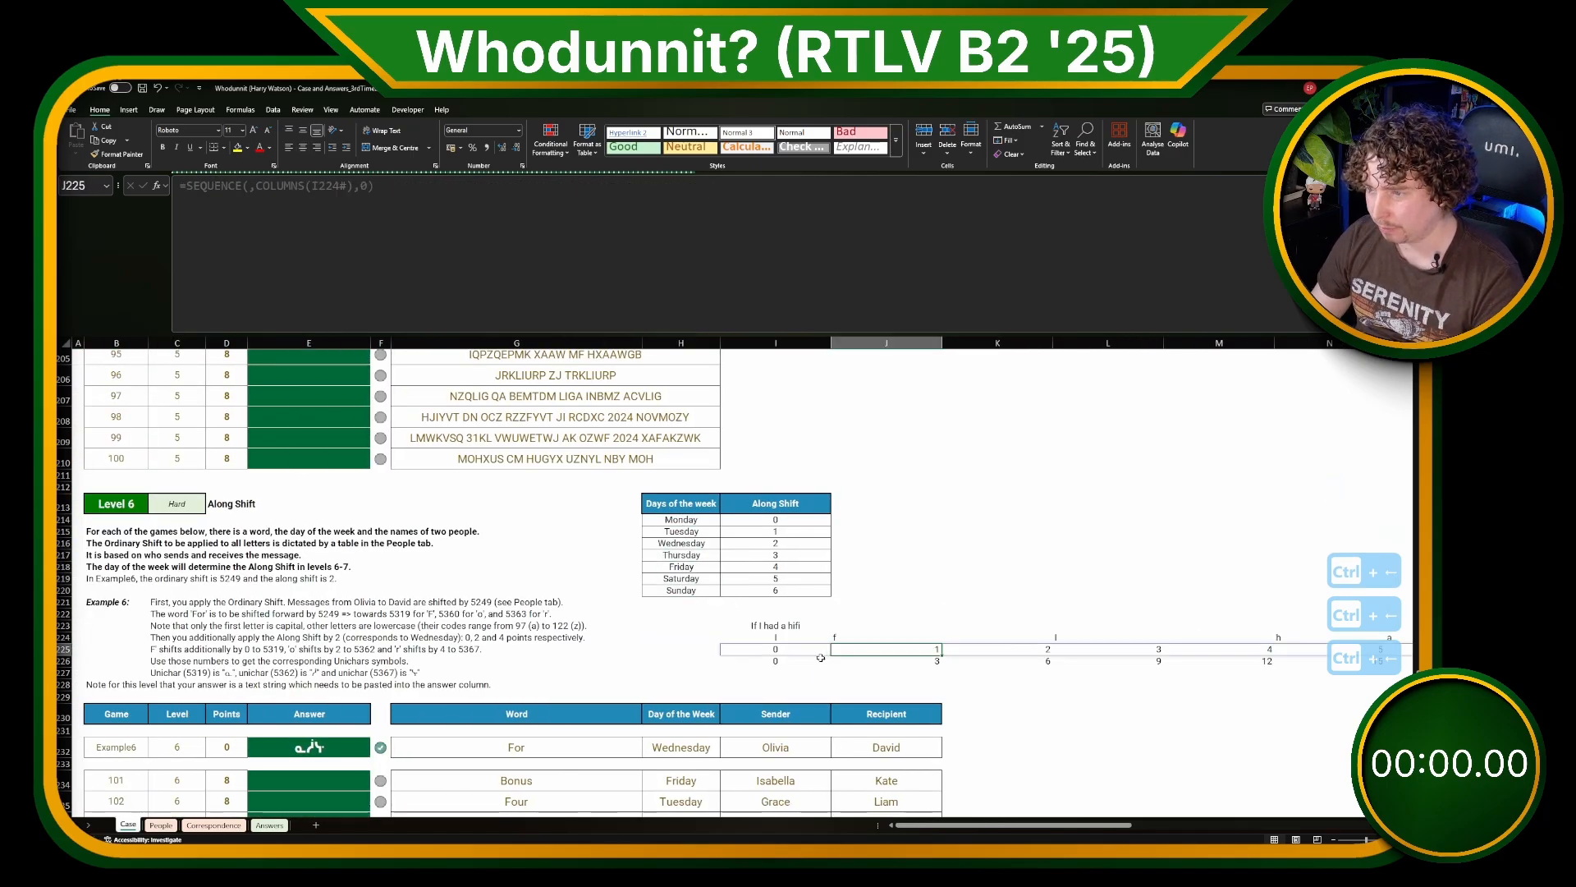
{"action": "left_click", "coordinate": [788, 649]}
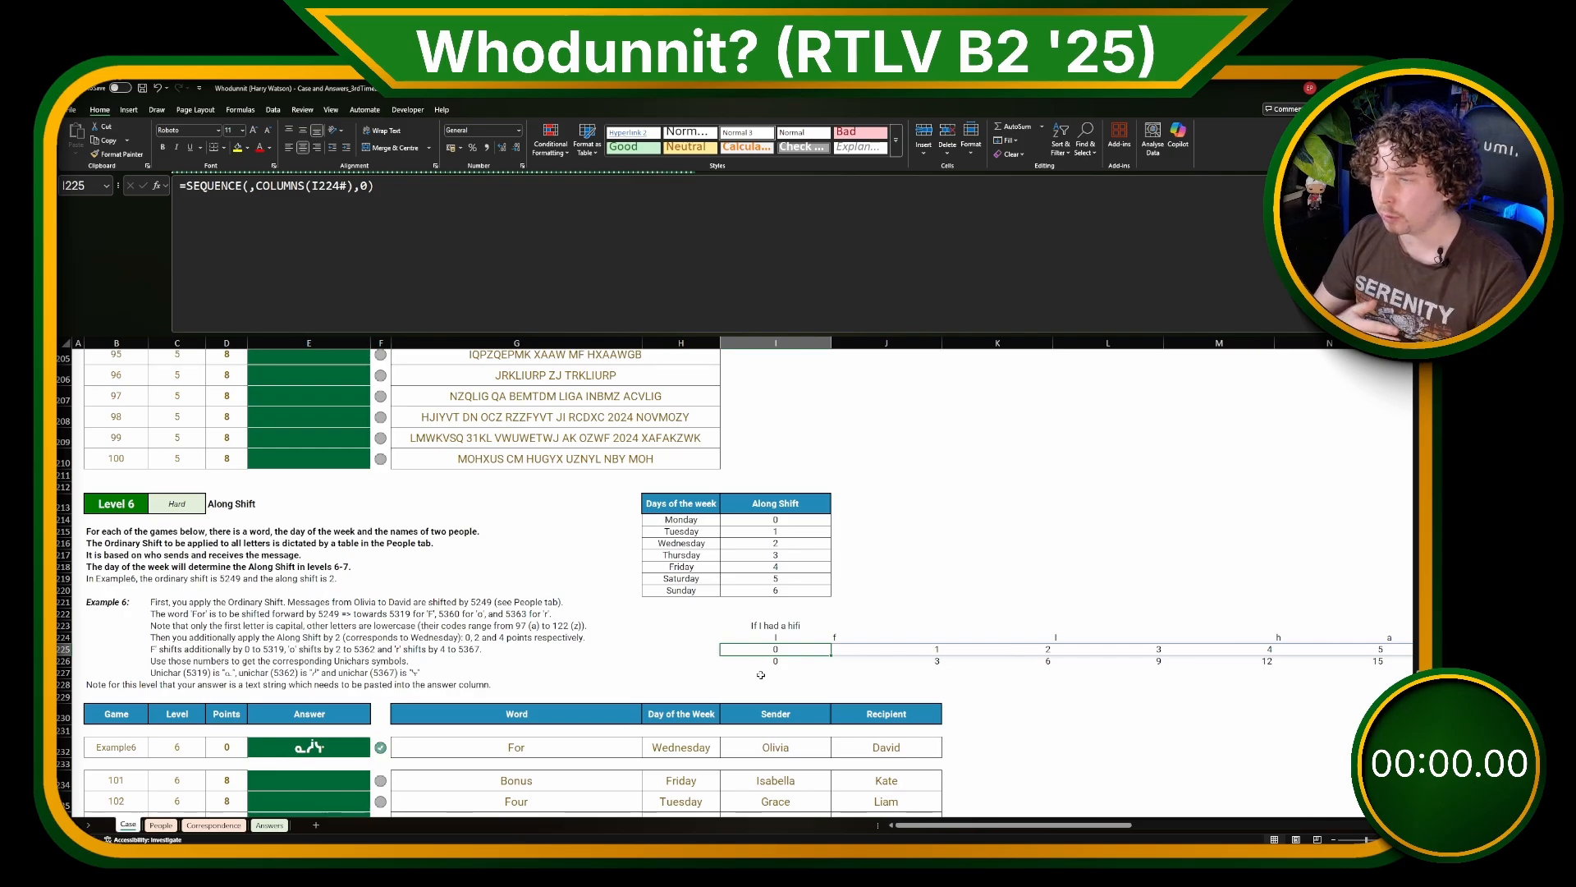
{"action": "key", "text": "Right"}
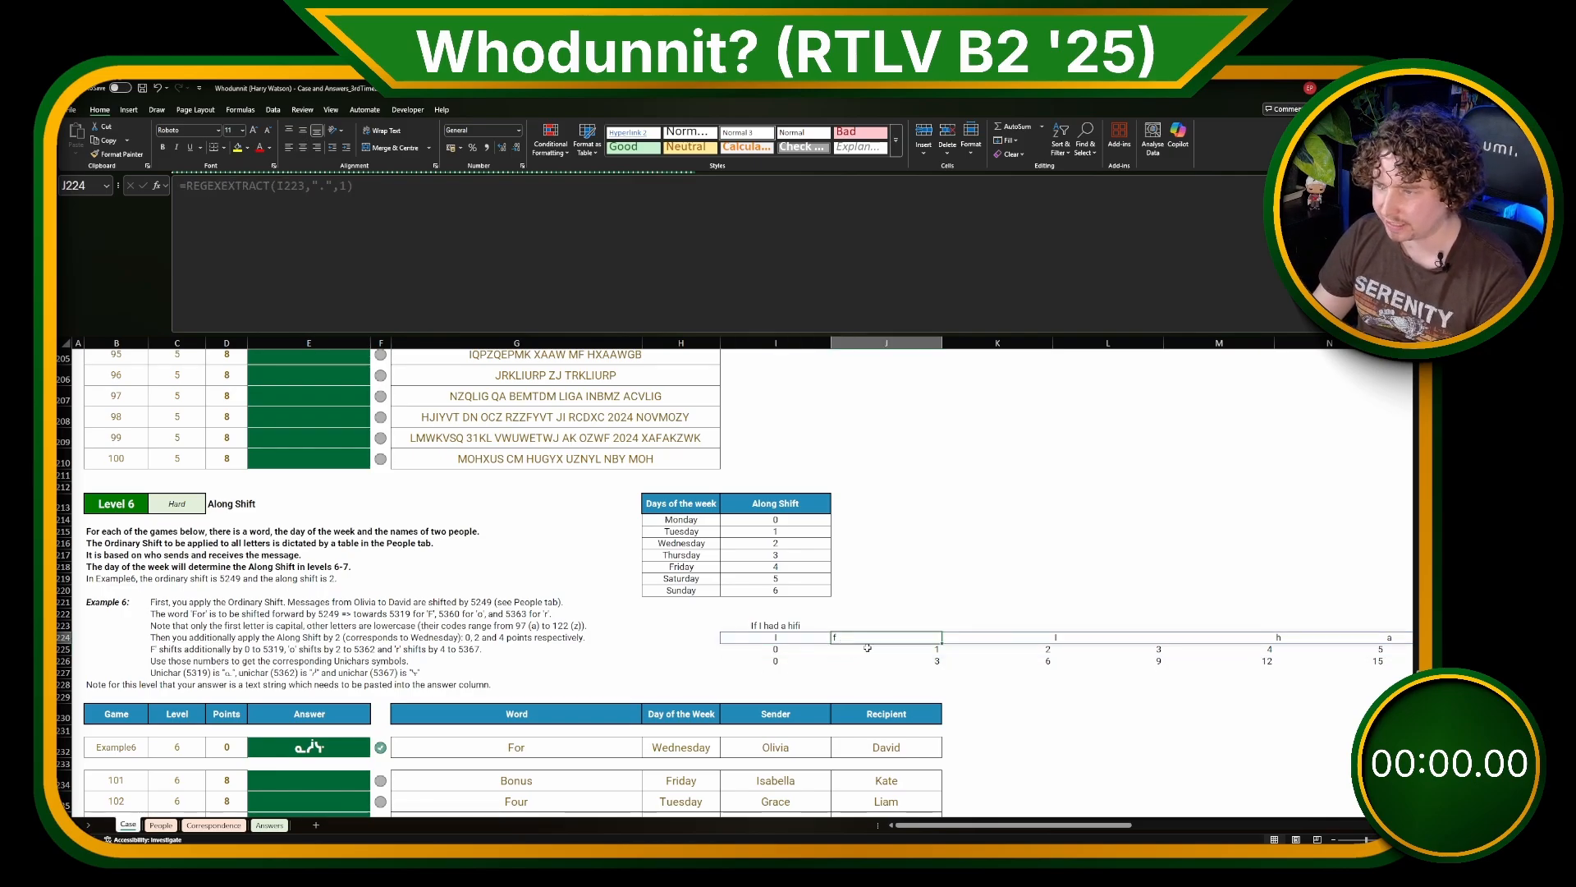
{"action": "left_click", "coordinate": [1047, 640]}
{"action": "left_click", "coordinate": [1108, 717]}
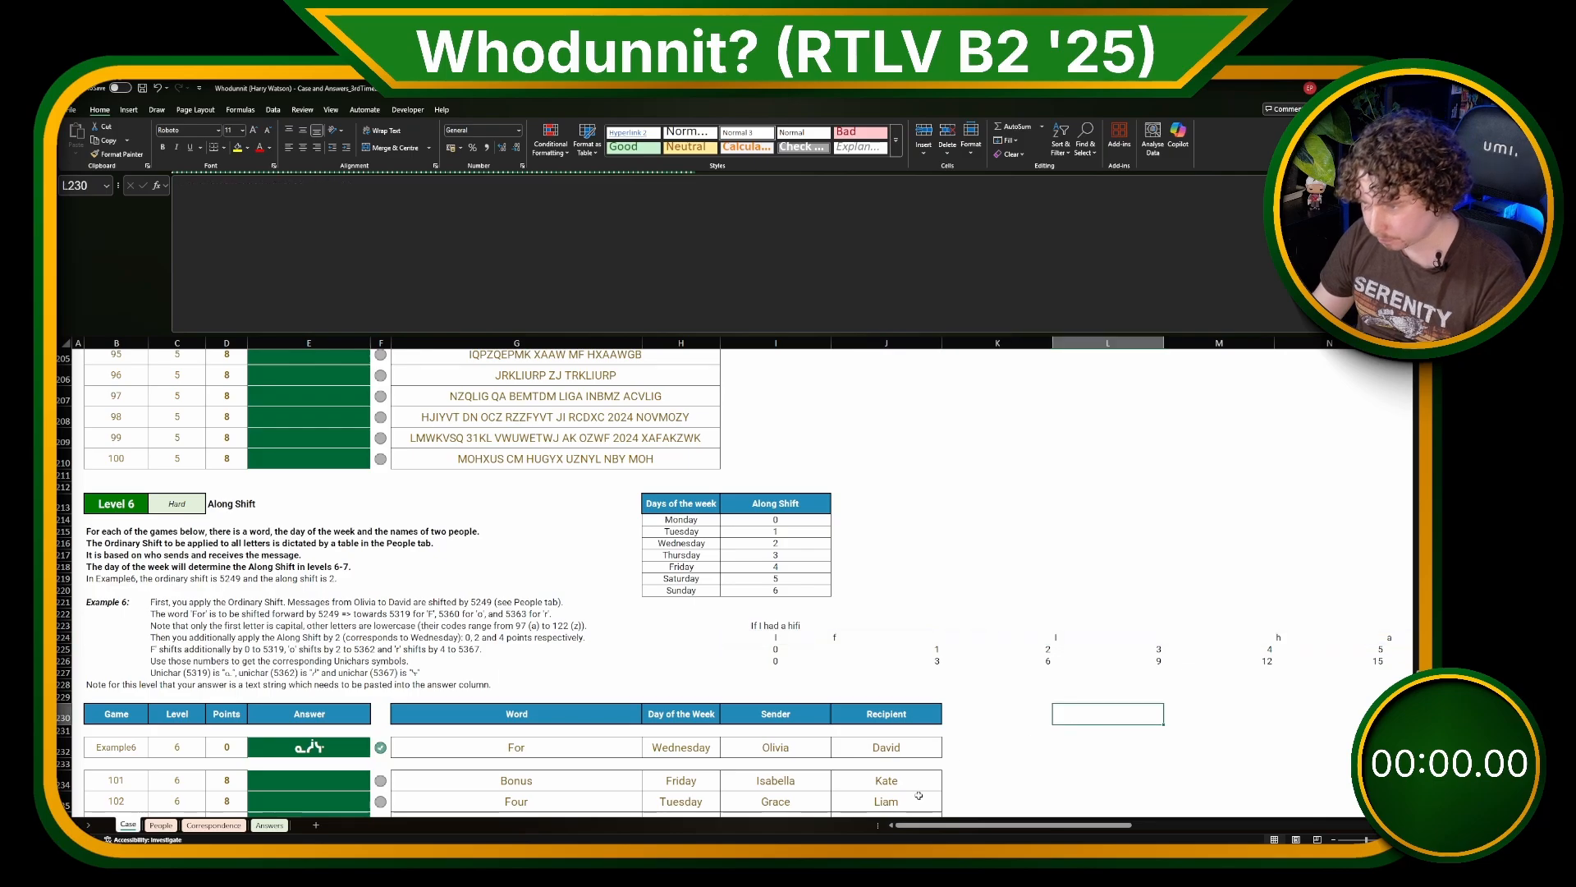
{"action": "left_click", "coordinate": [923, 654]}
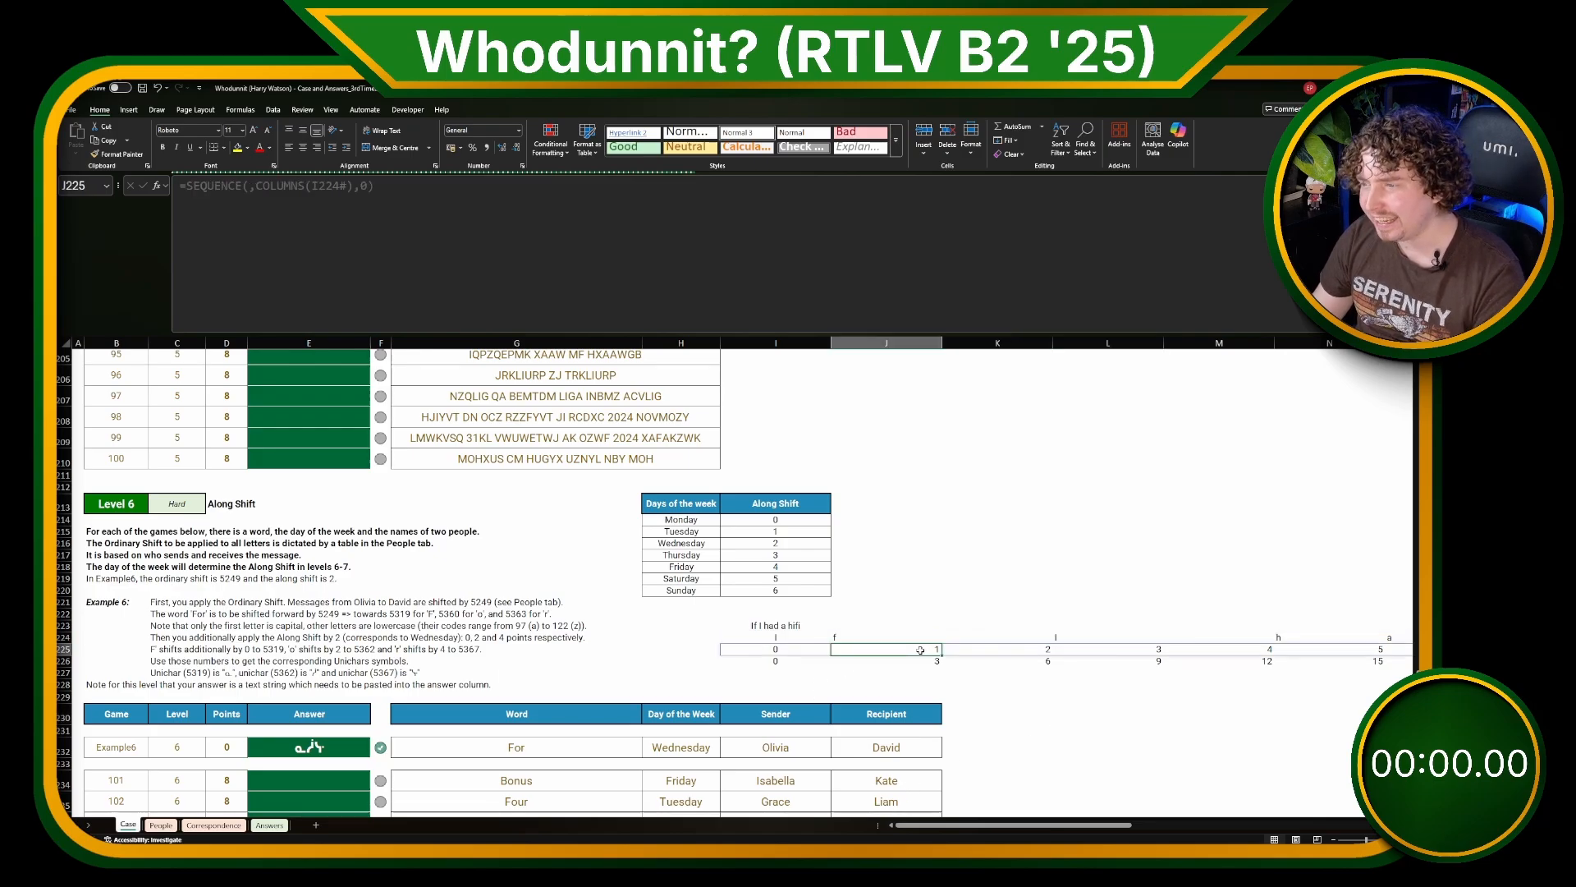
Step: Inspect the multiplied sequence in I226, the encoded messages on the Correspondence sheet, and the weekday names in the Case sheet's Along Shift table
{"action": "left_click", "coordinate": [802, 661]}
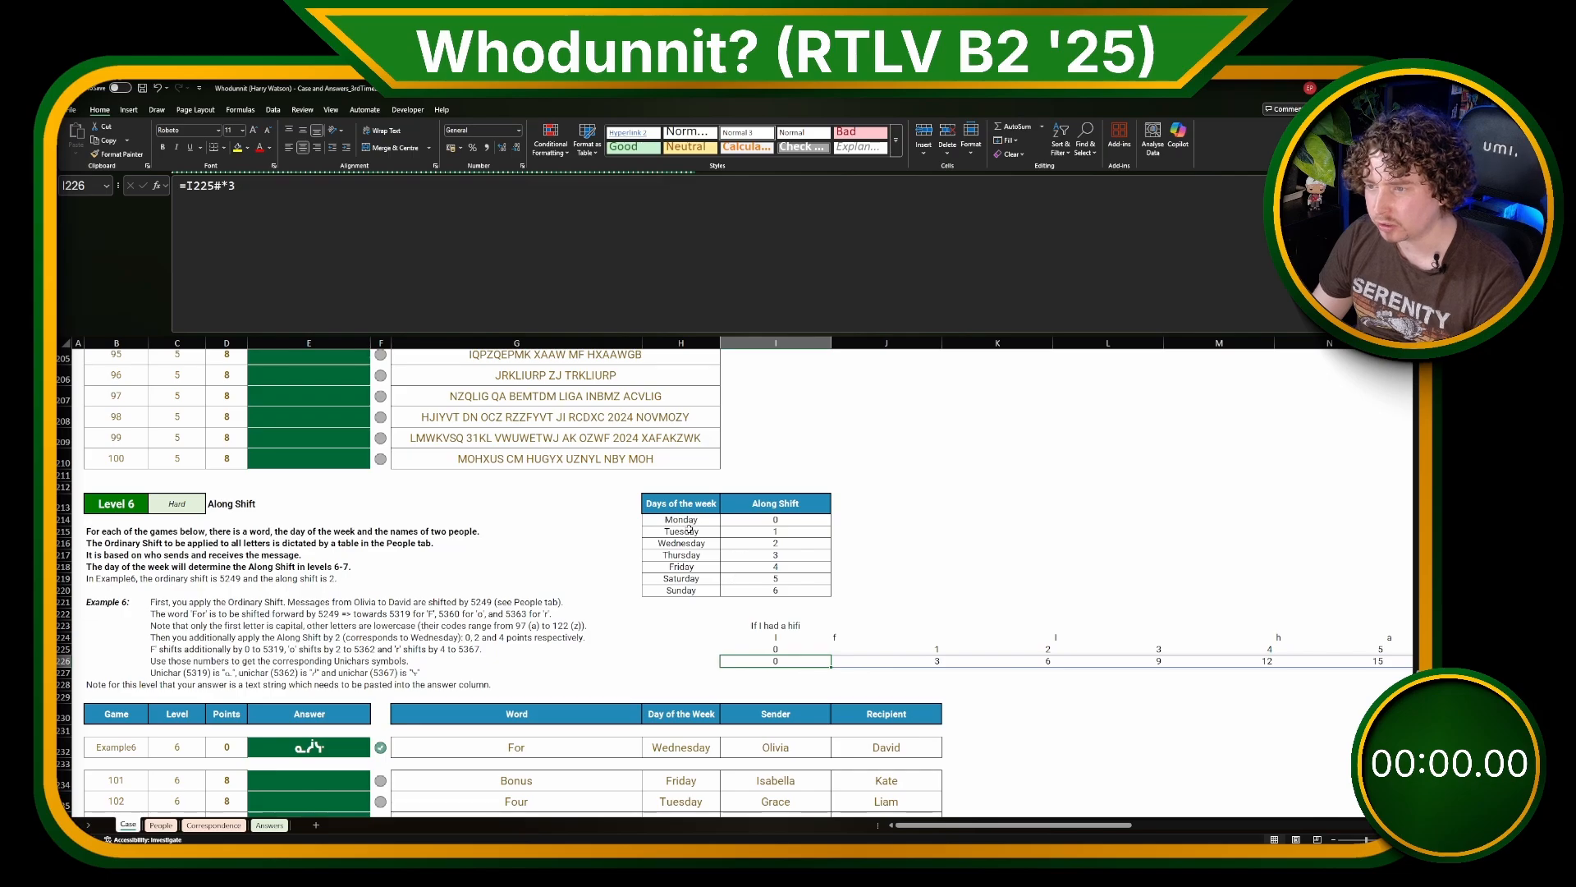
{"action": "left_click", "coordinate": [213, 825]}
{"action": "left_click", "coordinate": [150, 399]}
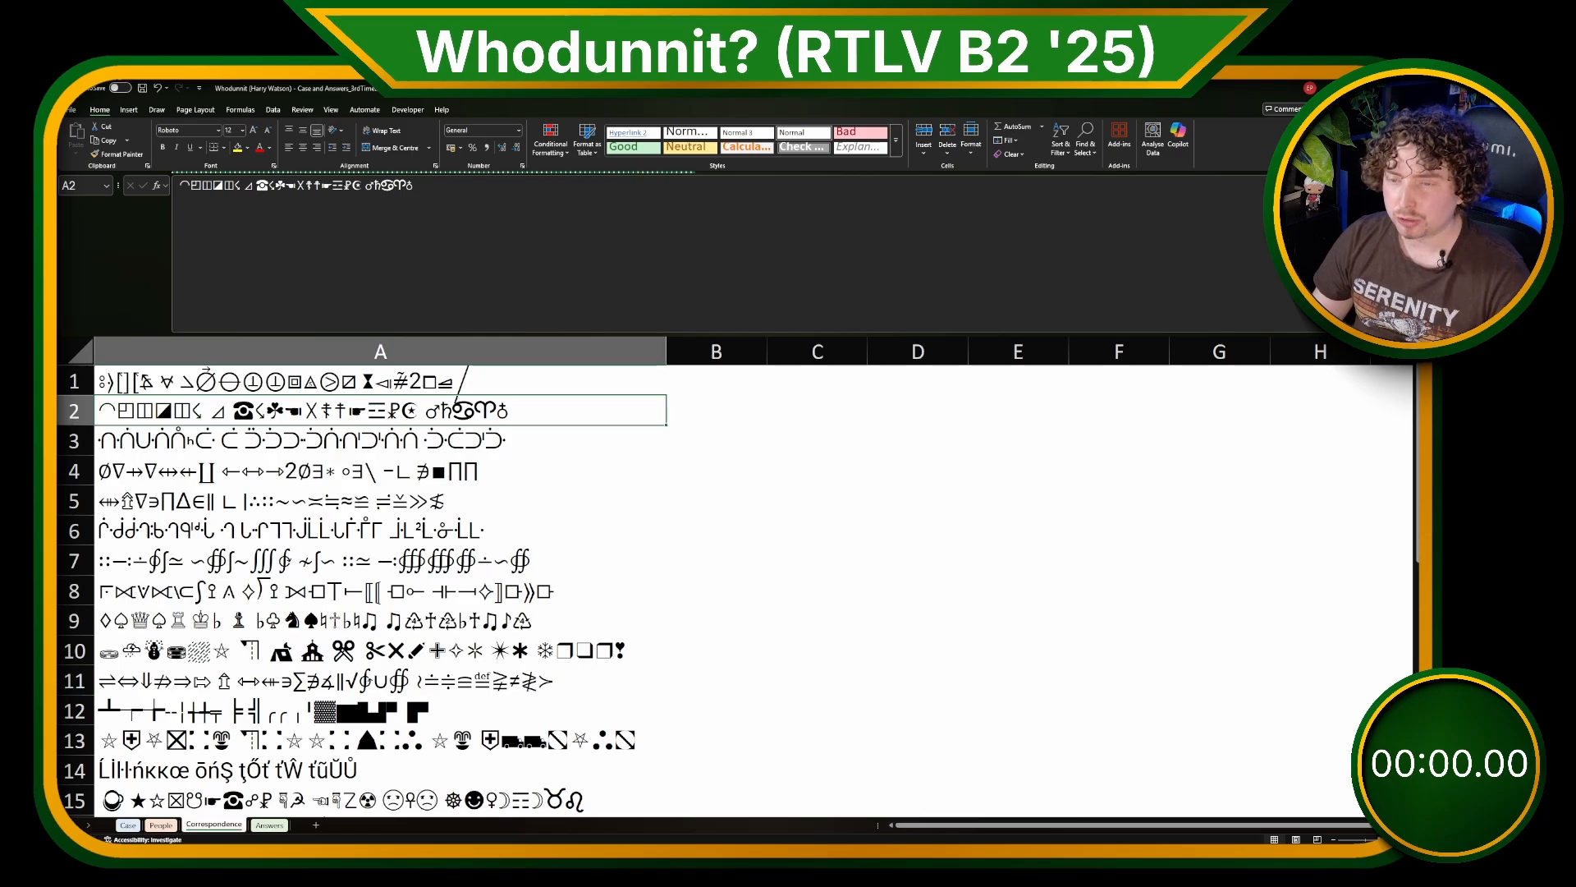
{"action": "double_click", "coordinate": [200, 410]}
{"action": "left_click_drag", "start_coordinate": [195, 411], "coordinate": [96, 410]}
{"action": "left_click", "coordinate": [285, 501]}
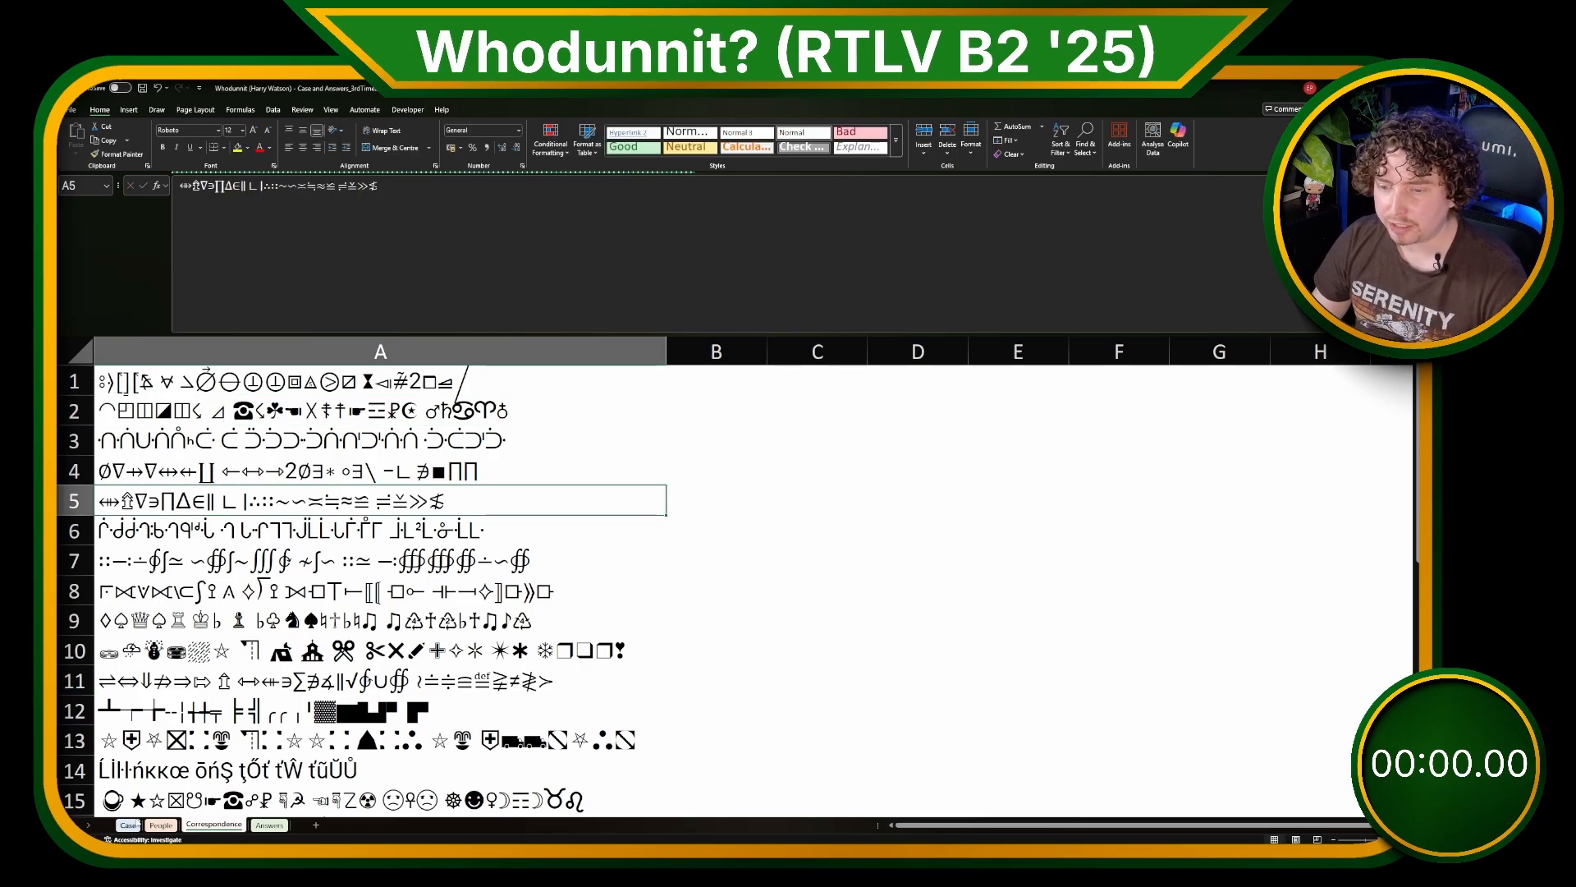
{"action": "left_click", "coordinate": [128, 824]}
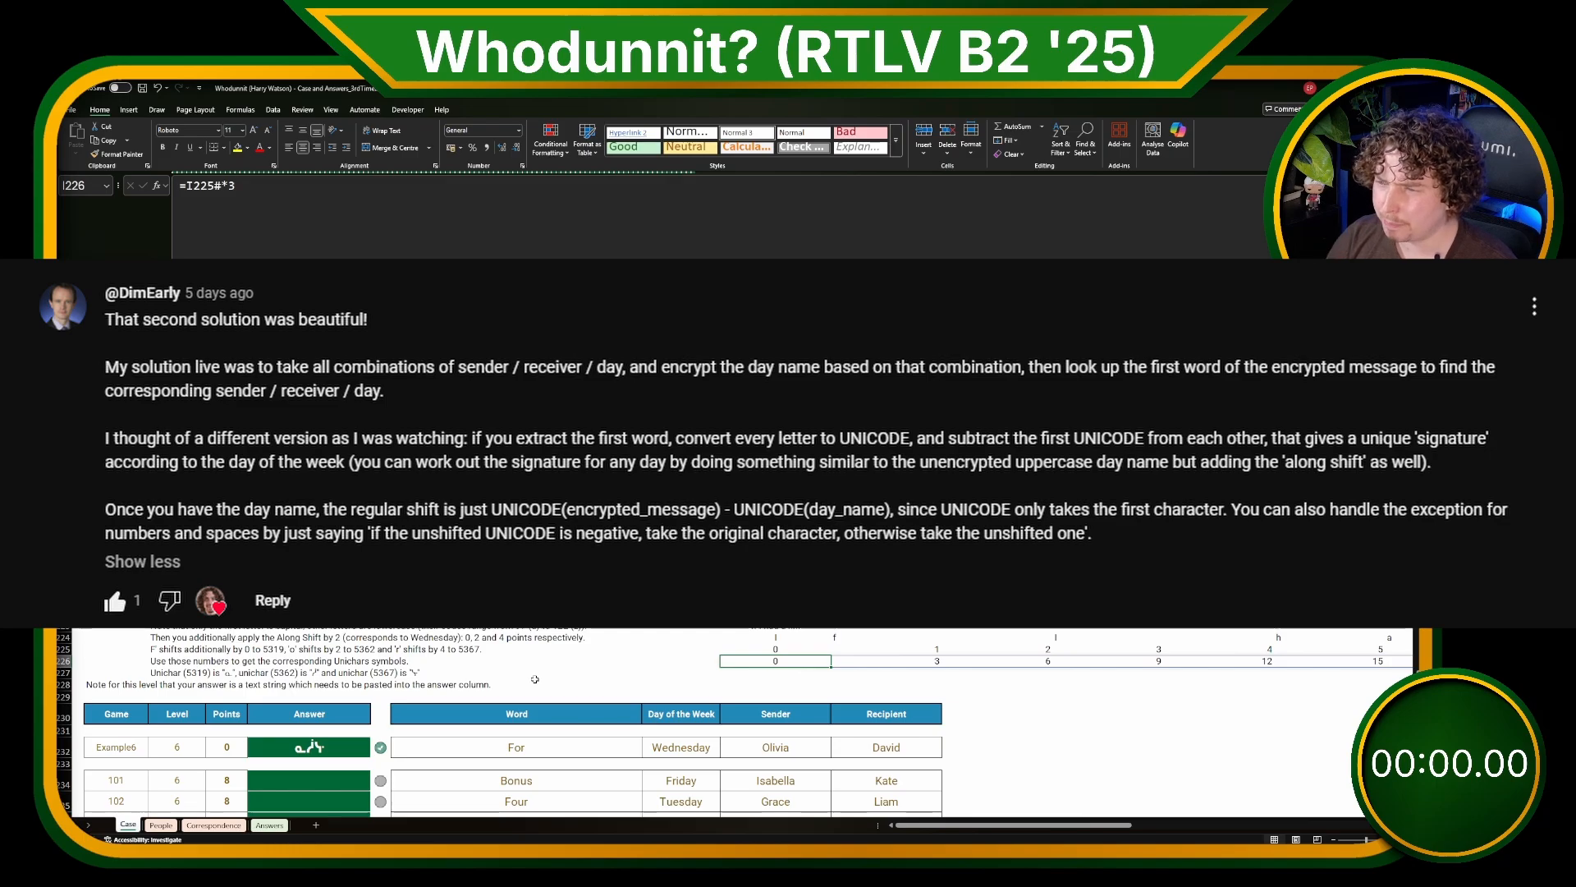
{"action": "left_click_drag", "start_coordinate": [681, 519], "coordinate": [680, 589]}
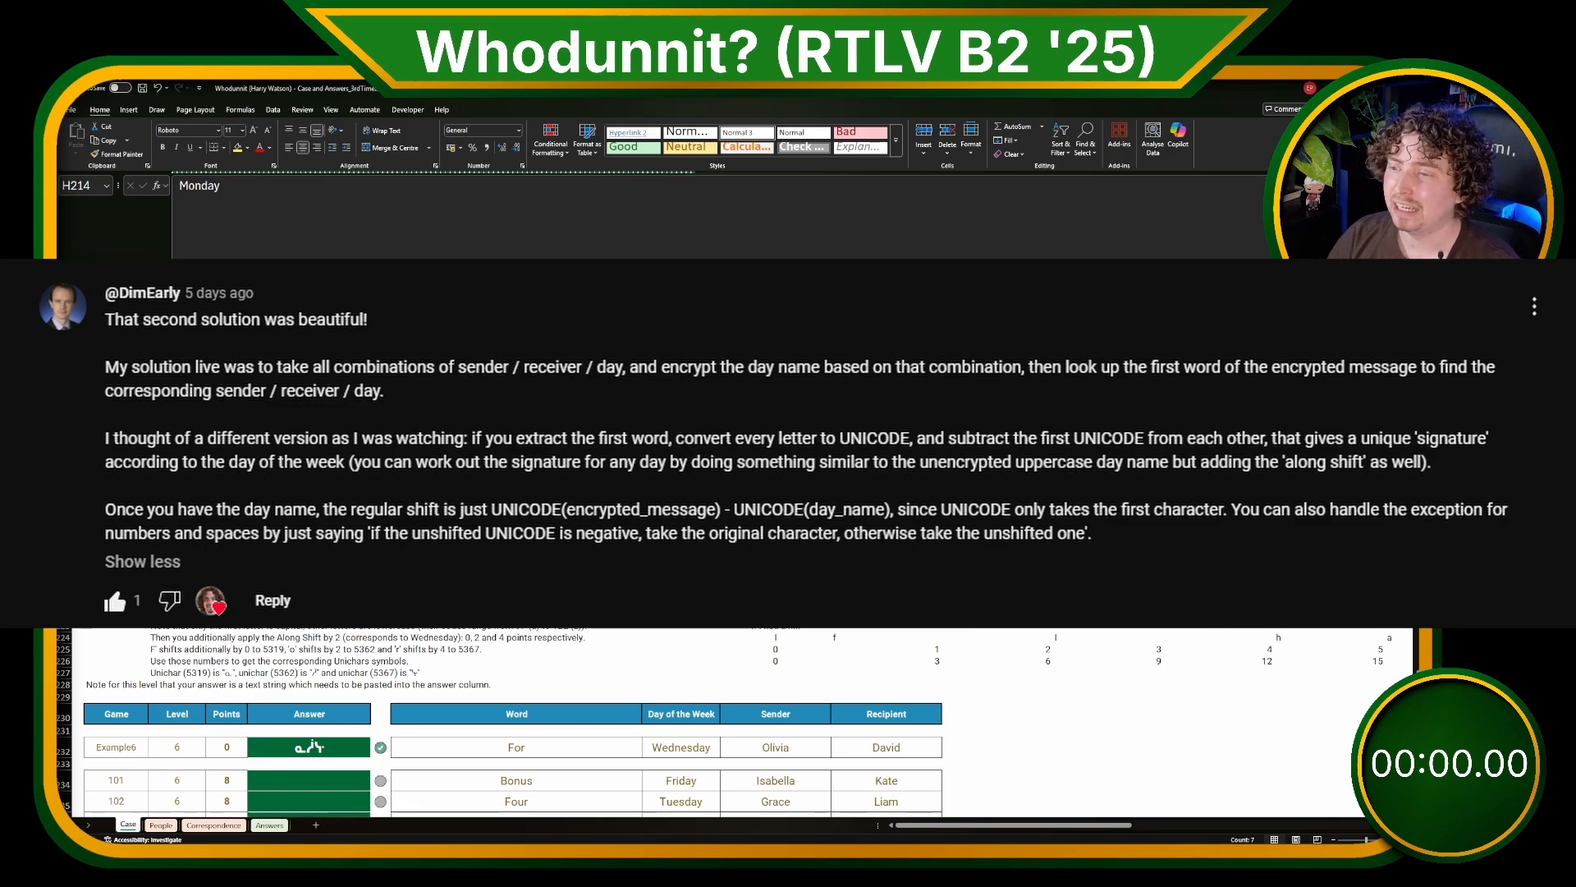
{"action": "scroll", "coordinate": [513, 723], "scroll_direction": "down", "scroll_amount": 4}
{"action": "scroll", "coordinate": [585, 488], "scroll_direction": "down", "scroll_amount": 15}
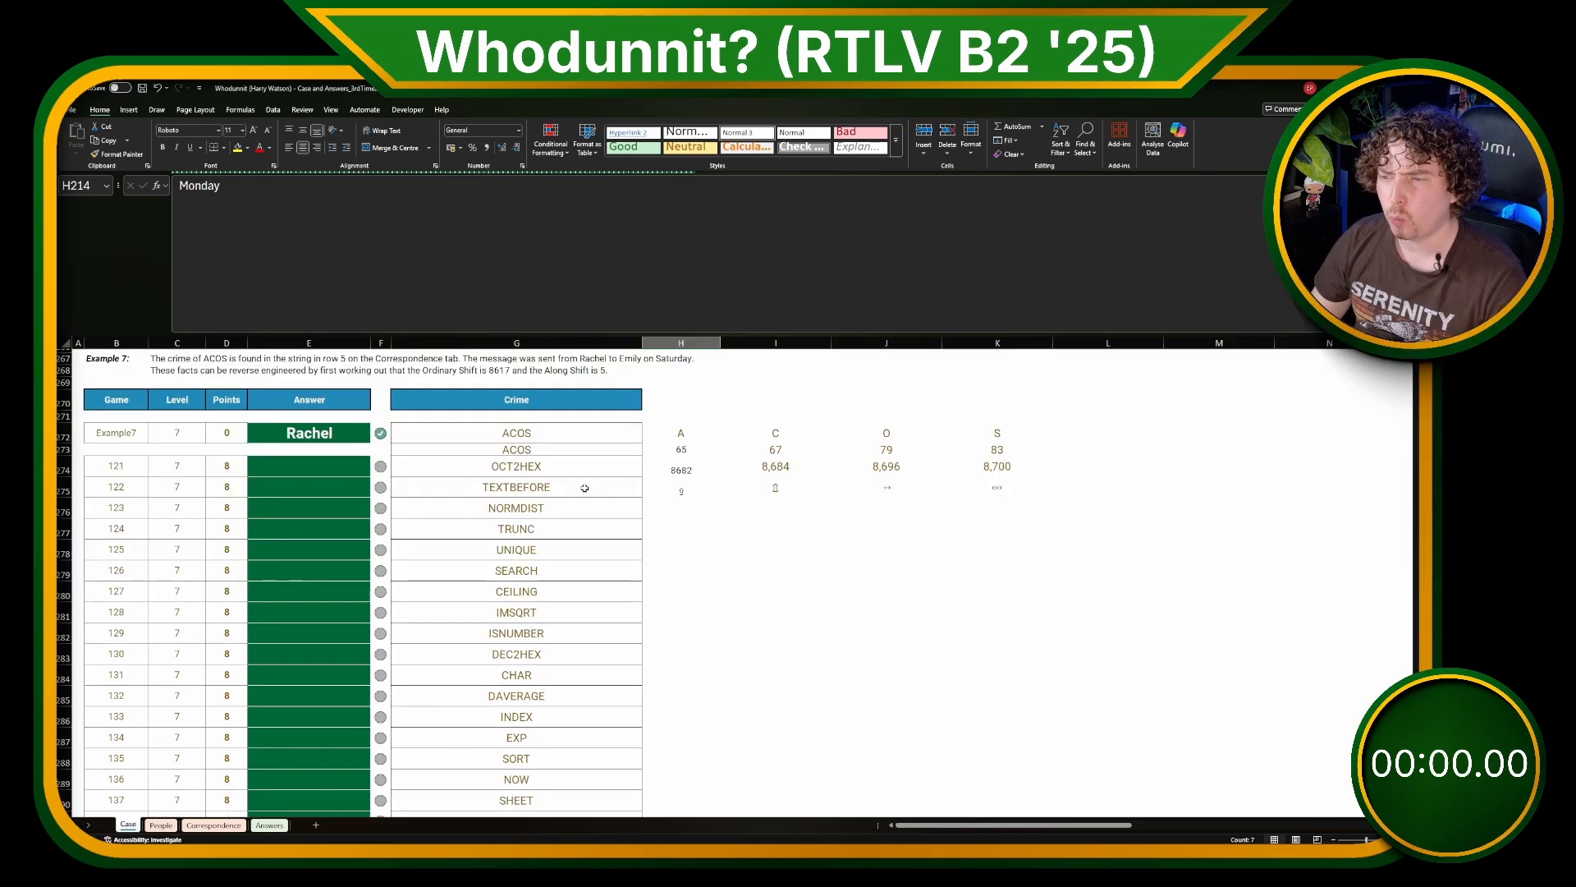
{"action": "left_click_drag", "start_coordinate": [576, 448], "coordinate": [610, 675]}
{"action": "left_click", "coordinate": [612, 671]}
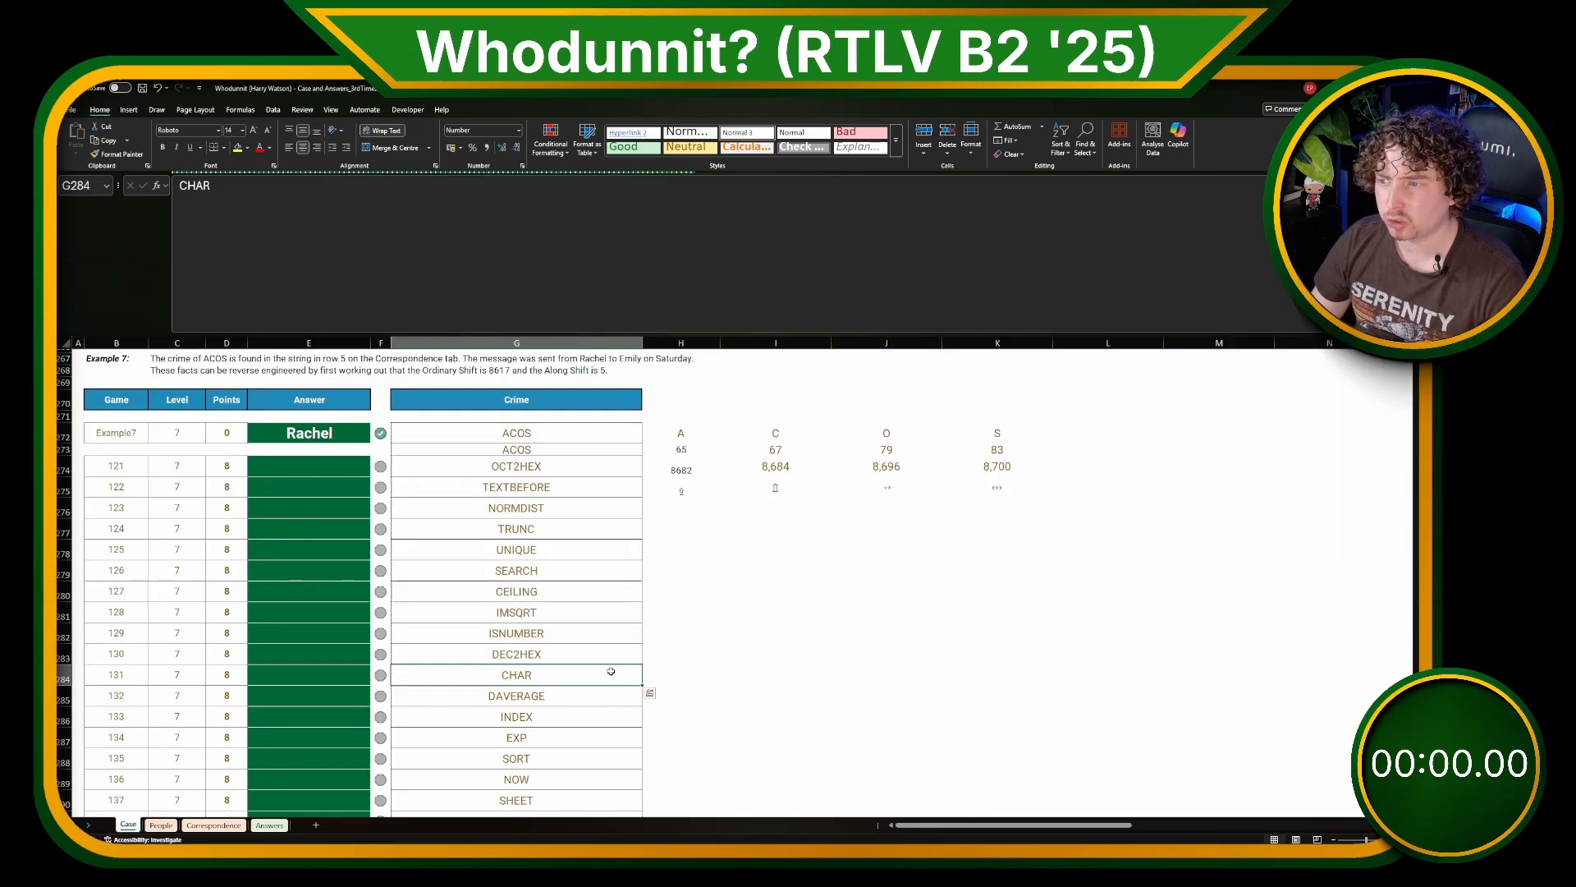
{"action": "left_click", "coordinate": [898, 653]}
{"action": "left_click_drag", "start_coordinate": [1084, 438], "coordinate": [689, 591]}
{"action": "left_click_drag", "start_coordinate": [788, 578], "coordinate": [834, 576]}
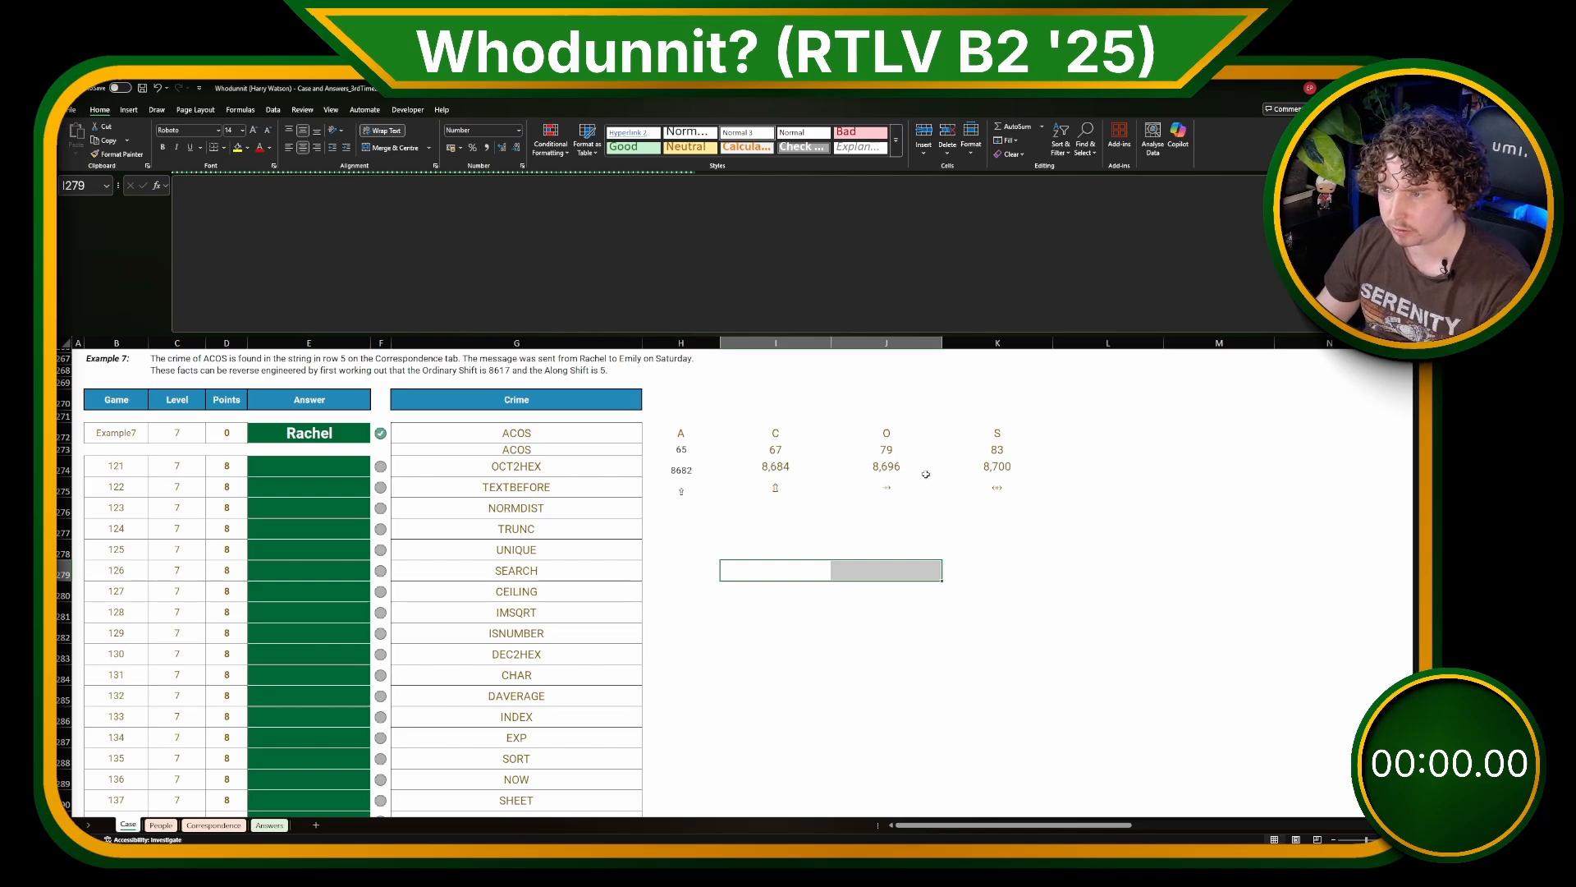
Step: Move the ACOS letter-splitting formula from H272 to H273, replacing the code formula there, and clear the helper formulas in the rows beneath
{"action": "left_click", "coordinate": [686, 436]}
{"action": "key", "text": "ctrl+shift+Right"}
{"action": "key", "text": "ctrl+x"}
{"action": "left_click", "coordinate": [692, 451]}
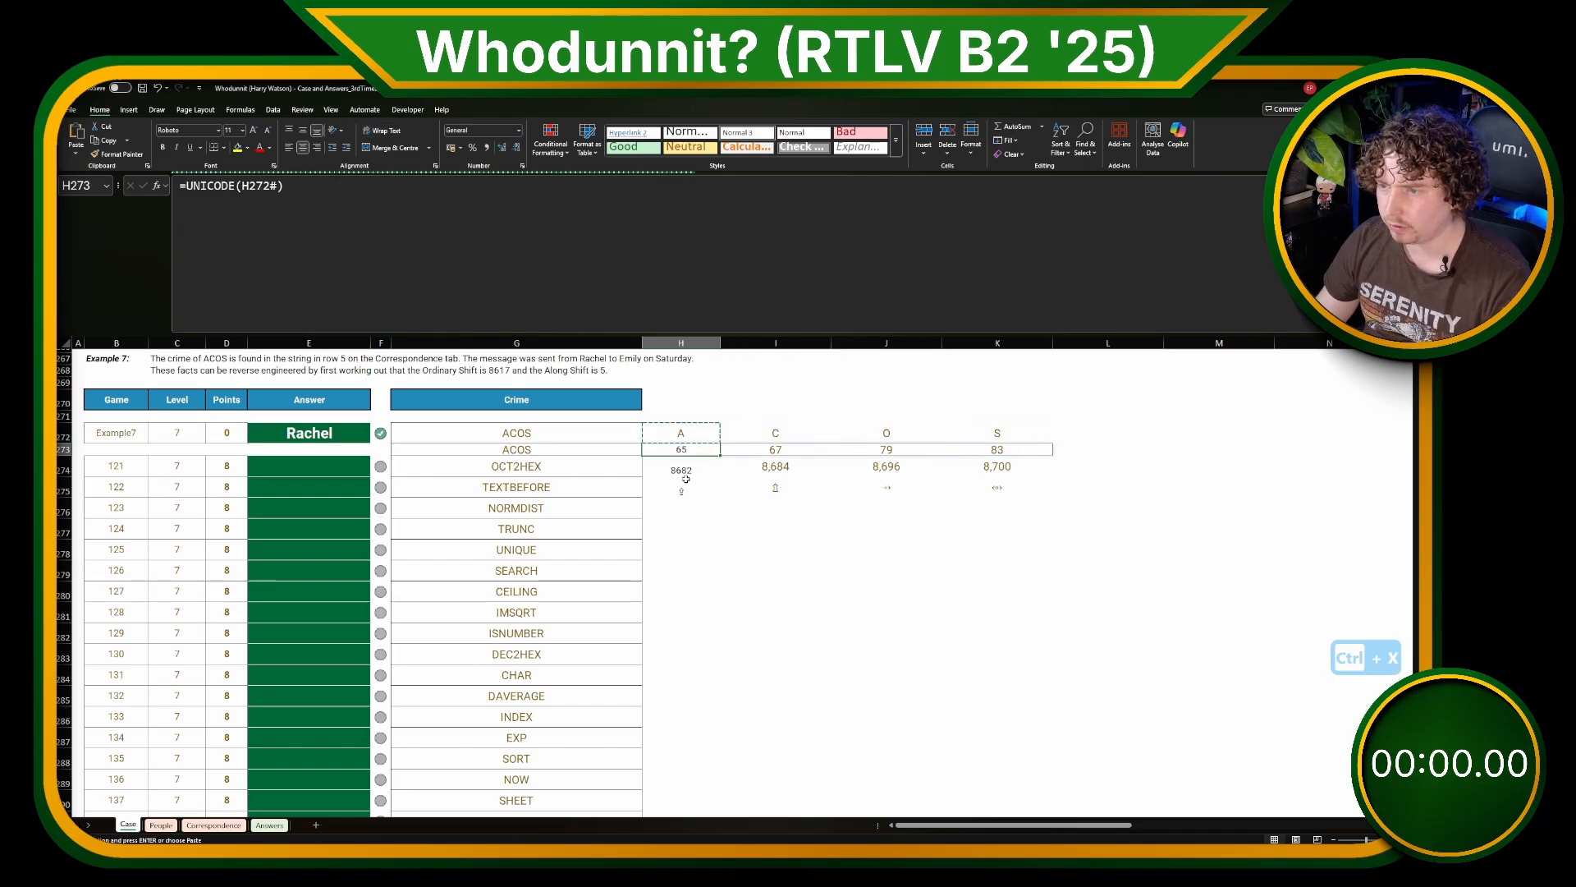
{"action": "key", "text": "ctrl+v"}
{"action": "left_click", "coordinate": [687, 470]}
{"action": "left_click_drag", "start_coordinate": [687, 469], "coordinate": [780, 555]}
{"action": "key", "text": "Delete"}
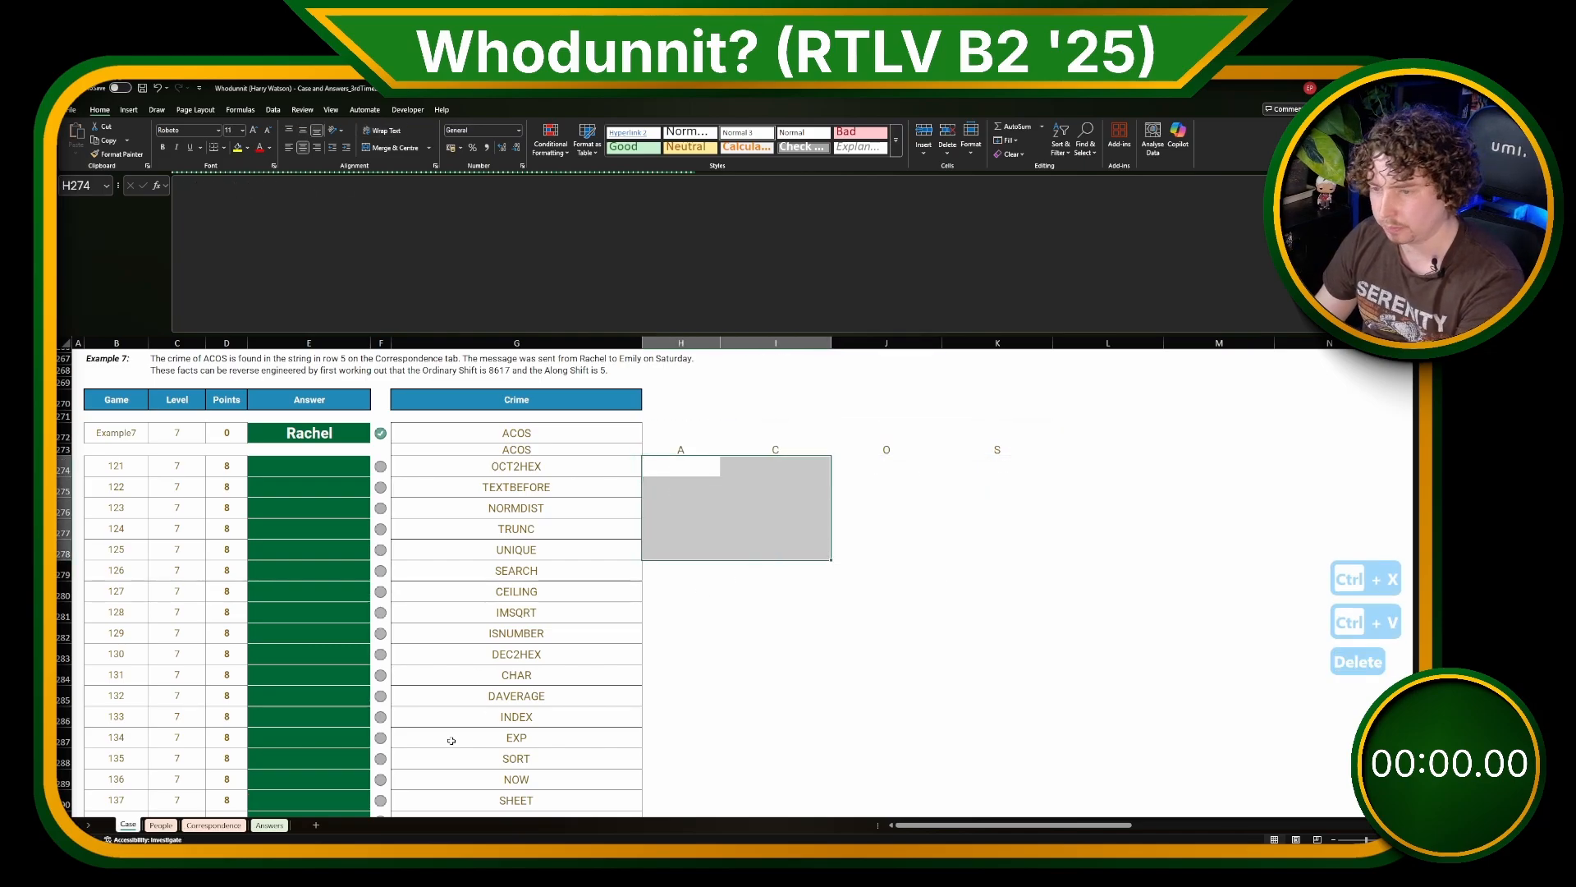
Step: Copy all encoded messages from column A of the Correspondence sheet into the empty columns beyond the Level 7 crimes on Case, starting in row 272
{"action": "left_click", "coordinate": [214, 824]}
{"action": "left_click", "coordinate": [336, 380]}
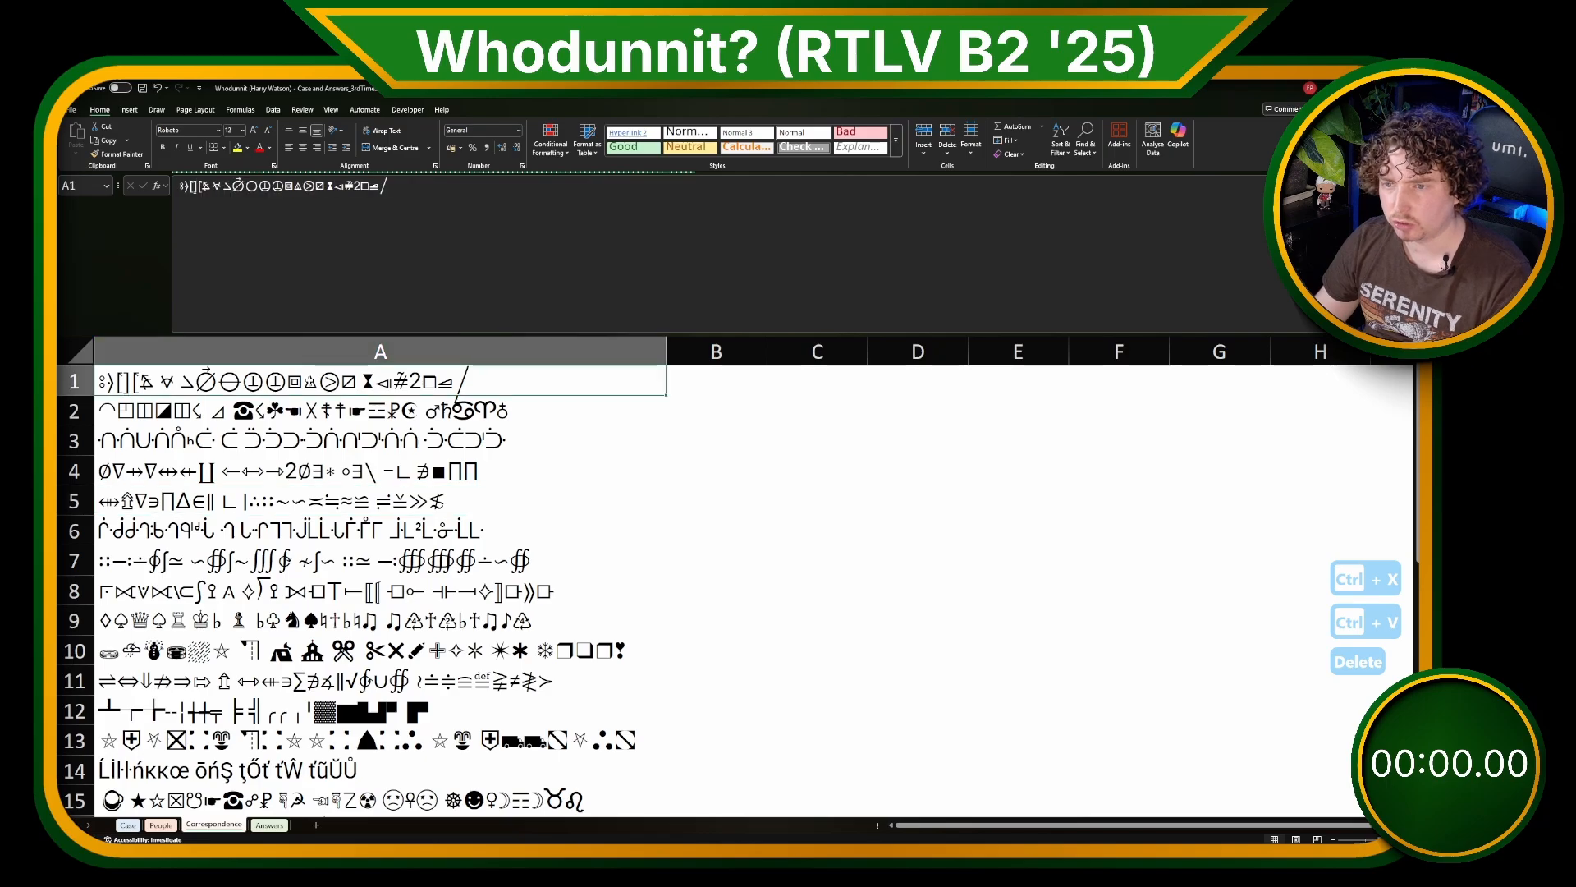
{"action": "key", "text": "ctrl+shift+Down"}
{"action": "key", "text": "ctrl+c"}
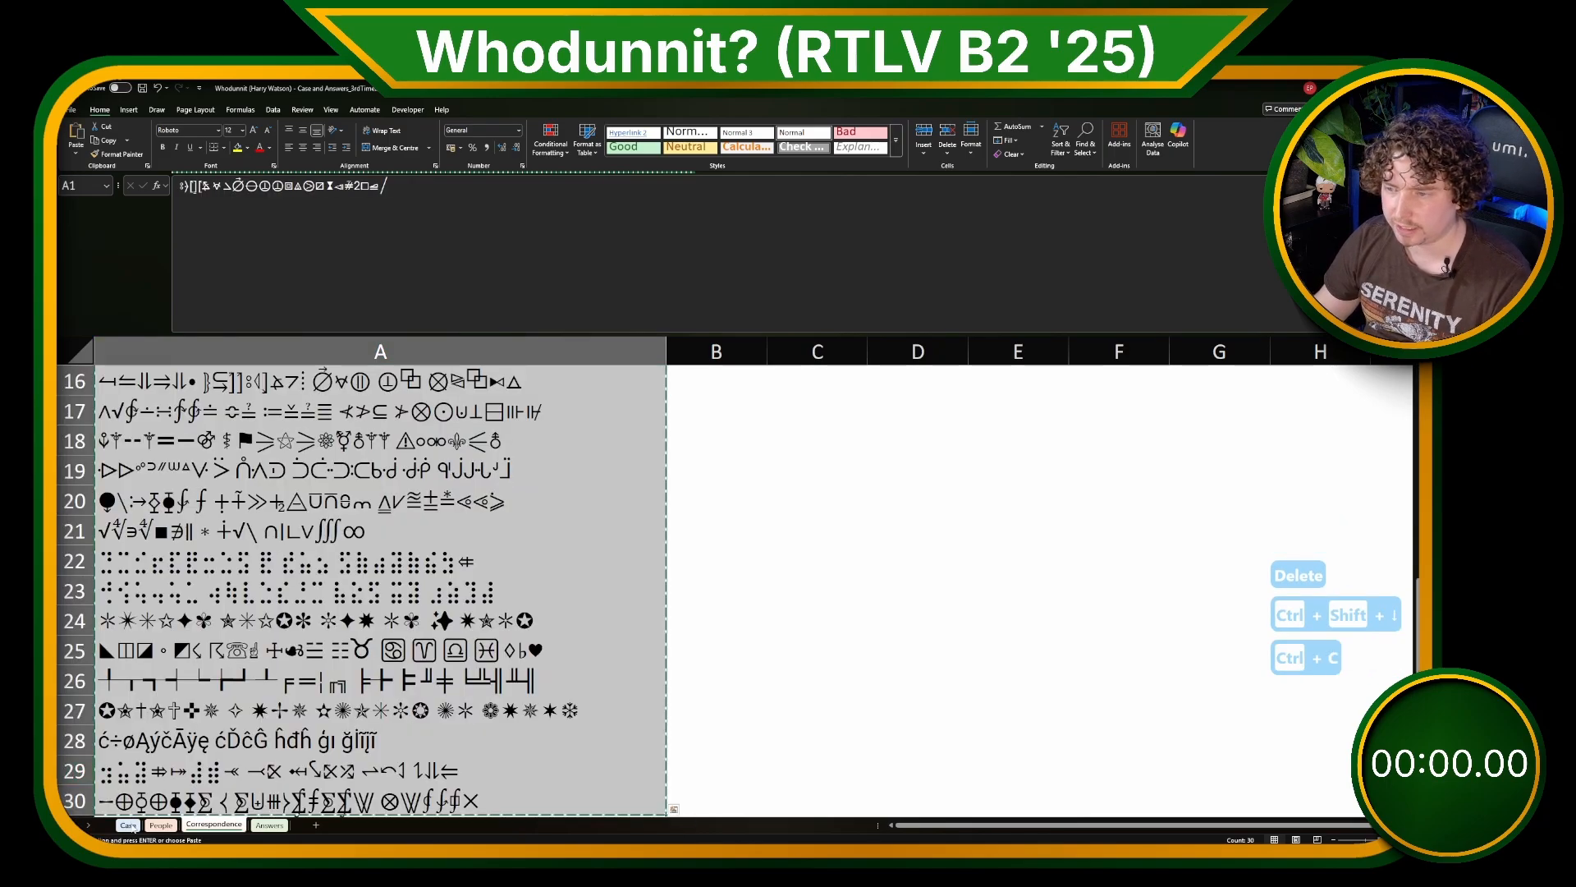
{"action": "left_click", "coordinate": [127, 825]}
{"action": "key", "text": "alt+shift+3"}
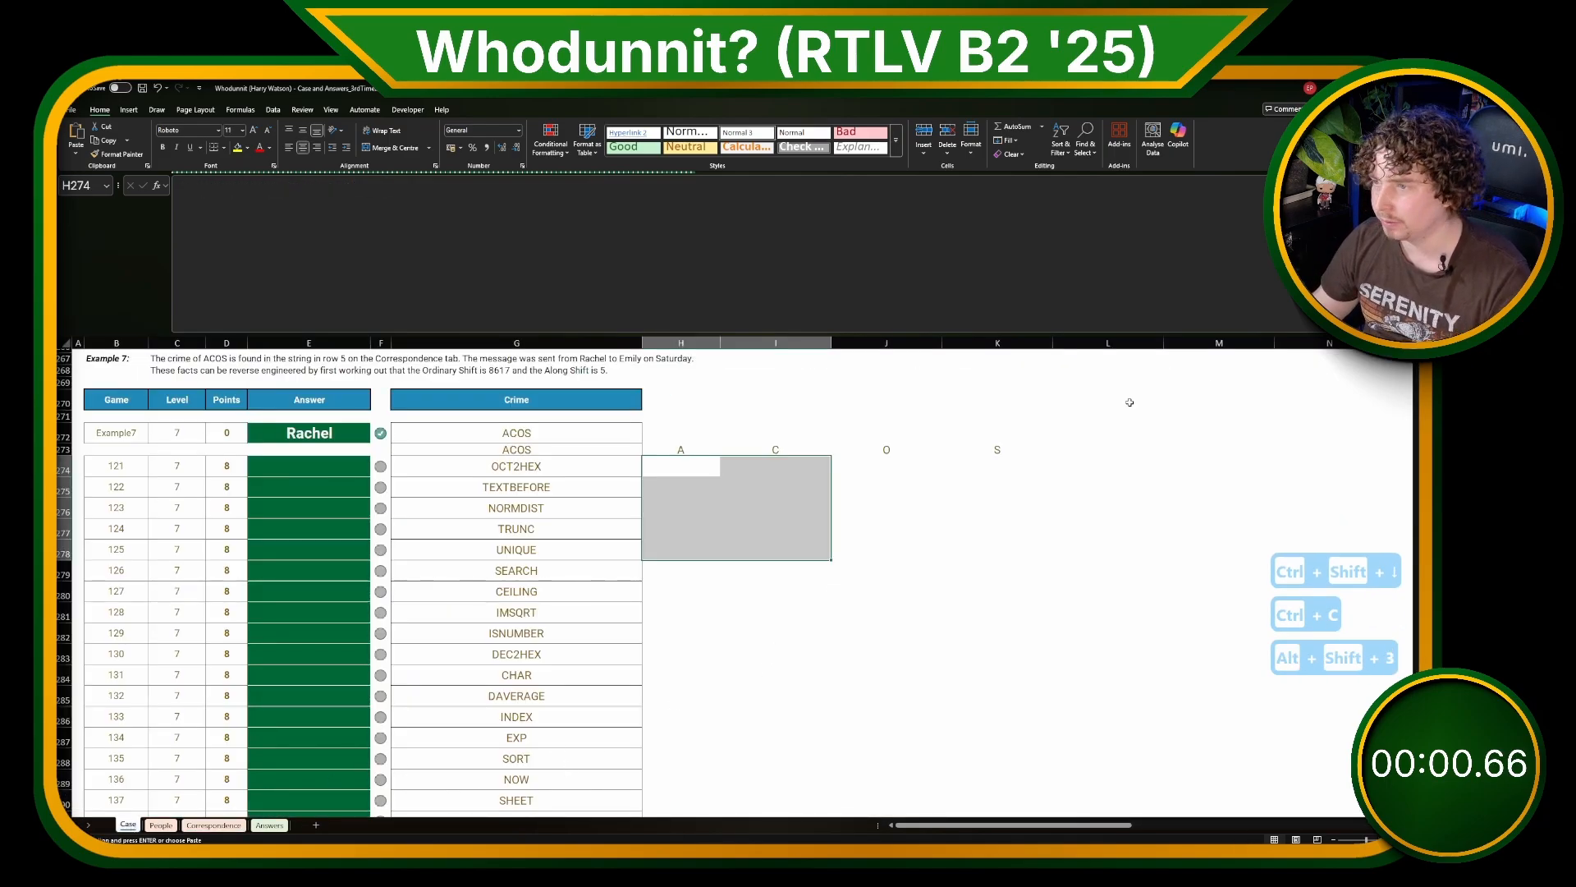
{"action": "left_click", "coordinate": [1336, 439]}
{"action": "key", "text": "Right"}
{"action": "key", "text": "Right"}
{"action": "key", "text": "Right"}
{"action": "key", "text": "Right"}
{"action": "key", "text": "Right"}
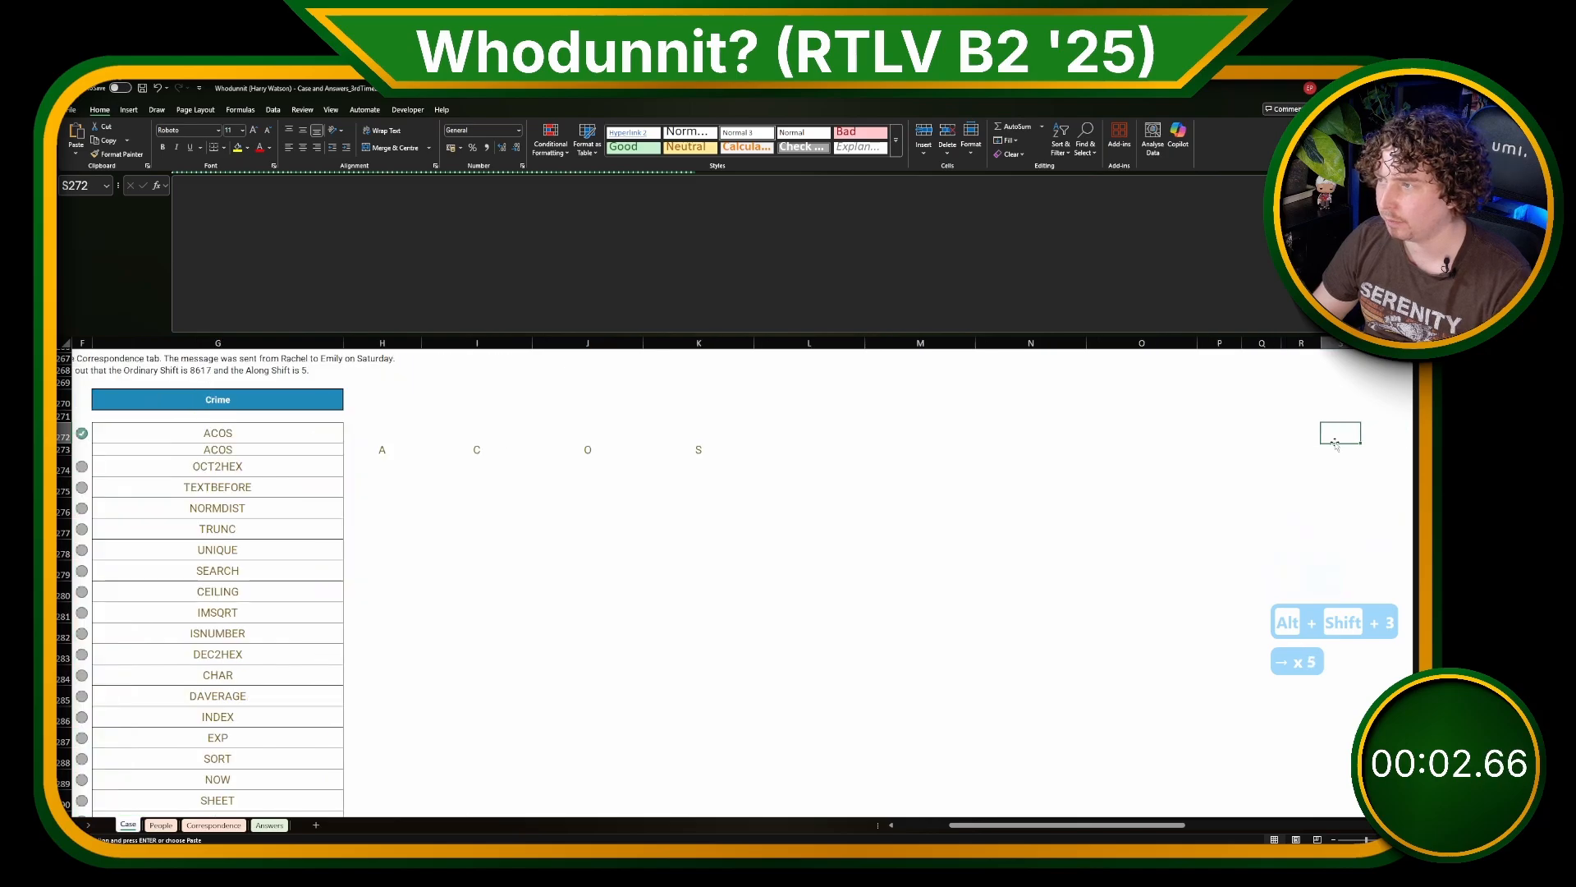
{"action": "key", "text": "Right"}
{"action": "key", "text": "Right"}
{"action": "key", "text": "ctrl+v"}
Step: Wrap the H273 letter-splitting formula in LET and define the variable word as $G273
{"action": "key", "text": "ctrl+Left"}
{"action": "key", "text": "ctrl+Left"}
{"action": "key", "text": "Right"}
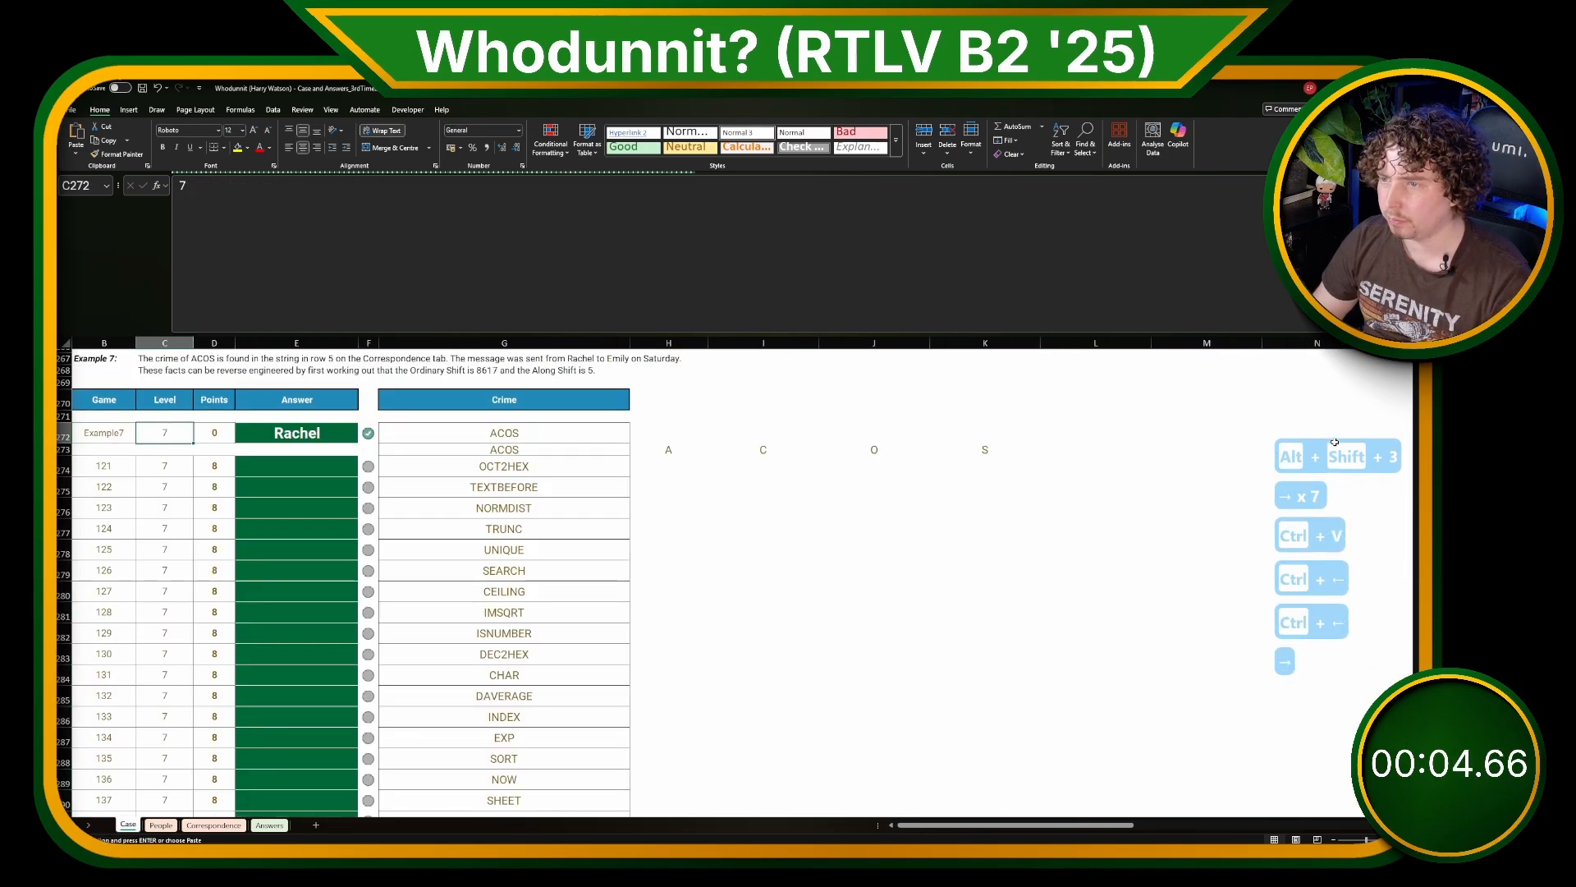
{"action": "key", "text": "Right"}
{"action": "key", "text": "Right"}
{"action": "key", "text": "Right"}
{"action": "key", "text": "Right"}
{"action": "key", "text": "Right"}
{"action": "key", "text": "Right"}
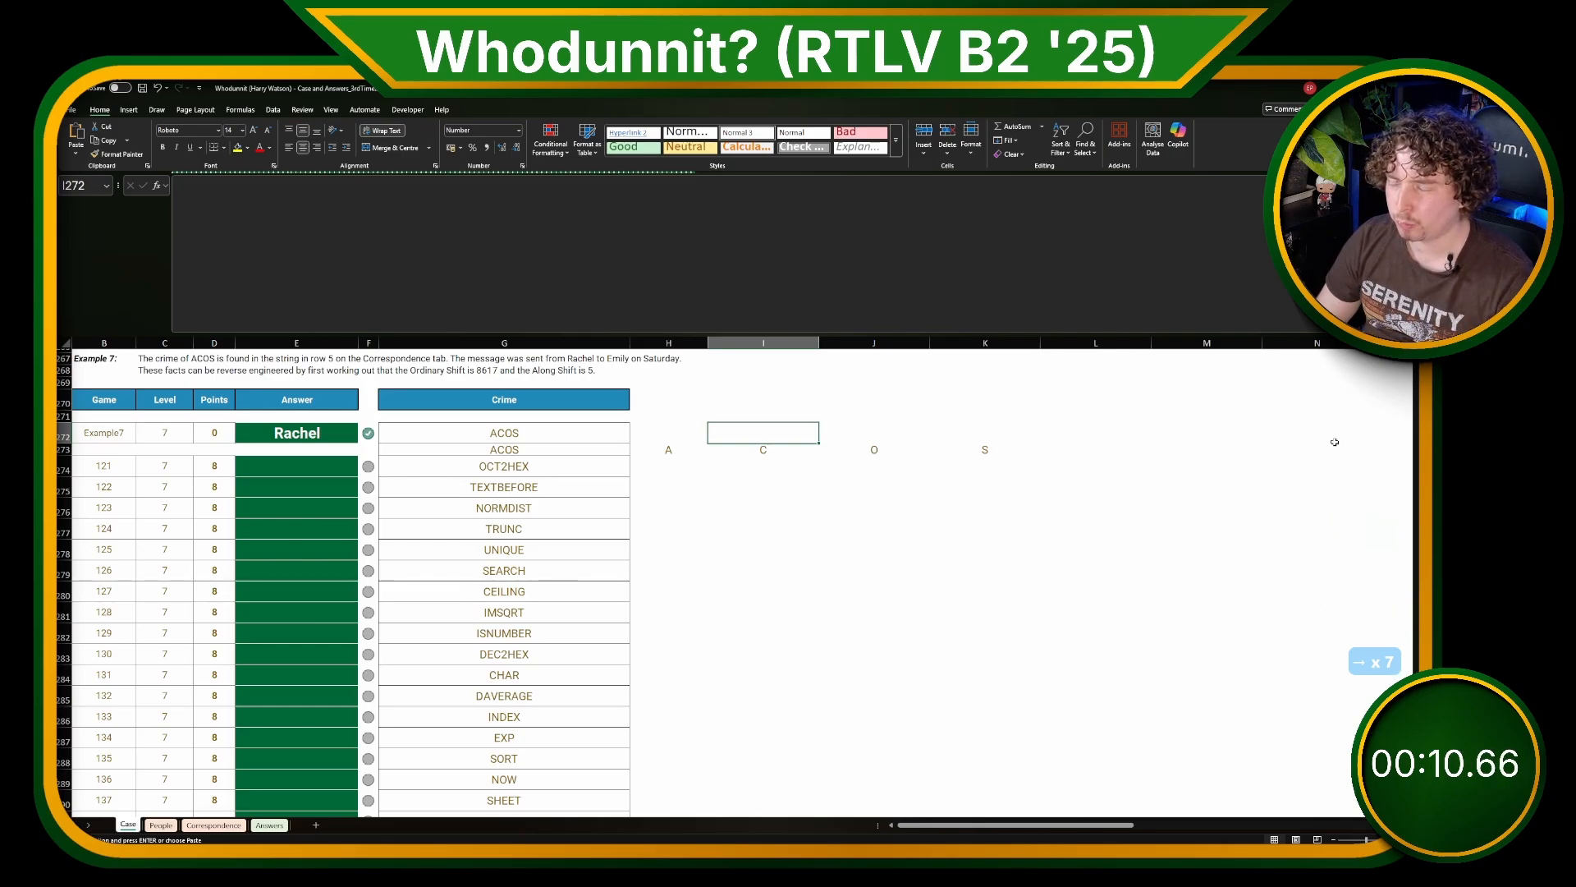
{"action": "key", "text": "Left"}
{"action": "key", "text": "Down"}
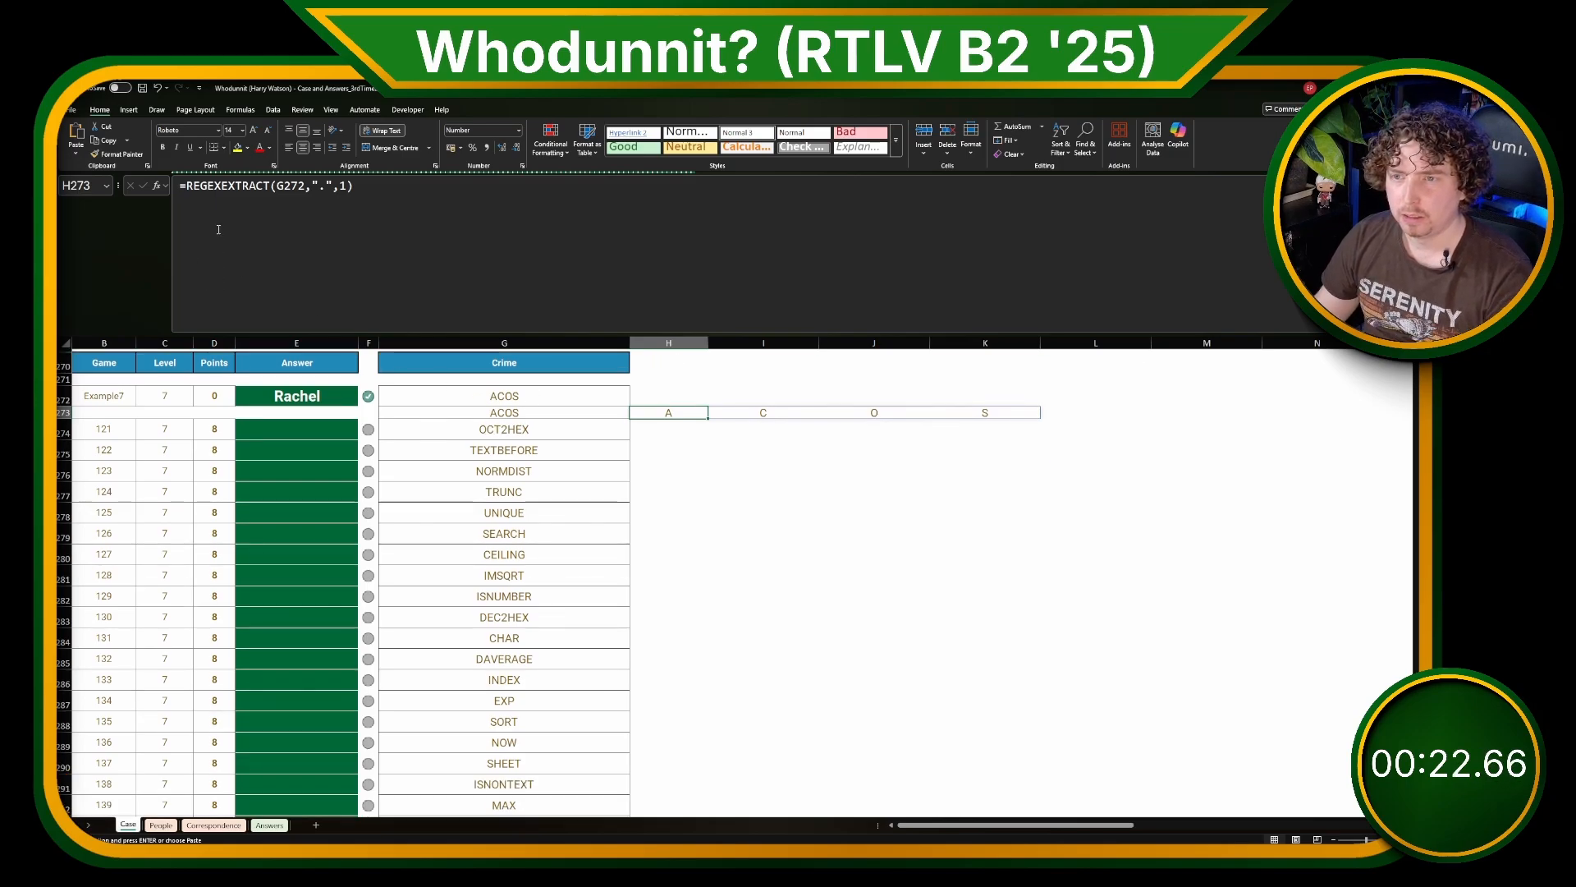
{"action": "left_click", "coordinate": [193, 194]}
{"action": "key", "text": "Left"}
{"action": "type", "text": "LET(w"}
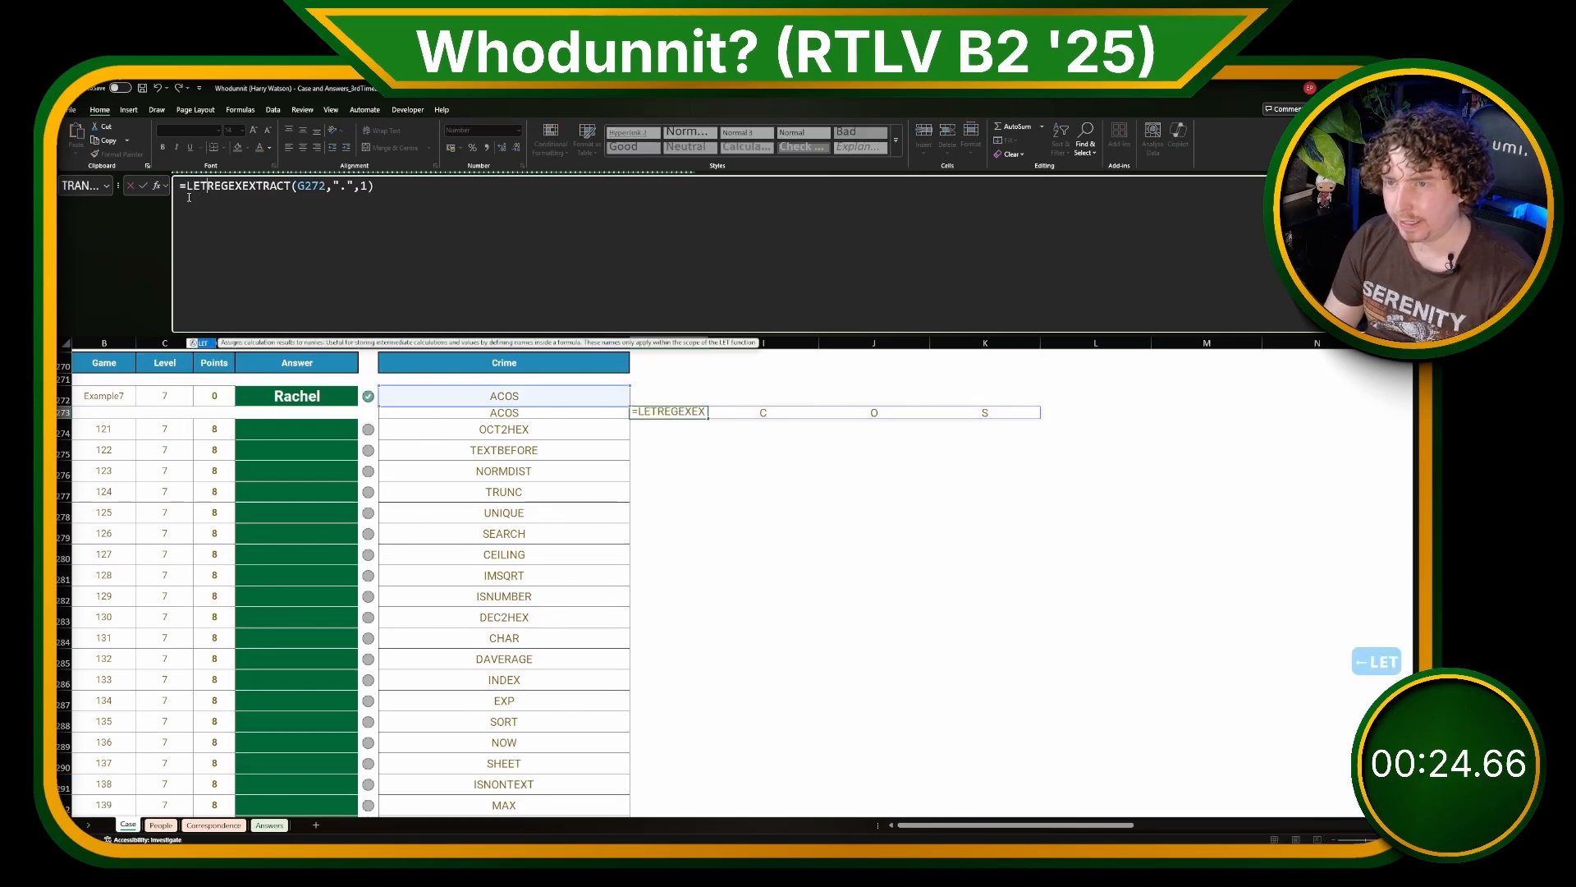
{"action": "type", "text": "ord,"}
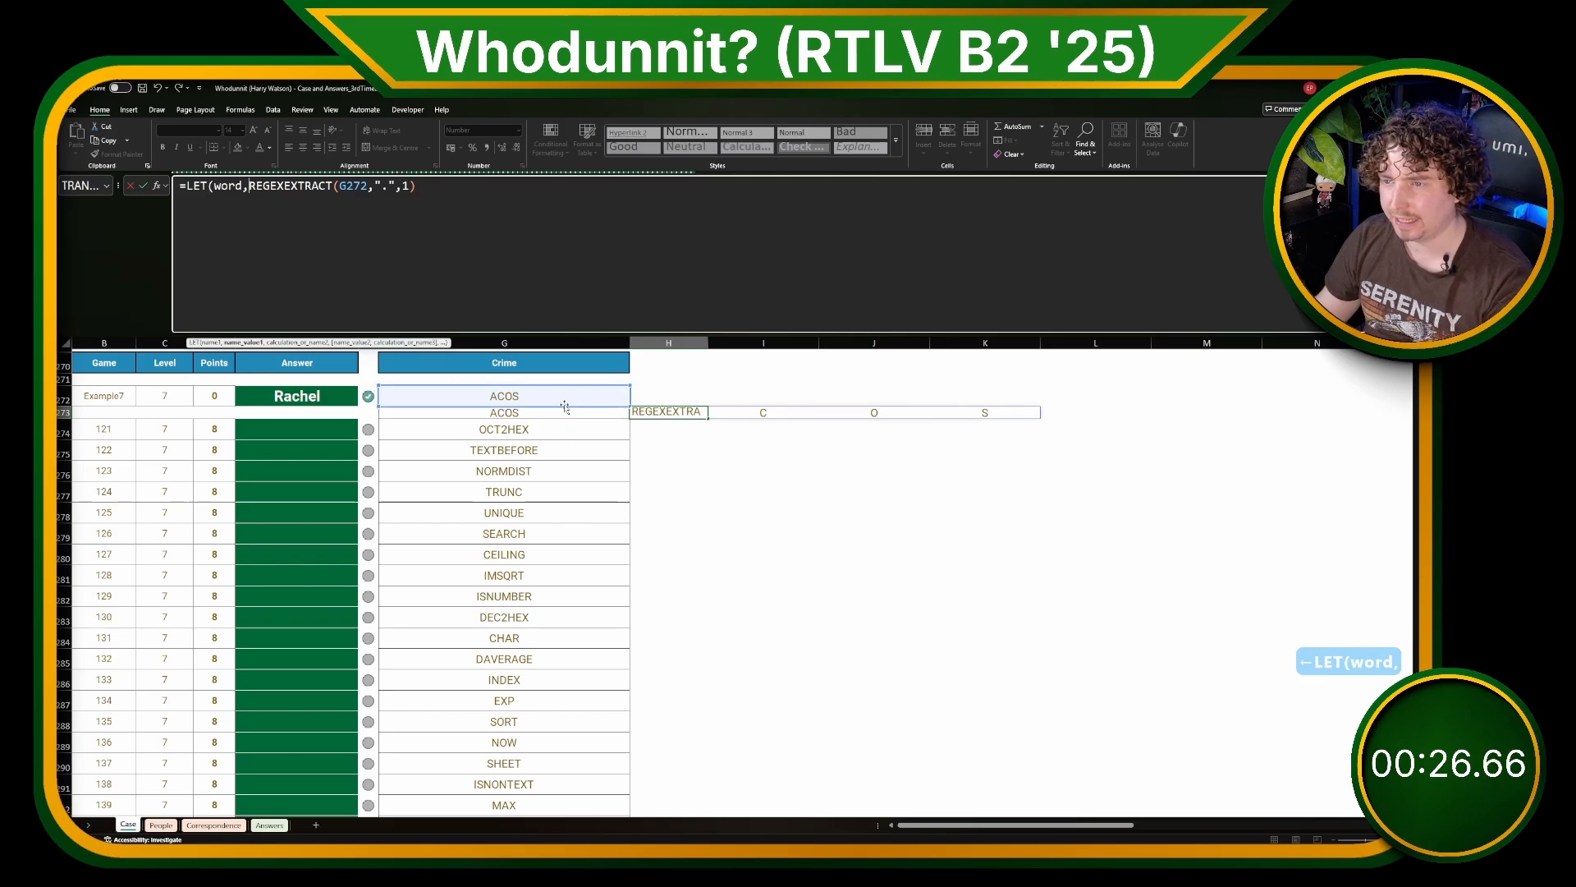
{"action": "left_click_drag", "start_coordinate": [560, 406], "coordinate": [559, 416]}
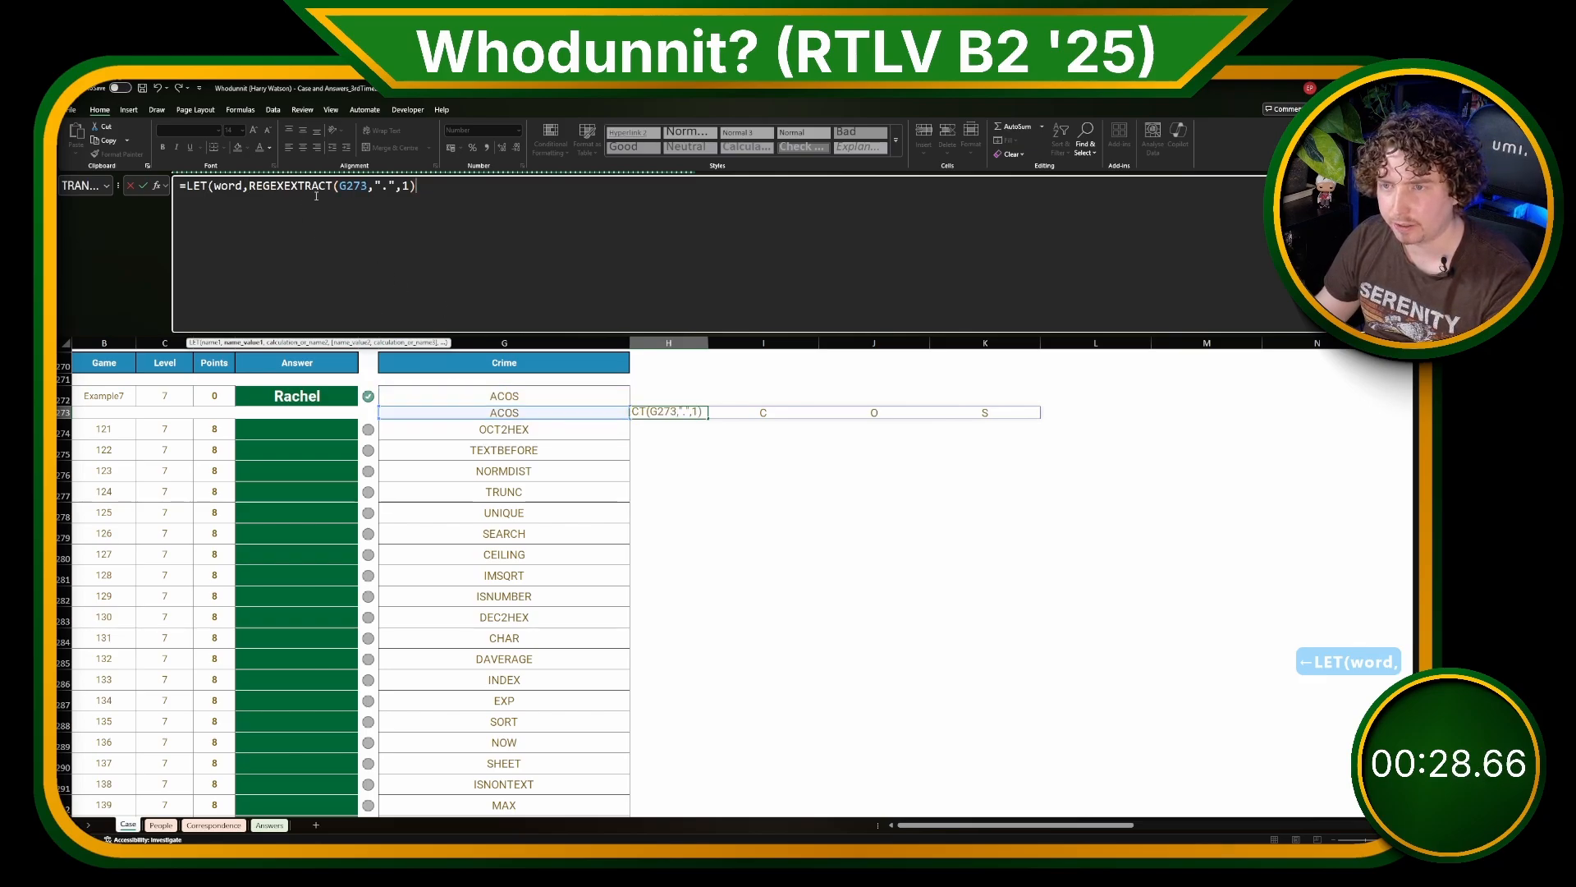
{"action": "key", "text": "F4"}
{"action": "key", "text": "F4"}
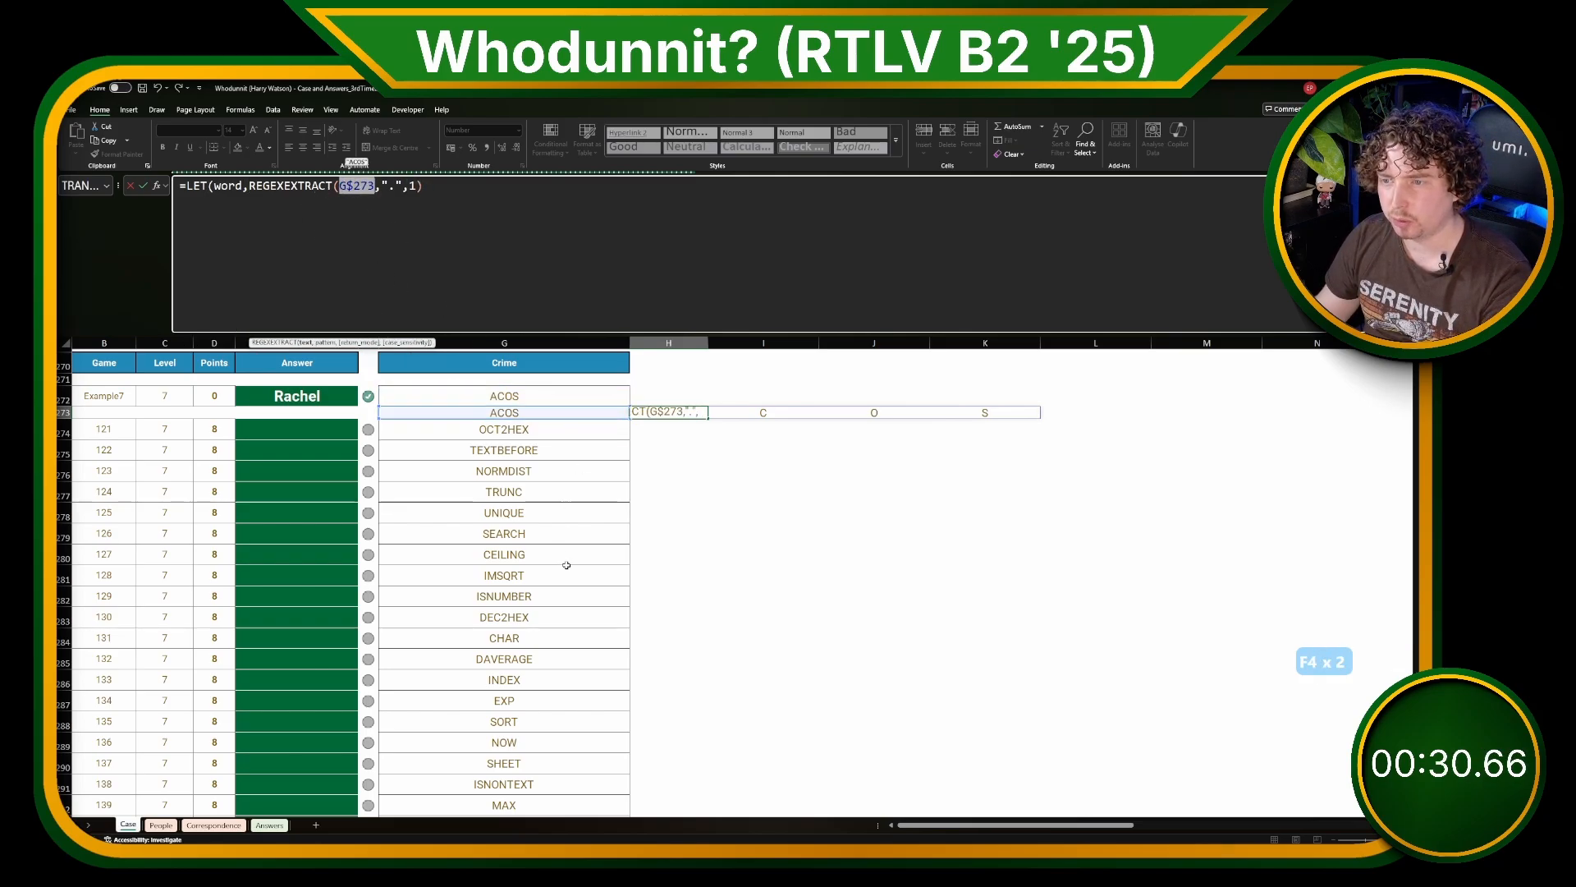
{"action": "key", "text": "F4"}
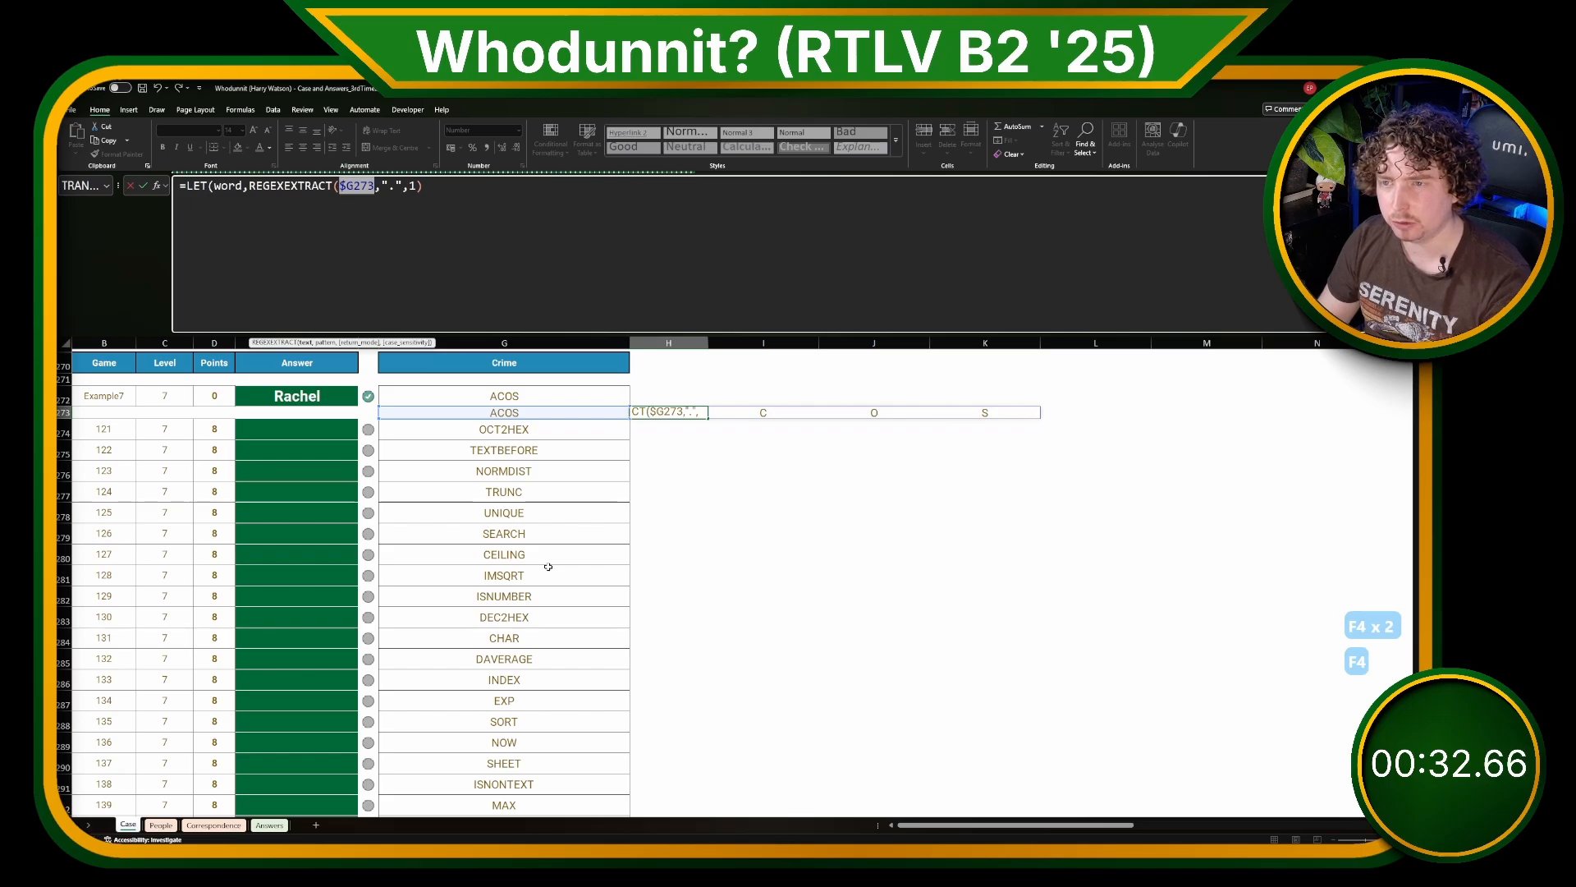
{"action": "key", "text": "ctrl+x"}
{"action": "left_click", "coordinate": [249, 185]}
{"action": "key", "text": "ctrl+v"}
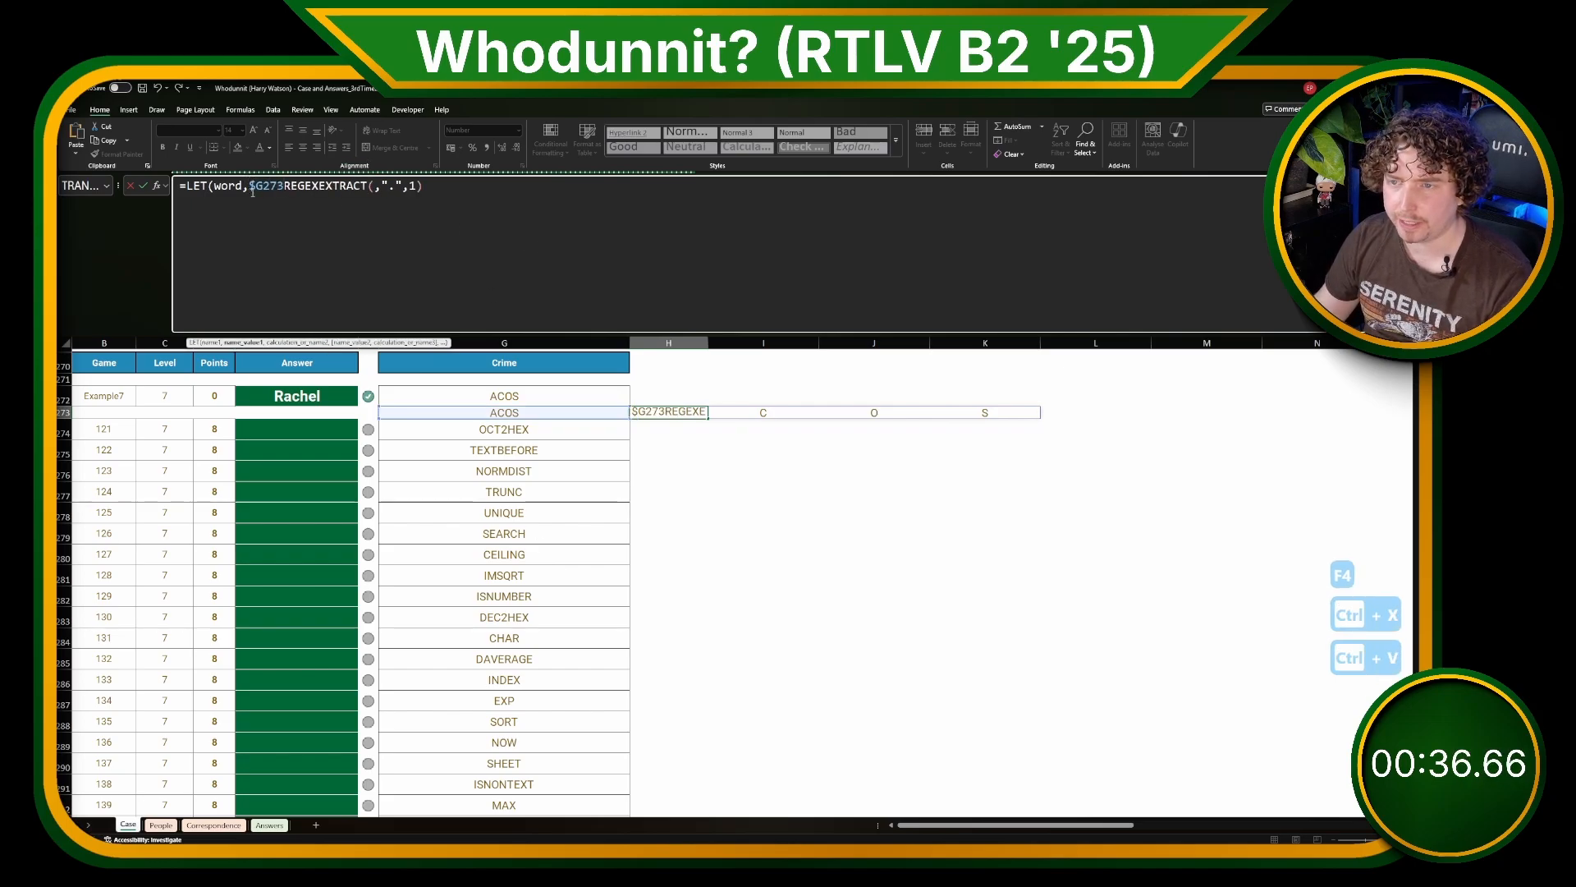
Step: Add a LET variable named letters on a new line, defined as REGEXEXTRACT(word,".",1)
{"action": "type", "text": ",,"}
{"action": "key", "text": "BackSpace"}
{"action": "key", "text": "alt+Return"}
{"action": "type", "text": "letters,"}
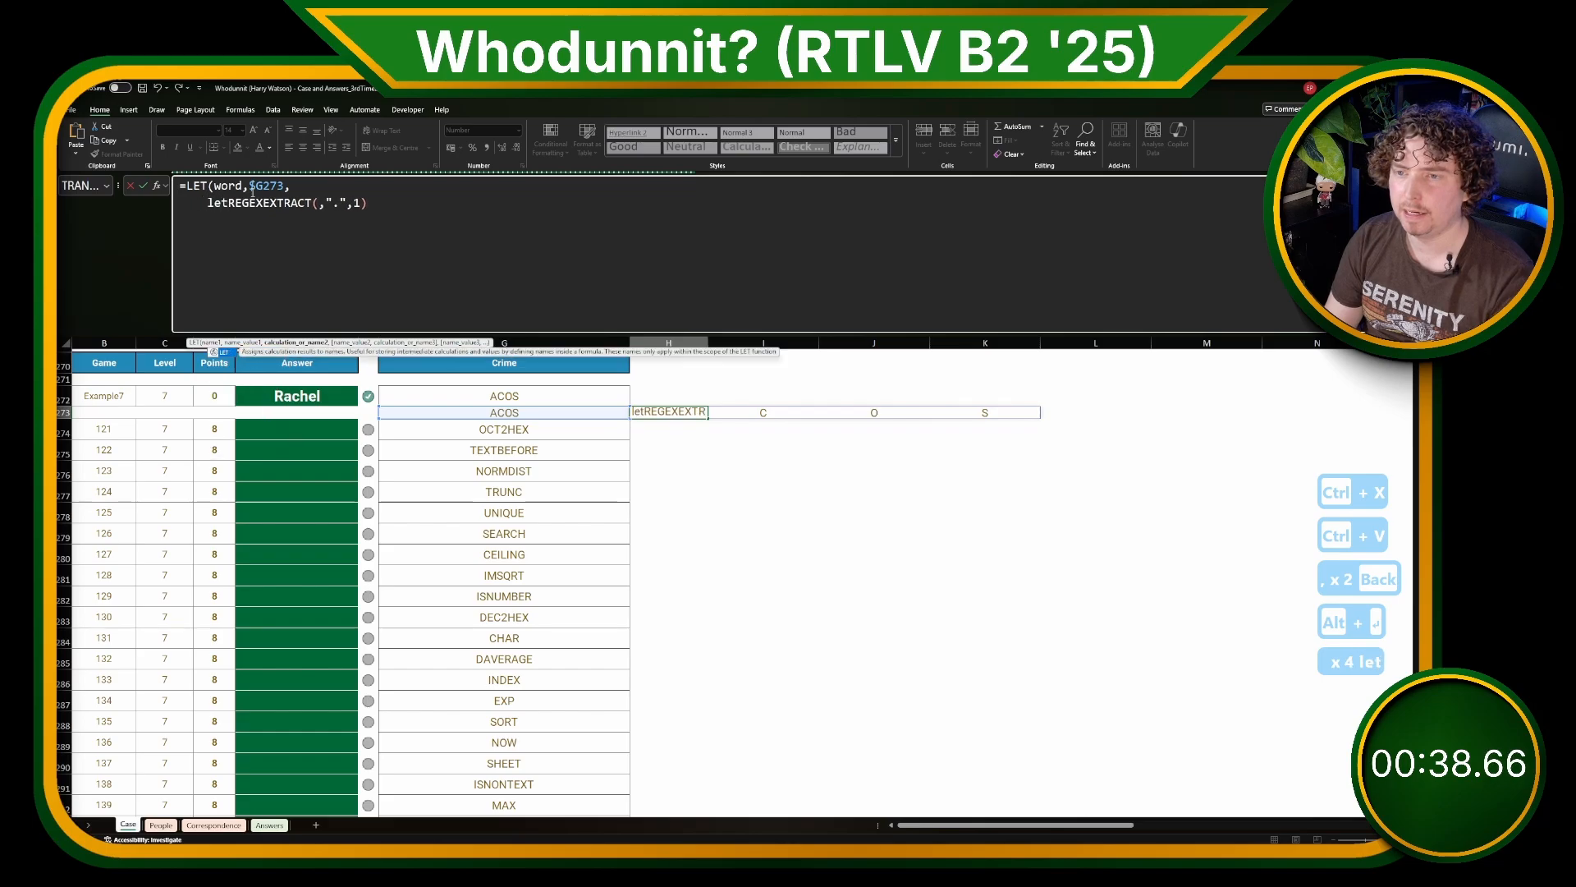
{"action": "left_click", "coordinate": [356, 202]}
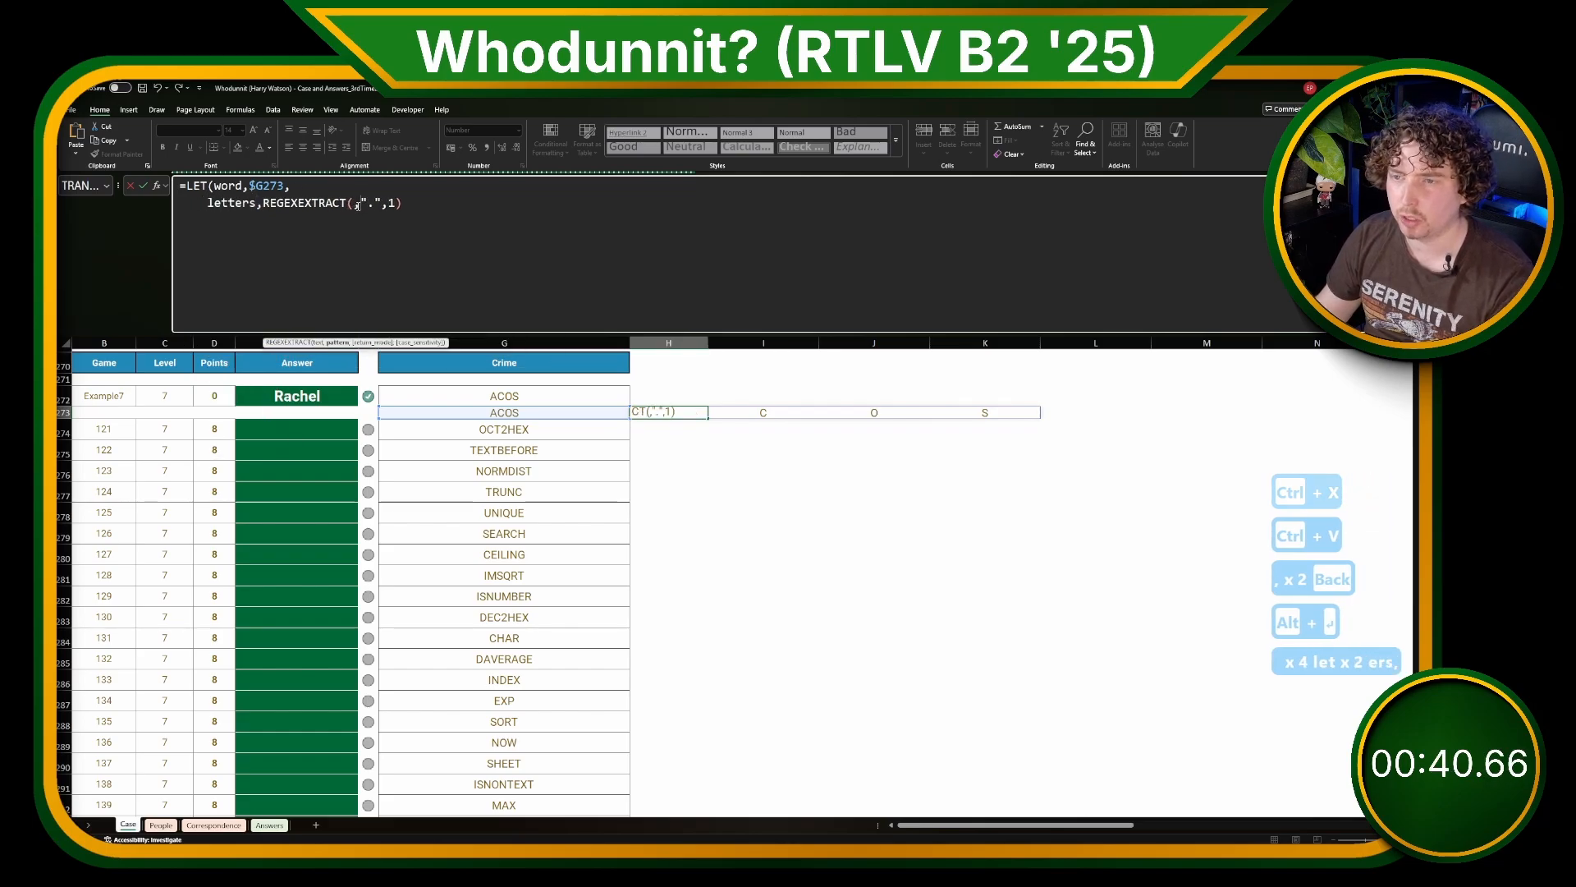
{"action": "key", "text": "Left"}
{"action": "type", "text": "wpr"}
{"action": "key", "text": "BackSpace"}
{"action": "key", "text": "BackSpace"}
{"action": "type", "text": "ord,"}
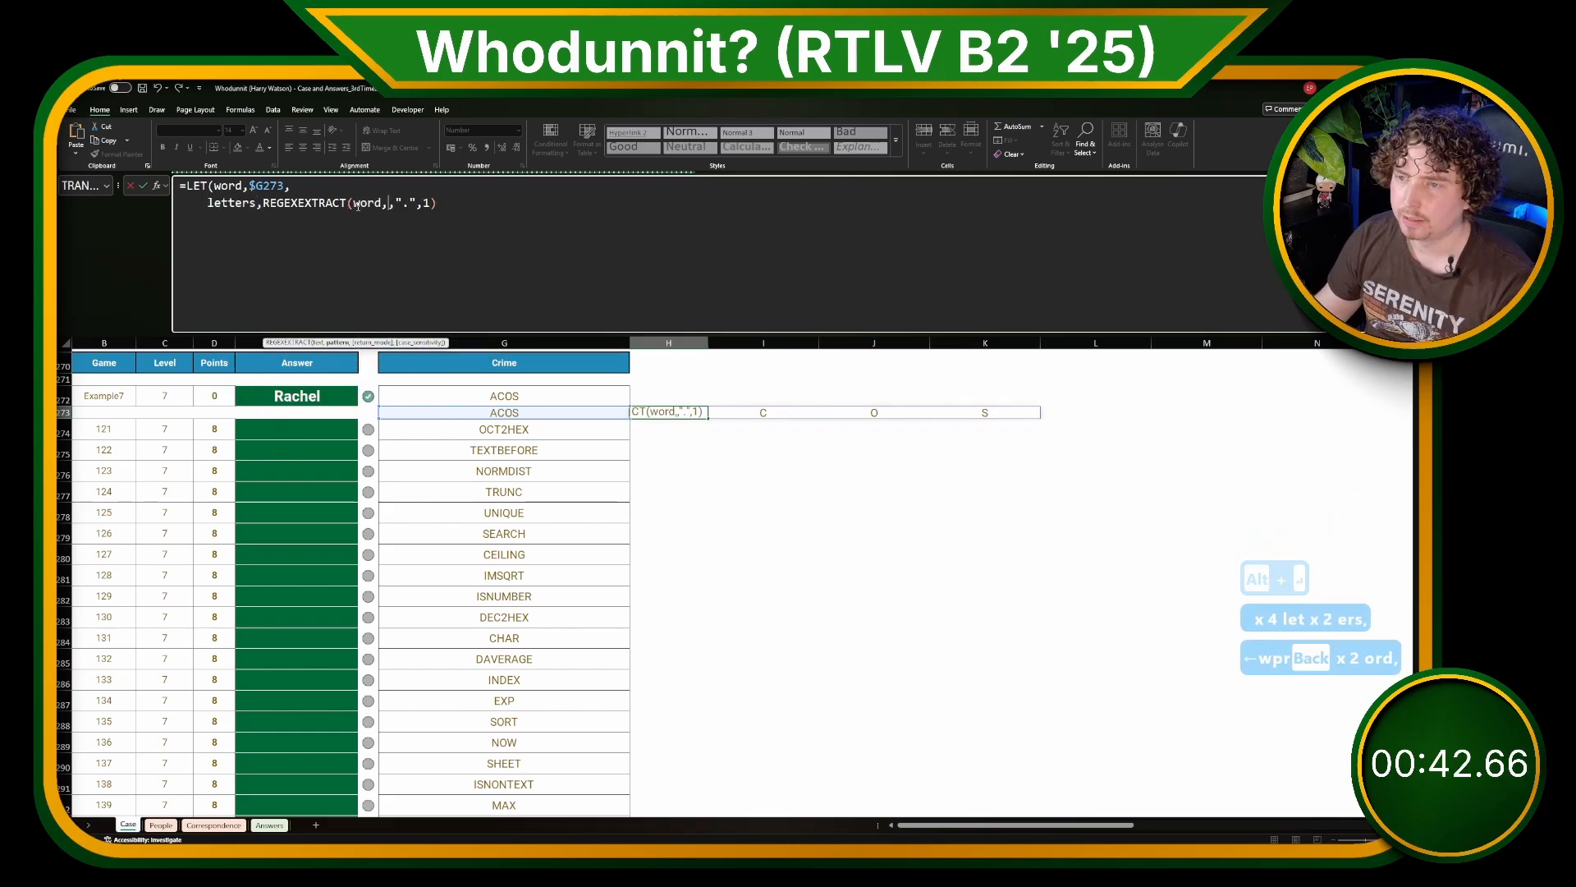
{"action": "type", "text": "="}
{"action": "key", "text": "BackSpace"}
{"action": "key", "text": "BackSpace"}
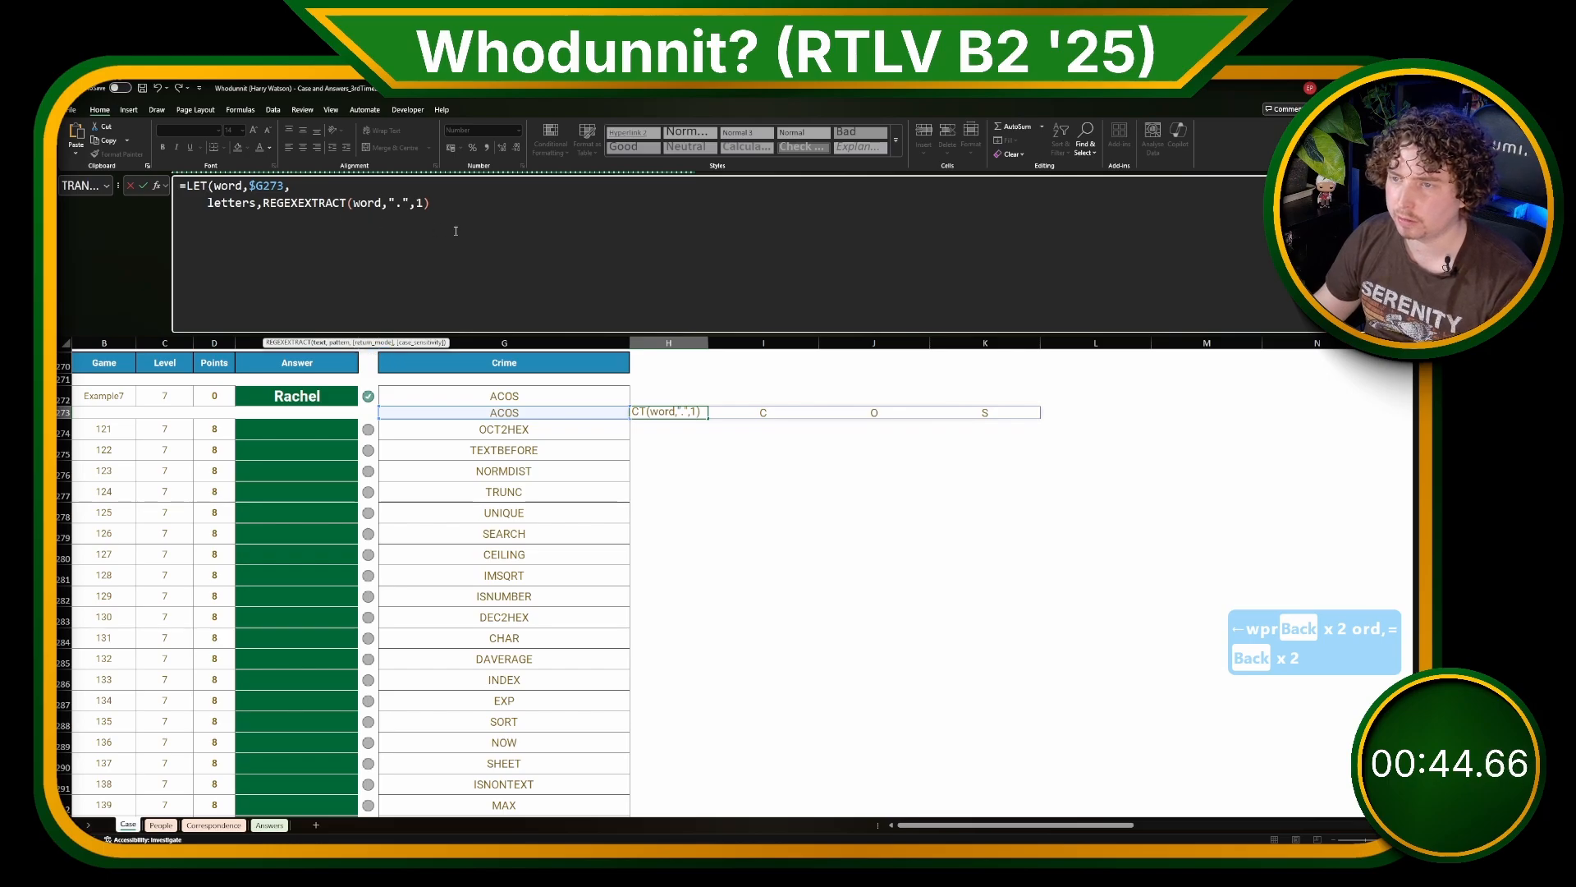
Step: Define a LET variable codes as UNICODE(letters), and return codes as the H273 formula's result
{"action": "left_click", "coordinate": [454, 231]}
{"action": "type", "text": ","}
{"action": "key", "text": "alt+Return"}
{"action": "key", "text": "alt+Return"}
{"action": "key", "text": "alt+Return"}
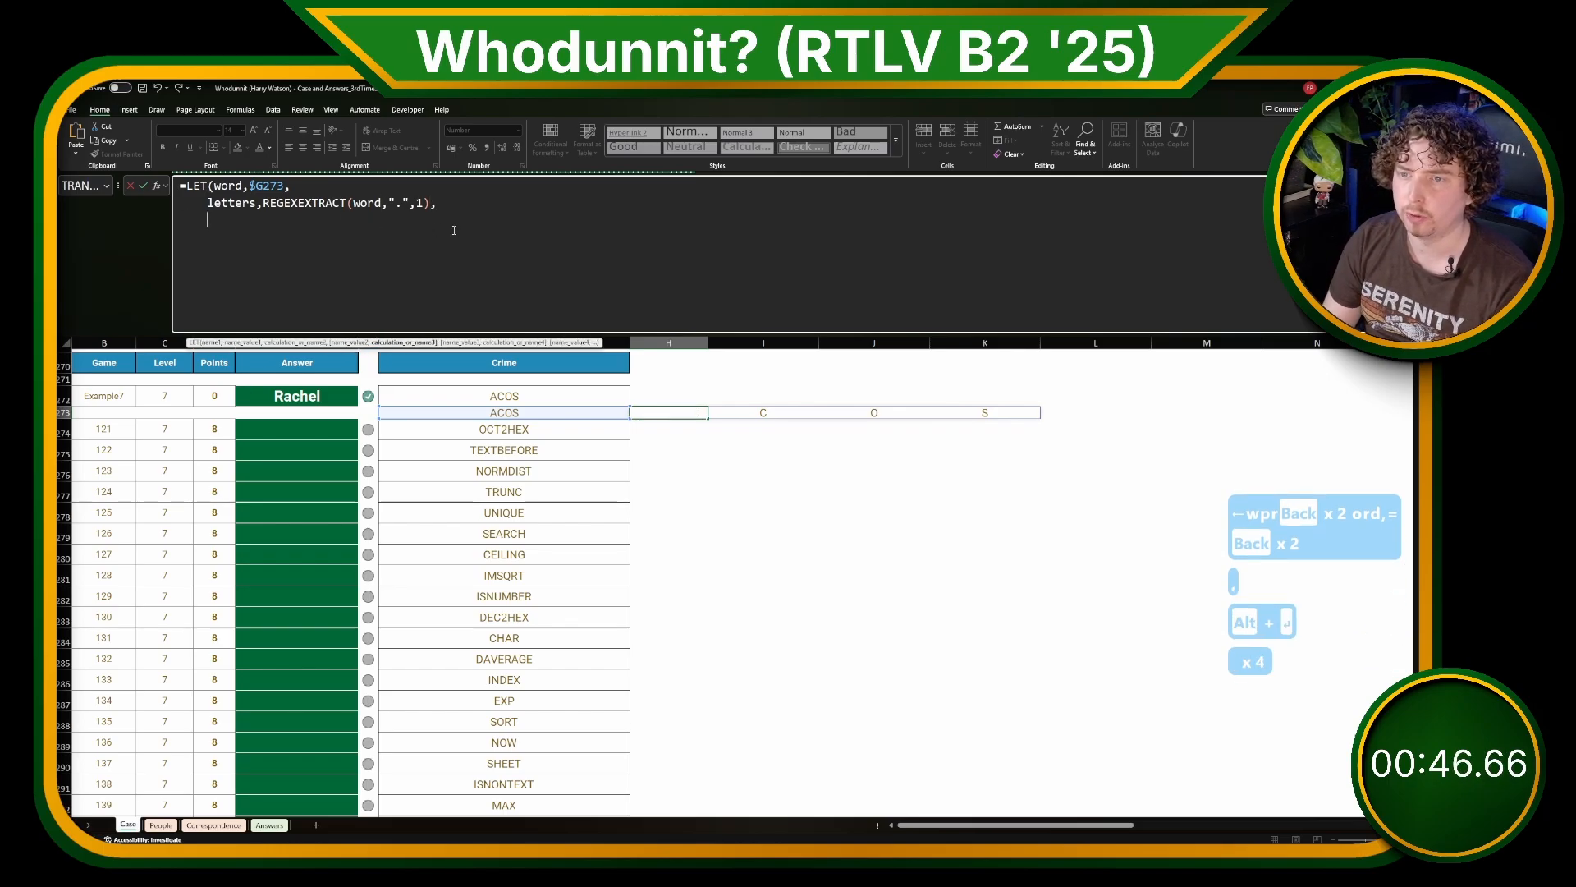
{"action": "type", "text": "codes,UNICDO"}
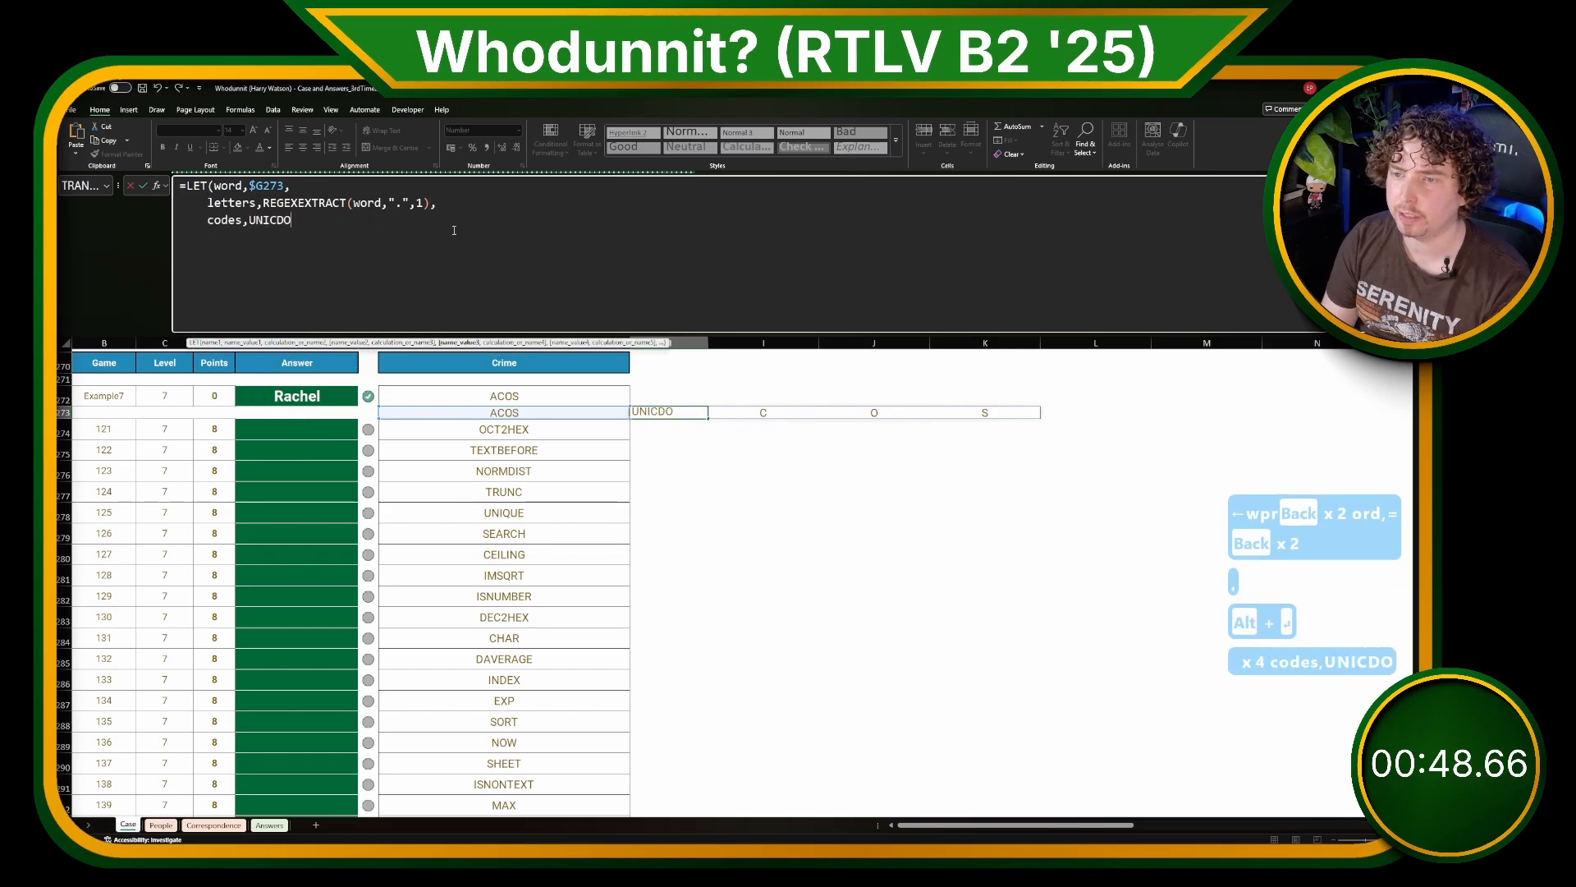
{"action": "key", "text": "shift+BackSpace"}
{"action": "key", "text": "shift+BackSpace"}
{"action": "type", "text": "ODE(letters),"}
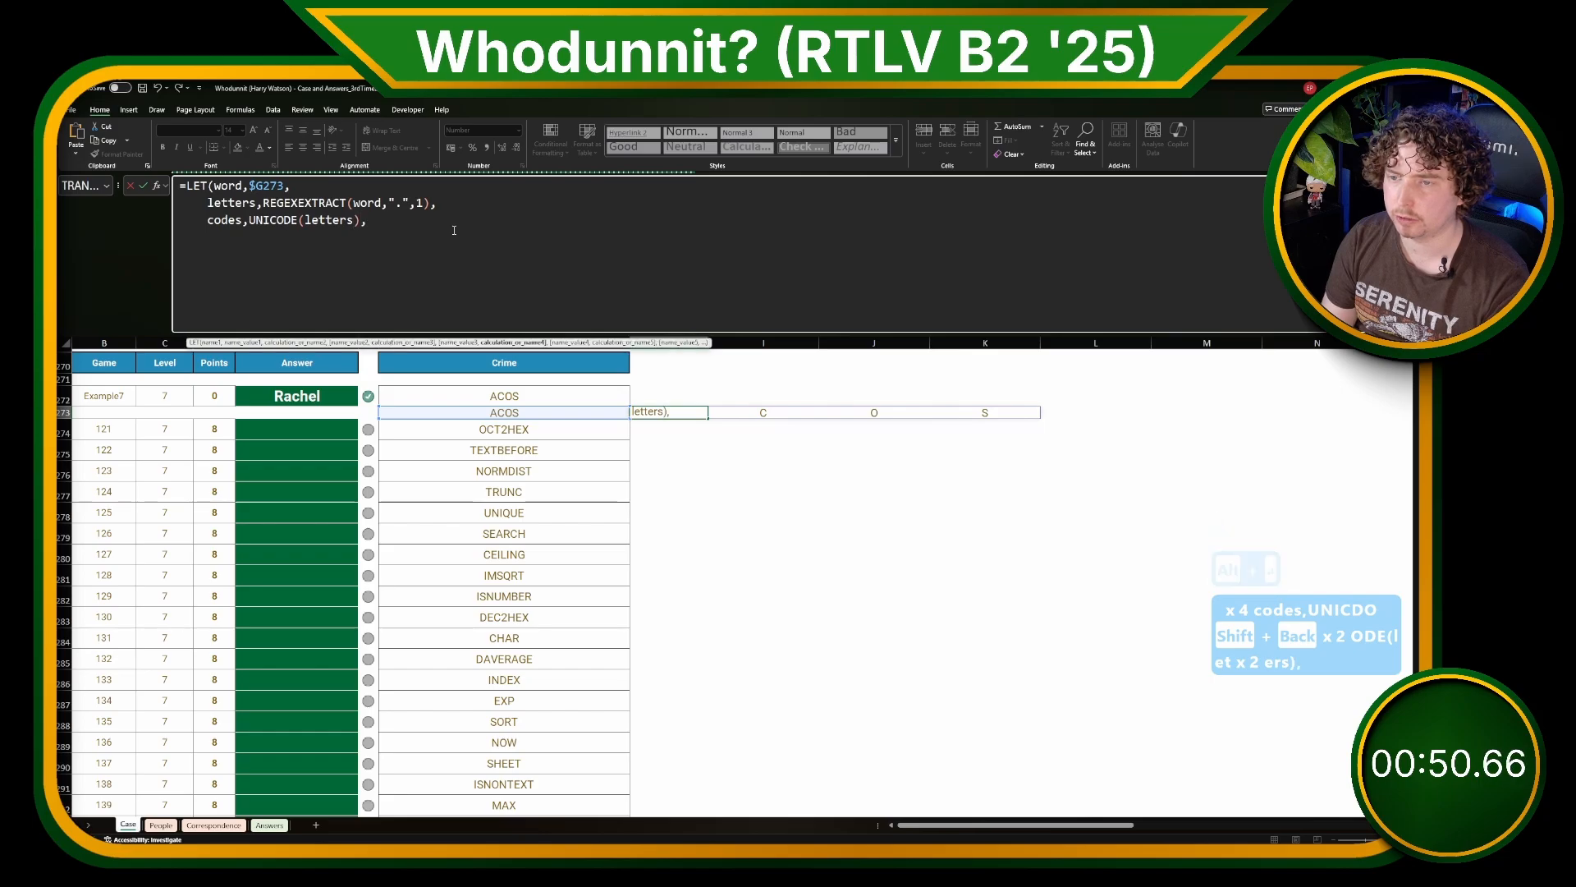
{"action": "key", "text": "alt+Return"}
{"action": "type", "text": "codes)"}
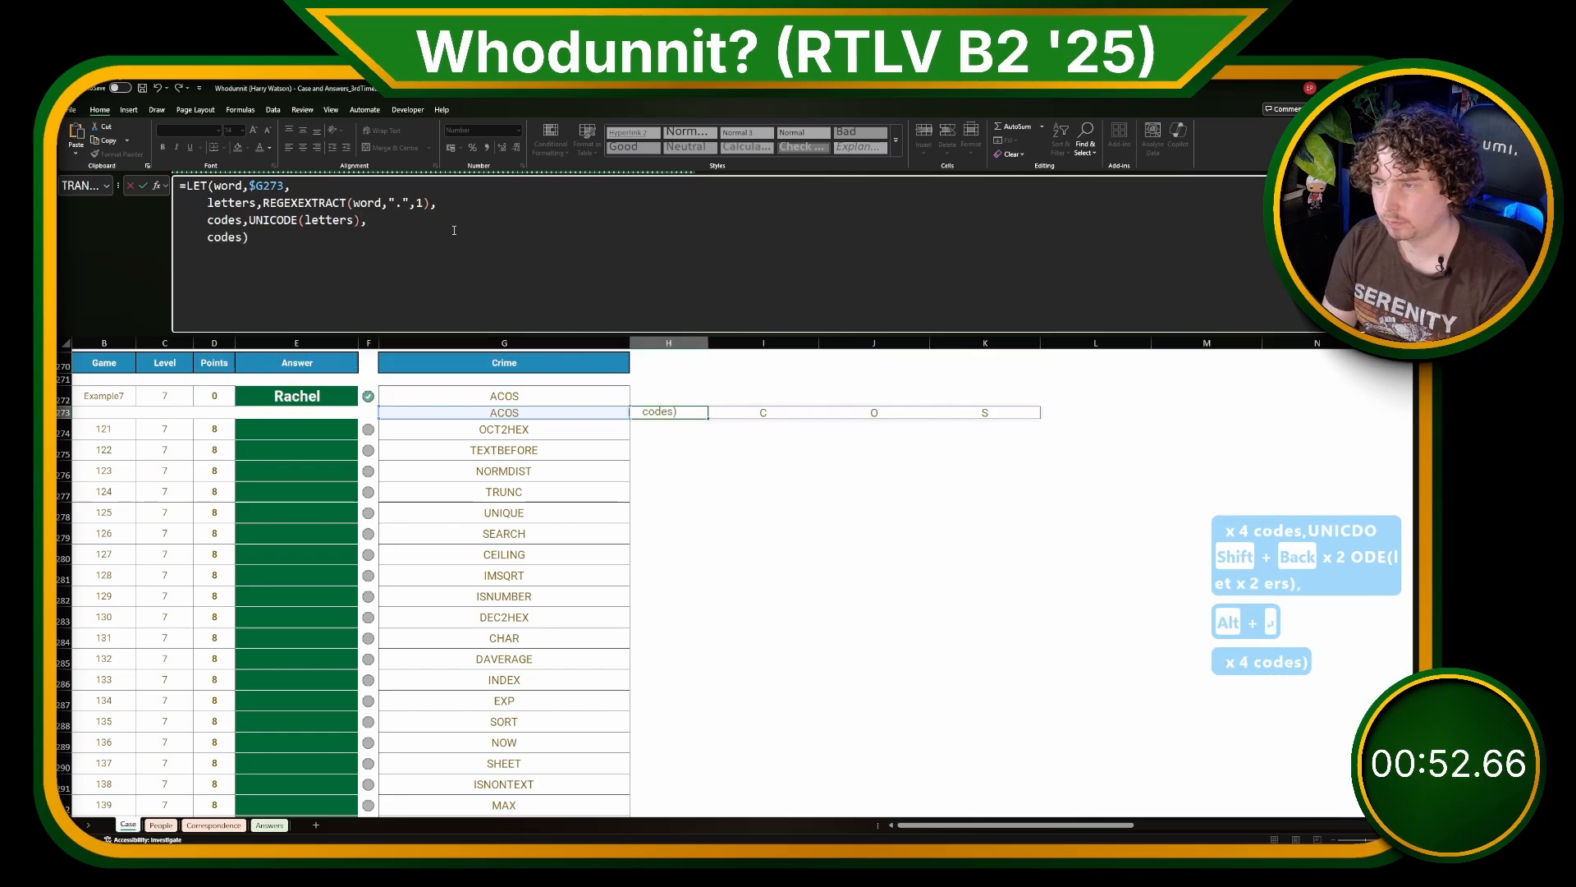
{"action": "key", "text": "Return"}
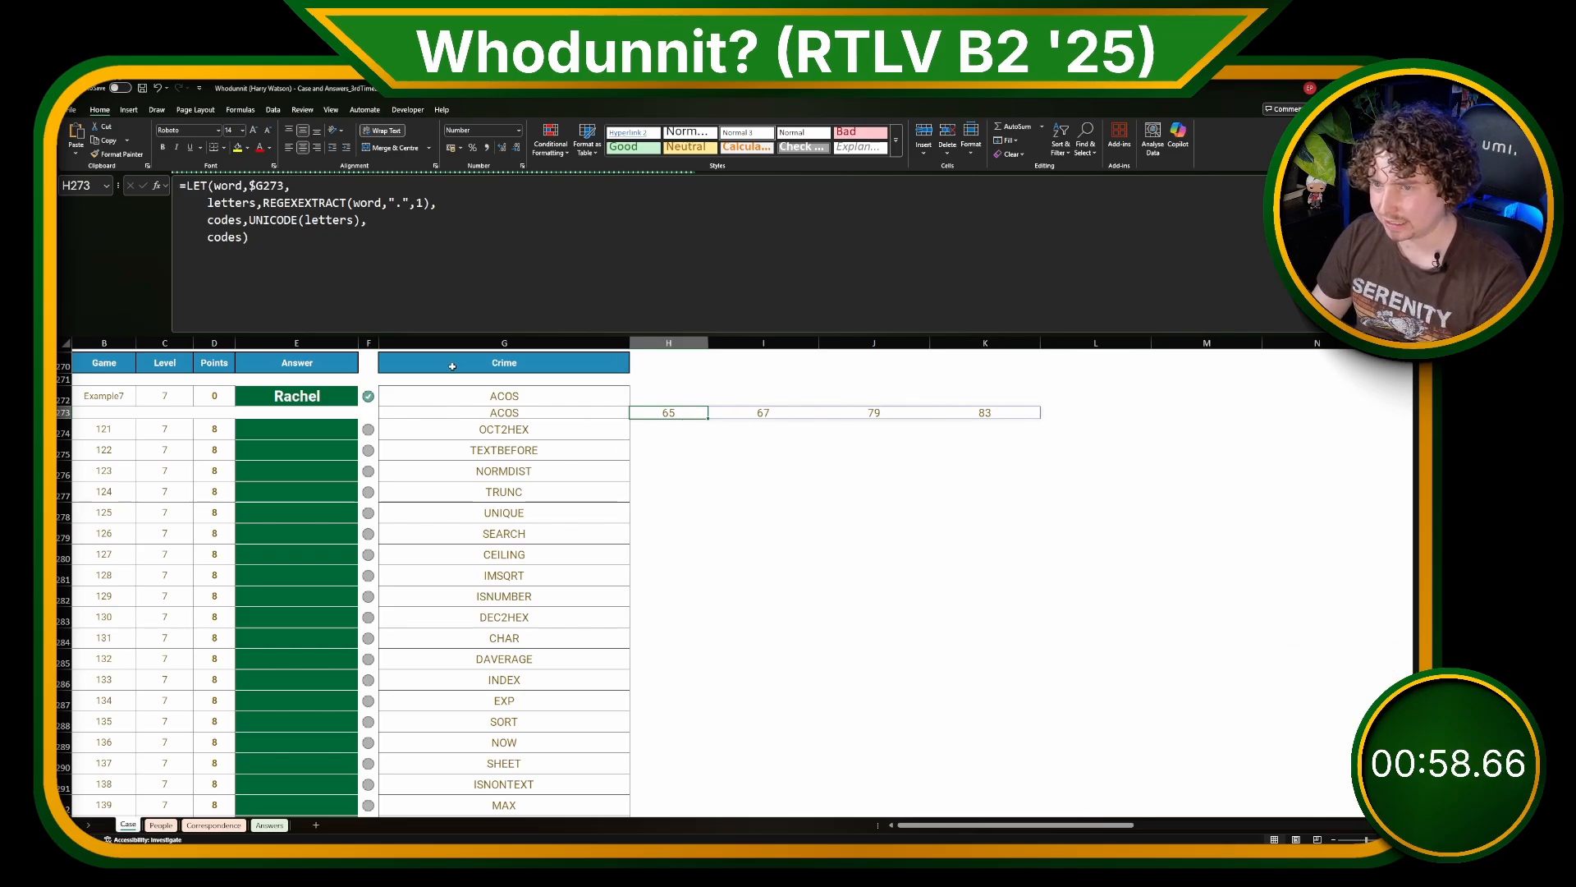
Step: Change the output of the H273 LET formula to VSTACK(codes,codes)
{"action": "left_click", "coordinate": [209, 237]}
{"action": "type", "text": "VSTACK(codes"}
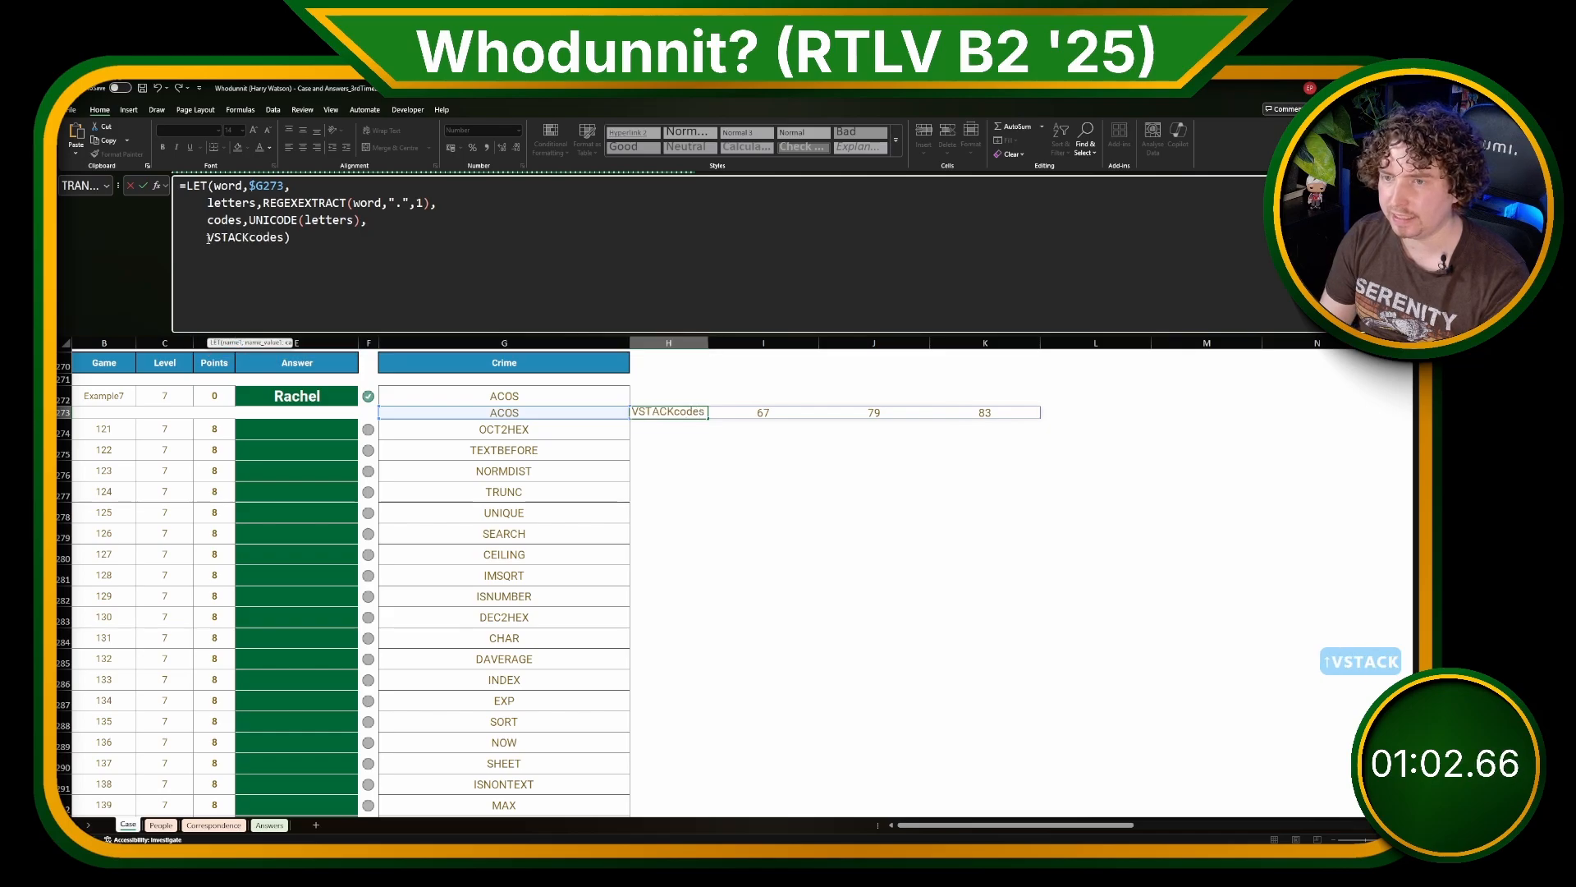
{"action": "type", "text": ",codes)"}
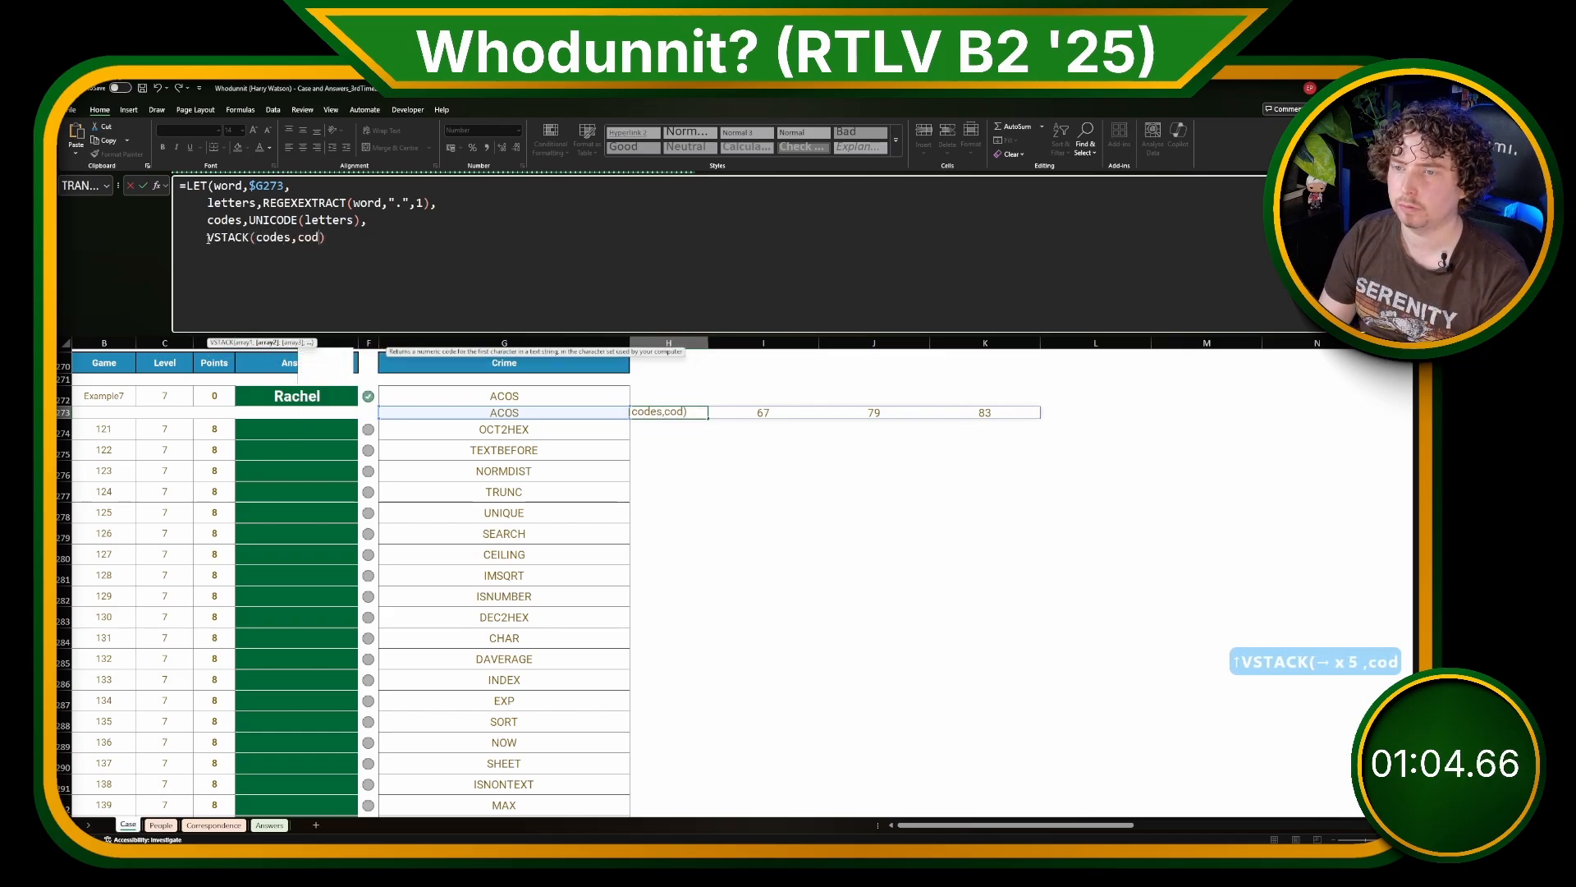
{"action": "key", "text": "Return"}
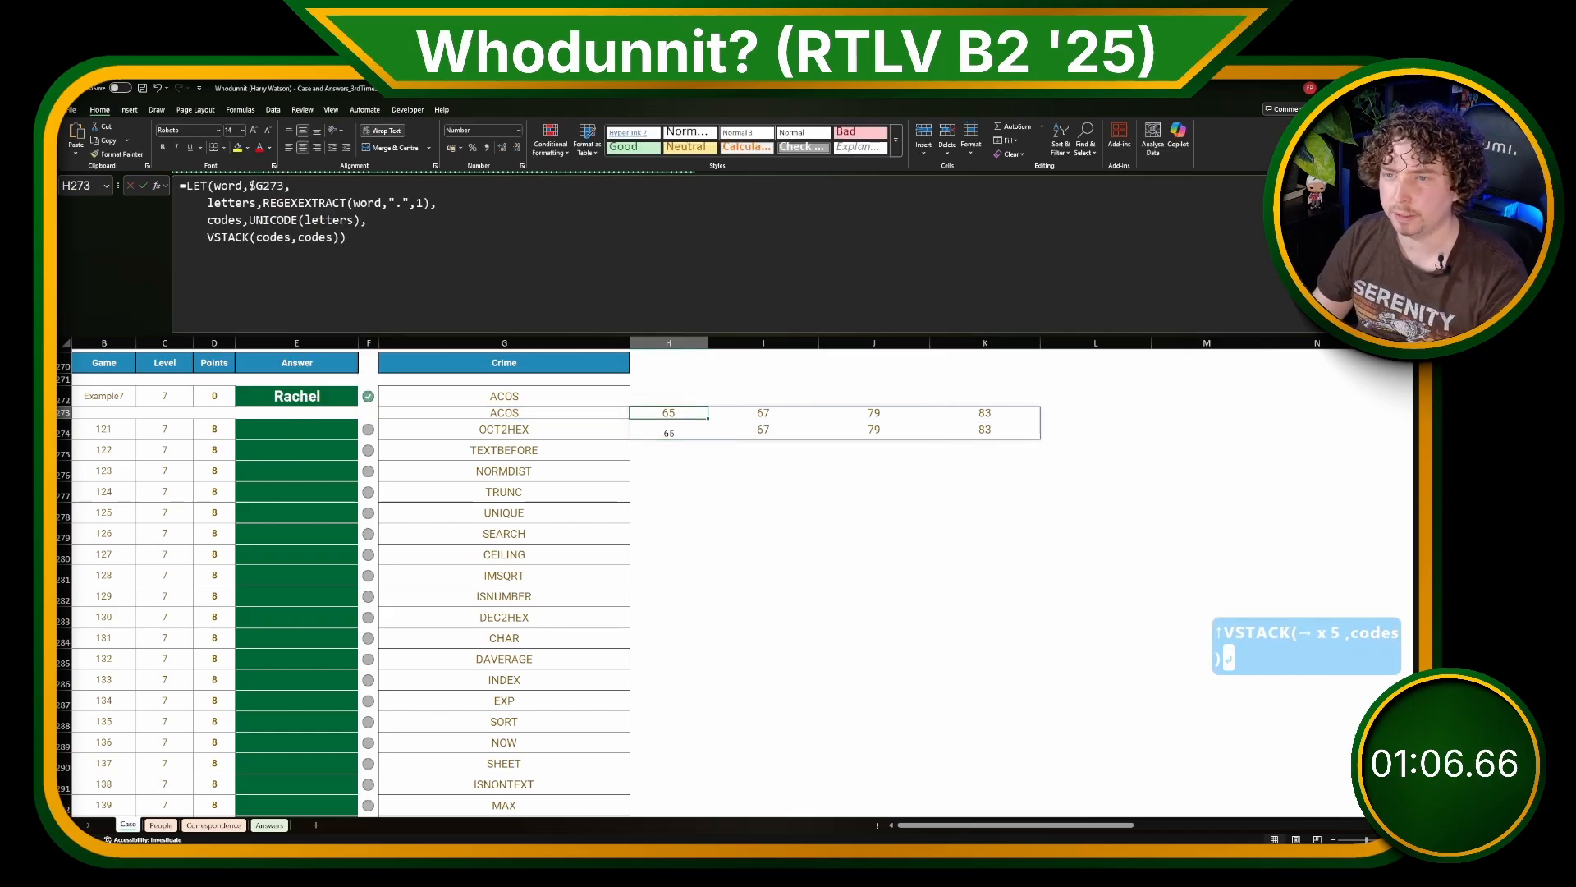
Step: Wrap the first codes argument of the H273 VSTACK in DROP(codes,,1) to remove the first column
{"action": "left_click", "coordinate": [253, 238]}
{"action": "type", "text": "DROP("}
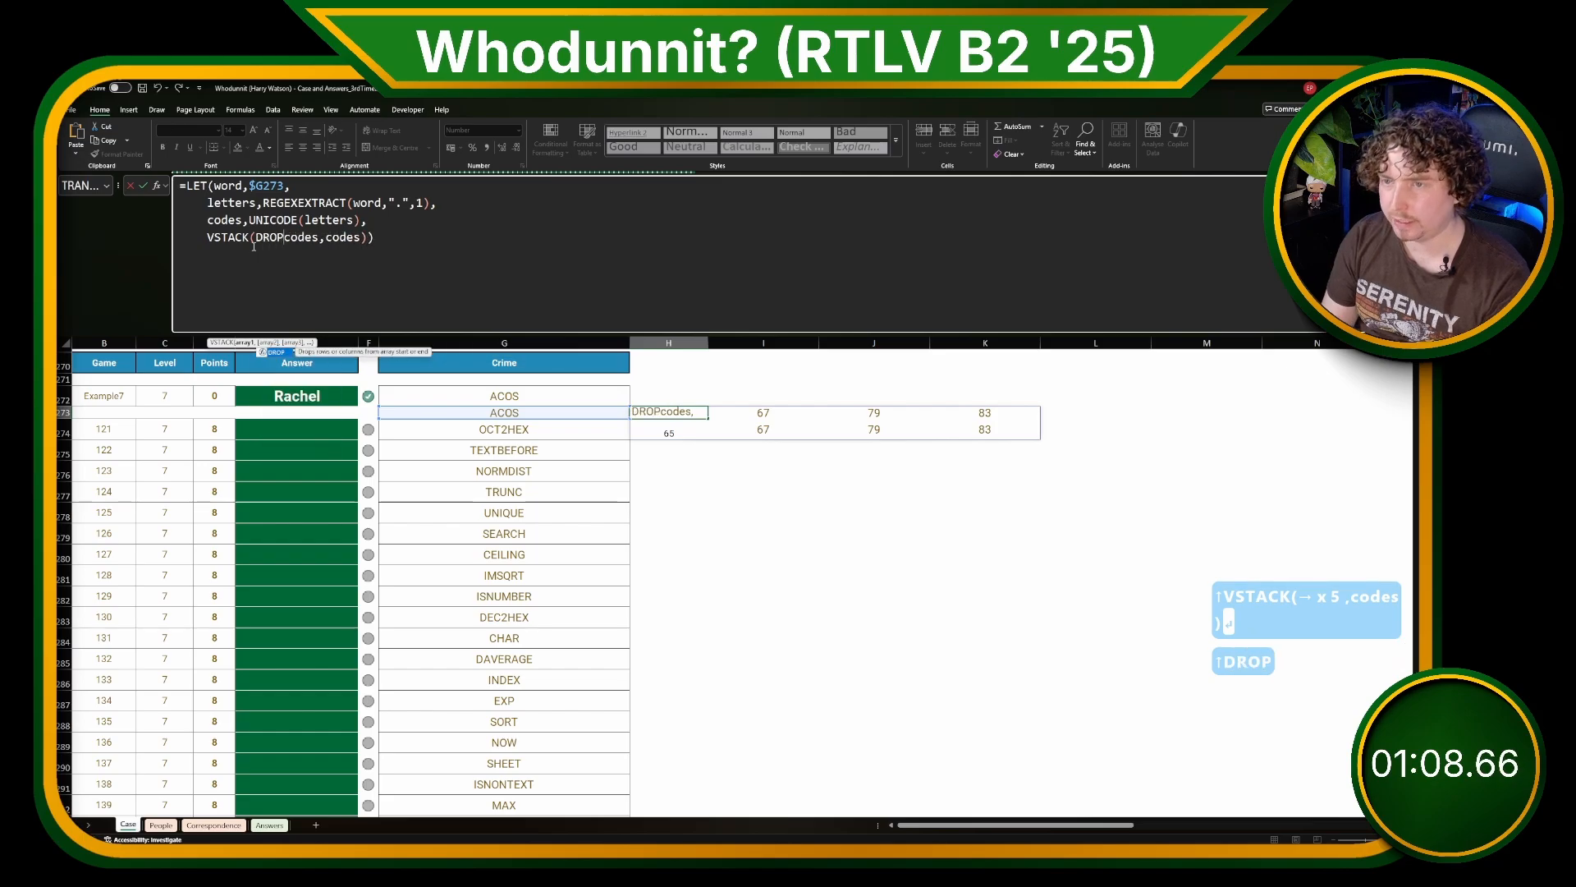
{"action": "key", "text": "Right"}
{"action": "key", "text": "Right"}
{"action": "key", "text": "Right"}
{"action": "key", "text": "Right"}
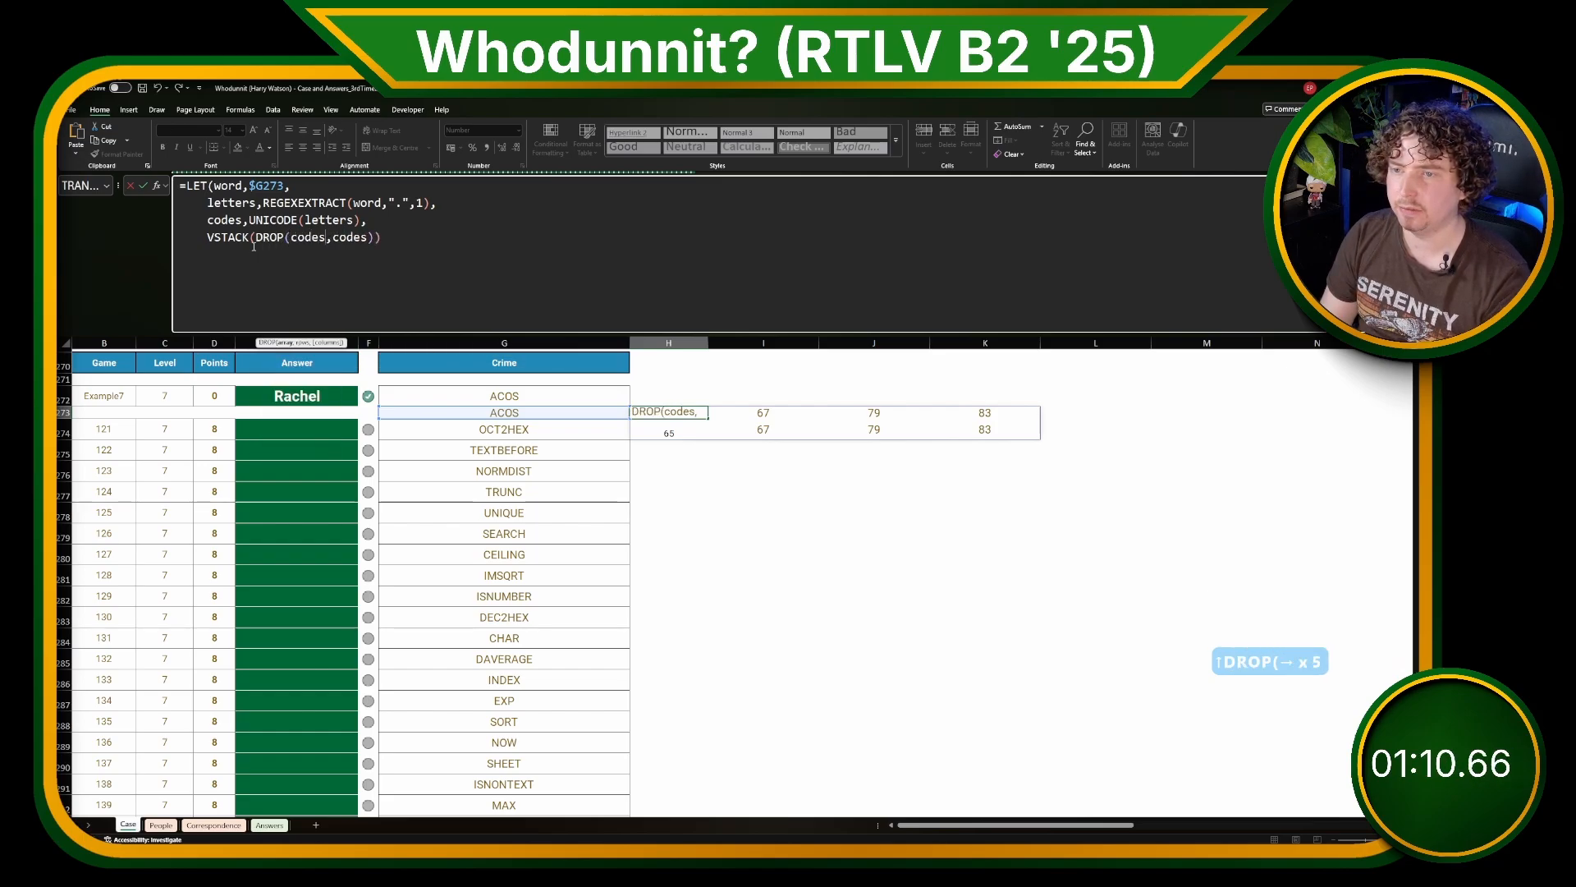
{"action": "key", "text": "Right"}
{"action": "type", "text": ",,1)"}
{"action": "key", "text": "Return"}
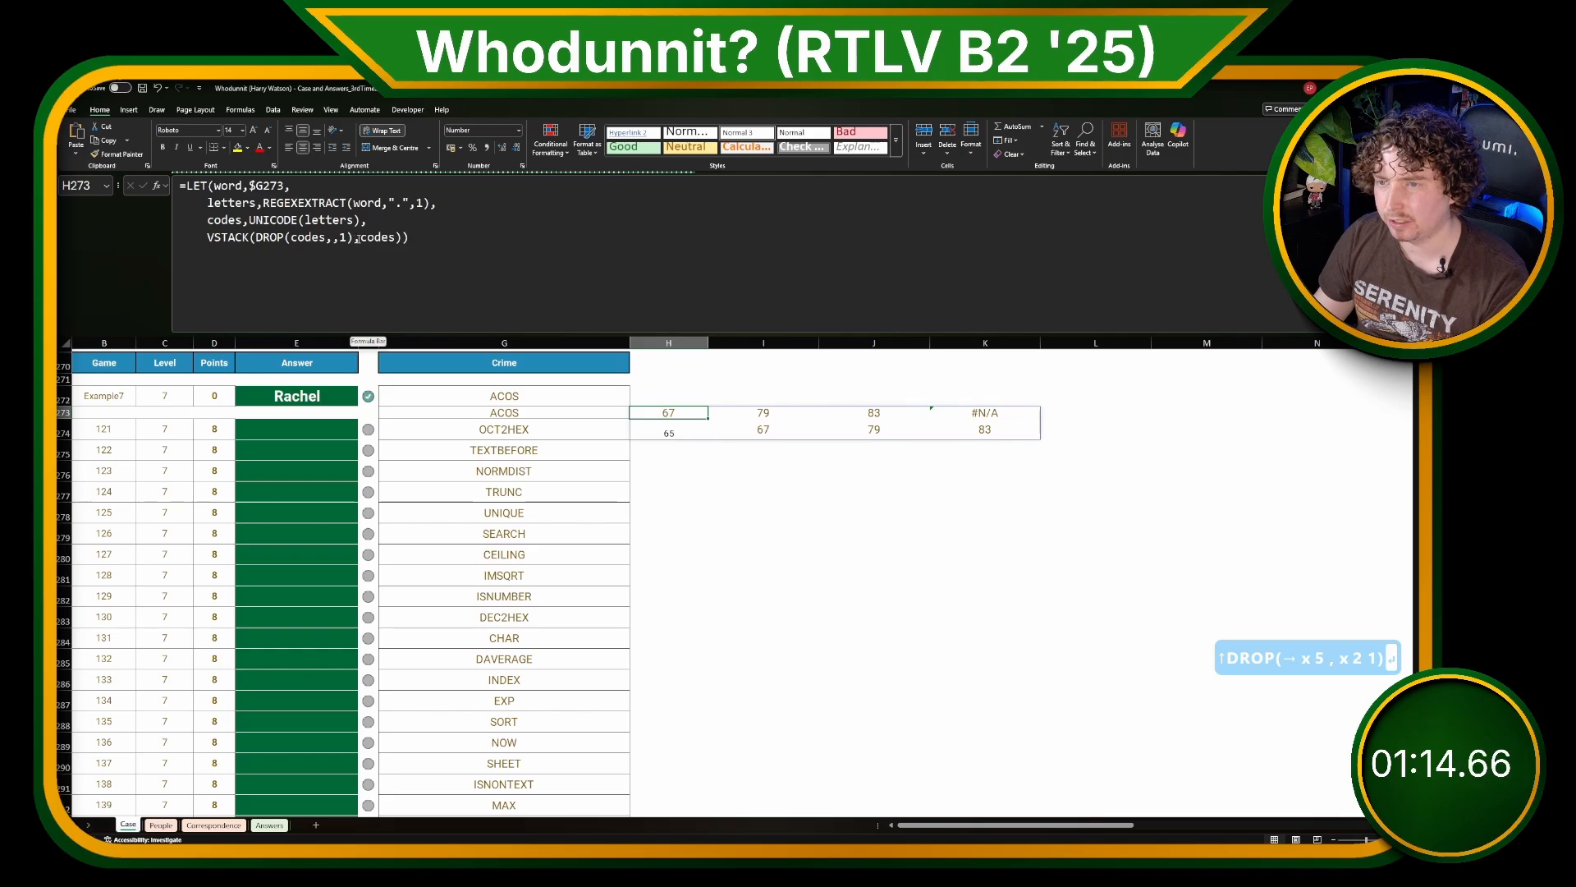
Step: Wrap the second codes argument of VSTACK in DROP(codes,,-1) to remove the last column
{"action": "left_click", "coordinate": [351, 269]}
{"action": "type", "text": "DROP("}
{"action": "key", "text": "Right"}
{"action": "key", "text": "Right"}
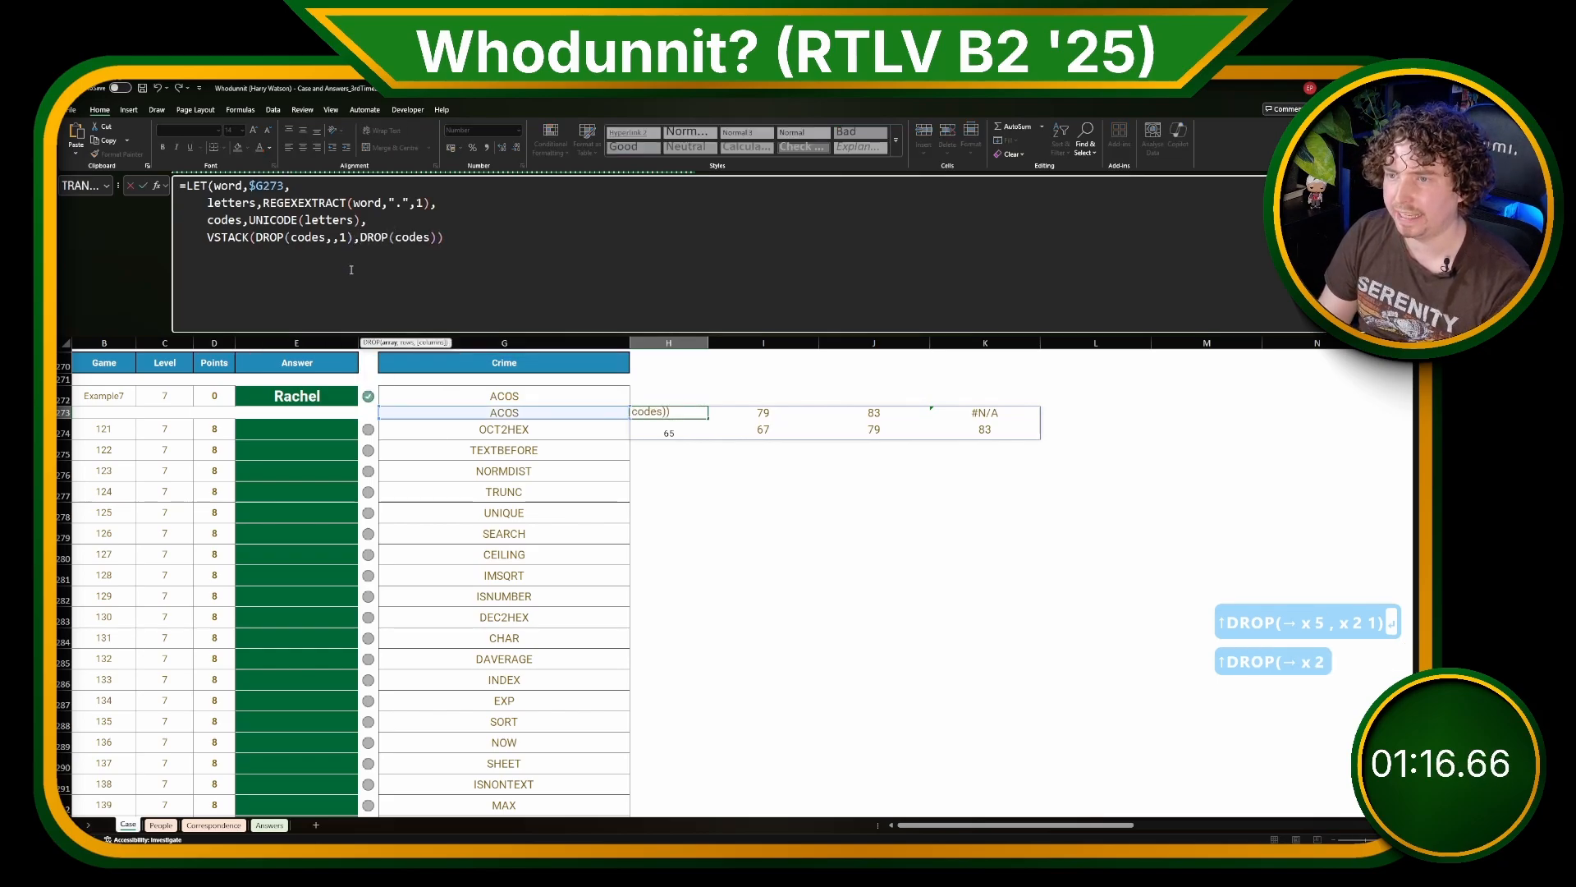
{"action": "key", "text": "Right"}
{"action": "type", "text": ",,-1)"}
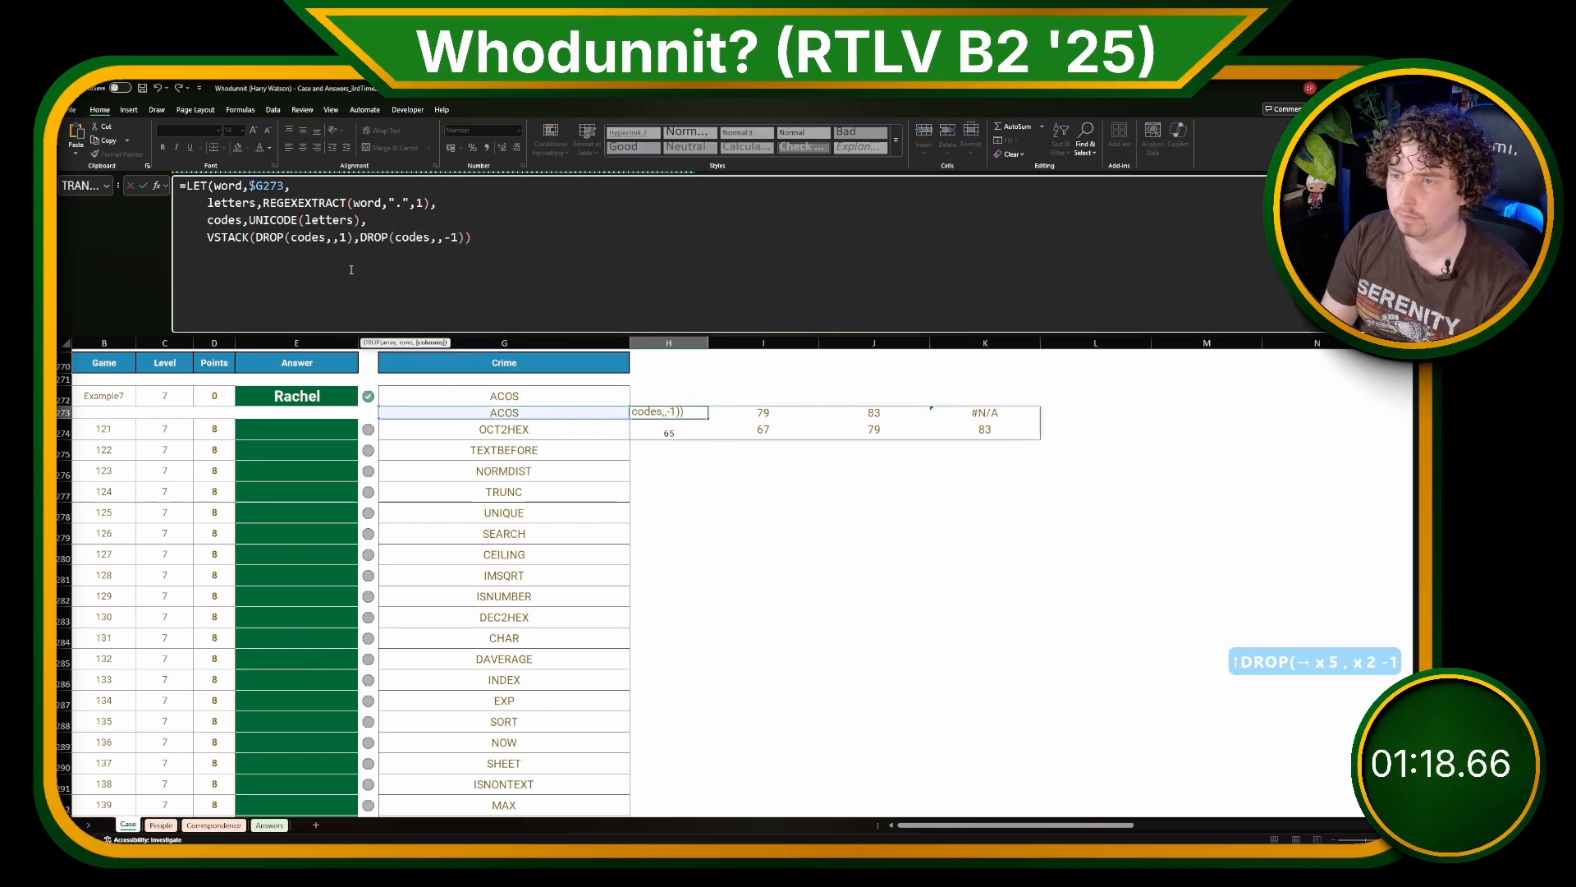
{"action": "key", "text": "Return"}
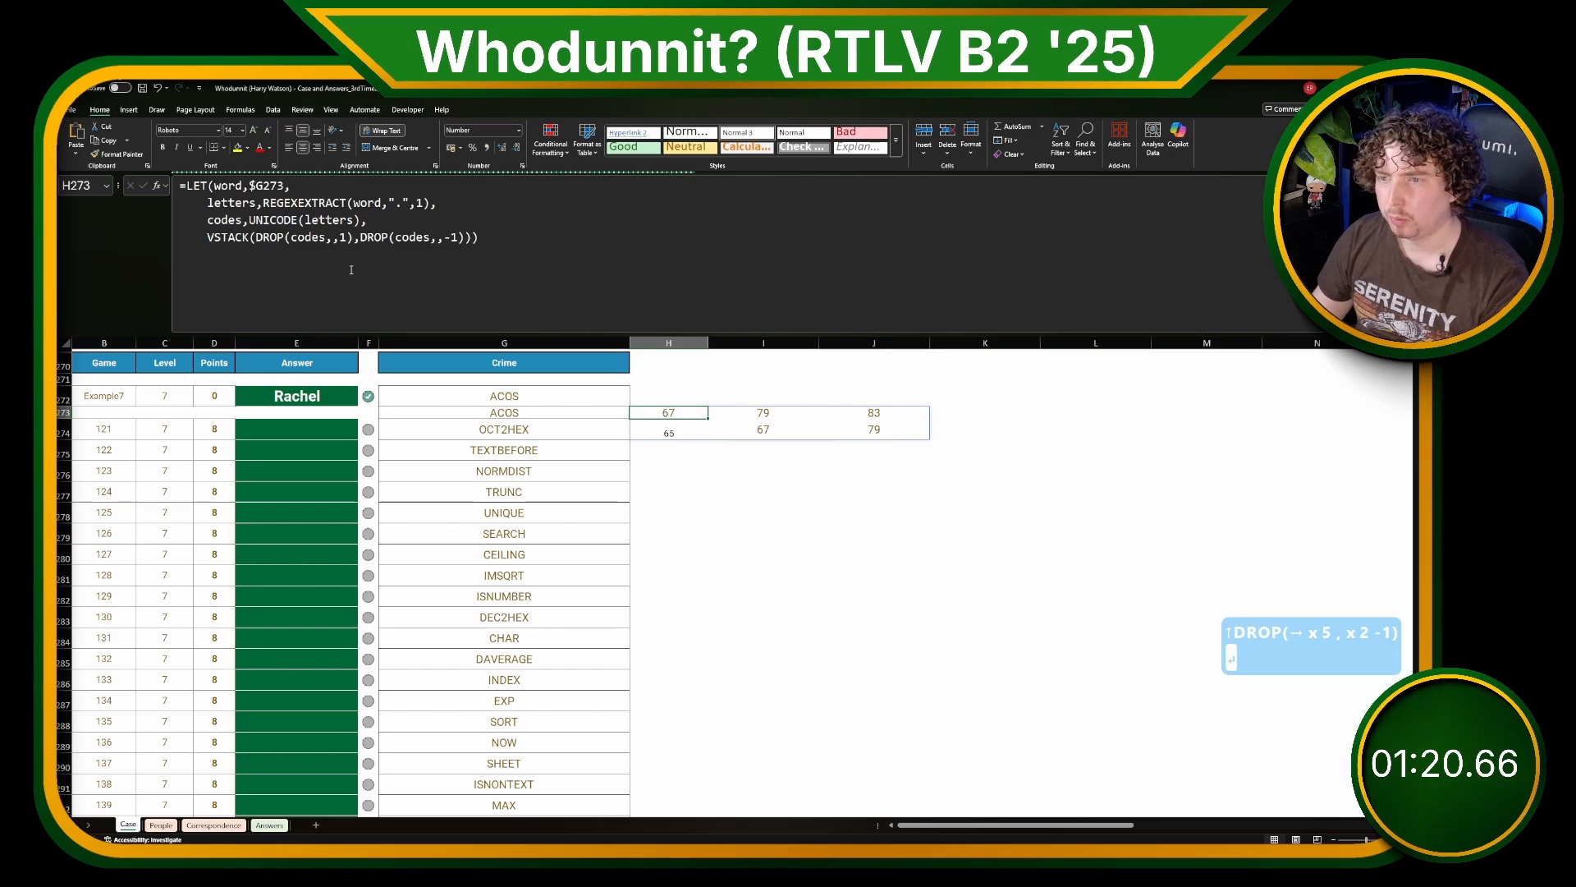
Step: Negate codes inside the second DROP so that it reads DROP(-codes,,-1)
{"action": "left_click", "coordinate": [397, 237]}
{"action": "type", "text": "-"}
{"action": "key", "text": "Return"}
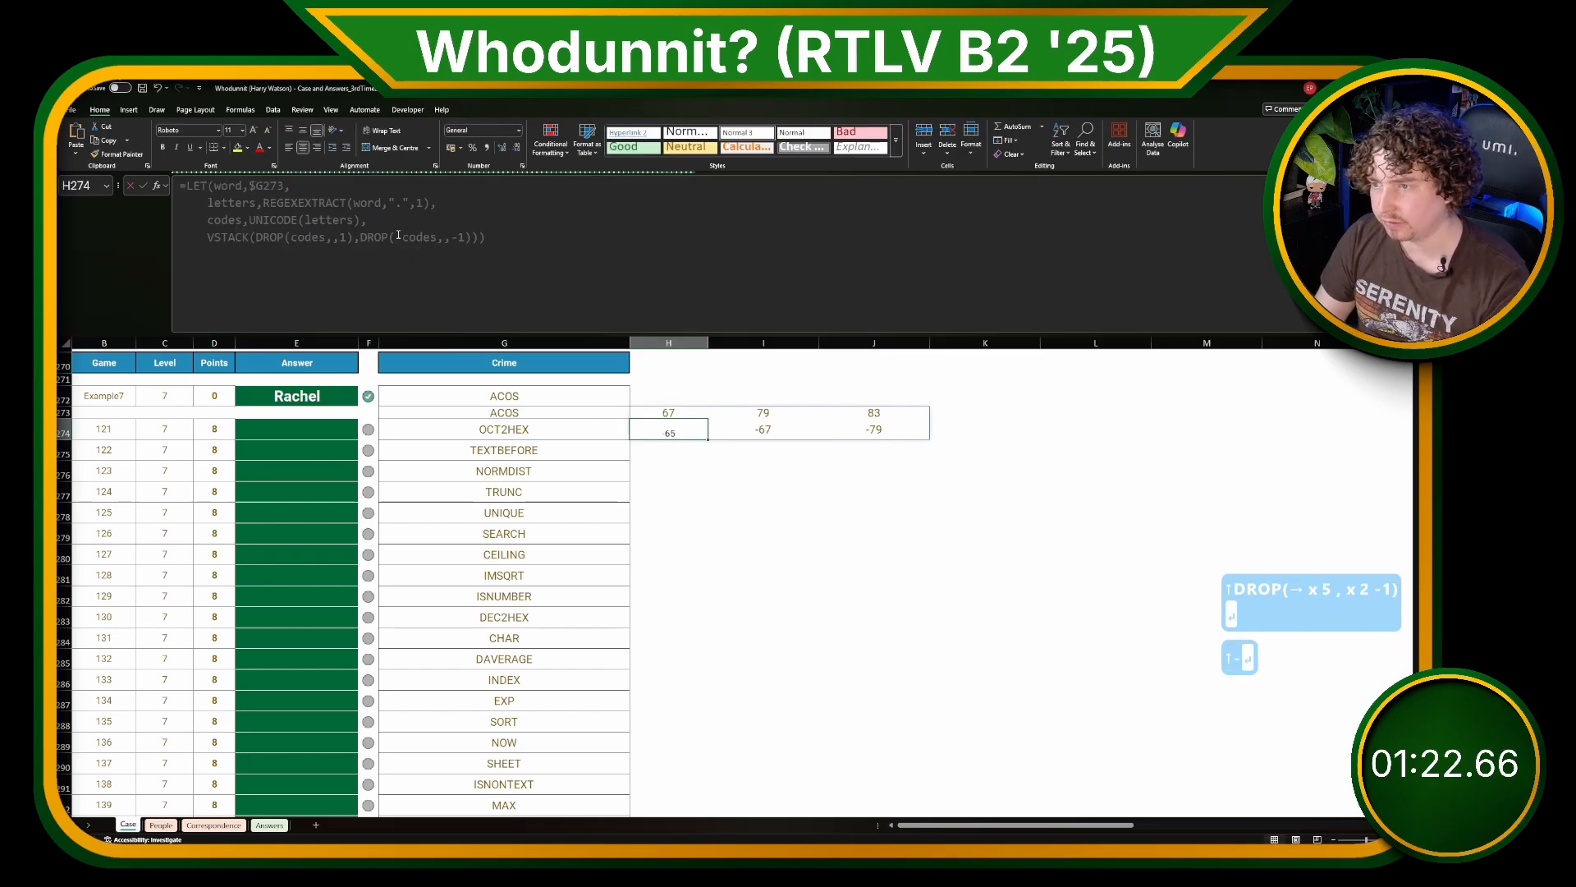
Step: Wrap the VSTACK expression in BYCOL with SUM as its function to total each column
{"action": "left_click", "coordinate": [211, 240]}
{"action": "type", "text": "BYO"}
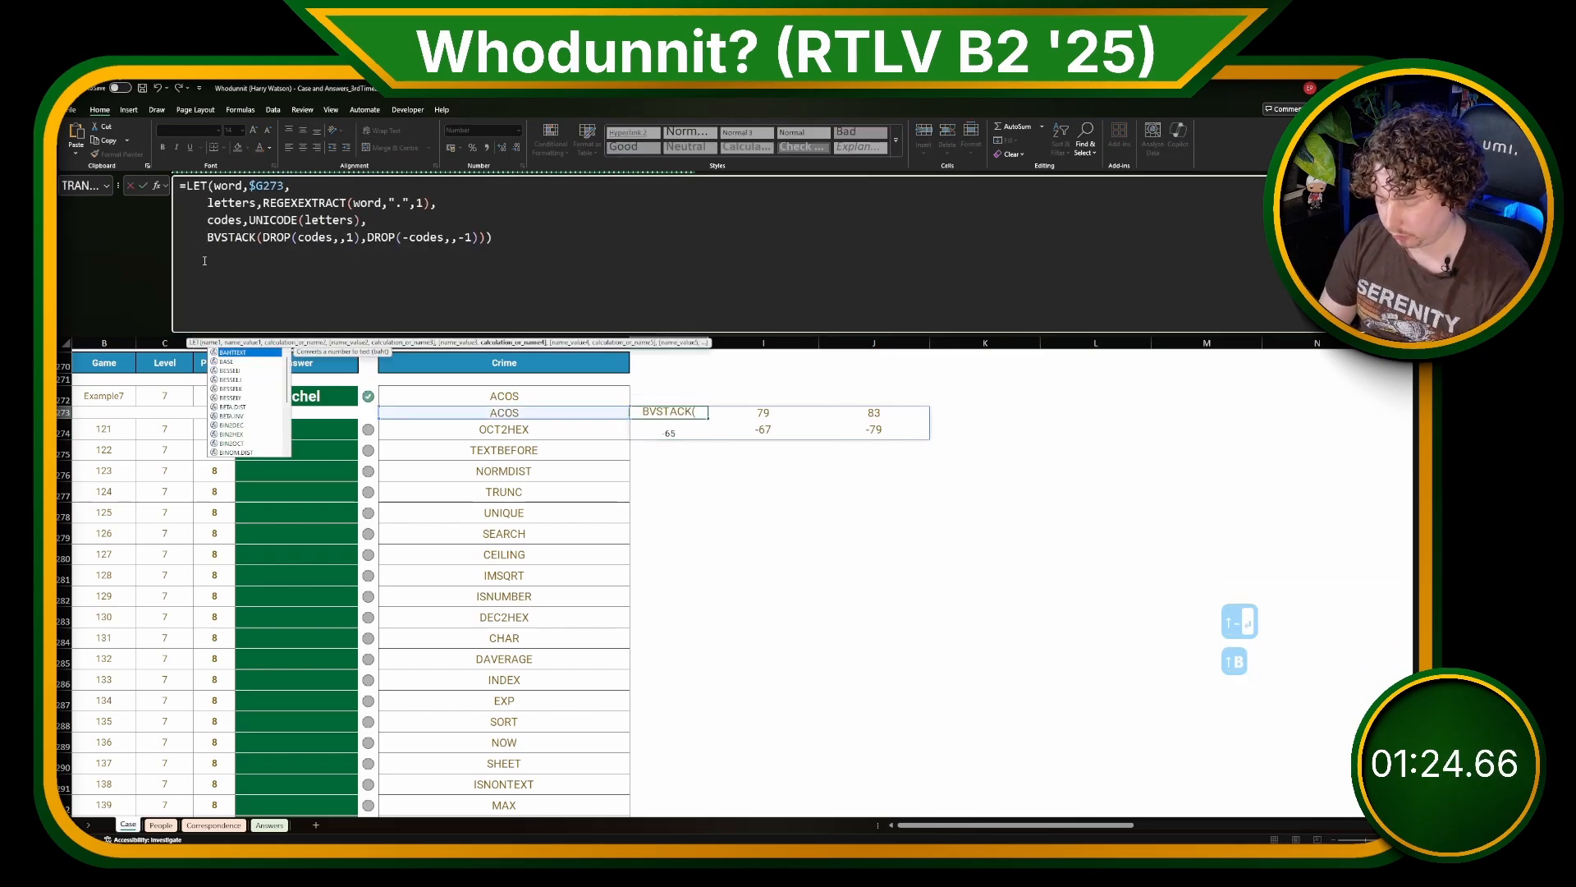
{"action": "key", "text": "shift+BackSpace"}
{"action": "type", "text": "COL("}
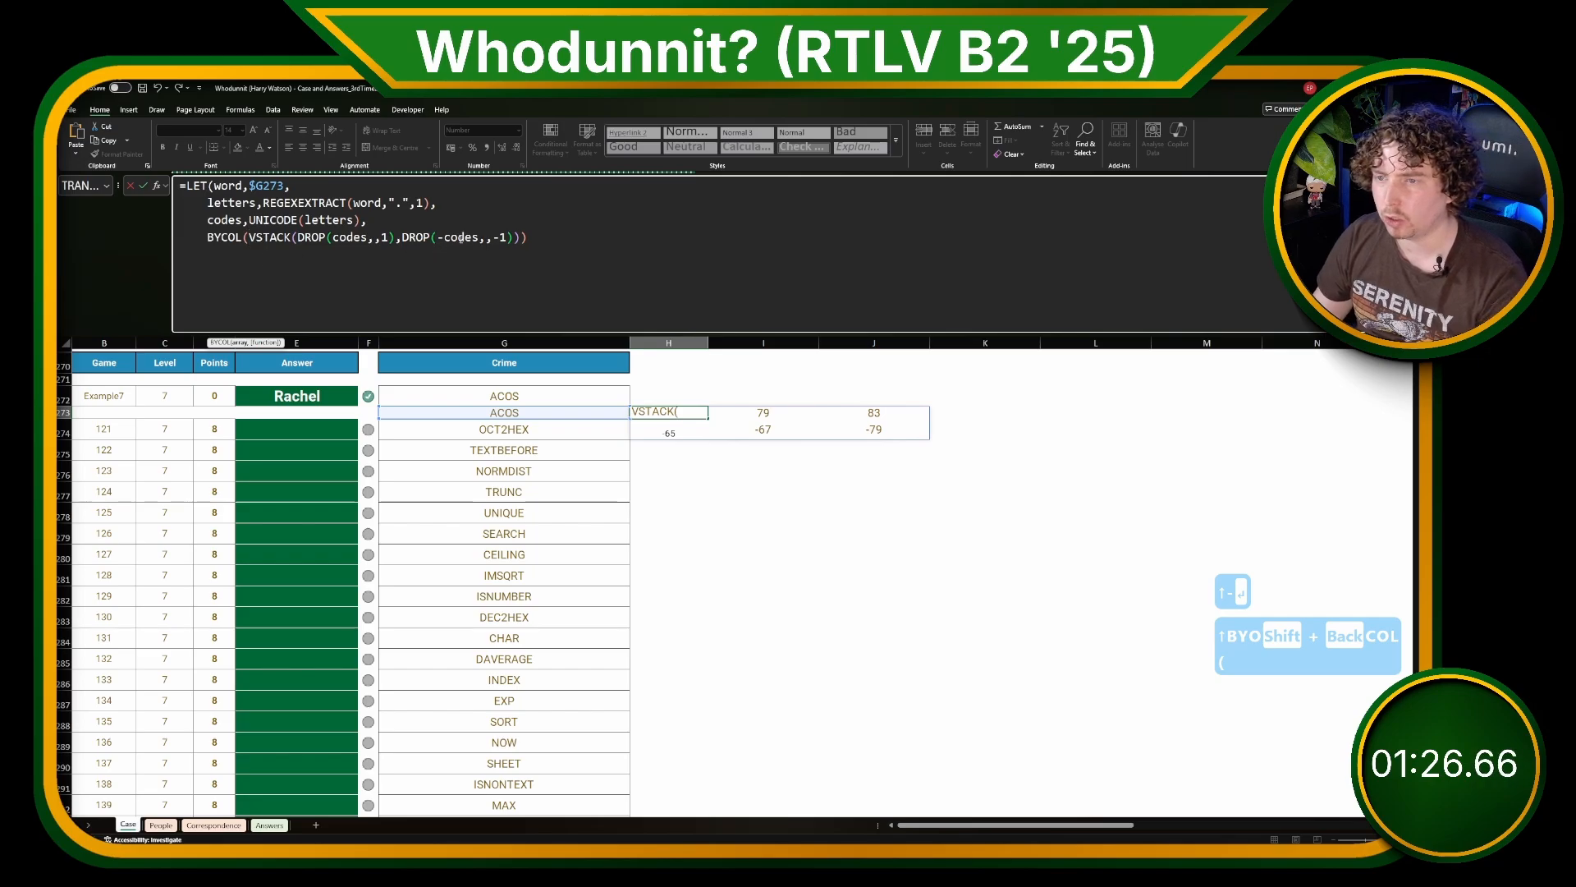
{"action": "left_click", "coordinate": [529, 237]}
{"action": "key", "text": "Left"}
{"action": "type", "text": ",SUM"}
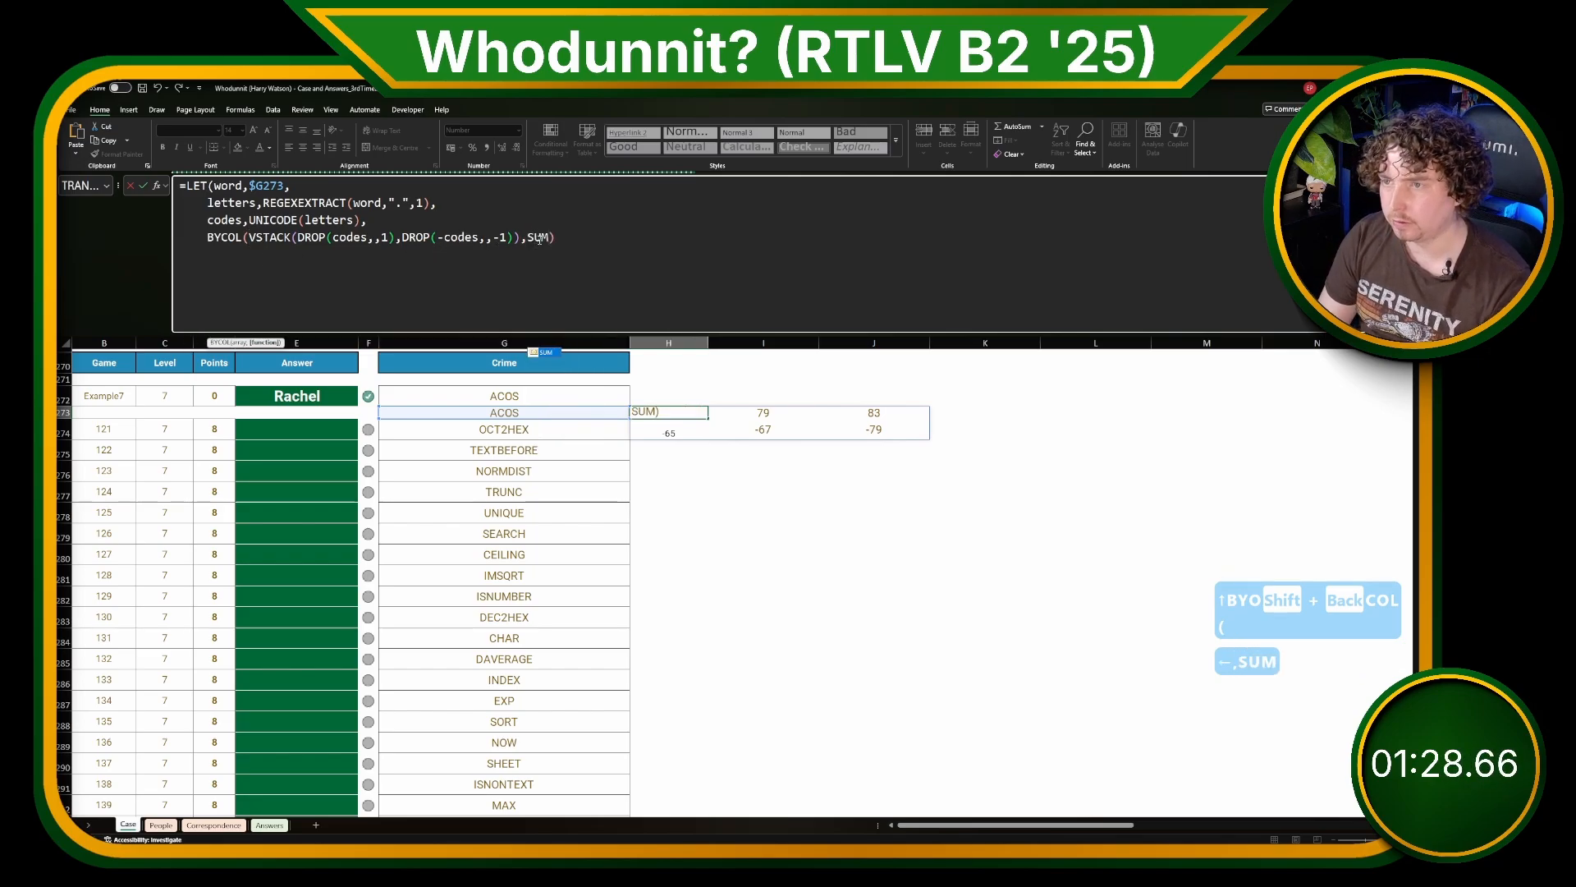
{"action": "type", "text": ")"}
{"action": "key", "text": "Return"}
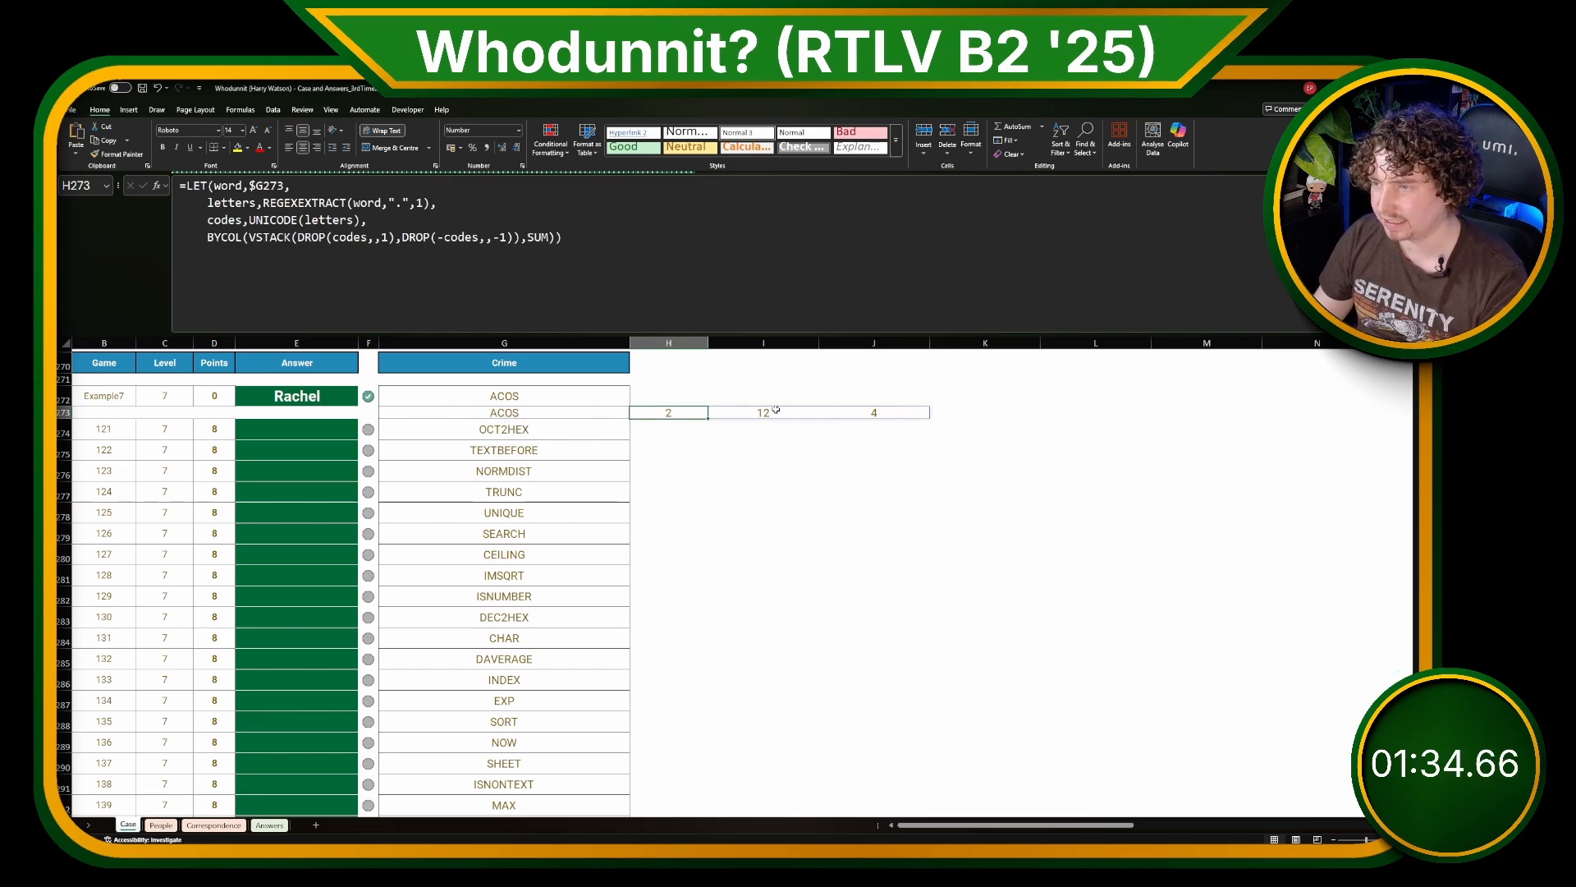
Step: Name the BYCOL expression diff_between as a LET variable and return diff_between on a new line of the H273 formula
{"action": "left_click", "coordinate": [210, 237]}
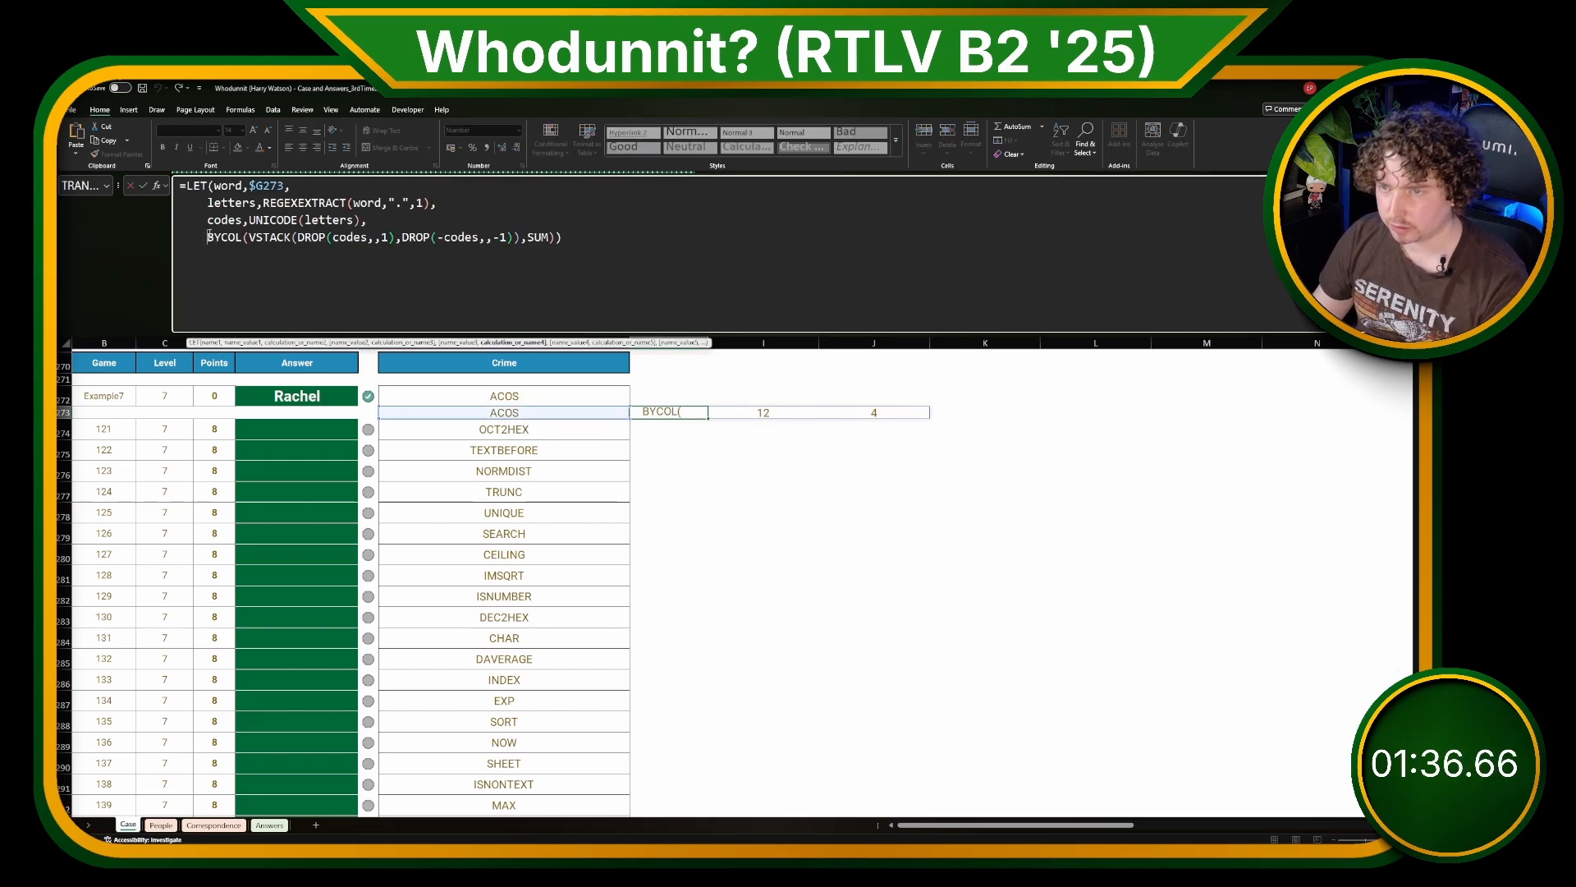
{"action": "type", "text": "diff_between"}
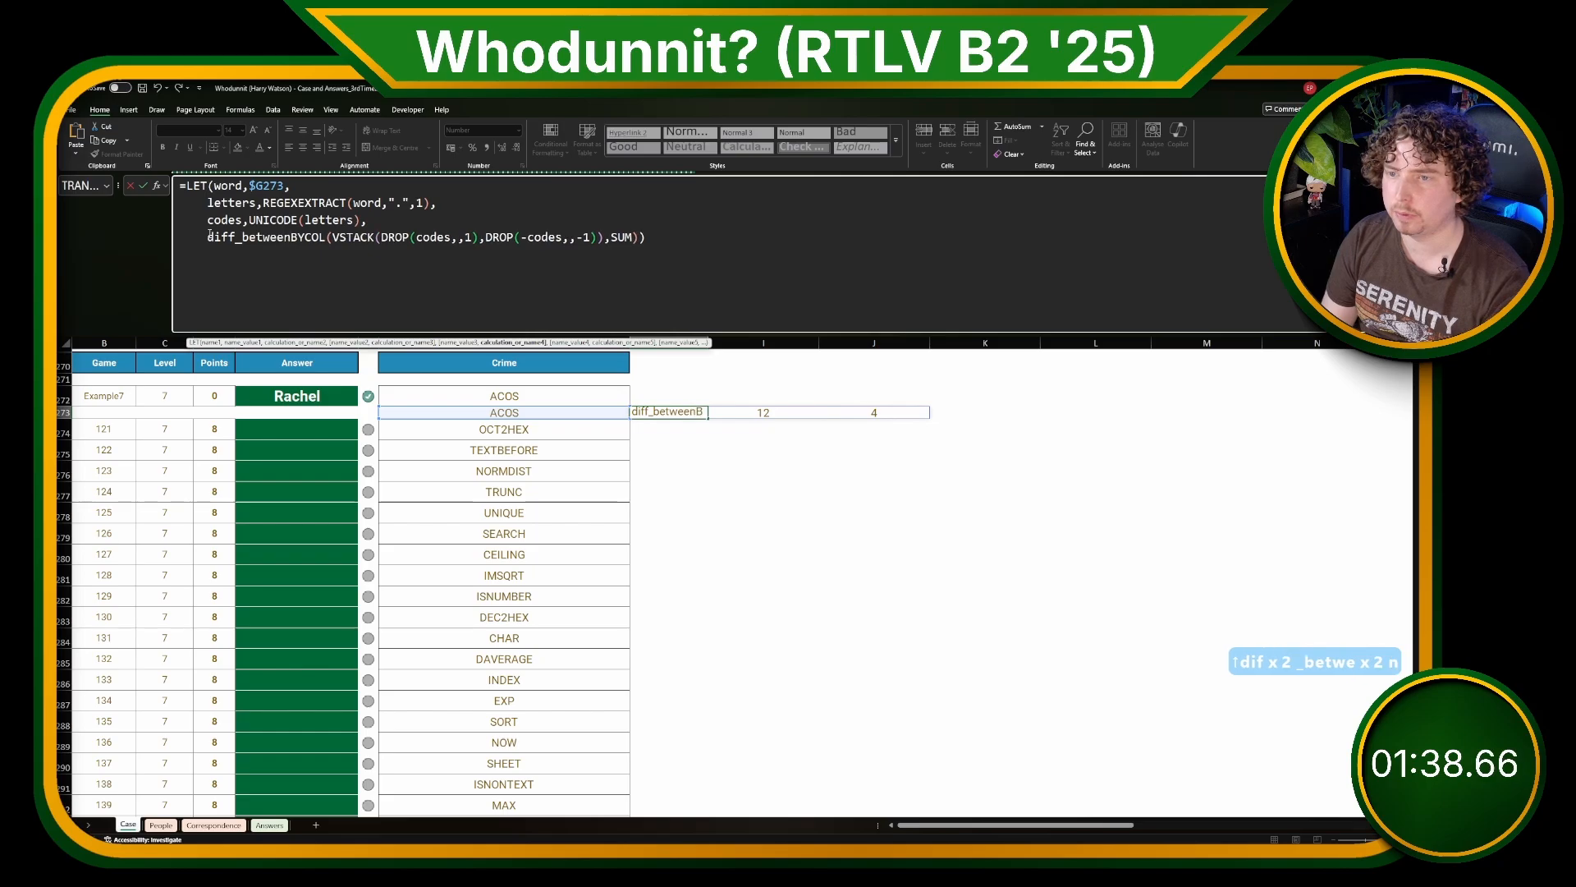
{"action": "type", "text": ","}
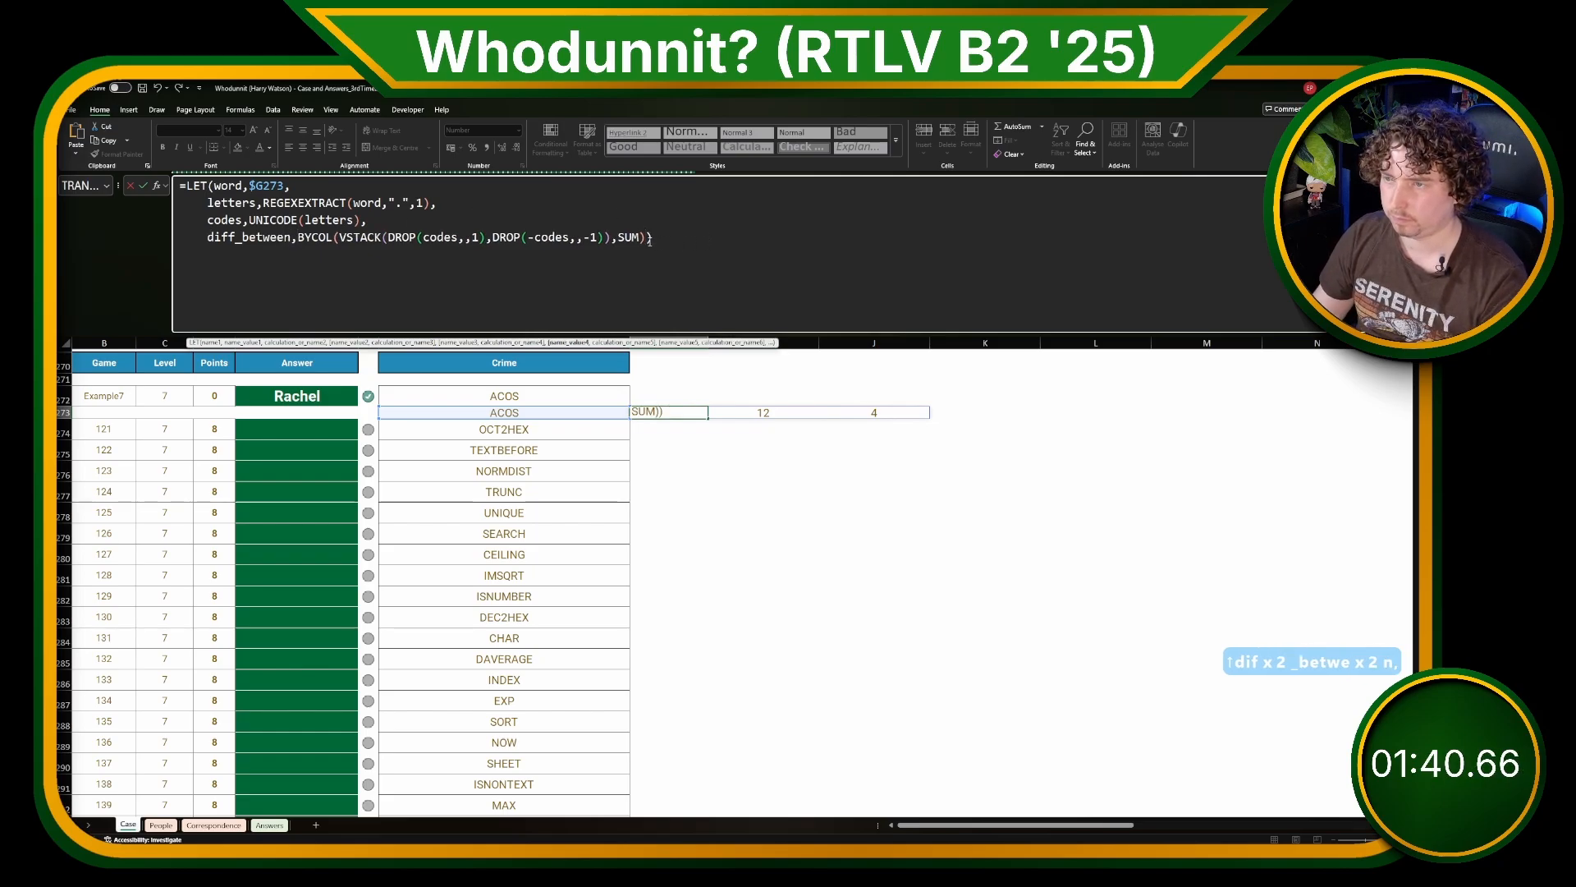
{"action": "type", "text": ","}
{"action": "key", "text": "alt+Return"}
{"action": "type", "text": "diff"}
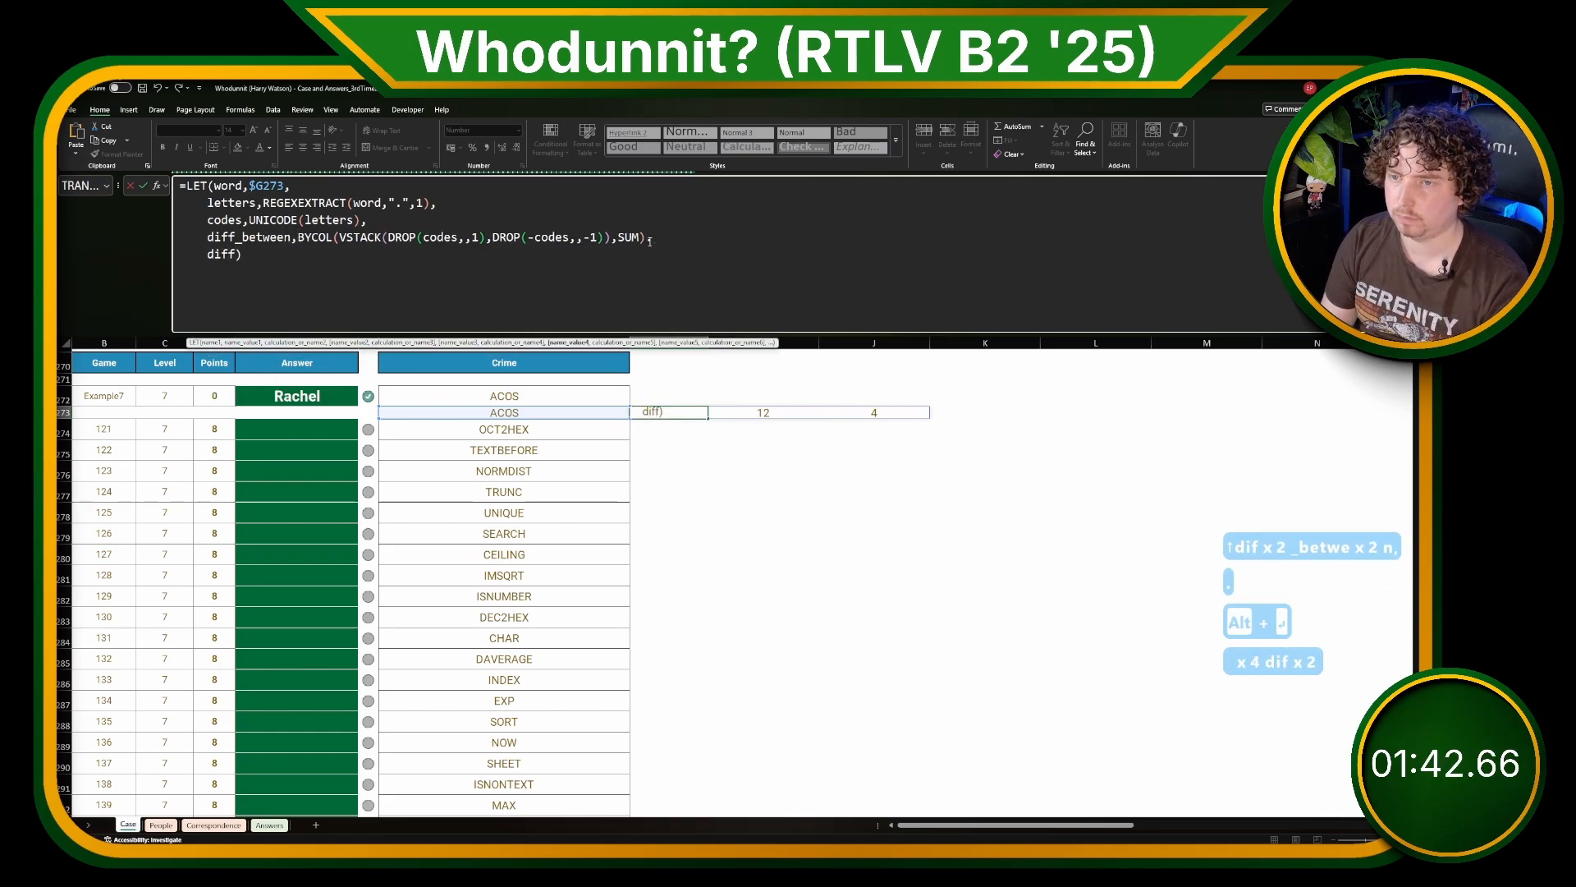
{"action": "type", "text": "_between"}
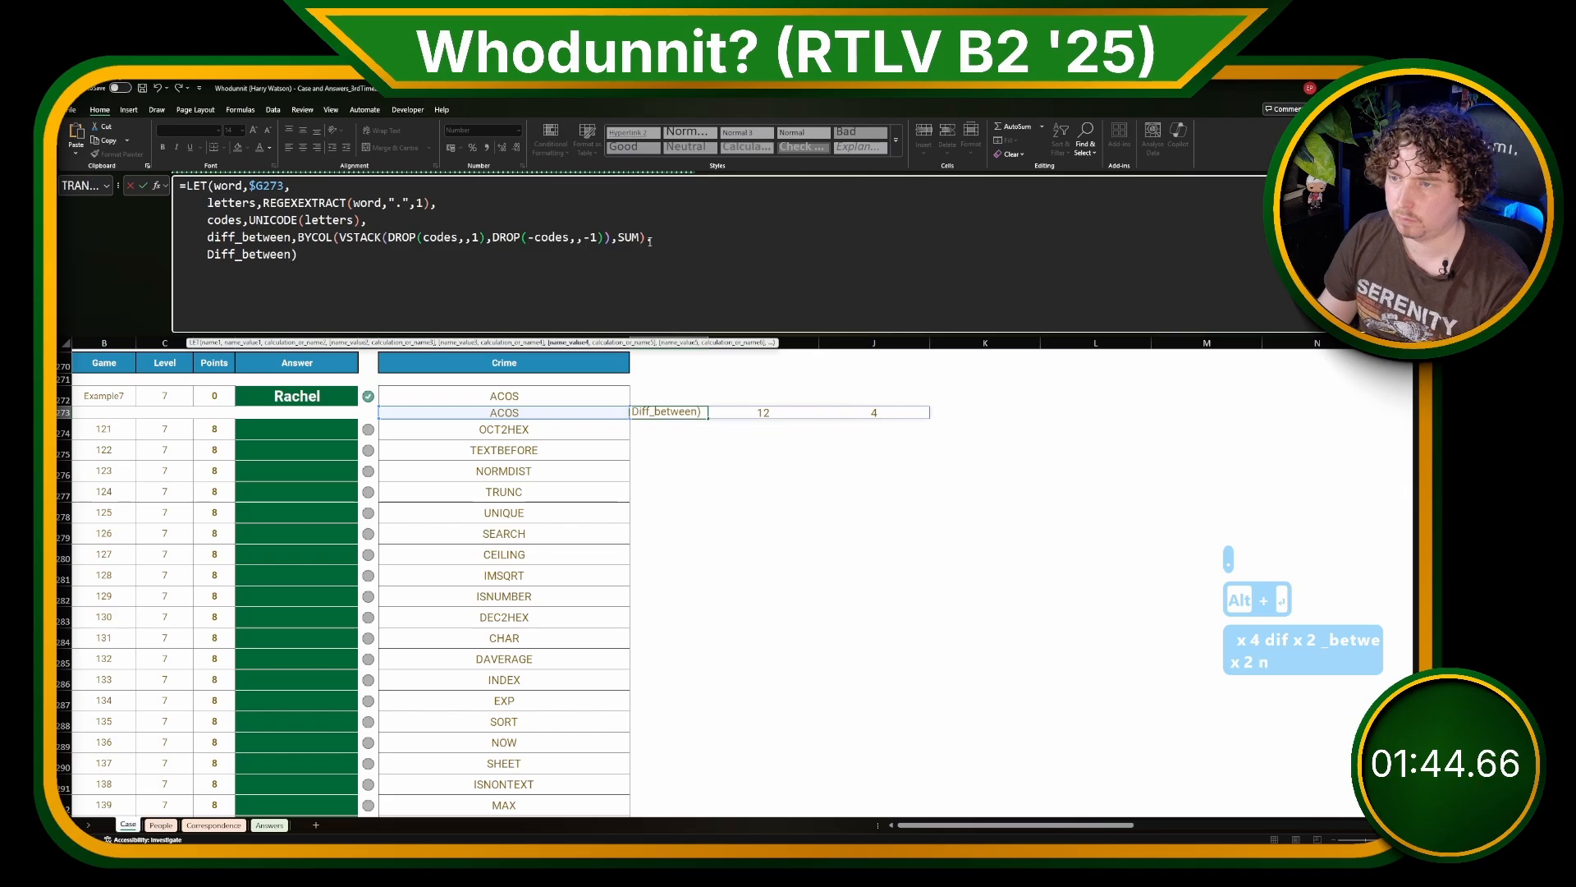
{"action": "key", "text": "Delete"}
{"action": "type", "text": ","}
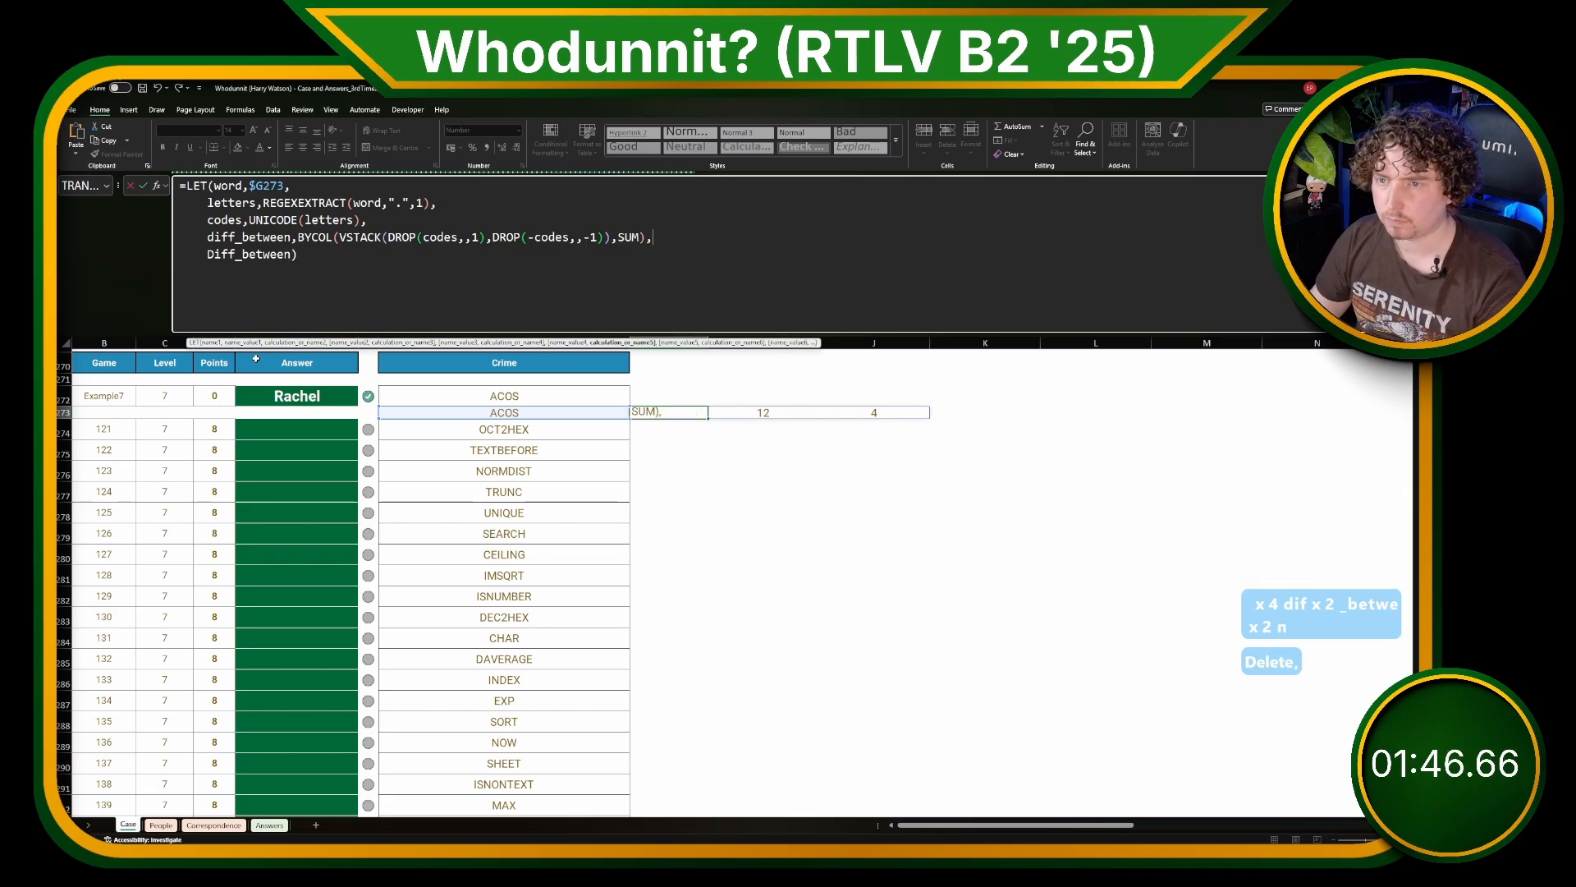
{"action": "key", "text": "BackSpace"}
{"action": "type", "text": "d"}
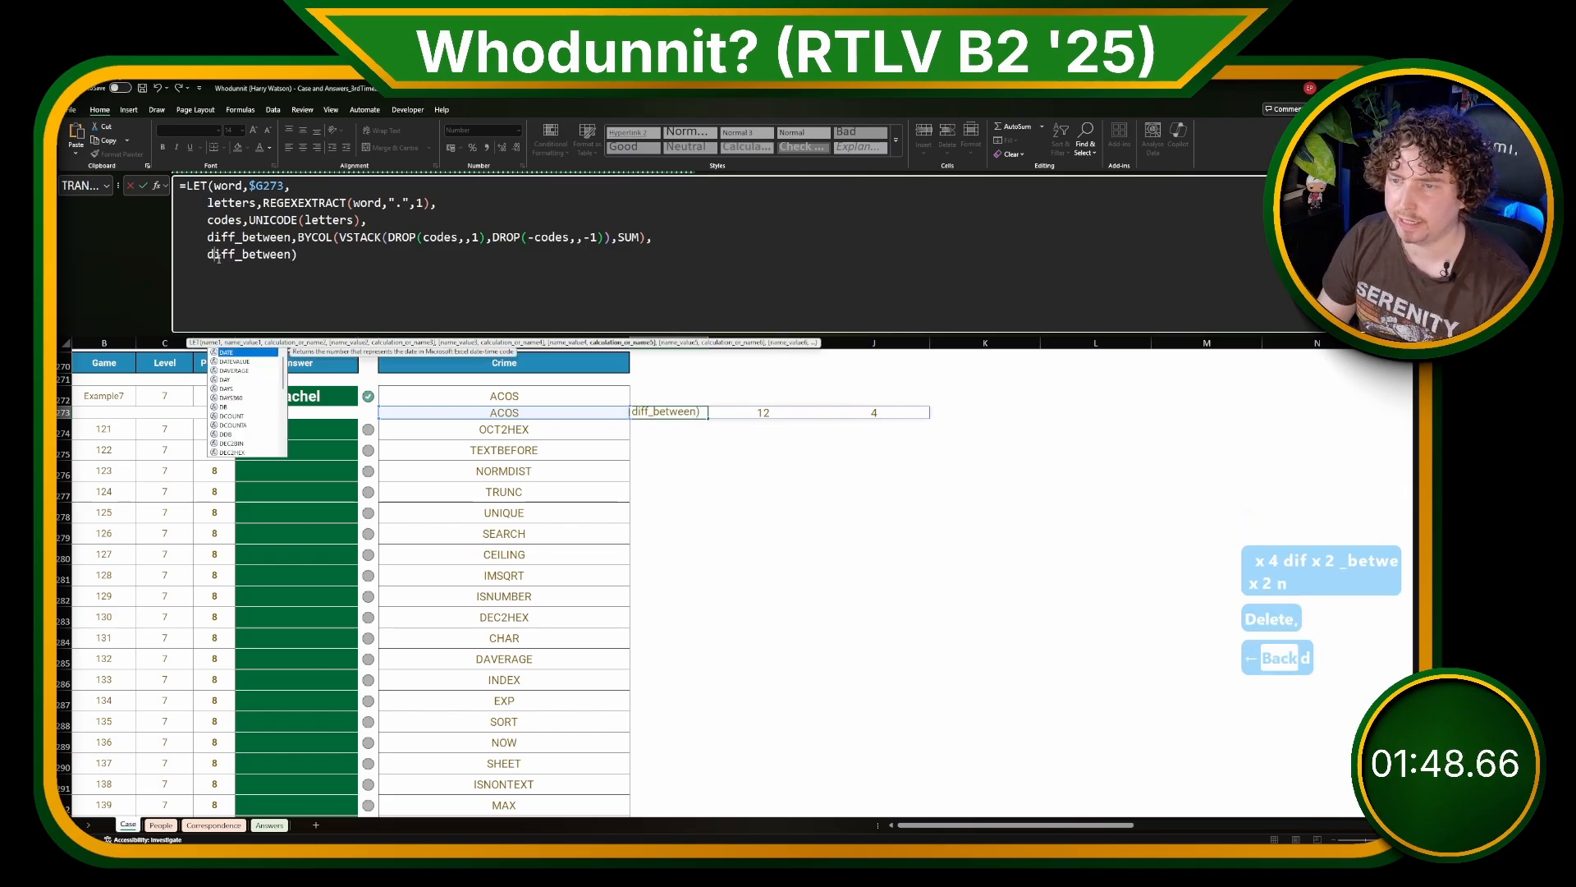
{"action": "key", "text": "Return"}
Step: Enter =SEQUENCE(,7,0) in H272 to list the shift numbers across the row
{"action": "key", "text": "Up"}
{"action": "key", "text": "Up"}
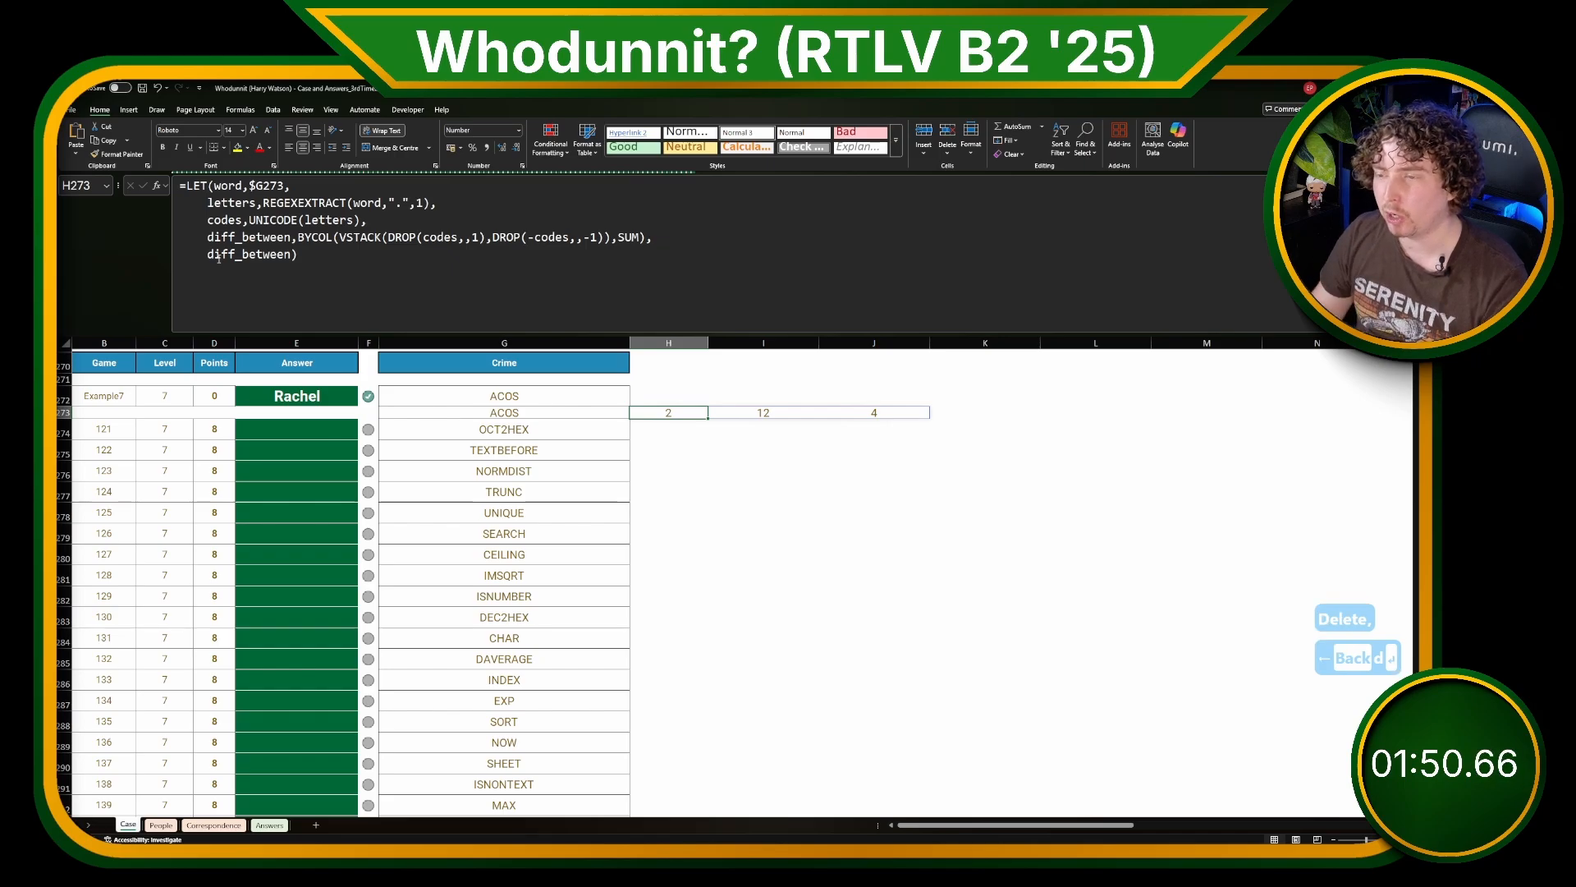
{"action": "type", "text": "=SEQIU"}
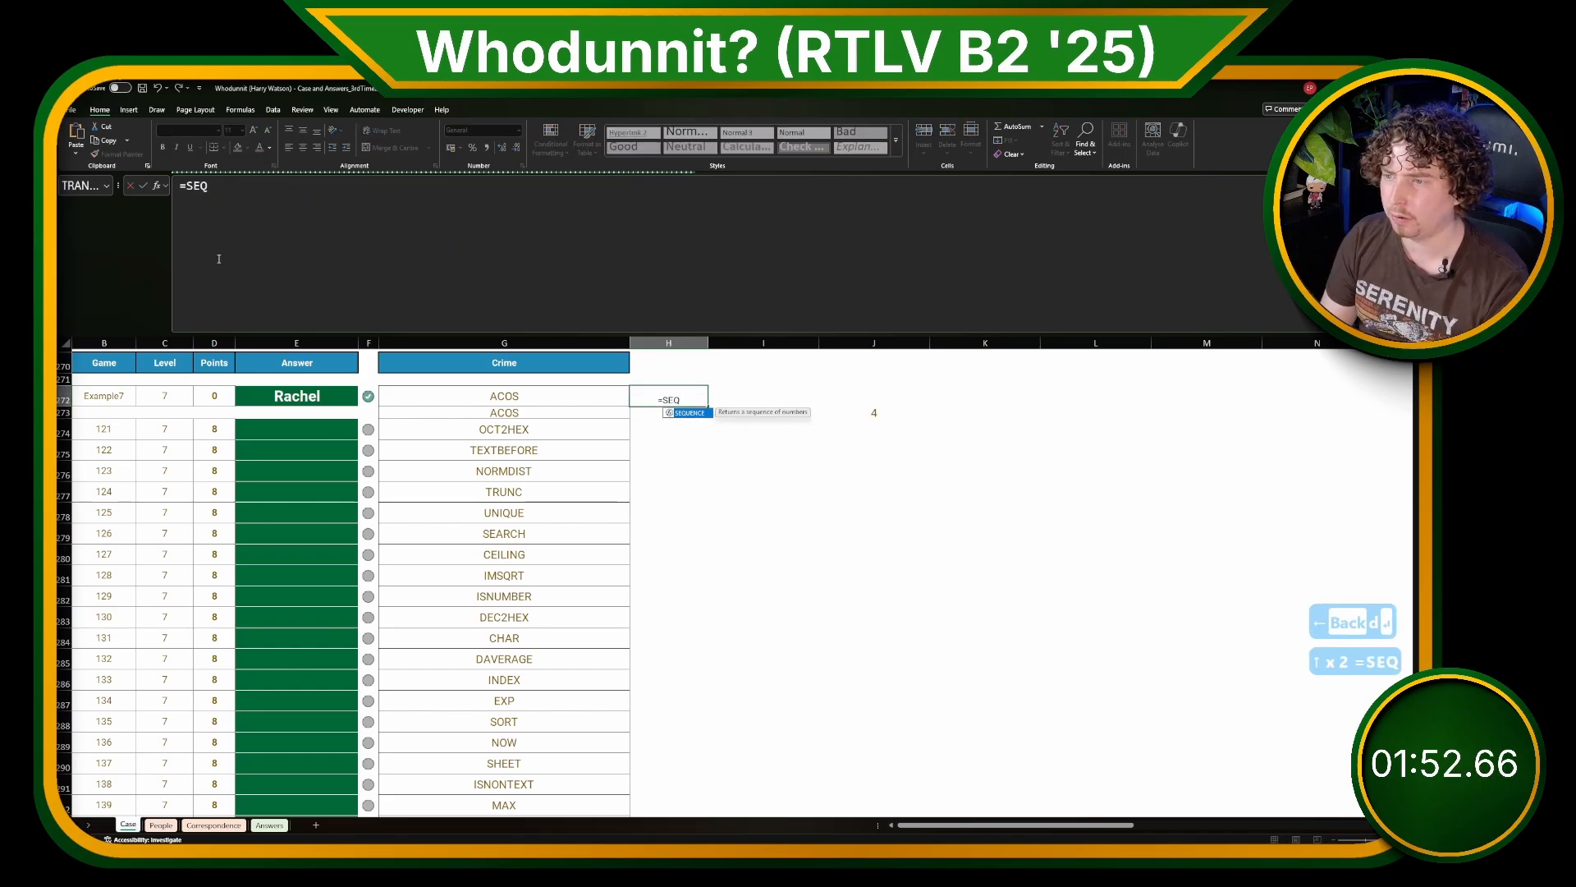
{"action": "key", "text": "BackSpace"}
{"action": "key", "text": "BackSpace"}
{"action": "type", "text": "UENCE()"}
{"action": "key", "text": "BackSpace"}
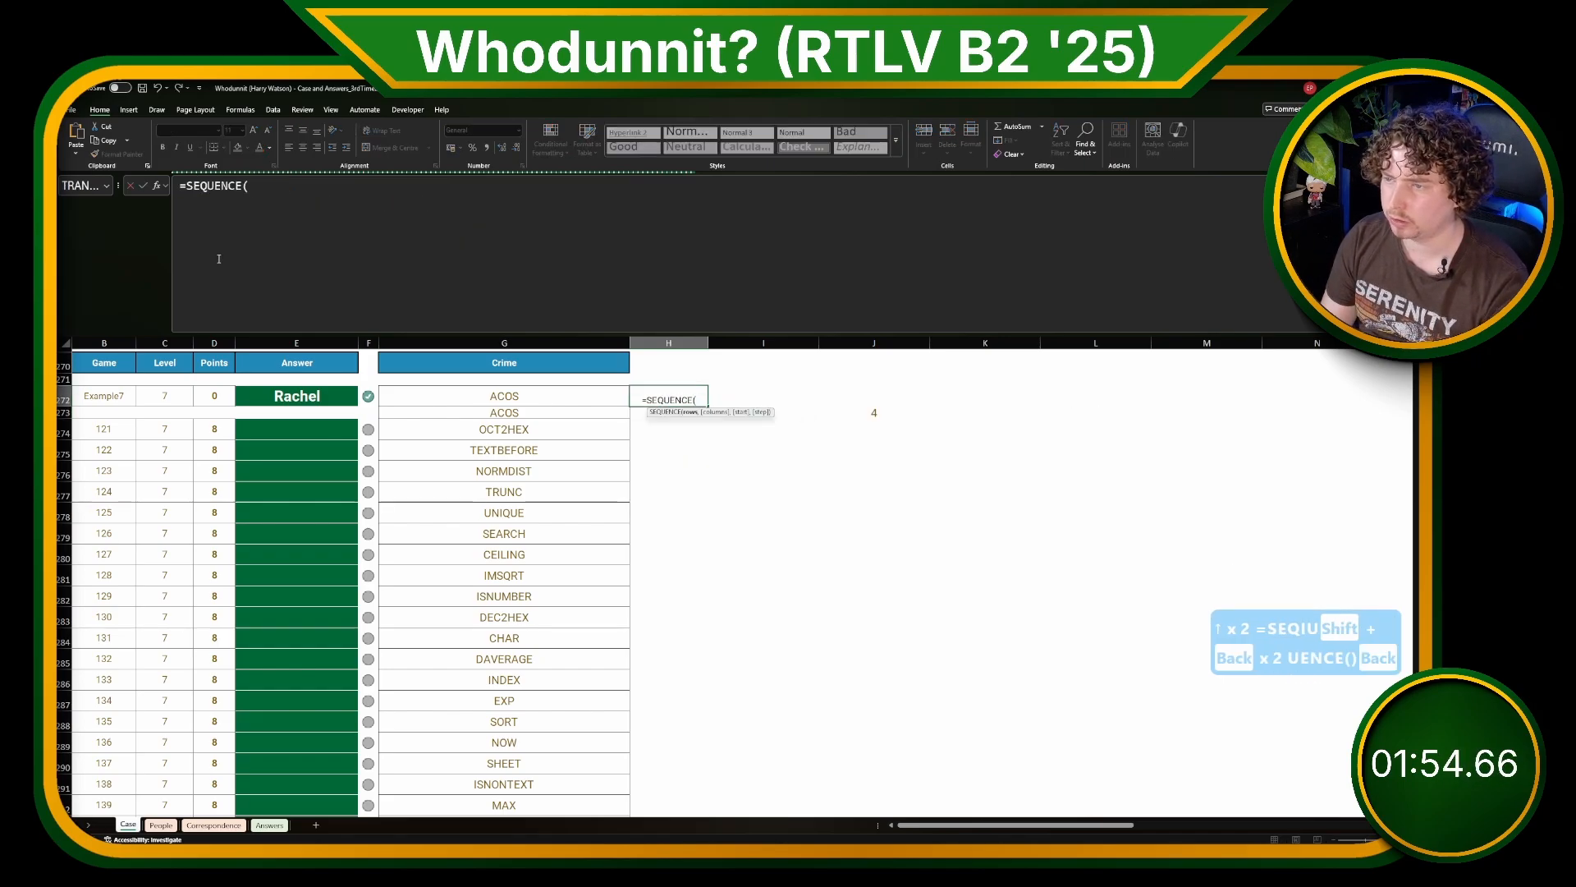
{"action": "type", "text": ",6"}
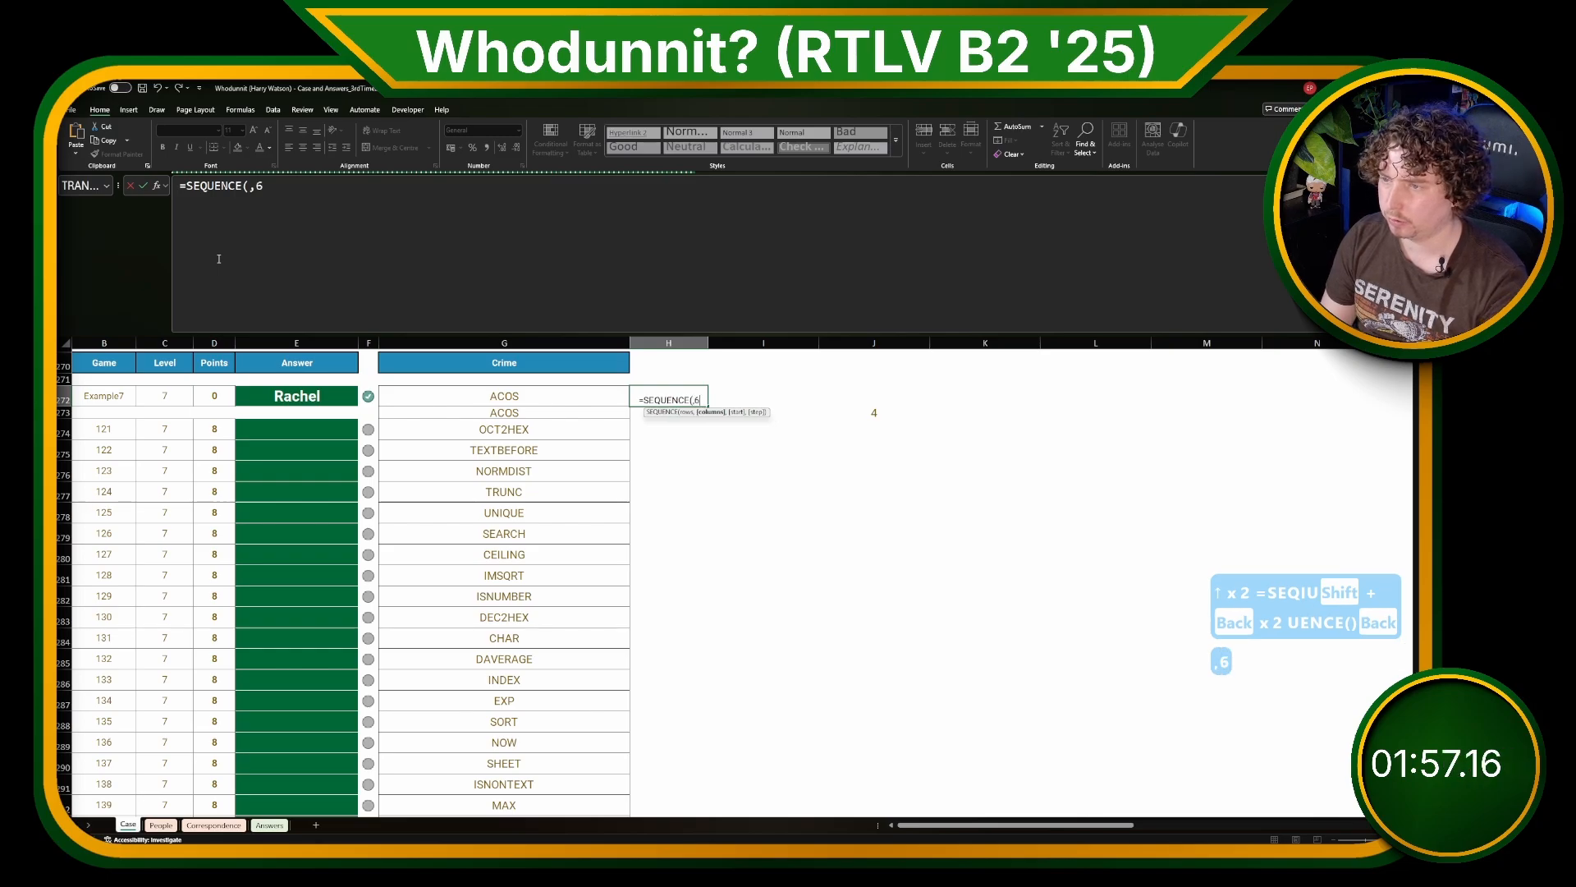
{"action": "key", "text": "BackSpace"}
{"action": "type", "text": "7,0)"}
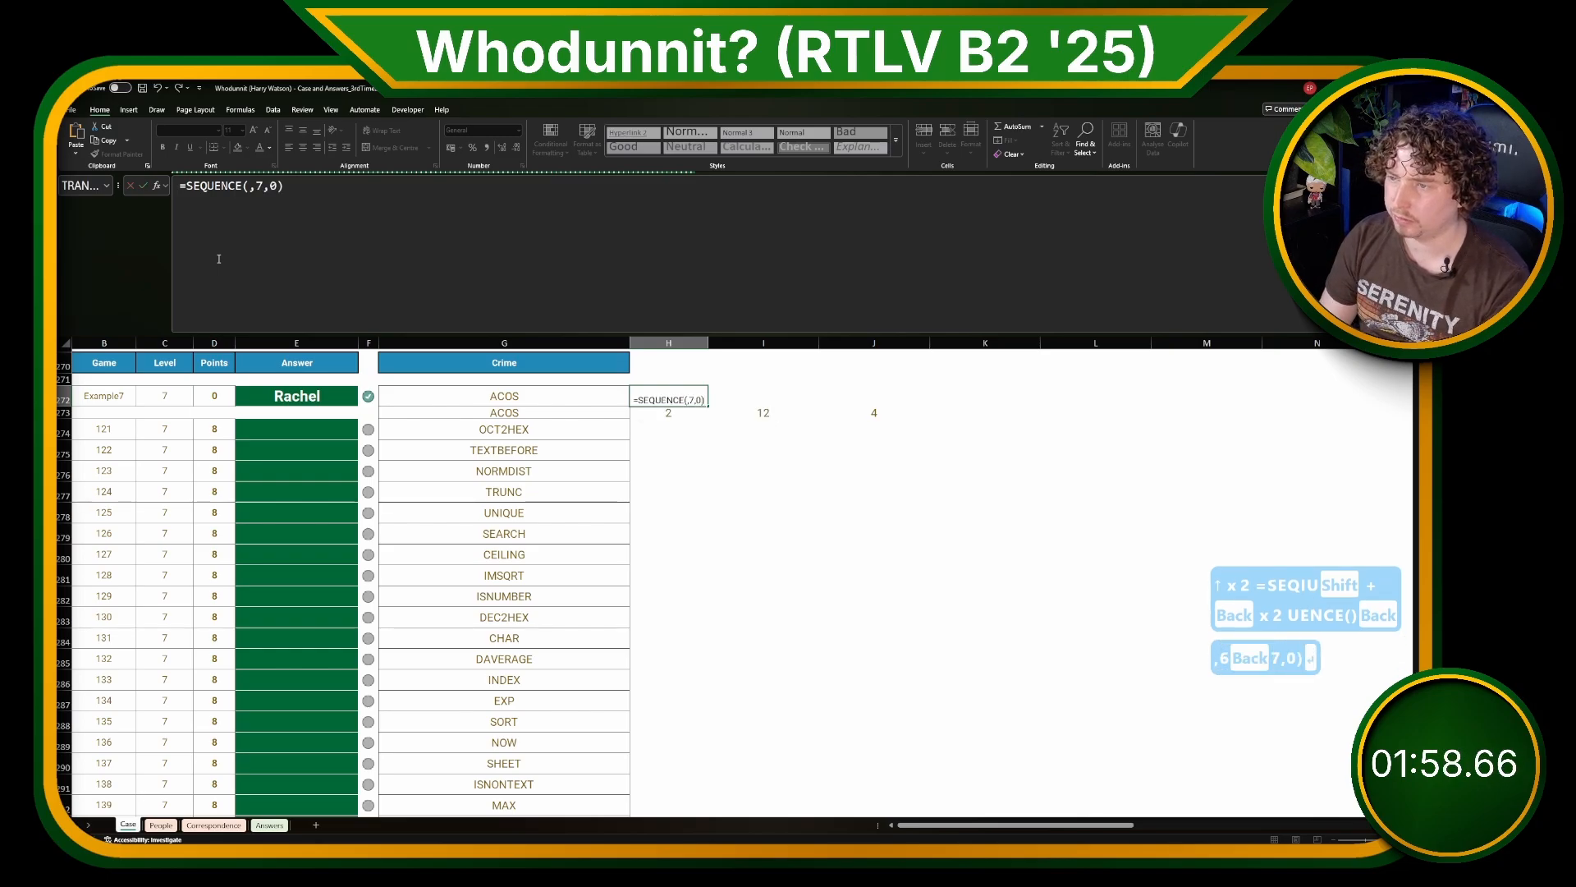
{"action": "key", "text": "Return"}
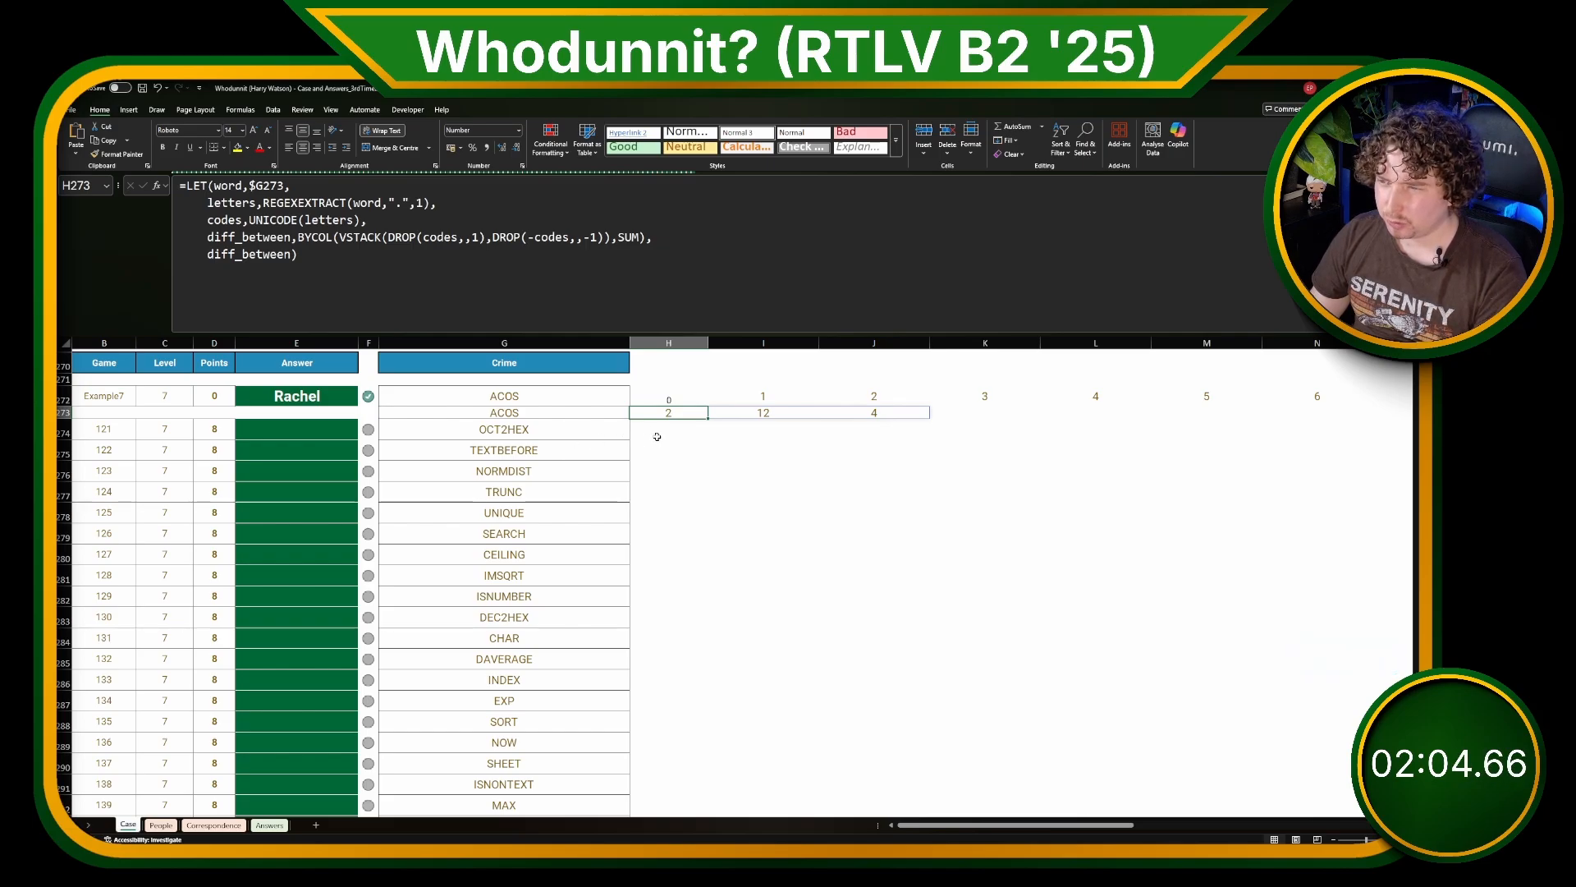
Step: Copy the H273 LET formula text into H274 and change its output to codes
{"action": "left_click", "coordinate": [715, 307]}
{"action": "key", "text": "ctrl+a"}
{"action": "key", "text": "ctrl+c"}
{"action": "key", "text": "Escape"}
{"action": "key", "text": "Down"}
{"action": "key", "text": "ctrl+v"}
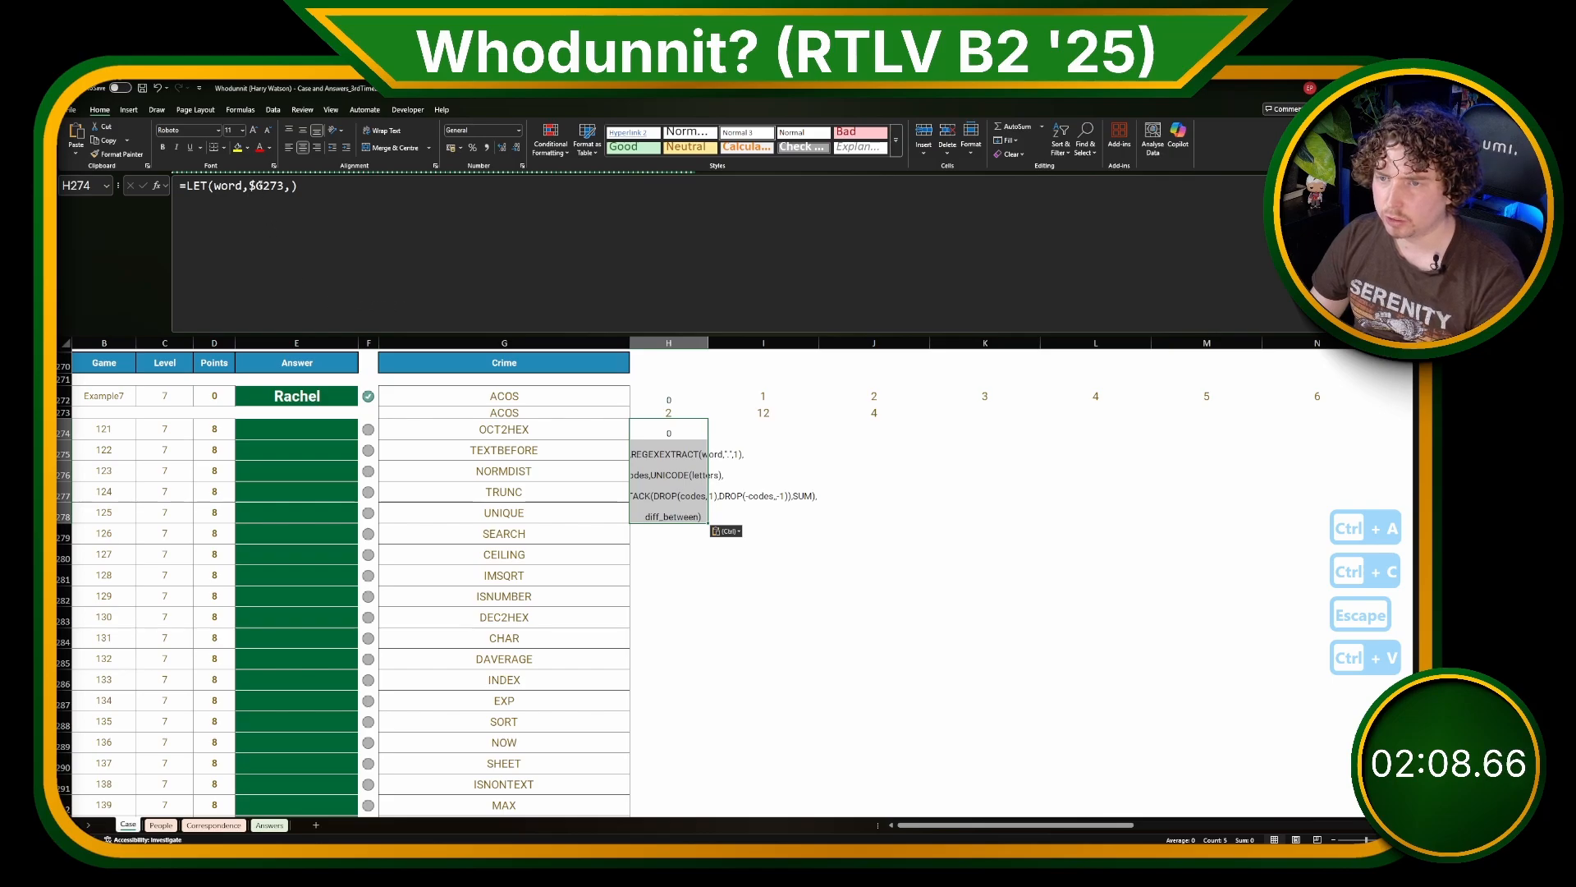
{"action": "key", "text": "ctrl+z"}
{"action": "left_click", "coordinate": [274, 242]}
{"action": "key", "text": "ctrl+v"}
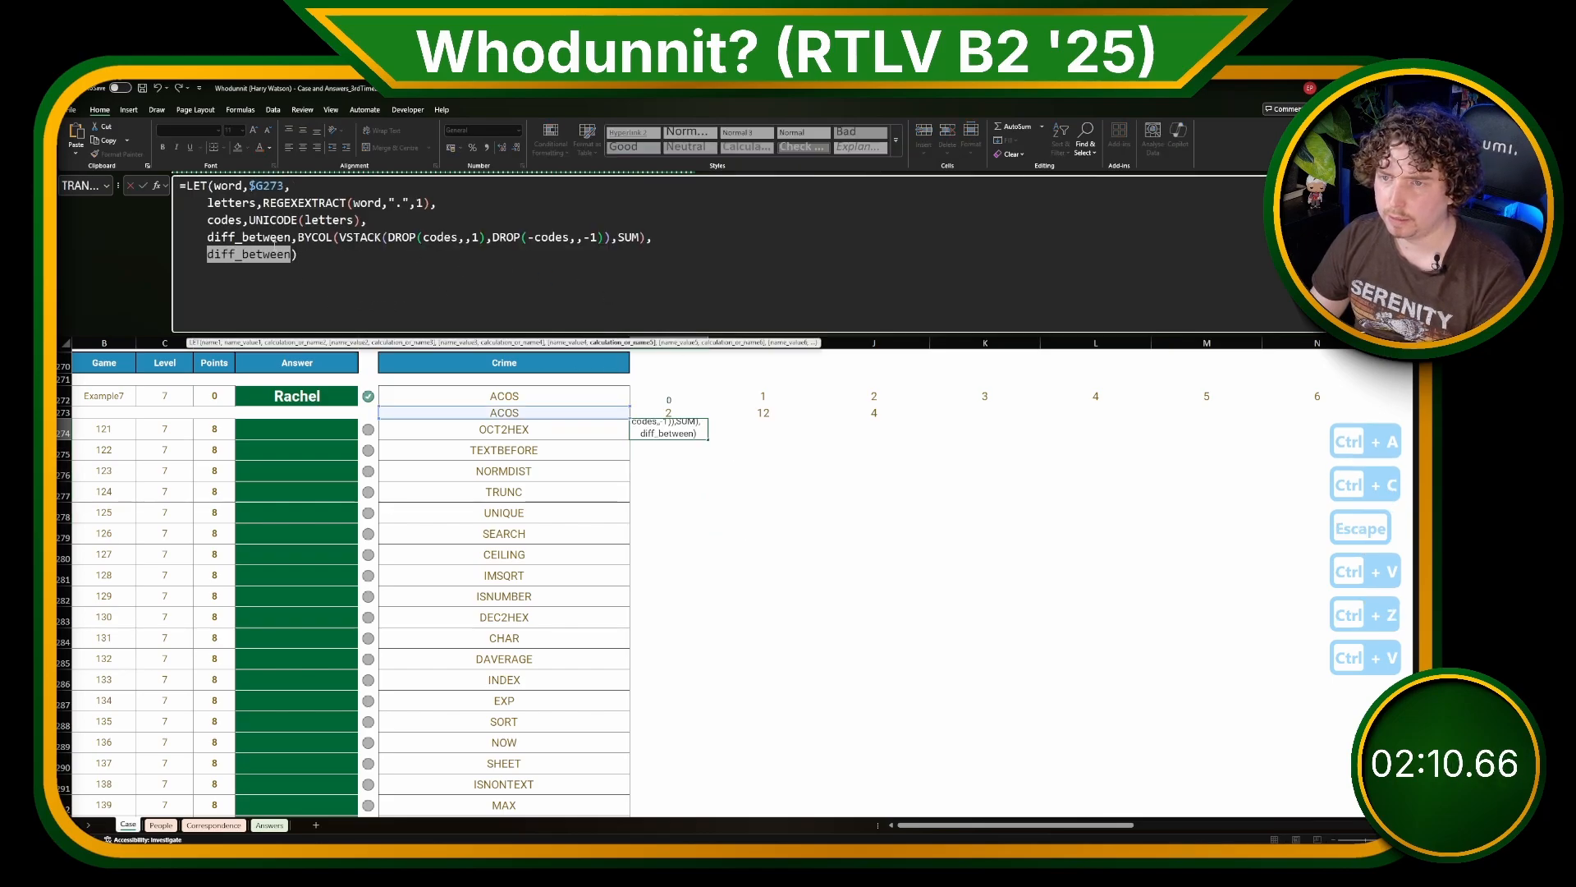
{"action": "type", "text": "codes"}
{"action": "key", "text": "Return"}
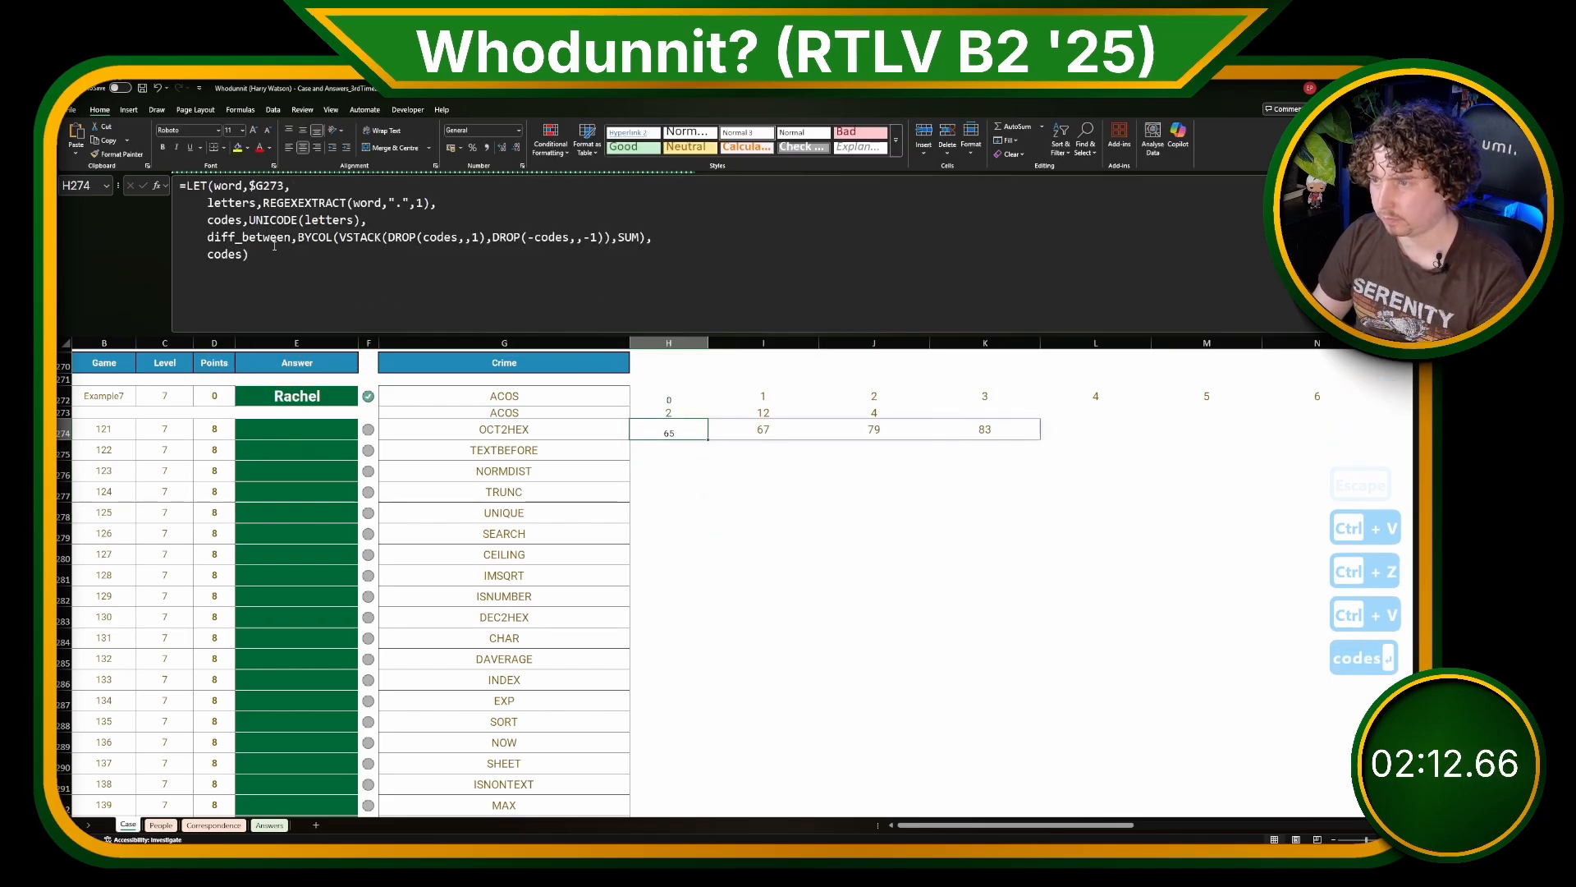
{"action": "key", "text": "Right"}
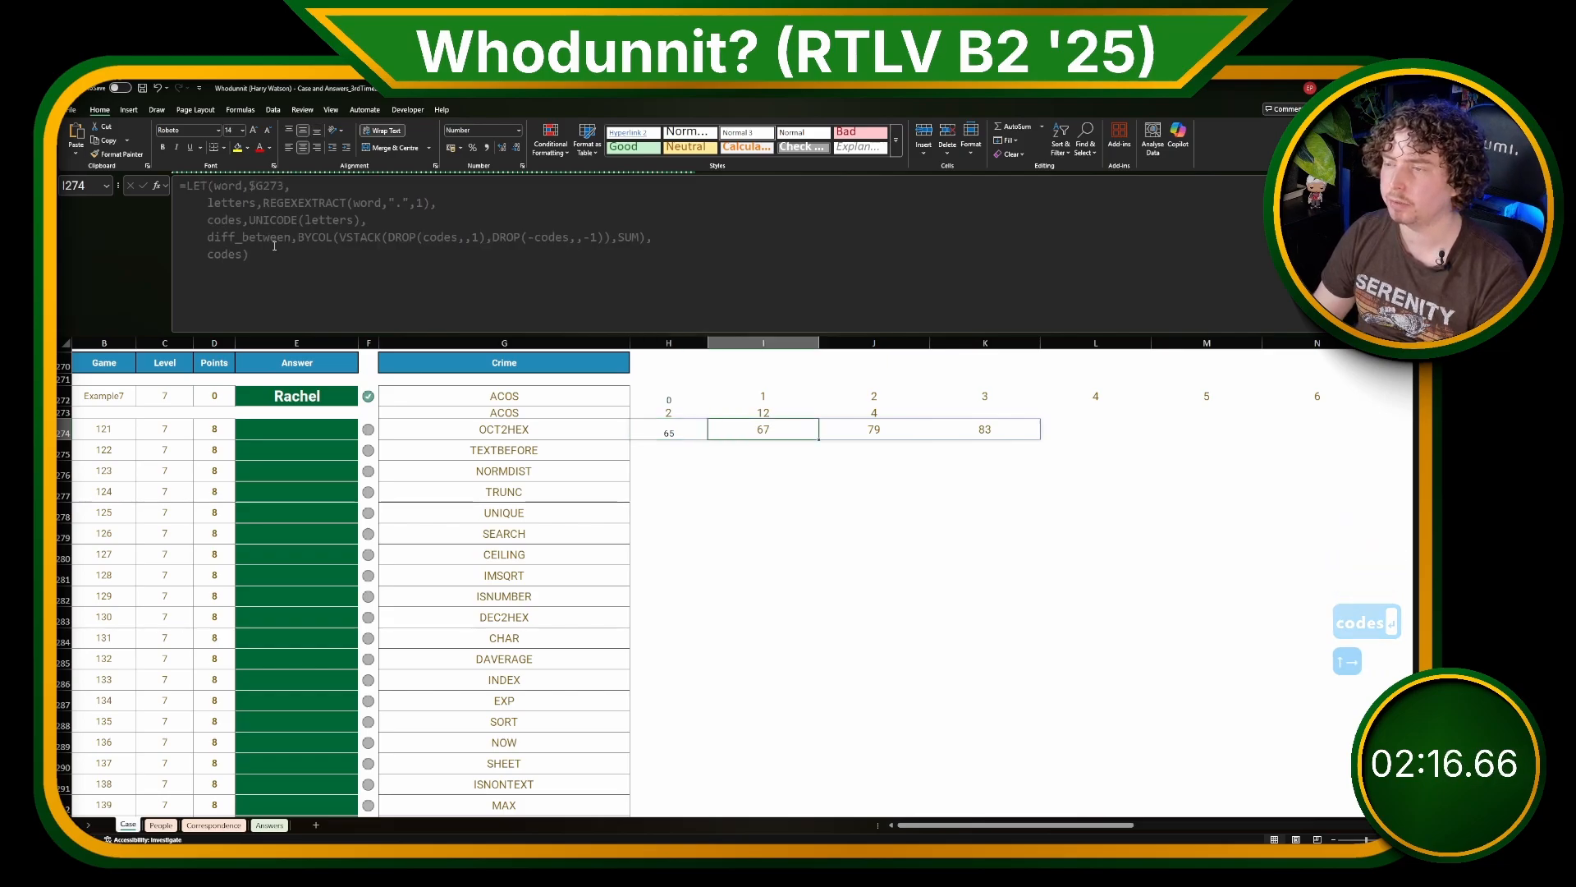
{"action": "key", "text": "Right"}
{"action": "key", "text": "Right"}
{"action": "key", "text": "Up"}
{"action": "key", "text": "Up"}
{"action": "key", "text": "Left"}
{"action": "key", "text": "Left"}
{"action": "key", "text": "Left"}
{"action": "key", "text": "Left"}
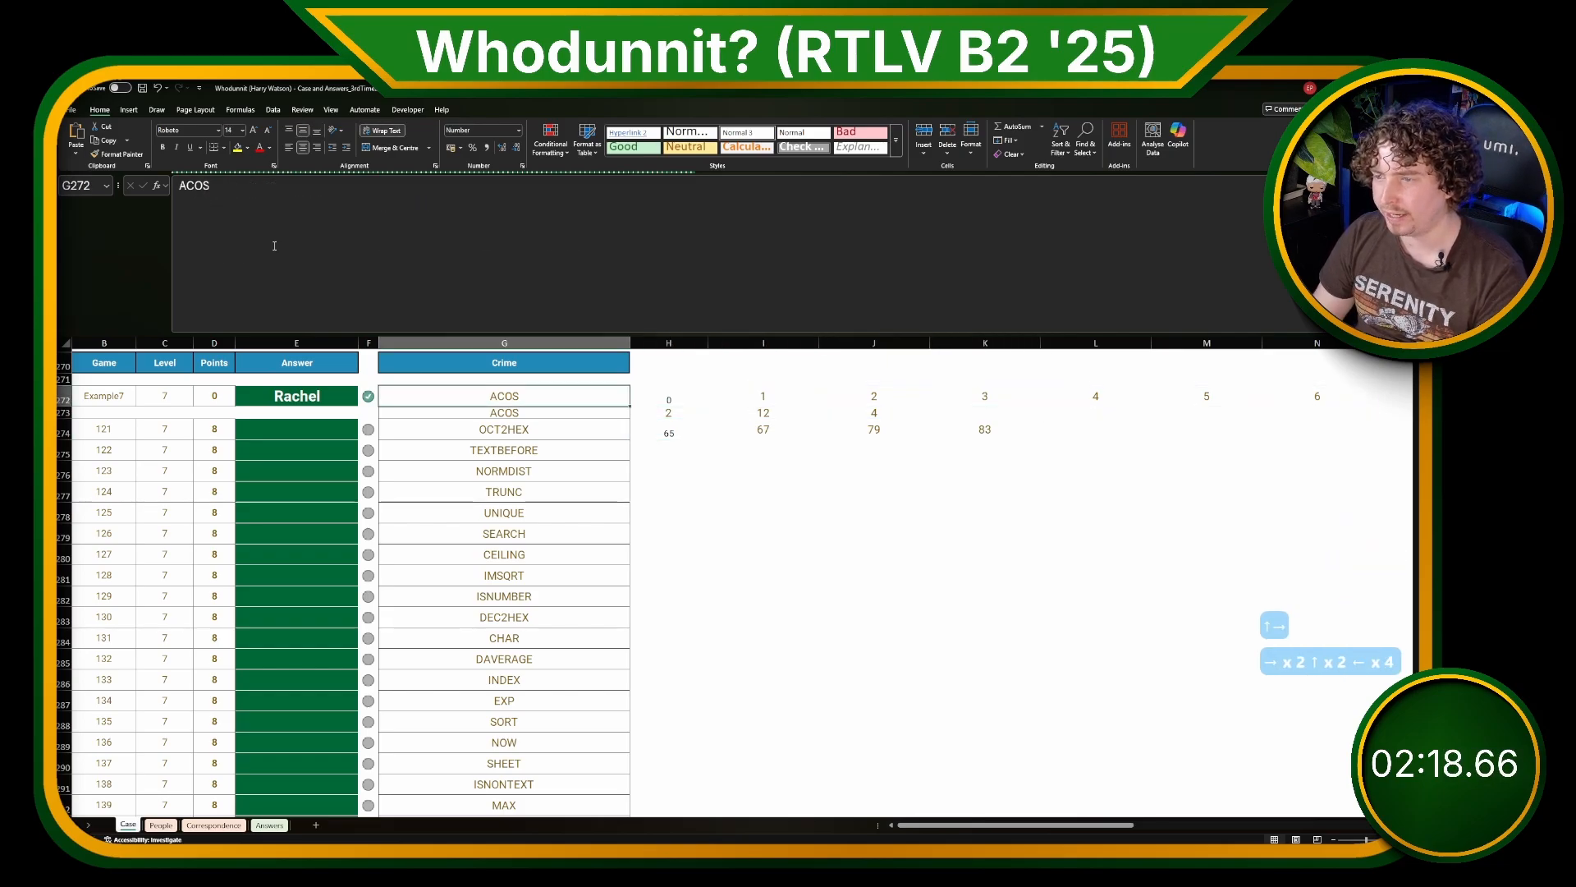
Step: Move the codes formula from H274 down to H275
{"action": "key", "text": "Down"}
{"action": "key", "text": "Down"}
{"action": "key", "text": "Right"}
{"action": "key", "text": "ctrl+x"}
{"action": "key", "text": "Down"}
{"action": "key", "text": "ctrl+v"}
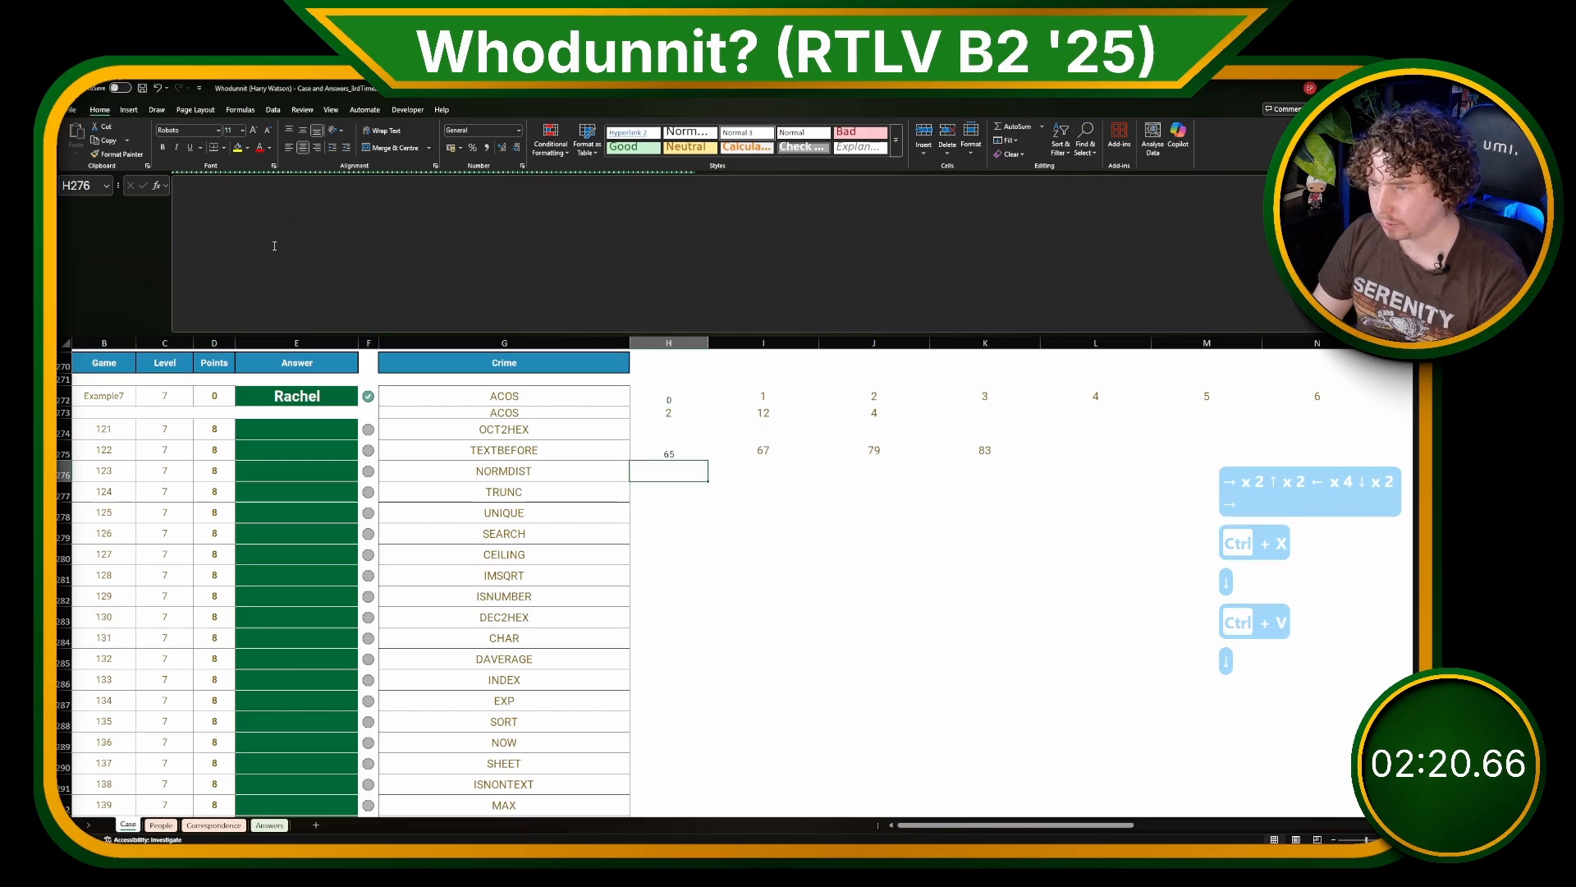
Step: Enter =SEQUENCE(,COLUMNS(H275#),0,3) in H276 to list shifts in steps of 3 beneath the letter codes
{"action": "key", "text": "Down"}
{"action": "type", "text": "=SEQUEWNCE"}
{"action": "key", "text": "shift+BackSpace"}
{"action": "key", "text": "shift+BackSpace"}
{"action": "key", "text": "shift+BackSpace"}
{"action": "key", "text": "shift+BackSpace"}
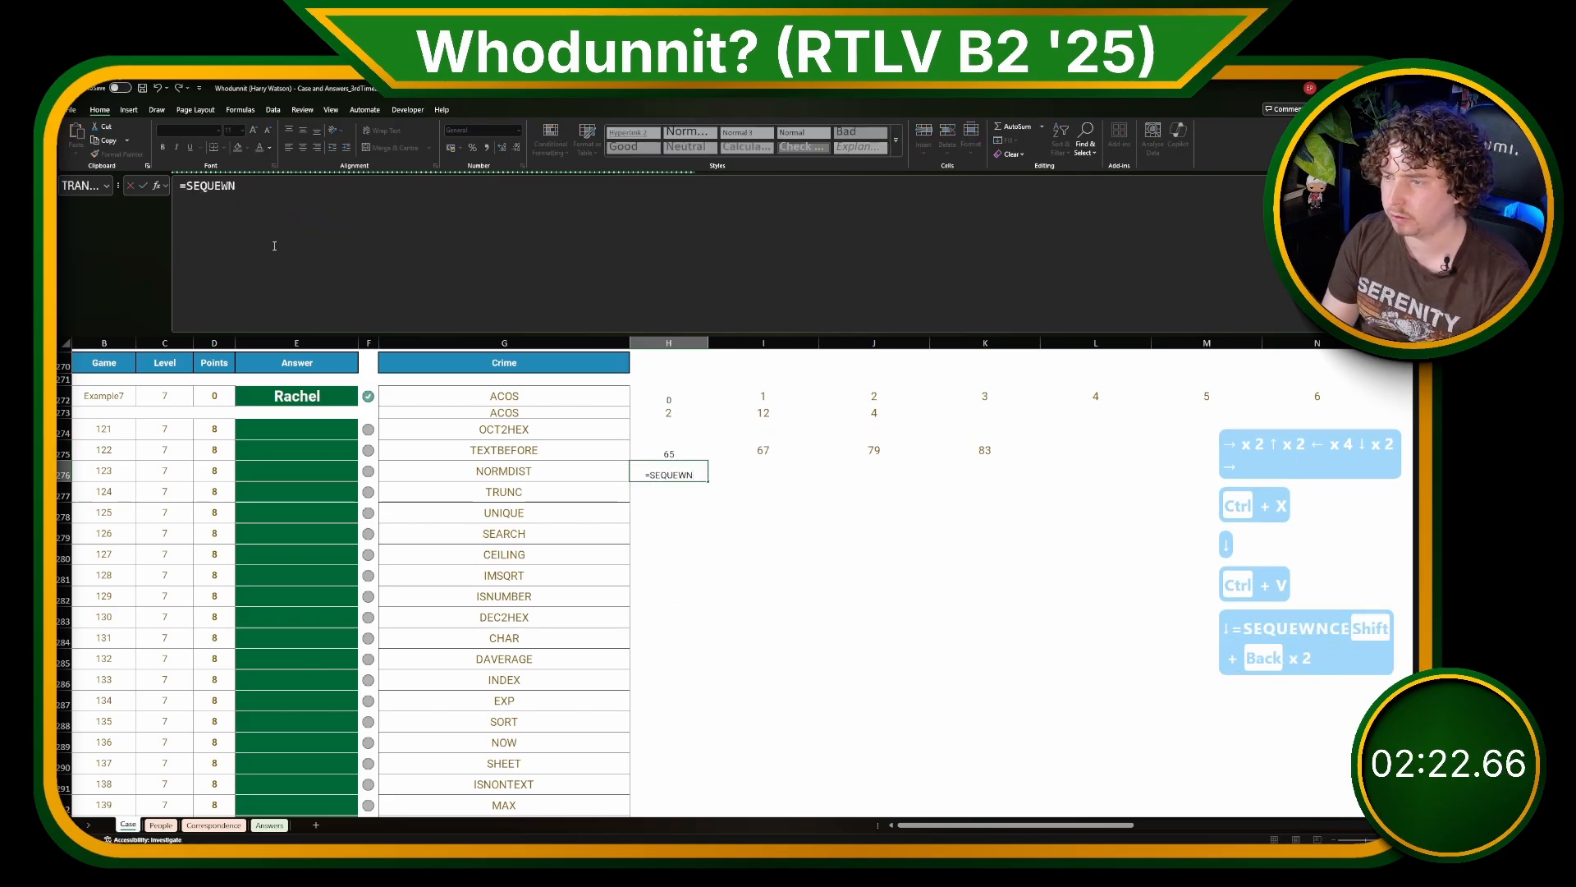
{"action": "type", "text": "E"}
{"action": "key", "text": "shift+BackSpace"}
{"action": "type", "text": "NCE(,"}
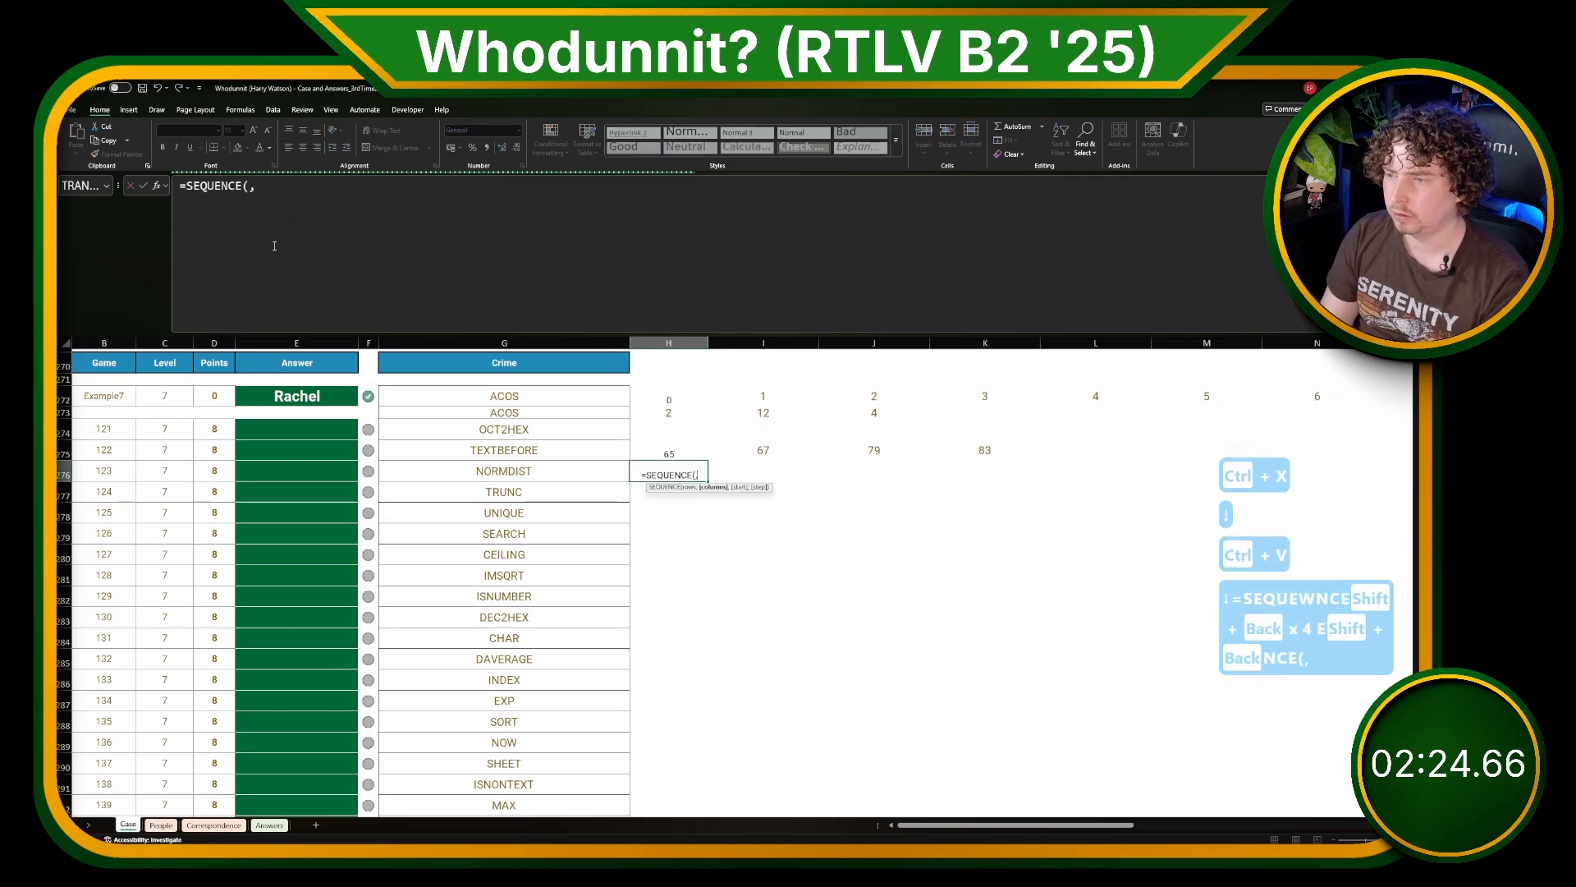
{"action": "type", "text": "COLUMBS("}
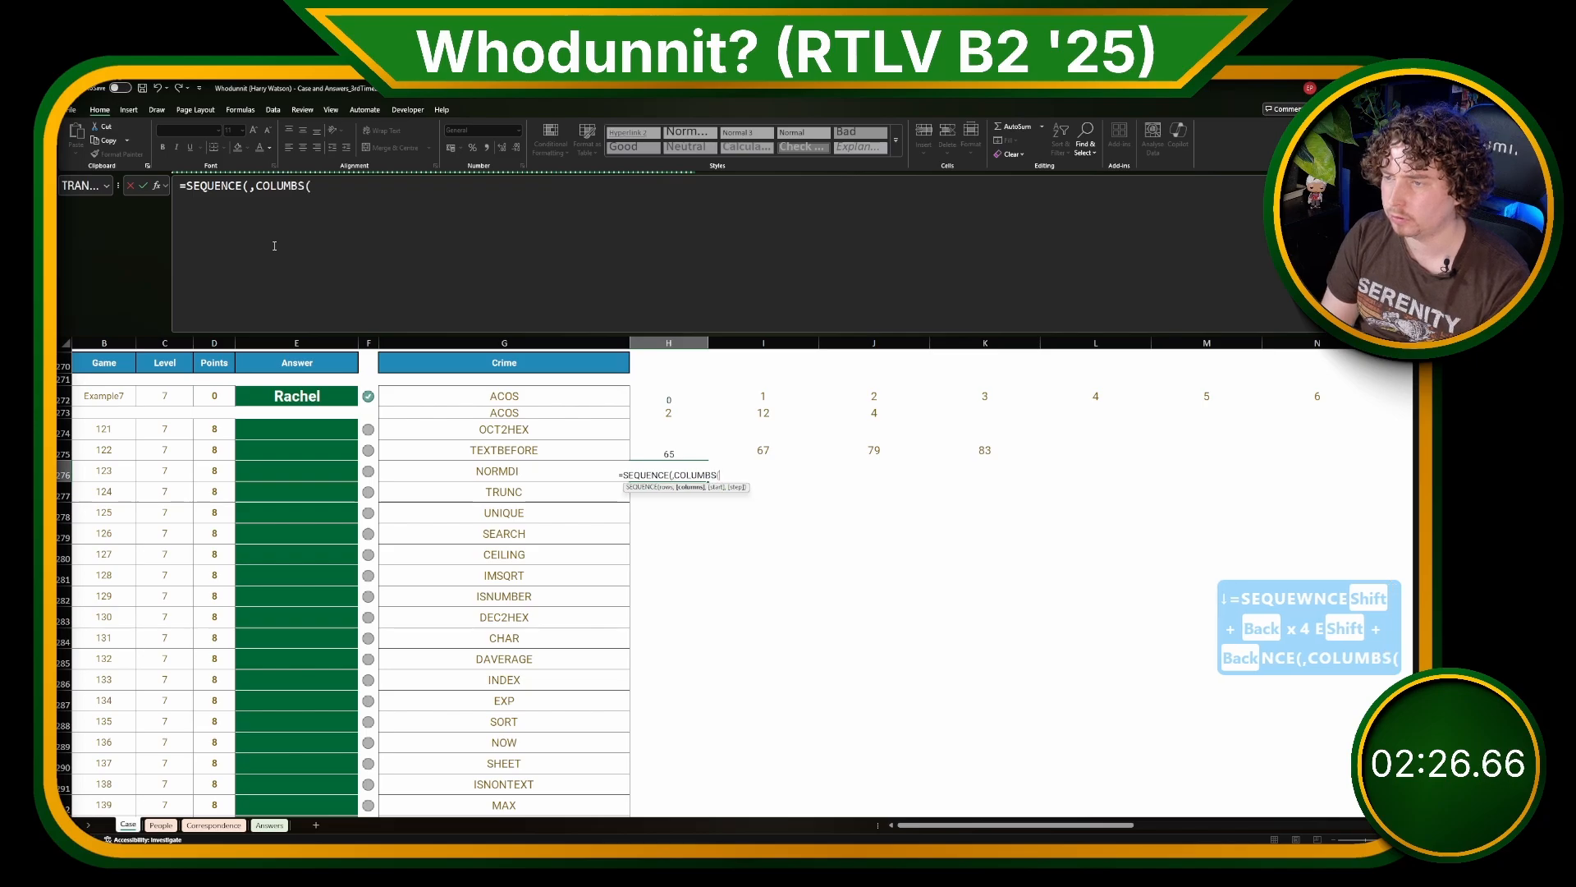
{"action": "key", "text": "BackSpace"}
{"action": "key", "text": "BackSpace"}
{"action": "key", "text": "BackSpace"}
{"action": "type", "text": "NS("}
{"action": "key", "text": "Up"}
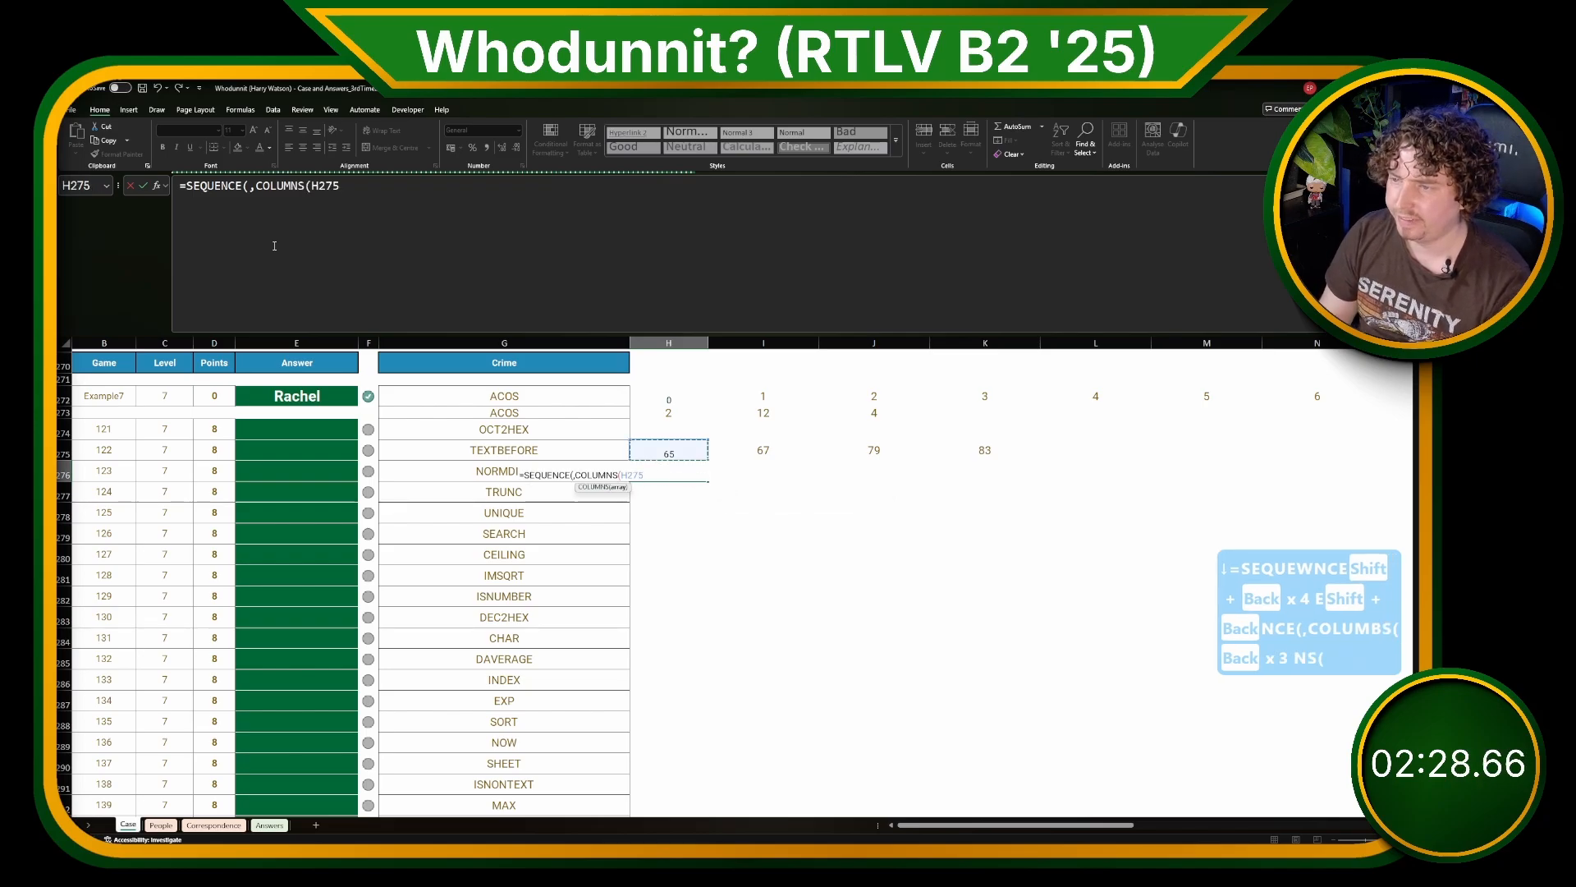
{"action": "type", "text": "),"}
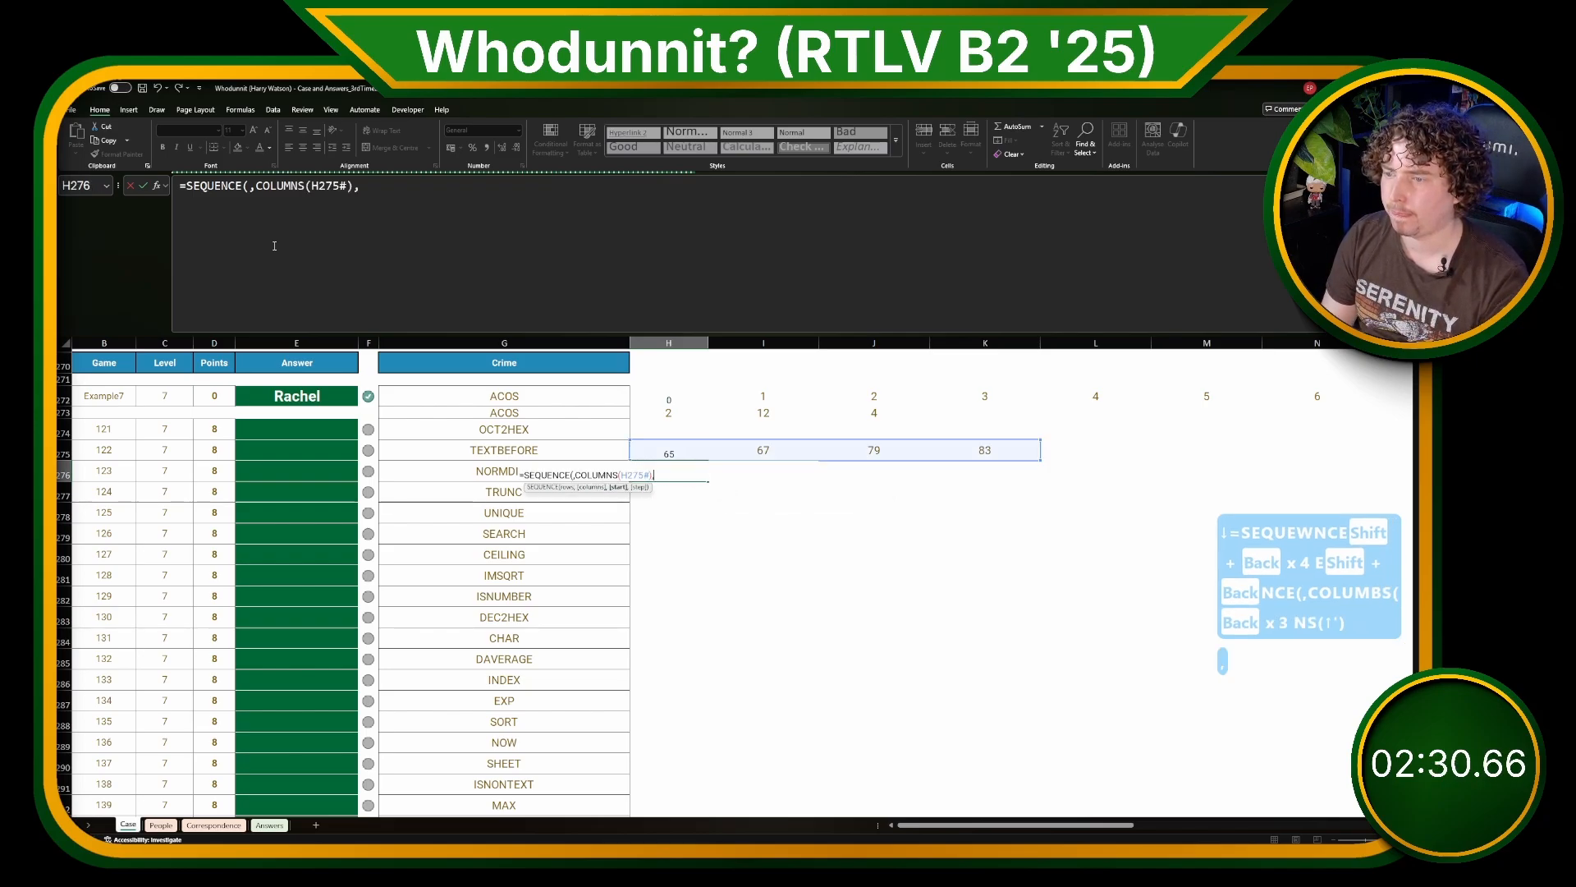
{"action": "type", "text": "-"}
{"action": "key", "text": "BackSpace"}
{"action": "type", "text": "0,m"}
{"action": "key", "text": "BackSpace"}
{"action": "type", "text": "4"}
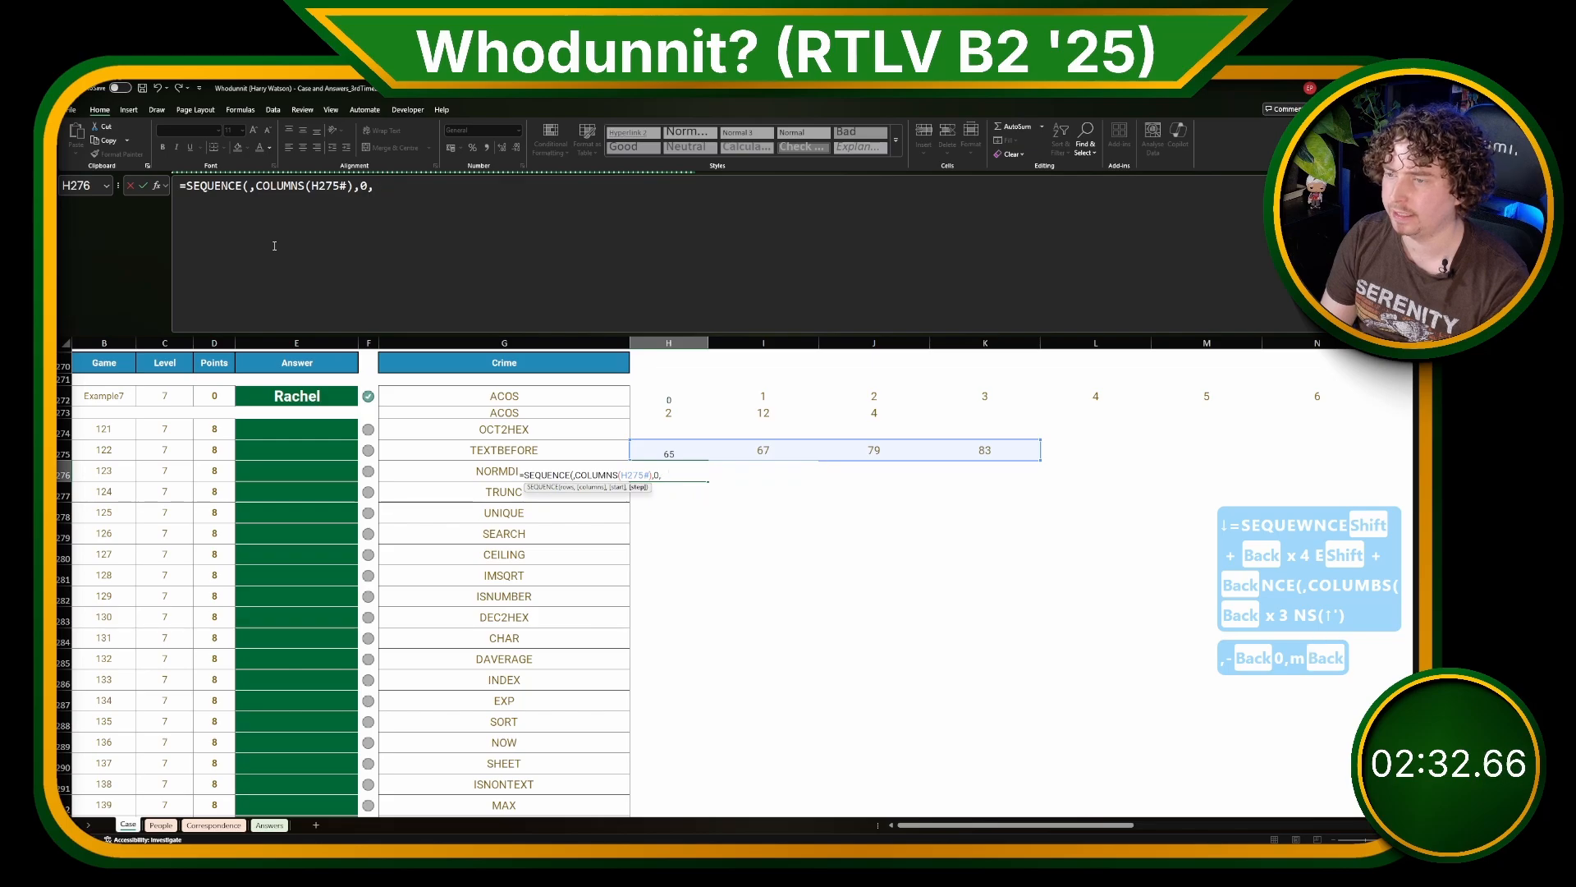
{"action": "key", "text": "BackSpace"}
{"action": "type", "text": "3)"}
{"action": "key", "text": "Return"}
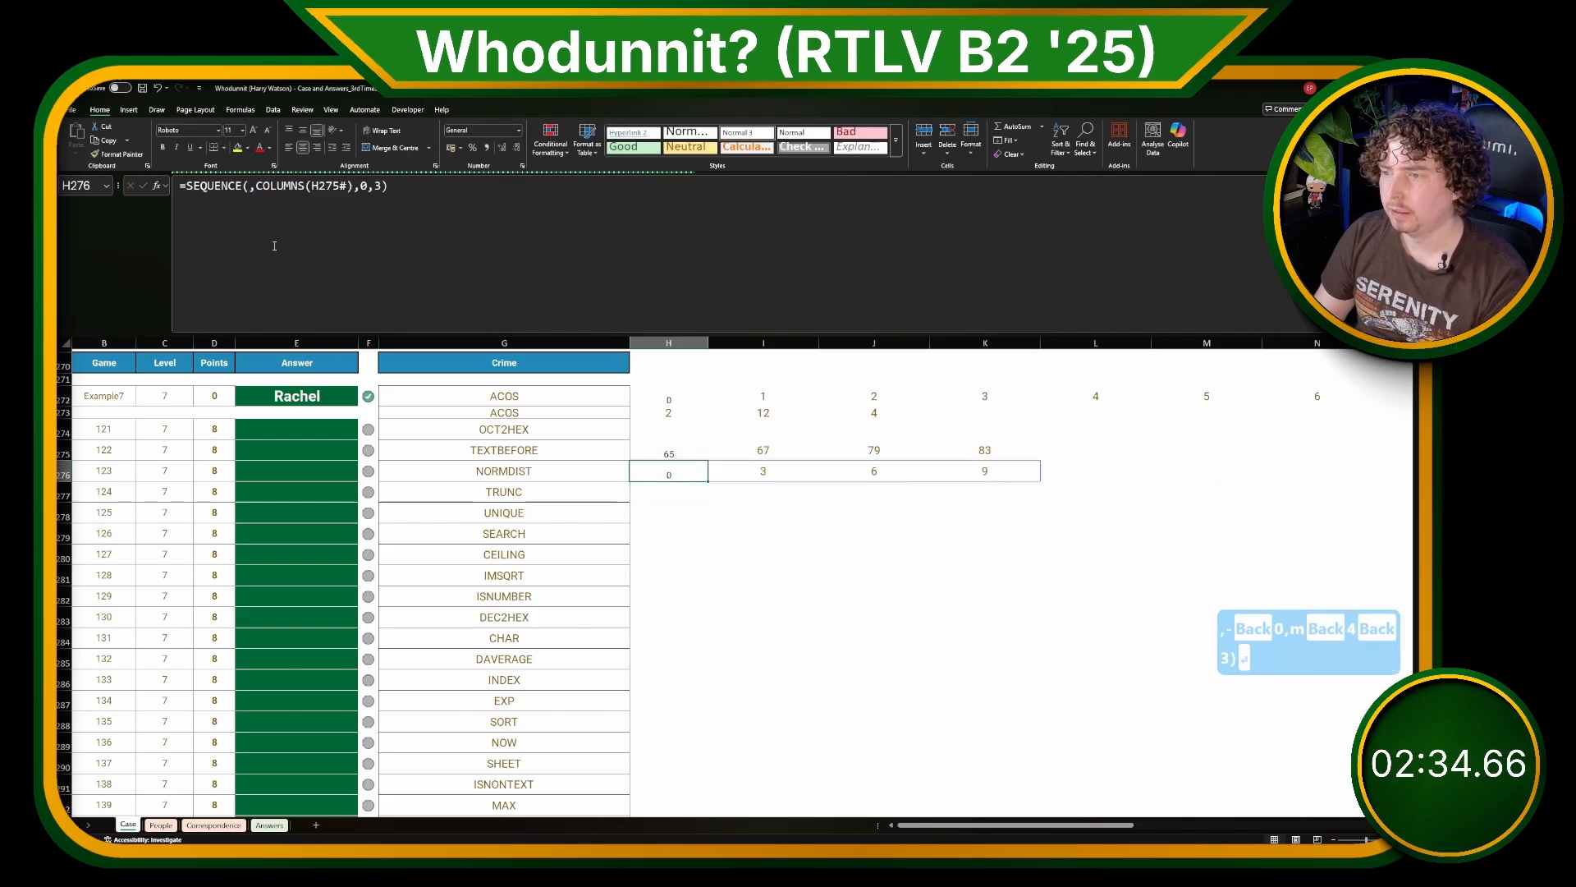
{"action": "left_click", "coordinate": [763, 476]}
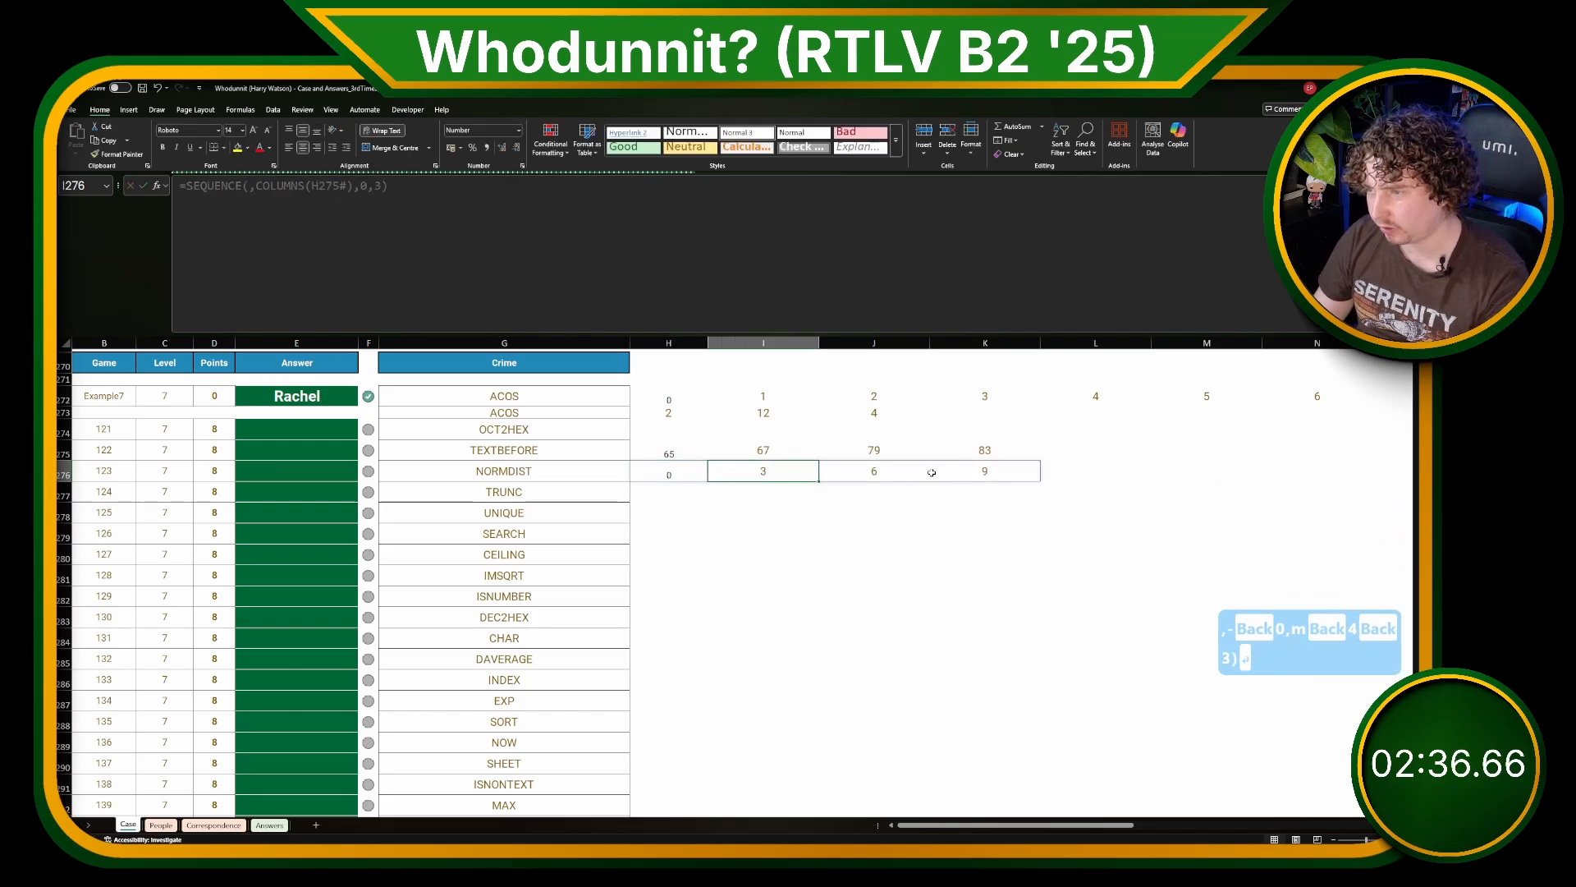
{"action": "left_click", "coordinate": [896, 470]}
Step: Enter =H275#+H276# in H277 to add the shifts to the letter codes
{"action": "left_click", "coordinate": [699, 490]}
{"action": "type", "text": "="}
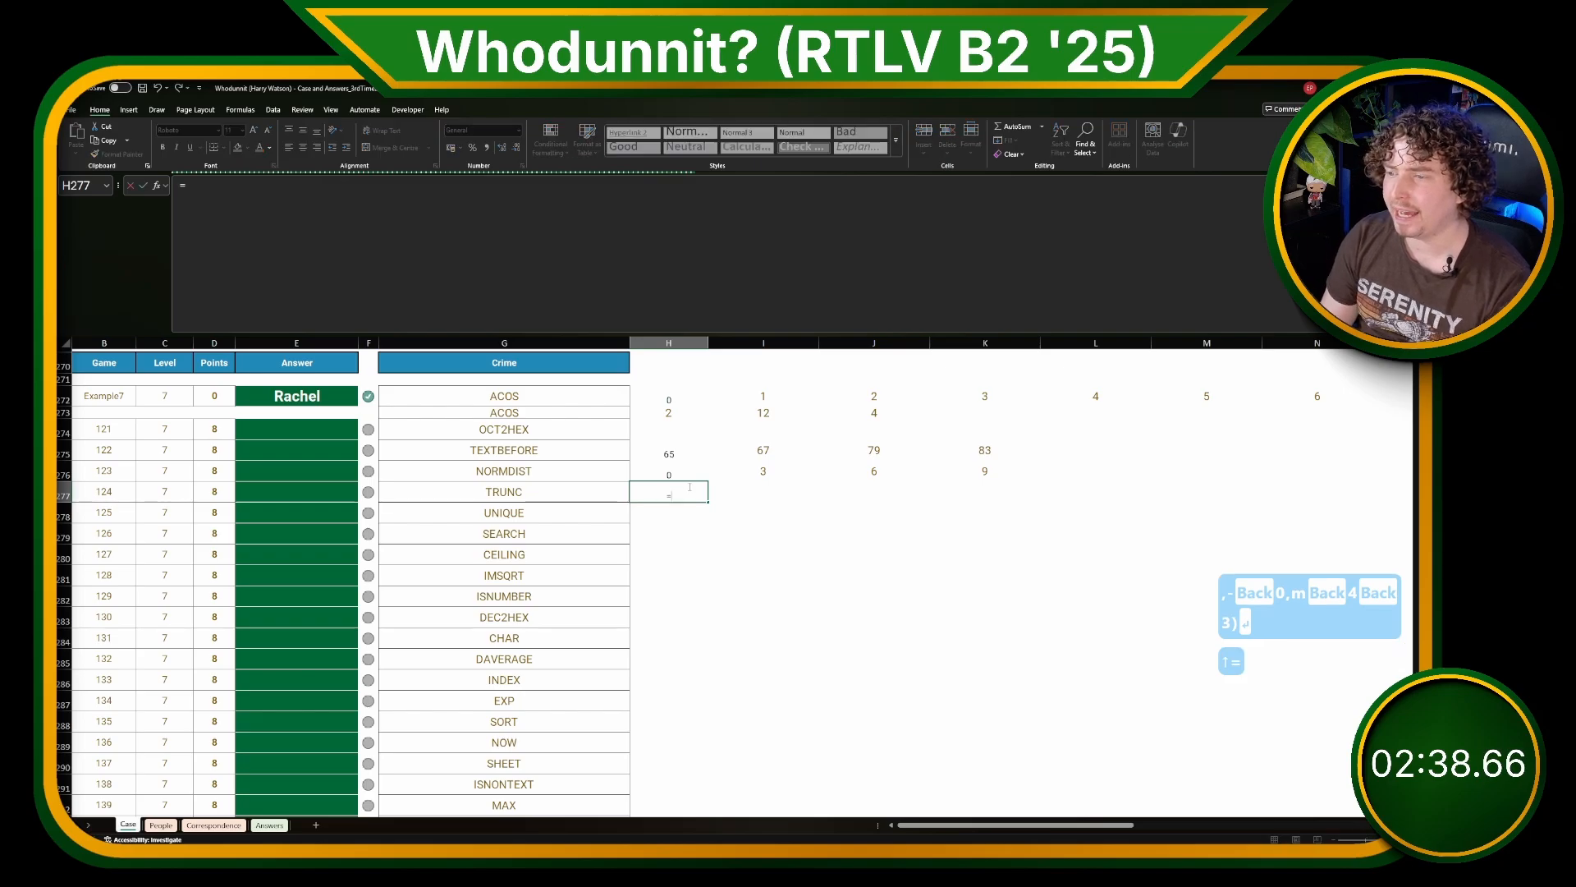
{"action": "key", "text": "Up"}
{"action": "key", "text": "Up"}
{"action": "type", "text": "#+"}
{"action": "key", "text": "Up"}
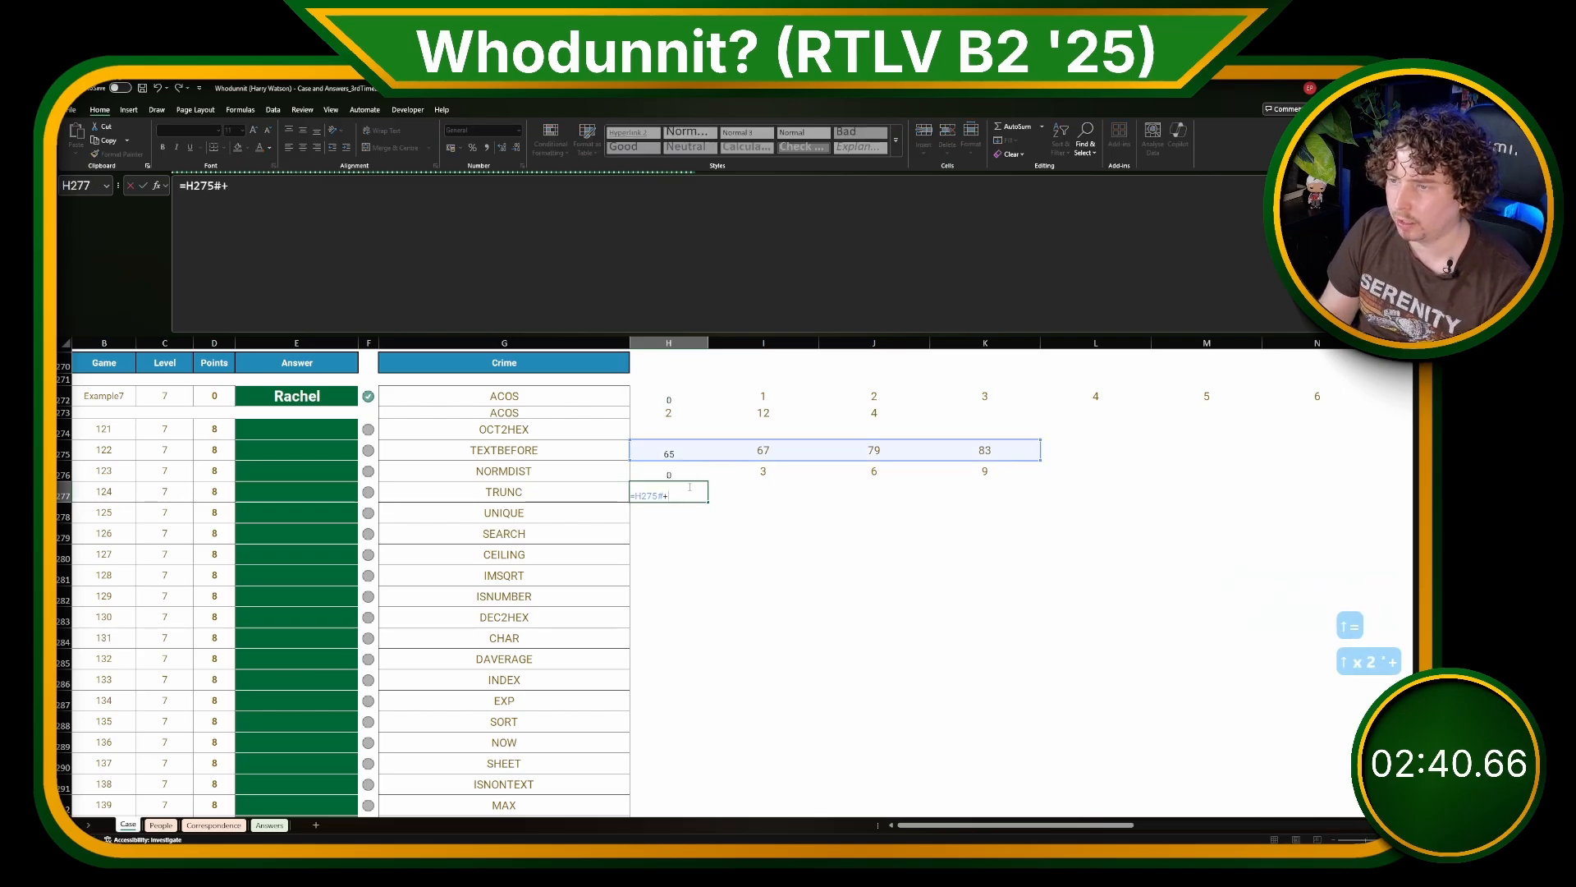
{"action": "type", "text": "#"}
{"action": "key", "text": "Return"}
{"action": "left_click", "coordinate": [689, 487]}
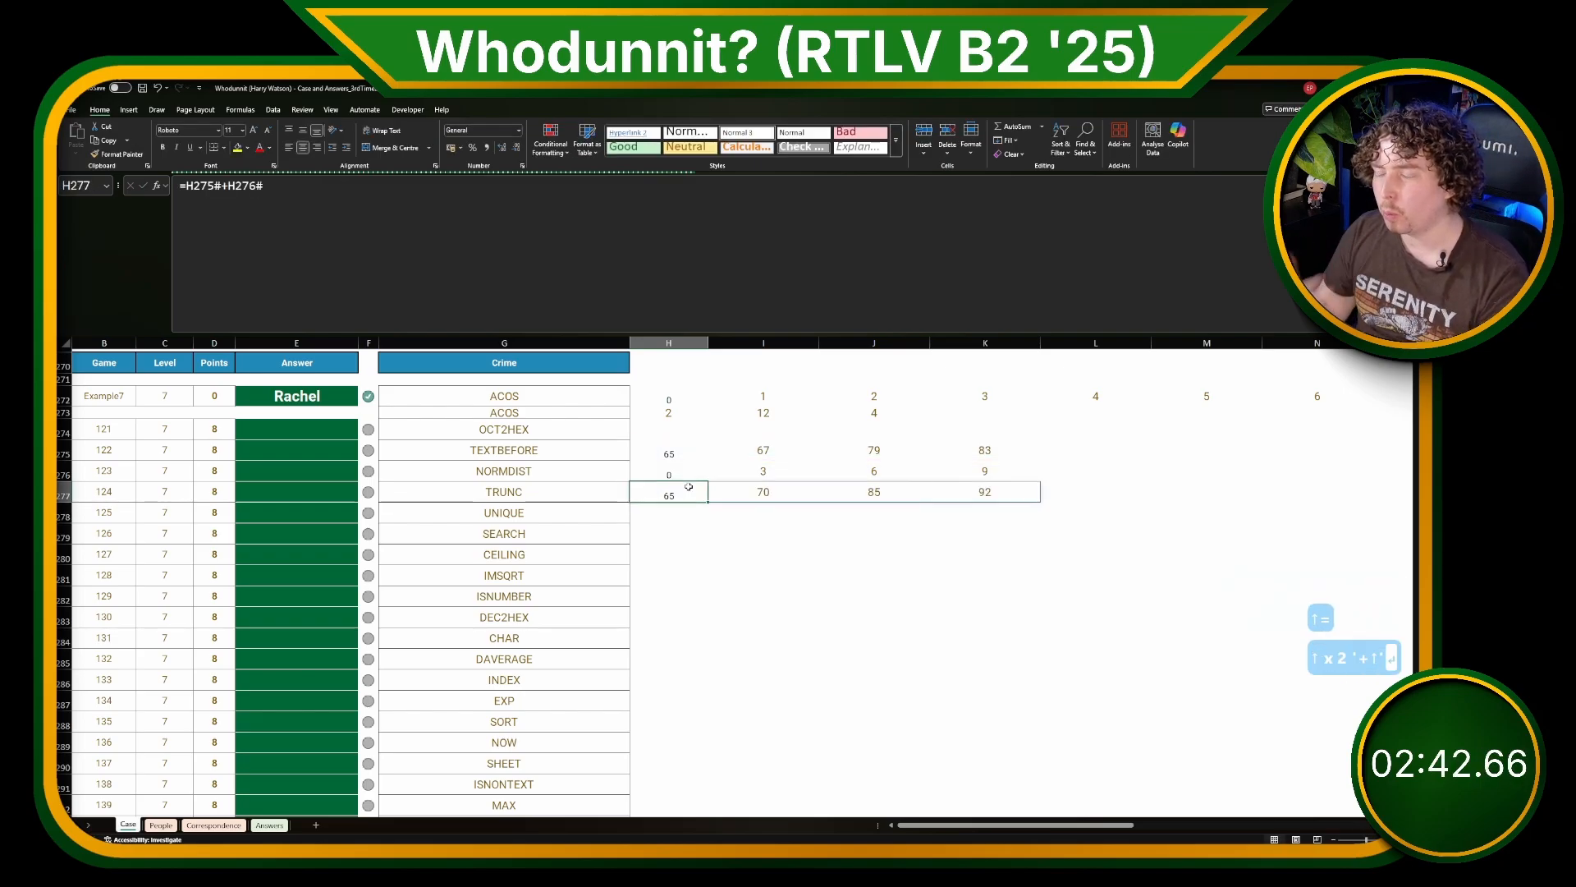
Step: Enter =I277-H277 in H278 to take the difference between the first two shifted codes
{"action": "key", "text": "Down"}
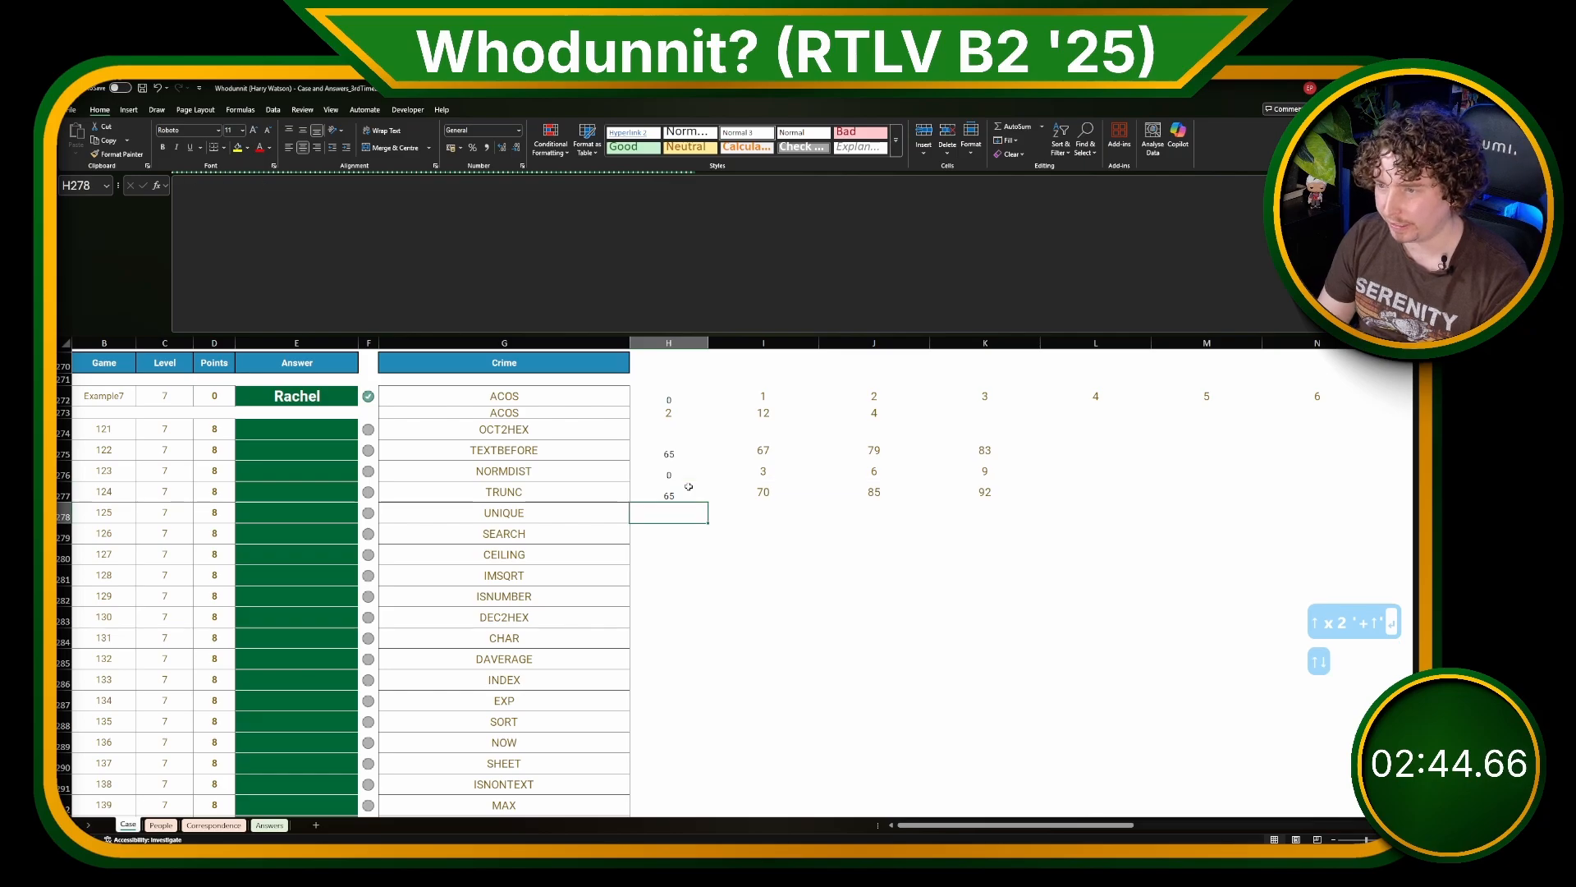
{"action": "type", "text": "="}
{"action": "key", "text": "Up"}
{"action": "key", "text": "Right"}
{"action": "type", "text": "-"}
{"action": "key", "text": "Up"}
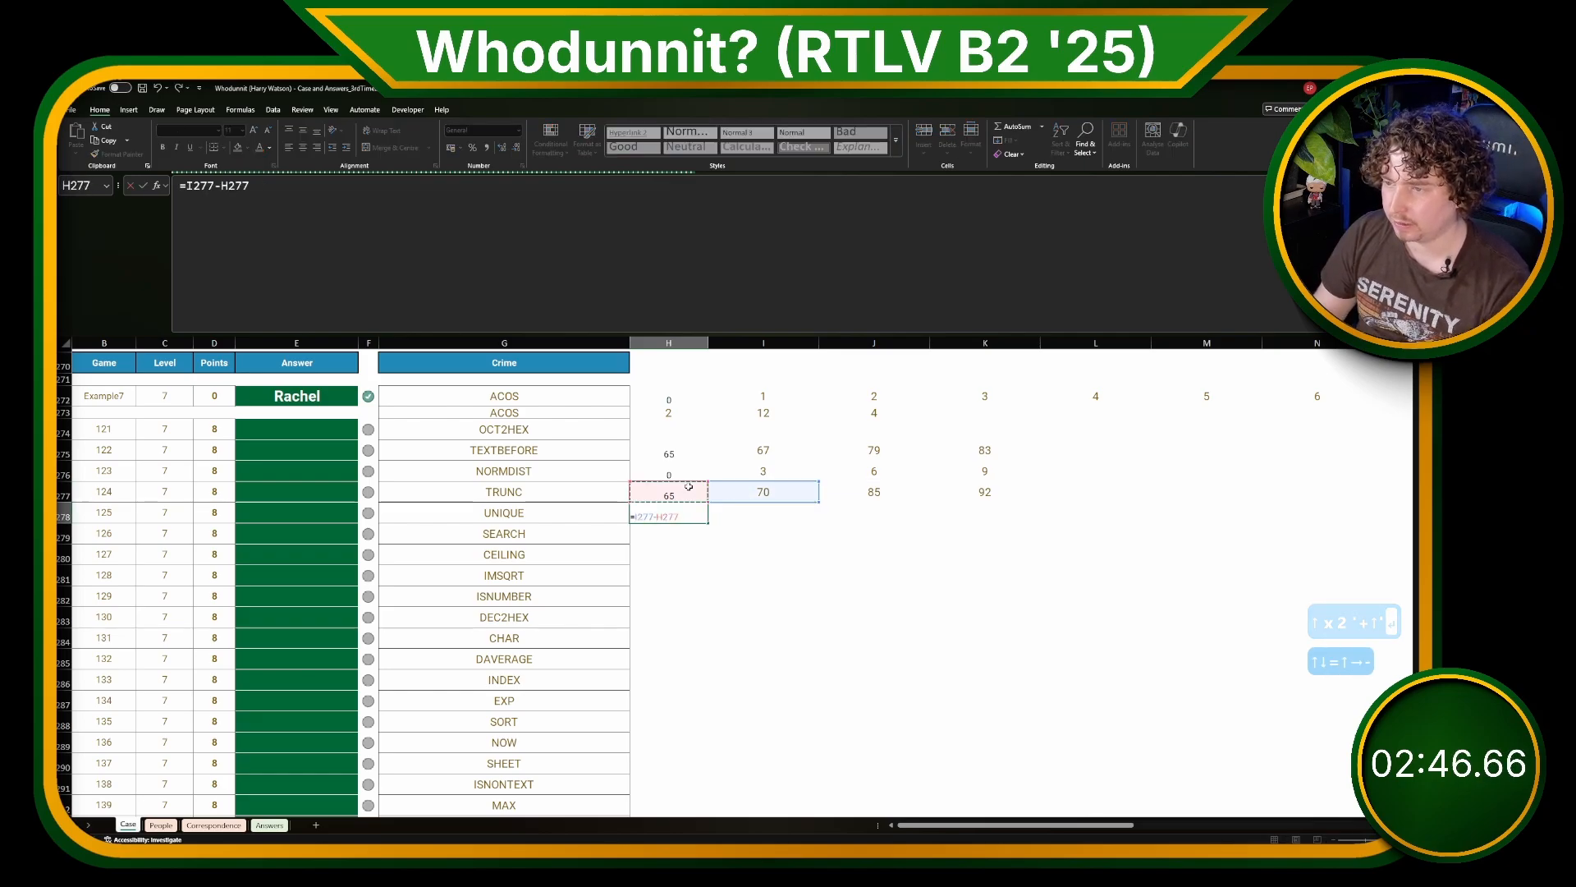
{"action": "key", "text": "Return"}
Step: Copy the H278 difference formula across to I278 and J278
{"action": "key", "text": "Up"}
{"action": "key", "text": "ctrl+c"}
{"action": "left_click", "coordinate": [763, 512]}
{"action": "key", "text": "ctrl+v"}
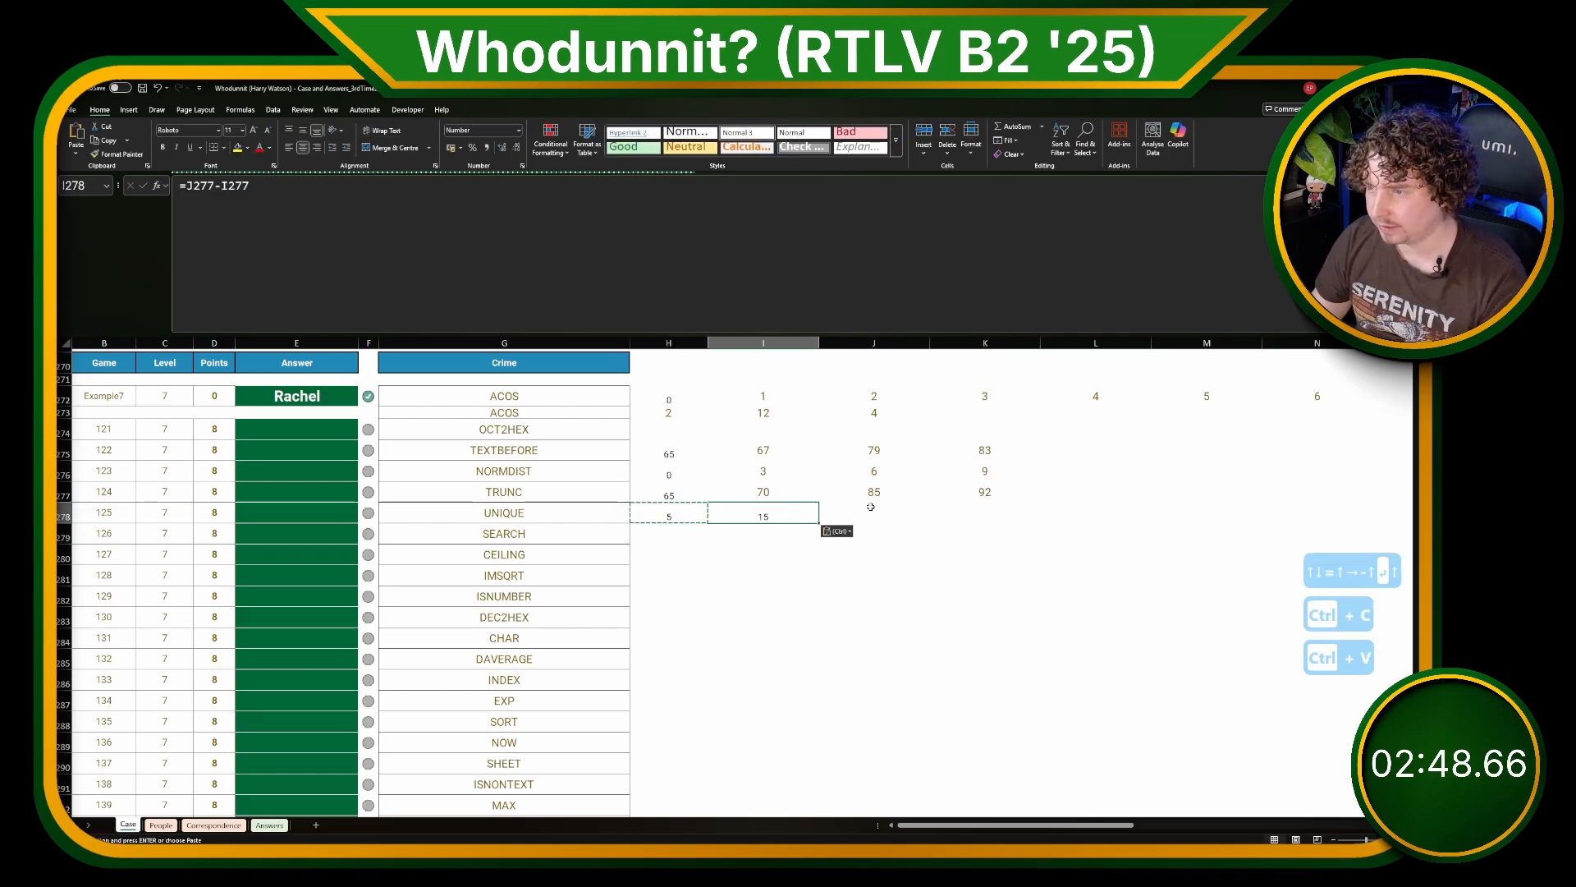
{"action": "left_click", "coordinate": [859, 512]}
{"action": "key", "text": "ctrl+v"}
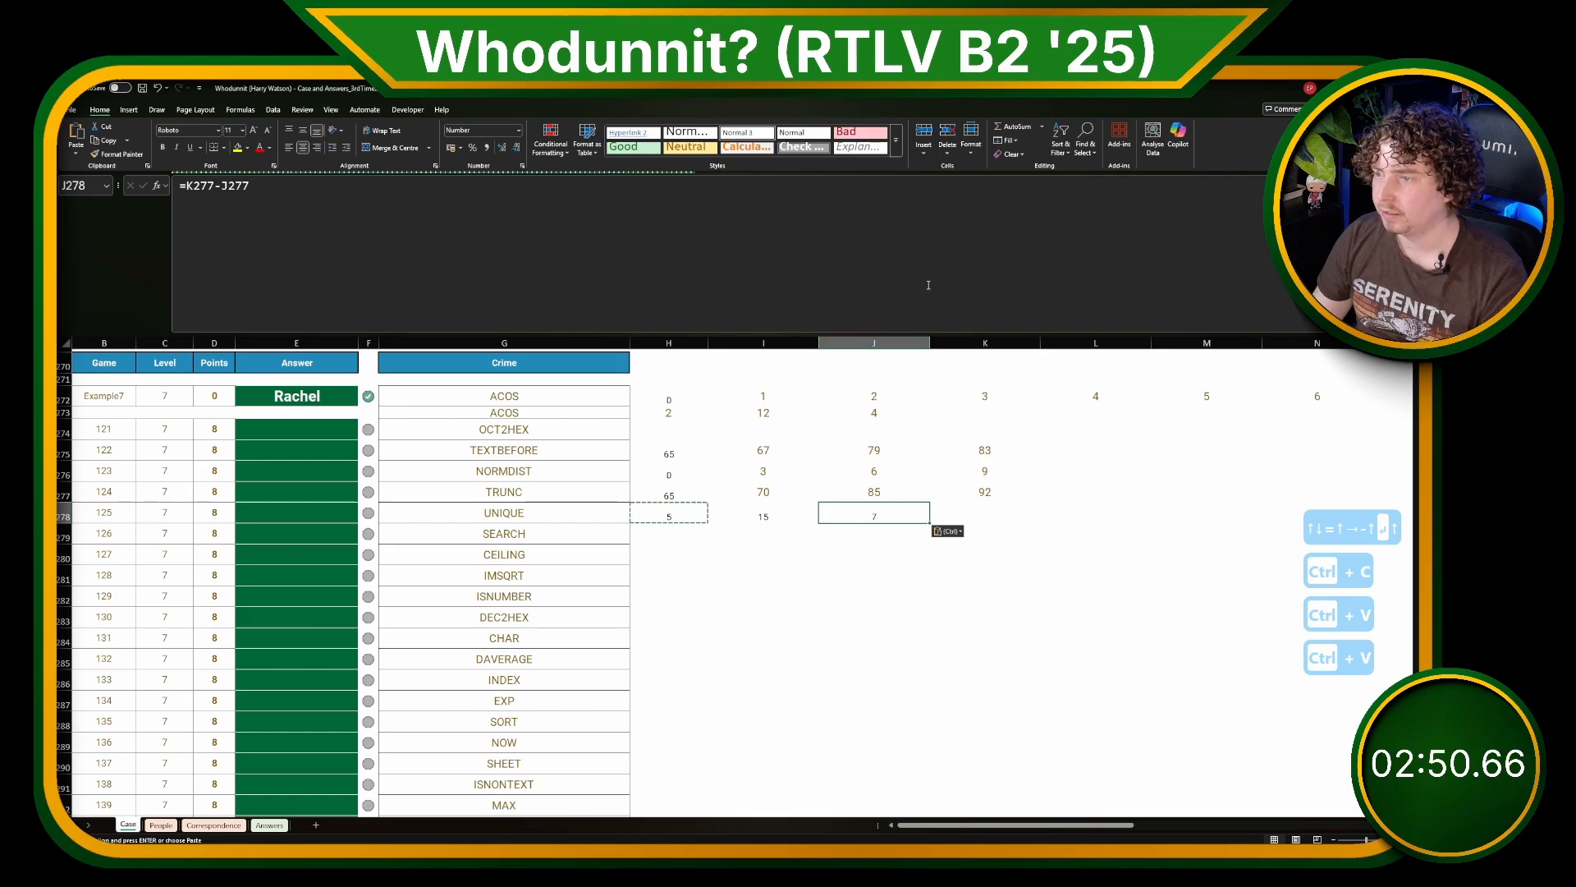
{"action": "key", "text": "Escape"}
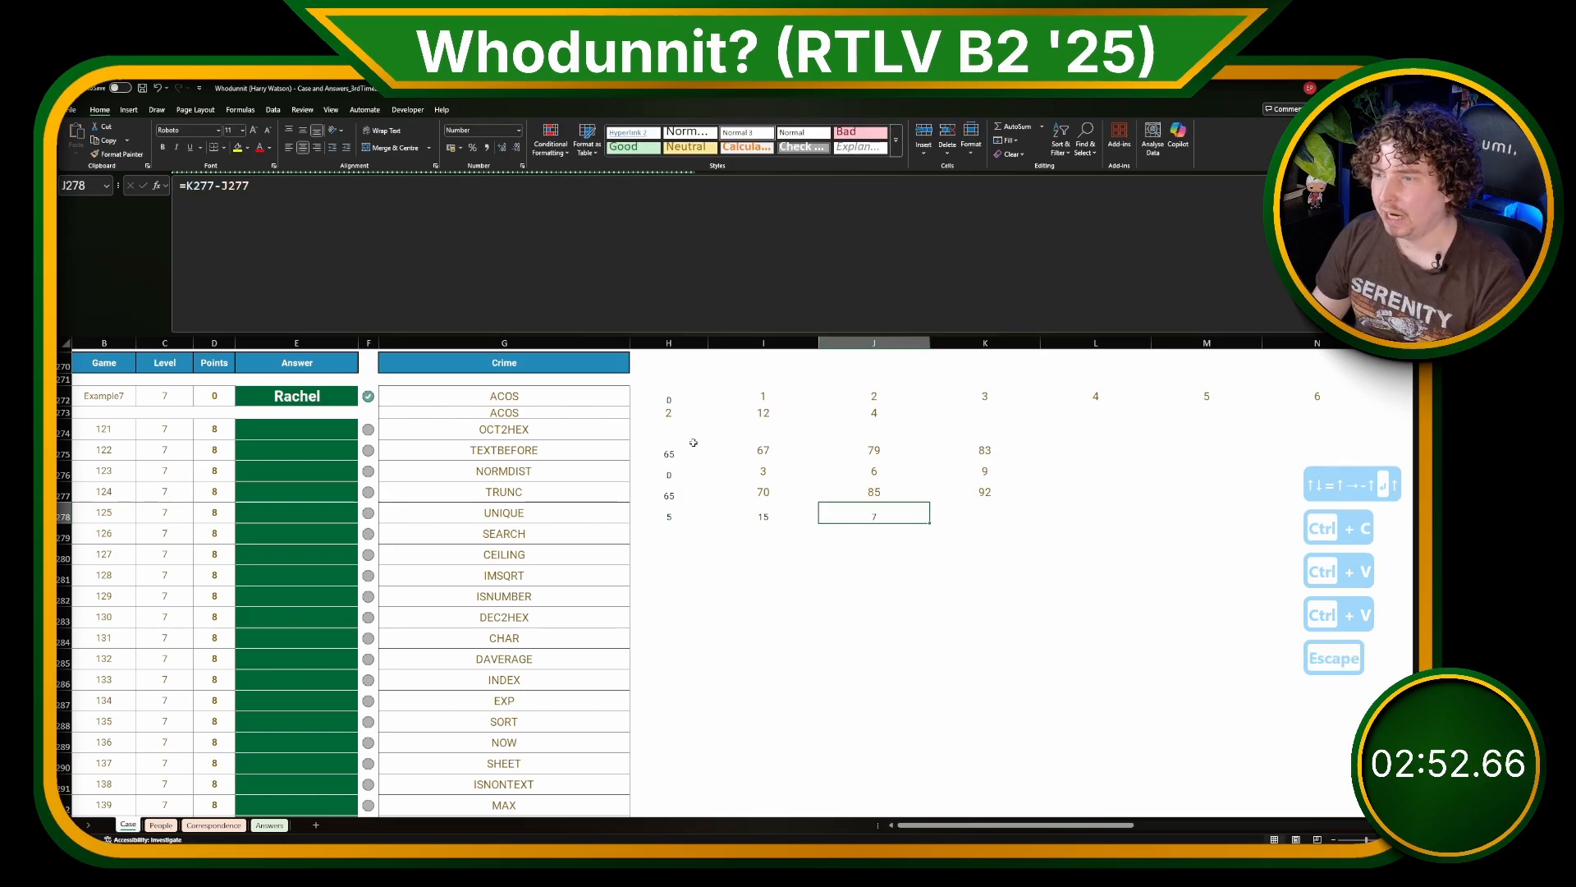
Step: Enter =H278:J278-H273# in H279 to compare the shifted differences with the original ones
{"action": "left_click", "coordinate": [668, 412]}
{"action": "left_click", "coordinate": [683, 533]}
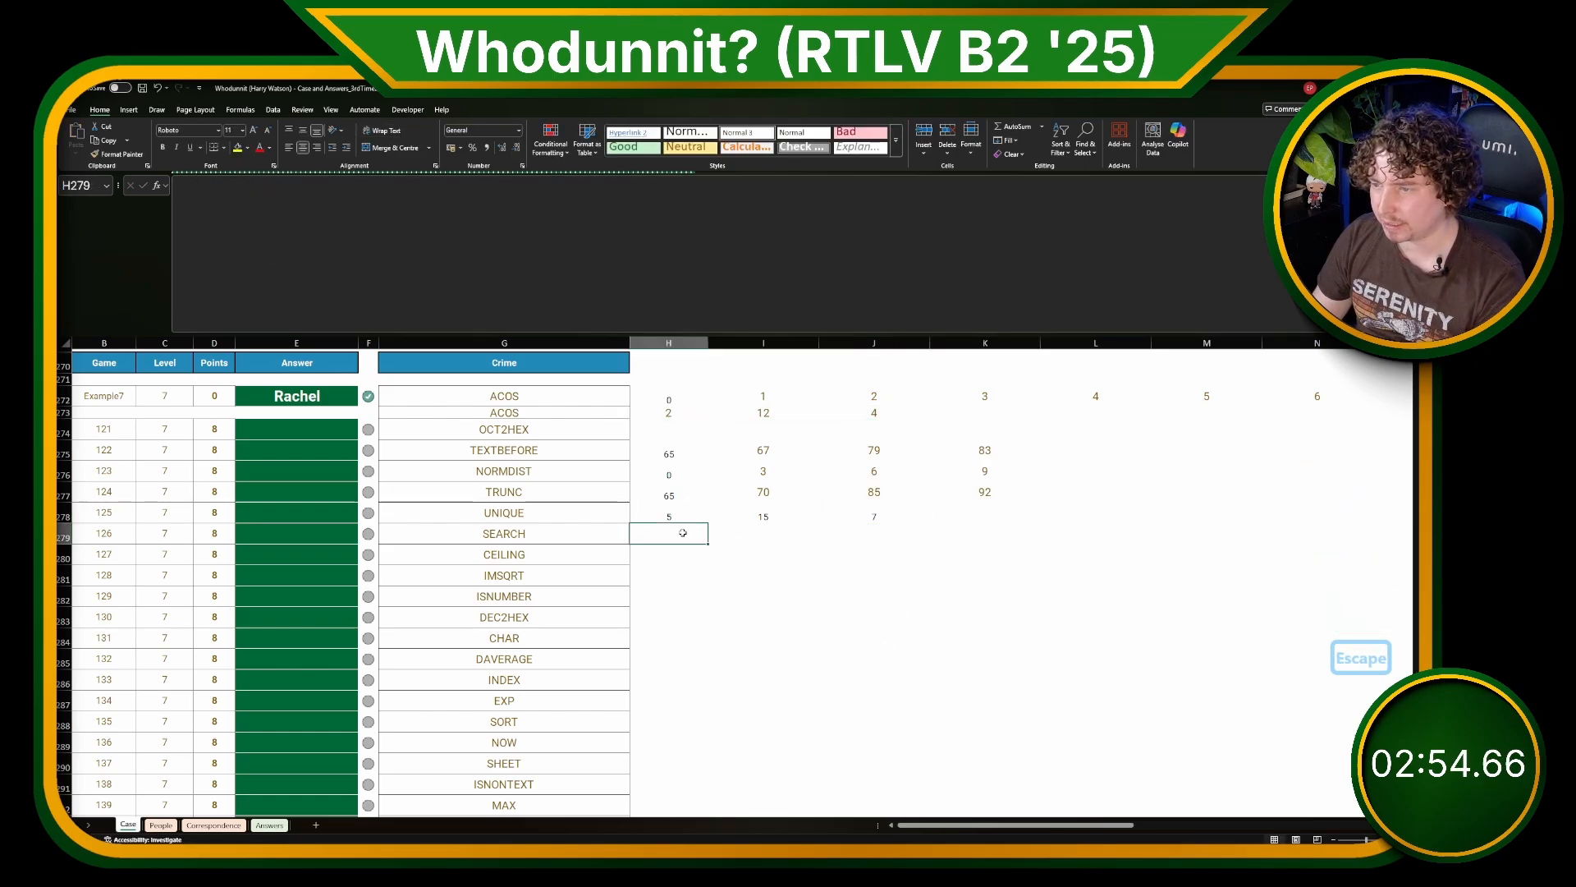
{"action": "type", "text": "="}
{"action": "left_click_drag", "start_coordinate": [673, 514], "coordinate": [865, 514]}
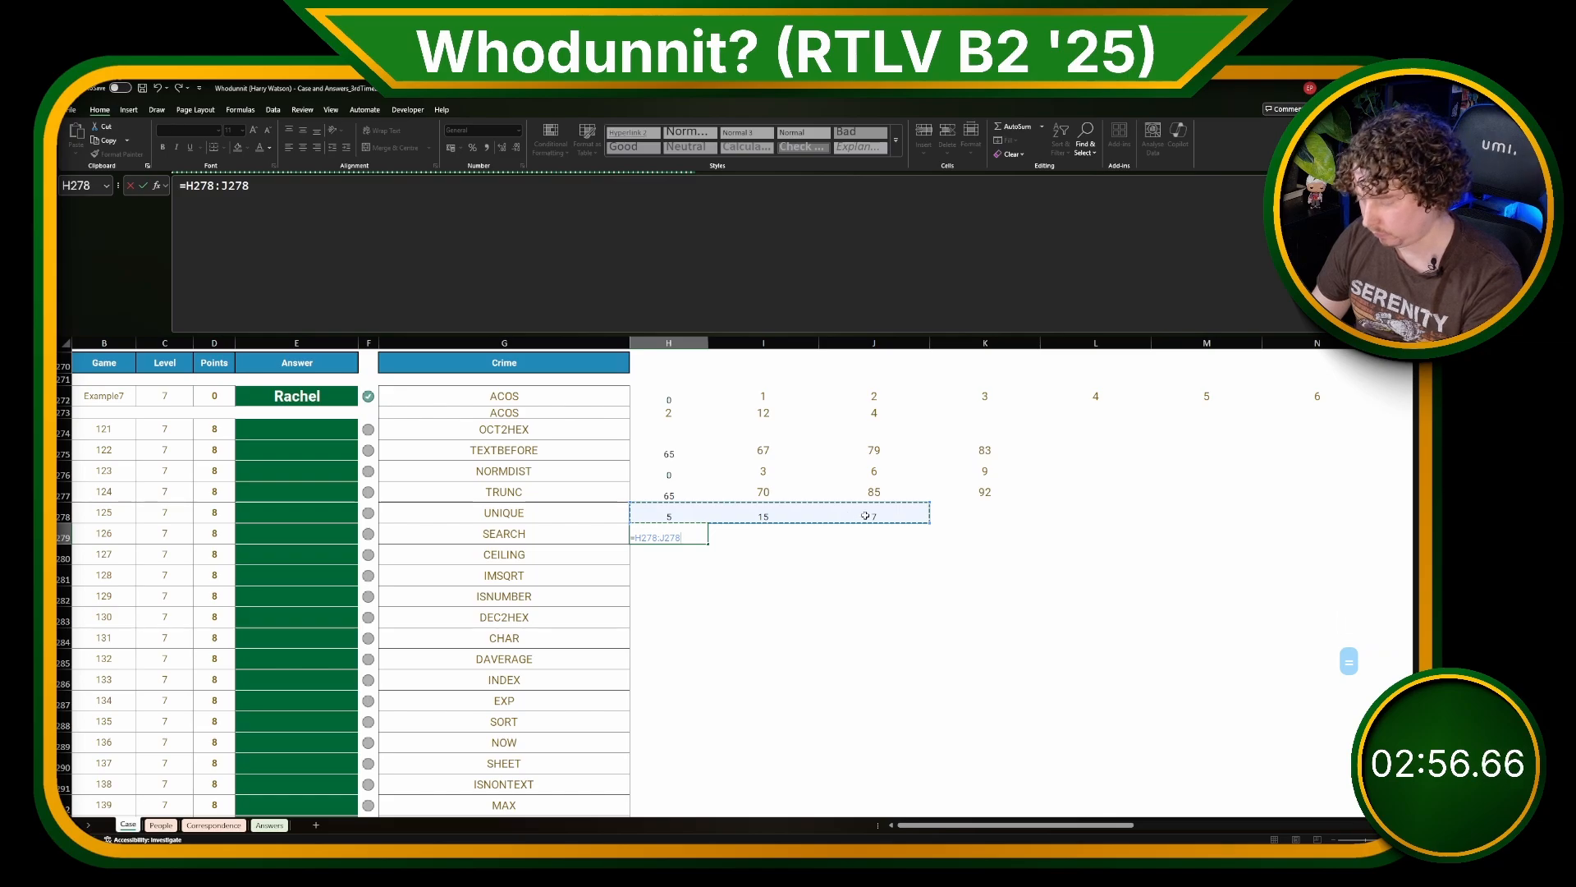
{"action": "type", "text": "-"}
{"action": "left_click_drag", "start_coordinate": [668, 413], "coordinate": [854, 415]}
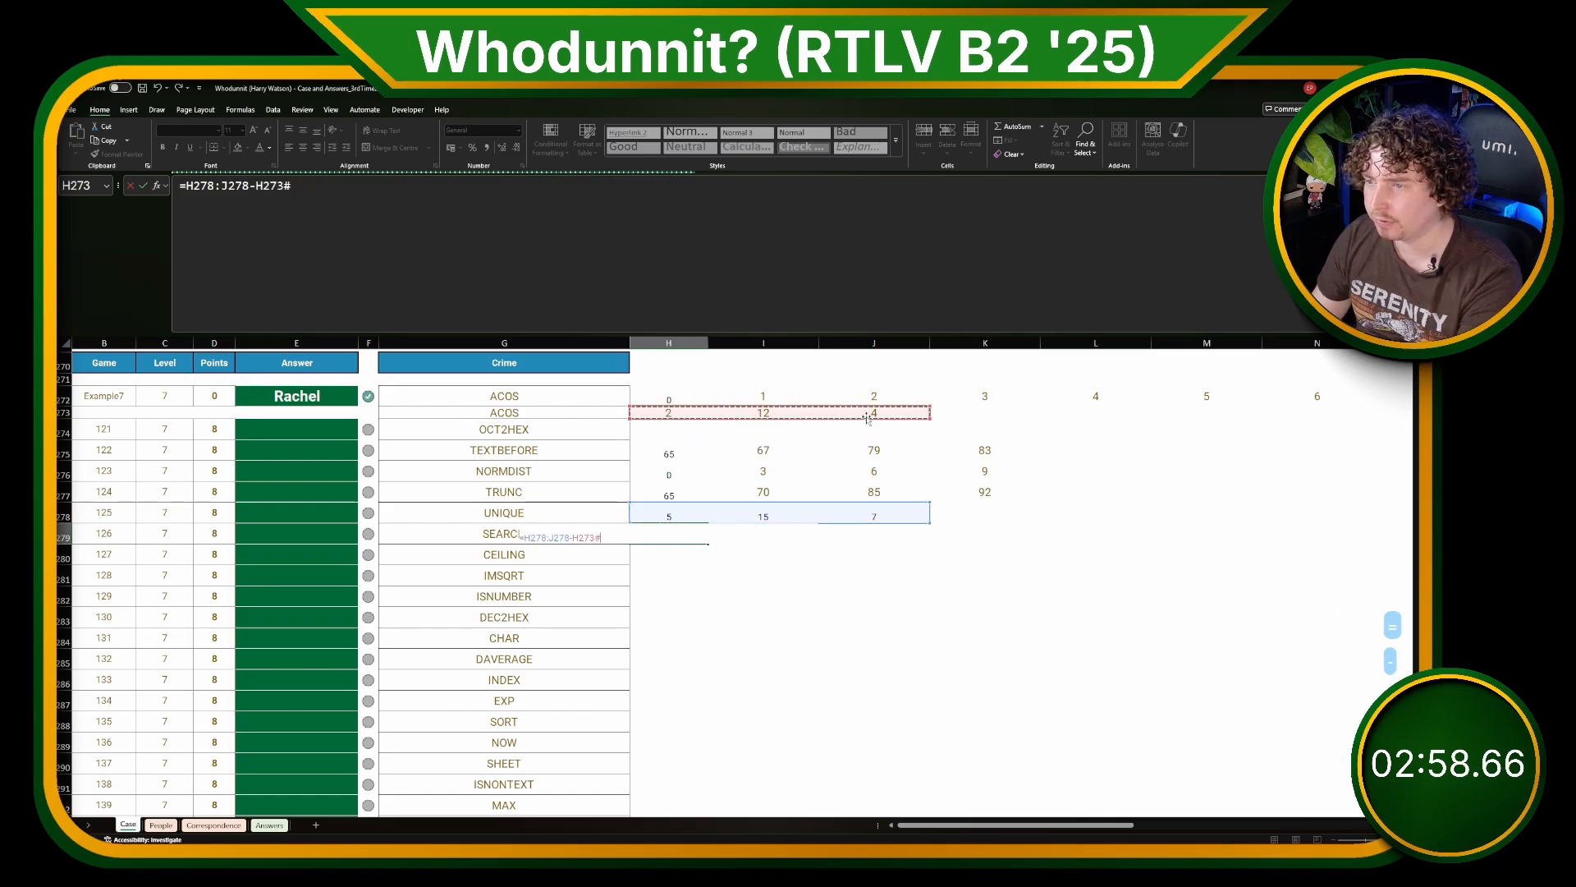
{"action": "key", "text": "Return"}
{"action": "left_click_drag", "start_coordinate": [864, 616], "coordinate": [854, 600]}
{"action": "left_click", "coordinate": [751, 540]}
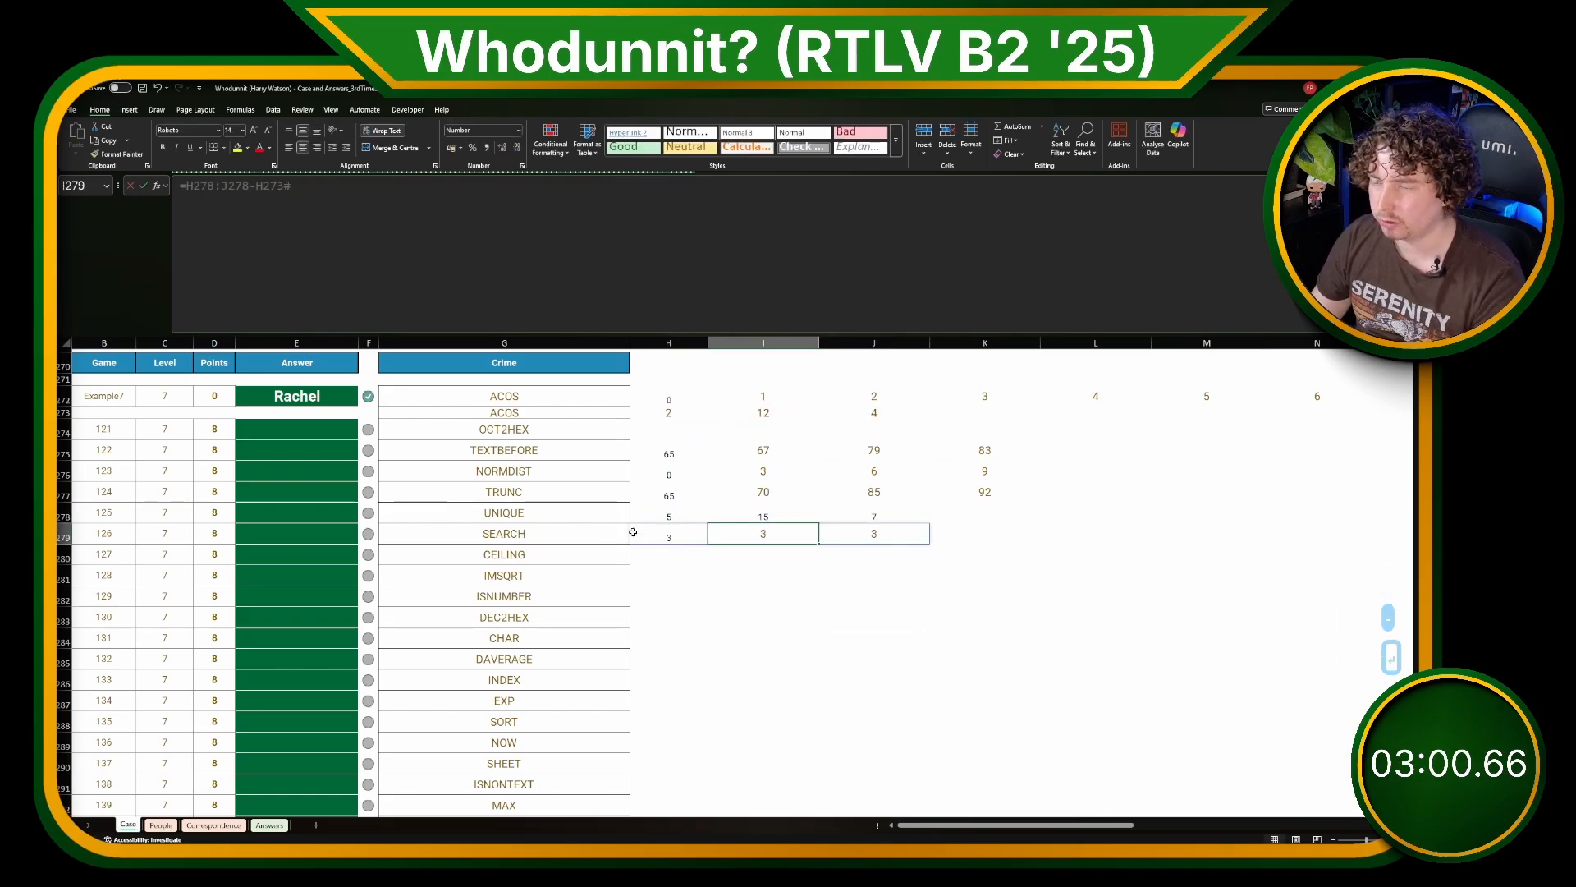
{"action": "left_click", "coordinate": [813, 466]}
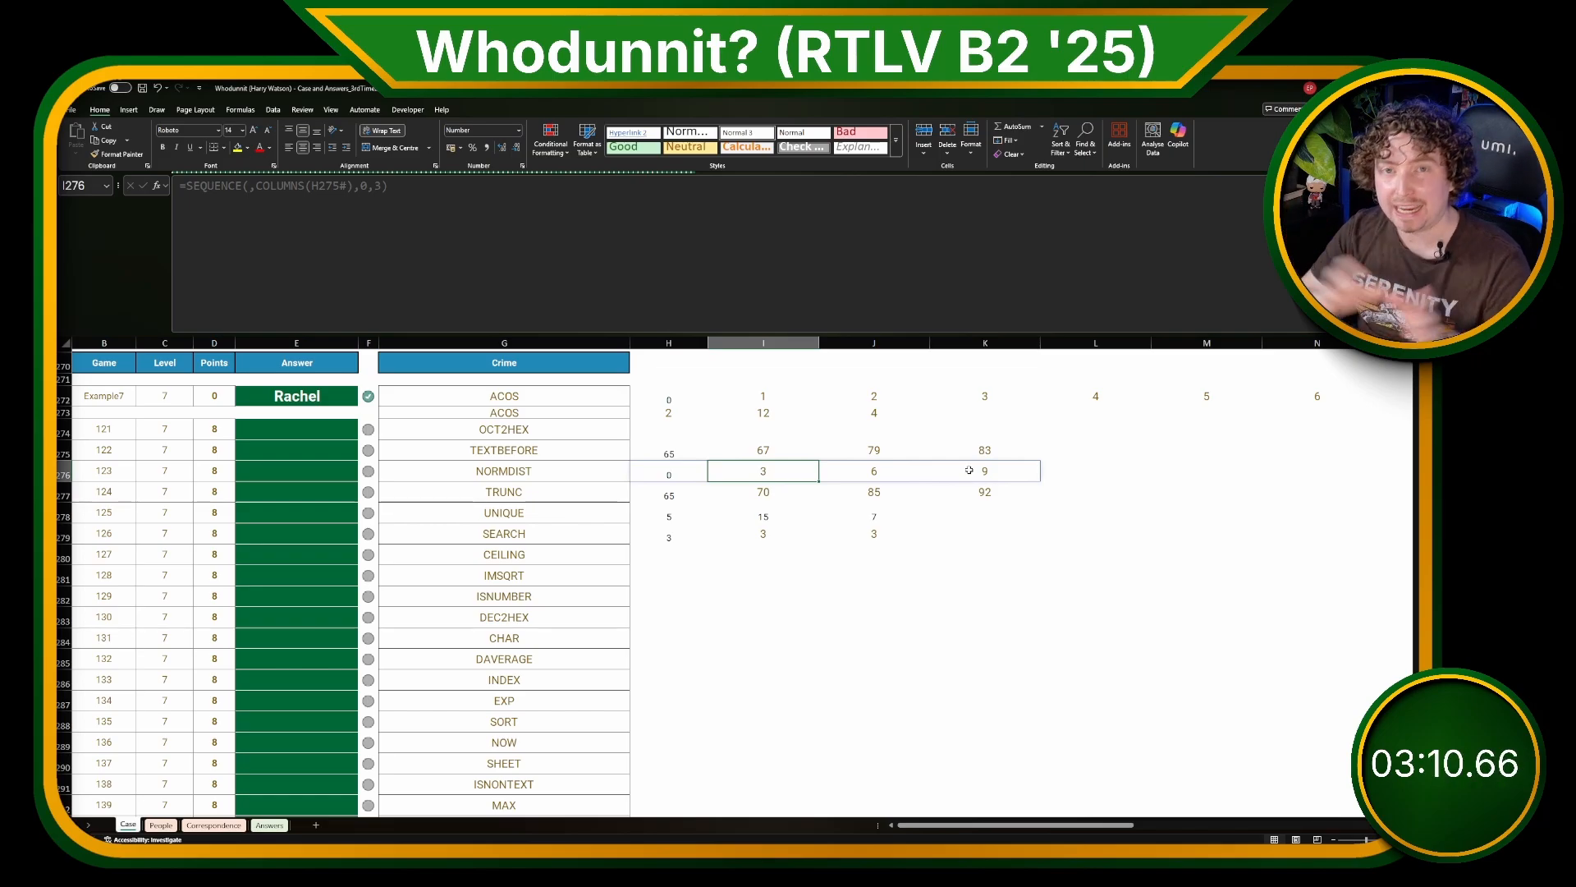
{"action": "left_click_drag", "start_coordinate": [678, 541], "coordinate": [879, 536]}
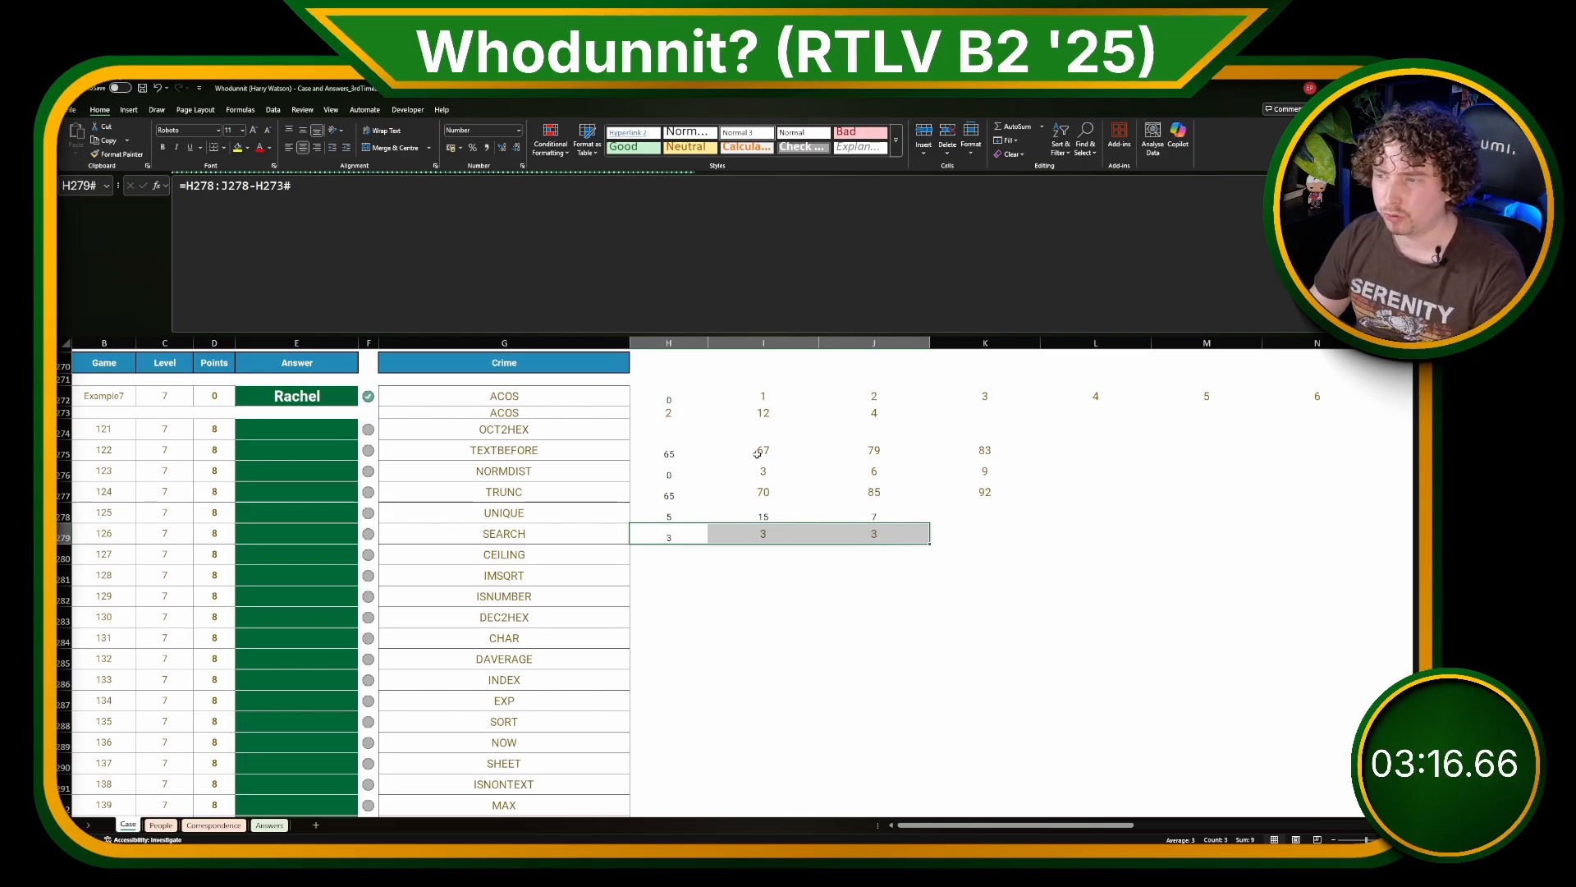
Step: Add a LET variable along_code referring to H$272 on a new line after codes in the H273 formula
{"action": "left_click", "coordinate": [671, 417]}
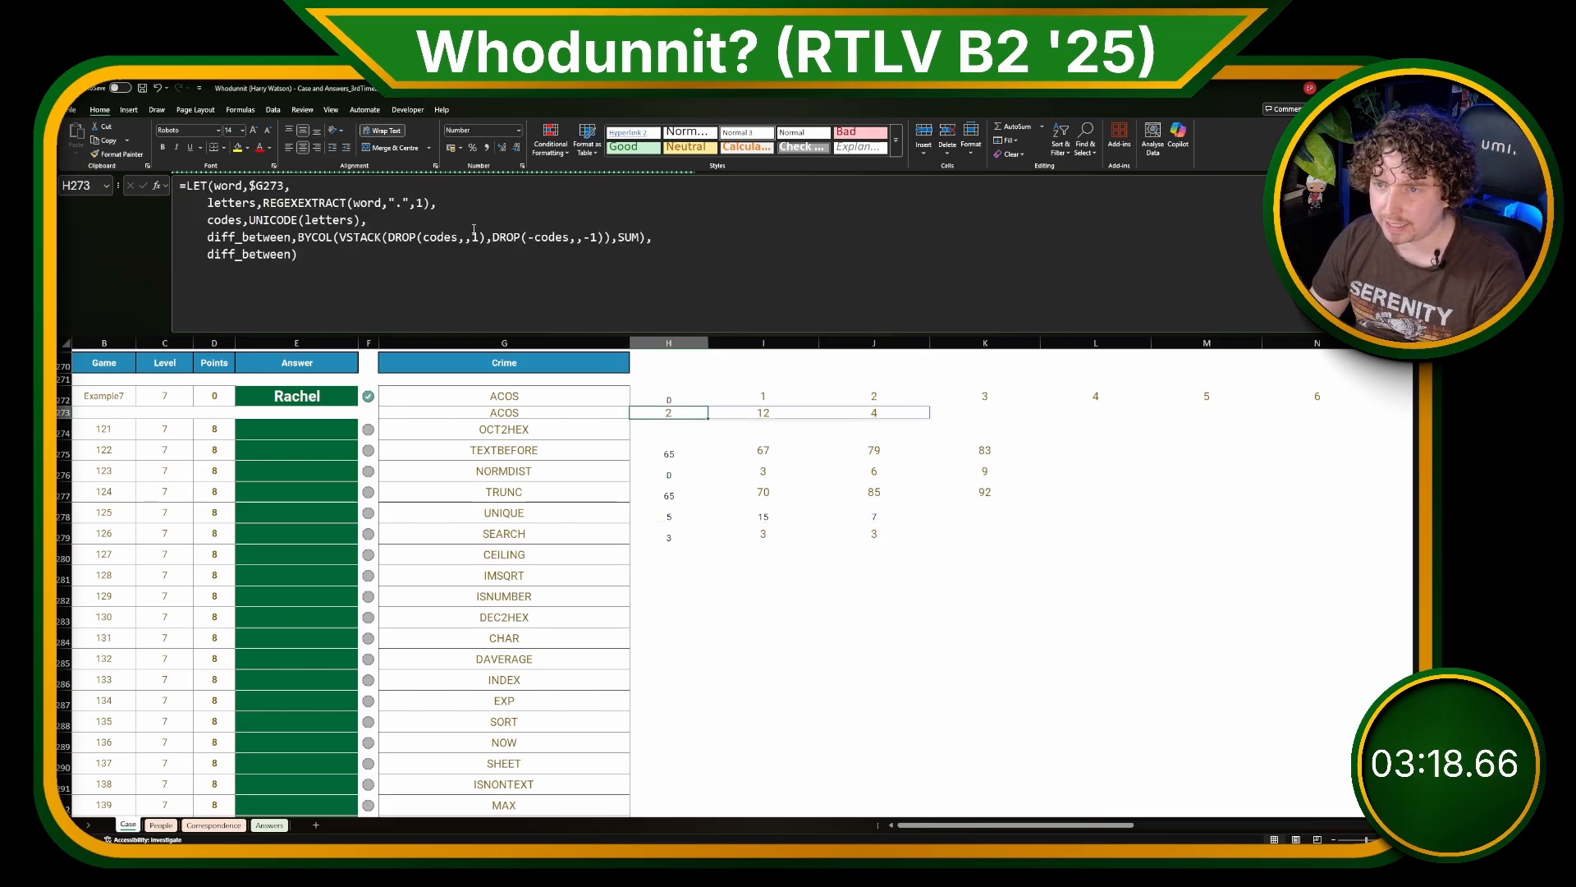
{"action": "left_click", "coordinate": [696, 224]}
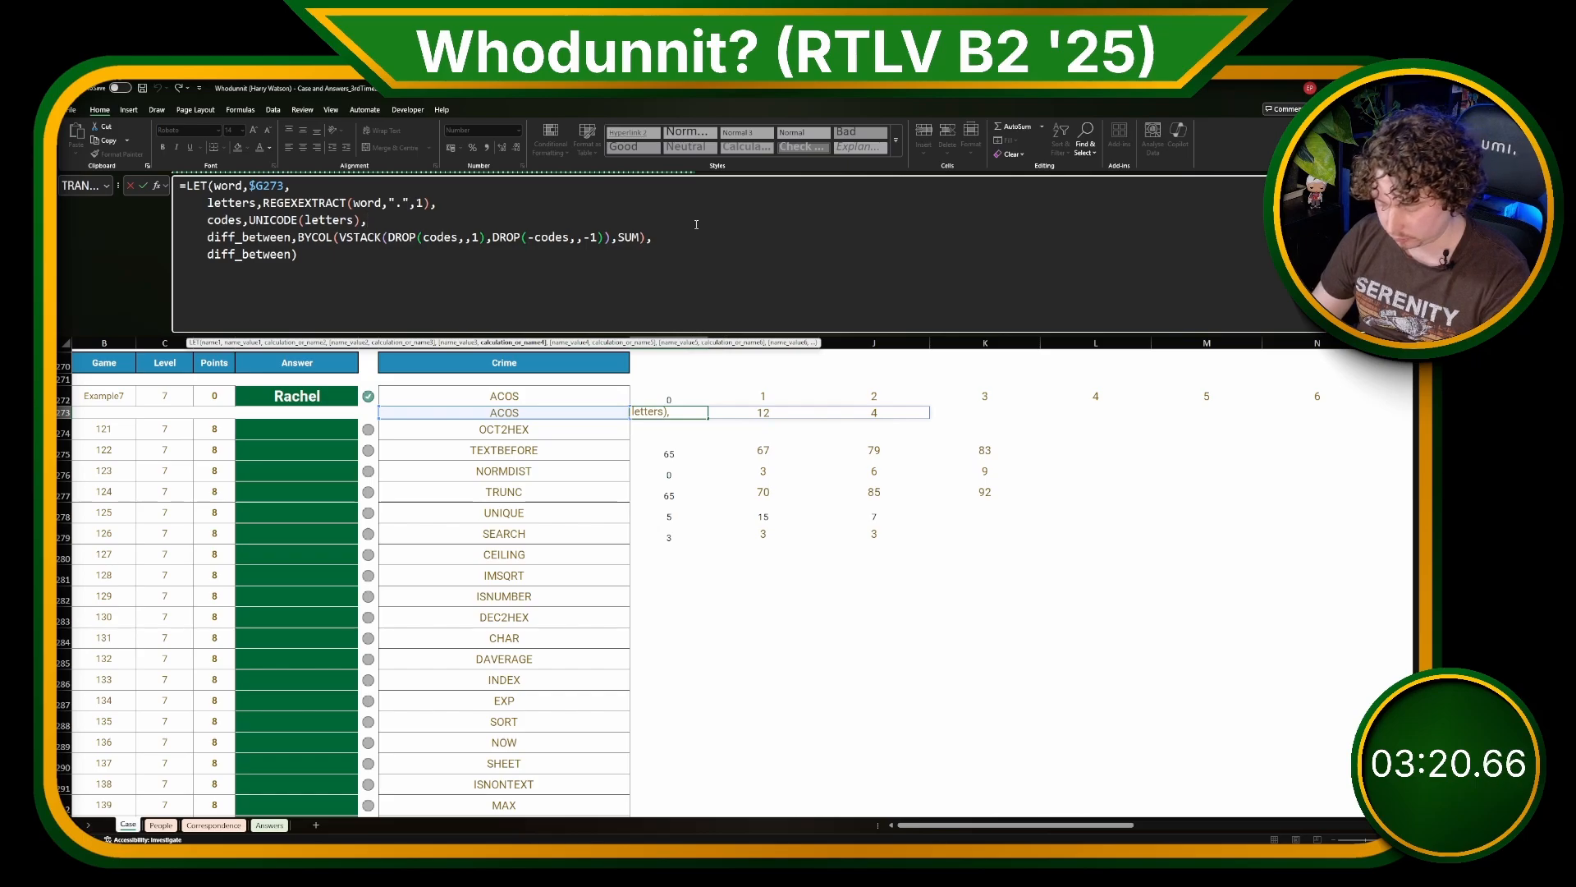
{"action": "key", "text": "alt+Return"}
{"action": "type", "text": "along_)"}
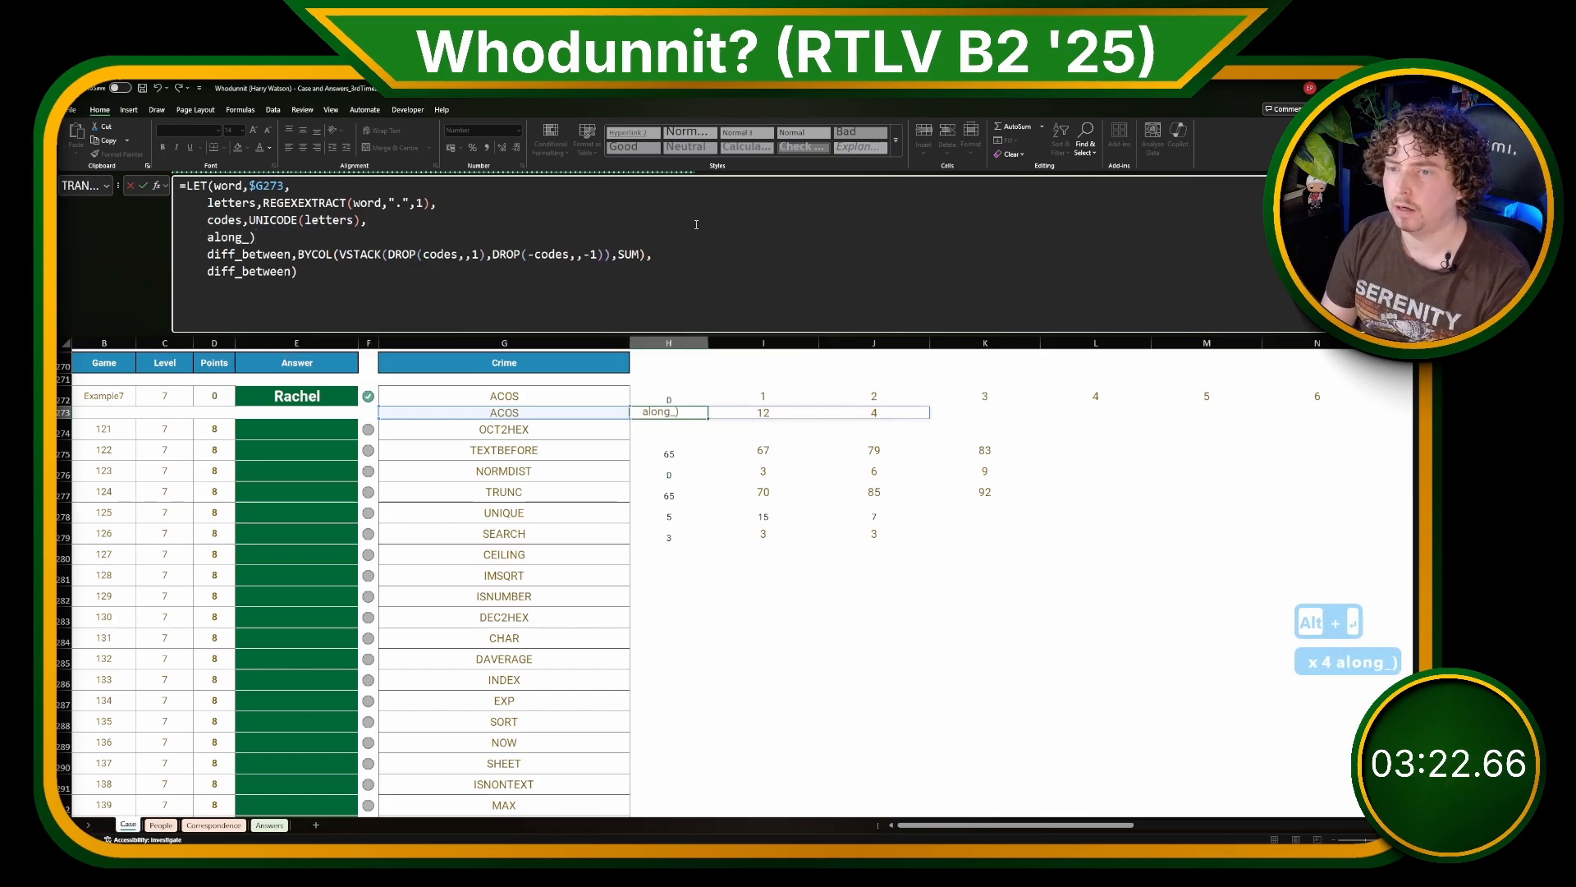
{"action": "key", "text": "BackSpace"}
{"action": "type", "text": "code,"}
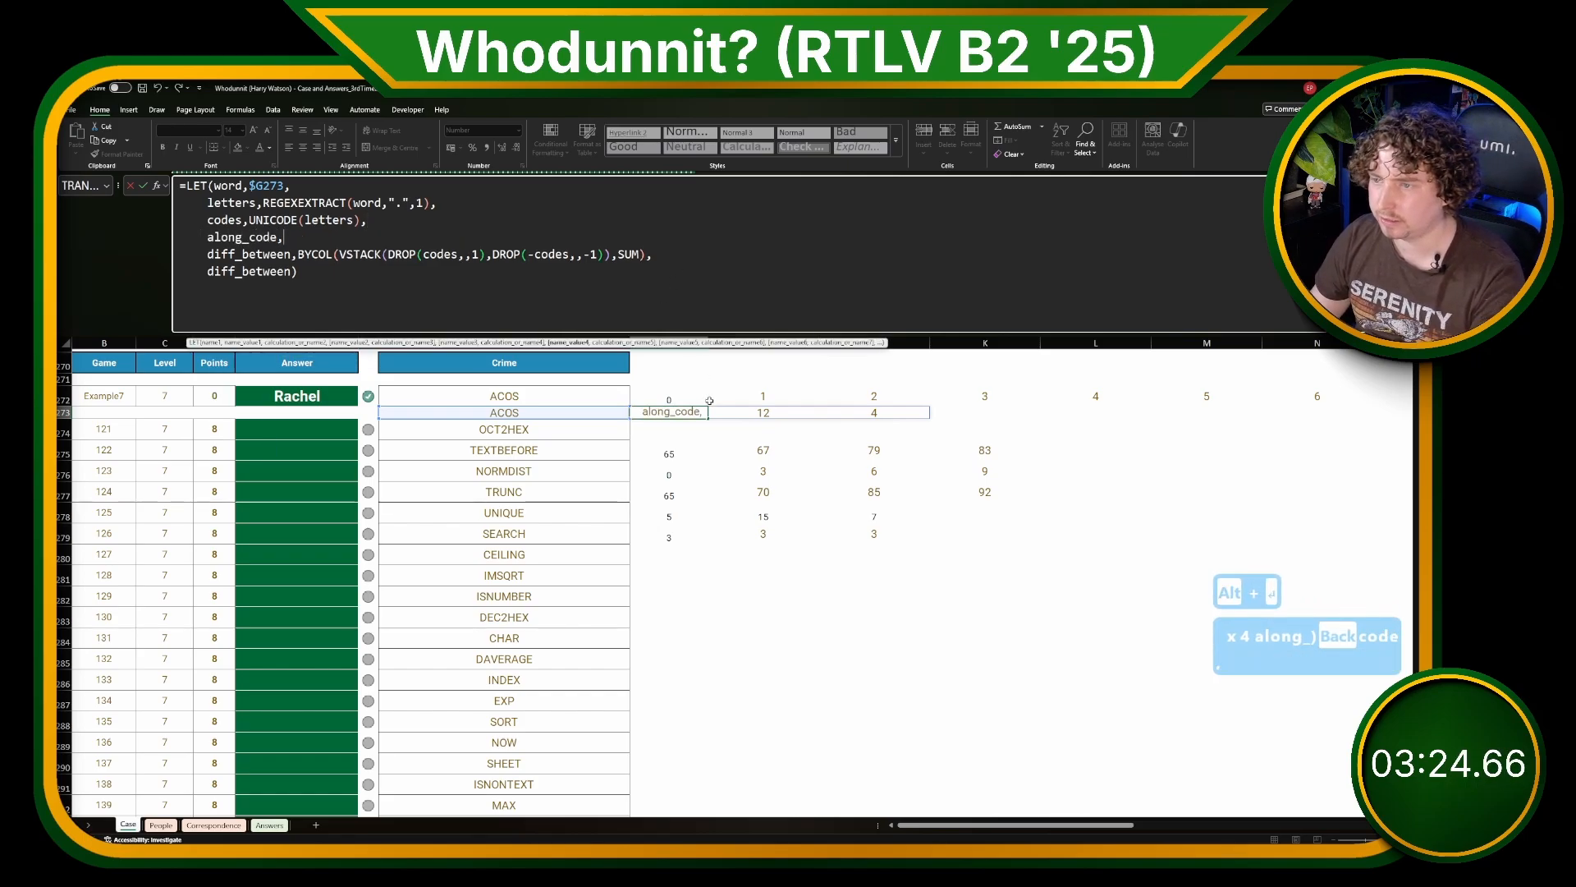
{"action": "left_click", "coordinate": [691, 400]}
{"action": "key", "text": "F4"}
{"action": "key", "text": "F4"}
{"action": "type", "text": ","}
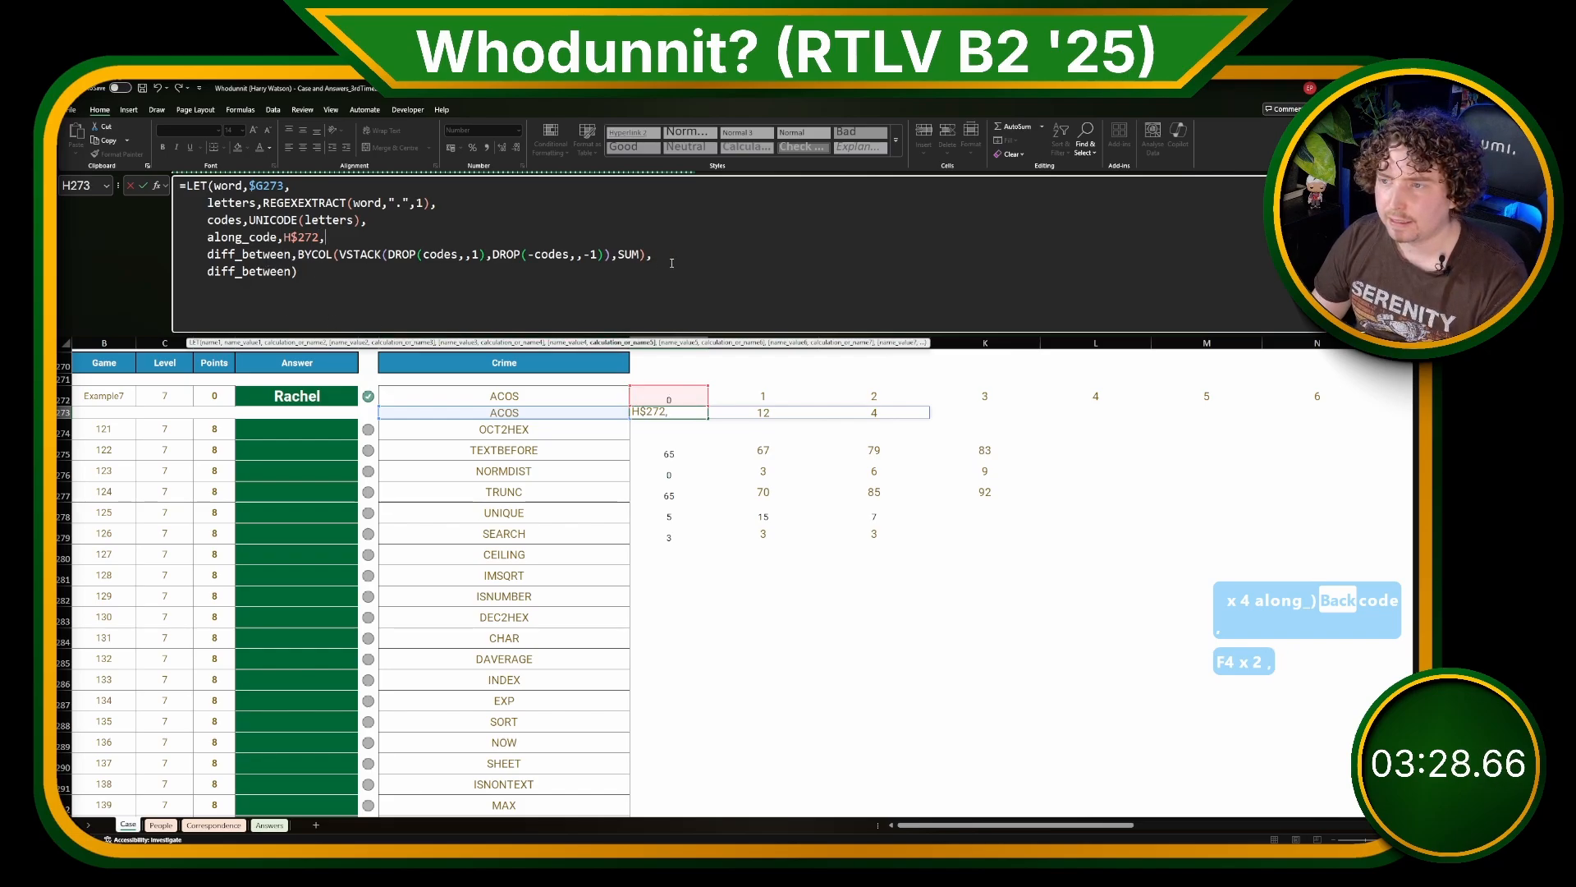
Step: Append +along_code to the diff_between BYCOL calculation in the H273 formula and commit it
{"action": "left_click", "coordinate": [647, 256]}
{"action": "type", "text": "+ad"}
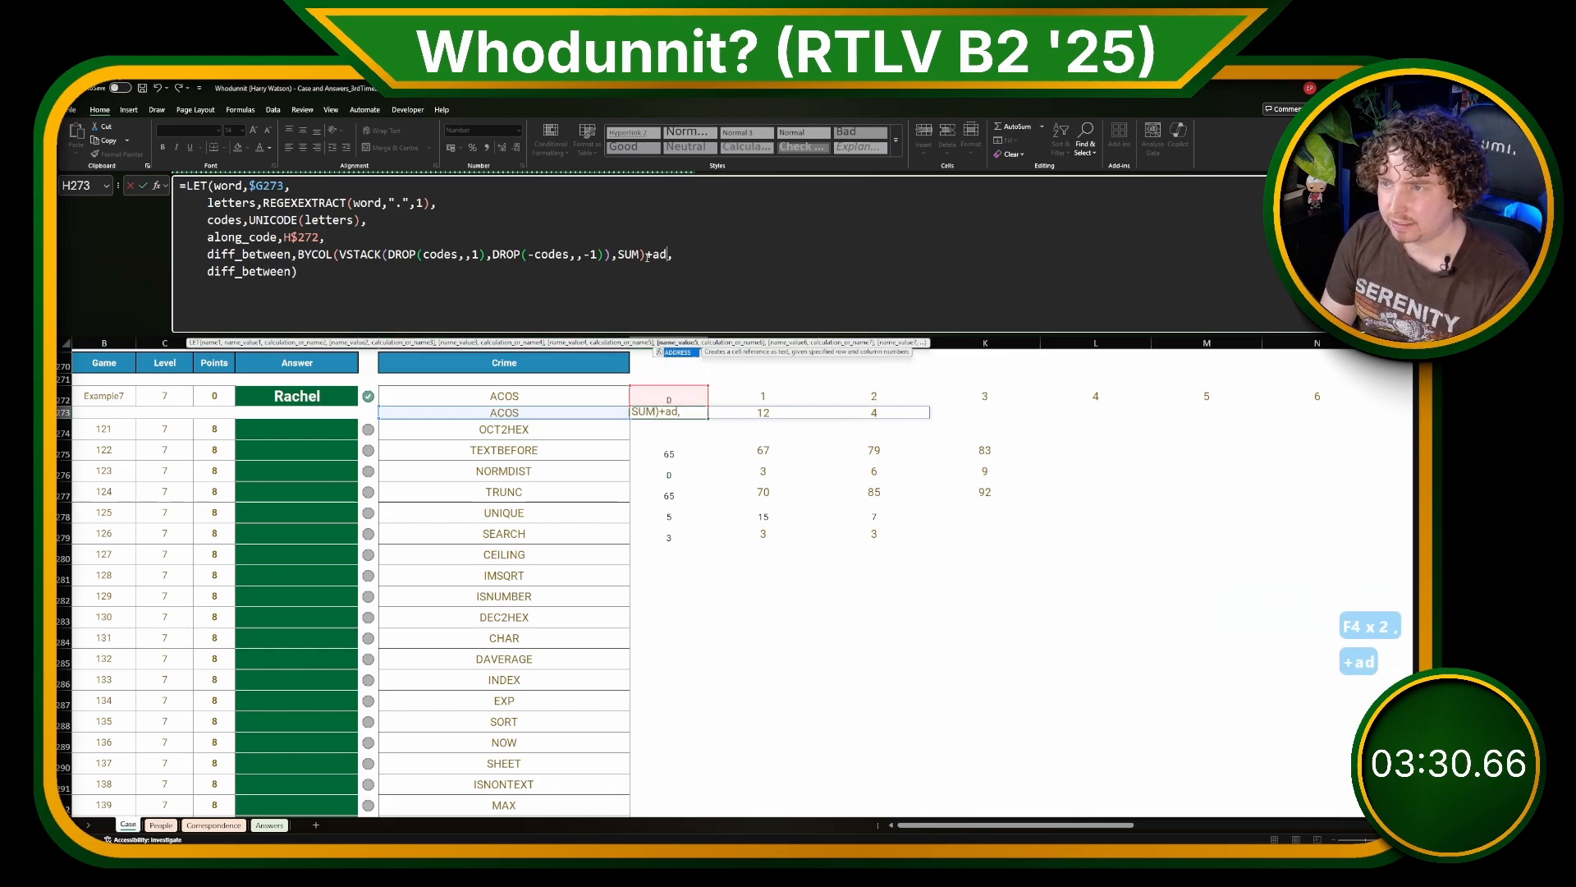
{"action": "key", "text": "BackSpace"}
{"action": "key", "text": "Tab"}
{"action": "key", "text": "Return"}
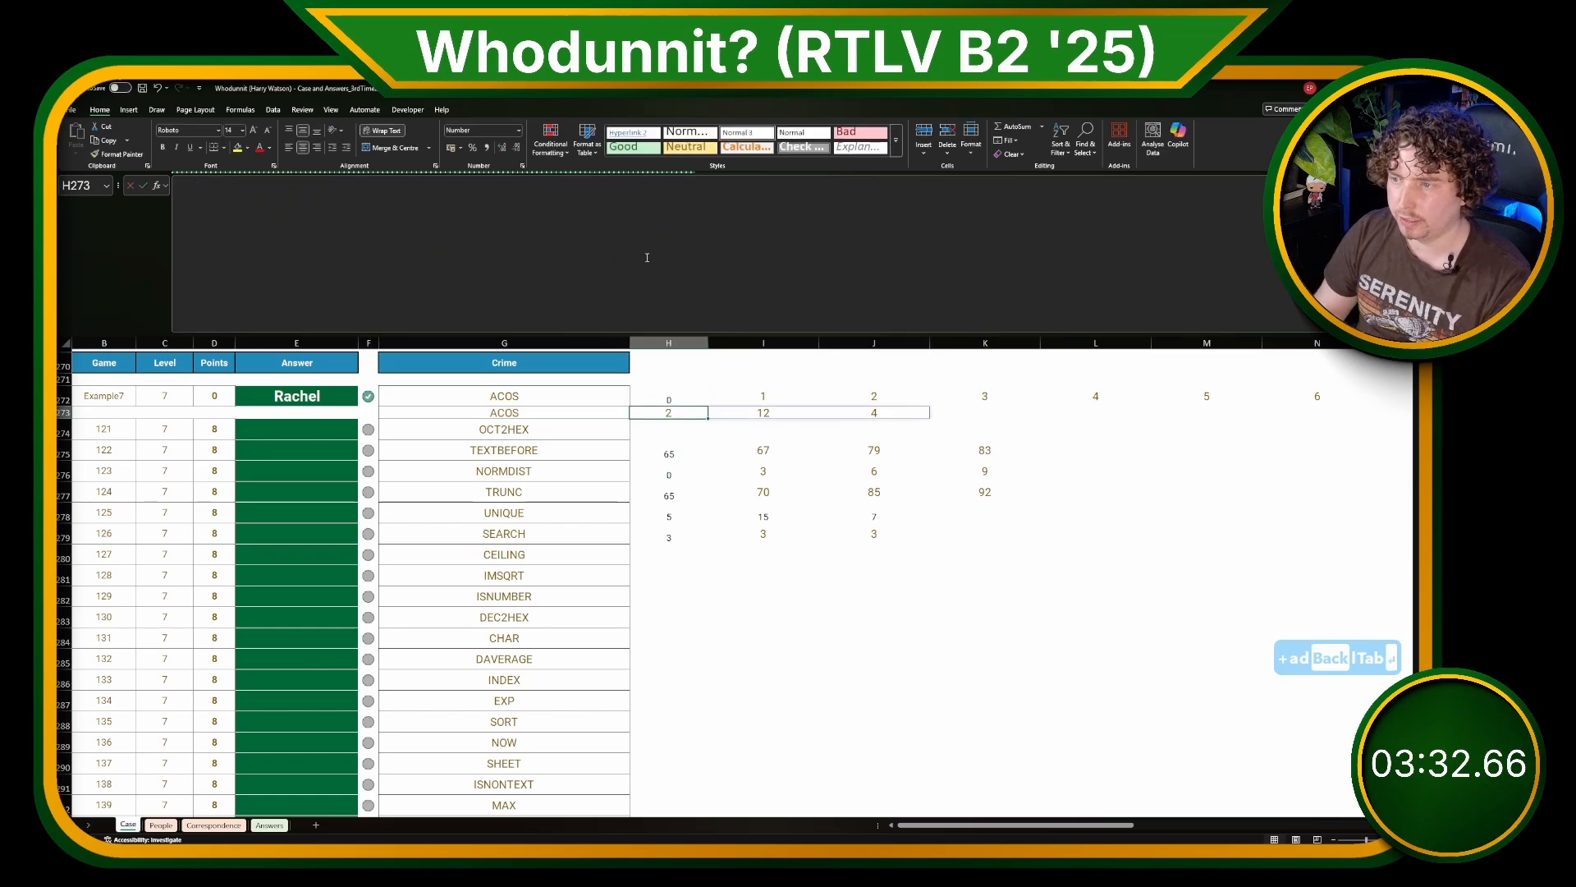
Step: Try to copy the H273 LET formula across row 273 from I273 onward, and undo the pastes
{"action": "key", "text": "ctrl+c"}
{"action": "left_click", "coordinate": [792, 410]}
{"action": "key", "text": "ctrl+v"}
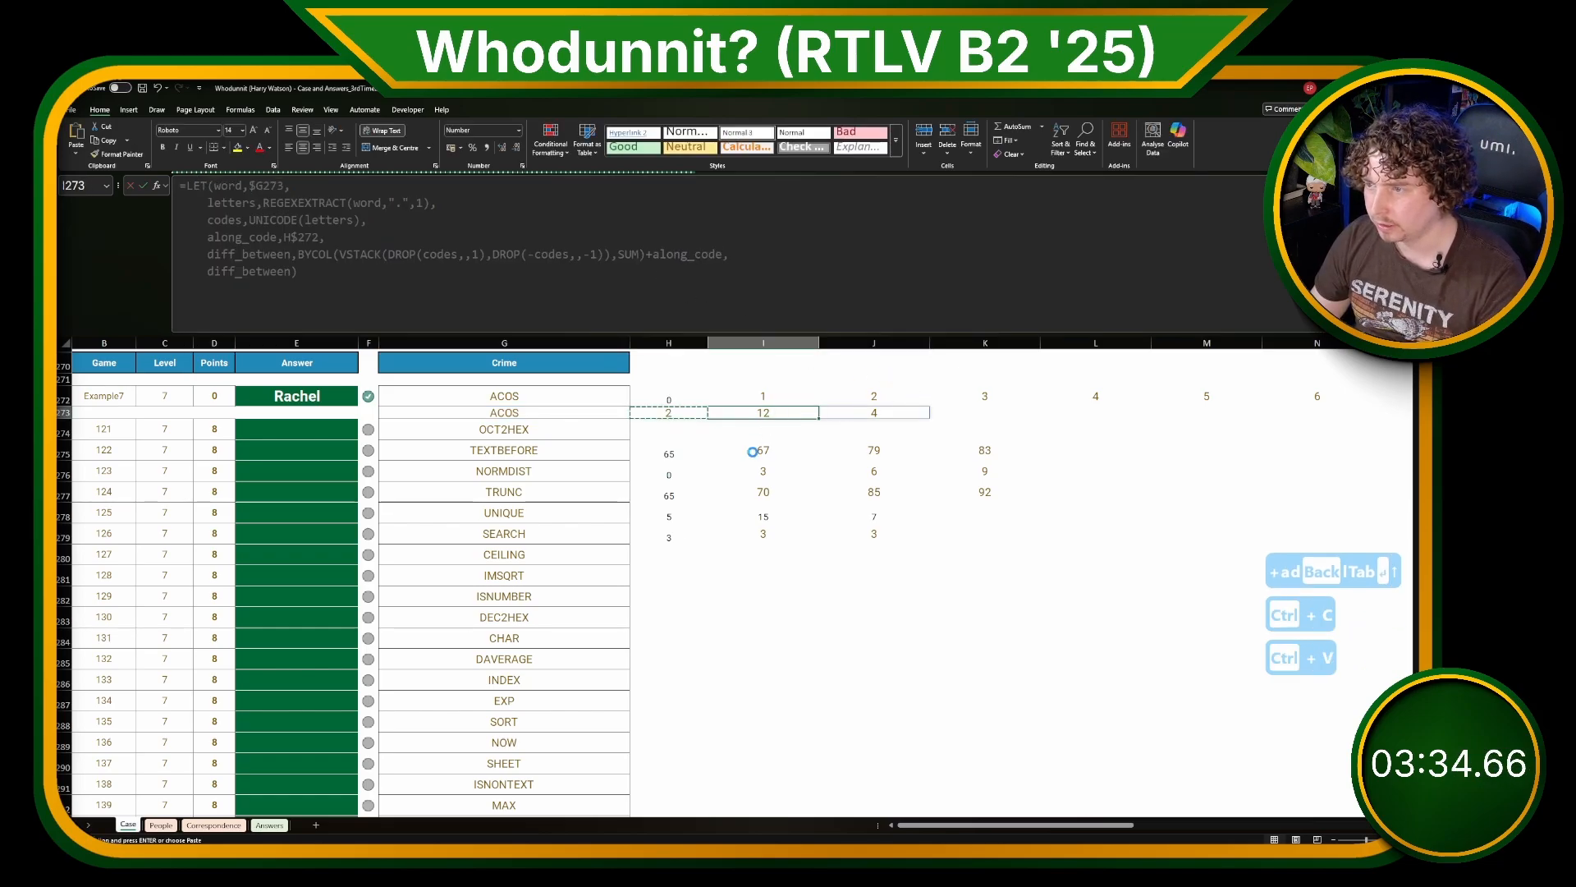
{"action": "left_click", "coordinate": [922, 411]}
{"action": "key", "text": "ctrl+v"}
{"action": "left_click", "coordinate": [981, 412]}
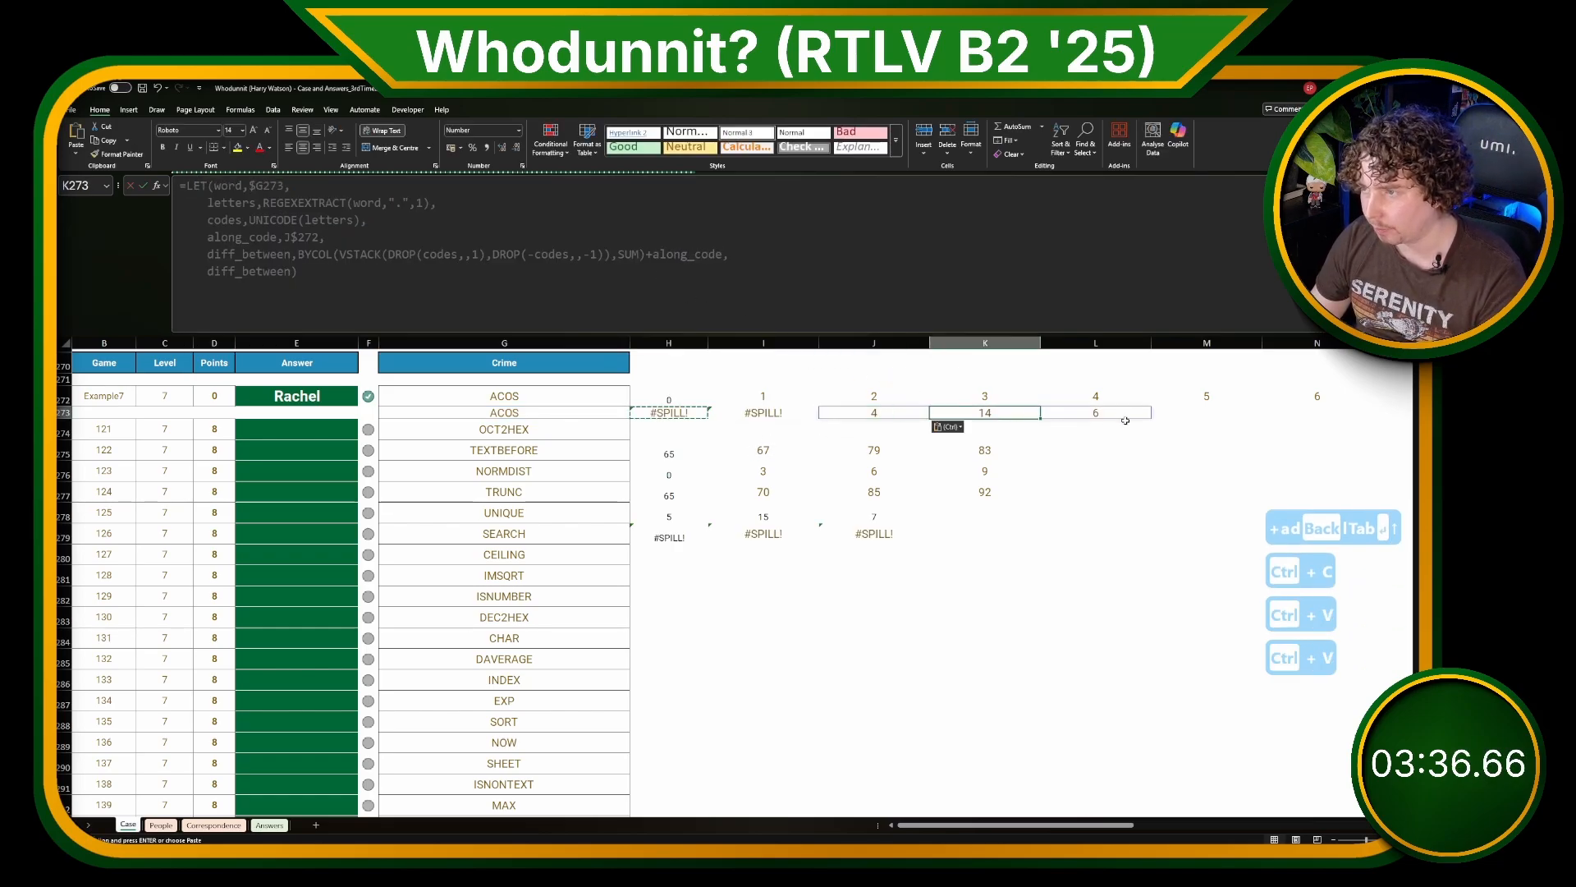
{"action": "key", "text": "ctrl+v"}
{"action": "key", "text": "ctrl+z"}
{"action": "key", "text": "ctrl+z"}
{"action": "key", "text": "ctrl+z"}
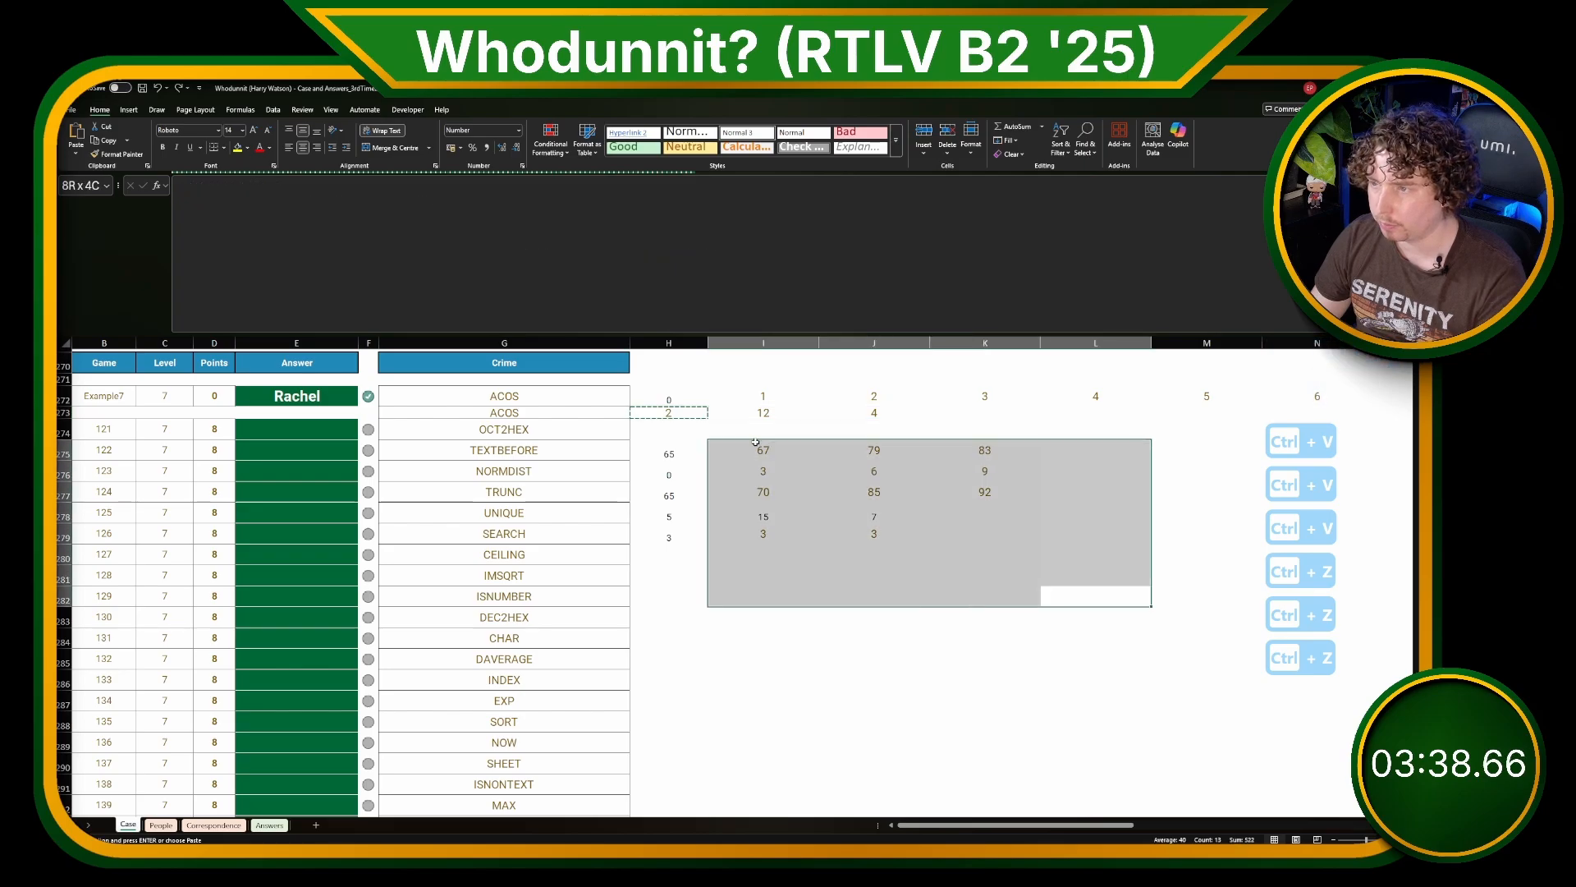
Step: Clear the scratch calculations from H275:L282 below the LET formula
{"action": "left_click_drag", "start_coordinate": [1095, 595], "coordinate": [684, 446]}
{"action": "key", "text": "Delete"}
{"action": "left_click", "coordinate": [830, 548]}
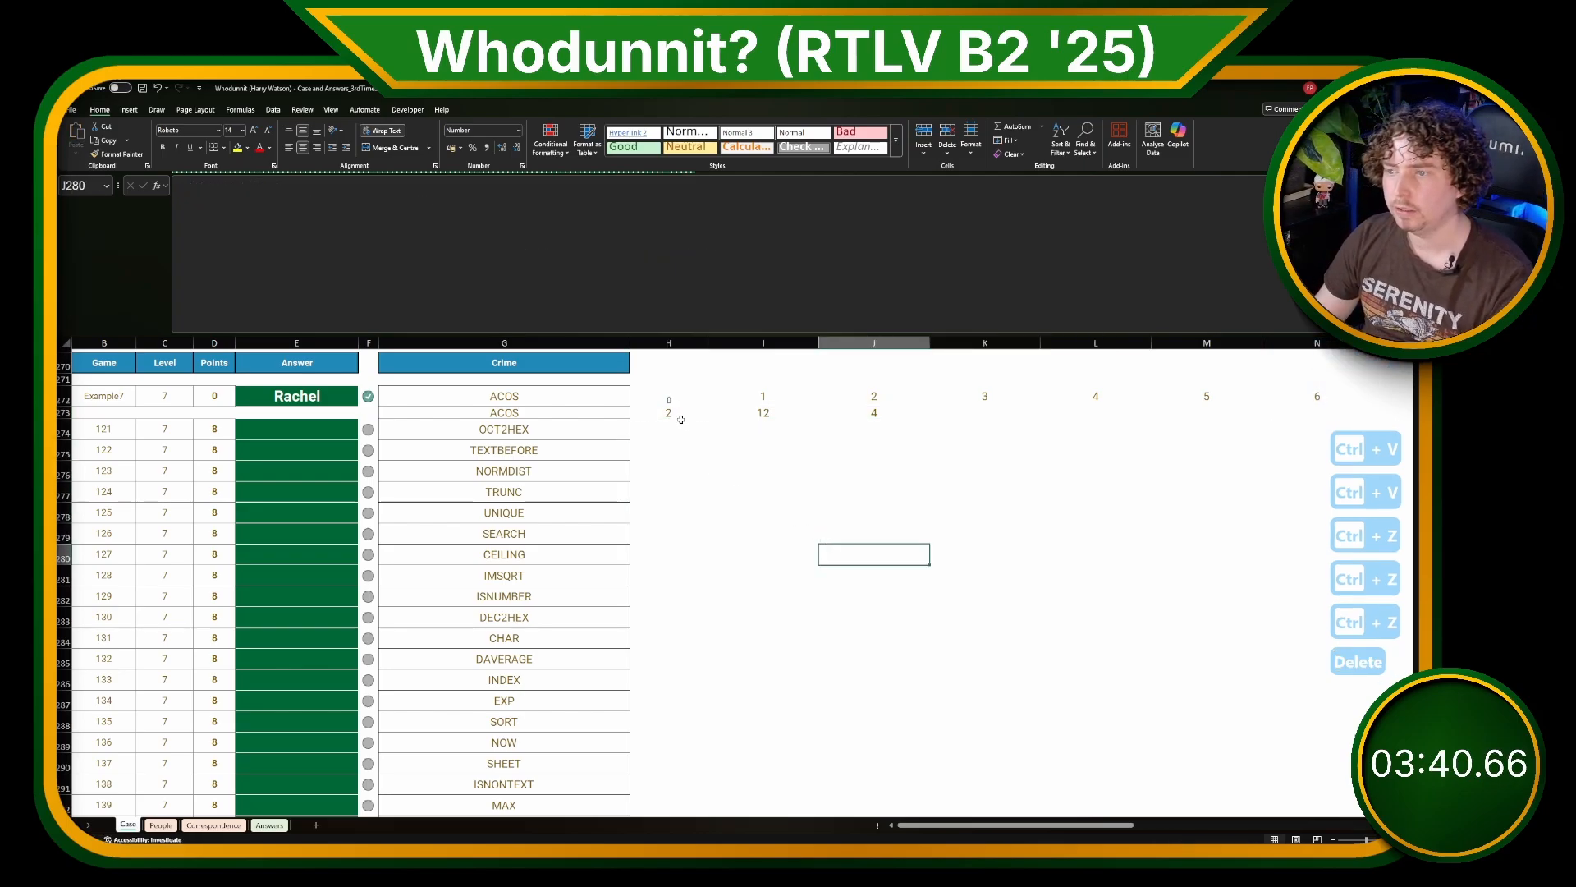
{"action": "left_click", "coordinate": [681, 411]}
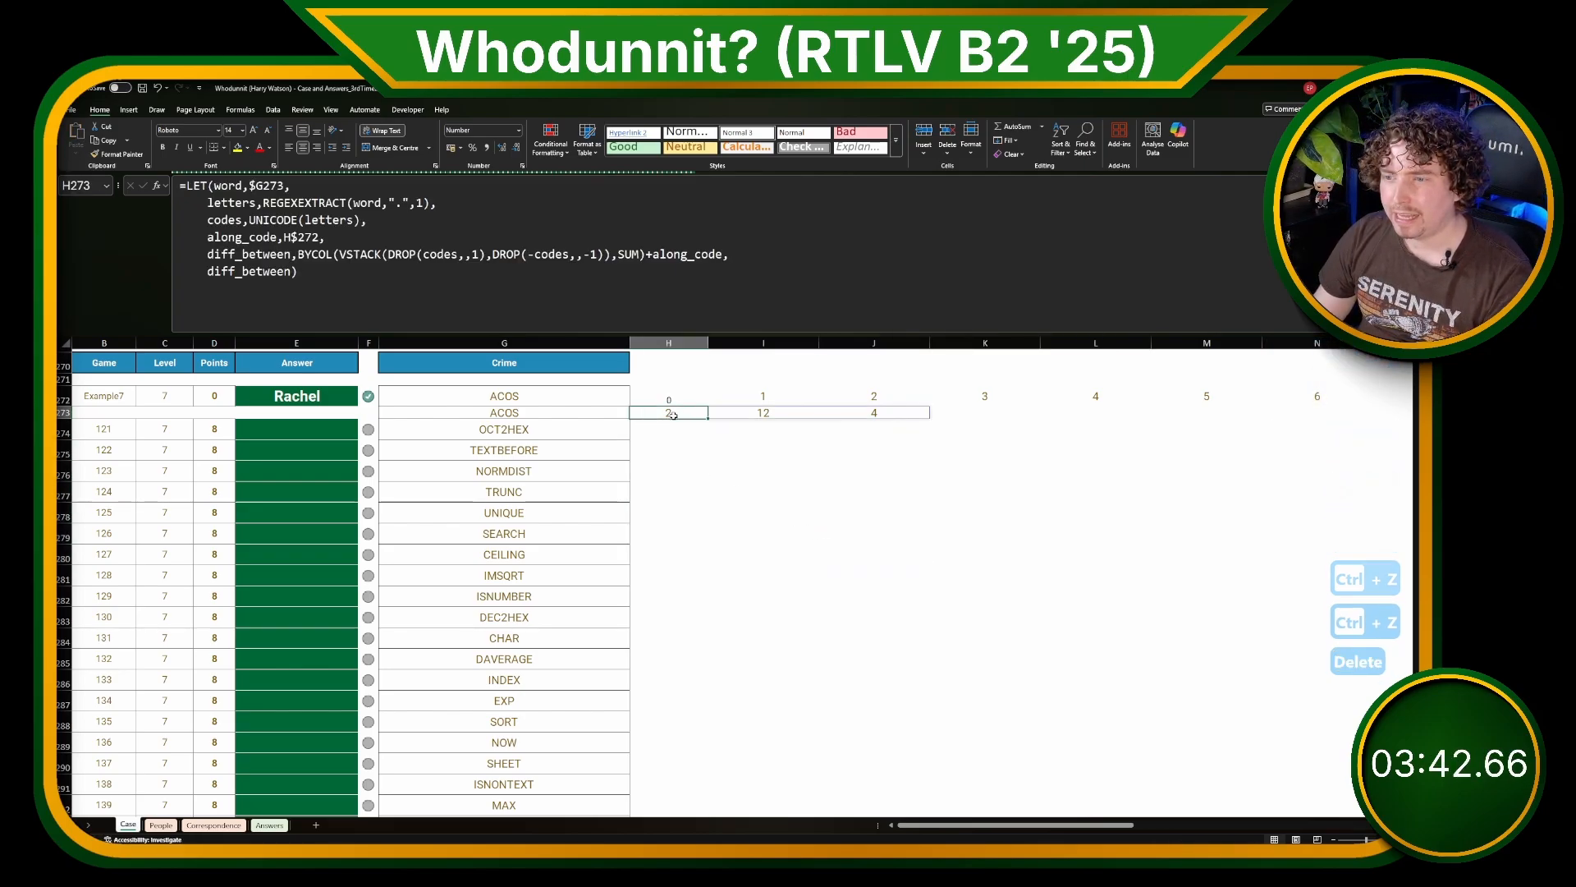
{"action": "double_click", "coordinate": [504, 429]}
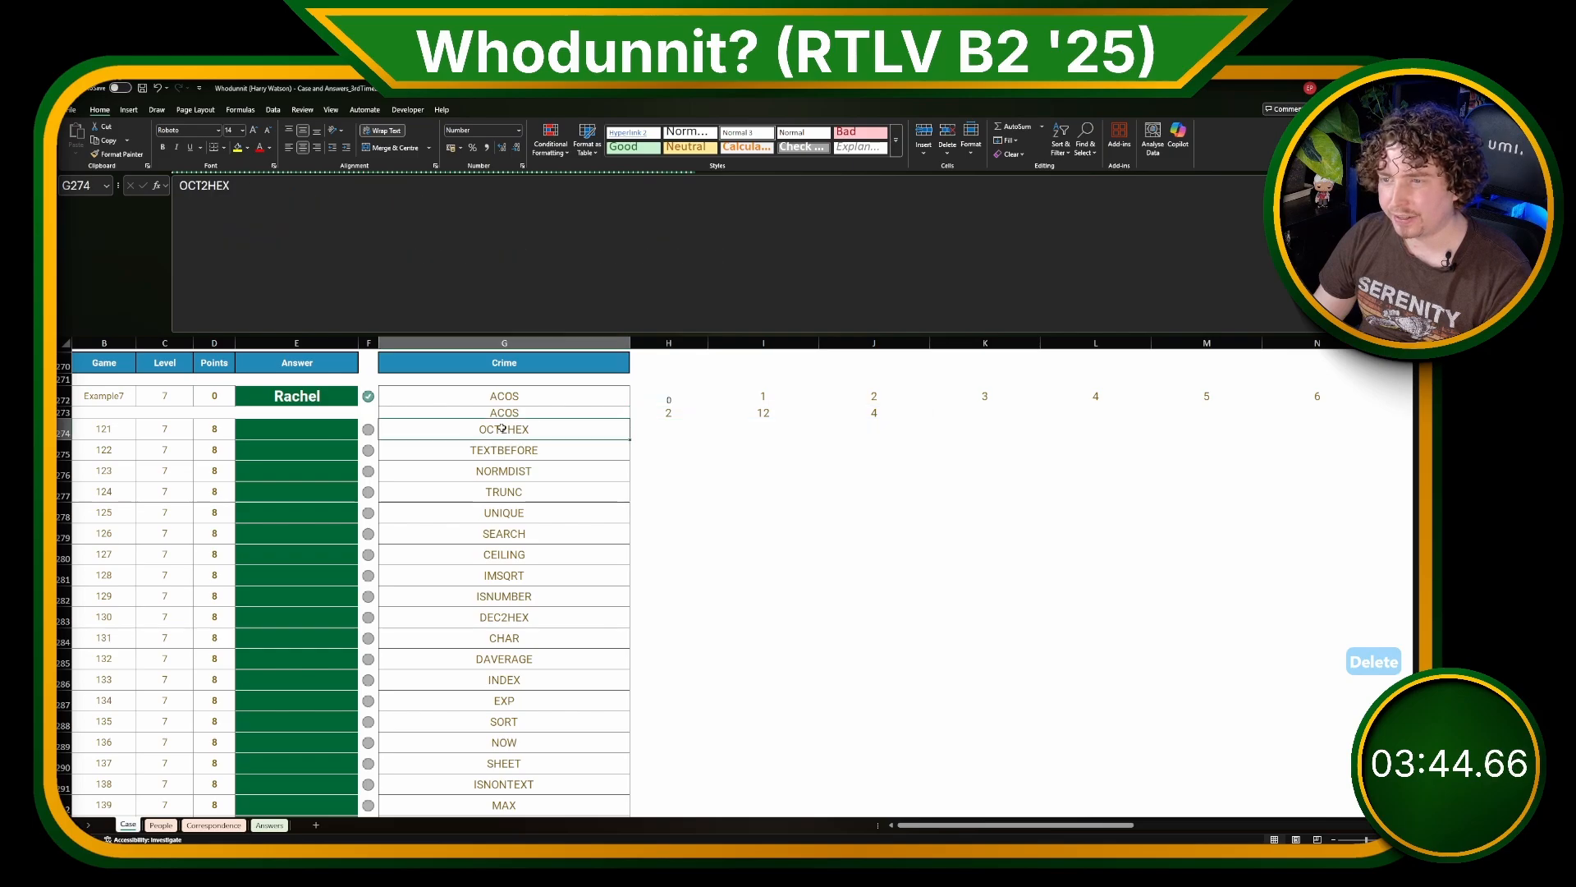
Step: Add a LET variable is_number after letters in the H273 formula, testing each character for a digit with REGEXTEST and the pattern "\d"
{"action": "left_click_drag", "start_coordinate": [501, 428], "coordinate": [507, 429]}
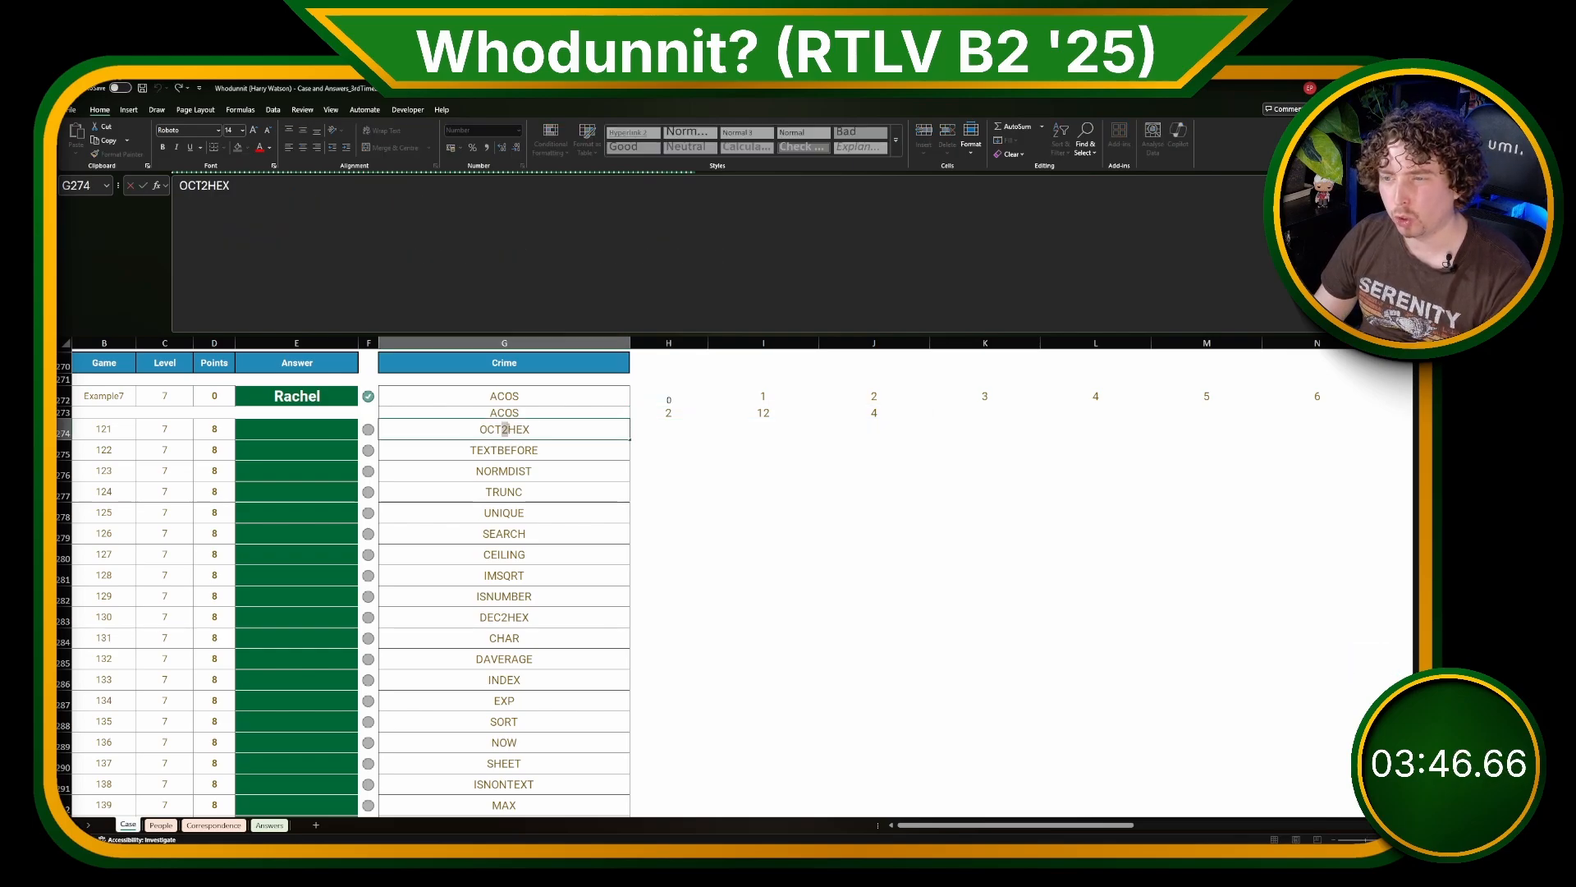
{"action": "key", "text": "Escape"}
{"action": "left_click", "coordinate": [631, 409]}
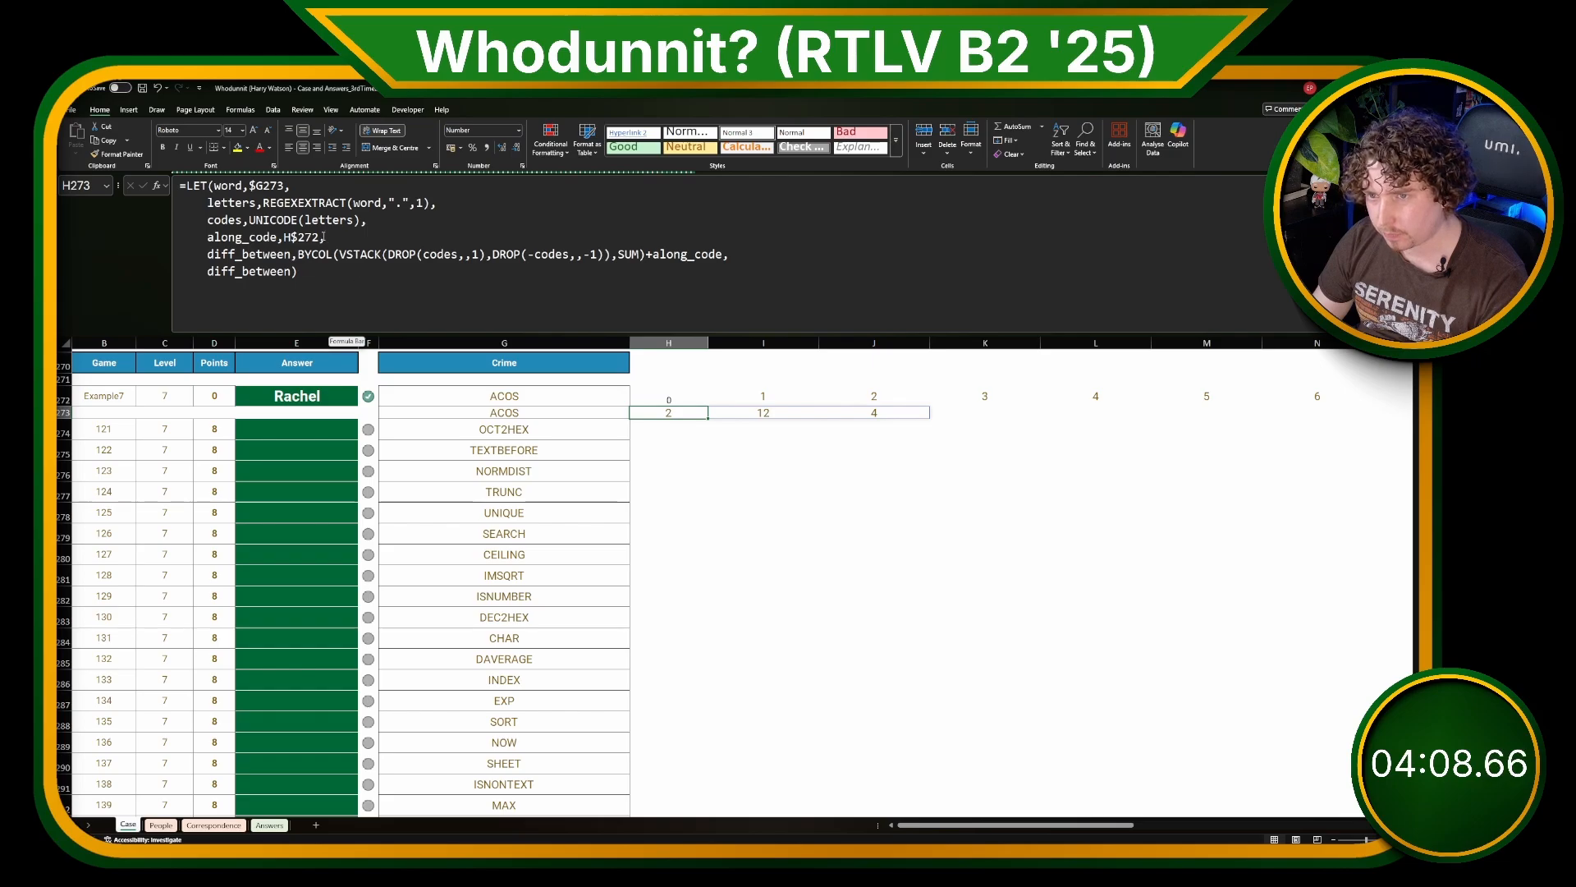
{"action": "double_click", "coordinate": [231, 202]}
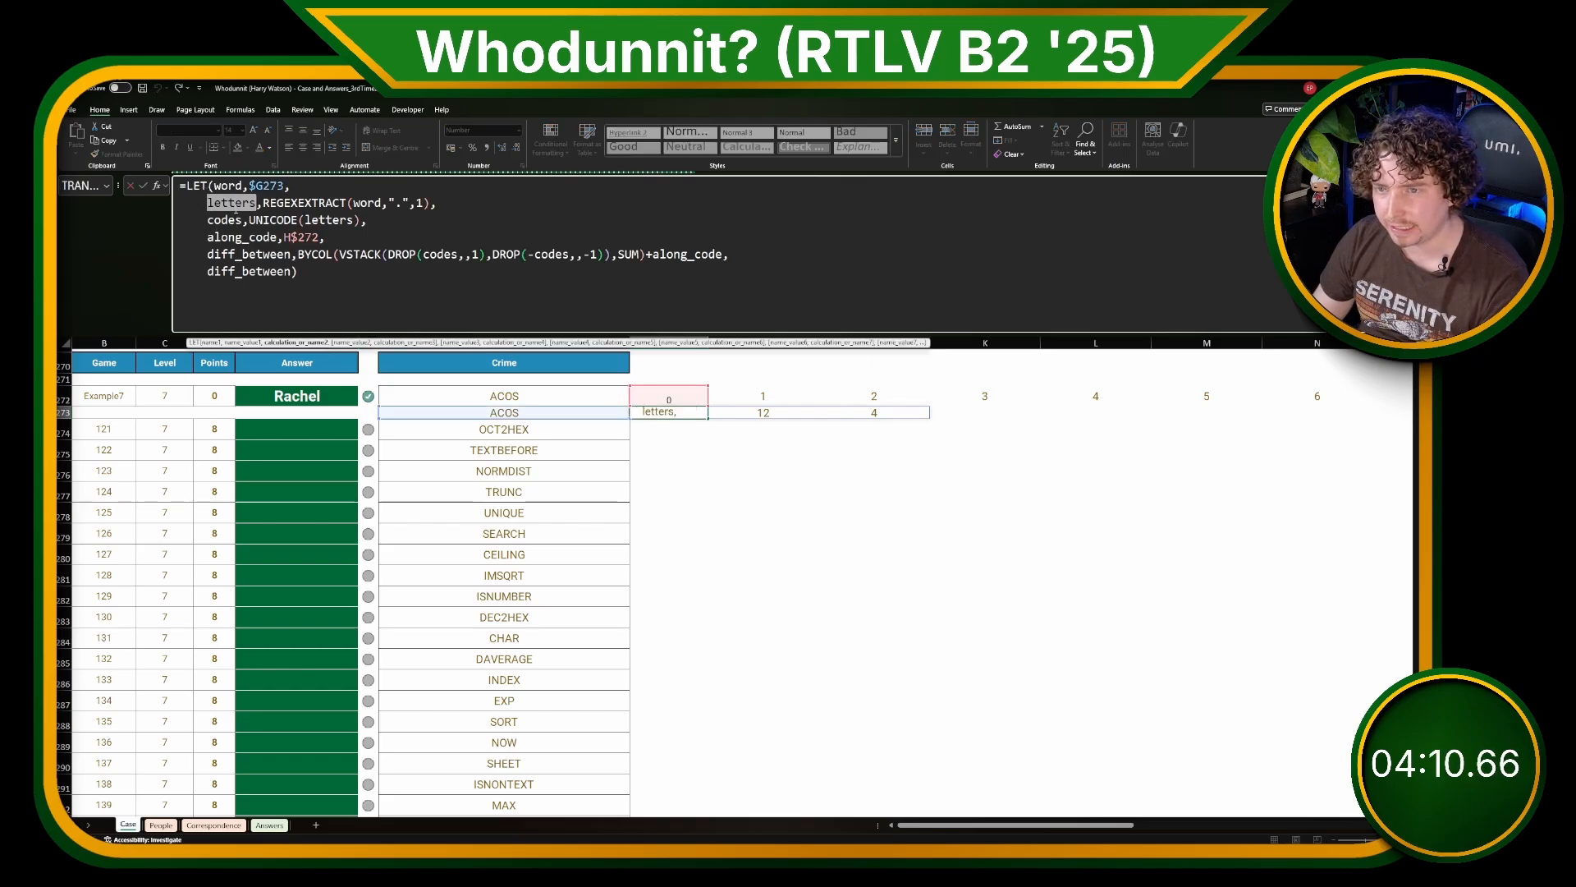
{"action": "left_click", "coordinate": [488, 209]}
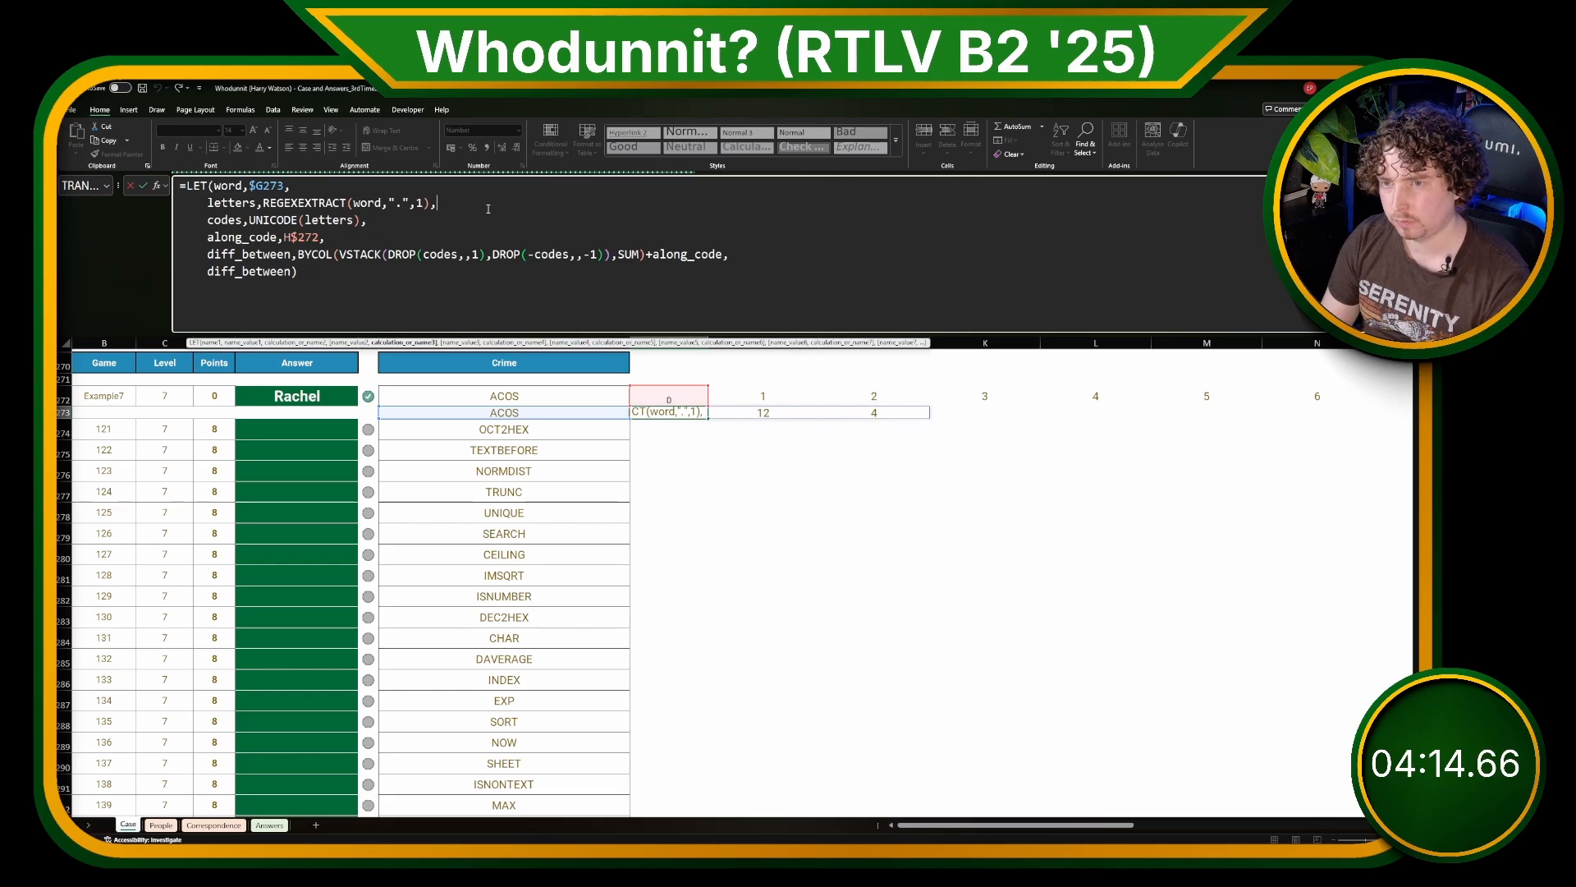
{"action": "key", "text": "alt+Return"}
{"action": "type", "text": "is"}
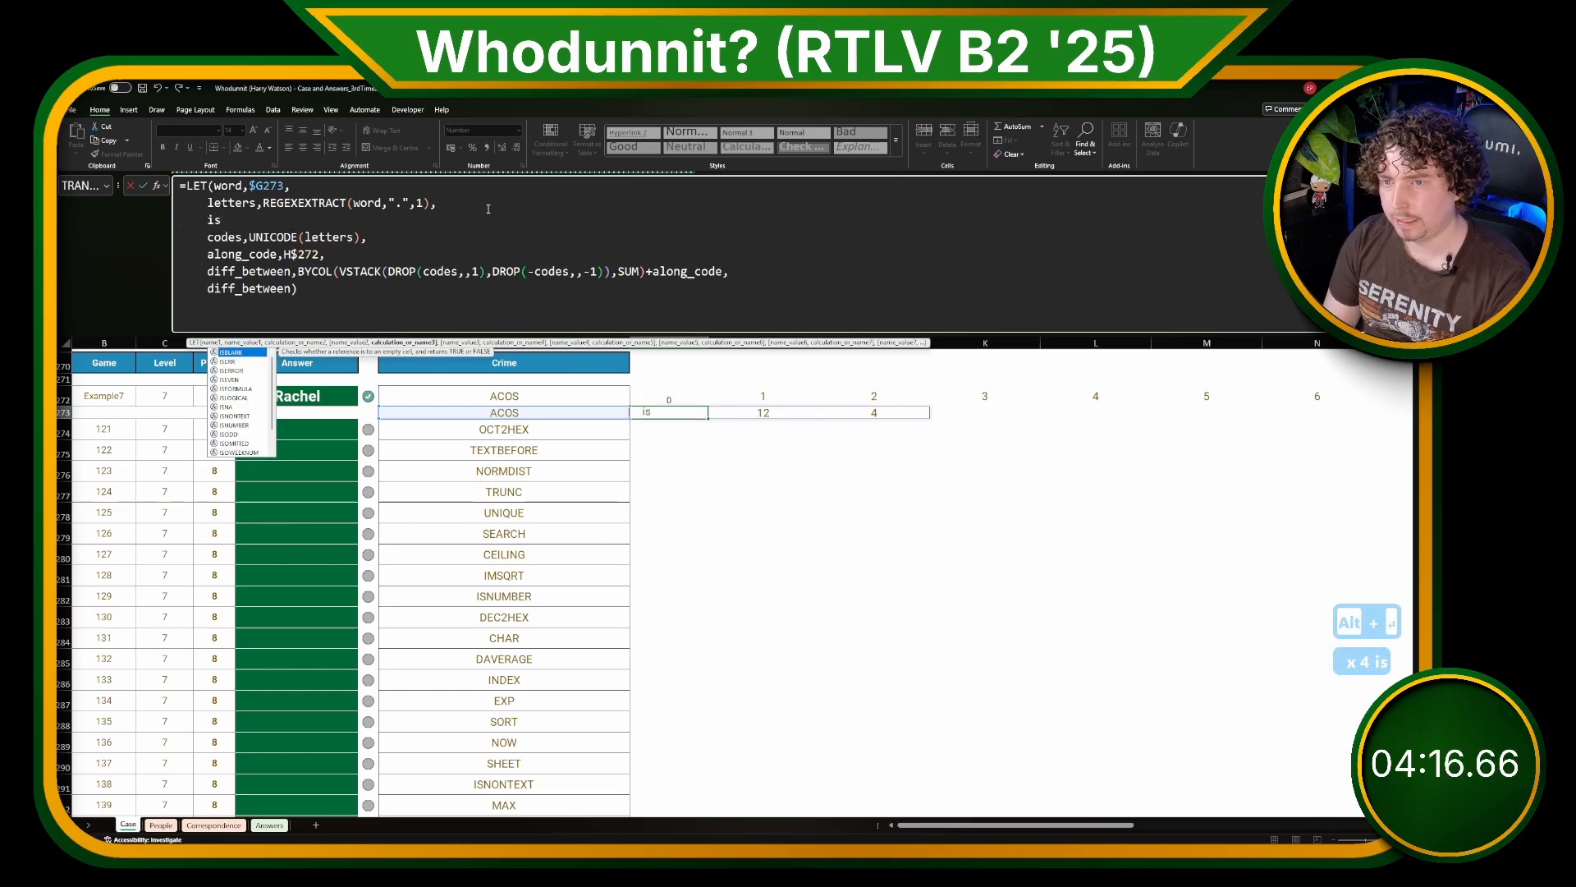
{"action": "type", "text": "N"}
{"action": "key", "text": "BackSpace"}
{"action": "type", "text": "_numb"}
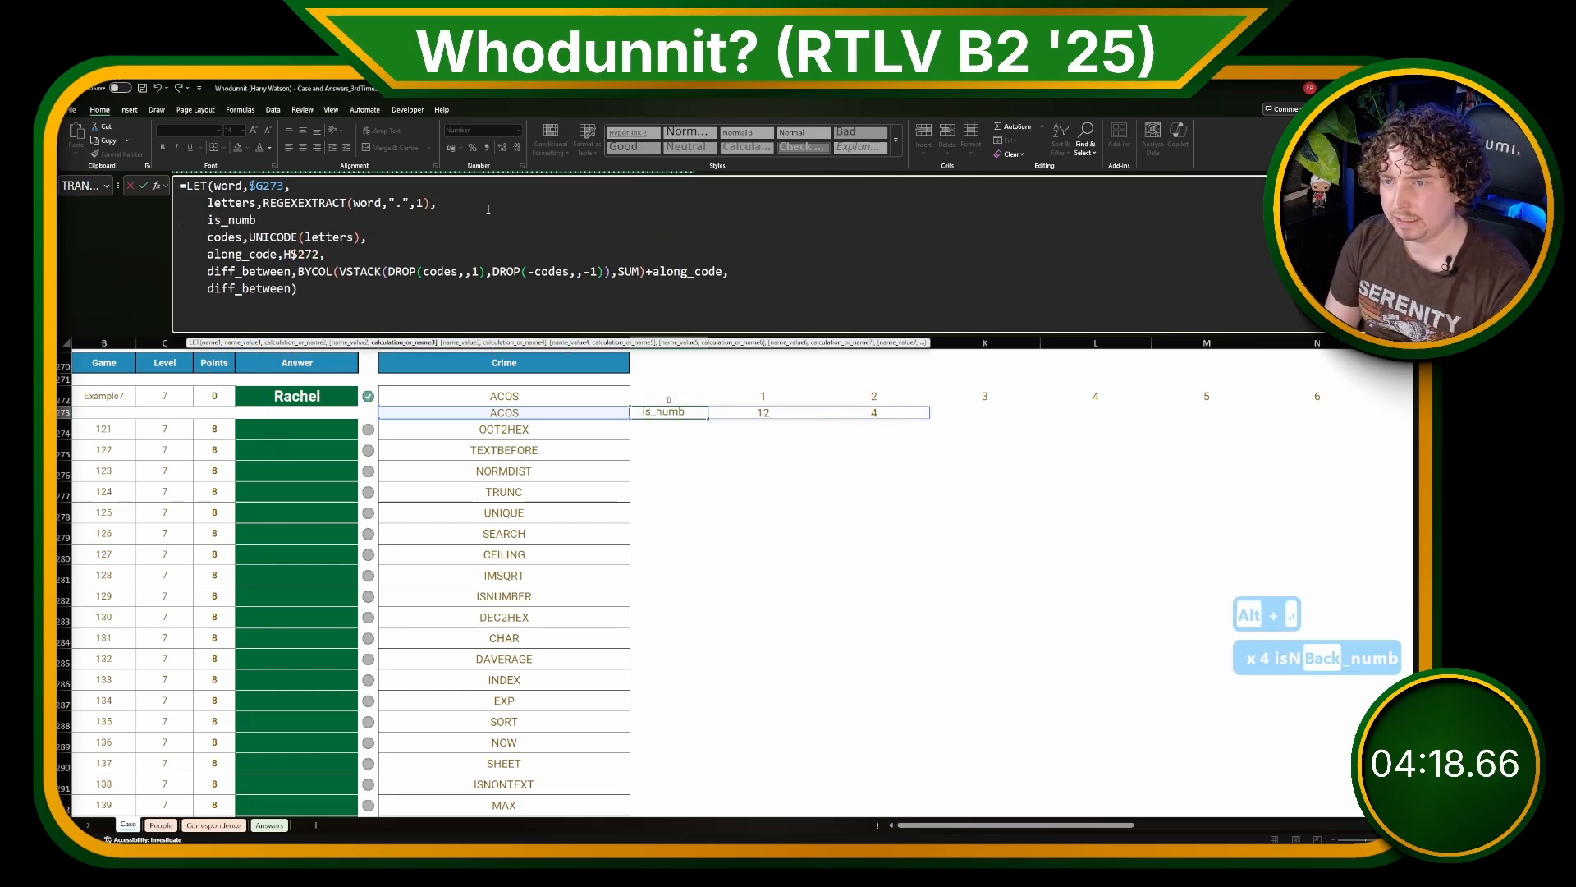
{"action": "type", "text": "er,REGEXT"}
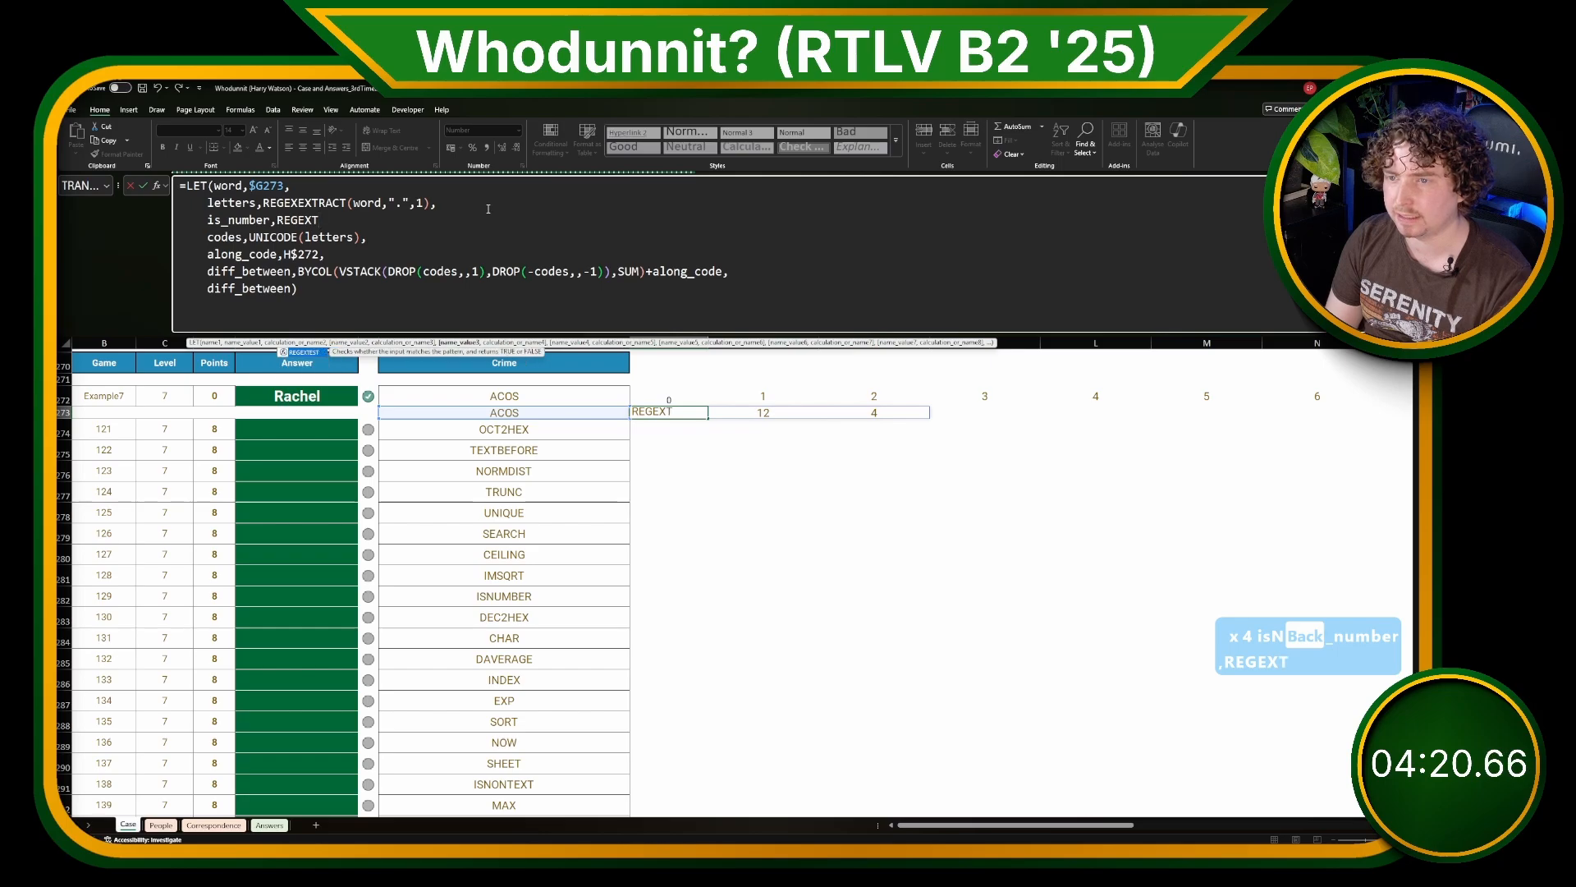
{"action": "type", "text": "EST()"}
{"action": "key", "text": "BackSpace"}
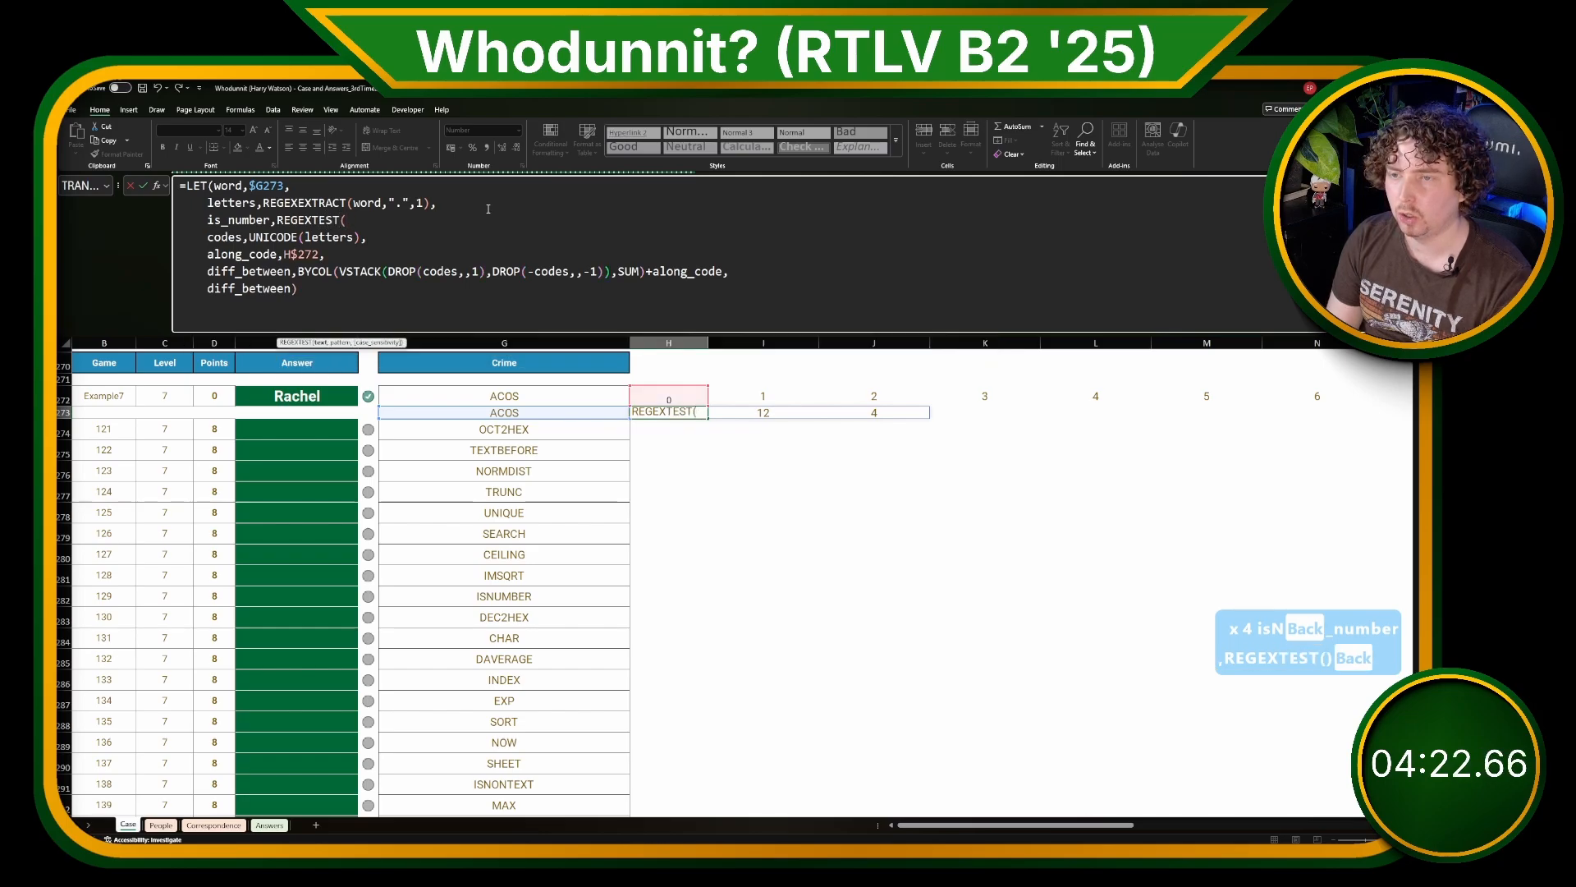
{"action": "type", "text": "lettes,"}
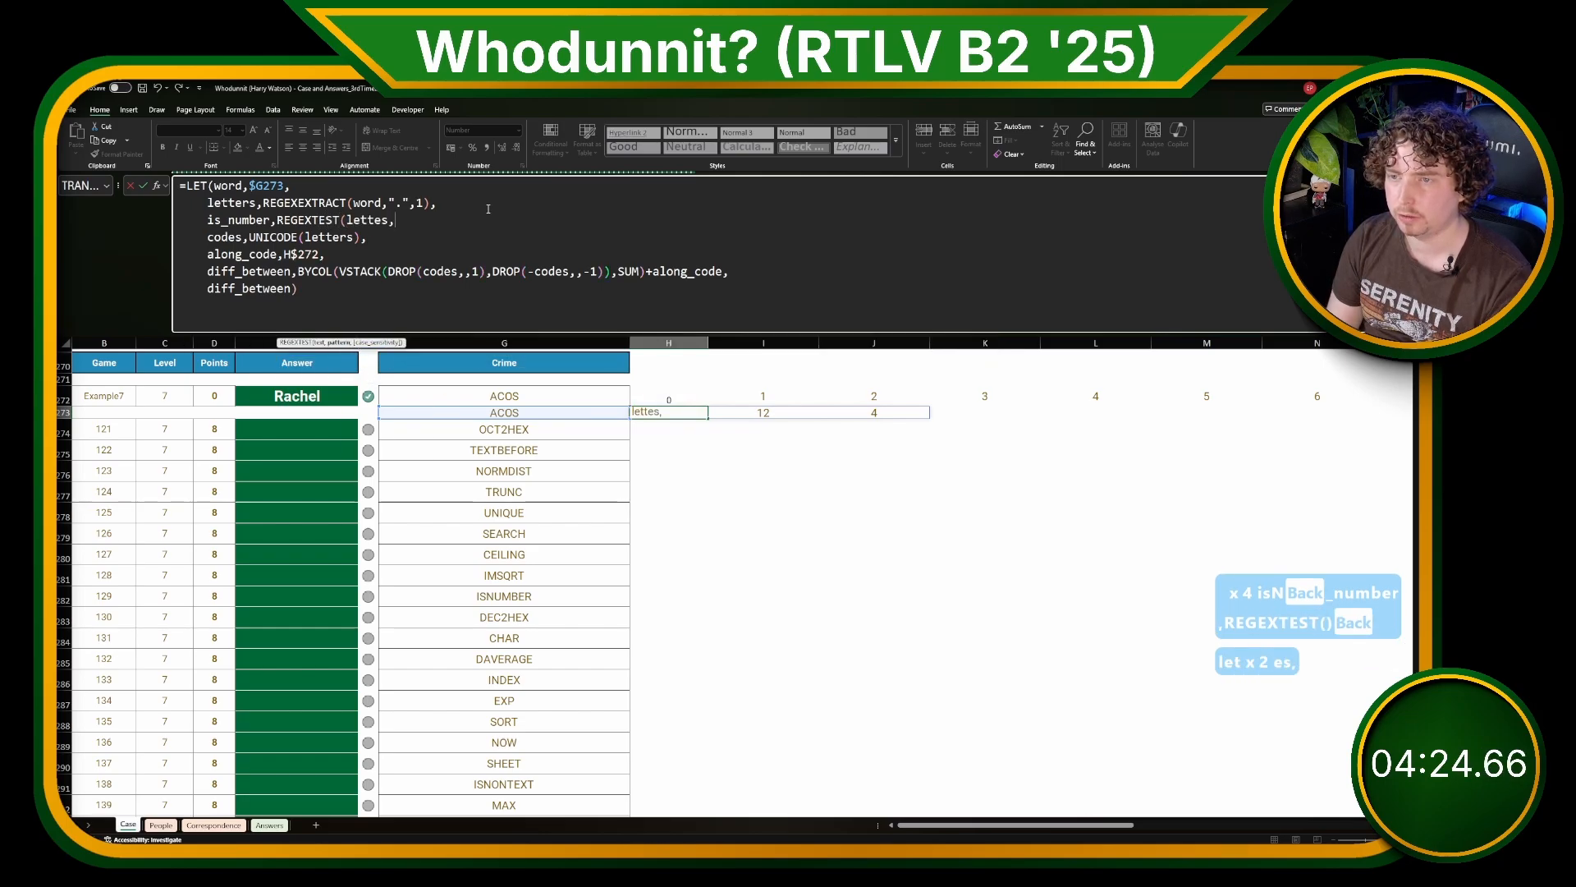
{"action": "type", "text": "\"\\d\"),"}
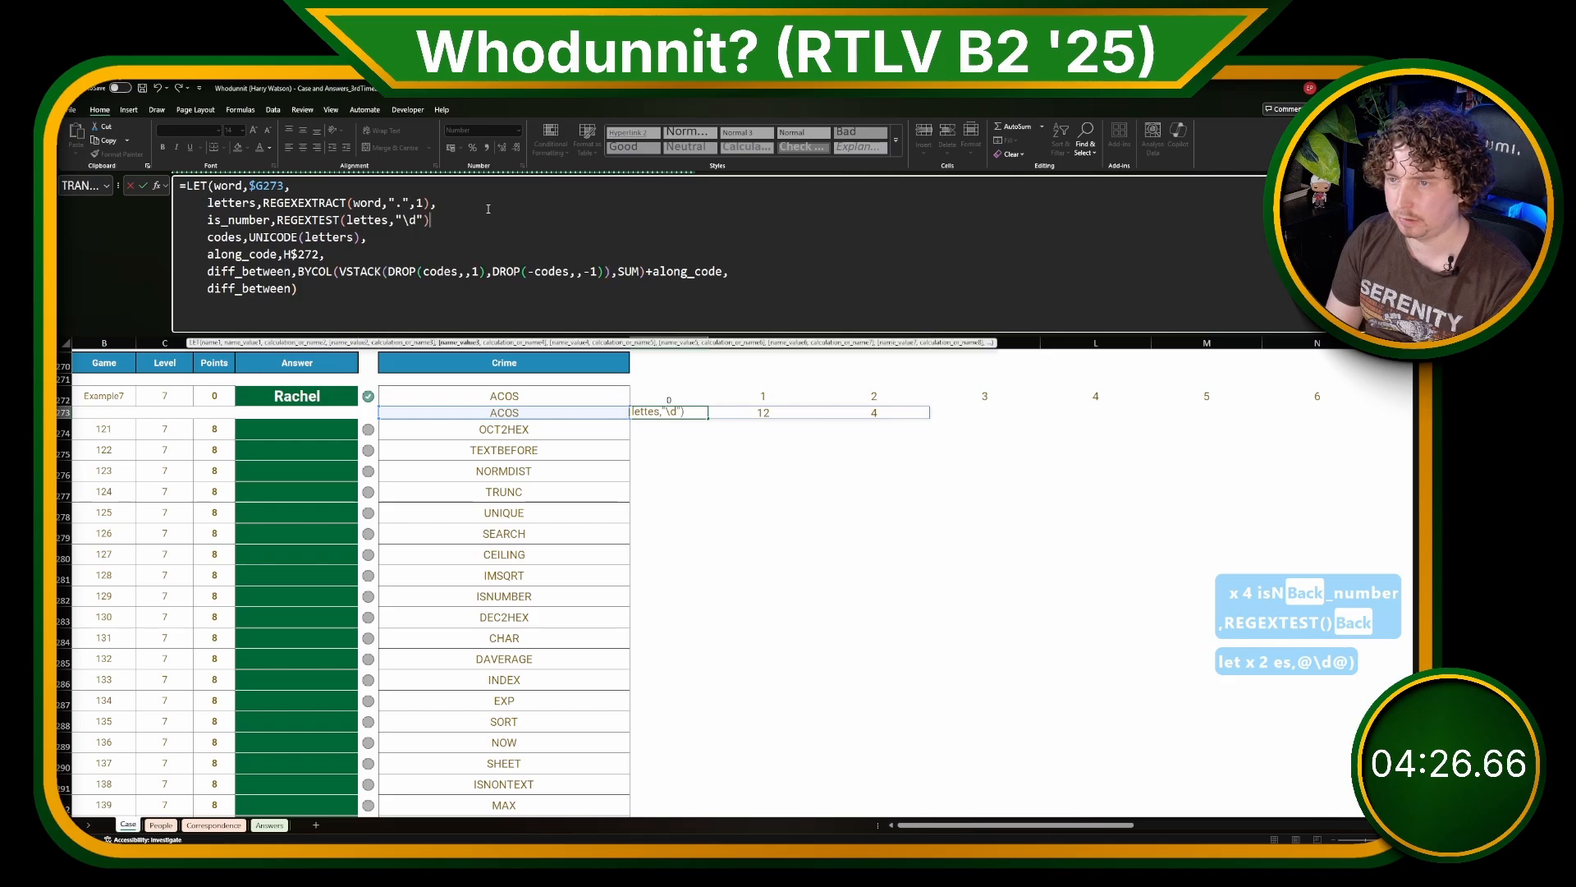
Step: Make the H273 formula return is_number instead of diff_between, and correct the REGEXTEST text argument to letters
{"action": "double_click", "coordinate": [288, 288]}
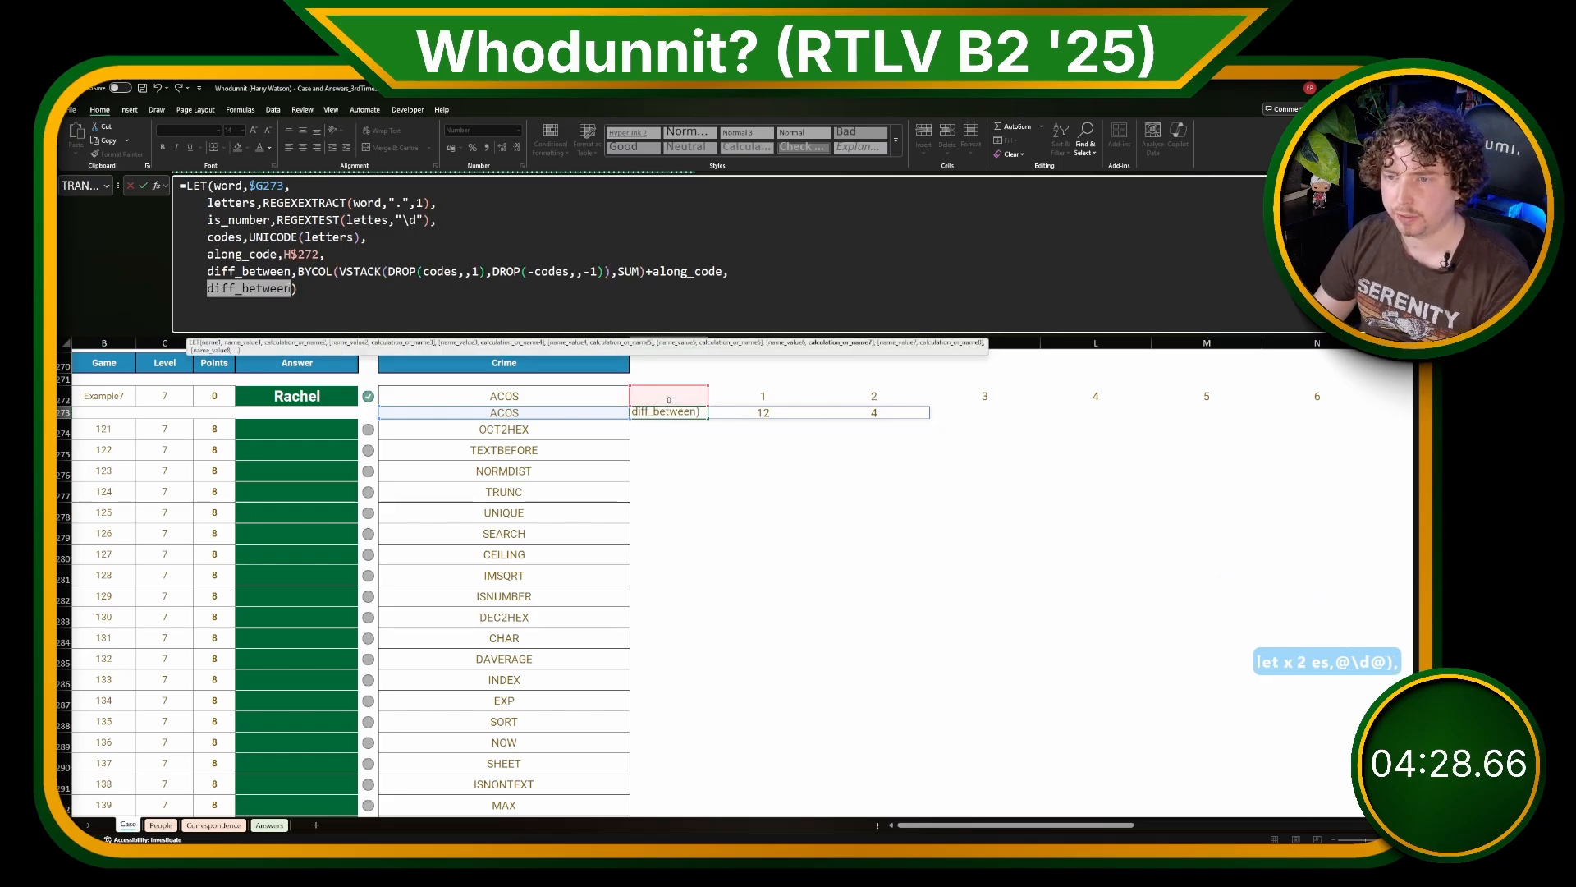
{"action": "type", "text": "isnu"}
{"action": "key", "text": "BackSpace"}
{"action": "key", "text": "BackSpace"}
{"action": "type", "text": "_number"}
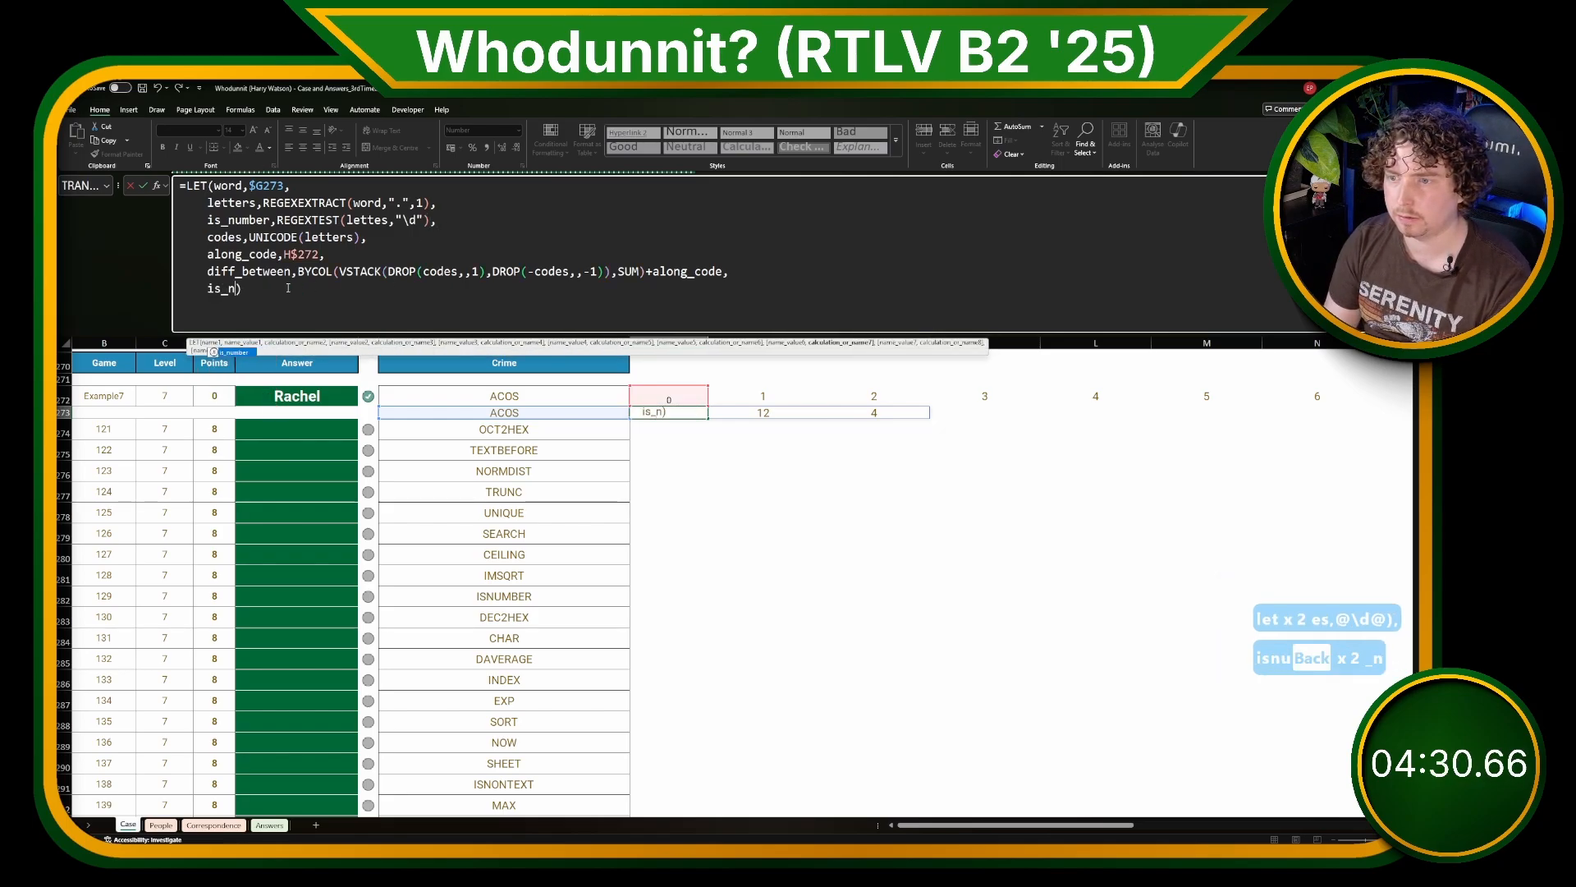
{"action": "key", "text": "Return"}
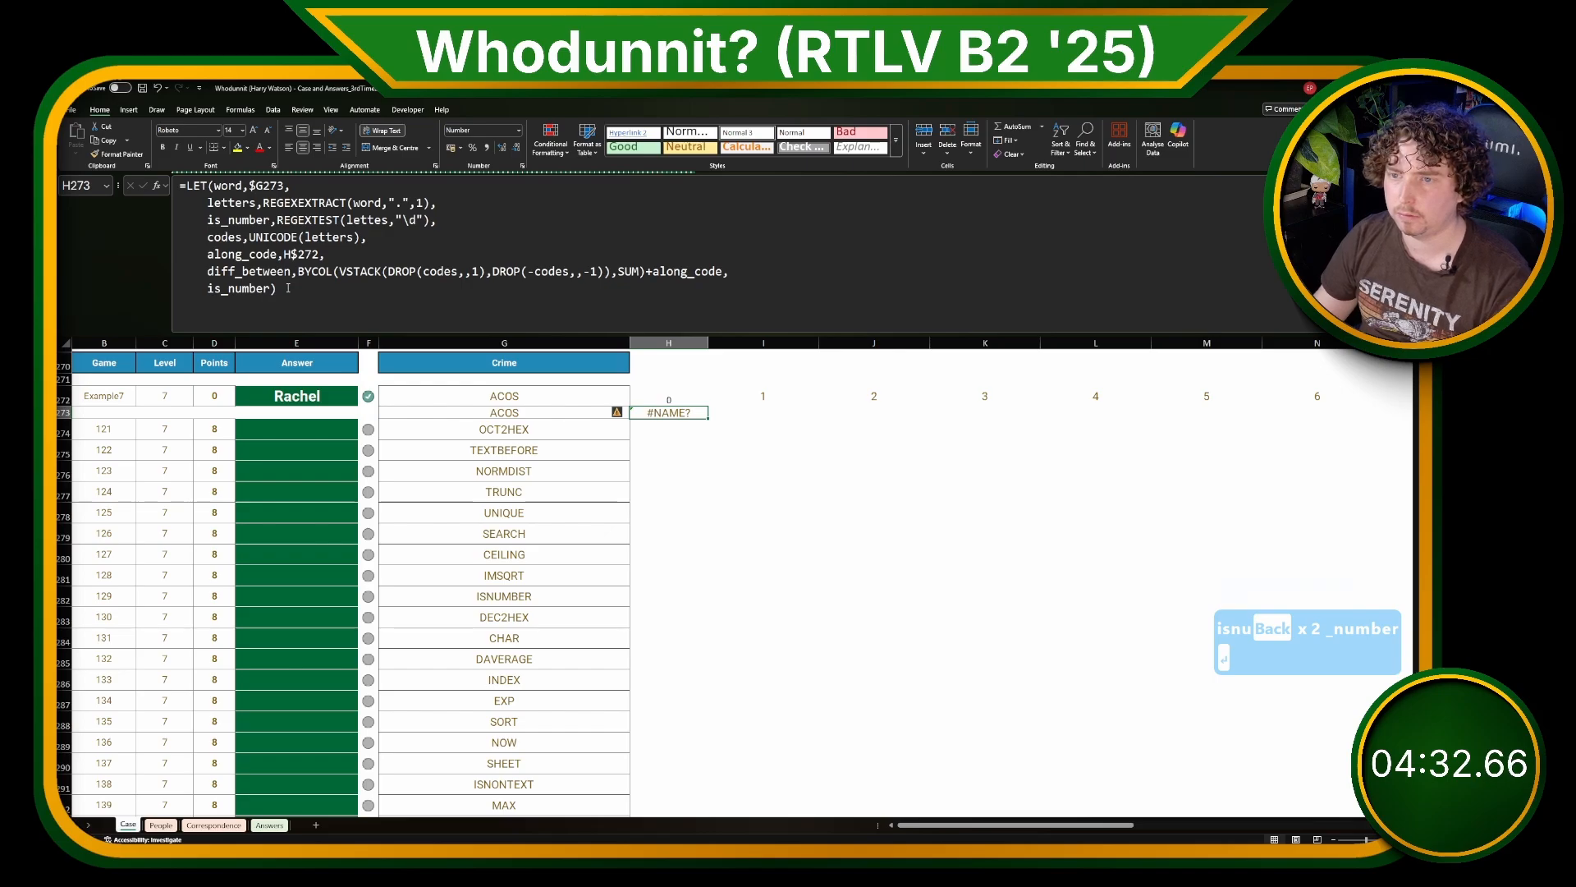
{"action": "left_click", "coordinate": [255, 288]}
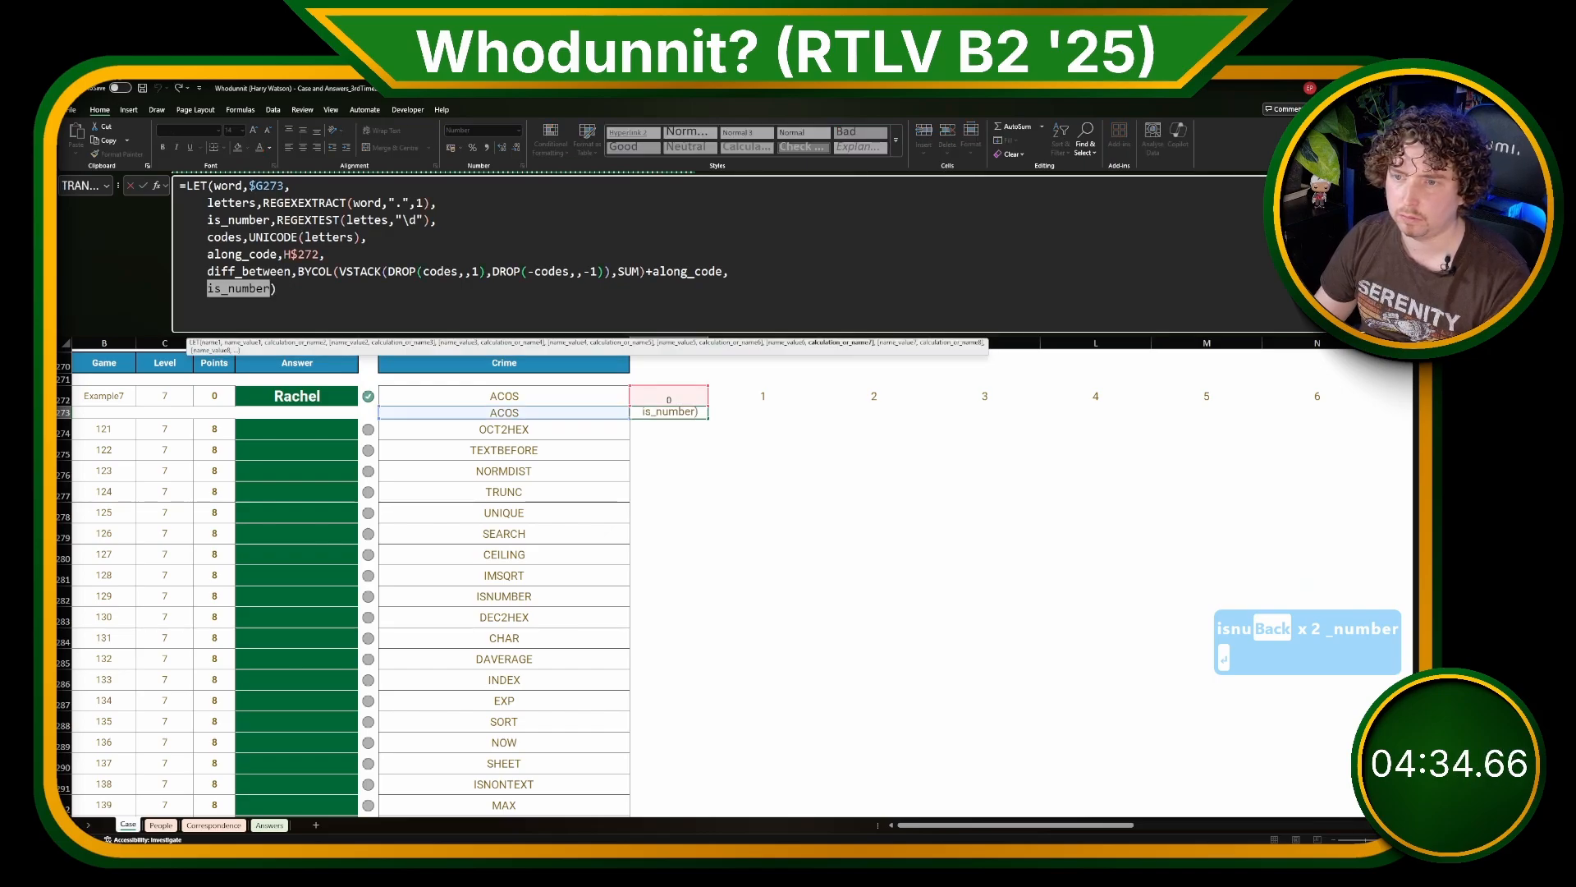
{"action": "double_click", "coordinate": [242, 218]}
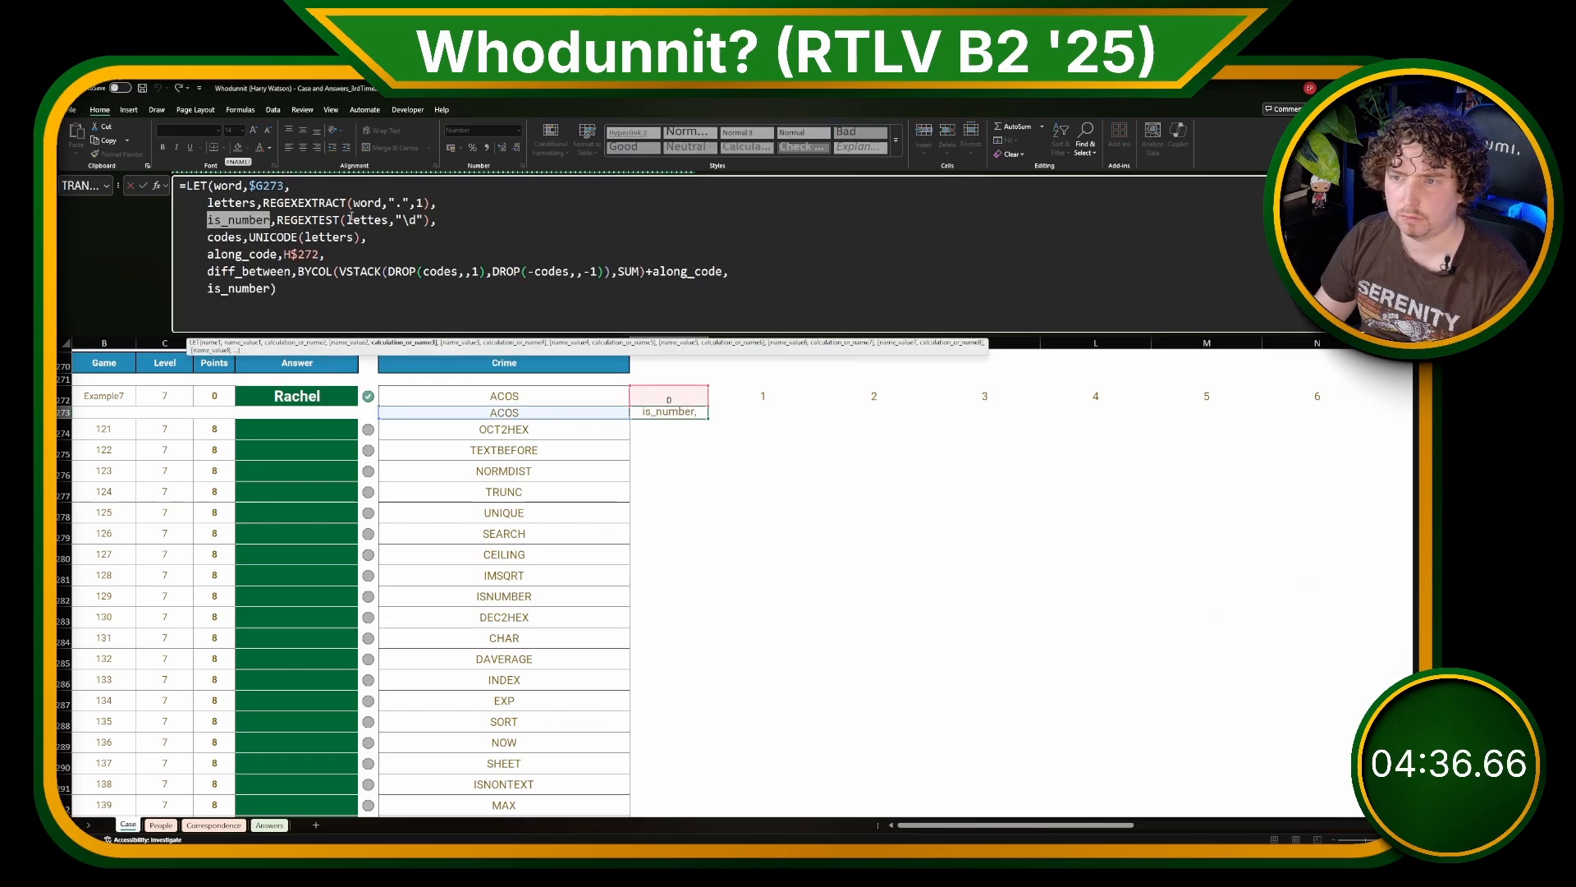
{"action": "key", "text": "Return"}
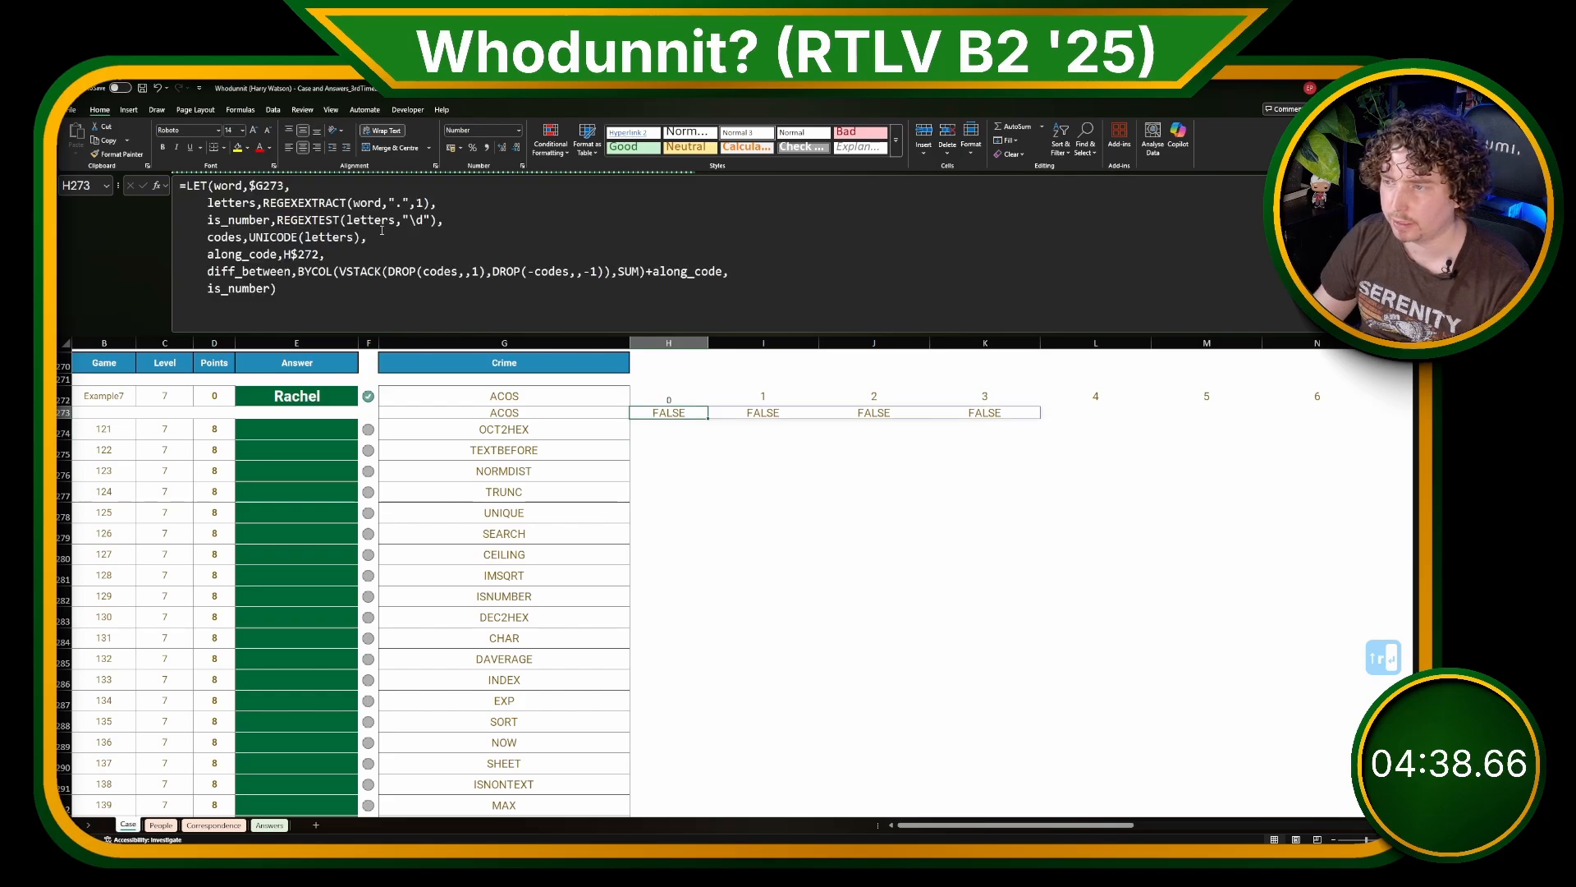
Step: Copy the H273 formula down to H274 for the crime word OCT2HEX
{"action": "key", "text": "ctrl+c"}
{"action": "key", "text": "Down"}
{"action": "key", "text": "ctrl+v"}
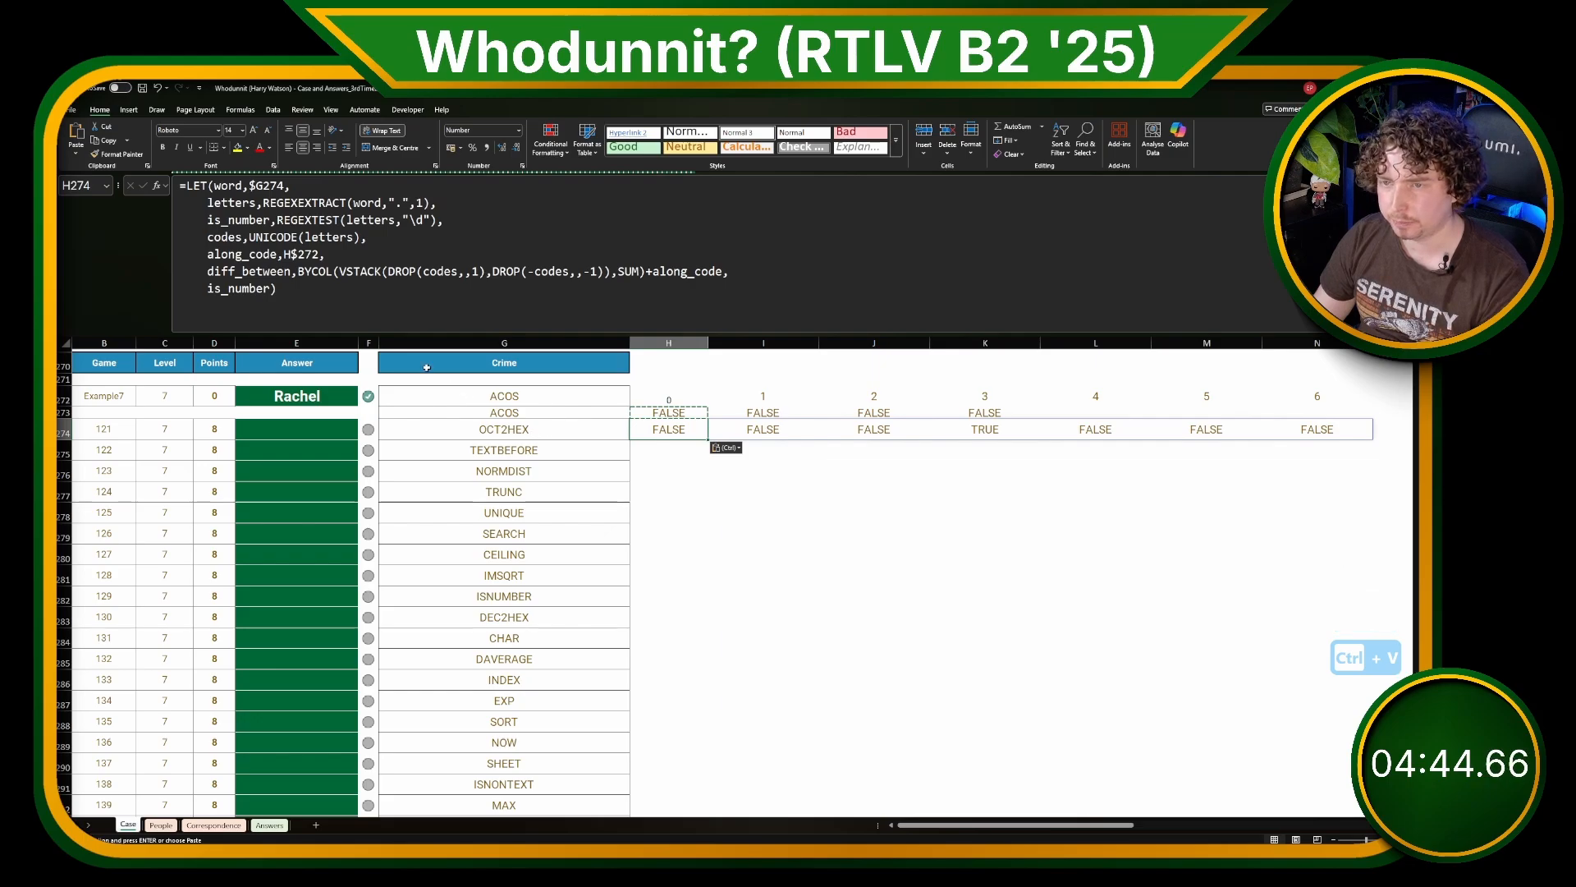
Step: Add a LET variable number_adj defined as DROP(is_number,,1) on a new line after diff_between in the H274 formula
{"action": "left_click", "coordinate": [244, 274]}
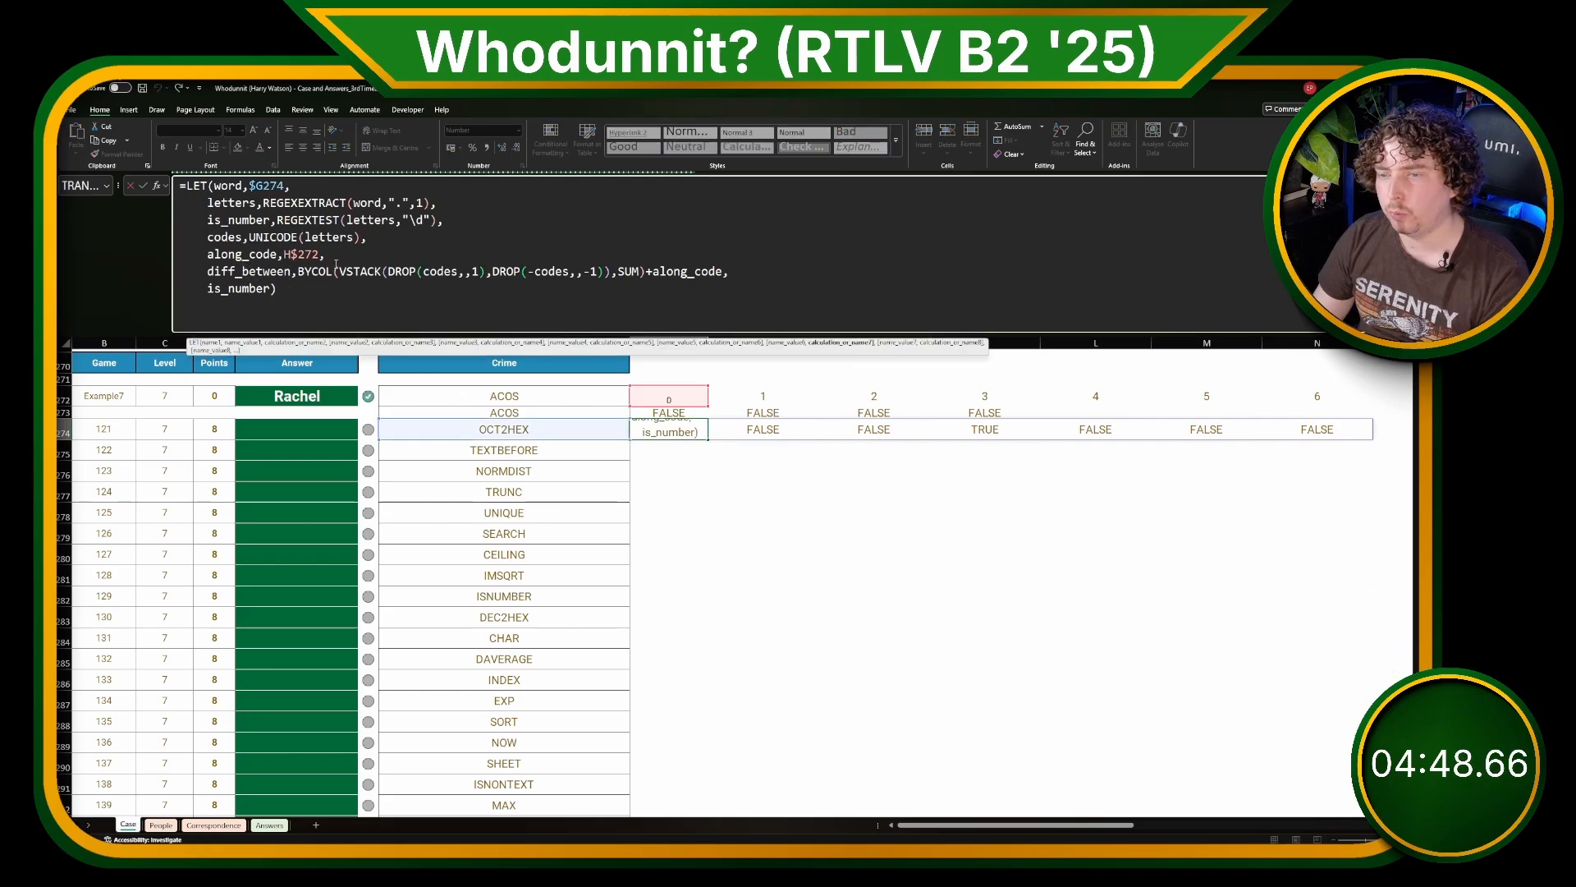
{"action": "left_click", "coordinate": [368, 254]}
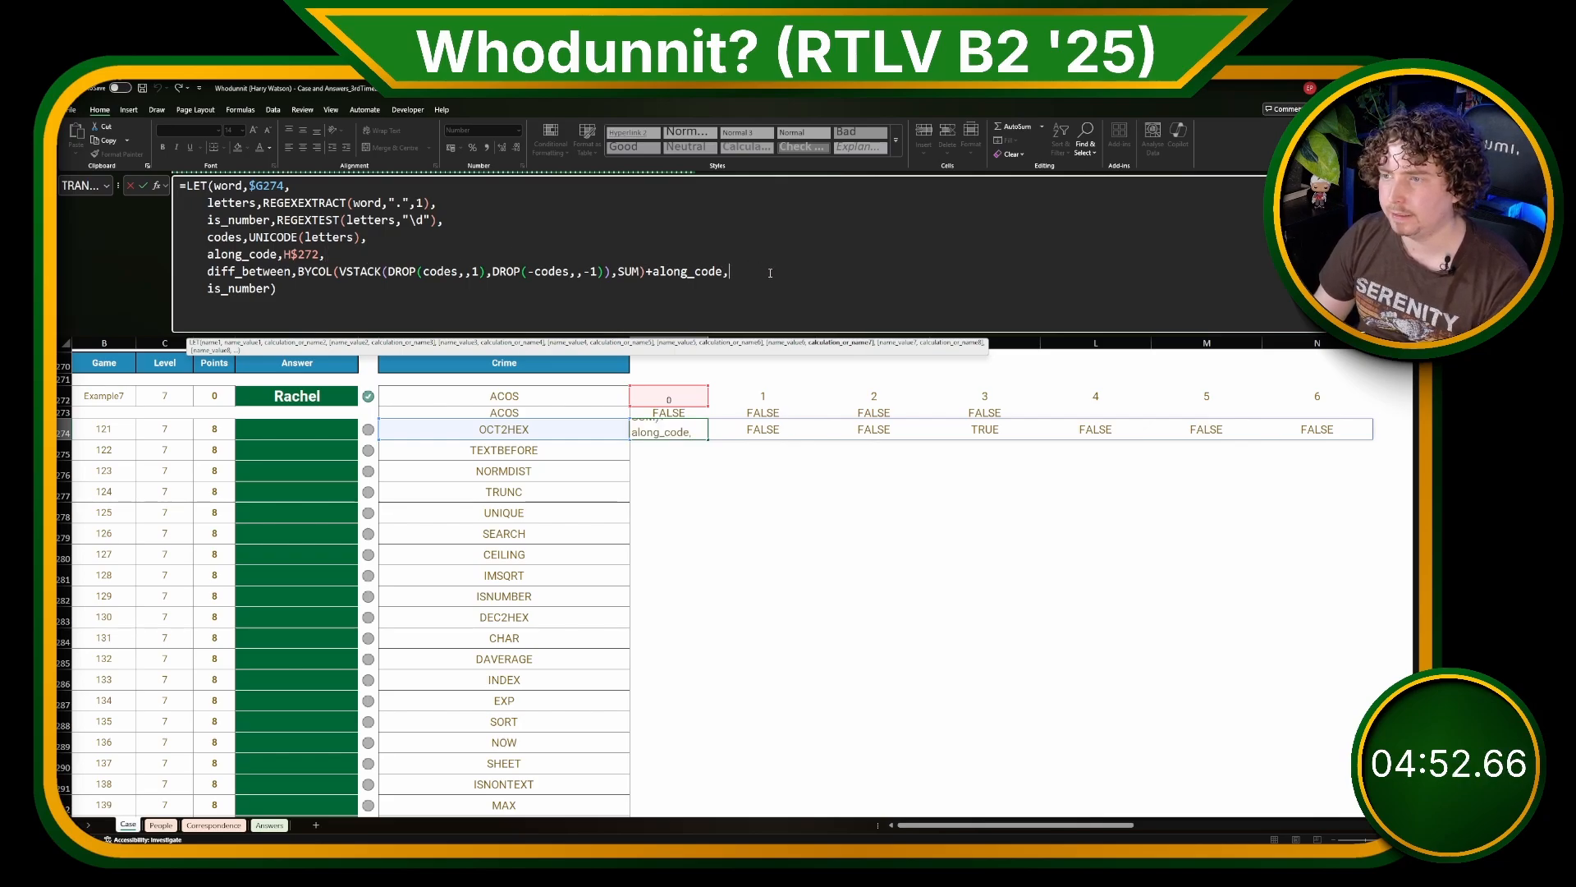
{"action": "key", "text": "alt+Return"}
{"action": "type", "text": "number_adj,"}
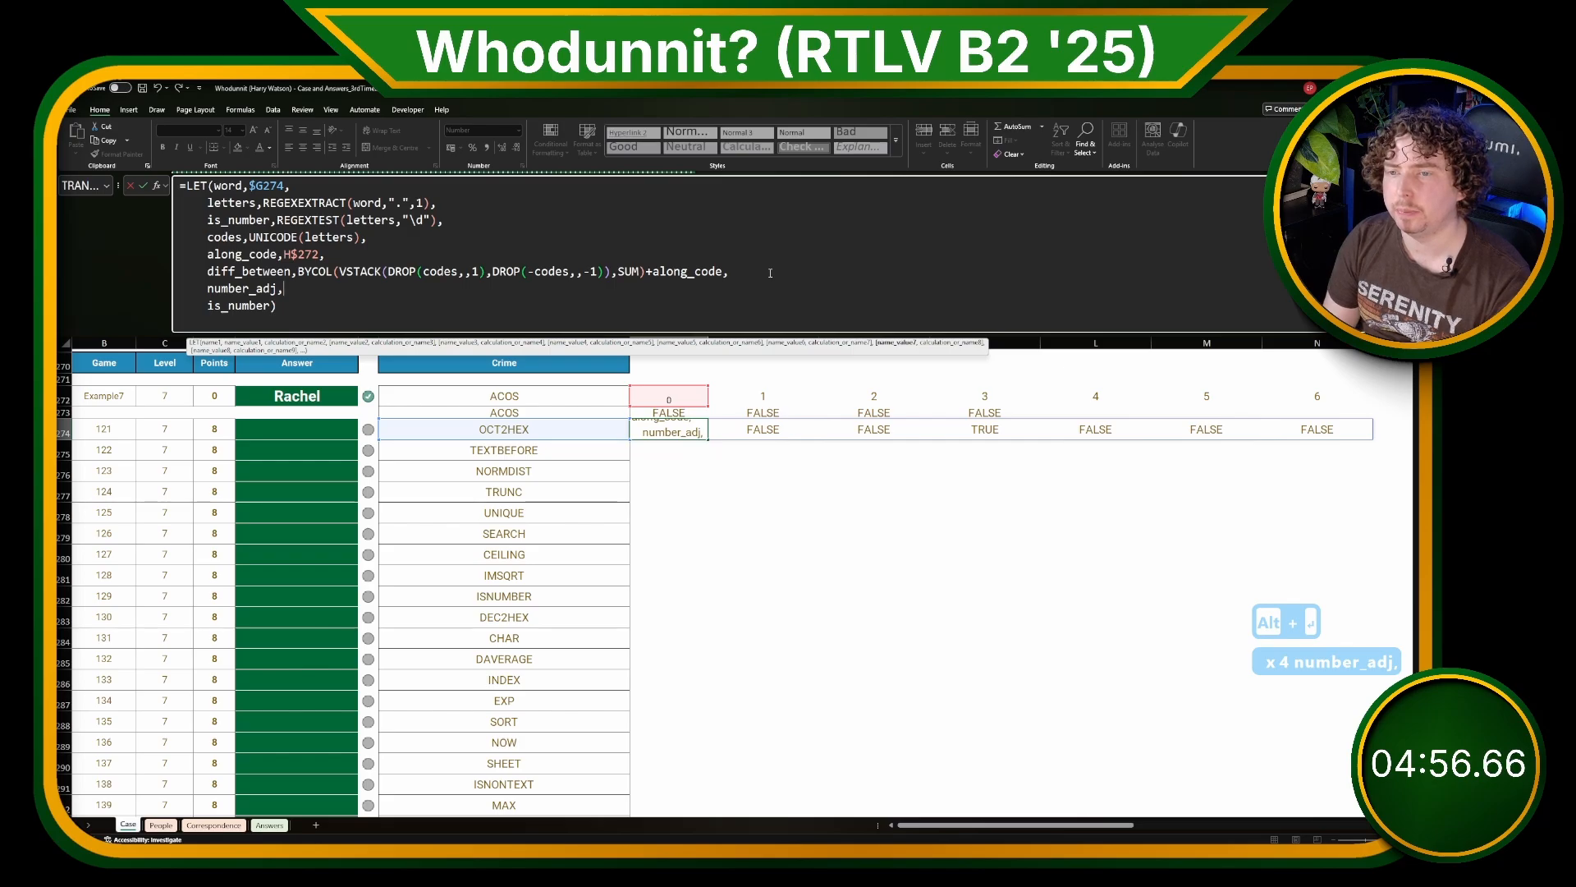
{"action": "type", "text": "DROP("}
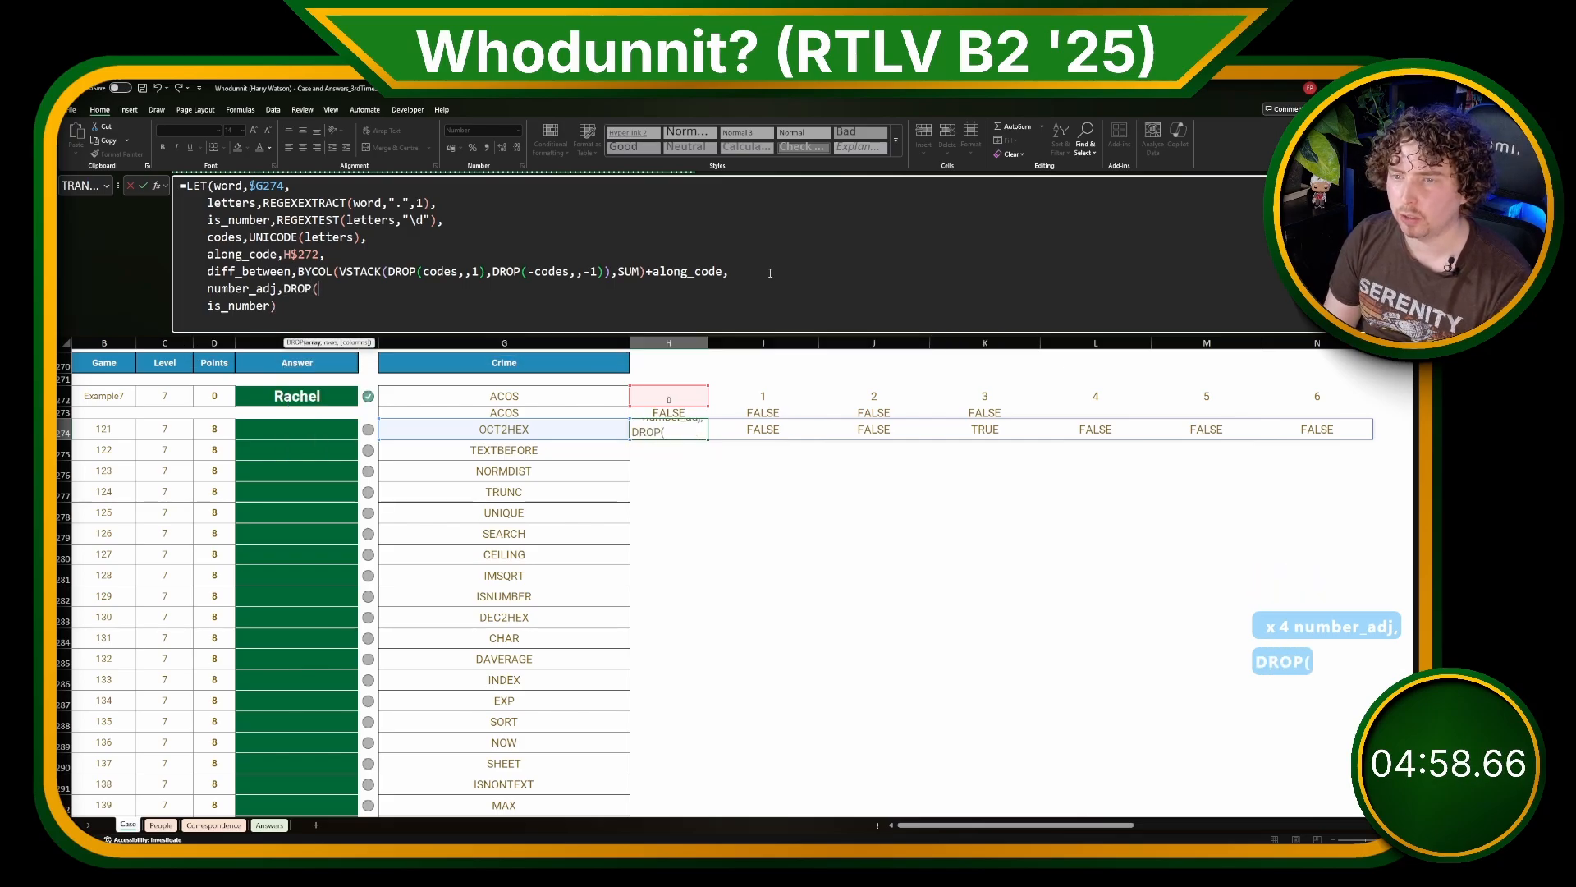
{"action": "type", "text": "is_"}
{"action": "key", "text": "Tab"}
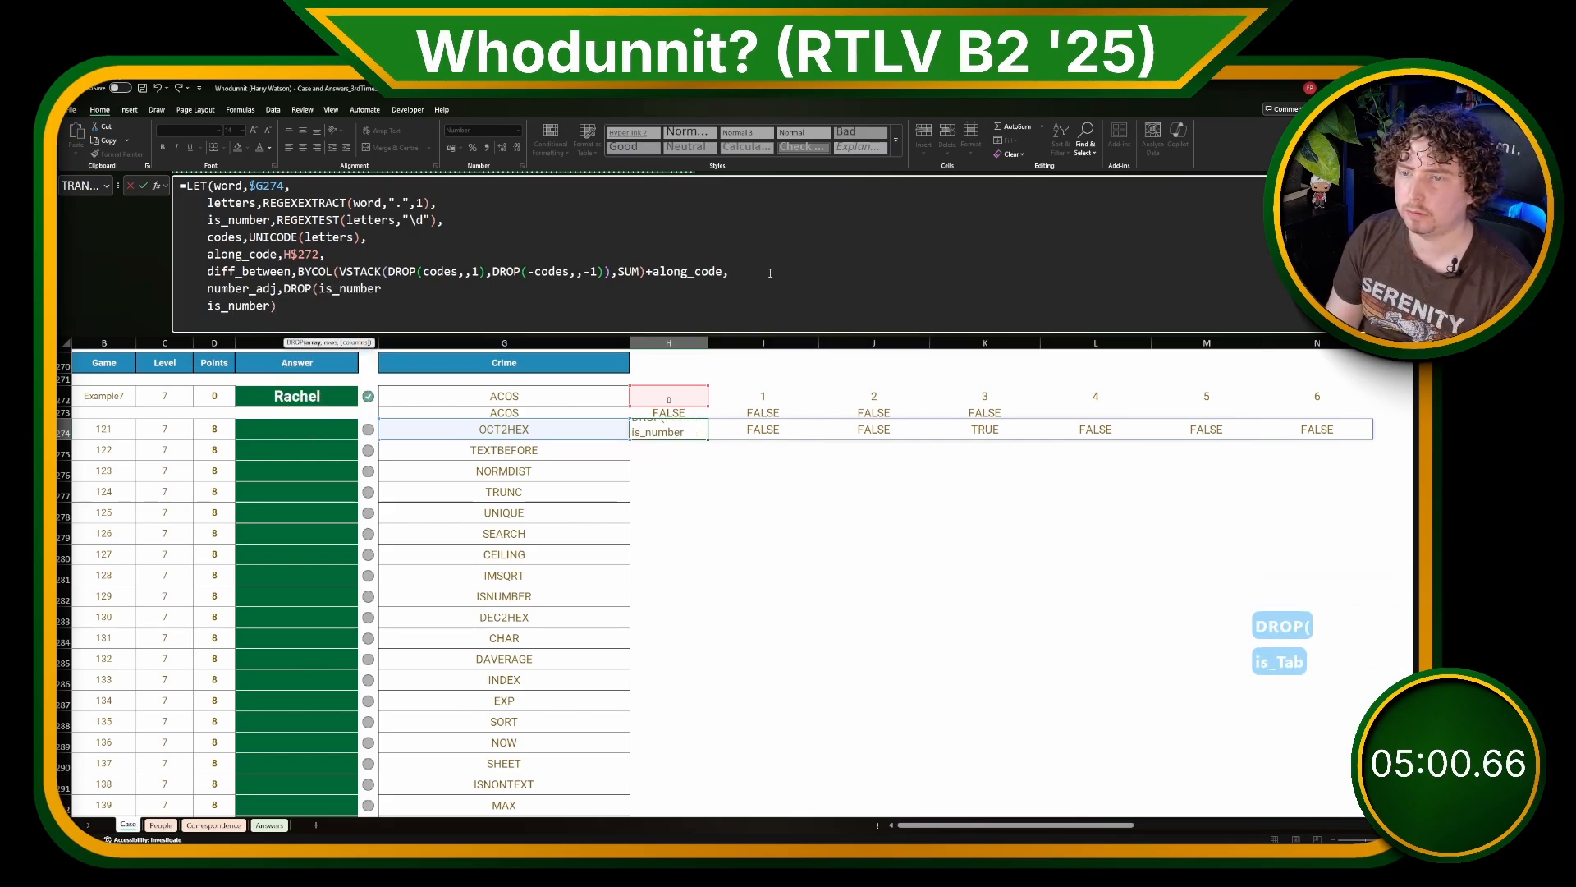
{"action": "type", "text": ","}
{"action": "type", "text": ",1),,"}
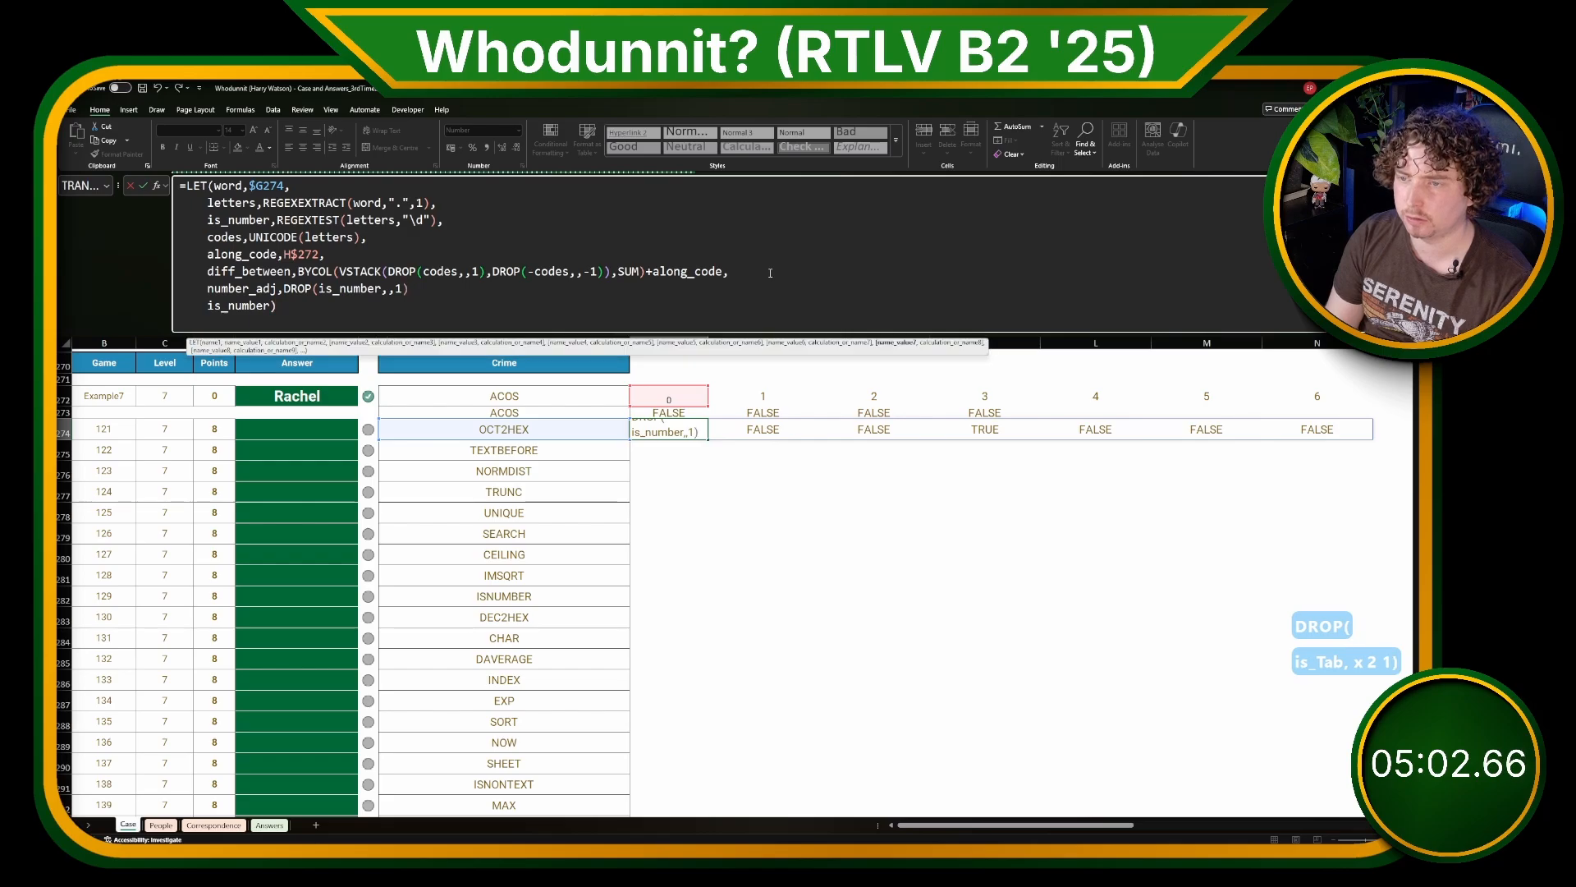
{"action": "key", "text": "BackSpace"}
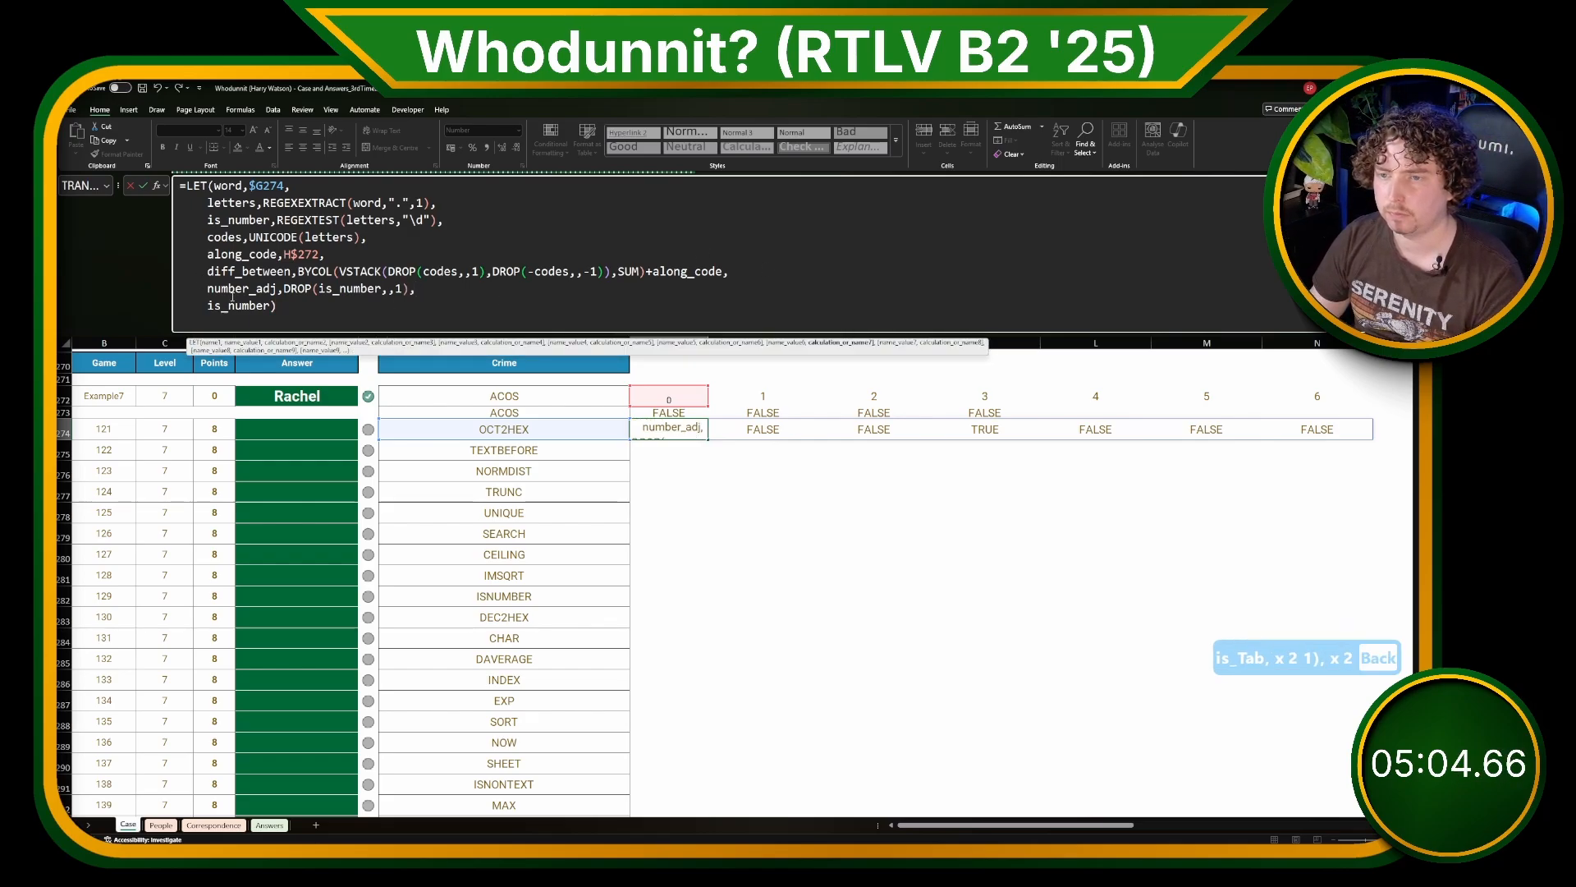
Step: Make the H274 formula return number_adj instead of is_number
{"action": "double_click", "coordinate": [242, 288]}
{"action": "key", "text": "ctrl+c"}
{"action": "double_click", "coordinate": [239, 305]}
{"action": "key", "text": "ctrl+v"}
{"action": "key", "text": "Return"}
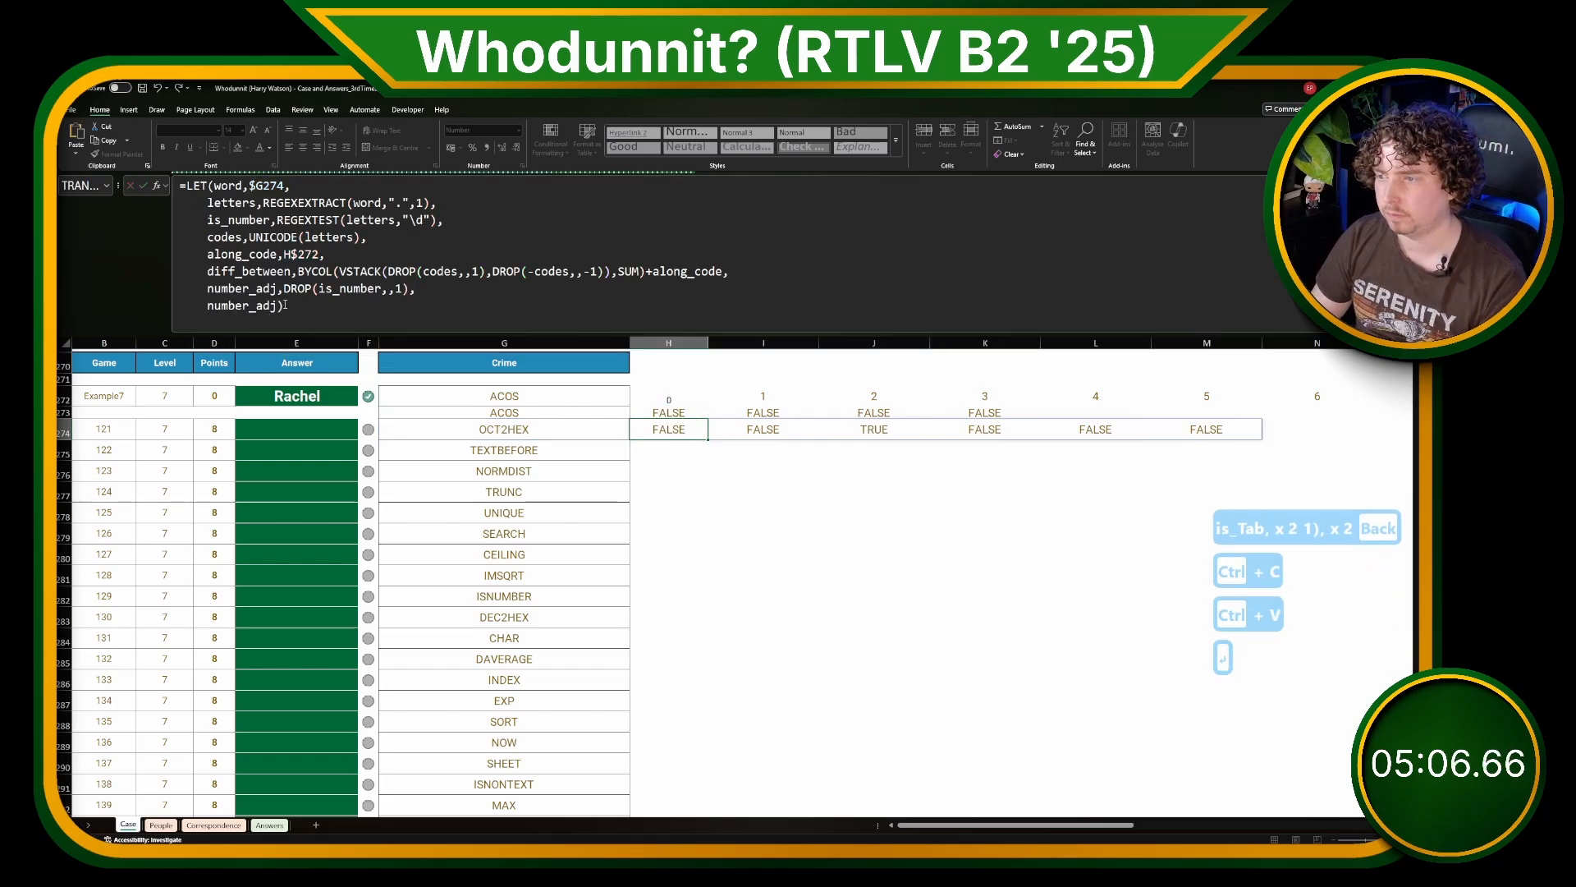
Step: Multiply is_number by along_code inside the number_adj DROP of the H274 formula and commit it
{"action": "left_click", "coordinate": [315, 288]}
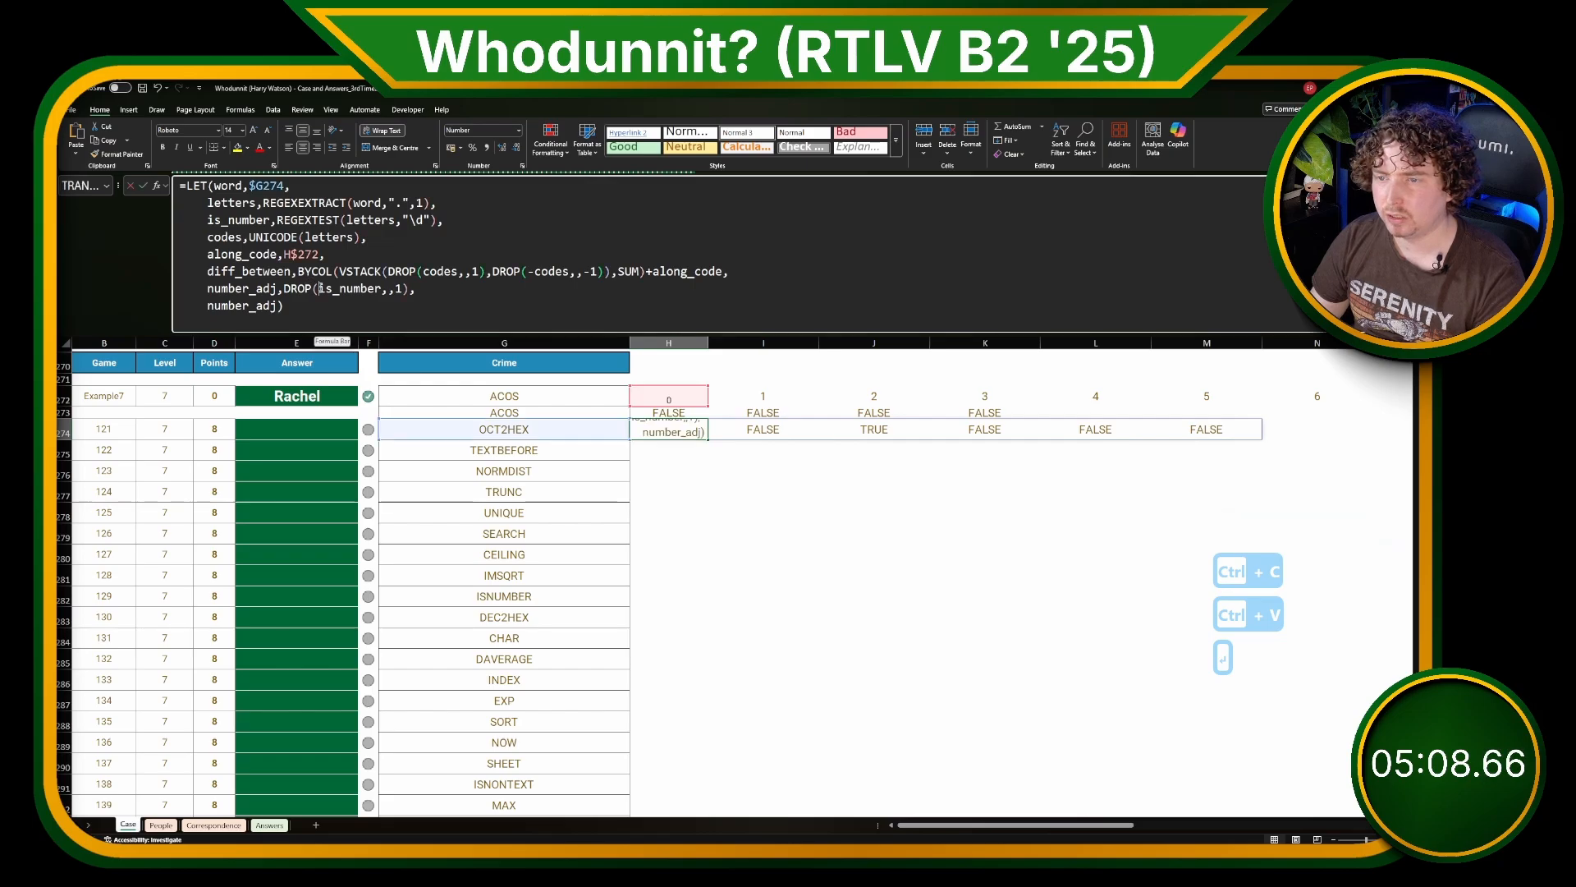
{"action": "type", "text": "along"}
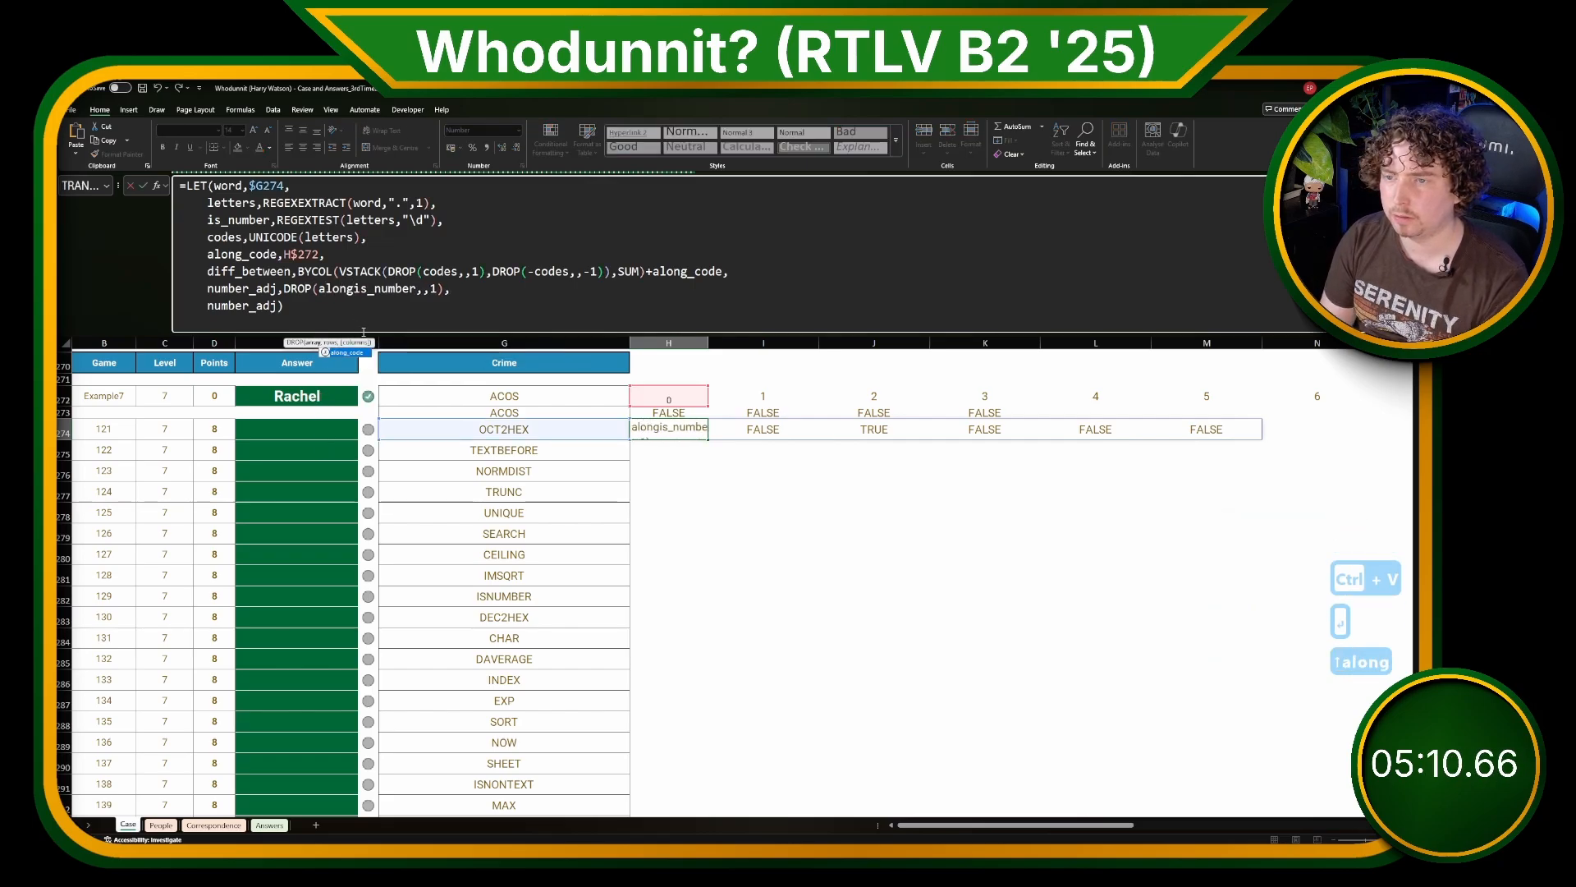
{"action": "key", "text": "Tab"}
{"action": "type", "text": "*"}
{"action": "key", "text": "Return"}
{"action": "key", "text": "Up"}
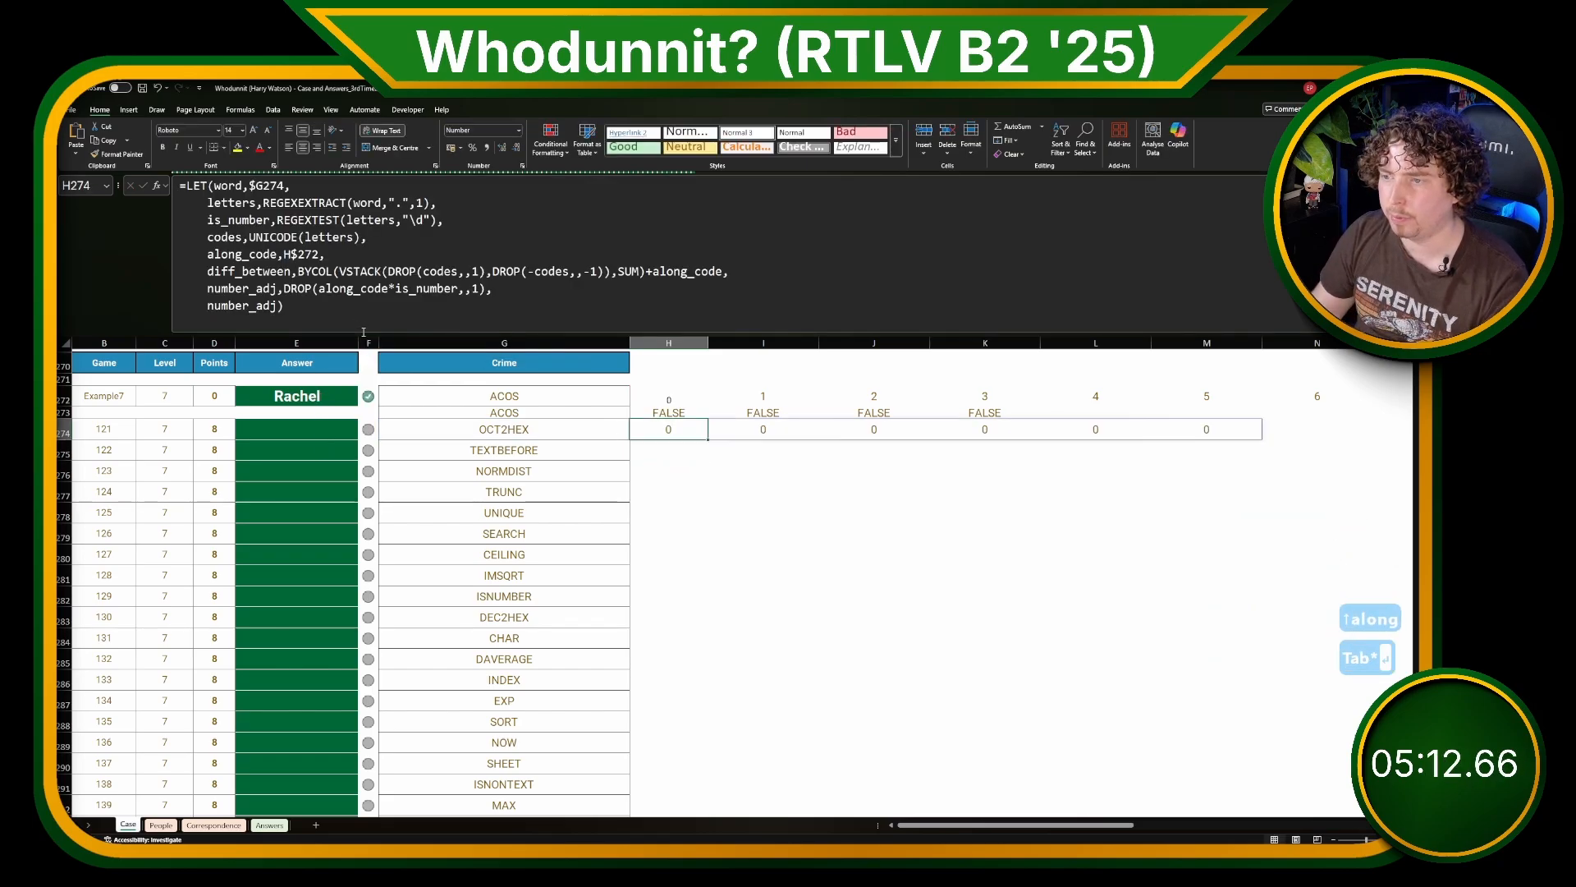
Step: Try to copy the H274 formula across row 274 from I274 onward, and undo the pastes
{"action": "key", "text": "ctrl+c"}
{"action": "key", "text": "Right"}
{"action": "key", "text": "ctrl+v"}
{"action": "key", "text": "Right"}
{"action": "key", "text": "ctrl+v"}
{"action": "key", "text": "Right"}
{"action": "key", "text": "ctrl+v"}
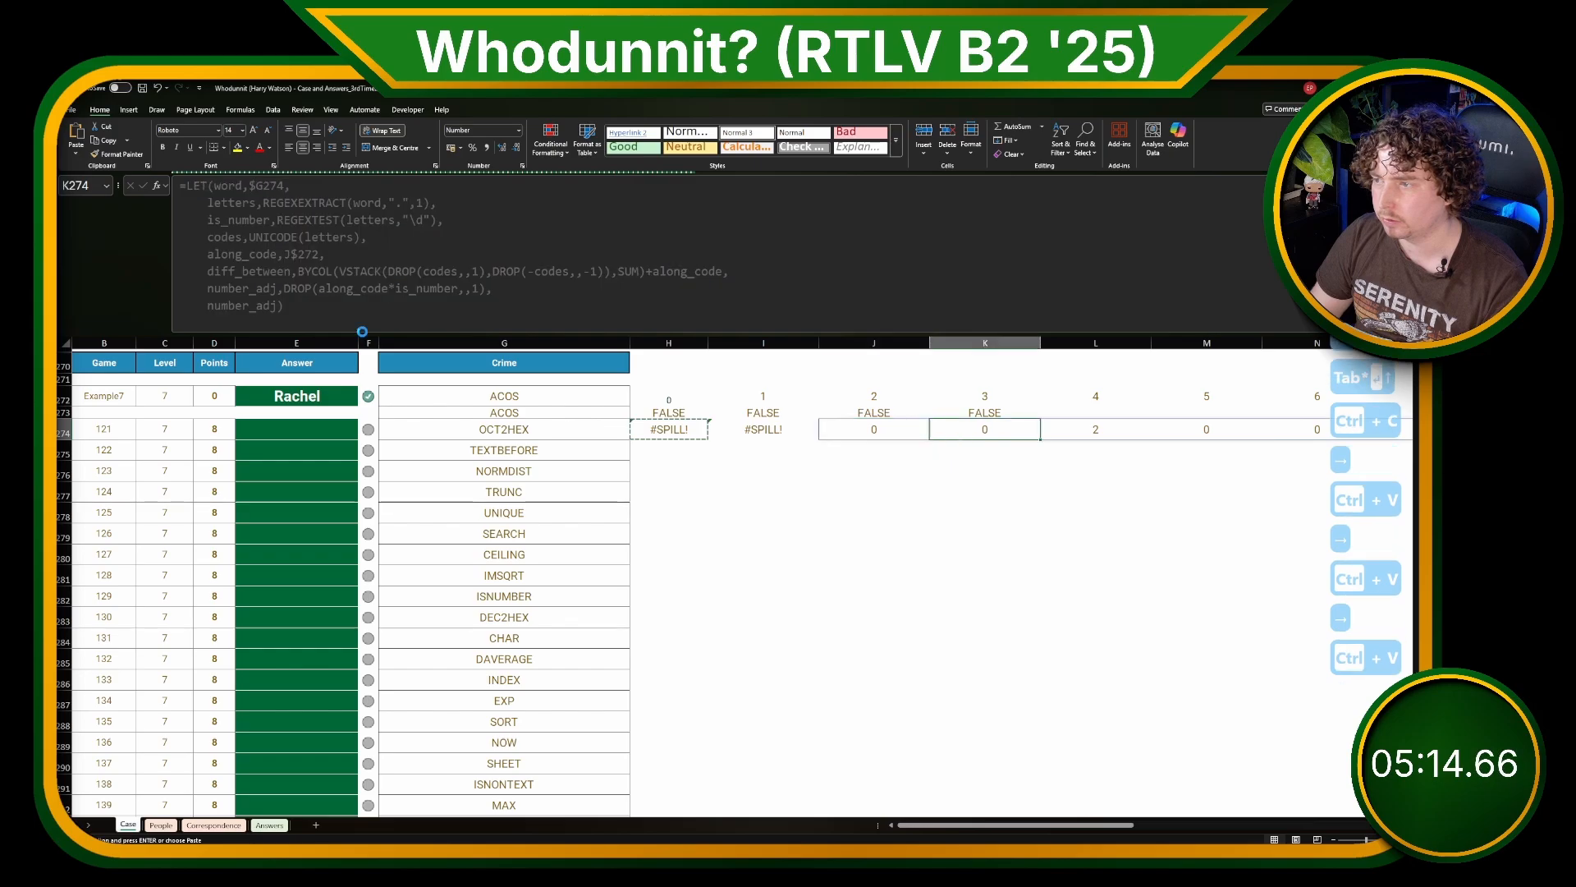
{"action": "key", "text": "Right"}
{"action": "key", "text": "ctrl+v"}
{"action": "key", "text": "ctrl+z"}
{"action": "key", "text": "ctrl+z"}
{"action": "key", "text": "ctrl+z"}
{"action": "key", "text": "ctrl+z"}
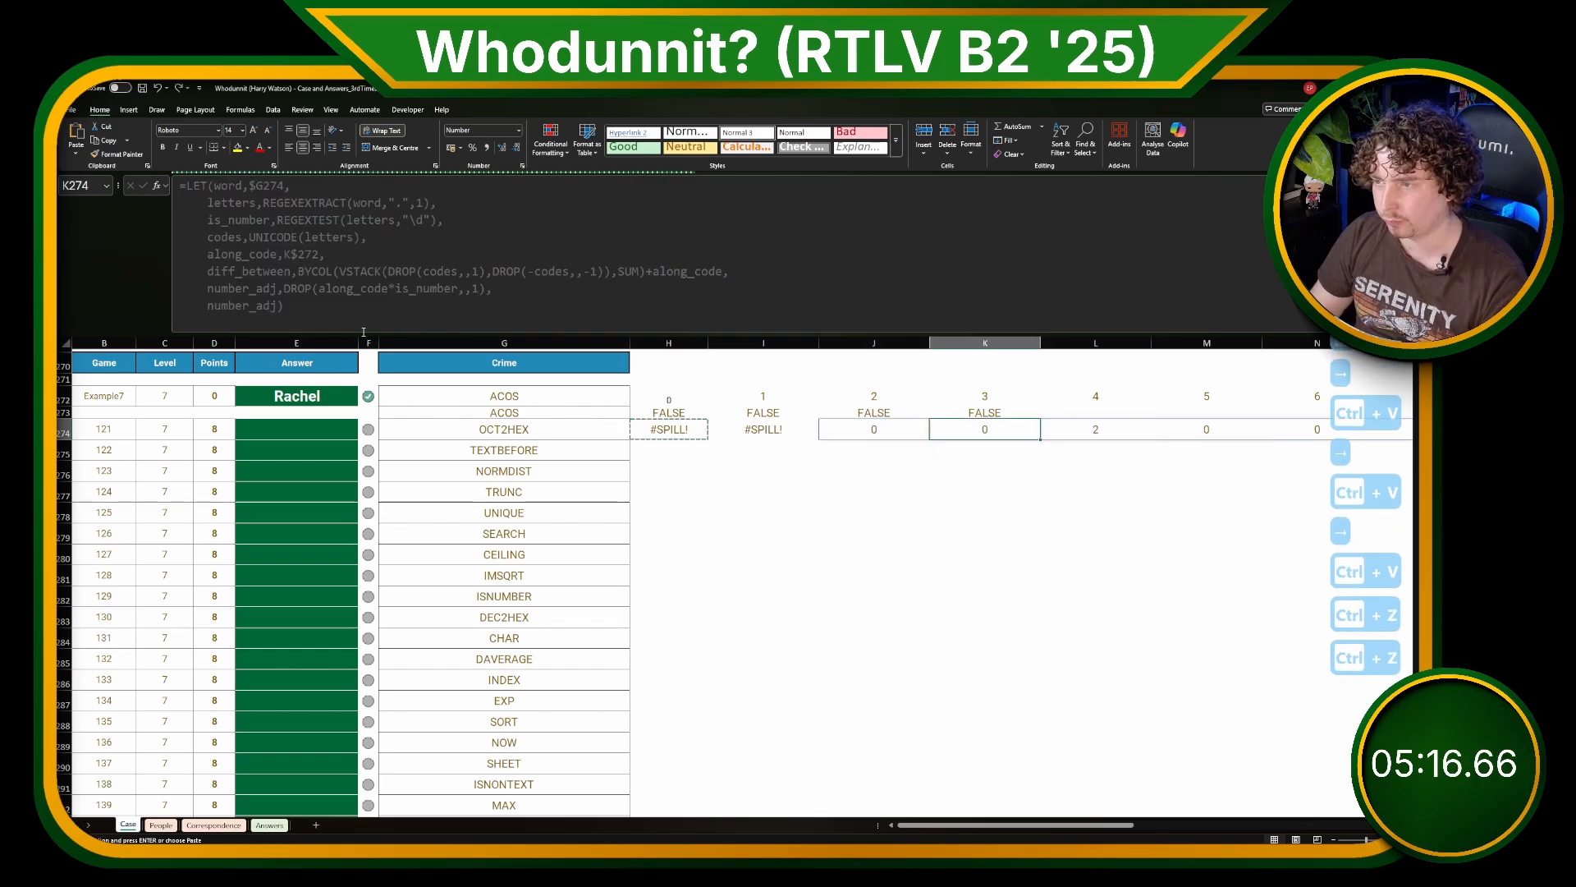
{"action": "key", "text": "Left"}
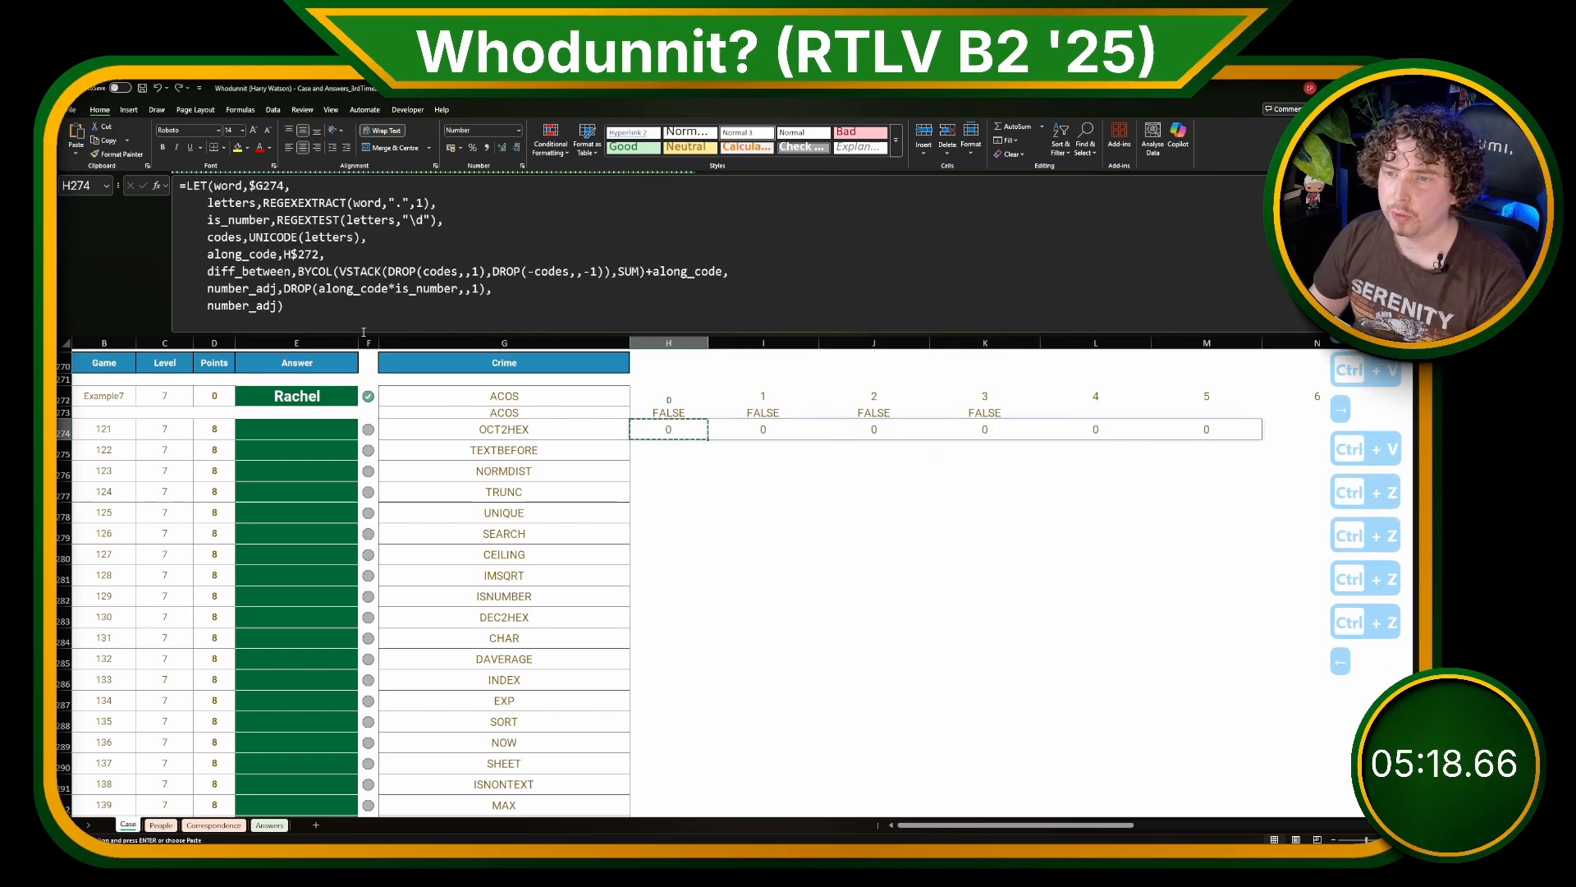
Step: Wrap the number_adj expression in the H274 formula in a second, outer DROP with its rows argument left empty
{"action": "left_click", "coordinate": [290, 289]}
{"action": "key", "text": "Left"}
{"action": "type", "text": "DR"}
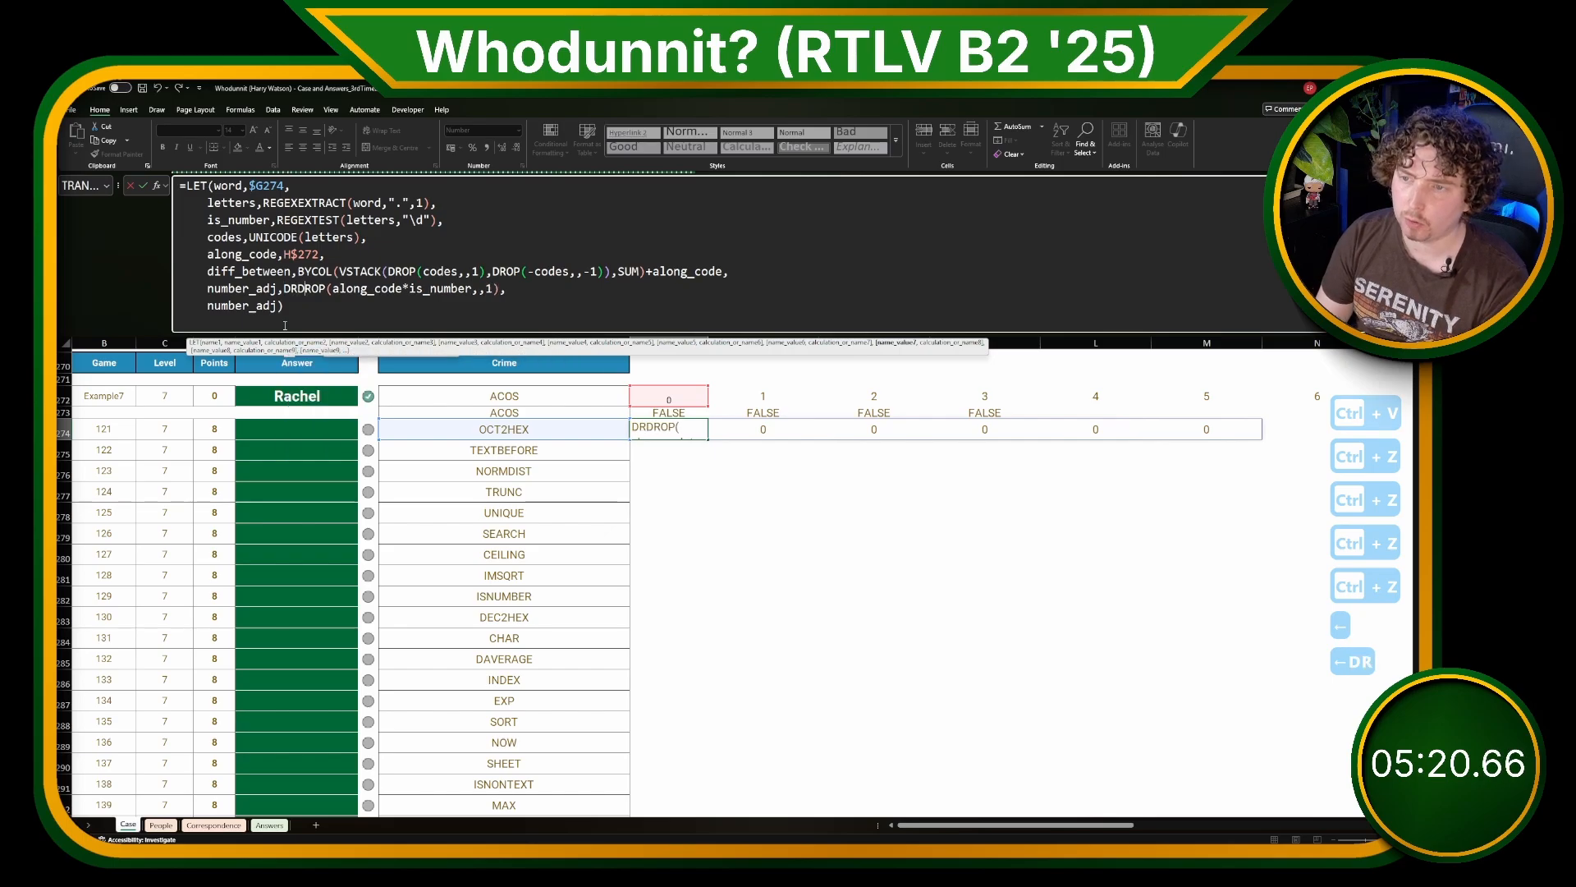
{"action": "type", "text": "OP("}
{"action": "left_click", "coordinate": [544, 288]}
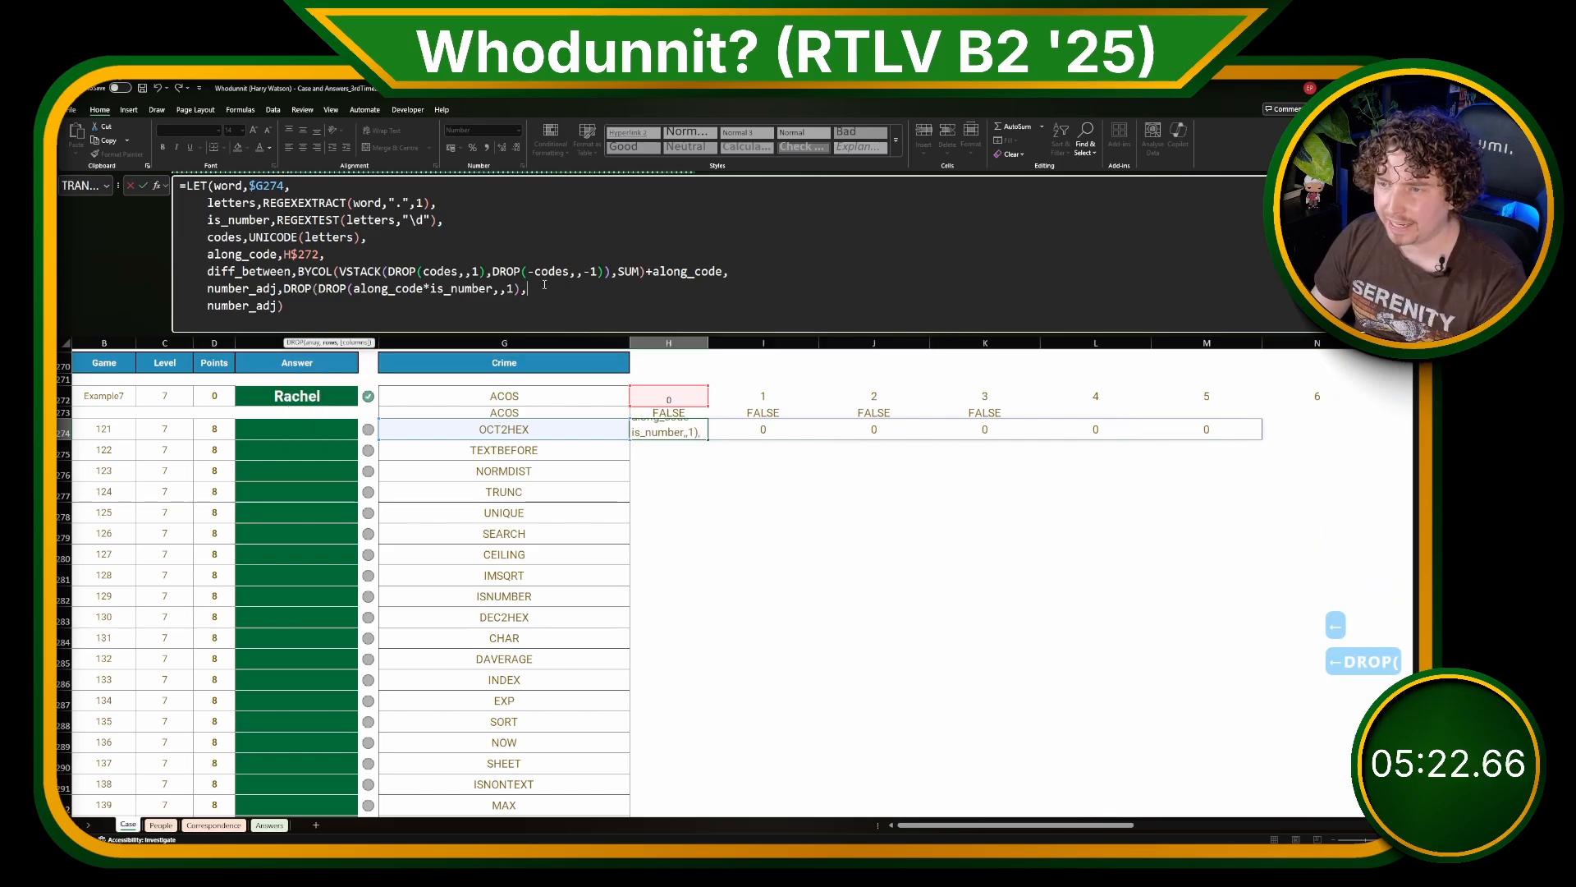
{"action": "type", "text": ","}
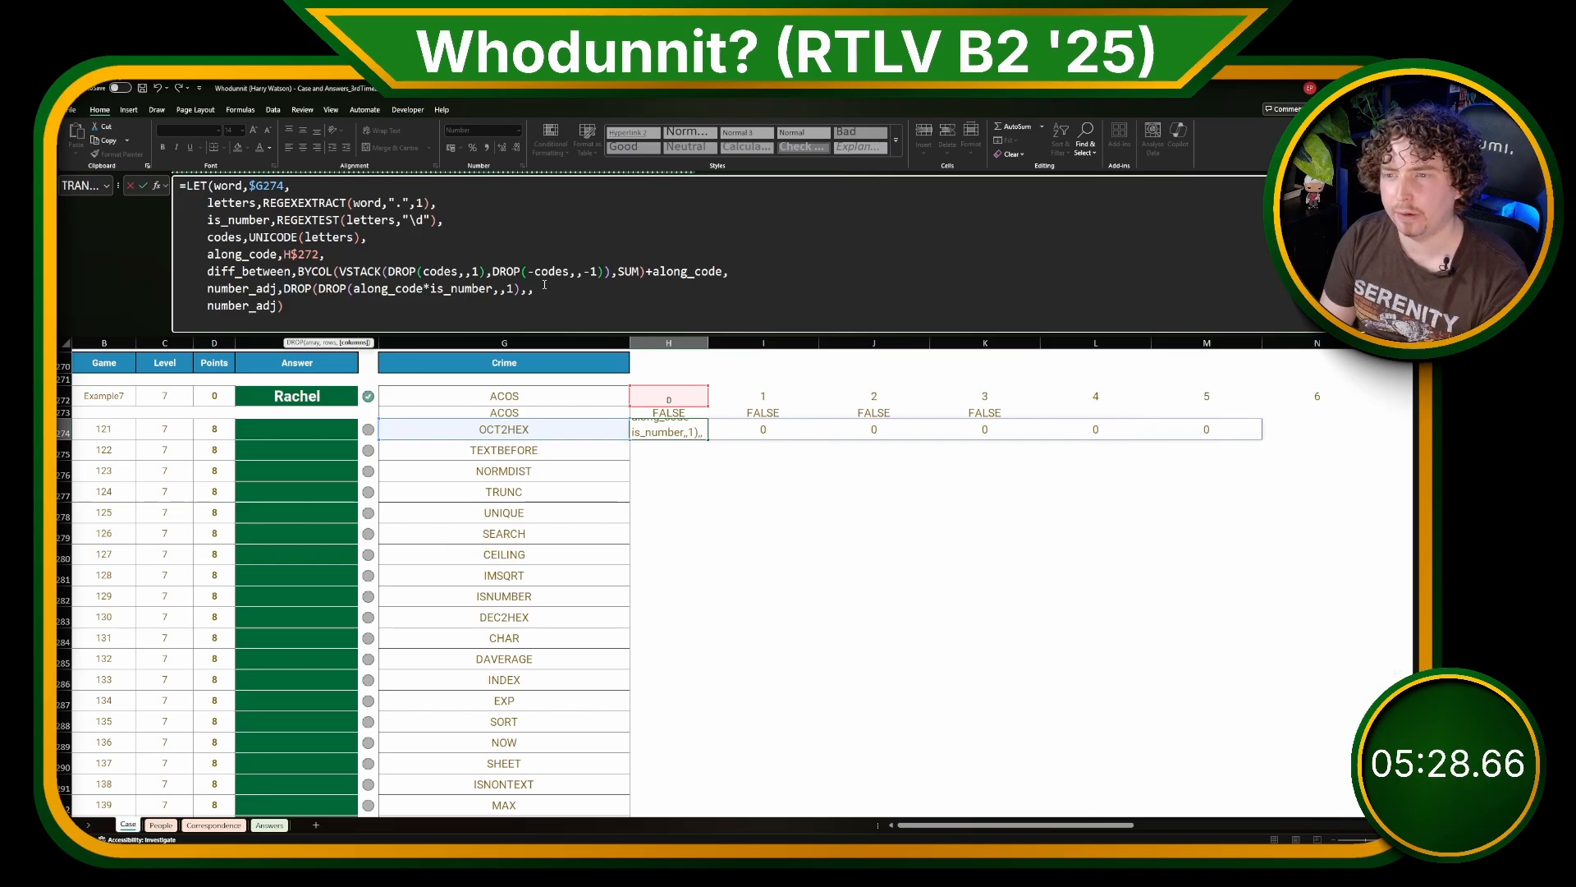
Step: Set the outer DROP's columns argument in number_adj to -SUM(--is_number) and commit the H274 formula
{"action": "type", "text": "SUM()"}
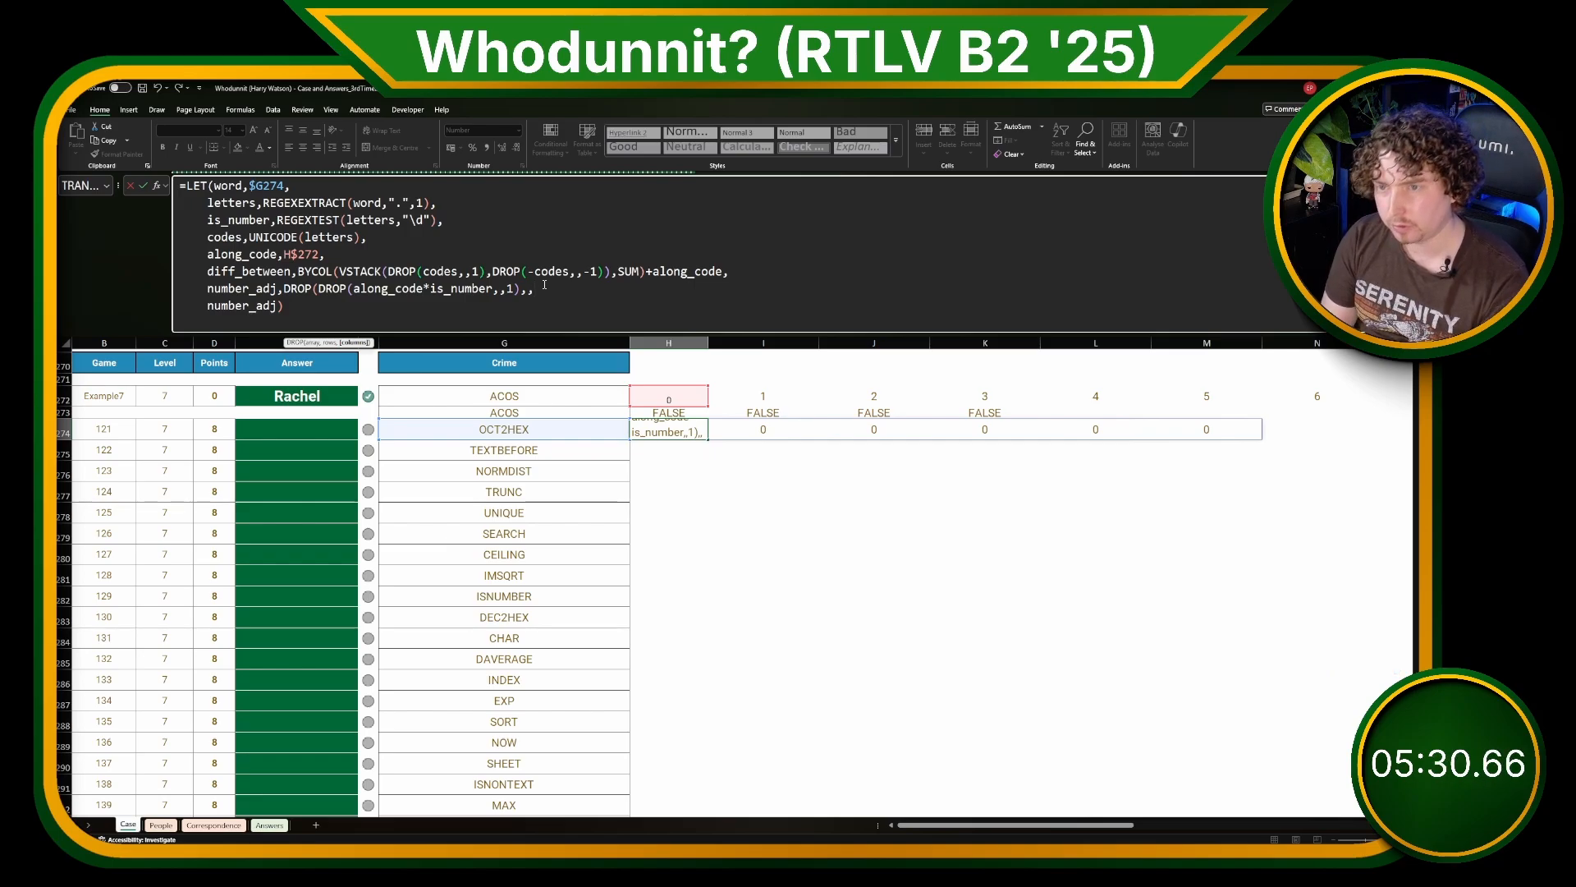
{"action": "key", "text": "BackSpace"}
{"action": "key", "text": "BackSpace"}
{"action": "key", "text": "BackSpace"}
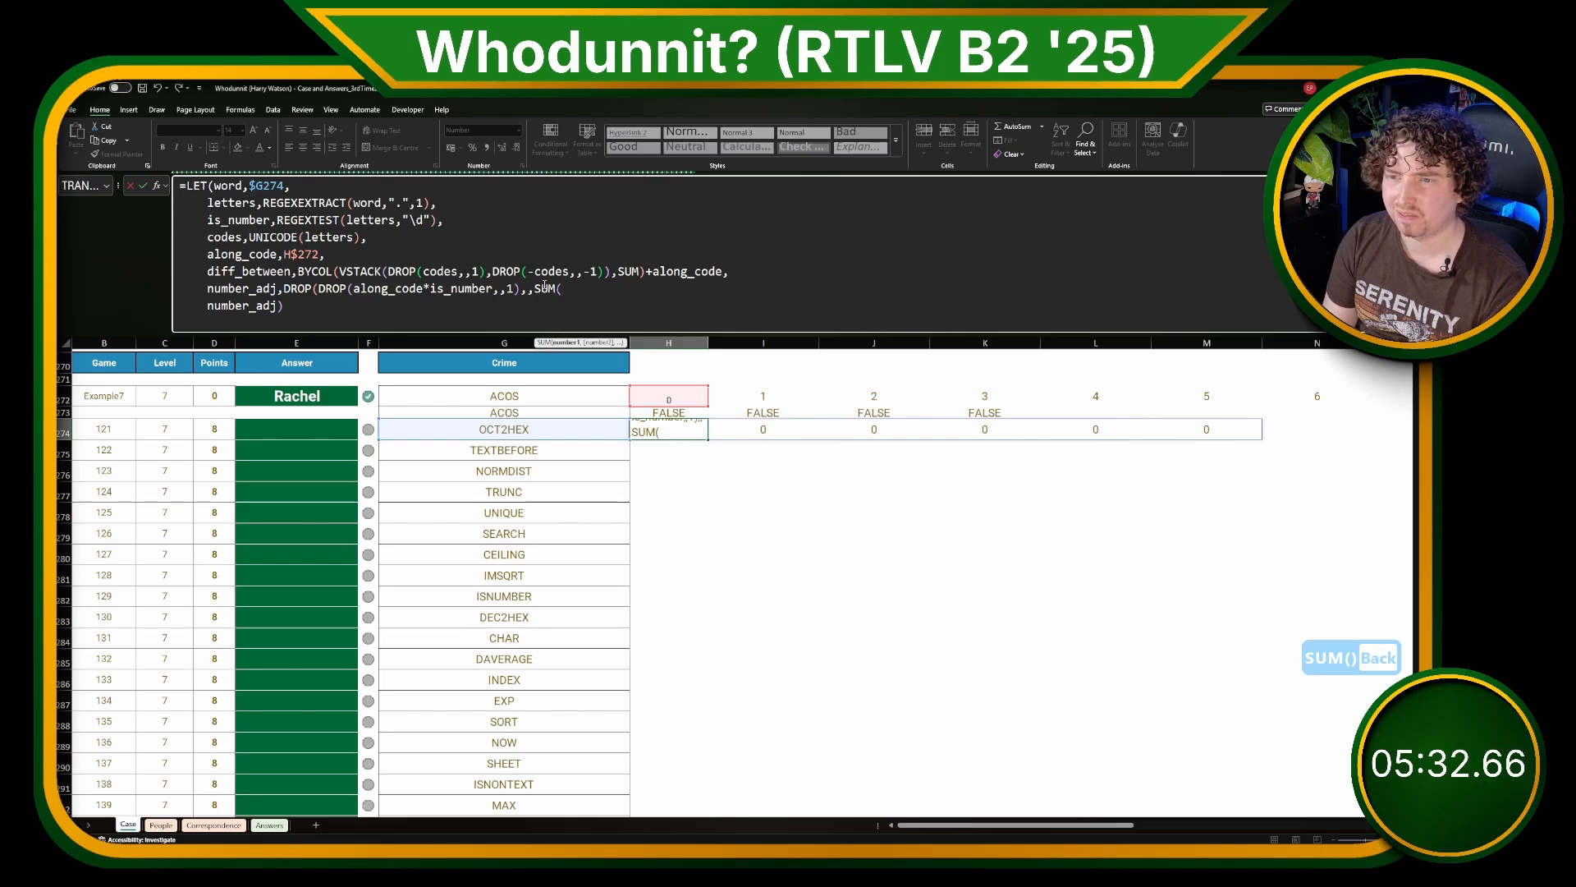
{"action": "key", "text": "BackSpace"}
{"action": "key", "text": "BackSpace"}
{"action": "type", "text": "-"}
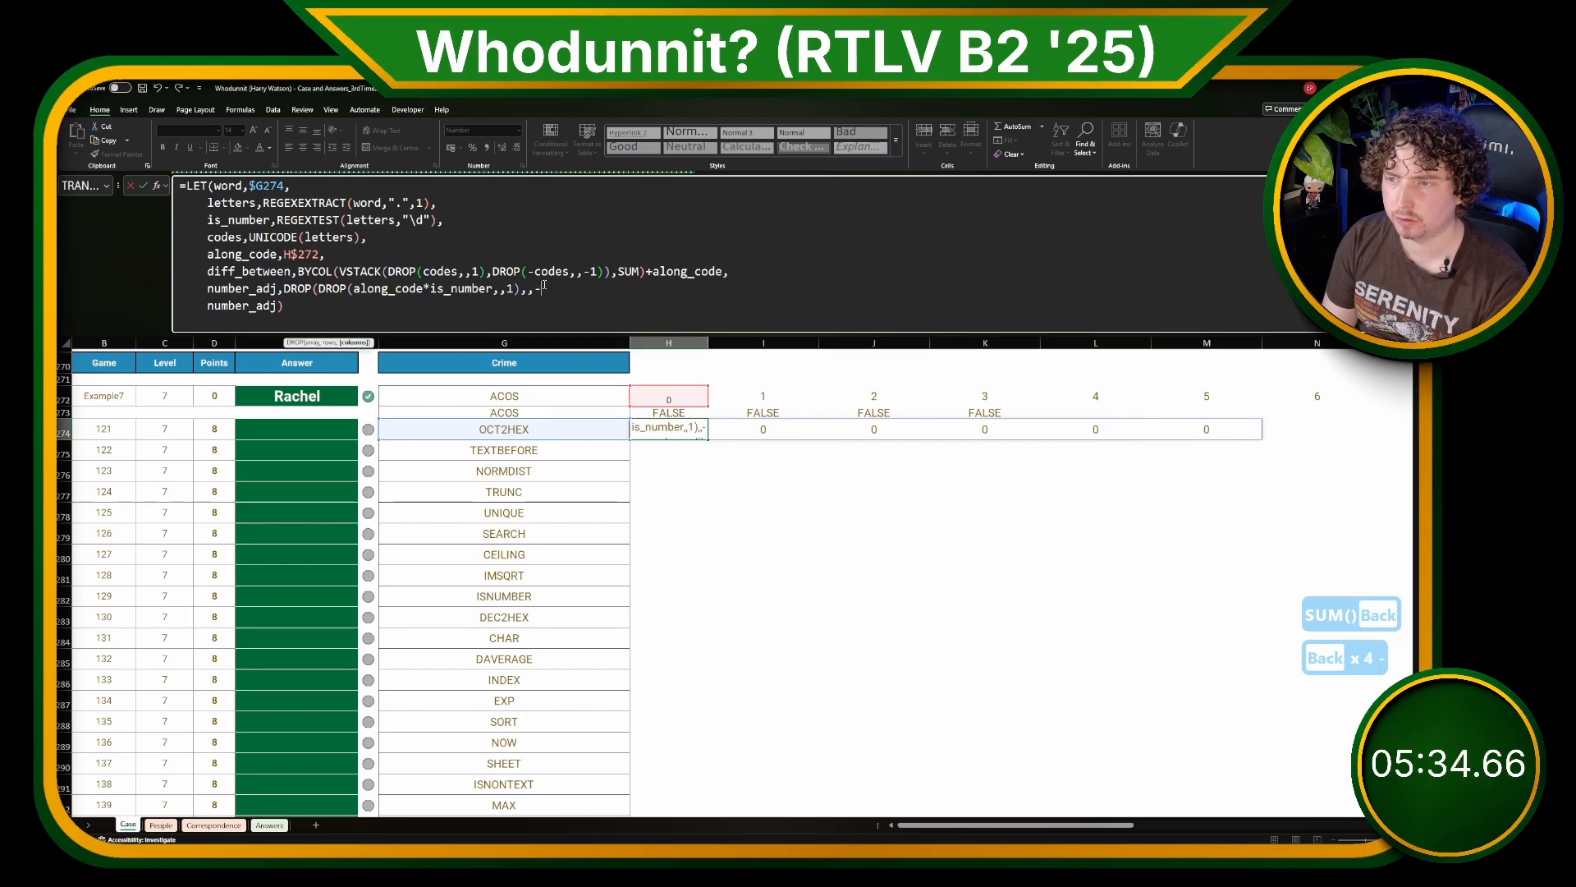
{"action": "type", "text": "SUM("}
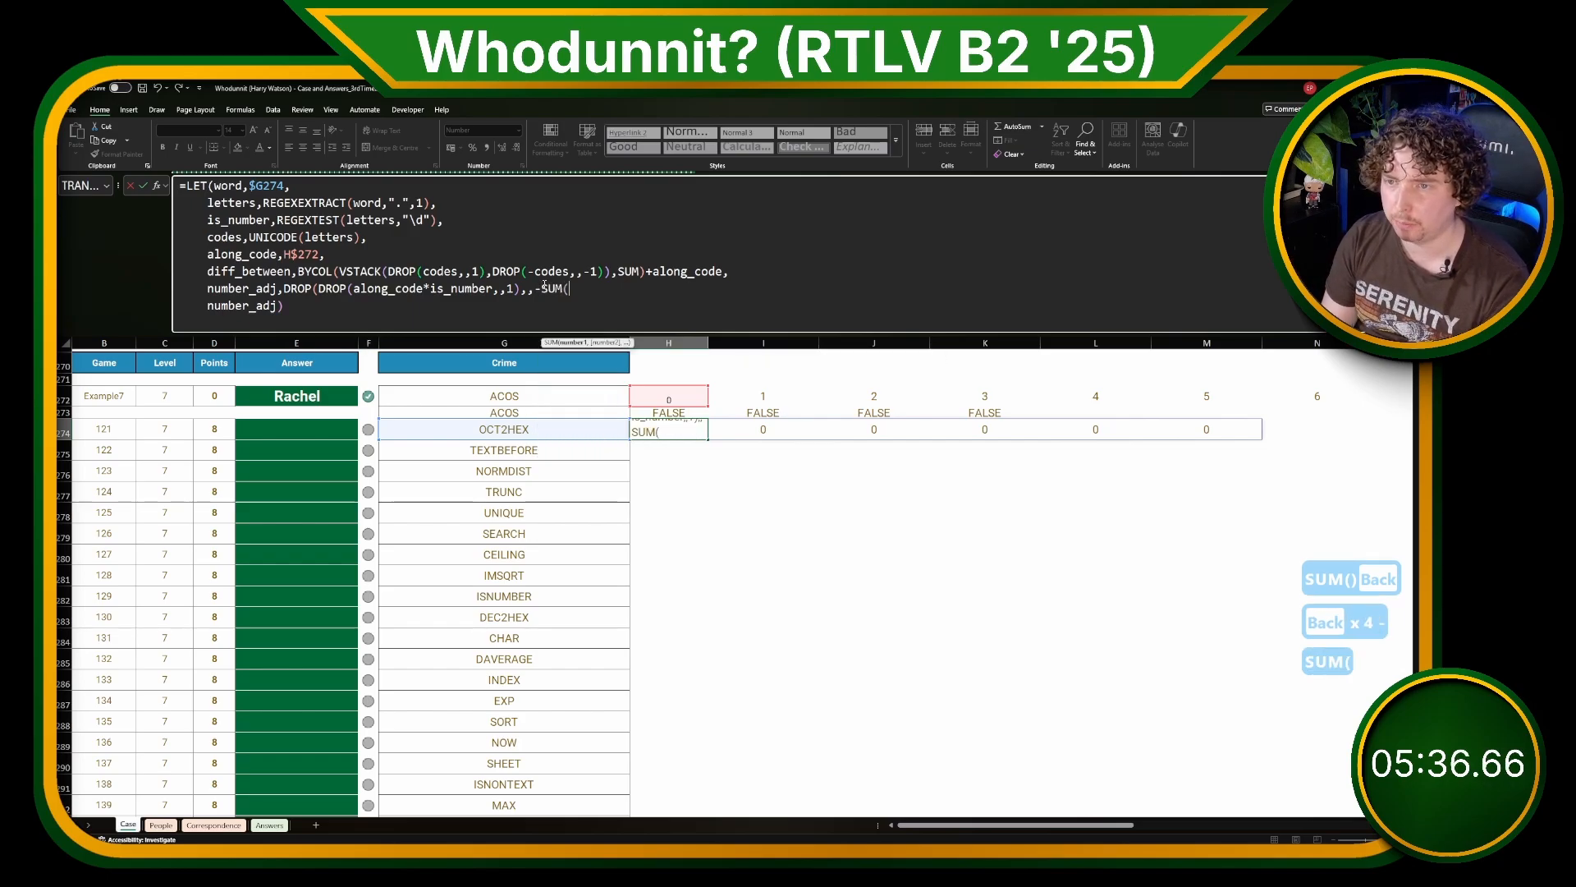
{"action": "type", "text": "--is_n"}
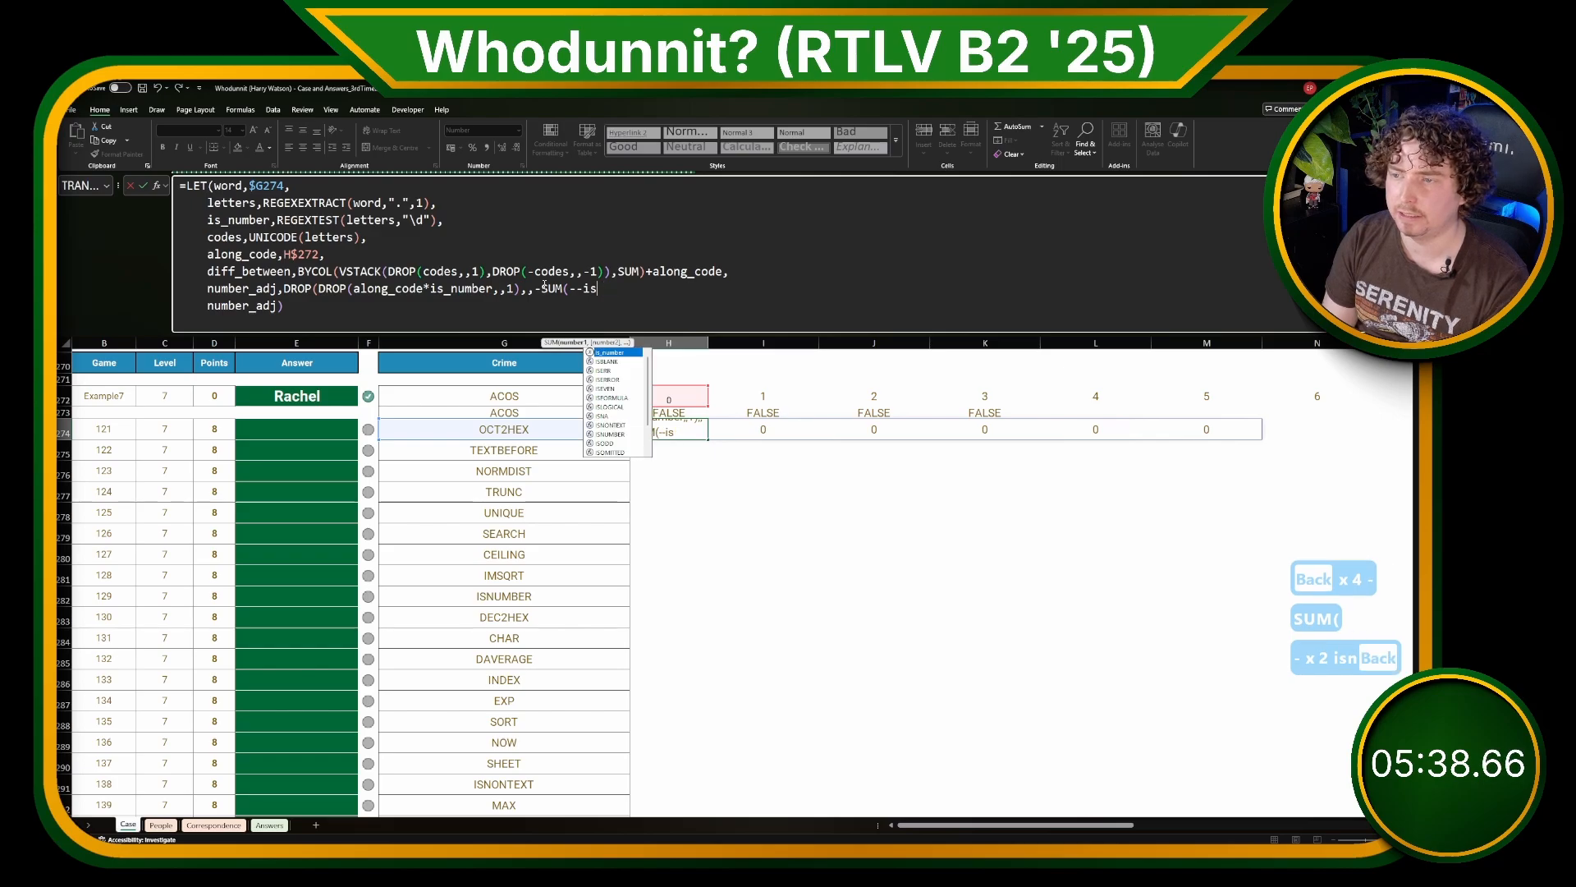
{"action": "key", "text": "BackSpace"}
{"action": "key", "text": "Tab"}
{"action": "type", "text": ")),"}
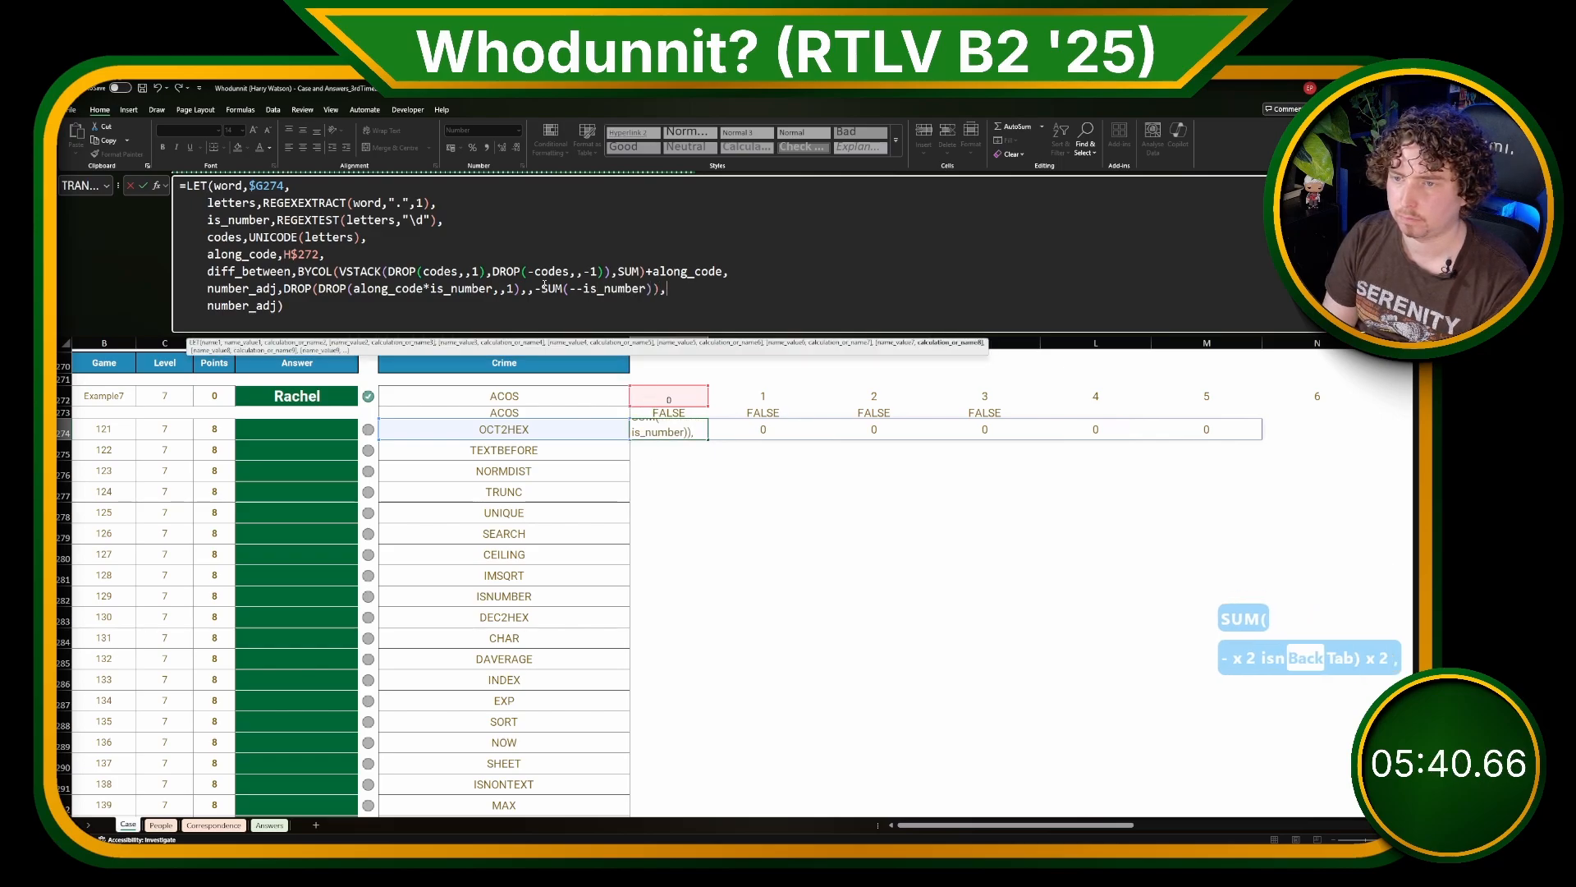
{"action": "key", "text": "Return"}
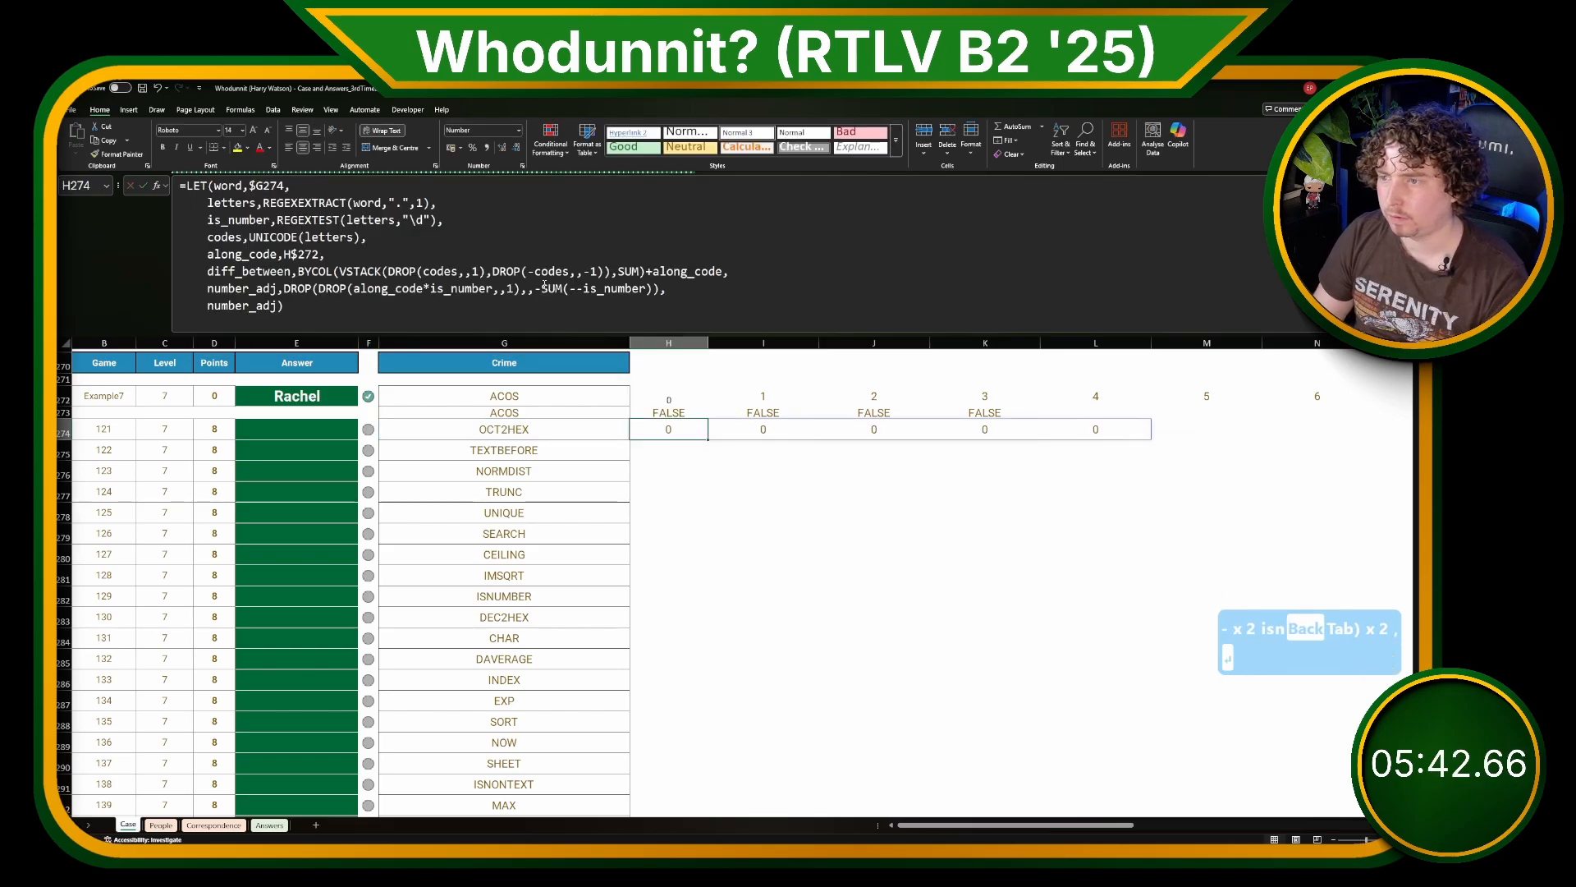
Step: Try pasting the H274 formula into the cells above it, and undo the pastes
{"action": "key", "text": "Up"}
{"action": "key", "text": "ctrl+c"}
{"action": "key", "text": "Up"}
{"action": "key", "text": "ctrl+v"}
{"action": "key", "text": "ctrl+z"}
{"action": "key", "text": "Down"}
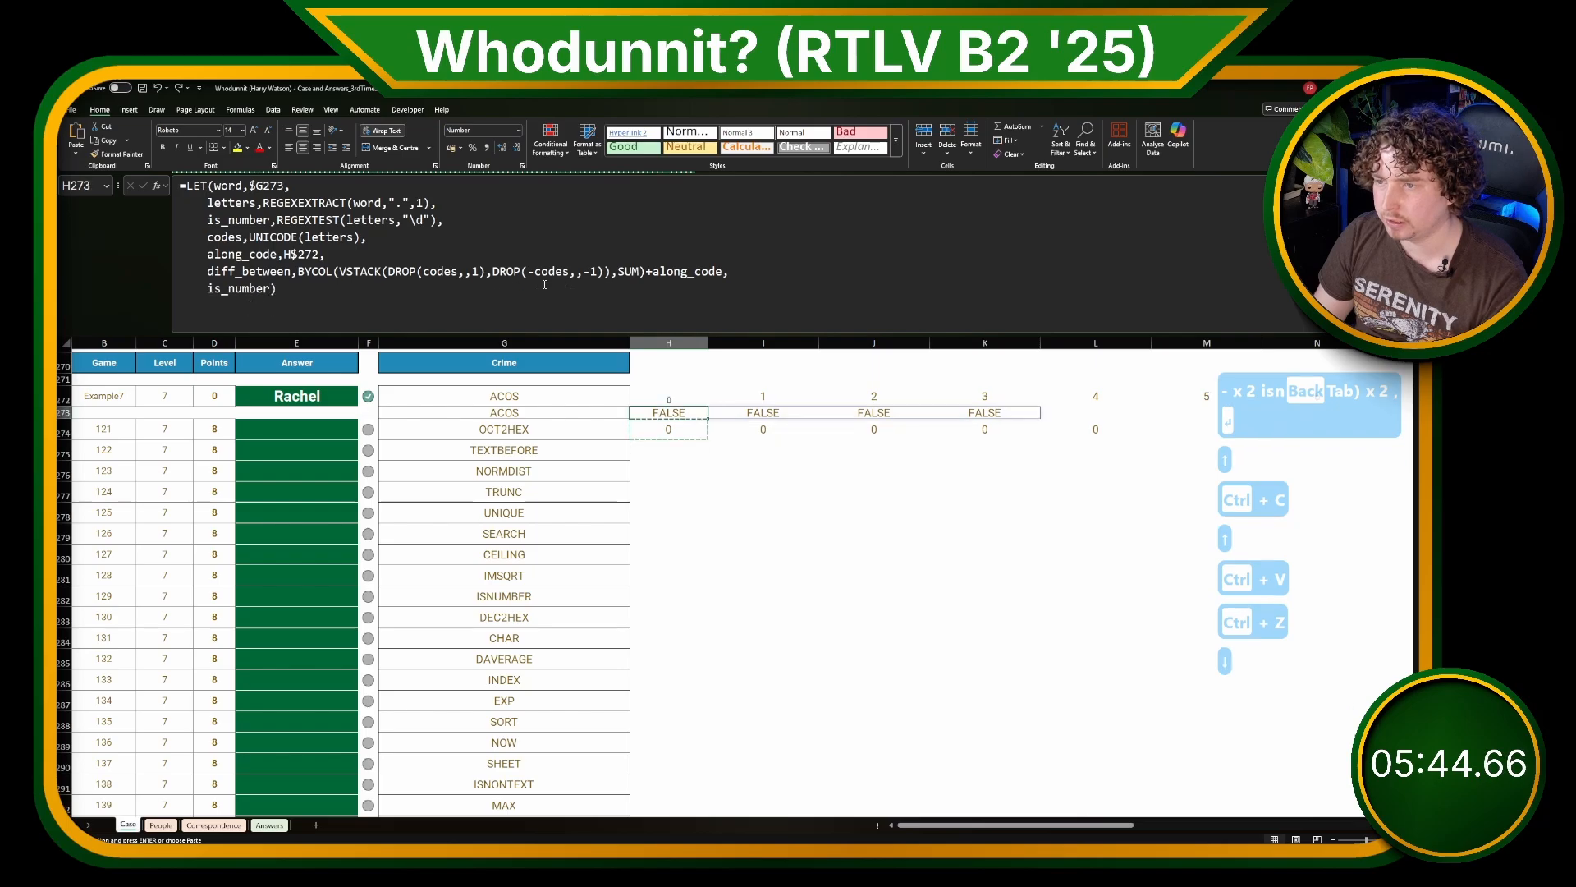
{"action": "key", "text": "Up"}
{"action": "key", "text": "ctrl+v"}
{"action": "key", "text": "ctrl+z"}
{"action": "key", "text": "Down"}
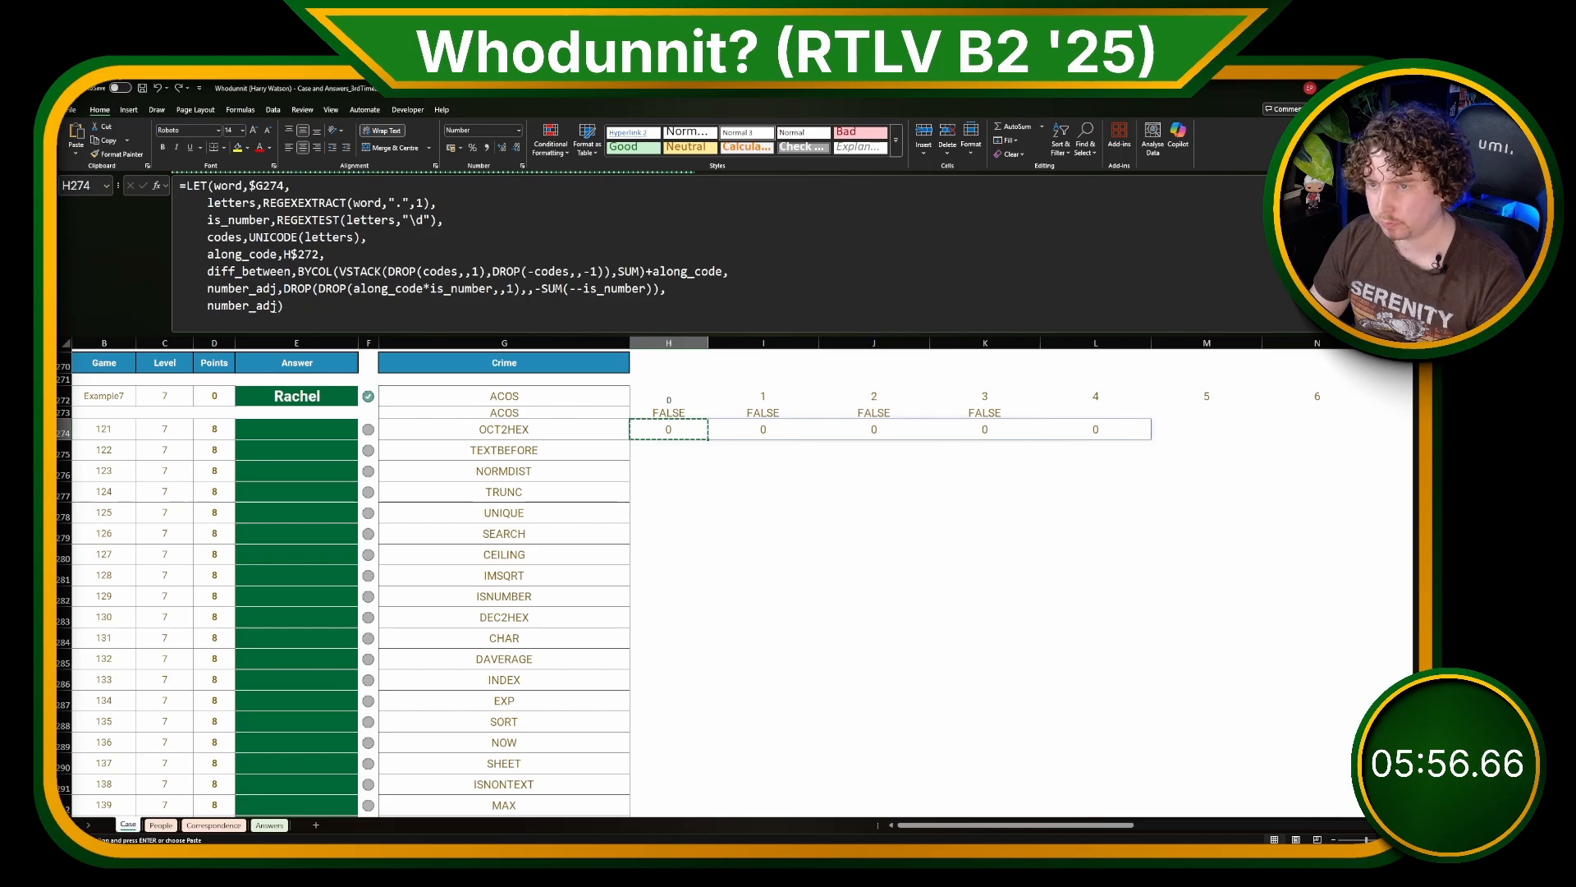
Step: Make the H274 formula return diff_between+number_adj instead of number_adj alone
{"action": "double_click", "coordinate": [274, 307]}
{"action": "type", "text": "diff"}
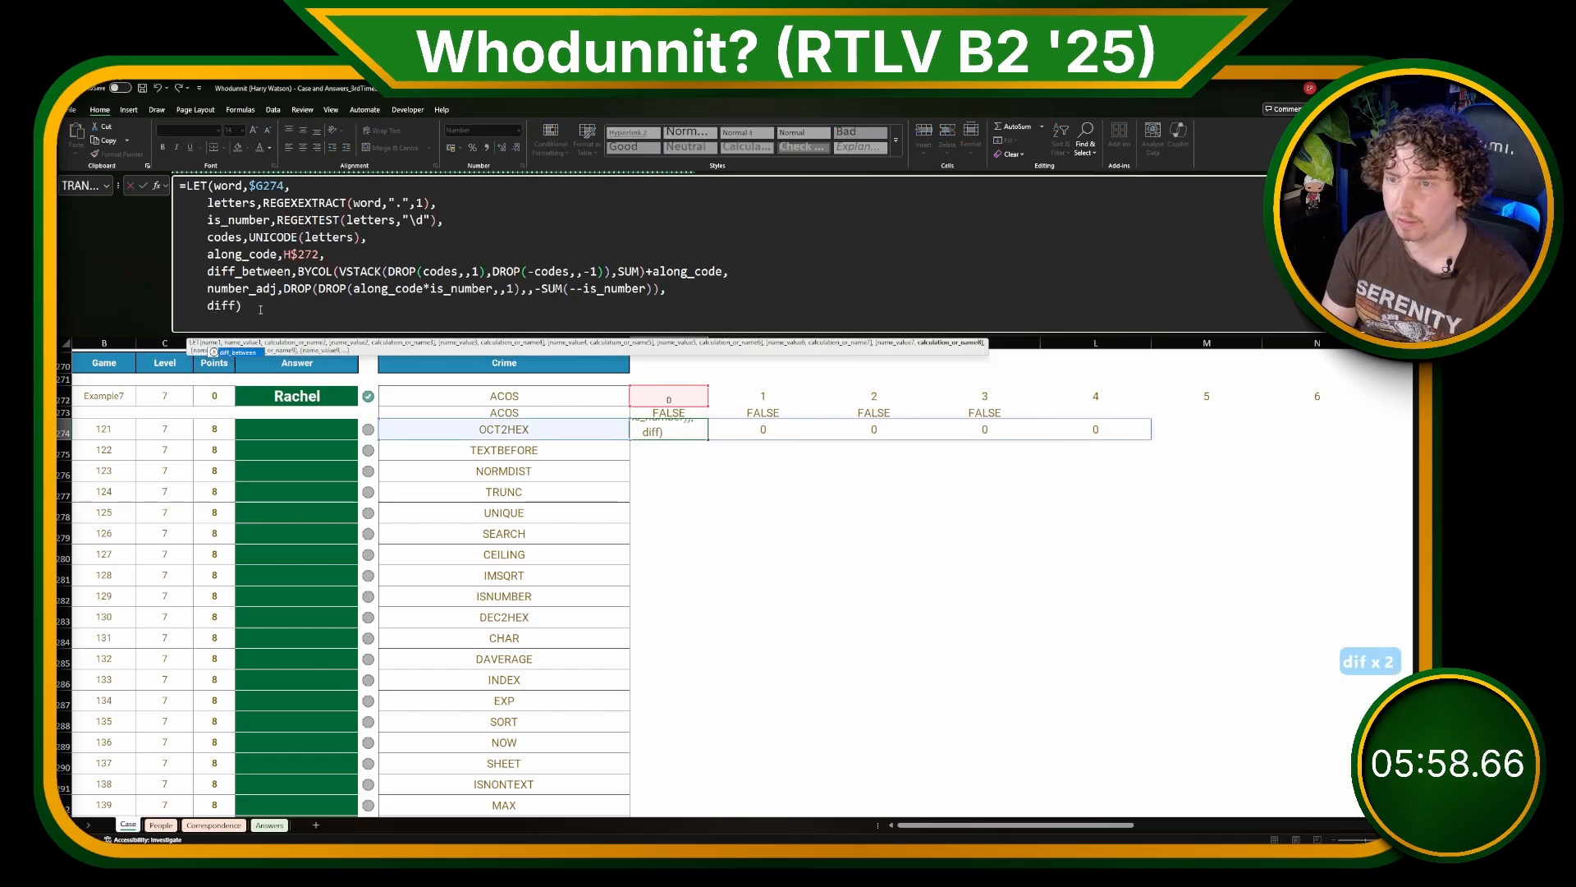
{"action": "key", "text": "Tab"}
{"action": "type", "text": "+nu"}
{"action": "type", "text": "m"}
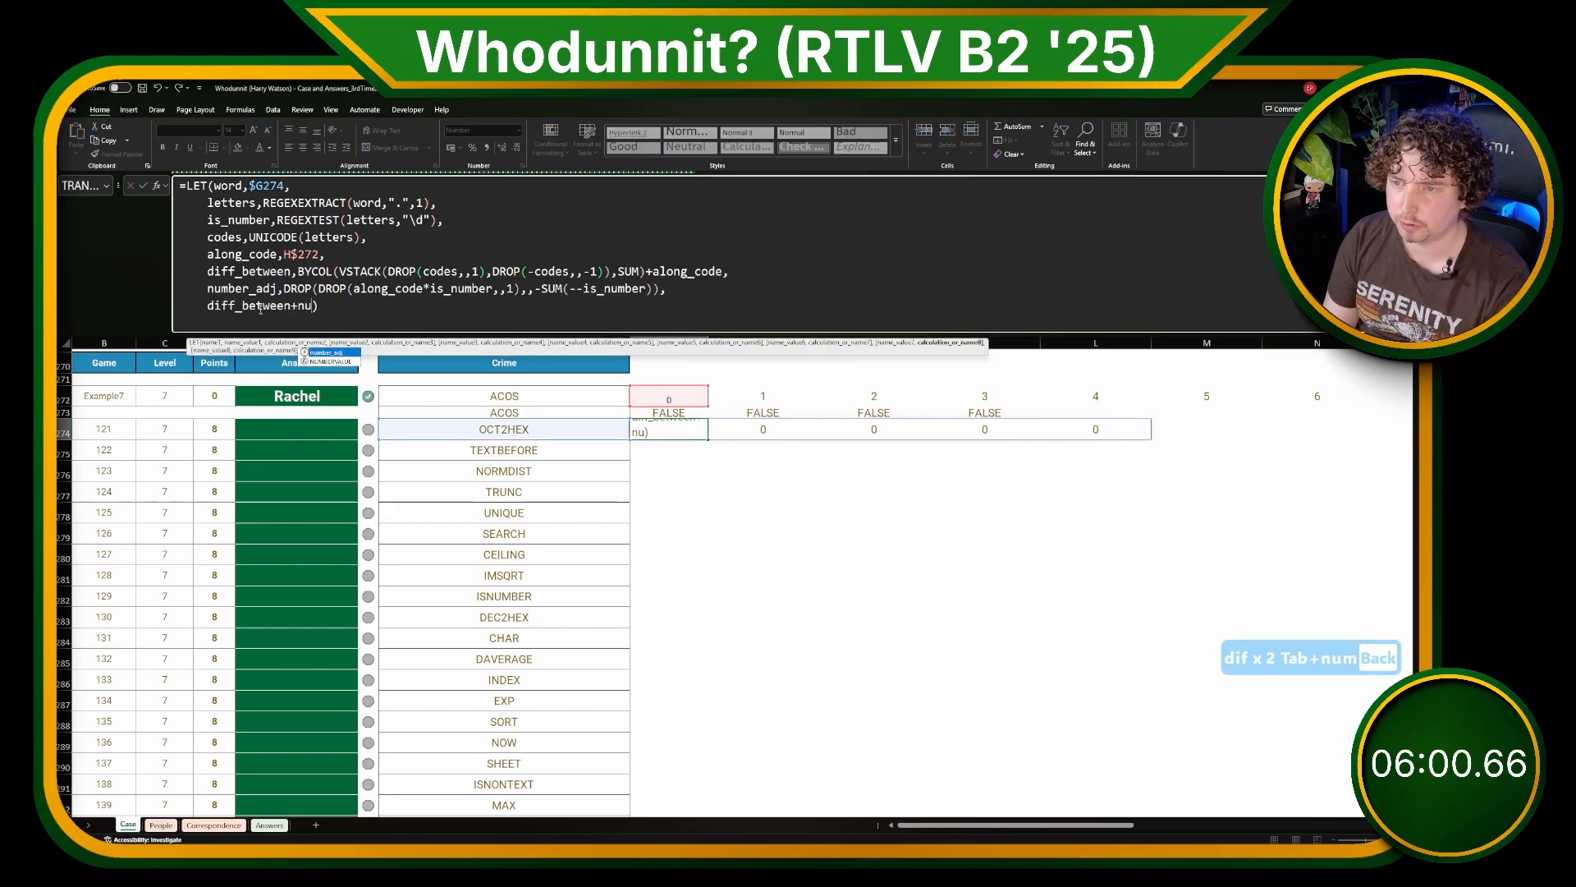
{"action": "key", "text": "BackSpace"}
{"action": "key", "text": "Tab"}
{"action": "key", "text": "Return"}
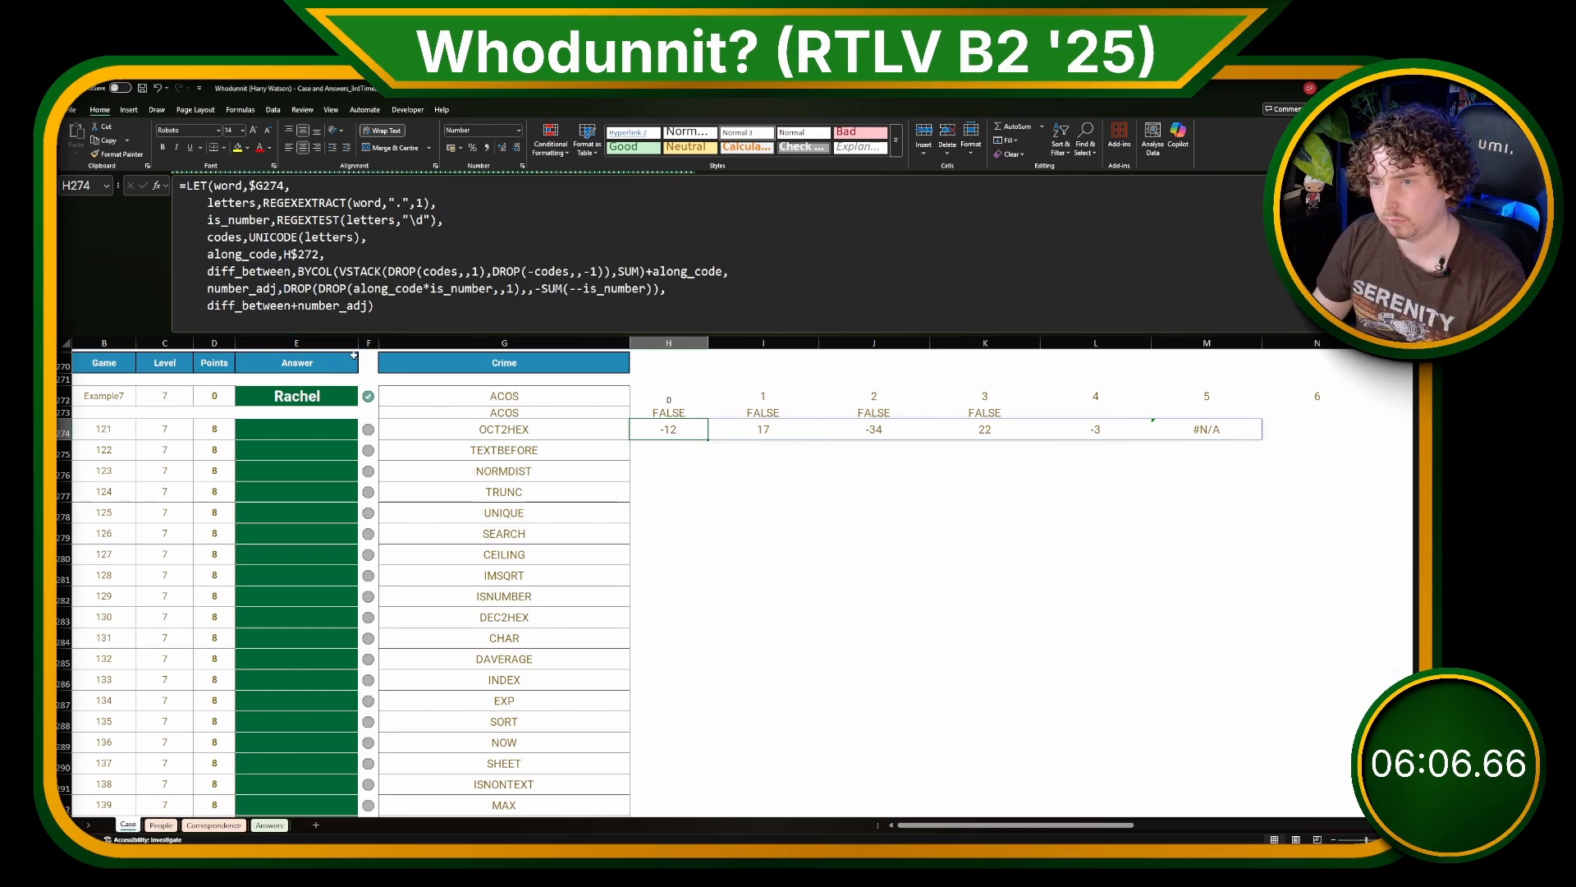
Step: Try removing diff_between+ from the H274 formula's final line to return only number_adj, and undo the change
{"action": "double_click", "coordinate": [241, 288]}
{"action": "key", "text": "ctrl+c"}
{"action": "double_click", "coordinate": [293, 304]}
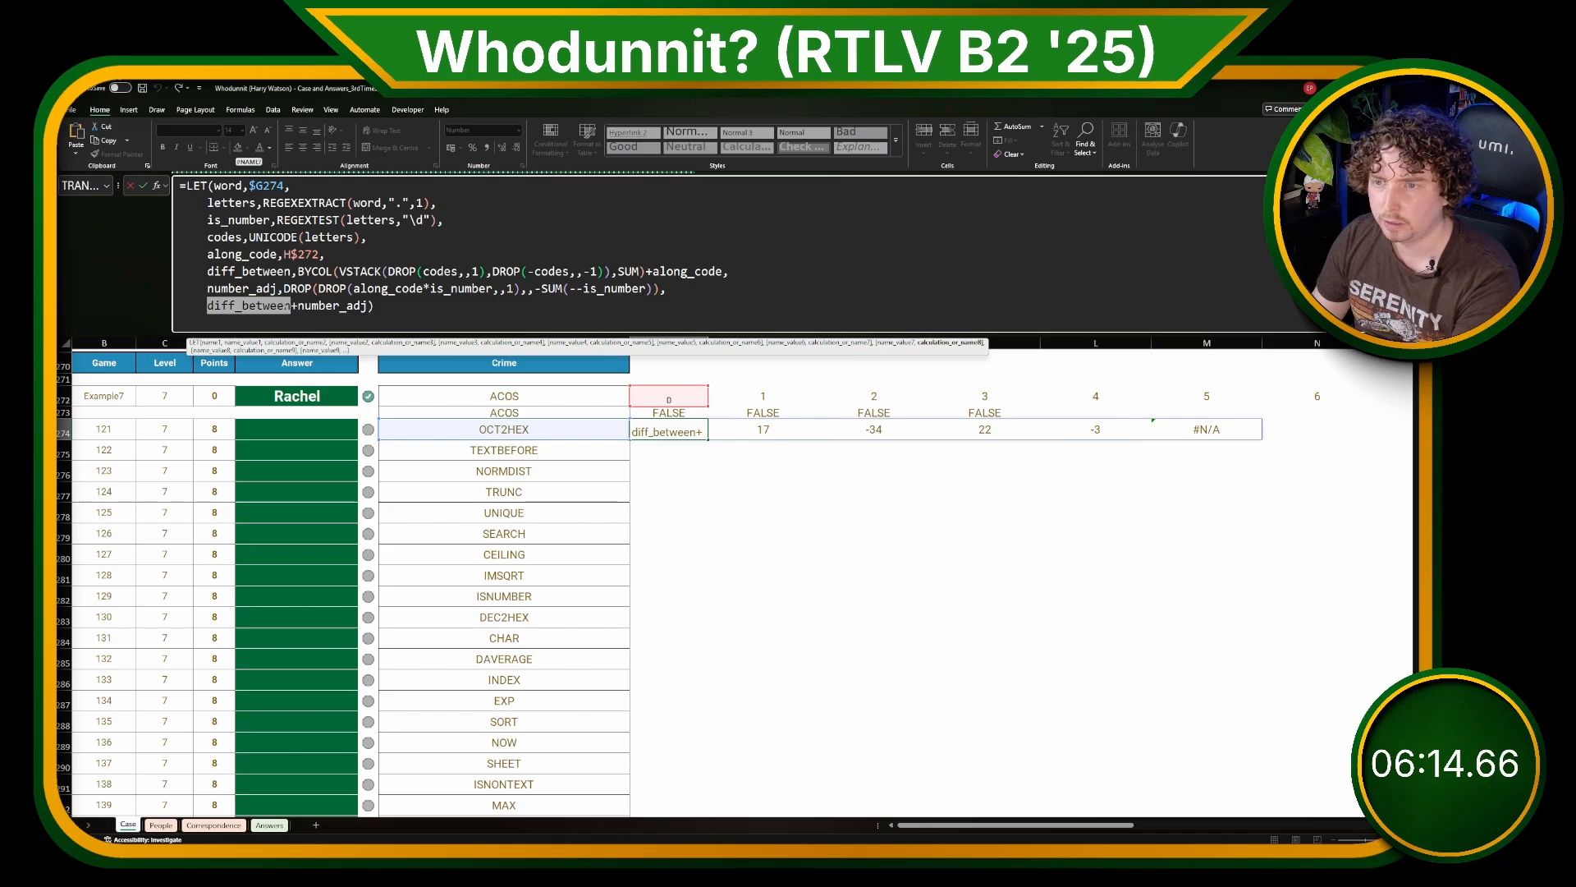
{"action": "left_click_drag", "start_coordinate": [297, 305], "coordinate": [208, 305]}
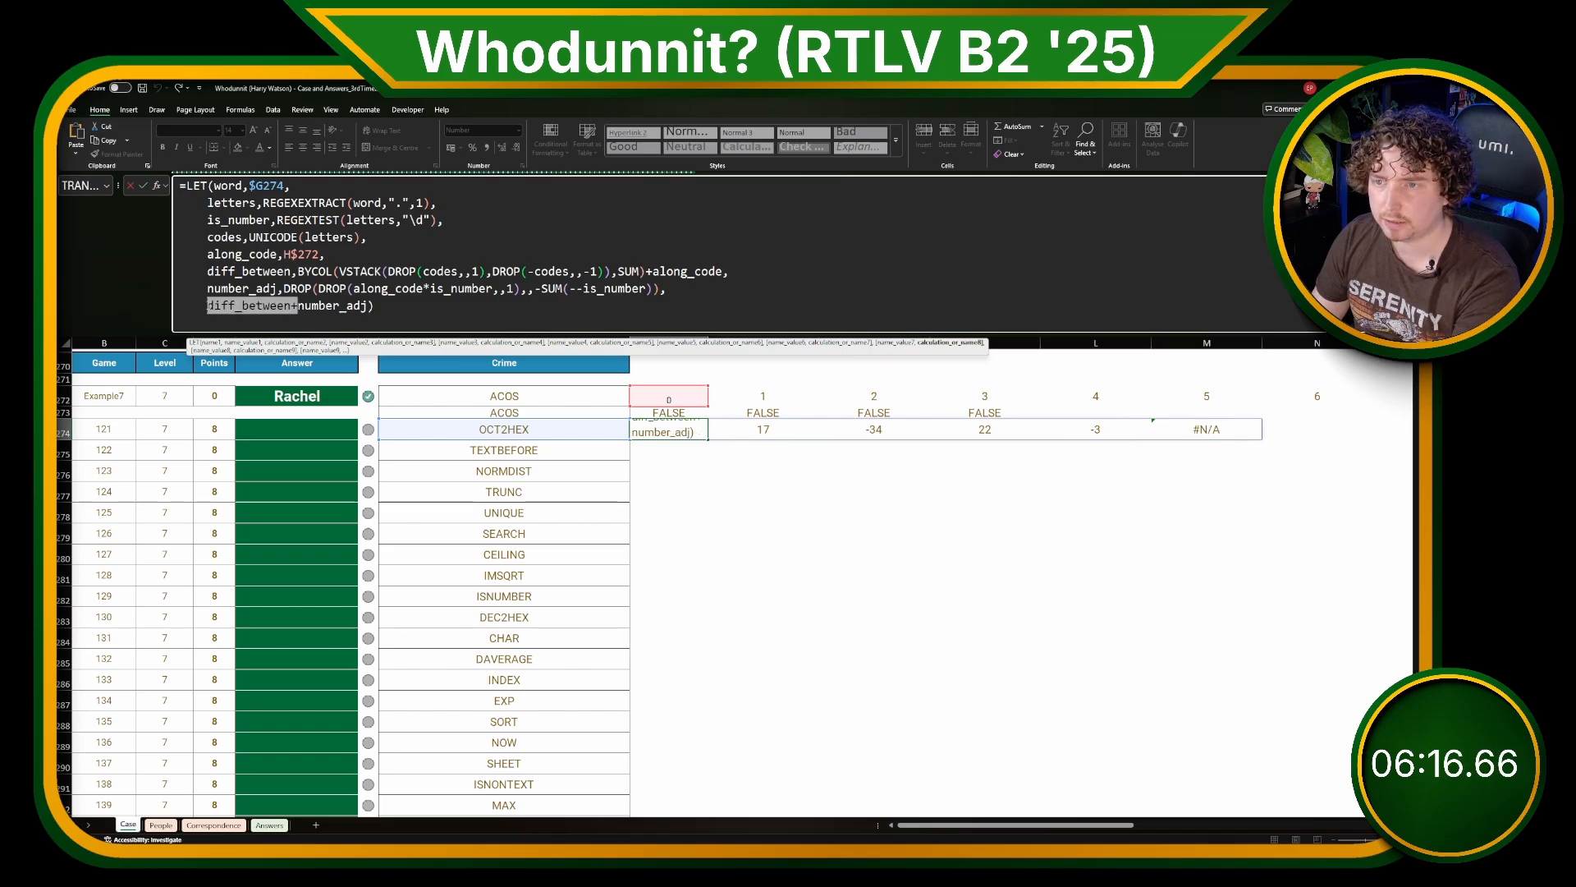
{"action": "key", "text": "BackSpace"}
{"action": "key", "text": "ctrl+z"}
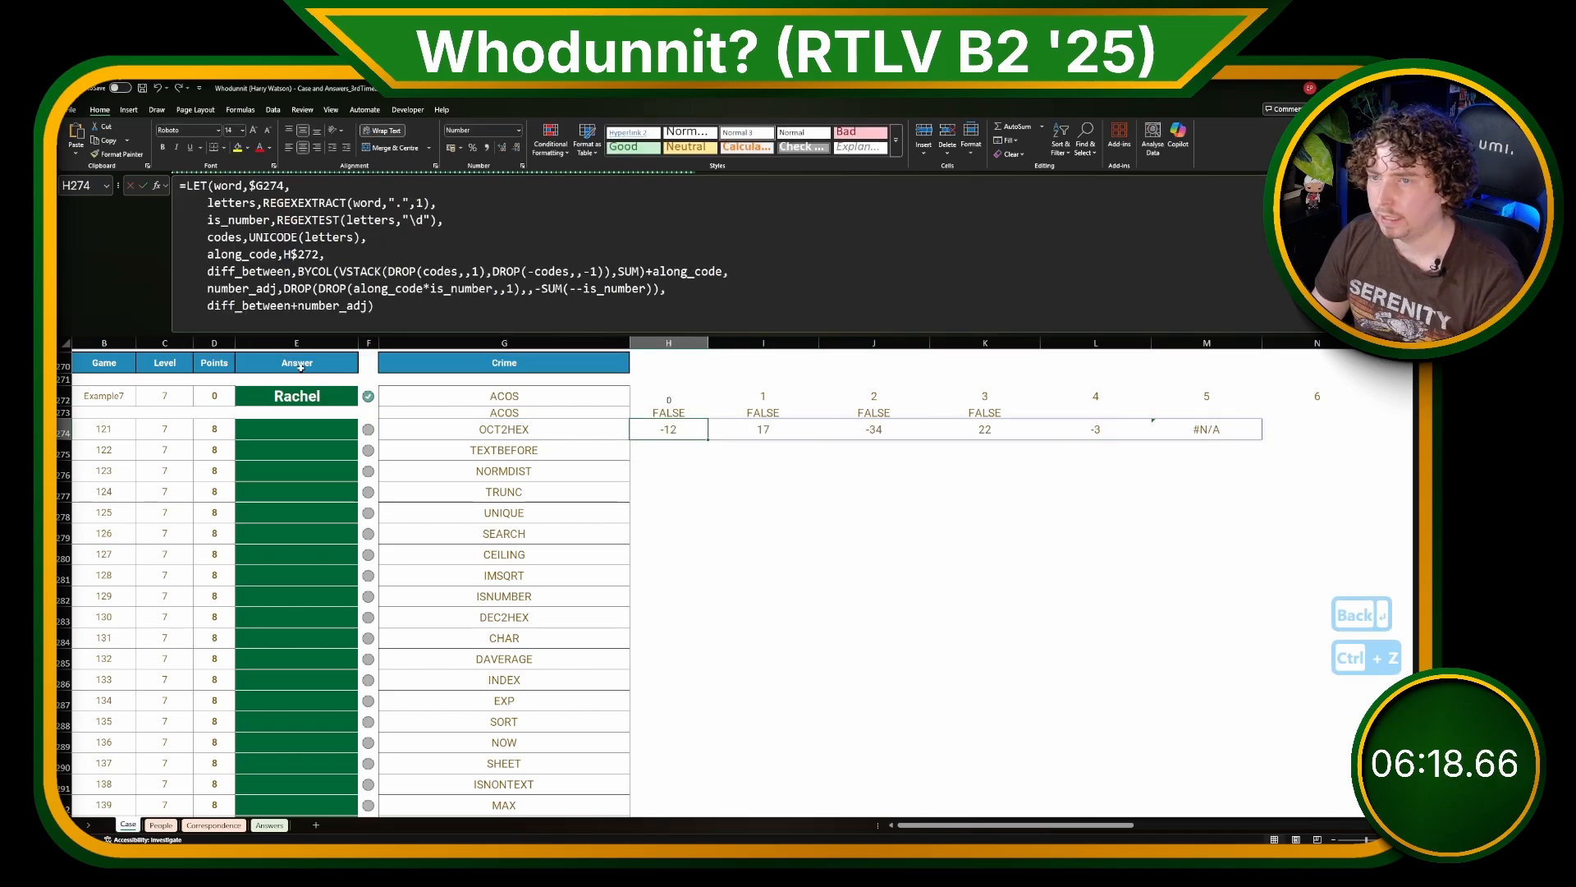
Step: Wrap UNICODE(letters) in the codes definition of H274 in FILTER with NOT(is_number) as the include condition
{"action": "left_click", "coordinate": [224, 230]}
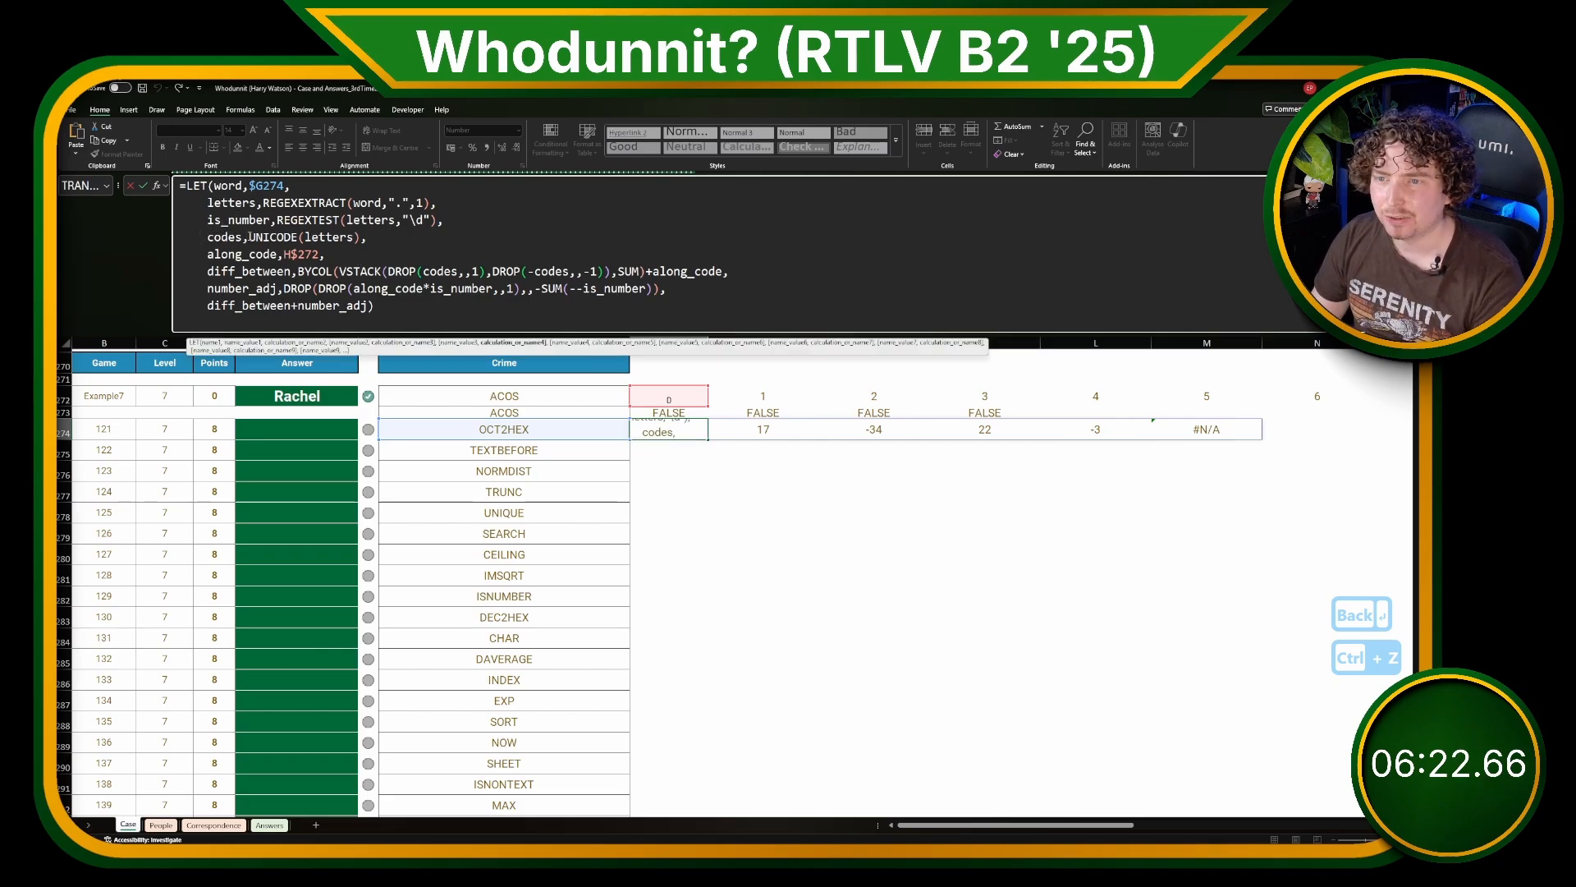
{"action": "left_click", "coordinate": [250, 236]}
{"action": "type", "text": "FILTE"}
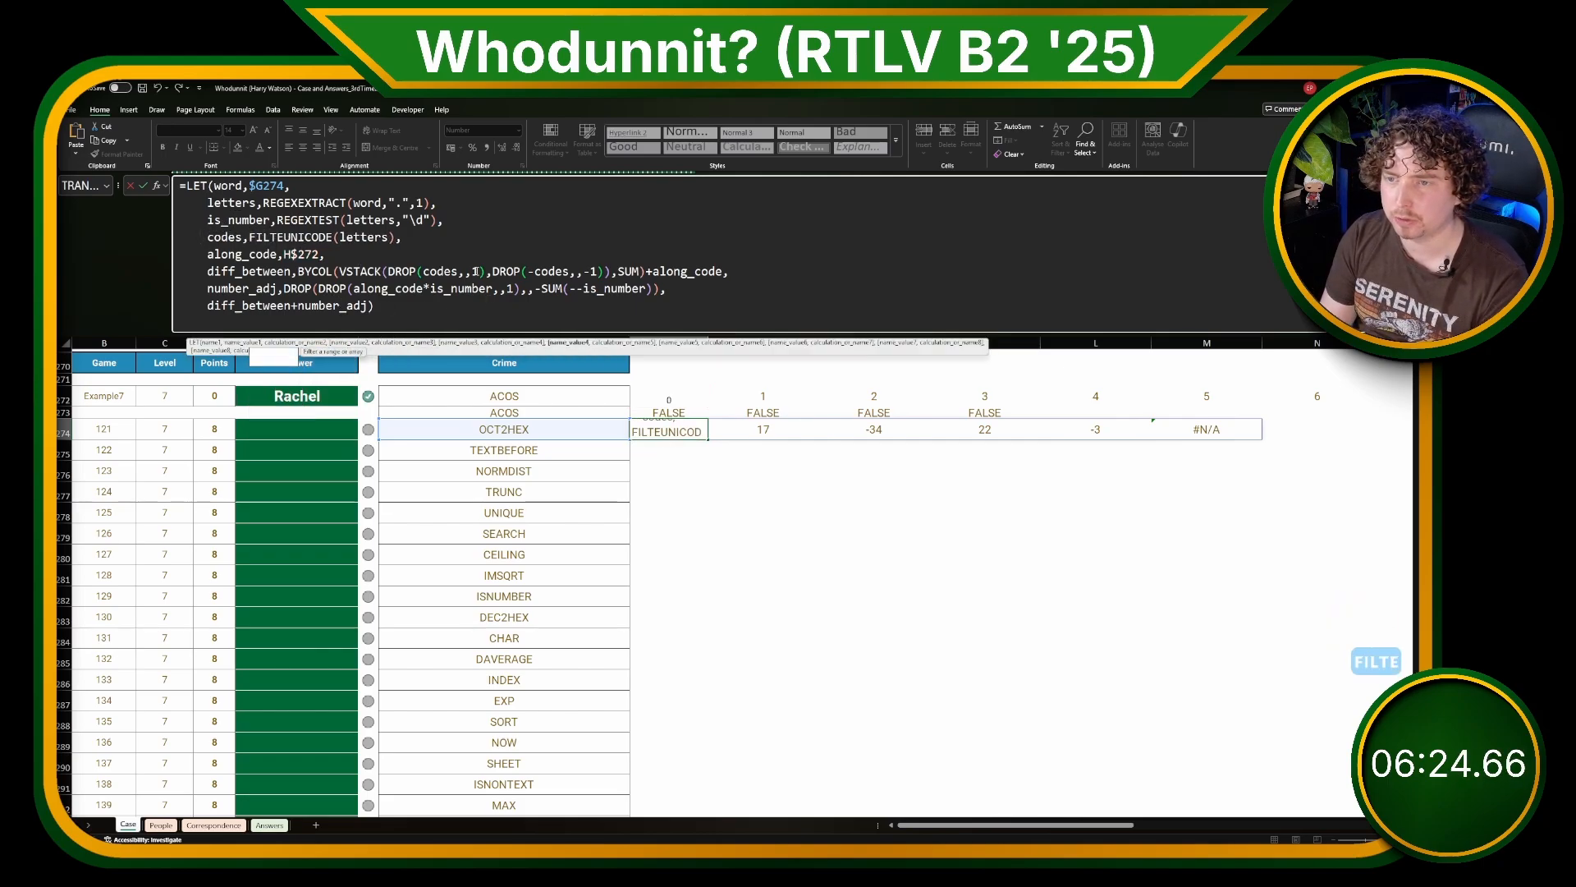
{"action": "type", "text": "R("}
{"action": "key", "text": "End"}
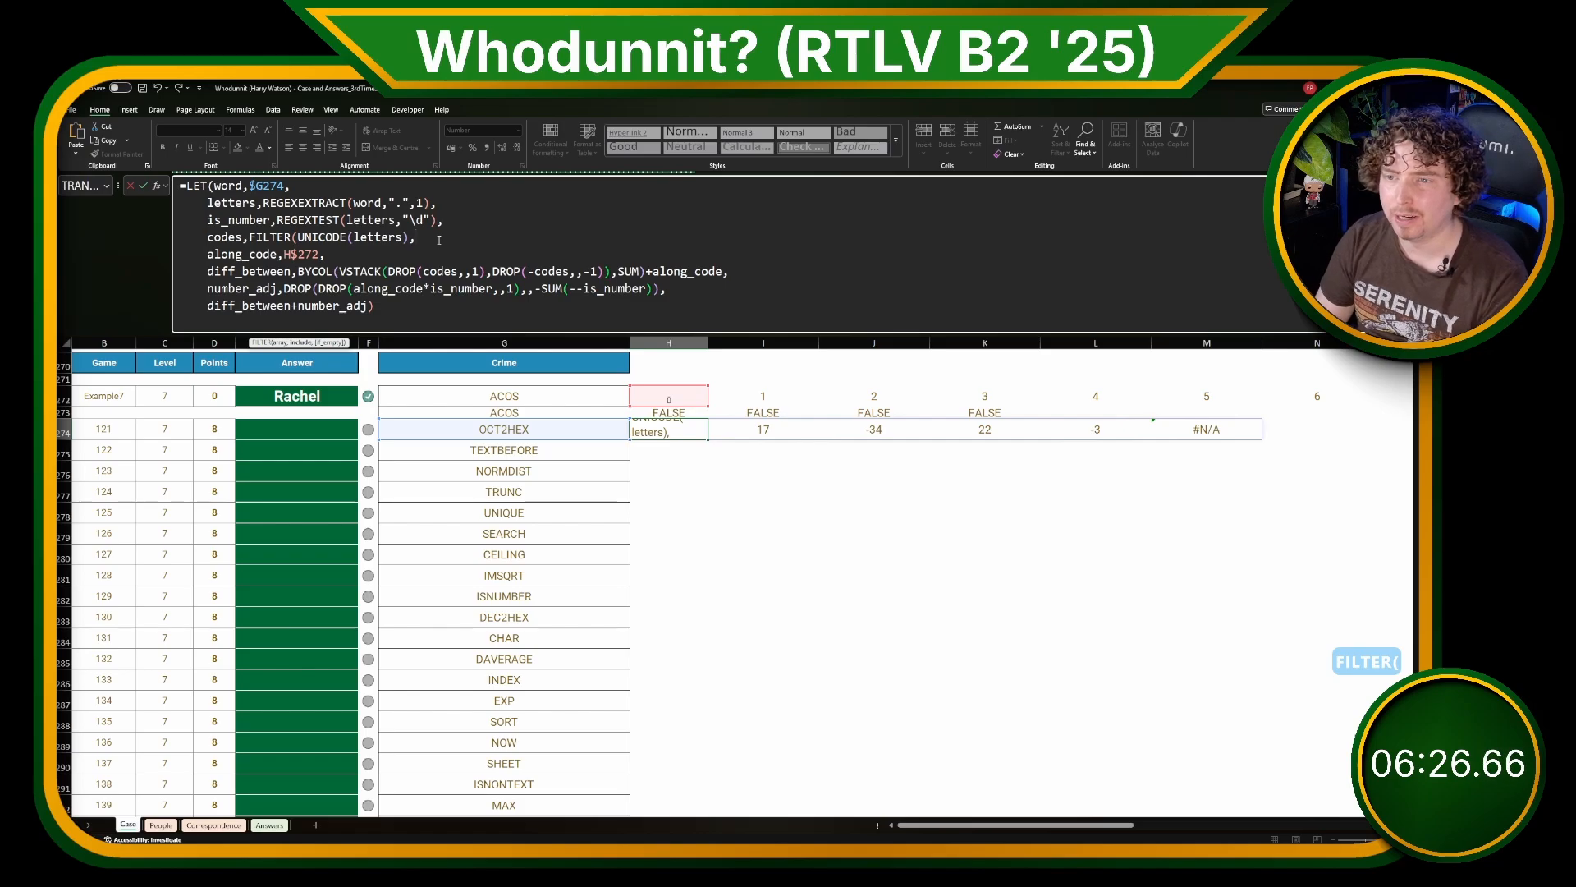
{"action": "type", "text": "NOT(is_"}
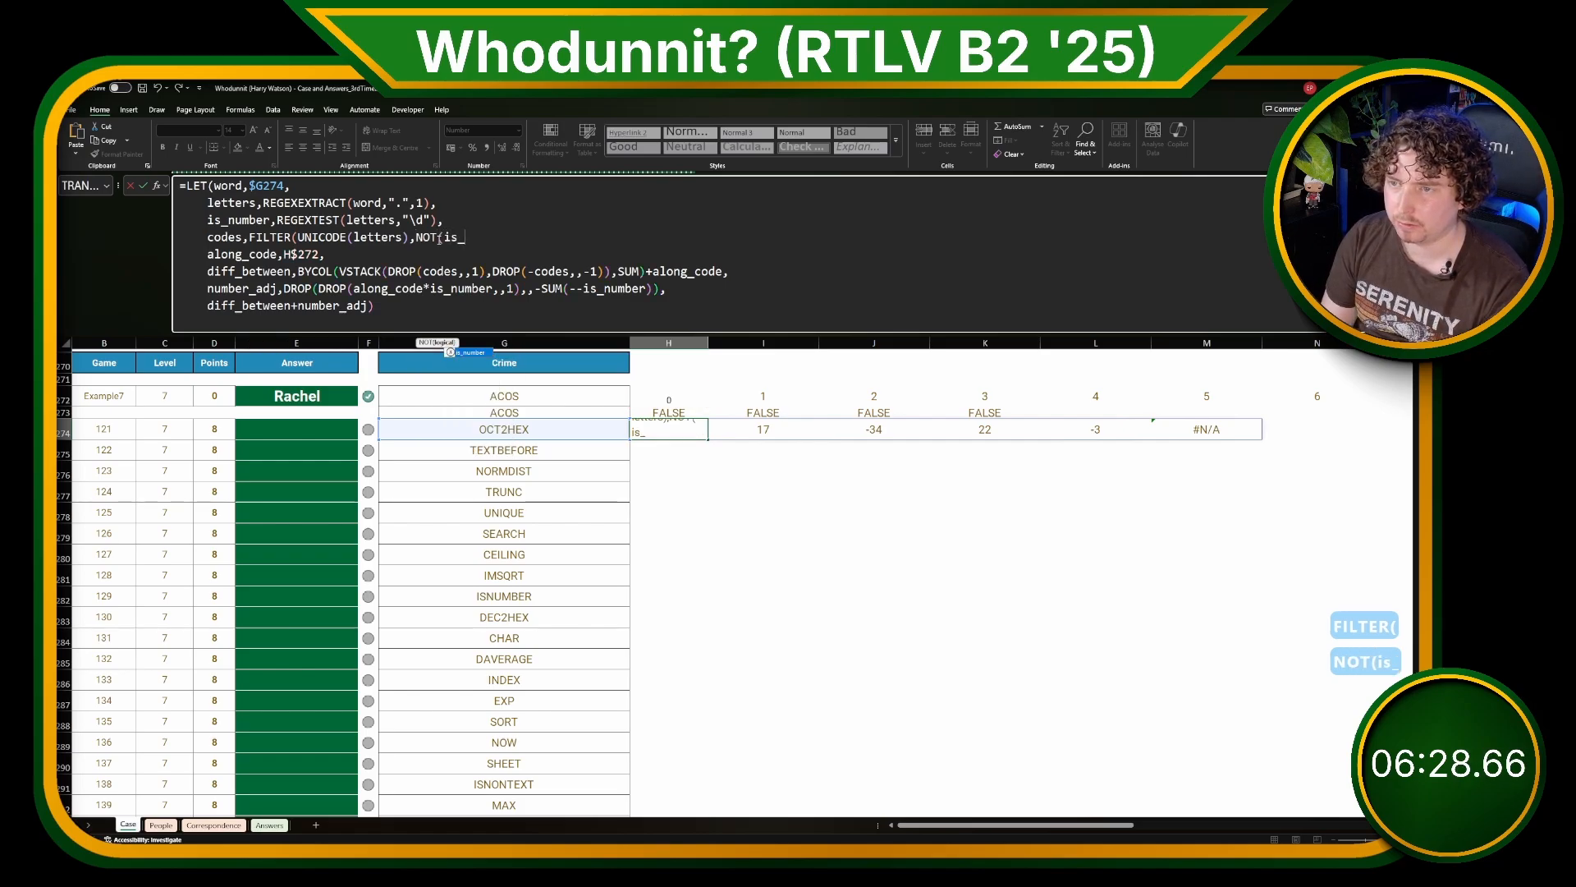
{"action": "type", "text": "number)),"}
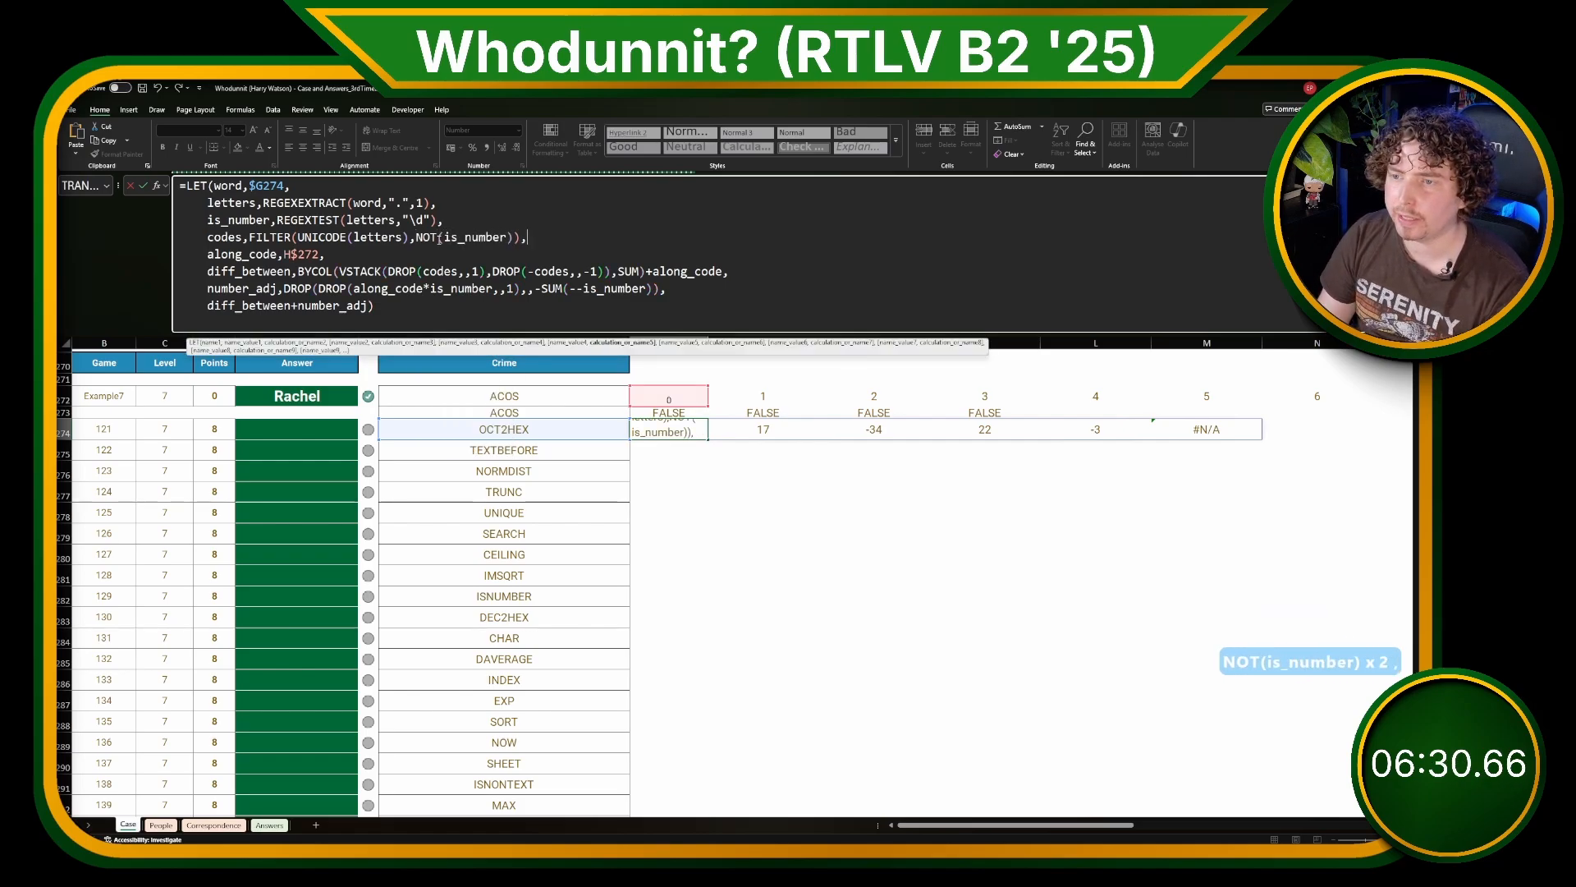
Step: Try changing the is_number regex pattern in the H274 formula to "\D", and undo the change
{"action": "left_click", "coordinate": [424, 220]}
{"action": "key", "text": "BackSpace"}
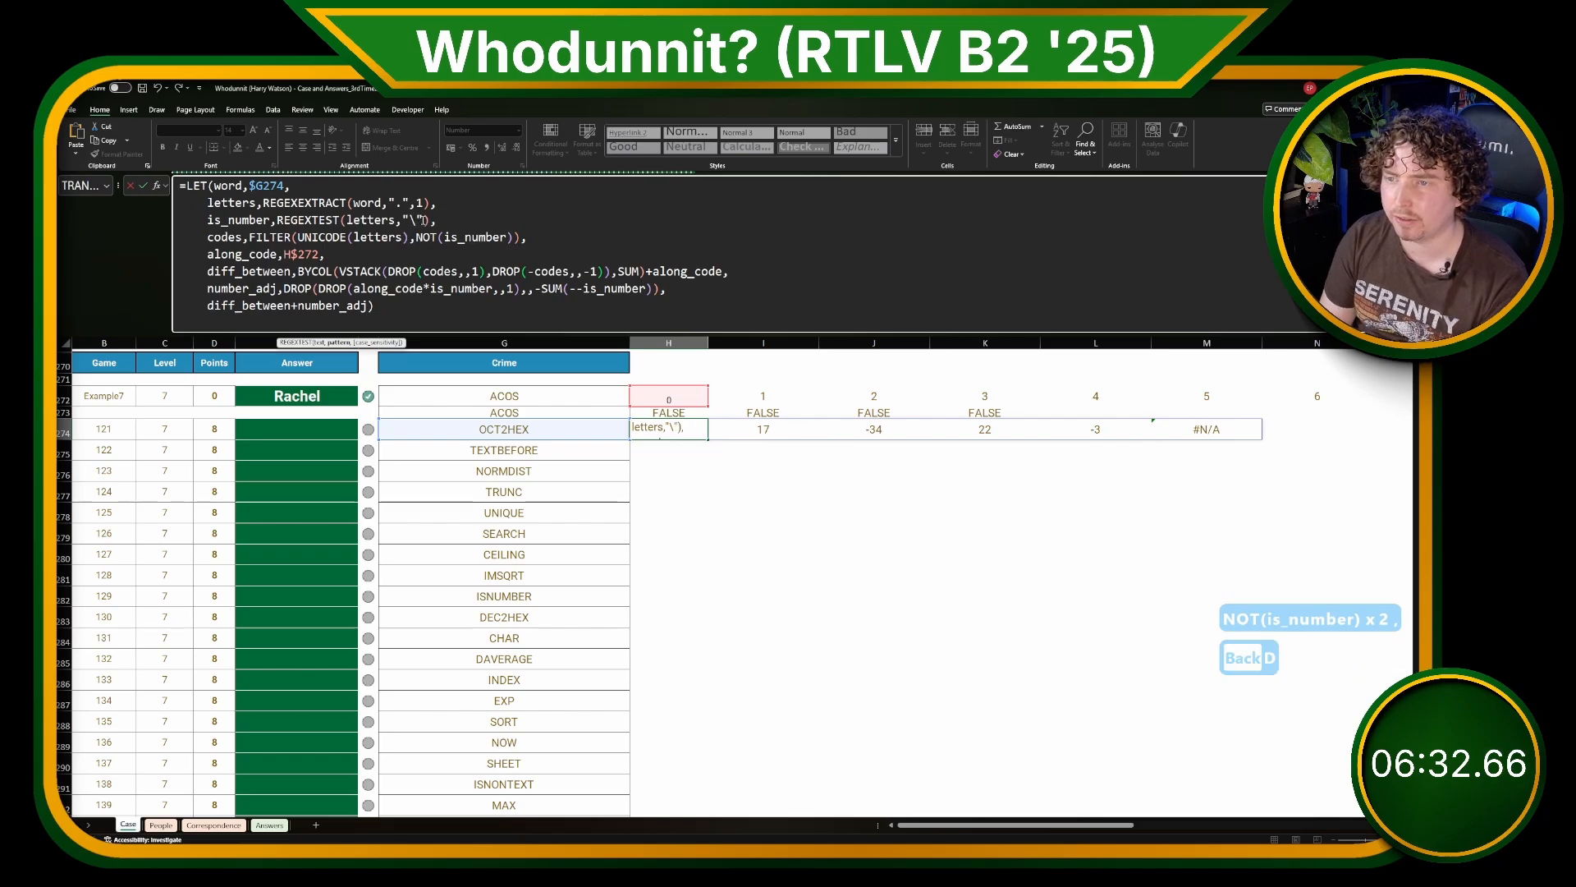
{"action": "type", "text": "D"}
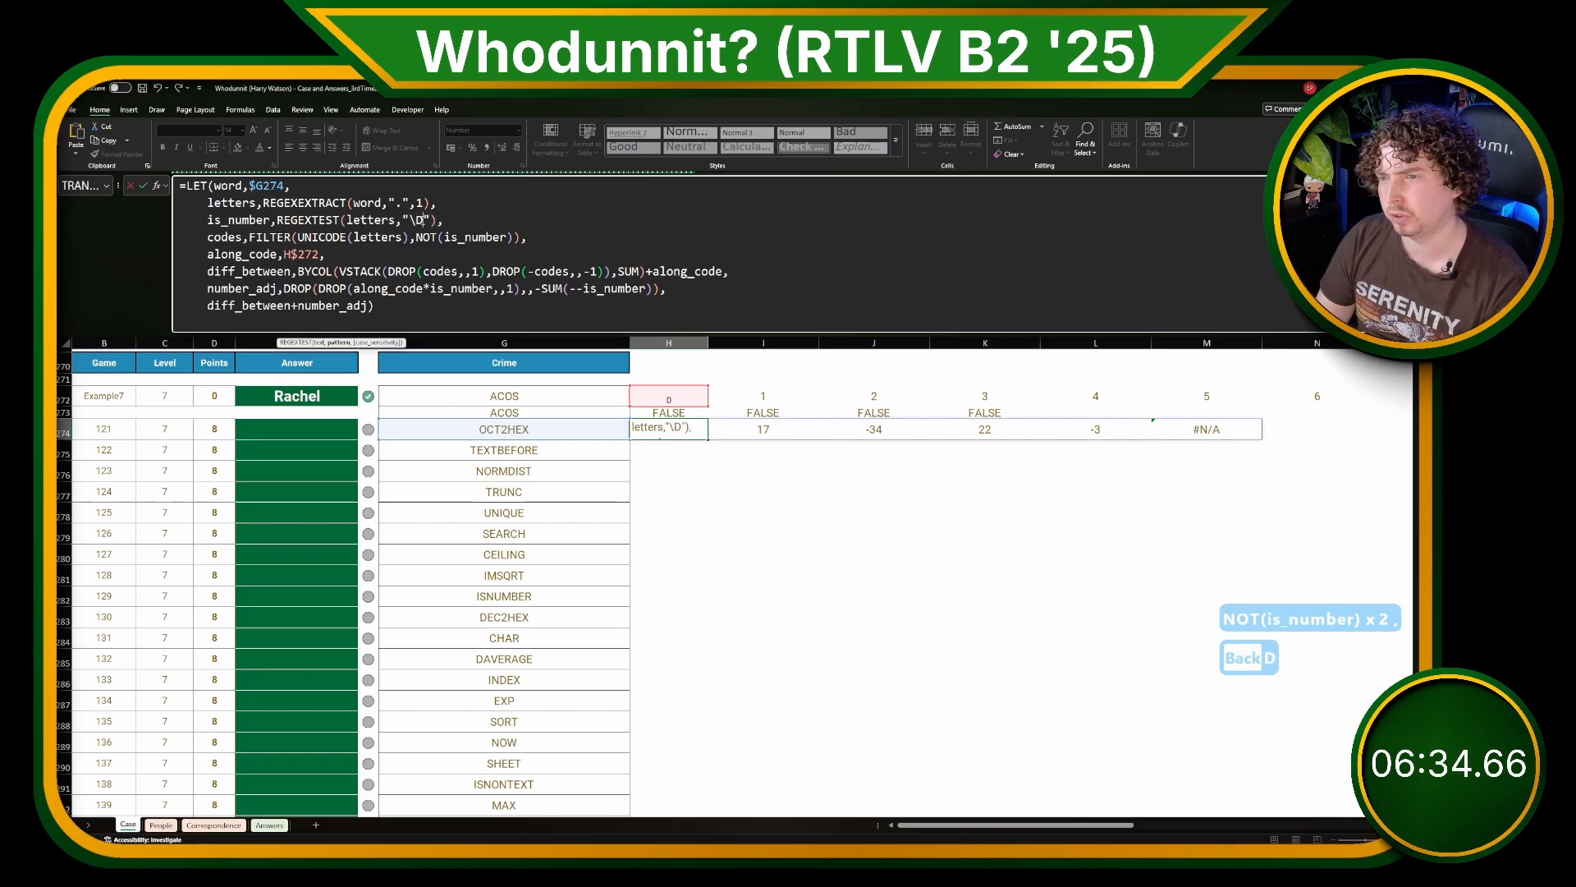
{"action": "key", "text": "ctrl+z"}
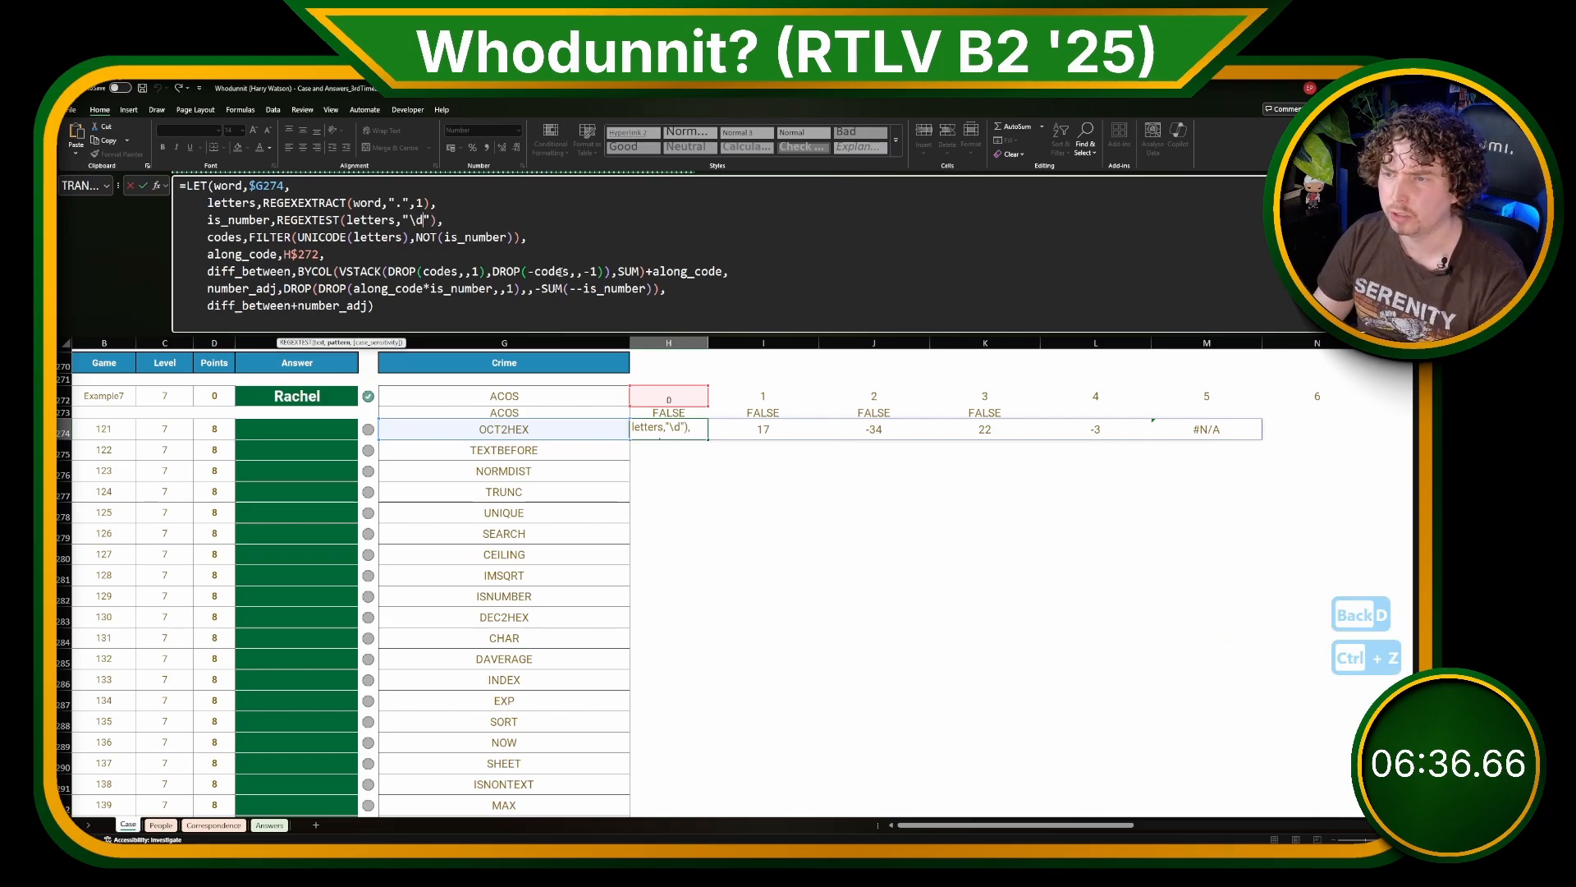
Step: Commit the filtered-codes formula in H274 and copy it to H273 for the ACOS example
{"action": "key", "text": "Return"}
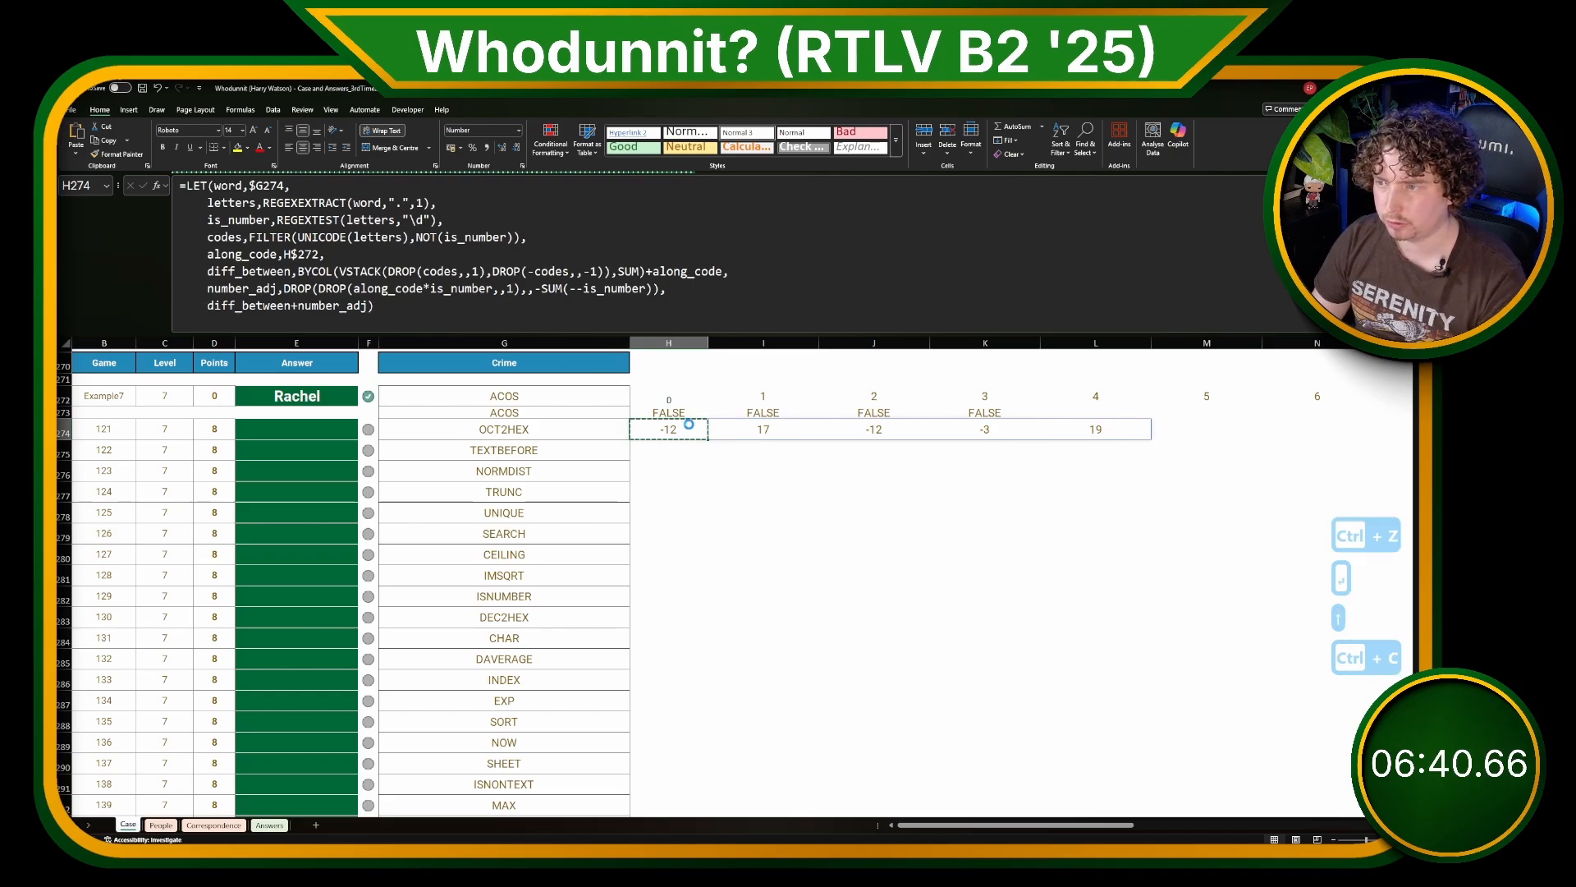
{"action": "key", "text": "ctrl+c"}
{"action": "key", "text": "Up"}
{"action": "key", "text": "ctrl+v"}
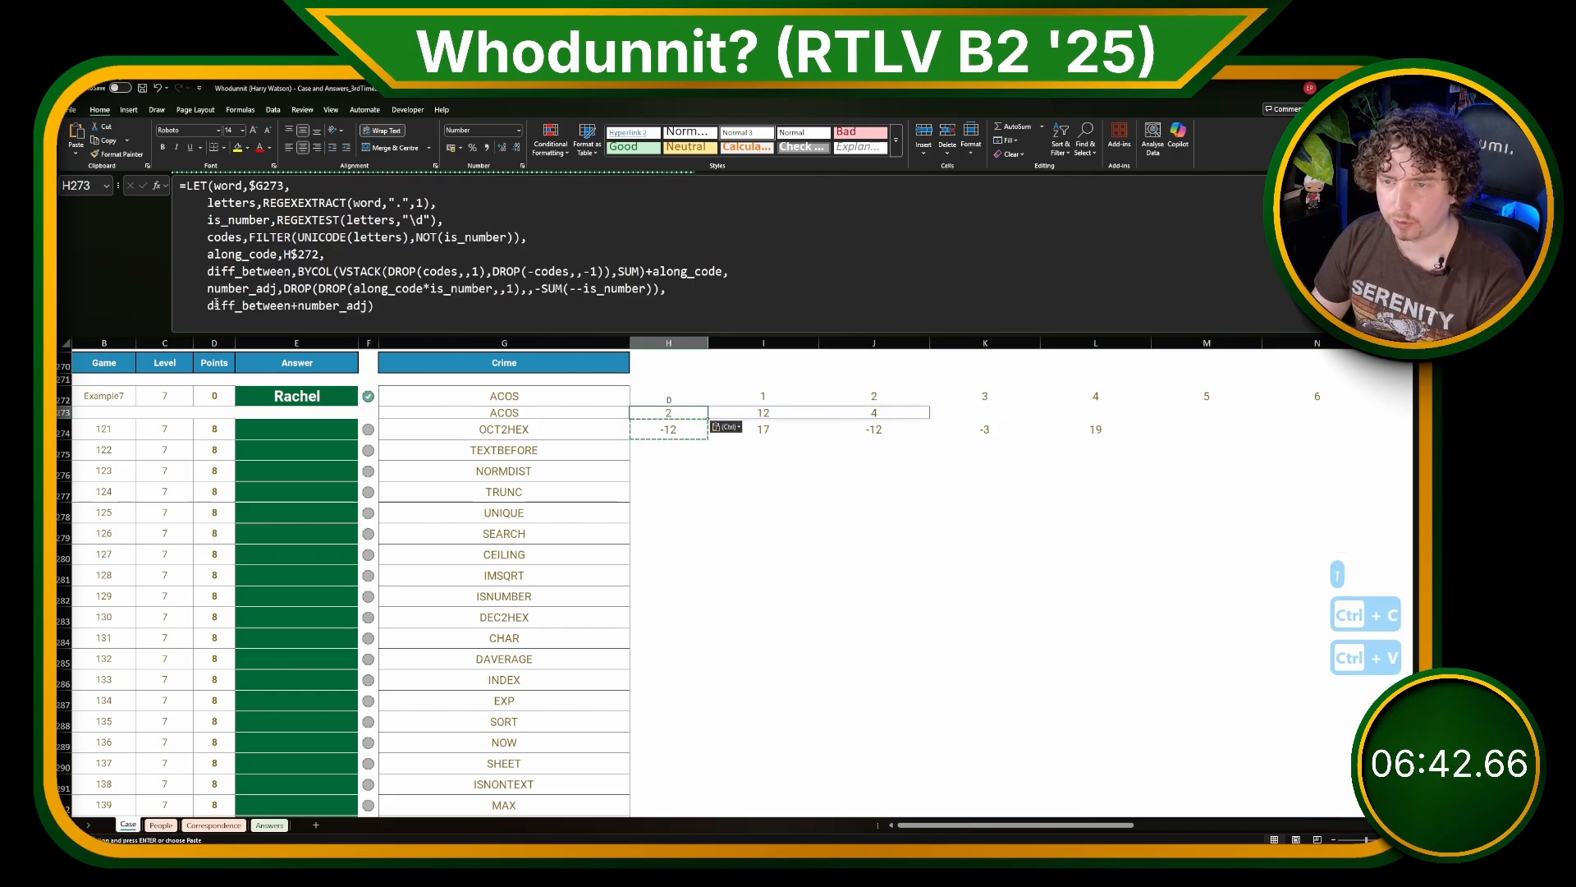
Step: Define a LET variable signature as ARRAYTOTEXT(diff_between+number_adj) on the last line of the H273 formula
{"action": "left_click", "coordinate": [208, 306]}
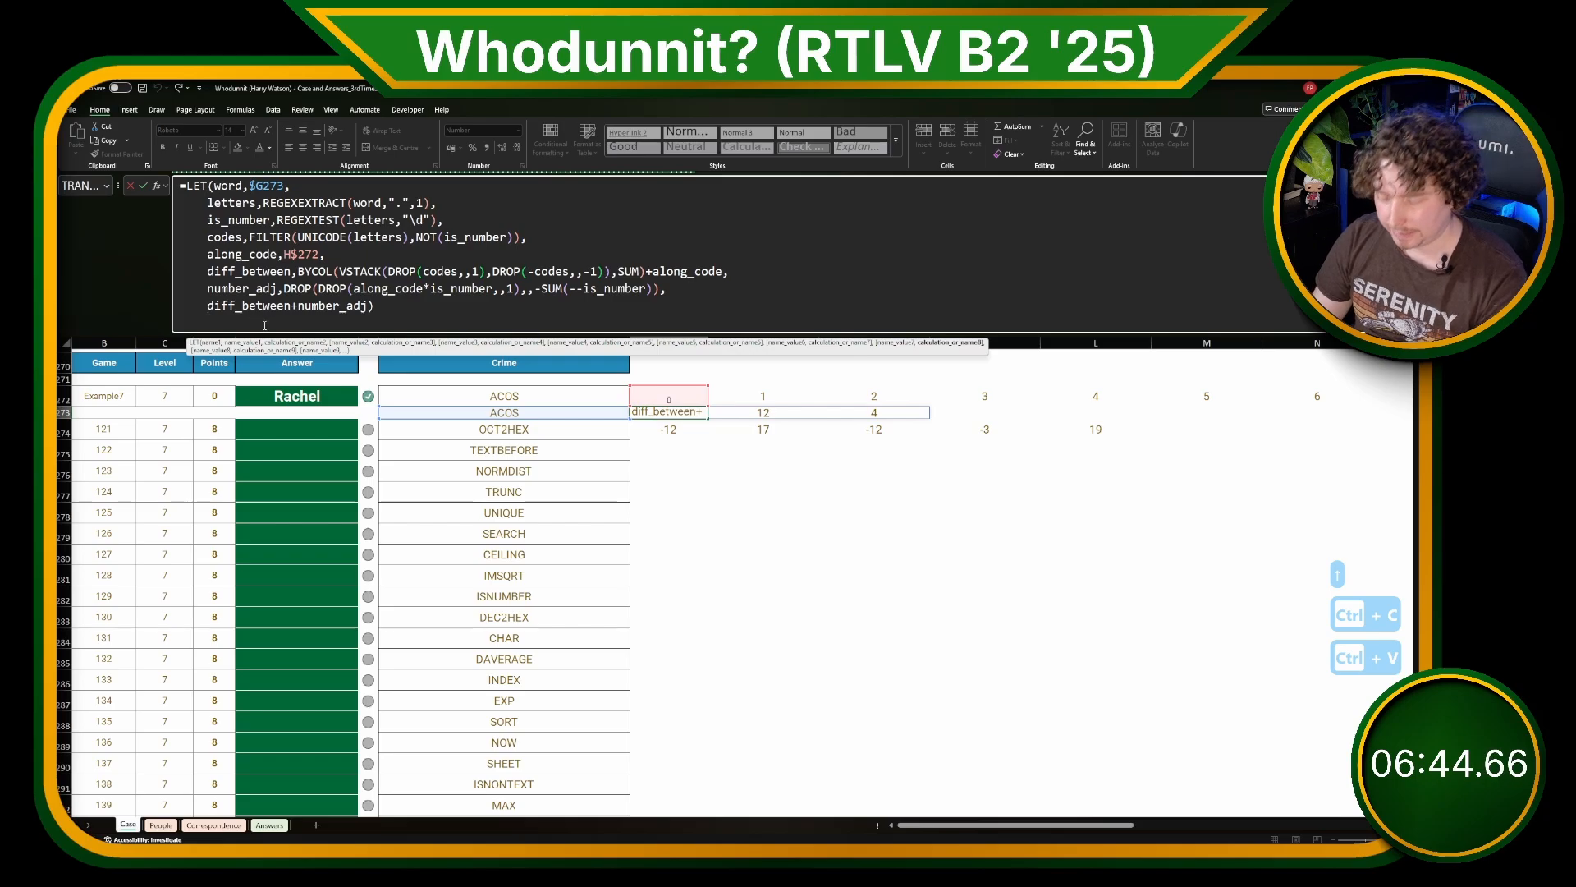
{"action": "type", "text": "sig"}
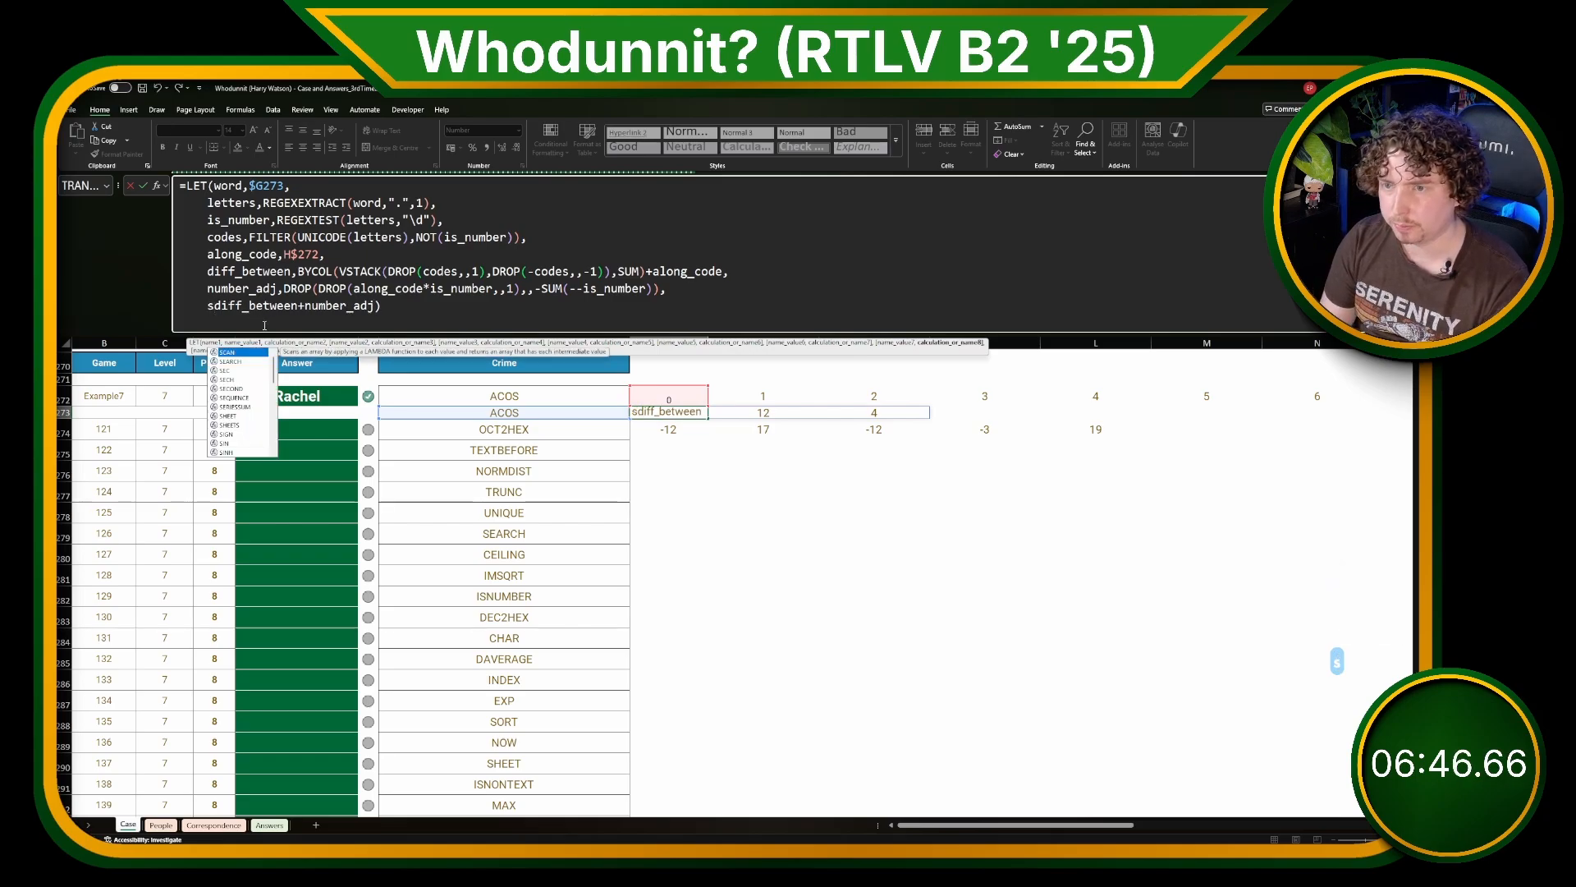
{"action": "type", "text": "na"}
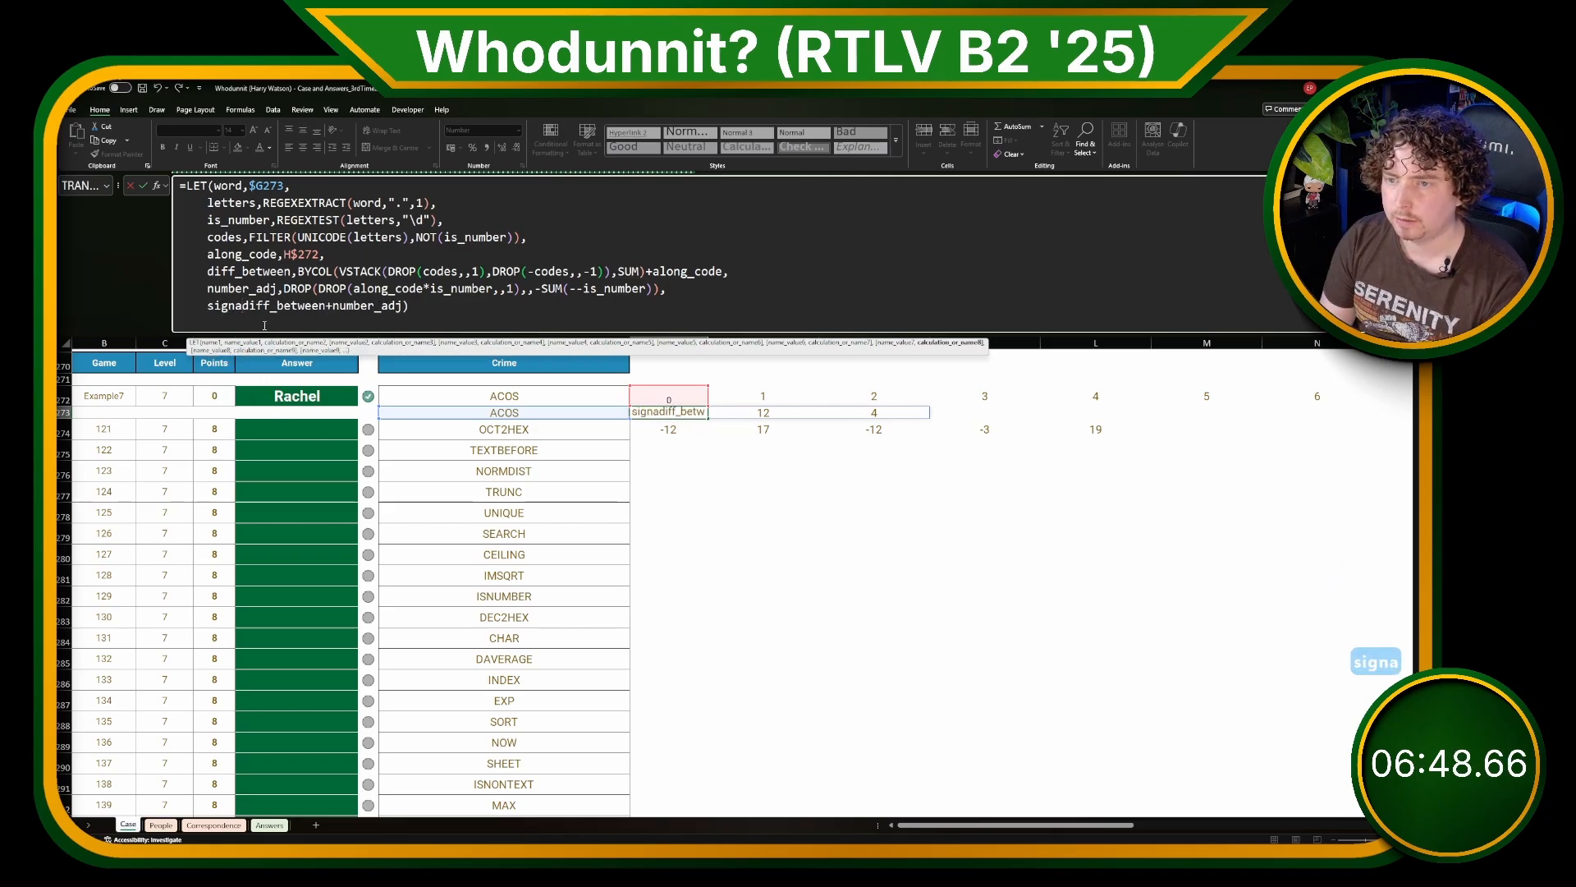
{"action": "type", "text": "ture,ARRAY"}
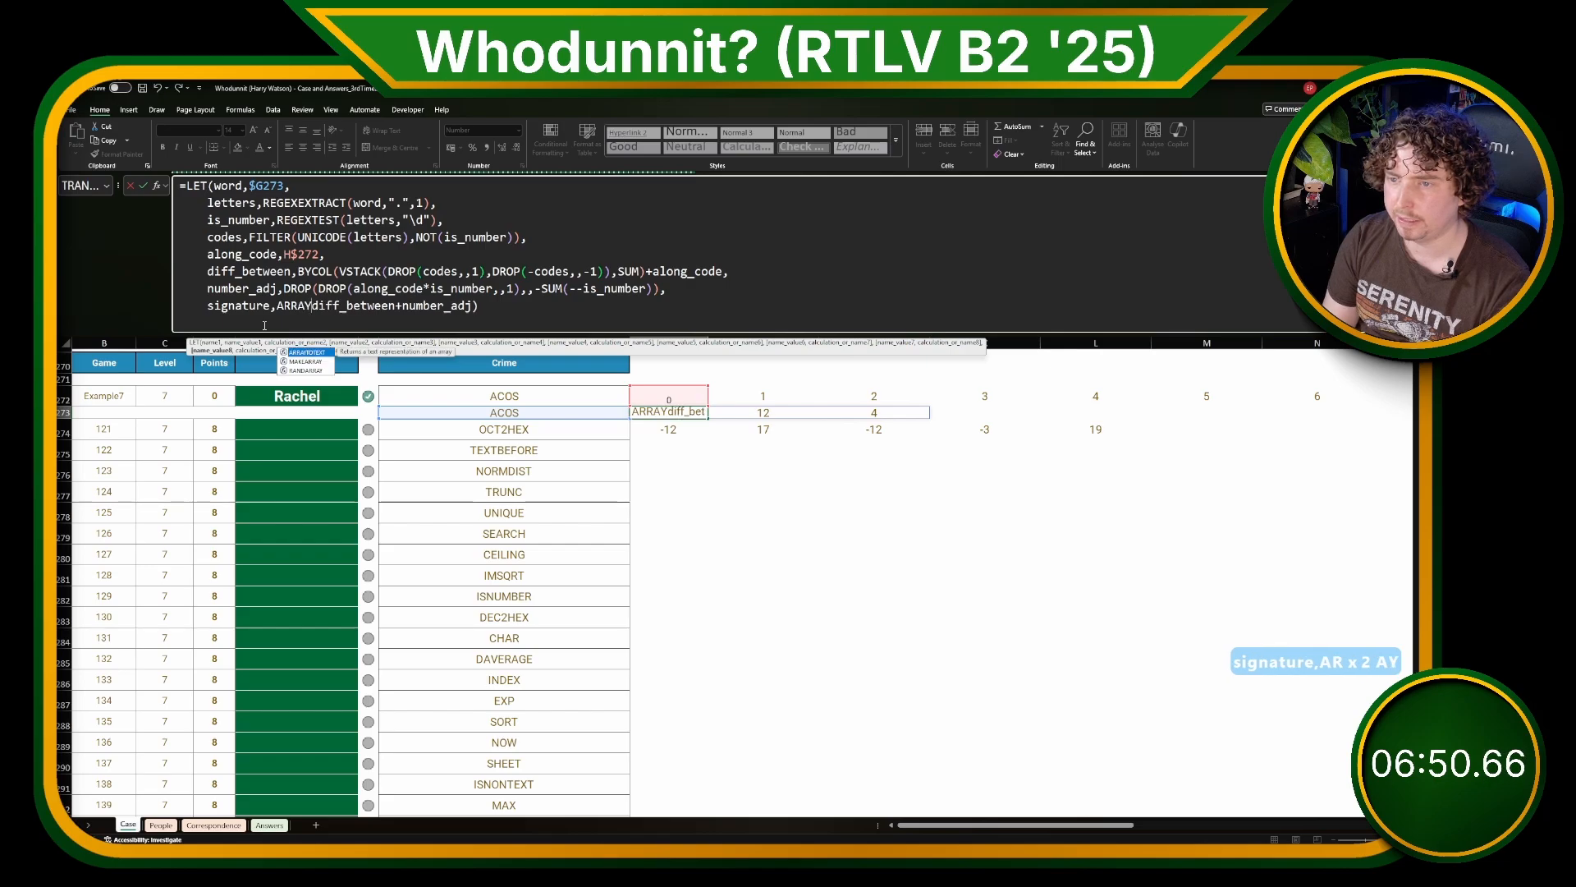
{"action": "key", "text": "Tab"}
{"action": "left_click", "coordinate": [563, 316]}
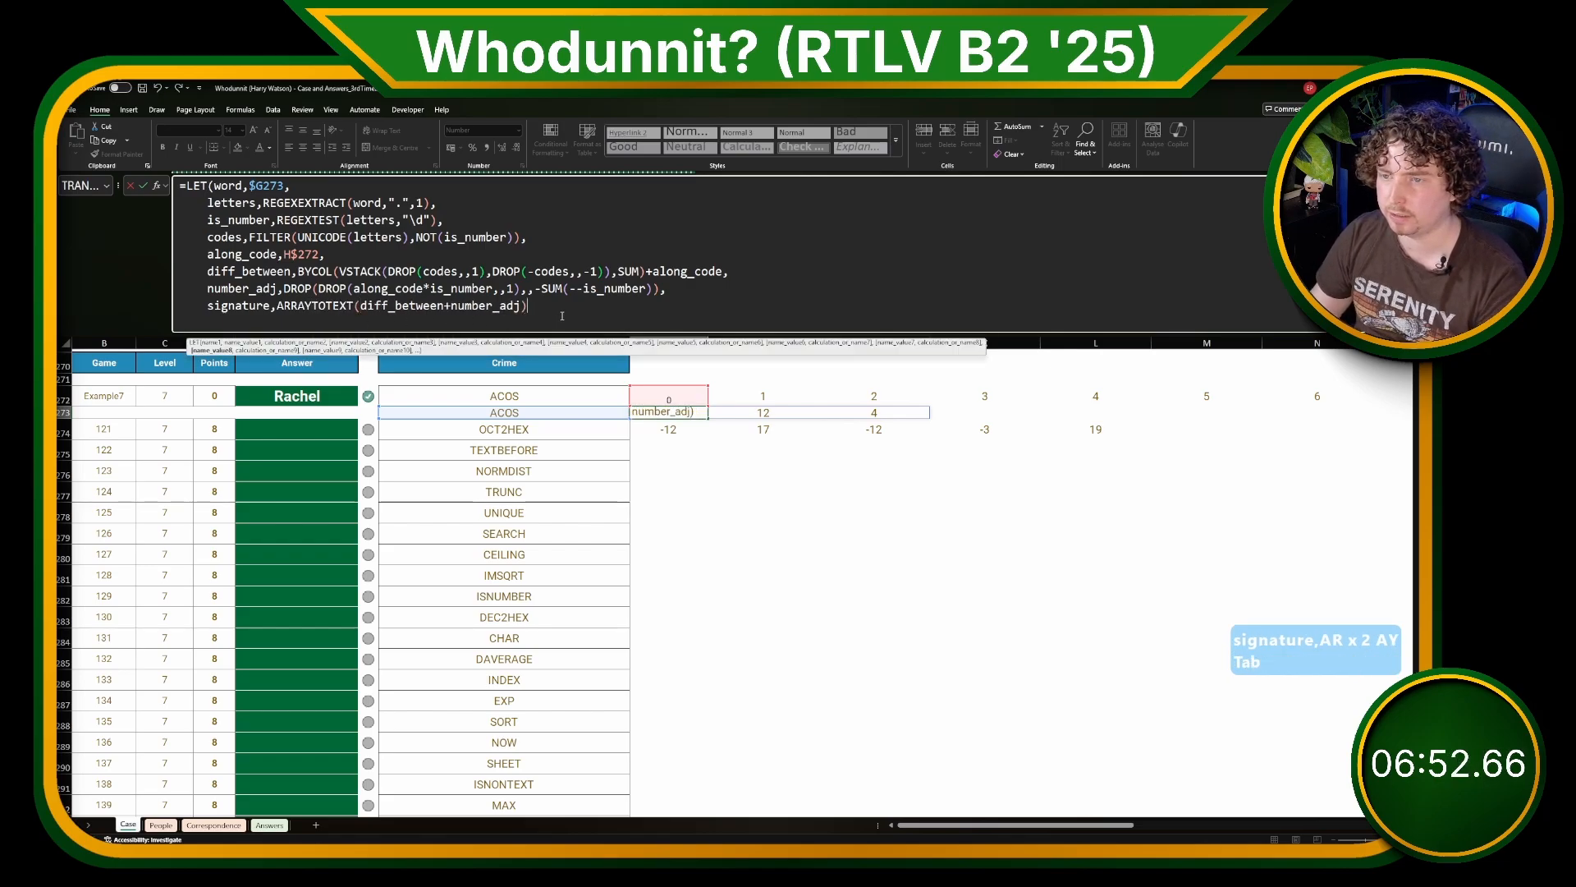
{"action": "type", "text": ","}
Step: Return signature as the final result of the LET formula in H273 and commit the formula
{"action": "key", "text": "alt+Return"}
{"action": "type", "text": "sign"}
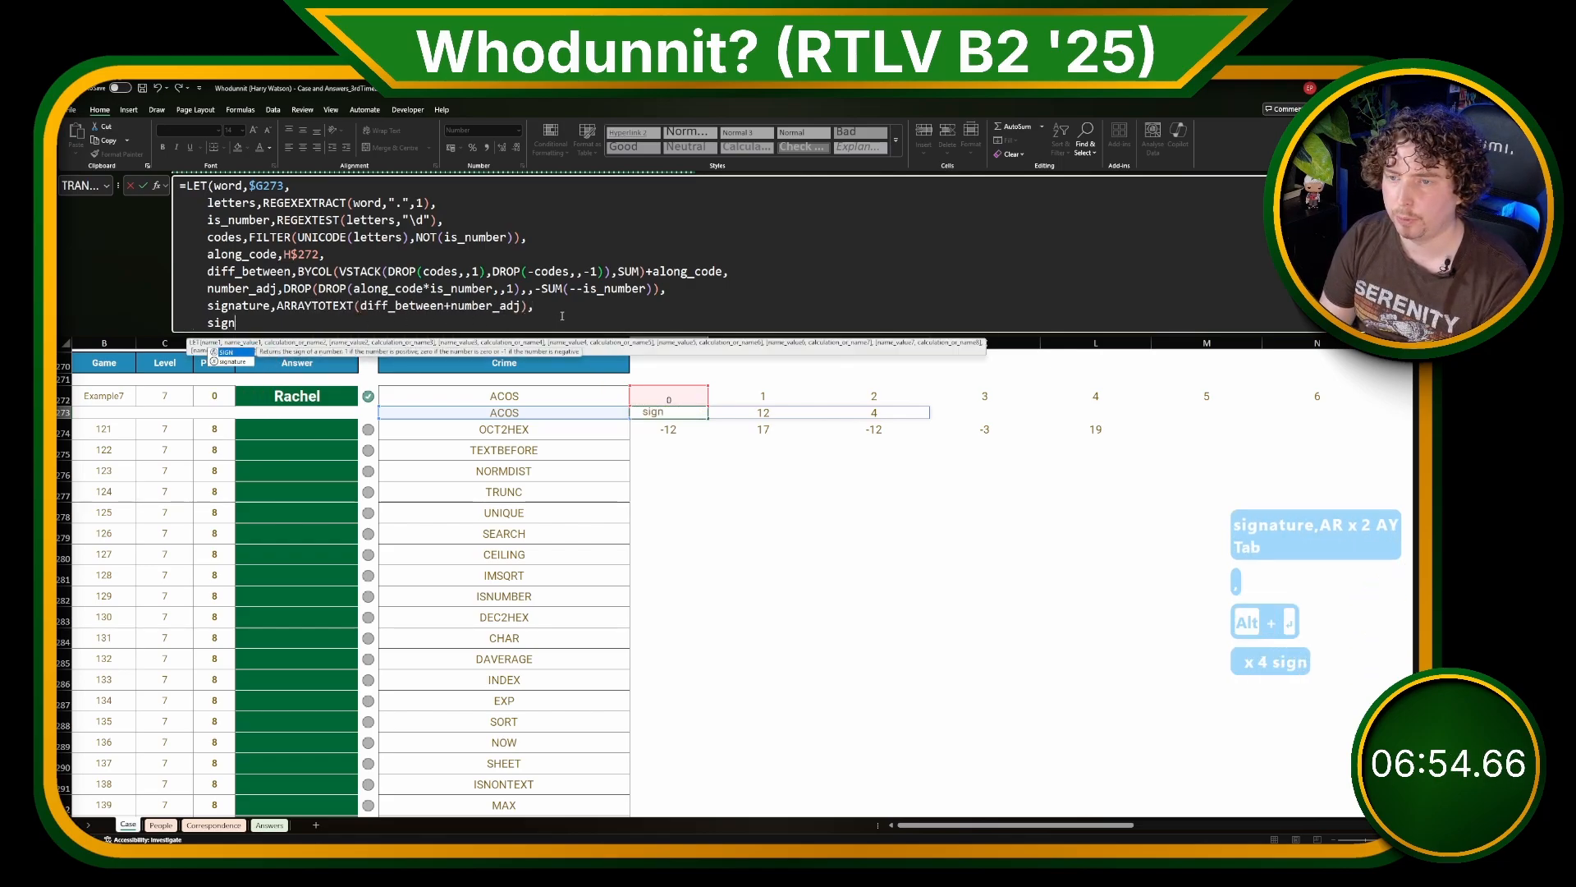
{"action": "key", "text": "Tab"}
{"action": "key", "text": "BackSpace"}
{"action": "key", "text": "BackSpace"}
{"action": "key", "text": "Down"}
{"action": "key", "text": "Tab"}
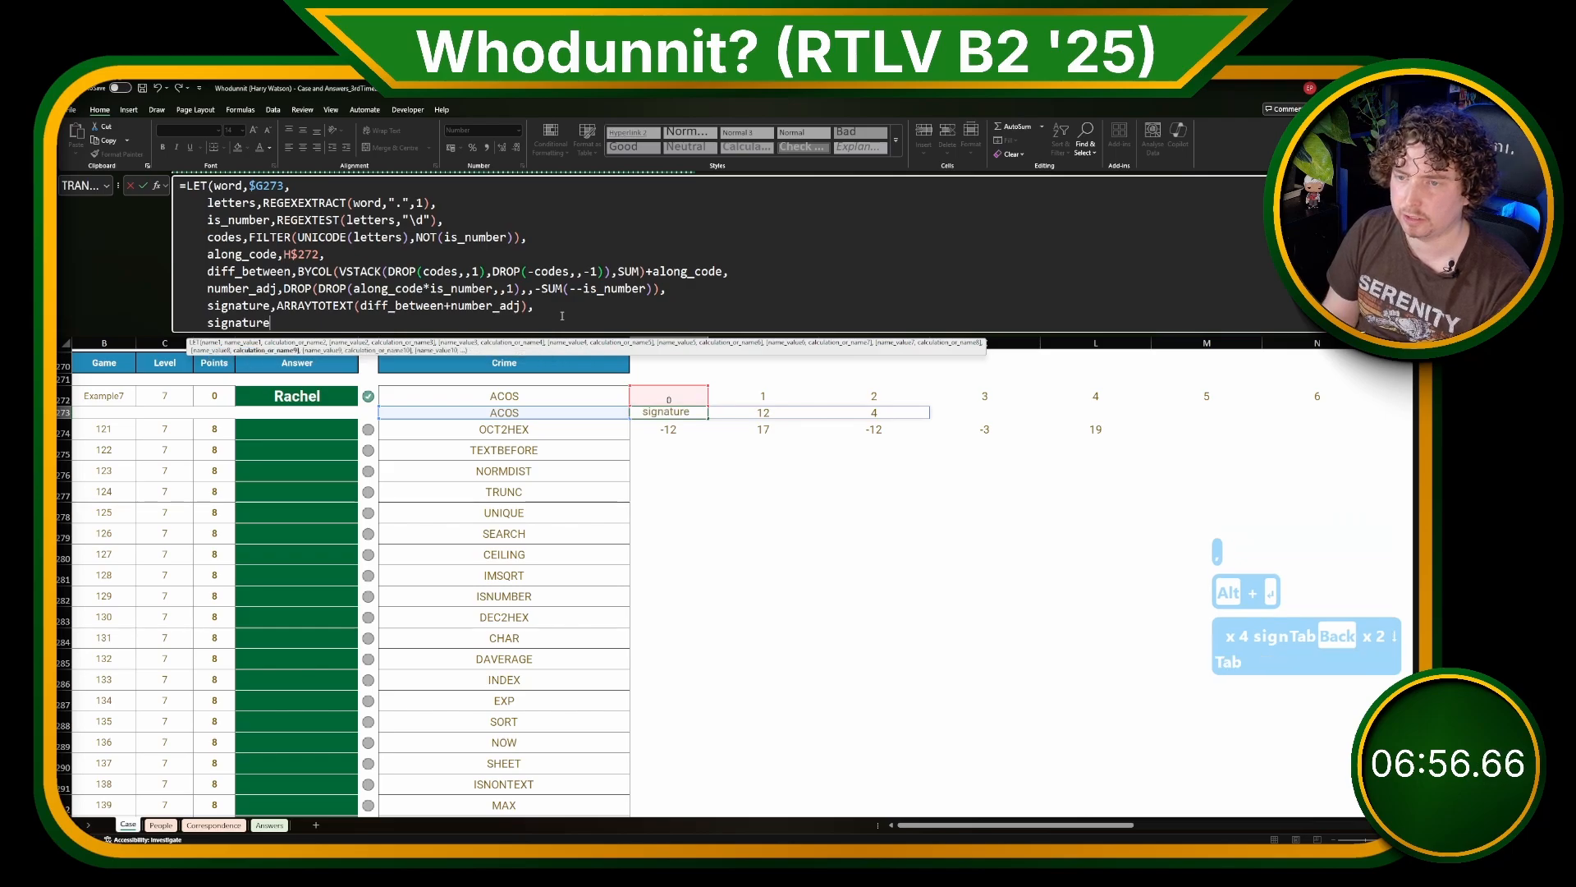
{"action": "type", "text": "_)"}
{"action": "key", "text": "BackSpace"}
{"action": "key", "text": "BackSpace"}
{"action": "type", "text": ")"}
{"action": "key", "text": "Return"}
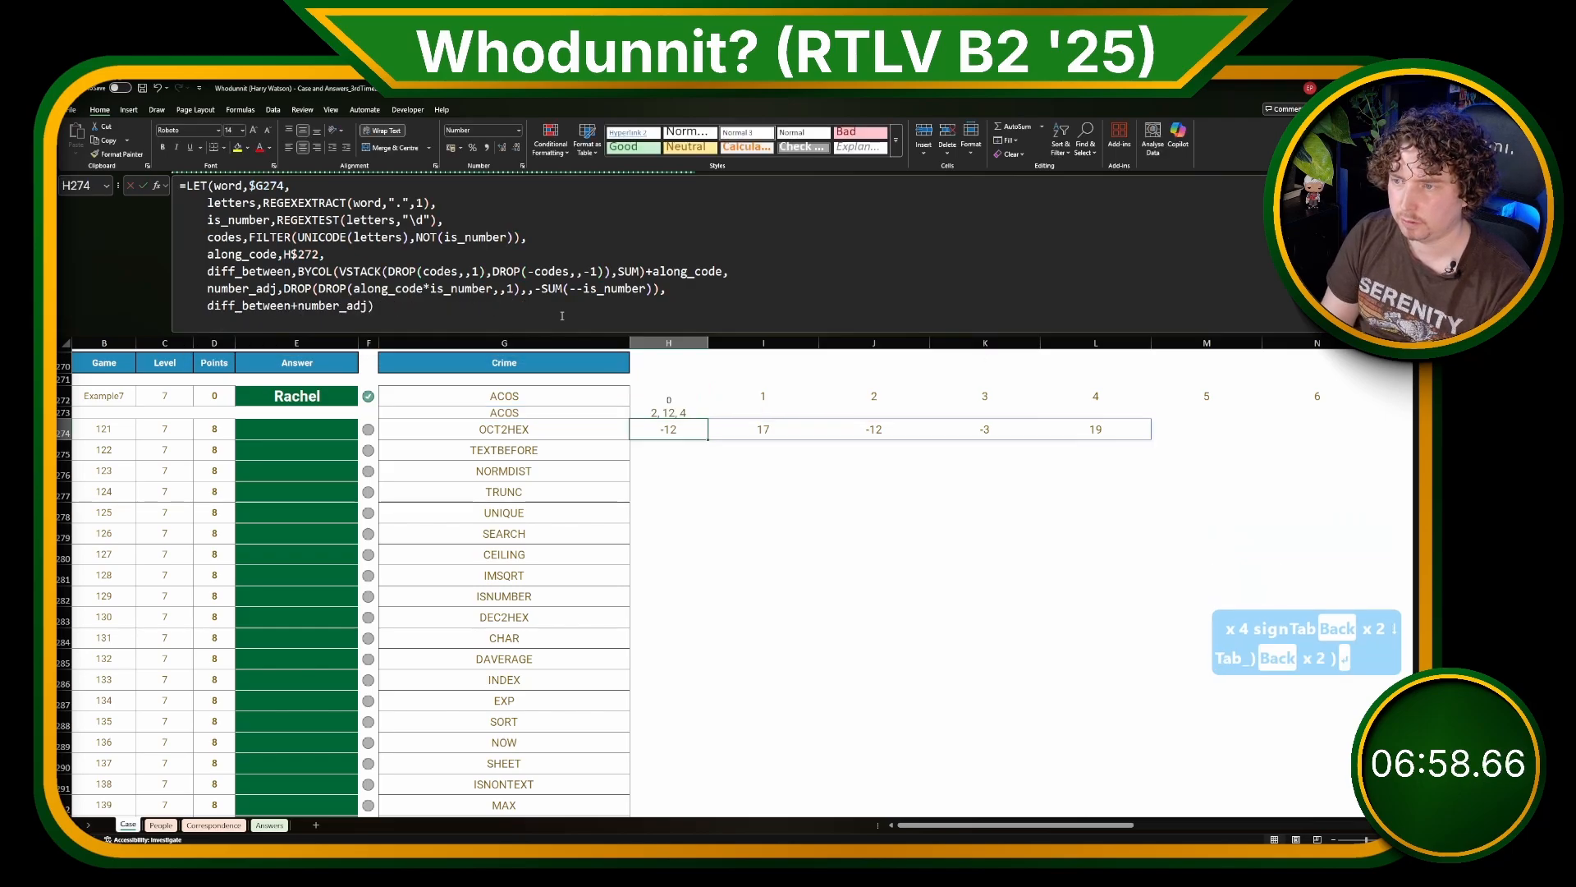
Step: Fill the H273 signature formula across to column N and down through the DURATION row
{"action": "left_click_drag", "start_coordinate": [708, 418], "coordinate": [1350, 422]}
{"action": "left_click_drag", "start_coordinate": [1378, 424], "coordinate": [1371, 808]}
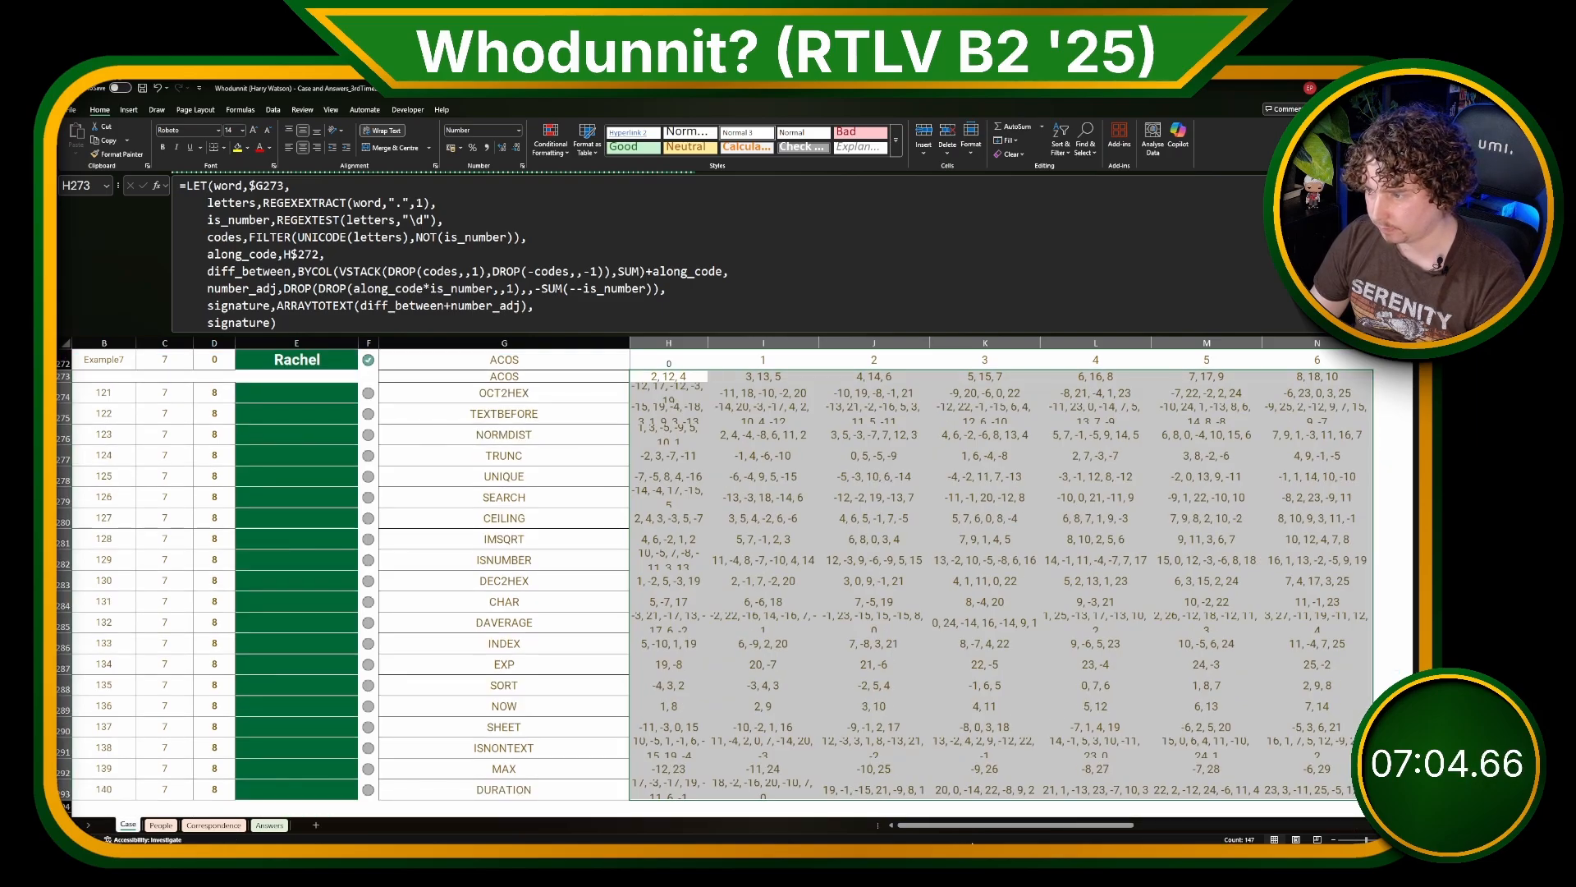
{"action": "scroll", "coordinate": [870, 574], "scroll_direction": "right", "scroll_amount": 5}
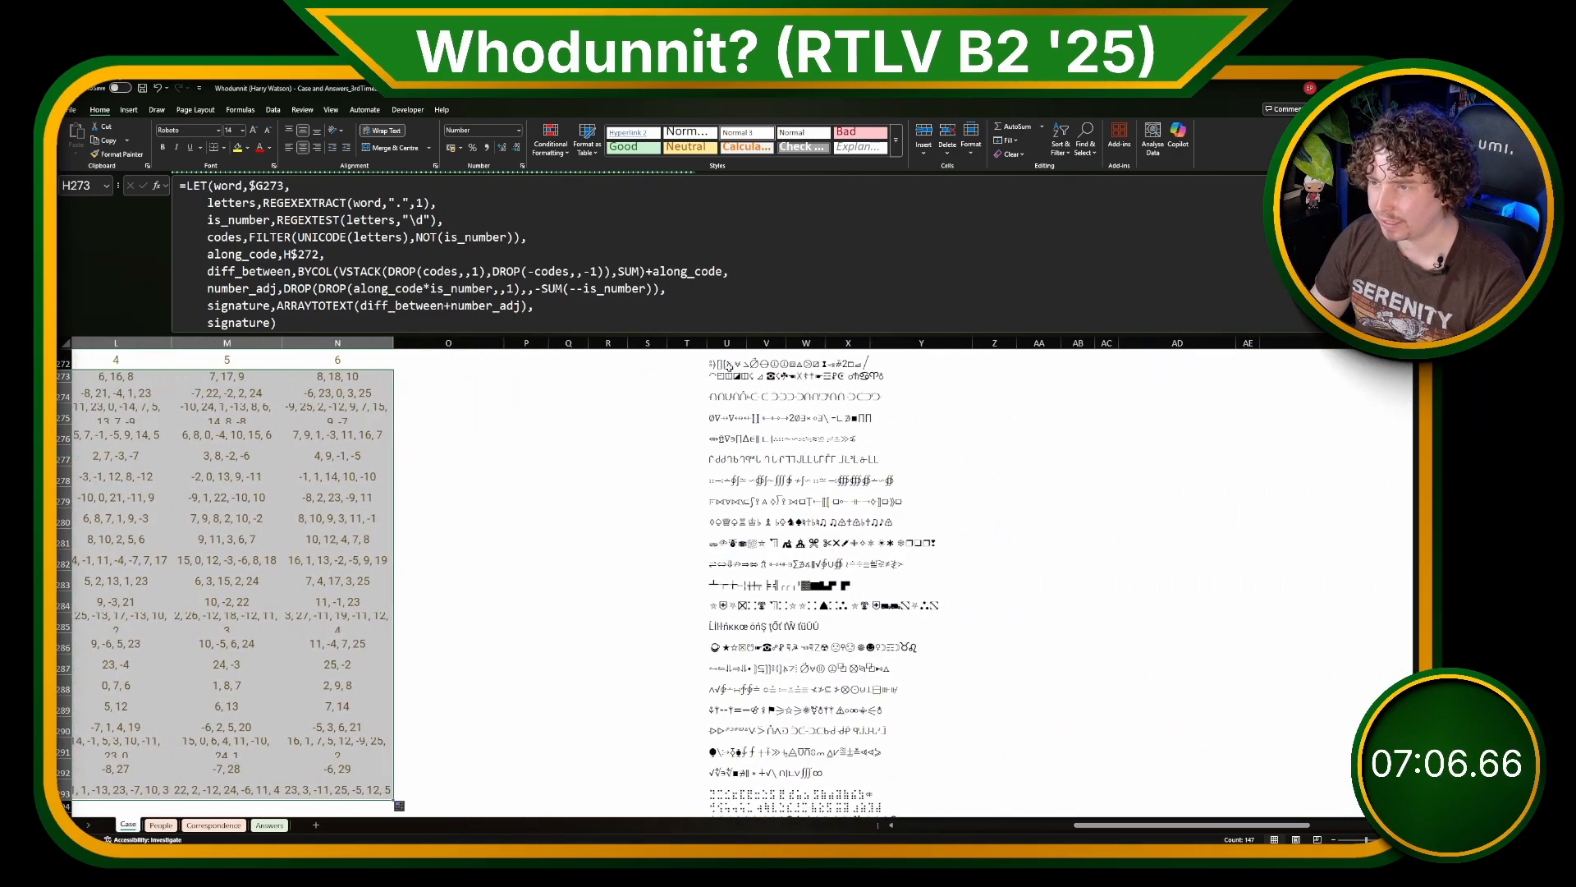
Step: Enter =TEXTSPLIT(U272, " ") in V272 to split the encoded message into words at the spaces
{"action": "left_click", "coordinate": [728, 365]}
{"action": "scroll", "coordinate": [776, 567], "scroll_direction": "up", "scroll_amount": 2}
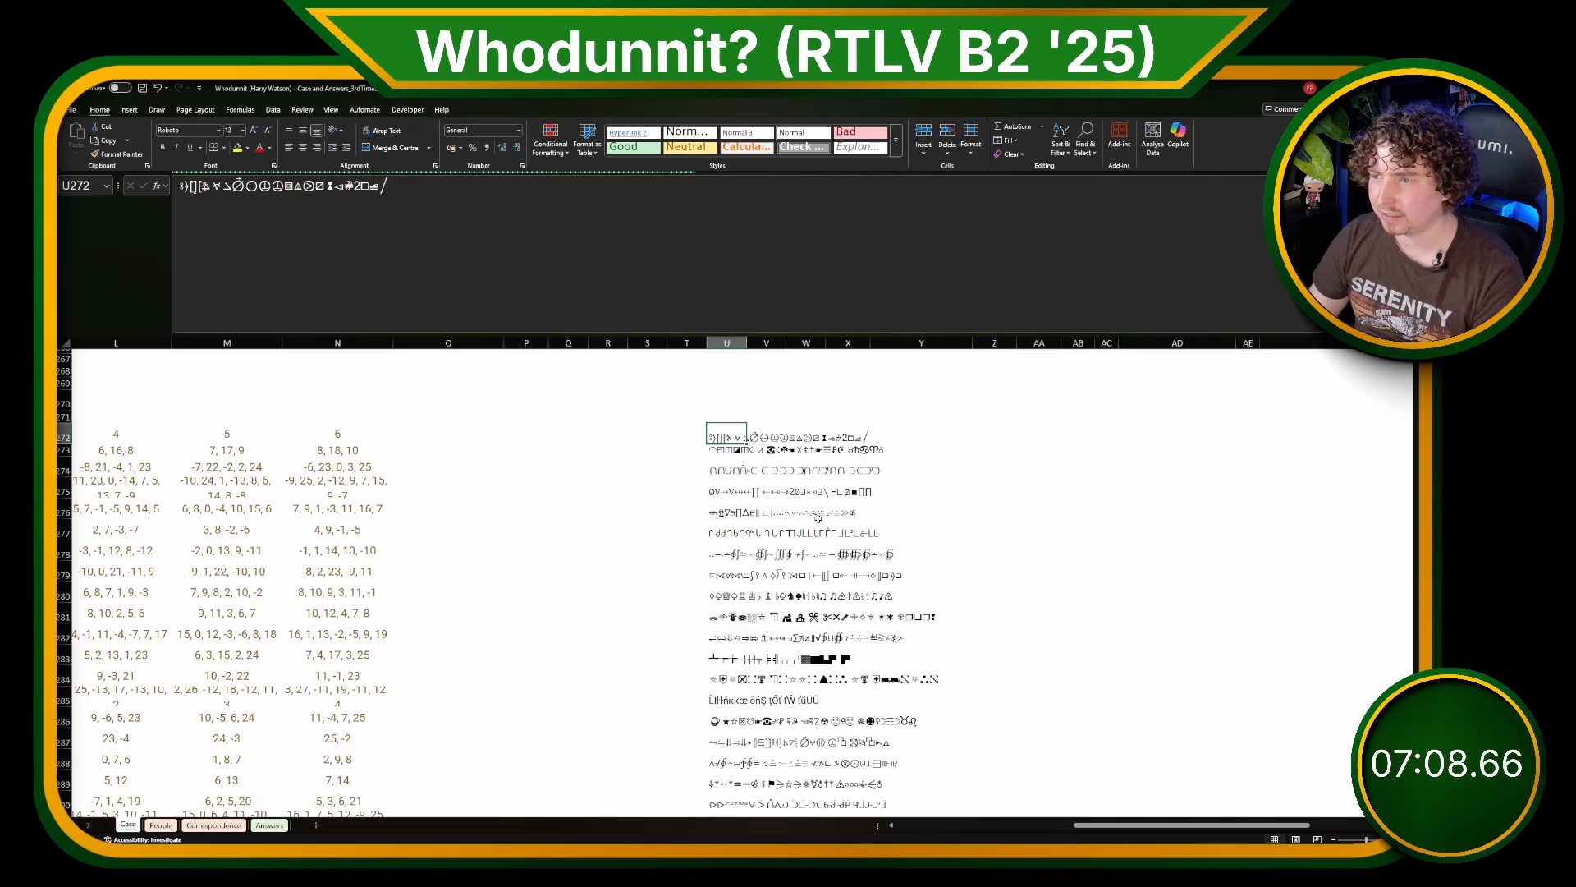
{"action": "key", "text": "Left"}
{"action": "key", "text": "Left"}
{"action": "key", "text": "Left"}
{"action": "key", "text": "Left"}
{"action": "key", "text": "Left"}
{"action": "key", "text": "Left"}
{"action": "key", "text": "Left"}
{"action": "key", "text": "Left"}
{"action": "key", "text": "Left"}
{"action": "key", "text": "Left"}
{"action": "key", "text": "Left"}
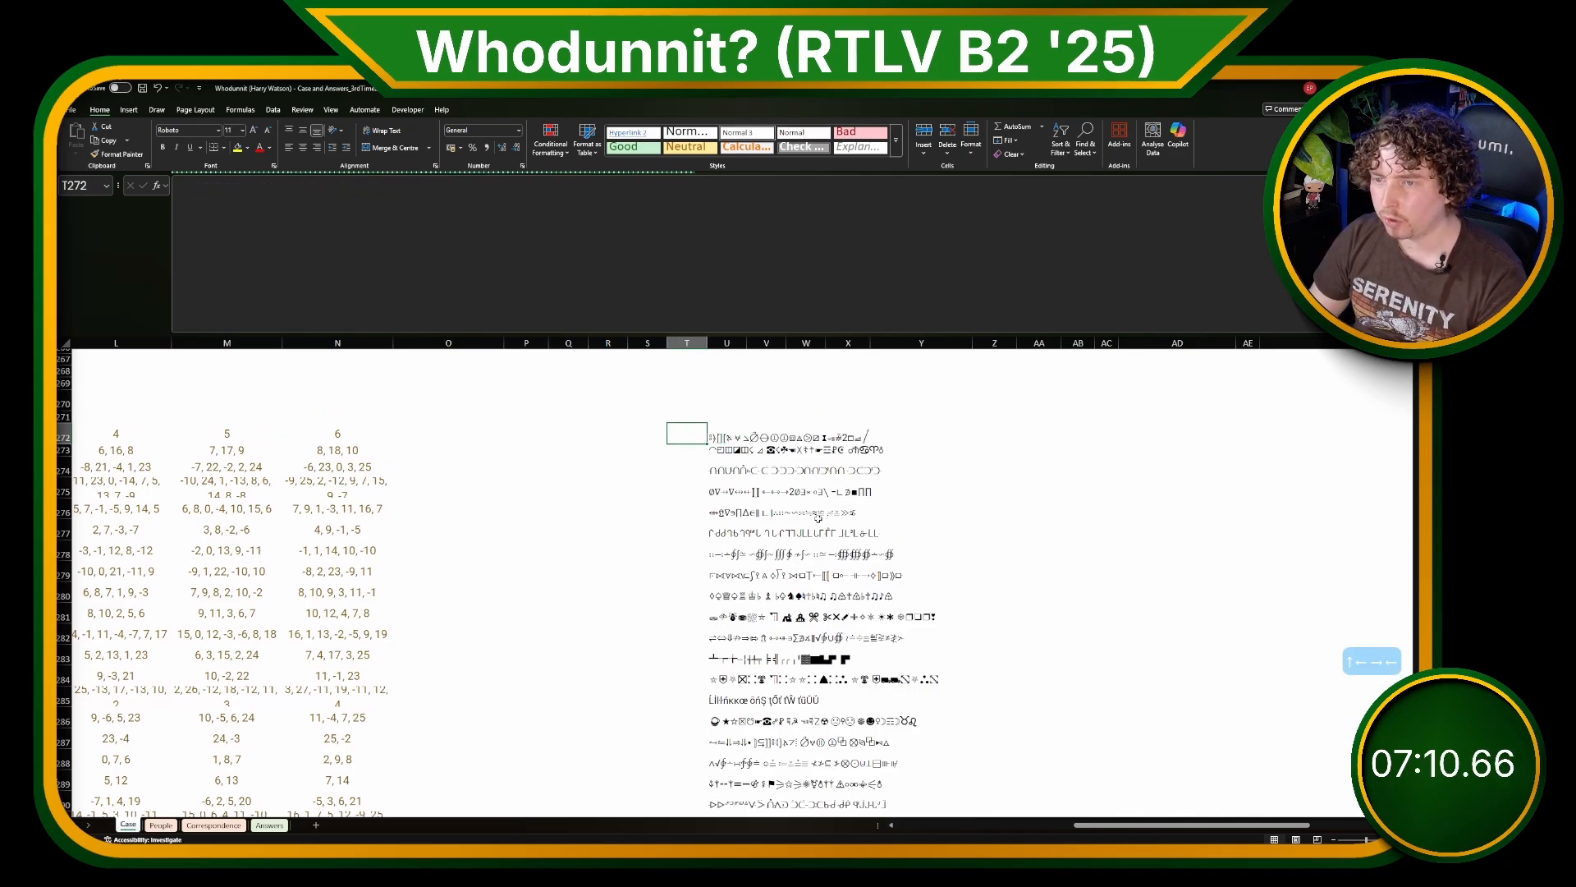
{"action": "key", "text": "Right"}
{"action": "key", "text": "Right"}
{"action": "key", "text": "Right"}
{"action": "key", "text": "Right"}
{"action": "key", "text": "Right"}
{"action": "key", "text": "Right"}
{"action": "key", "text": "Right"}
{"action": "key", "text": "Right"}
{"action": "key", "text": "Right"}
{"action": "key", "text": "Right"}
{"action": "key", "text": "Right"}
{"action": "key", "text": "Right"}
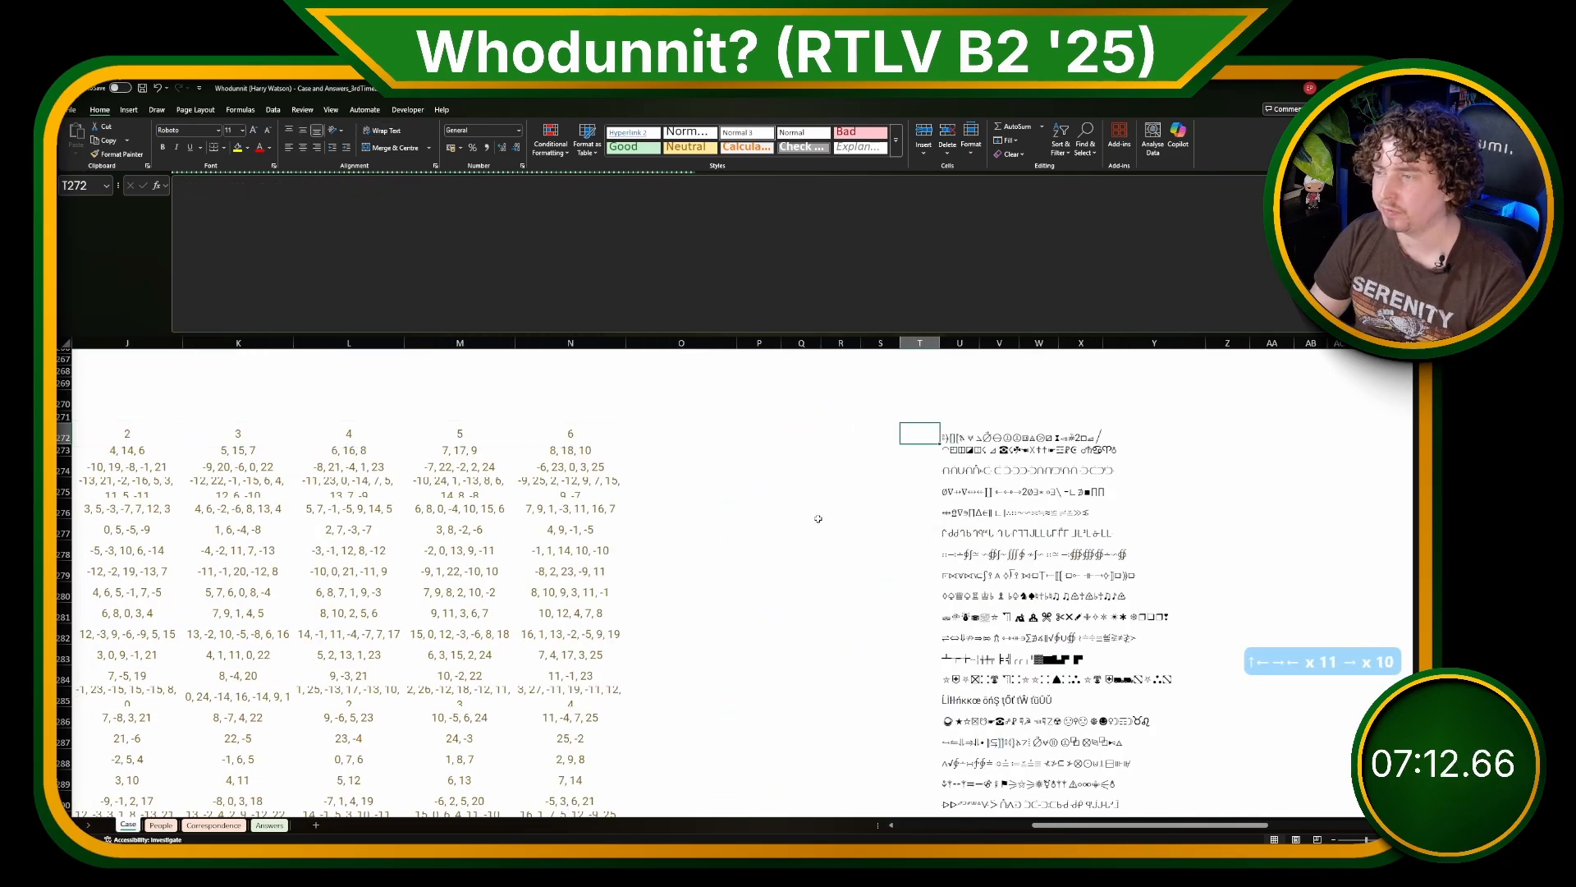
{"action": "key", "text": "Left"}
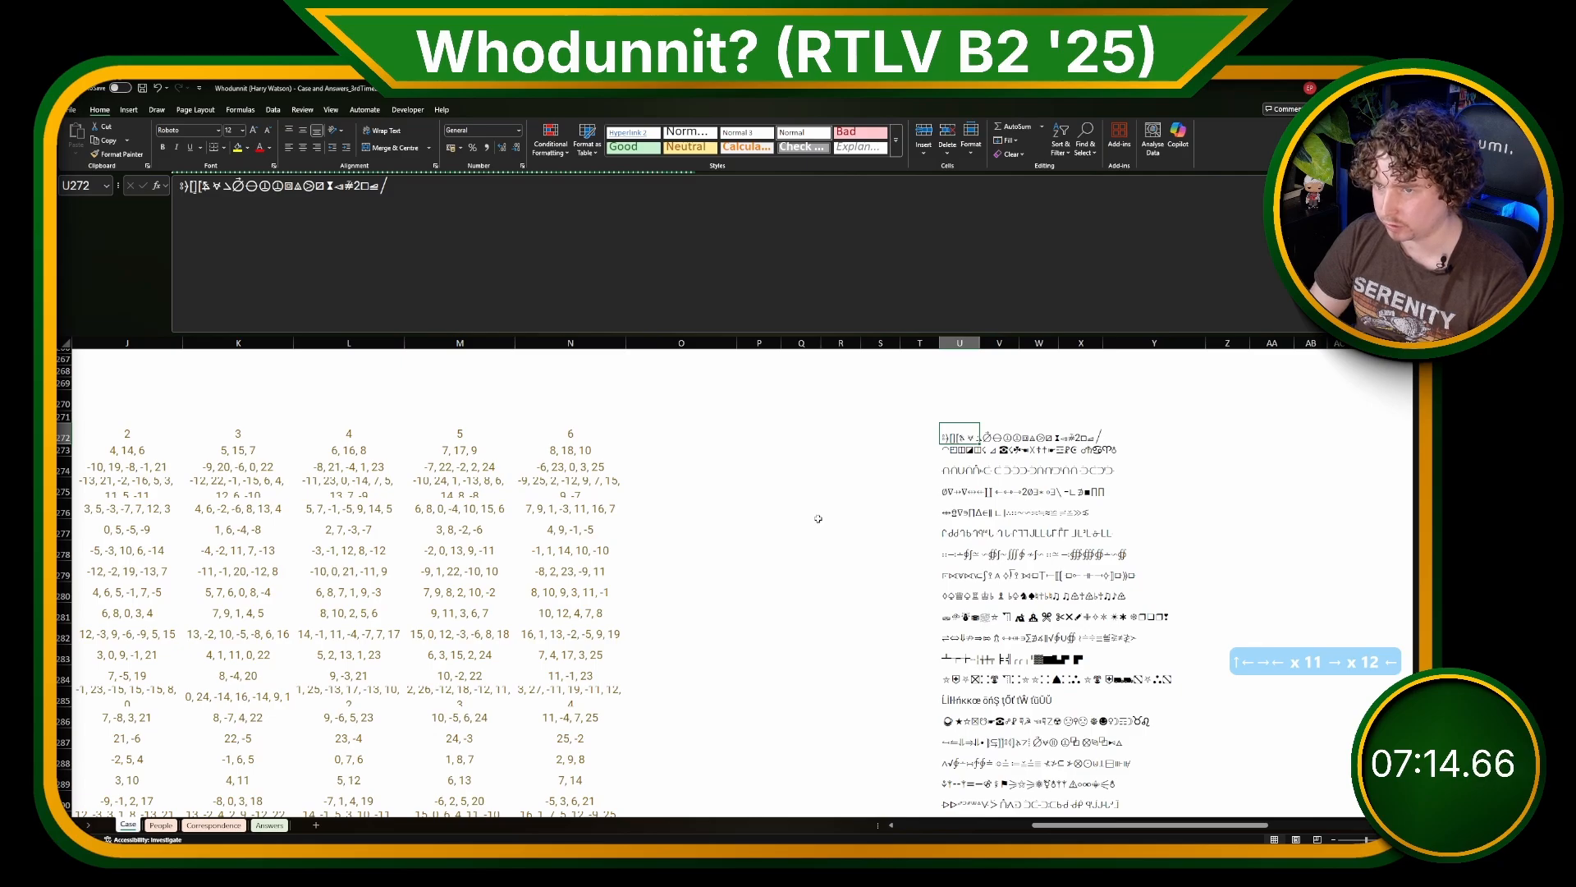
{"action": "key", "text": "Right"}
{"action": "type", "text": "=TEXTSPL"}
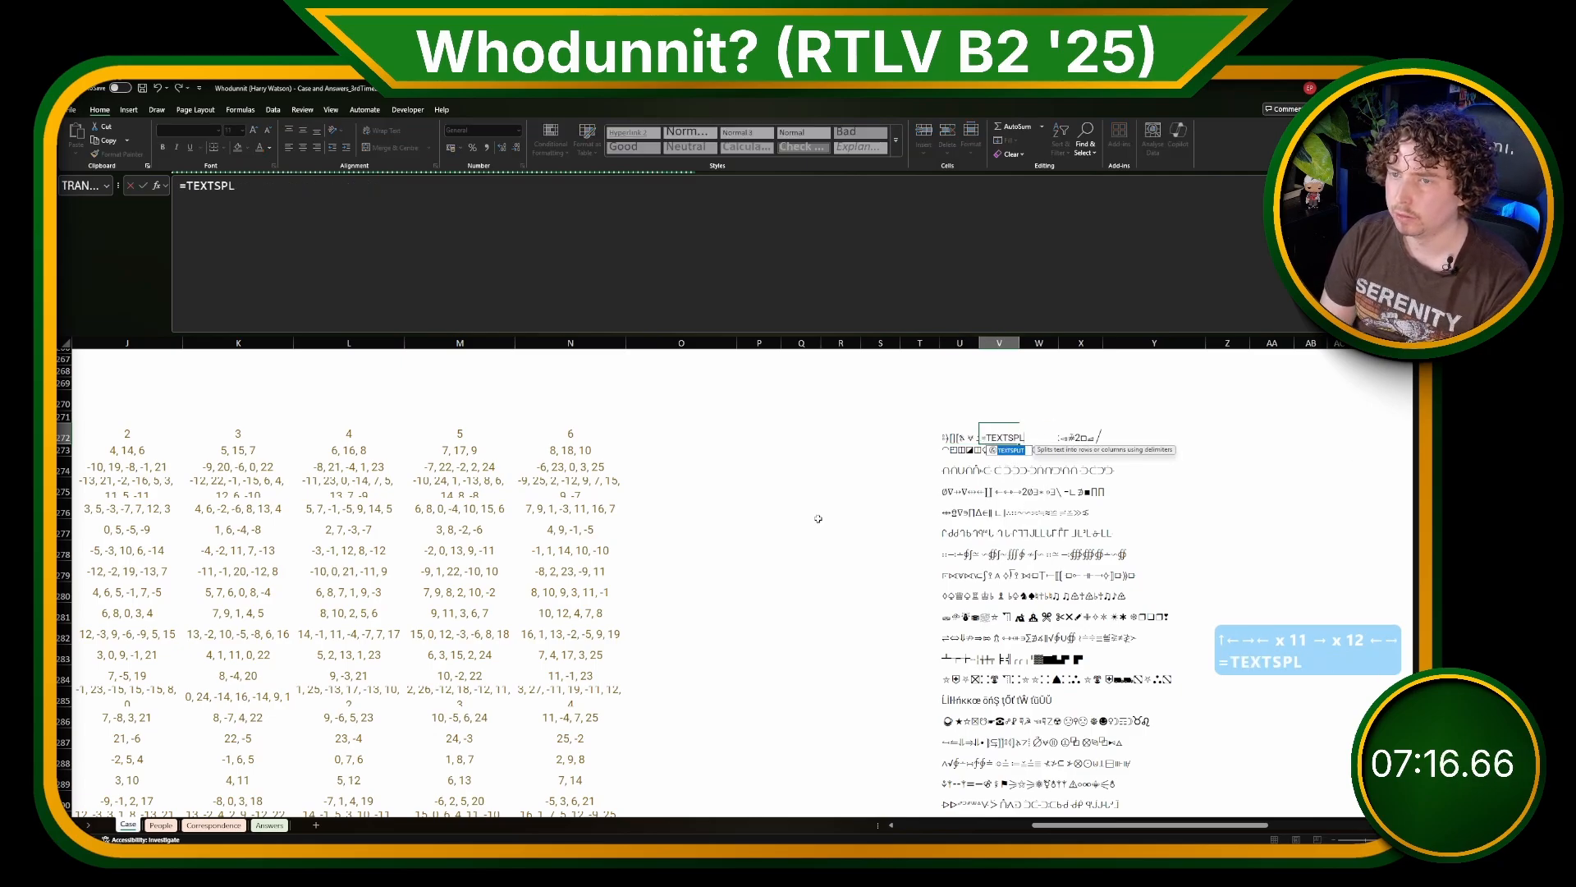
{"action": "type", "text": "IT("}
{"action": "key", "text": "Left"}
{"action": "type", "text": ","}
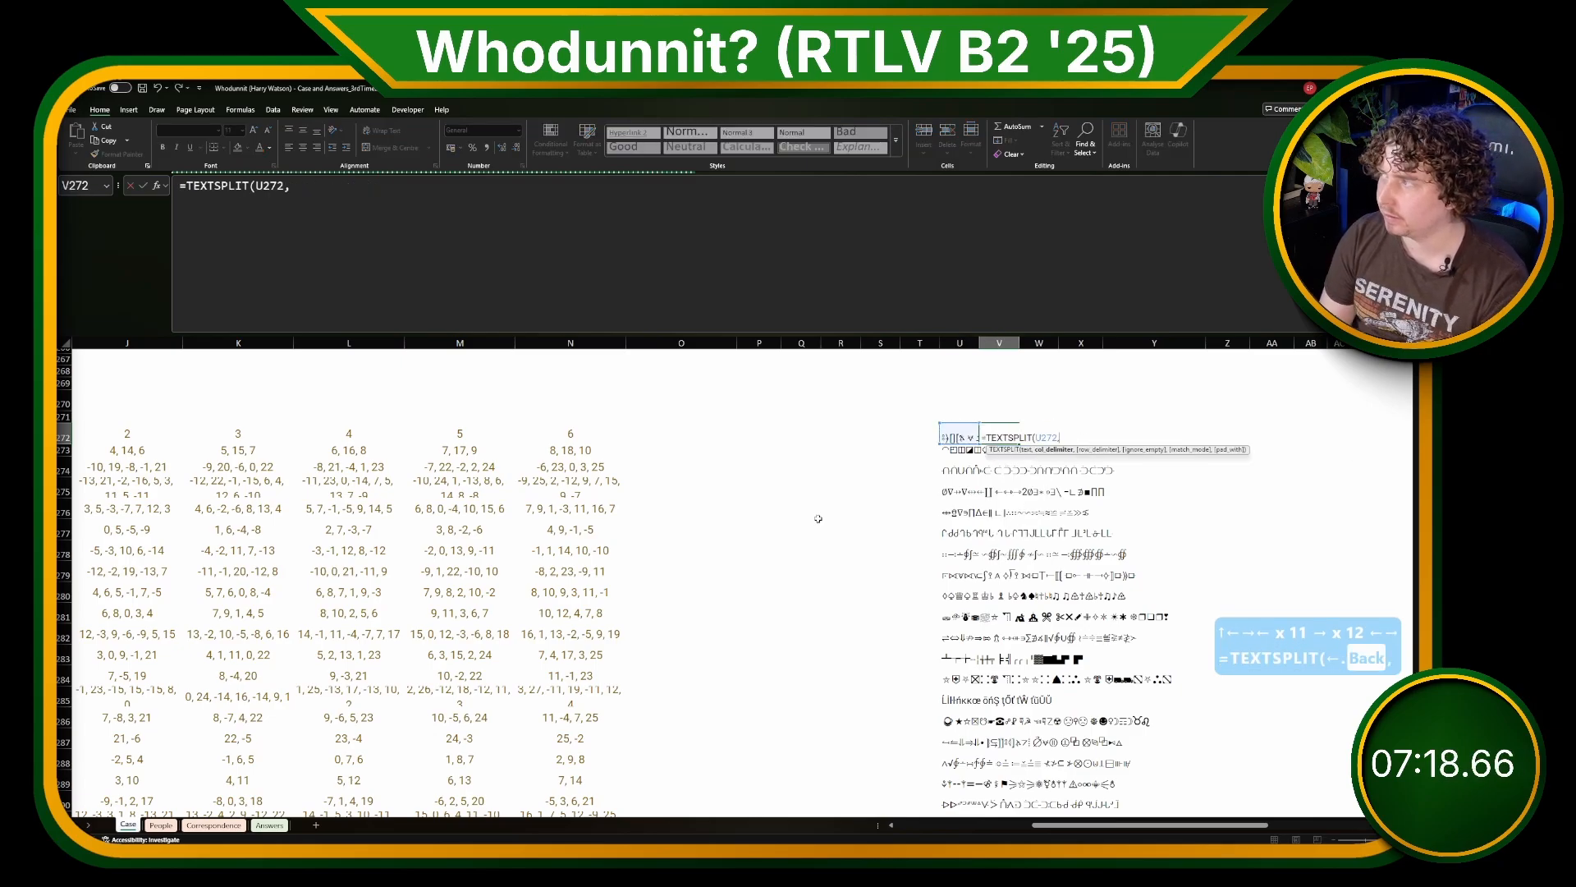
{"action": "type", "text": " \" \")"}
{"action": "key", "text": "Return"}
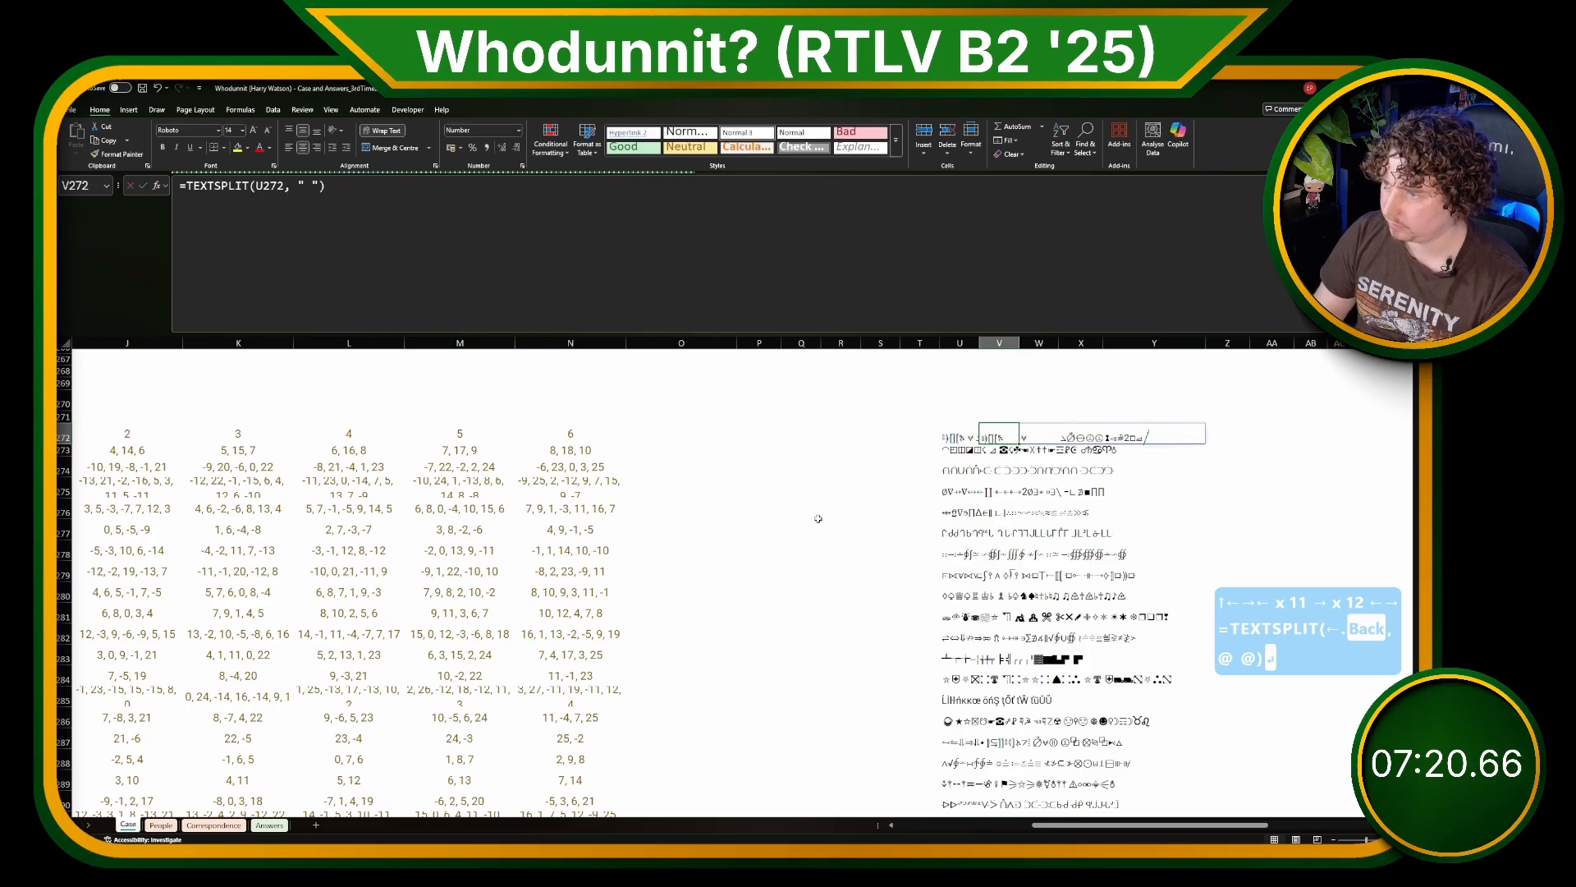
Step: Wrap the V272 TEXTSPLIT in MAP with an open LAMBDA(word, and keep the unfinished formula as text with a leading apostrophe
{"action": "left_click", "coordinate": [191, 186]}
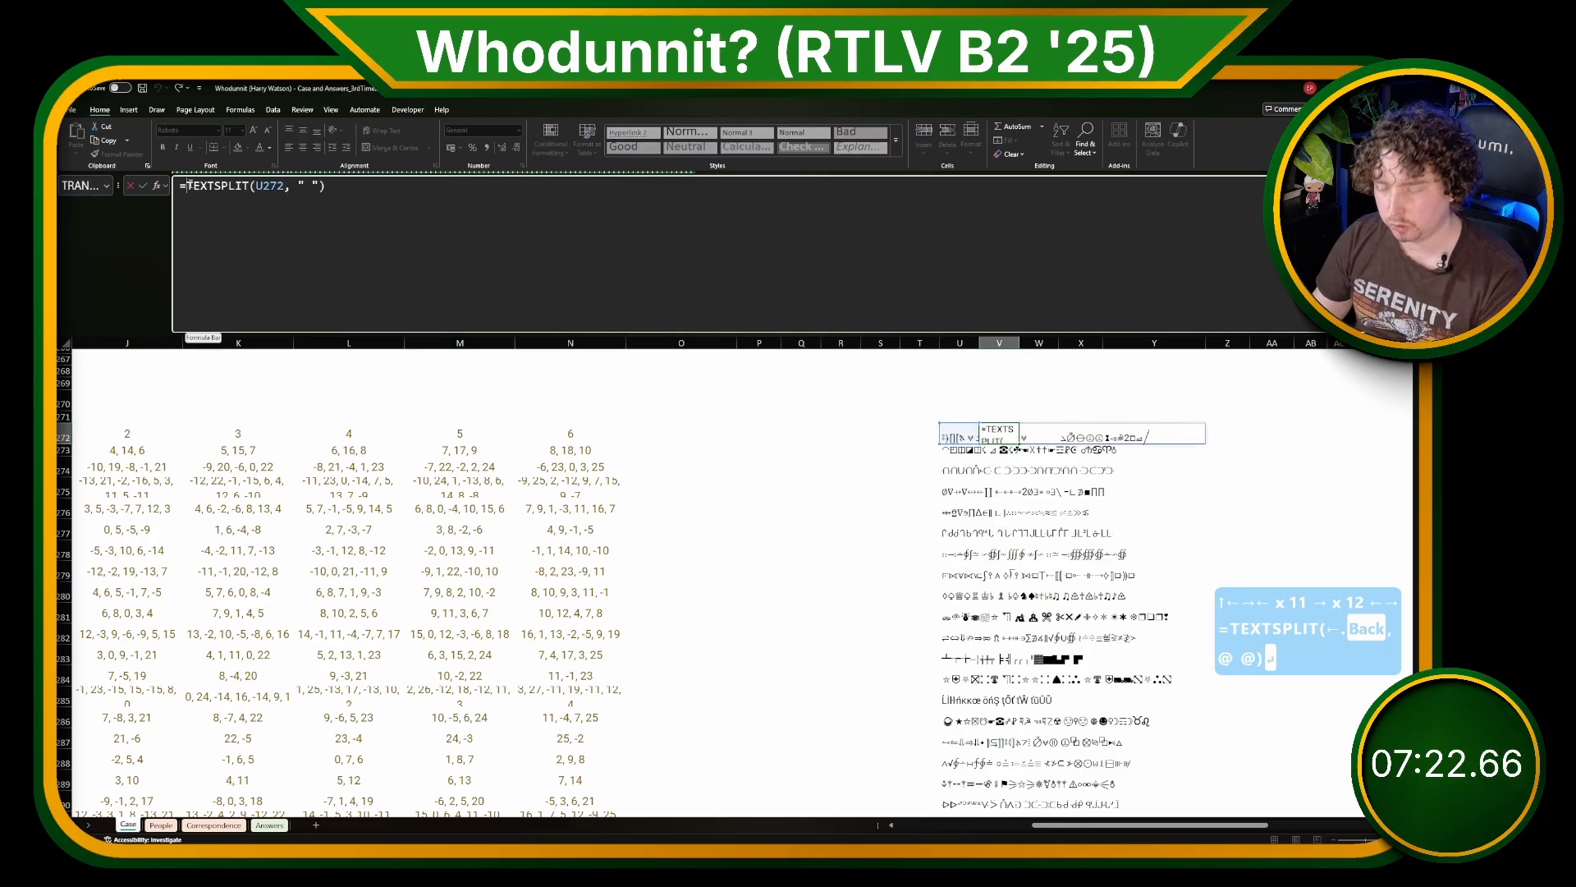
{"action": "type", "text": "MAP("}
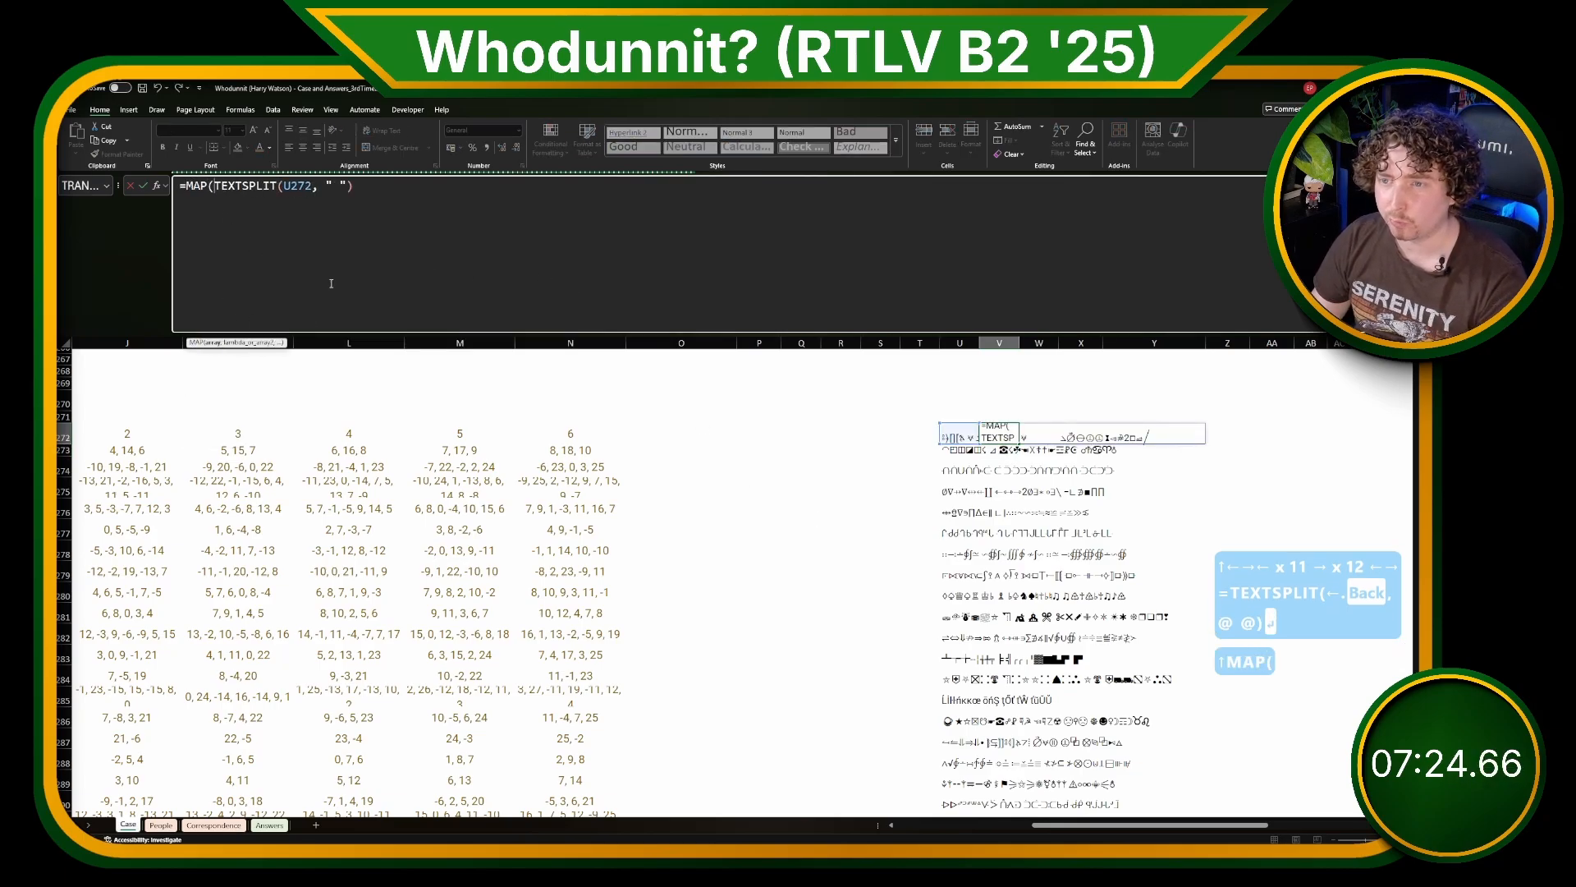
{"action": "left_click", "coordinate": [392, 250]}
{"action": "key", "text": "BackSpace"}
{"action": "type", "text": ",L"}
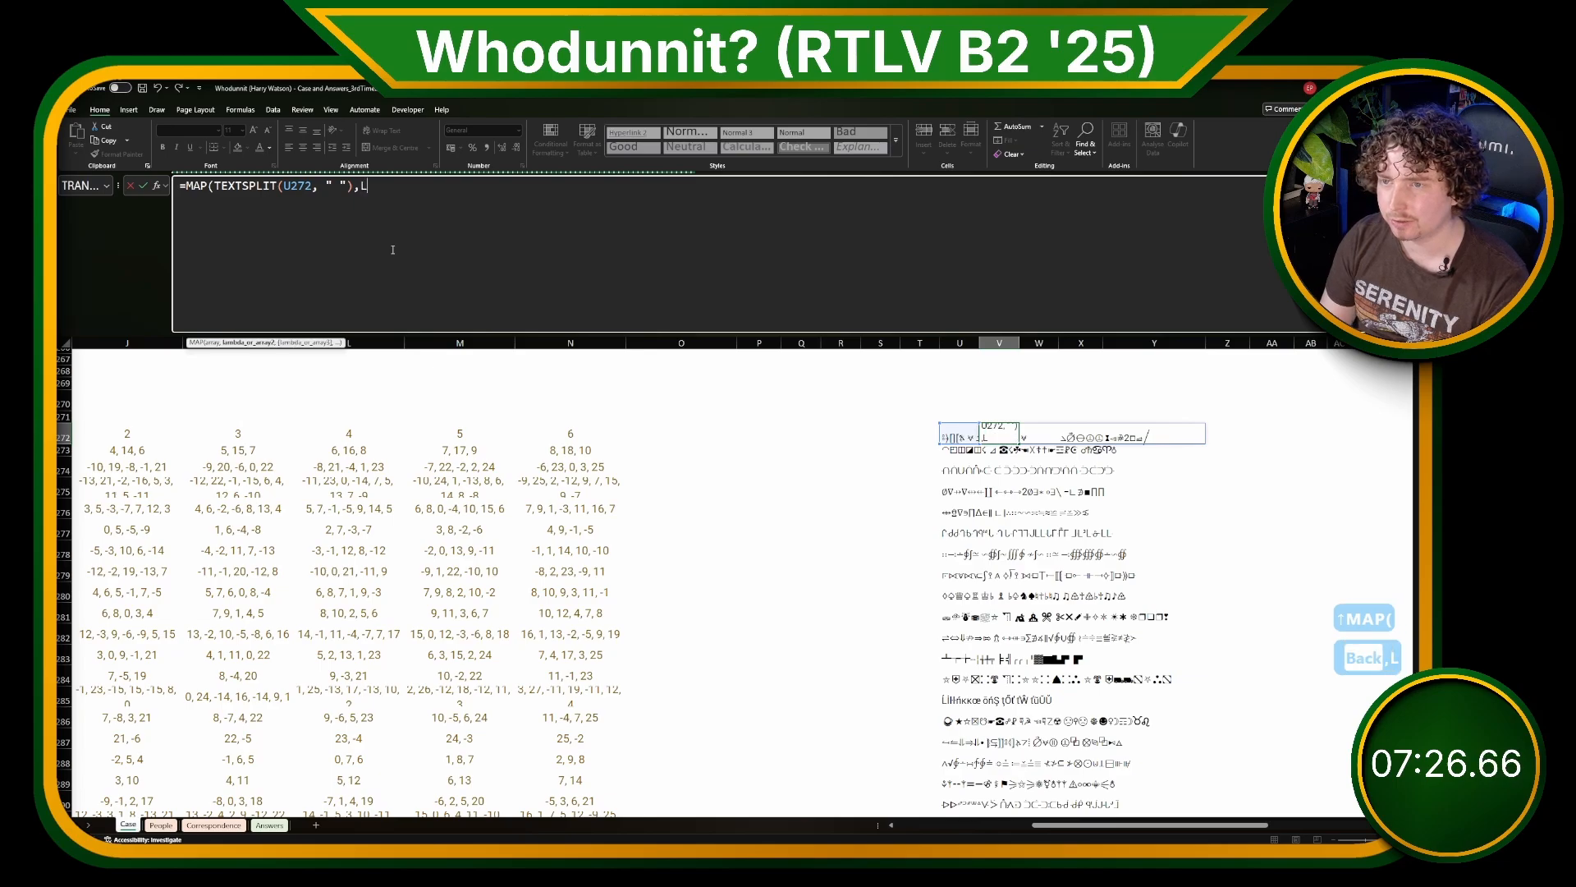
{"action": "type", "text": "AMBDA(word,"}
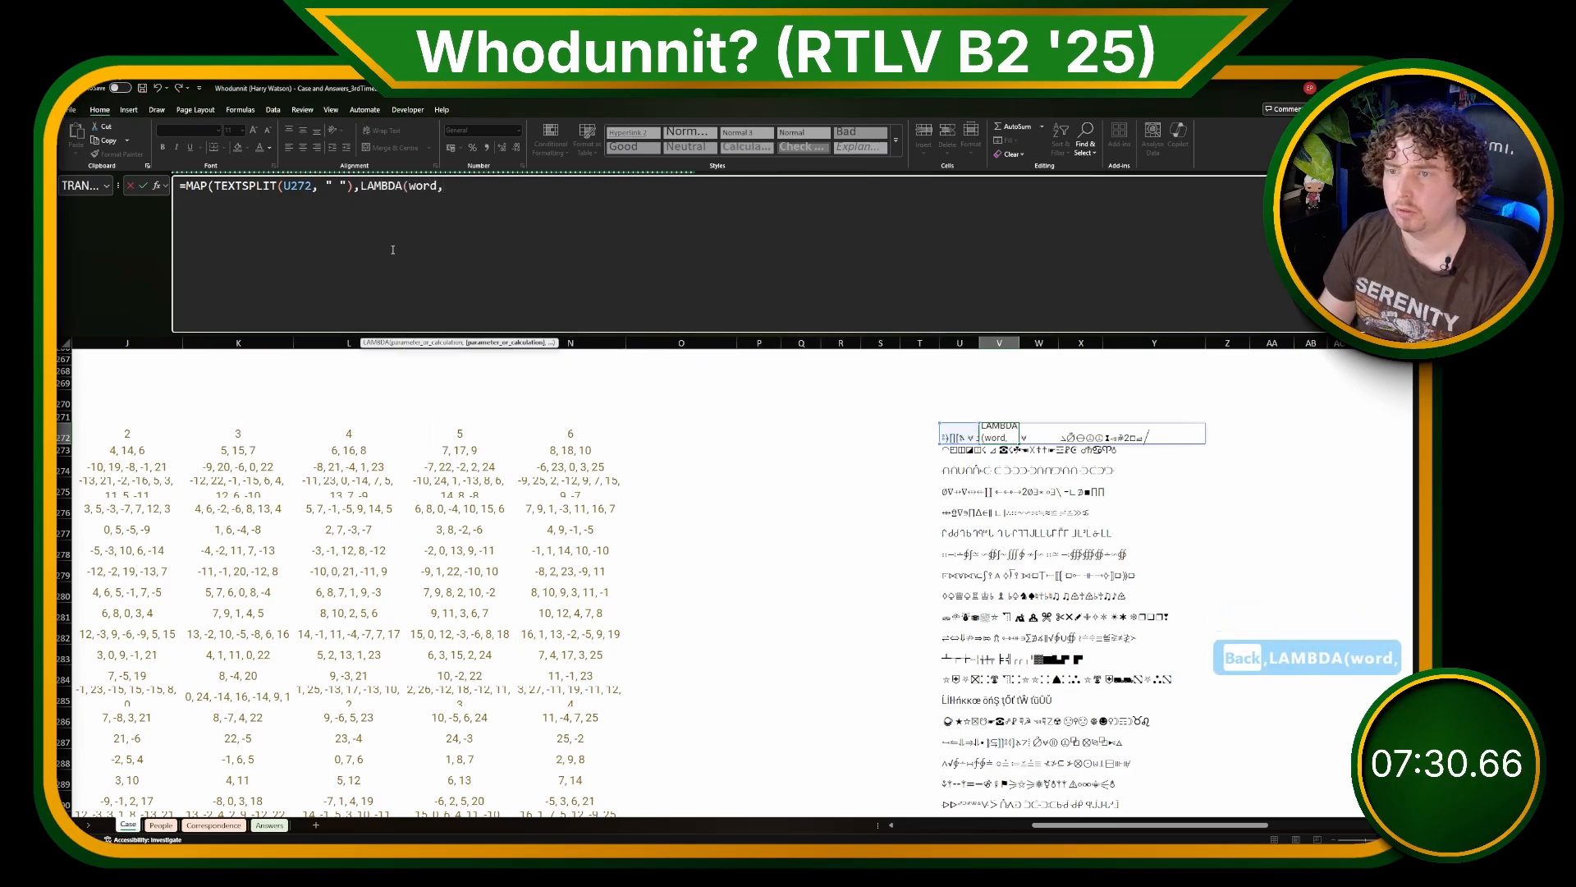
{"action": "left_click", "coordinate": [182, 186]}
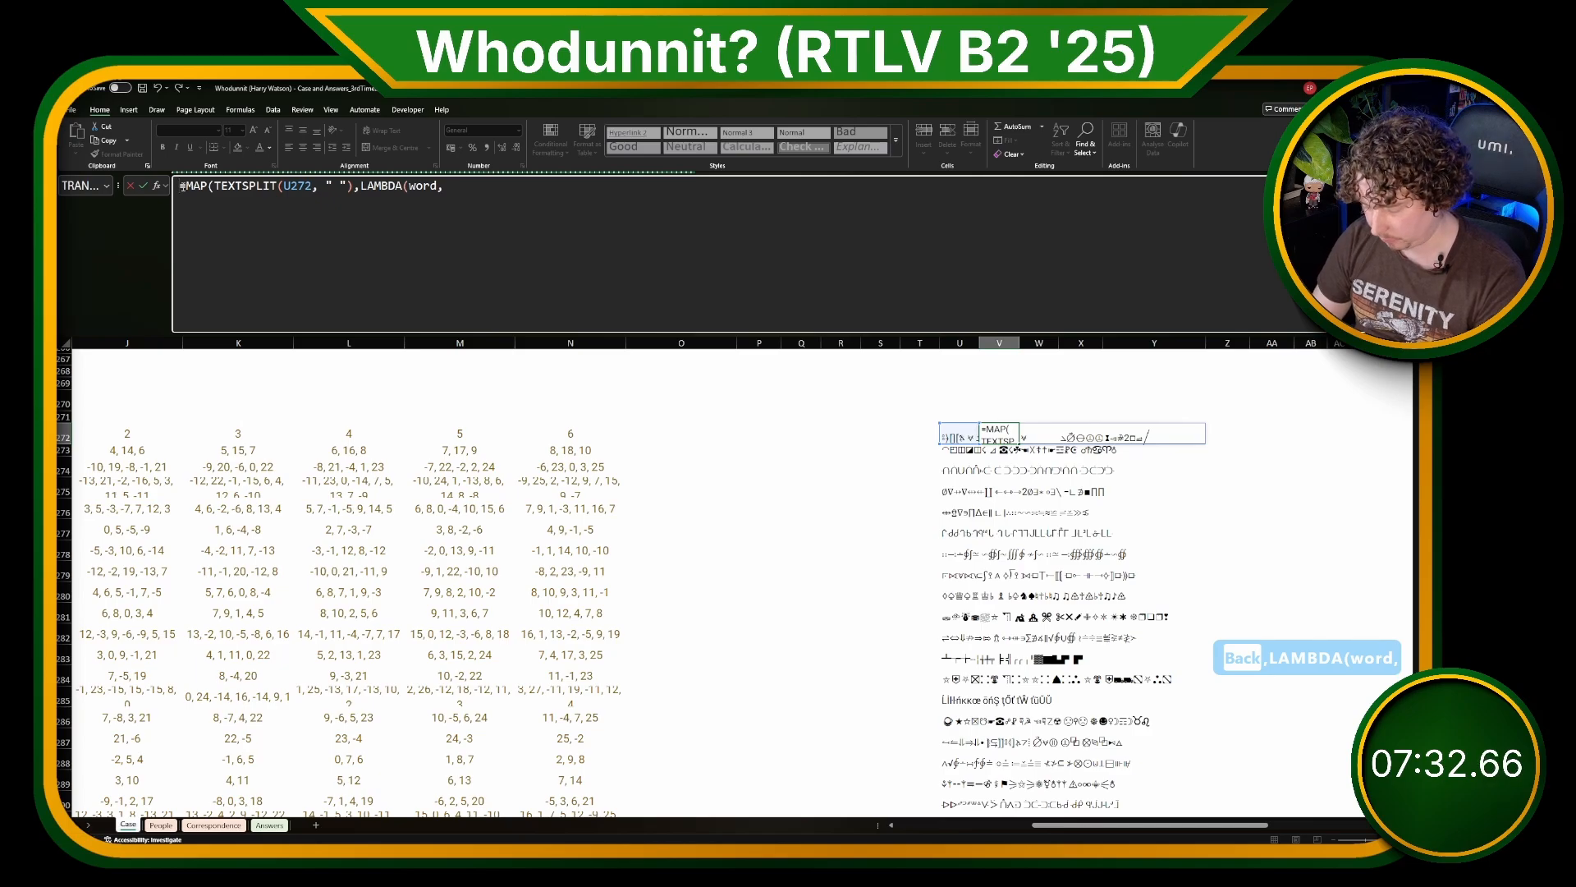
{"action": "type", "text": "'"}
{"action": "key", "text": "Return"}
{"action": "key", "text": "Up"}
Step: Copy the whole LET formula text from N273 and paste it on a new line after LAMBDA(word, in V272
{"action": "left_click", "coordinate": [576, 450]}
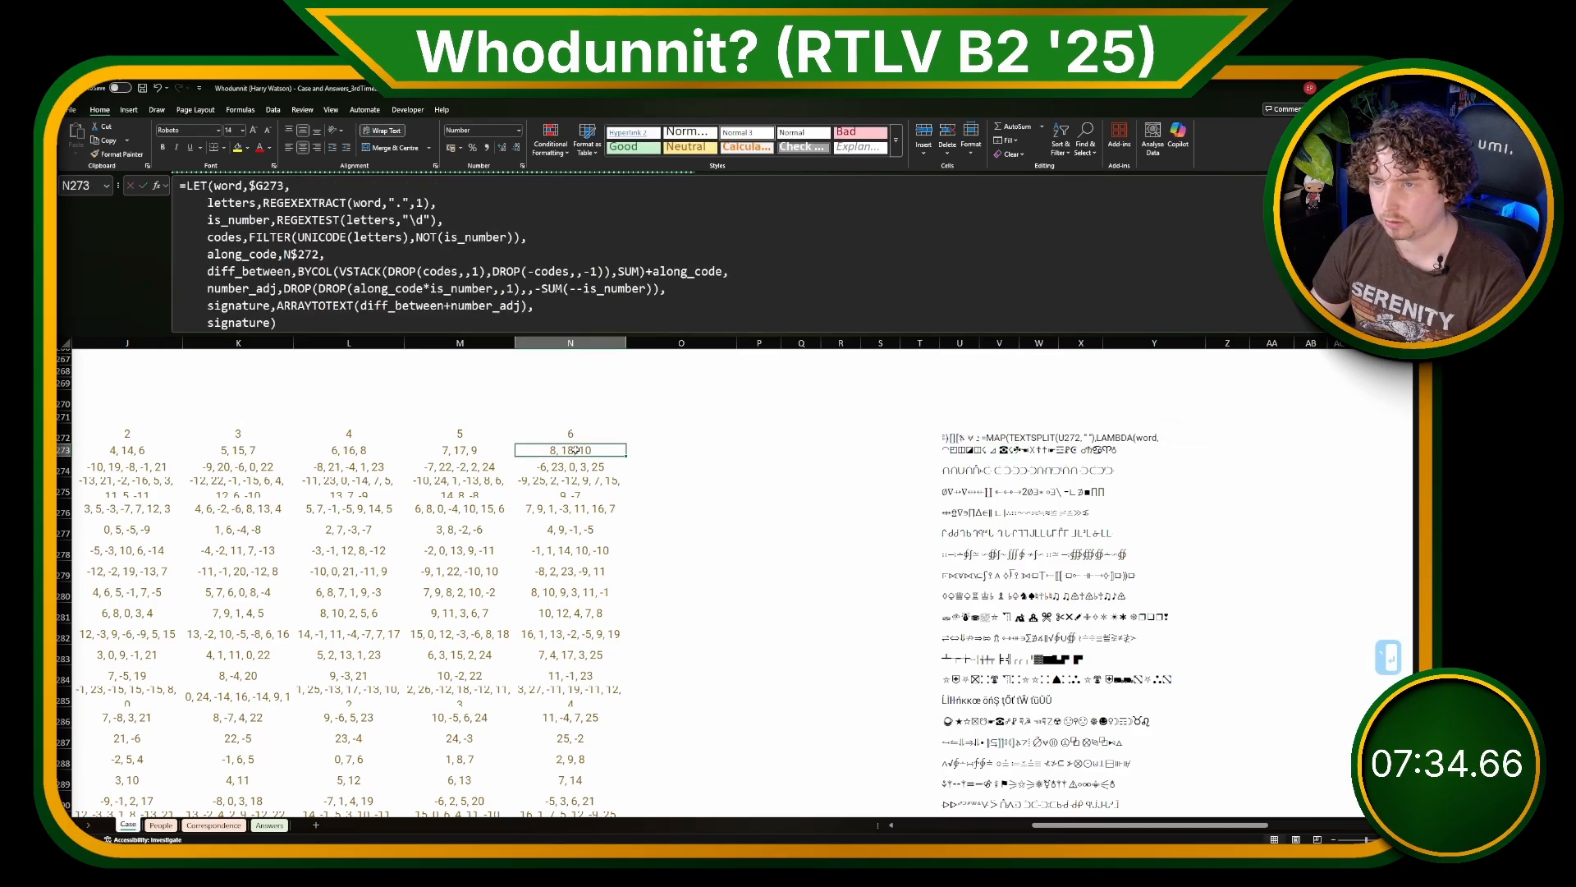
{"action": "left_click", "coordinate": [575, 300]}
{"action": "key", "text": "ctrl+a"}
{"action": "key", "text": "ctrl+c"}
{"action": "key", "text": "Escape"}
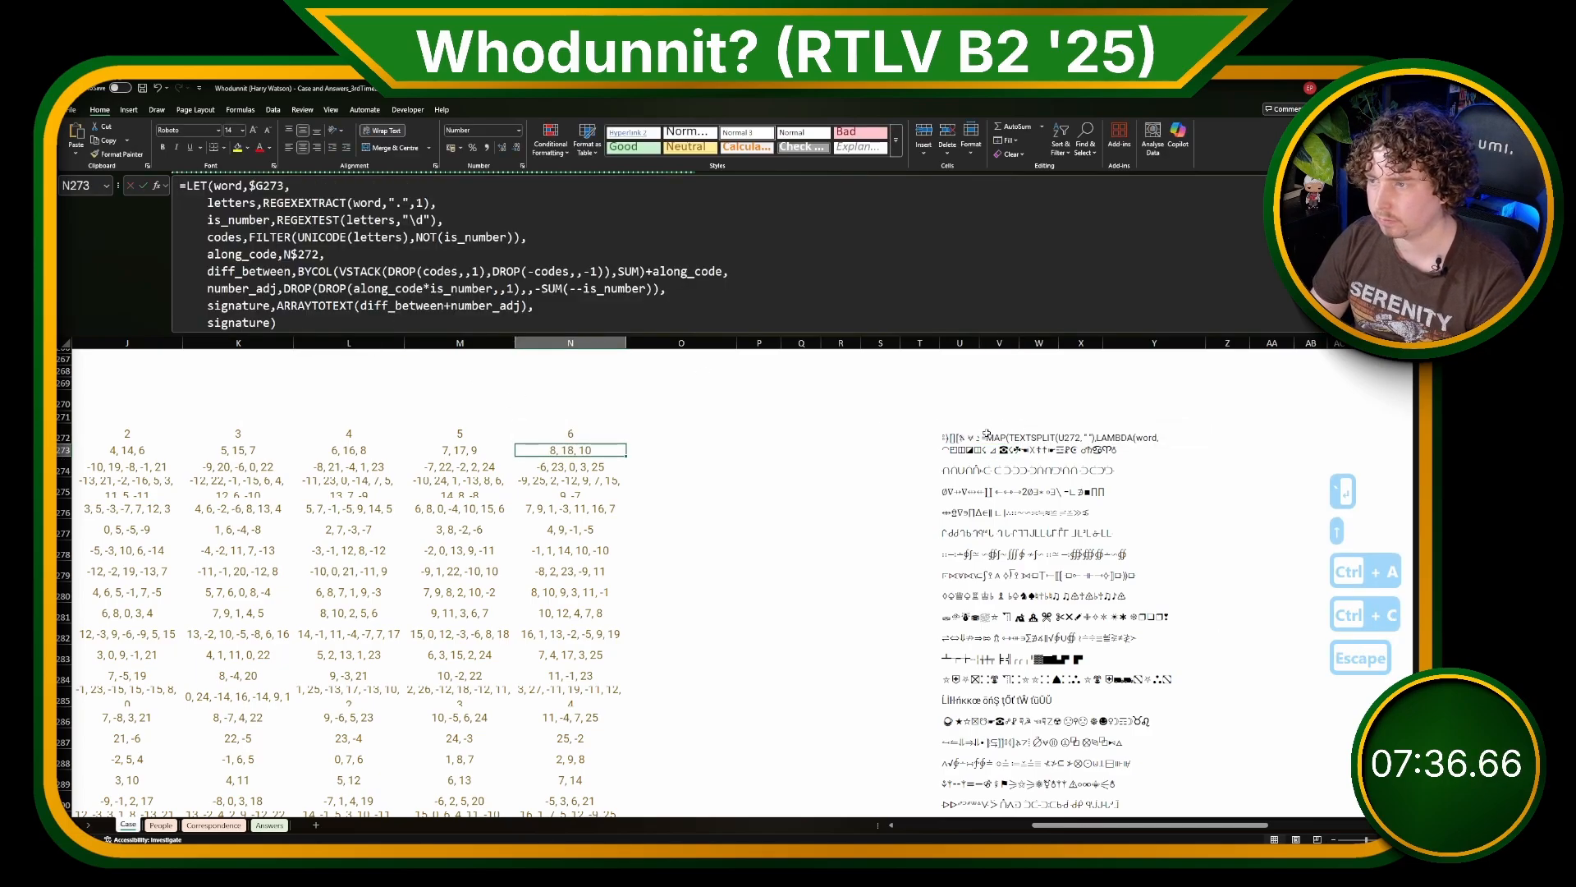
{"action": "left_click", "coordinate": [988, 433]}
{"action": "left_click", "coordinate": [491, 234]}
{"action": "key", "text": "alt+Return"}
{"action": "key", "text": "alt+Return"}
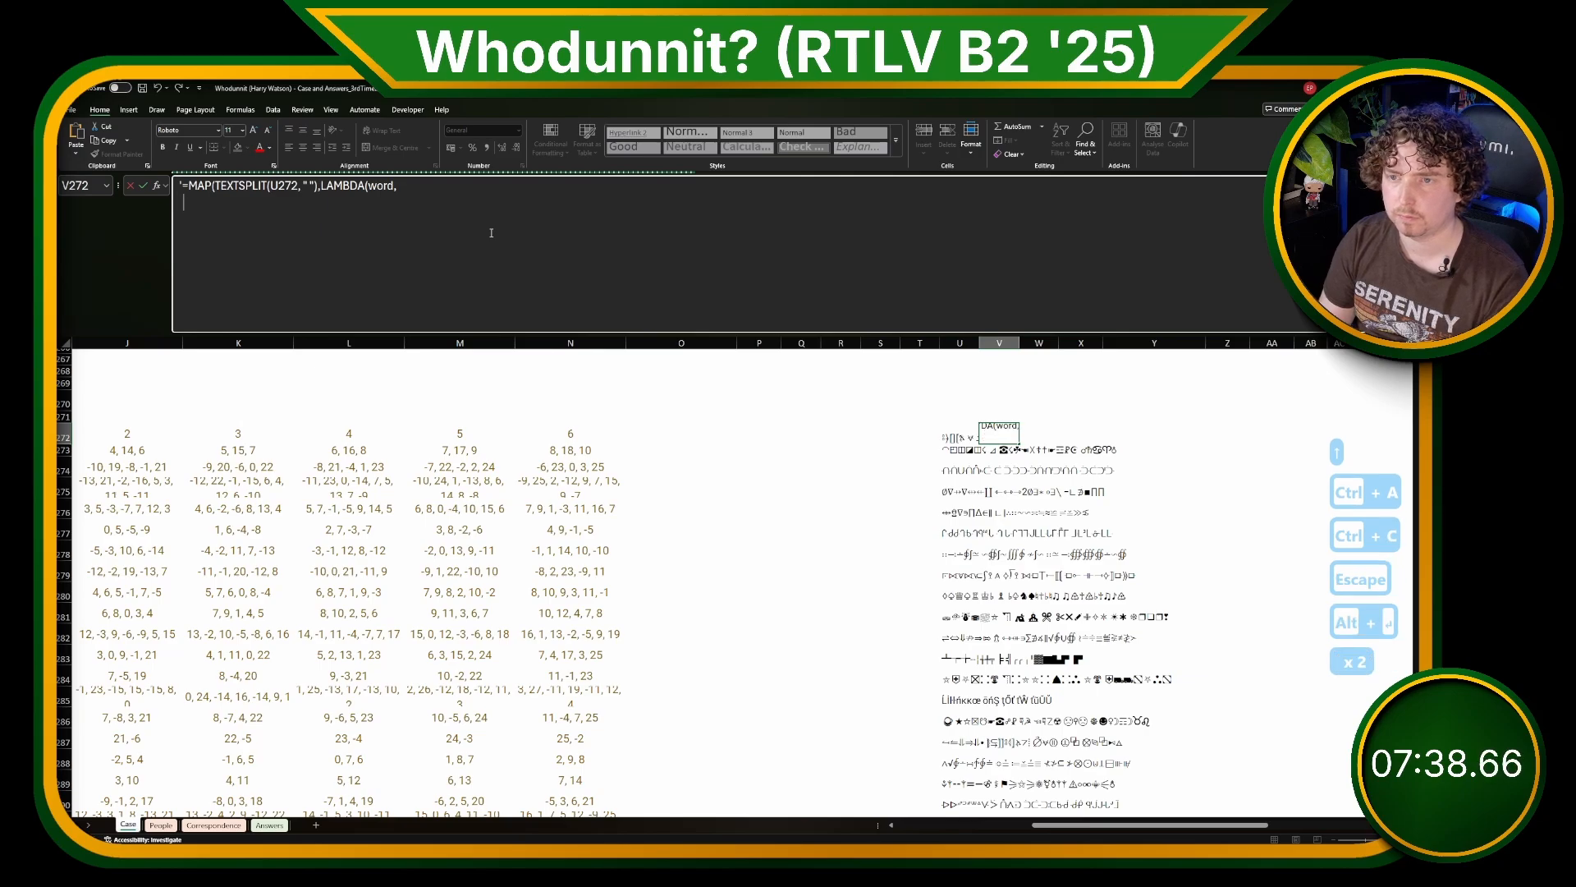
{"action": "key", "text": "ctrl+v"}
Step: Remove the pasted LET's equals sign and word,$G273 definition, and strip the leading apostrophe from the V272 formula
{"action": "scroll", "coordinate": [191, 202], "scroll_direction": "up", "scroll_amount": 1}
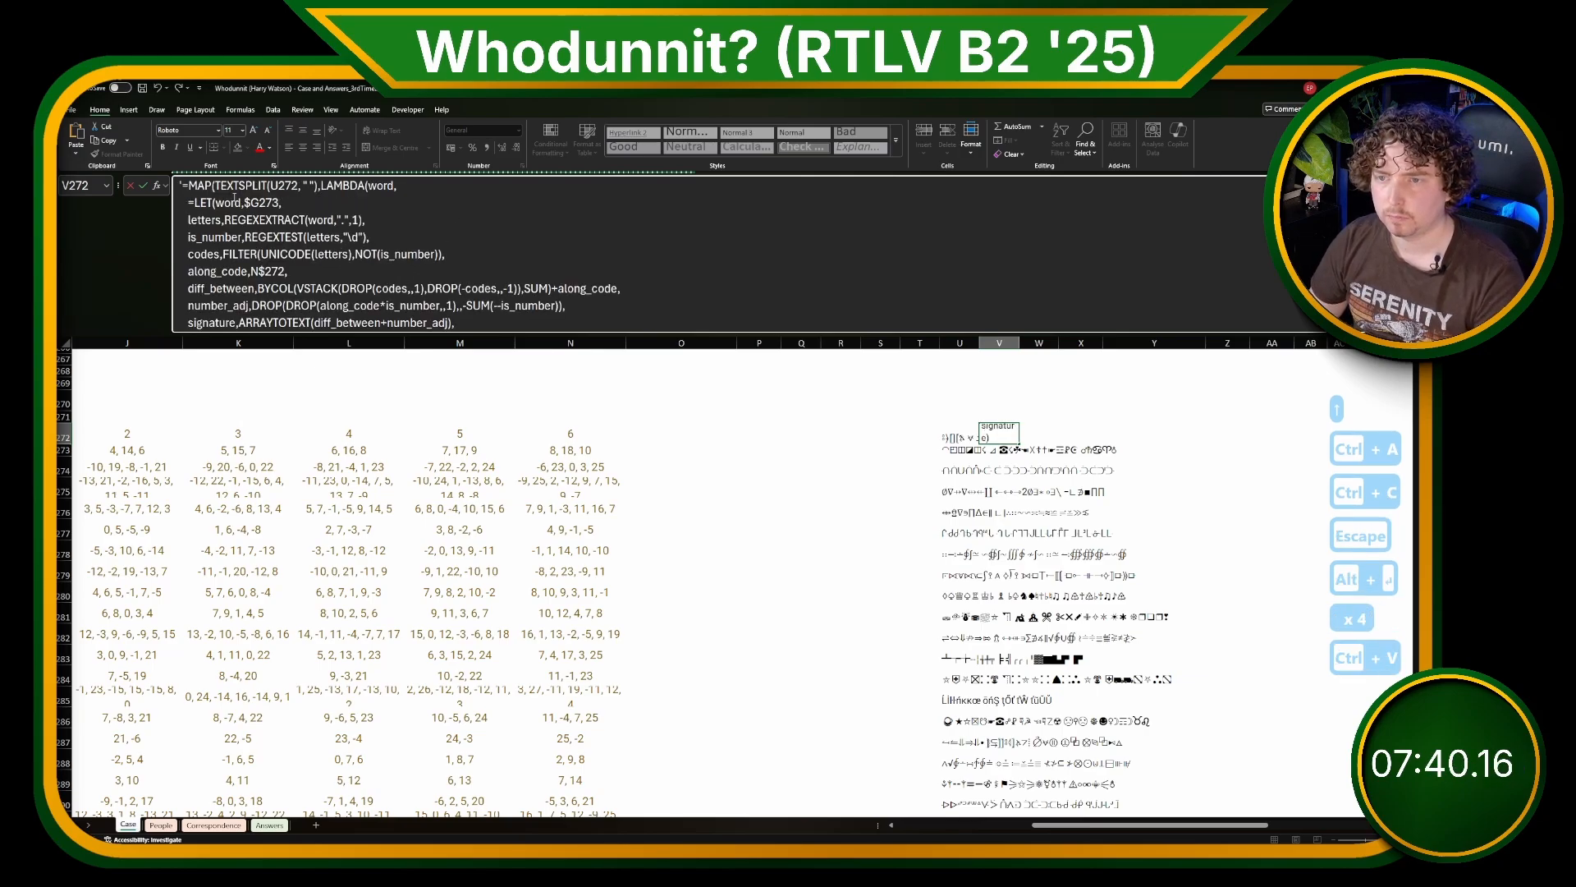
{"action": "left_click", "coordinate": [191, 202]}
{"action": "key", "text": "BackSpace"}
{"action": "left_click_drag", "start_coordinate": [209, 201], "coordinate": [184, 220]}
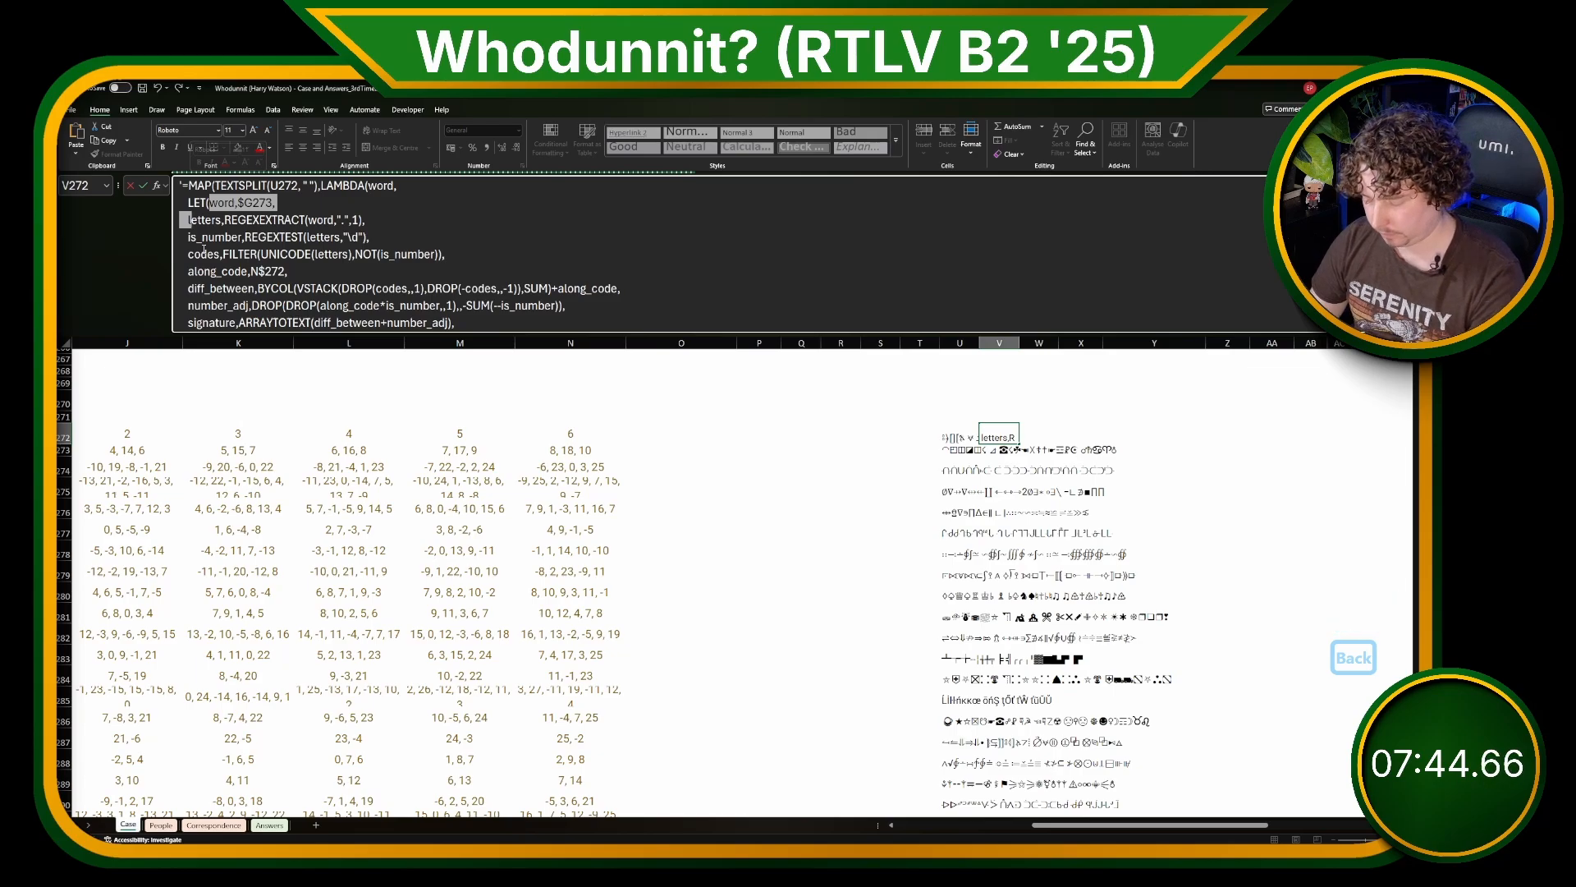
{"action": "key", "text": "BackSpace"}
{"action": "left_click", "coordinate": [184, 187]}
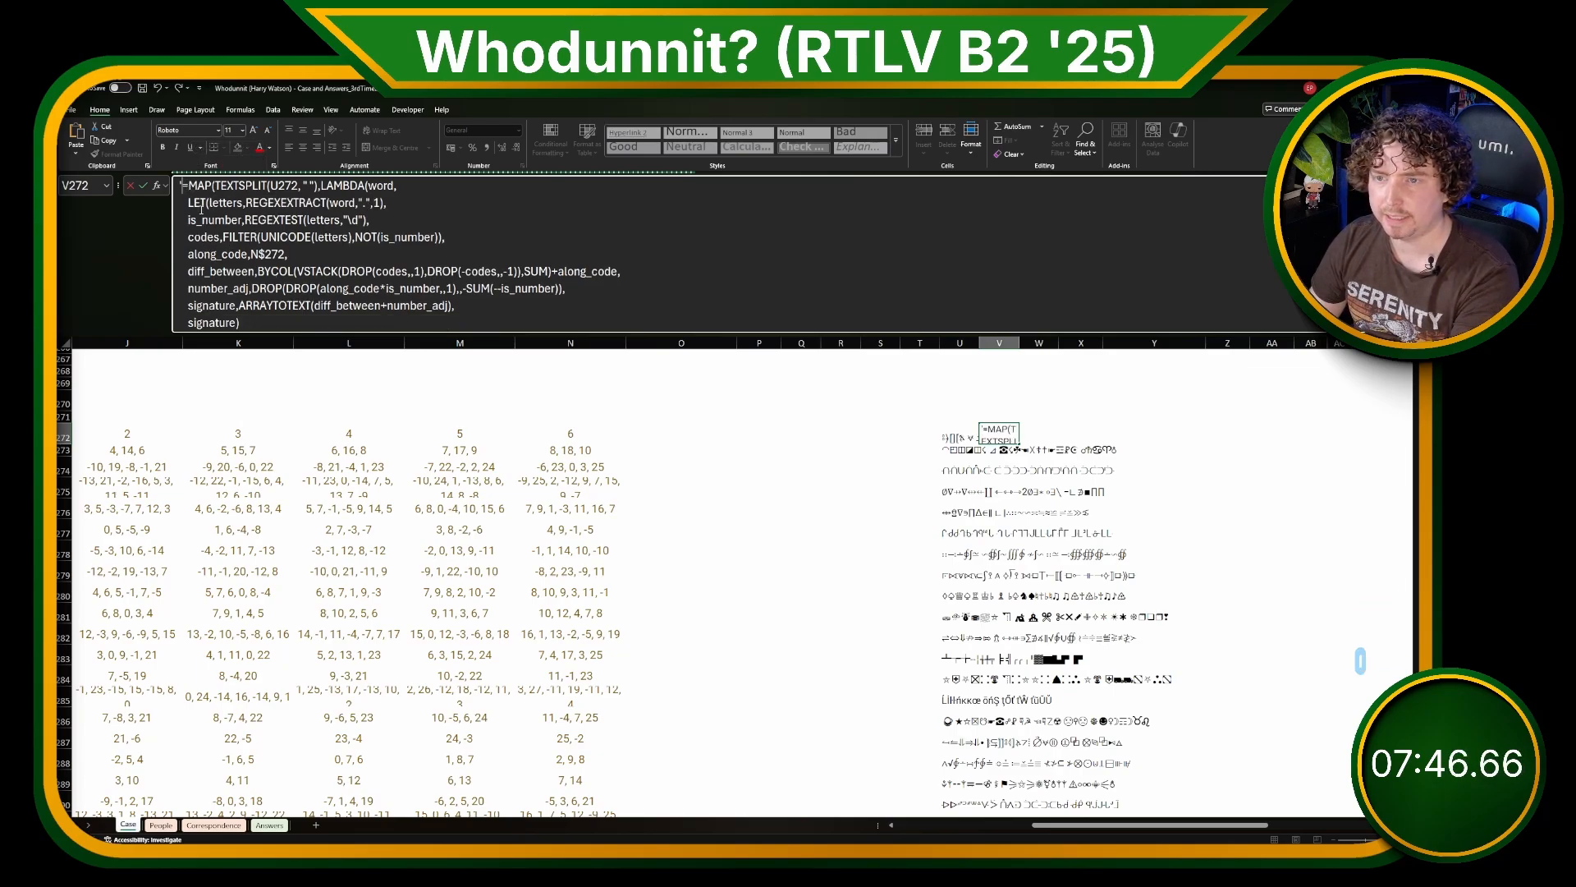
{"action": "key", "text": "BackSpace"}
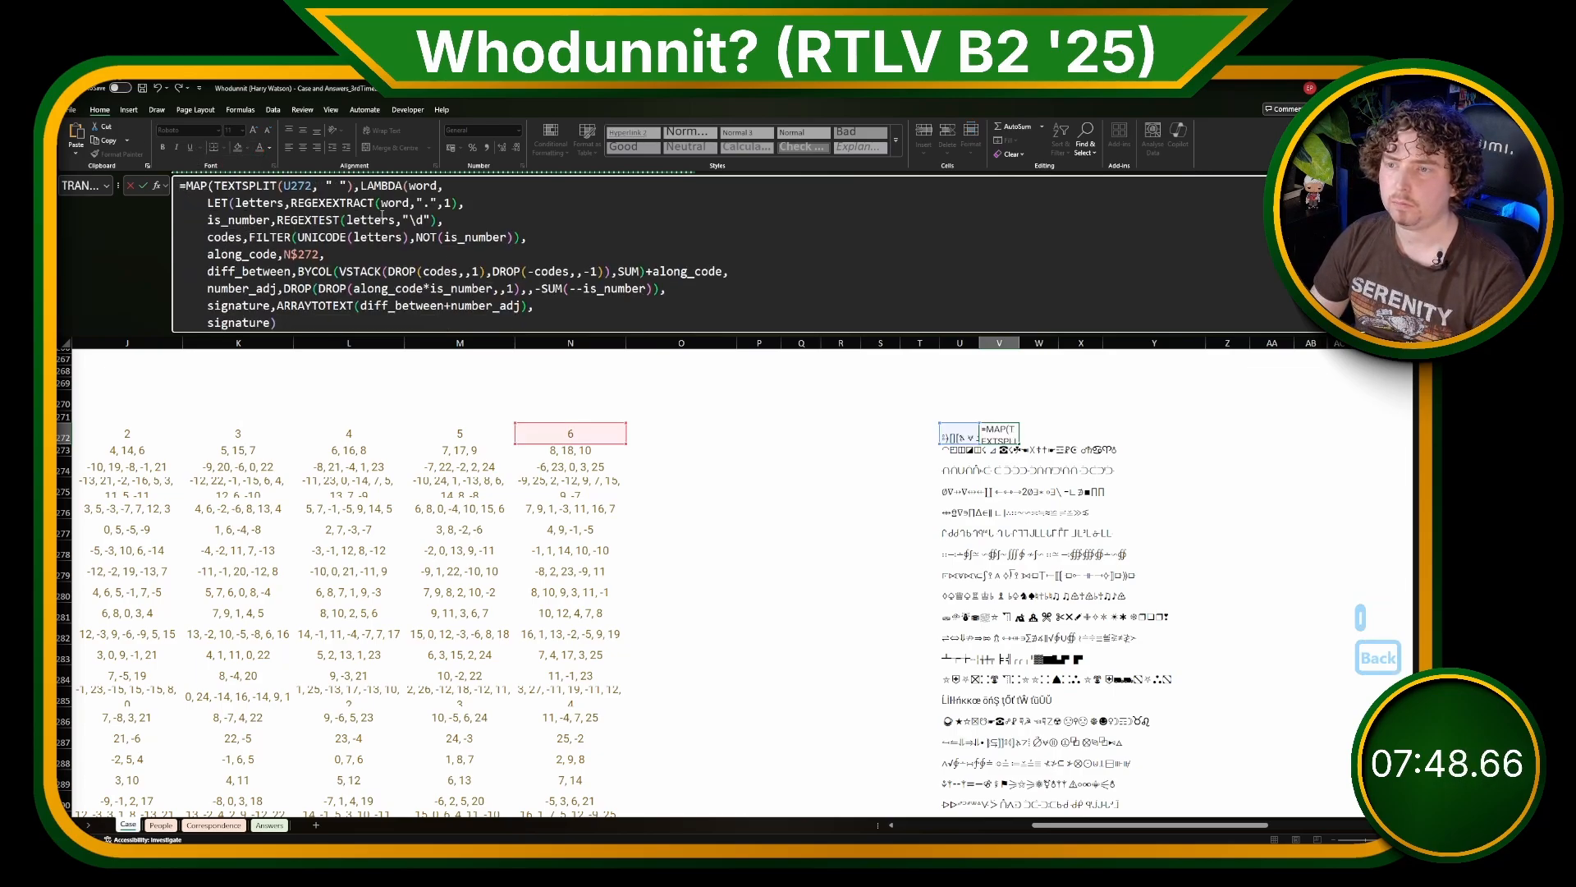
Step: Delete the along_code definition, the +along_code term in diff_between and the number_adj line from the V272 formula
{"action": "left_click", "coordinate": [383, 217]}
{"action": "key", "text": "Down"}
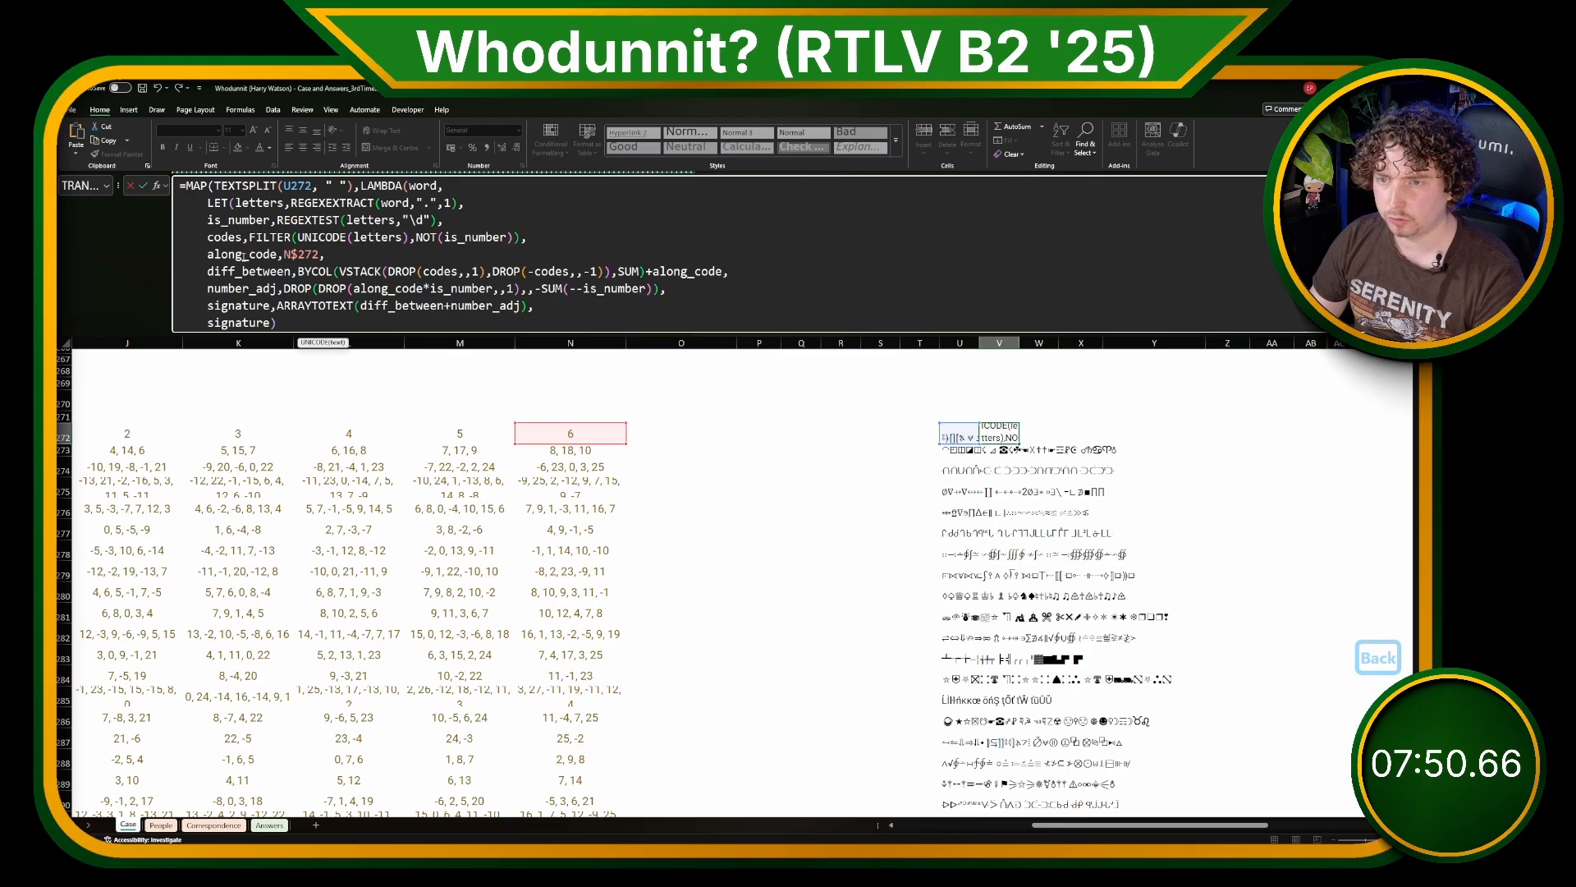
{"action": "left_click_drag", "start_coordinate": [182, 270], "coordinate": [121, 261]}
{"action": "key", "text": "BackSpace"}
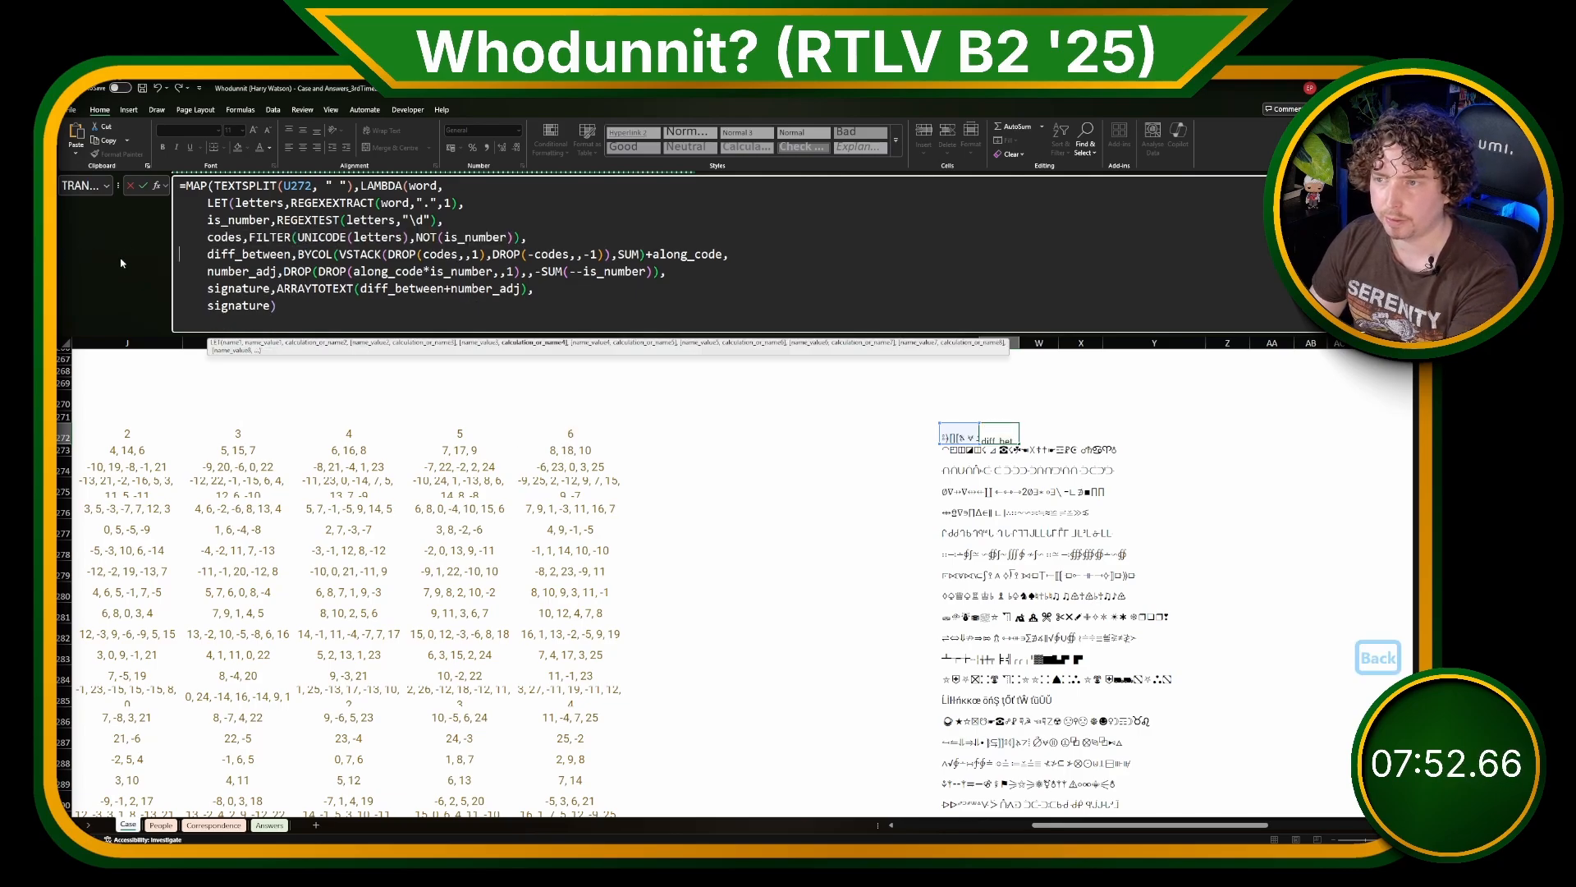
{"action": "left_click_drag", "start_coordinate": [728, 255], "coordinate": [646, 255]}
{"action": "key", "text": "BackSpace"}
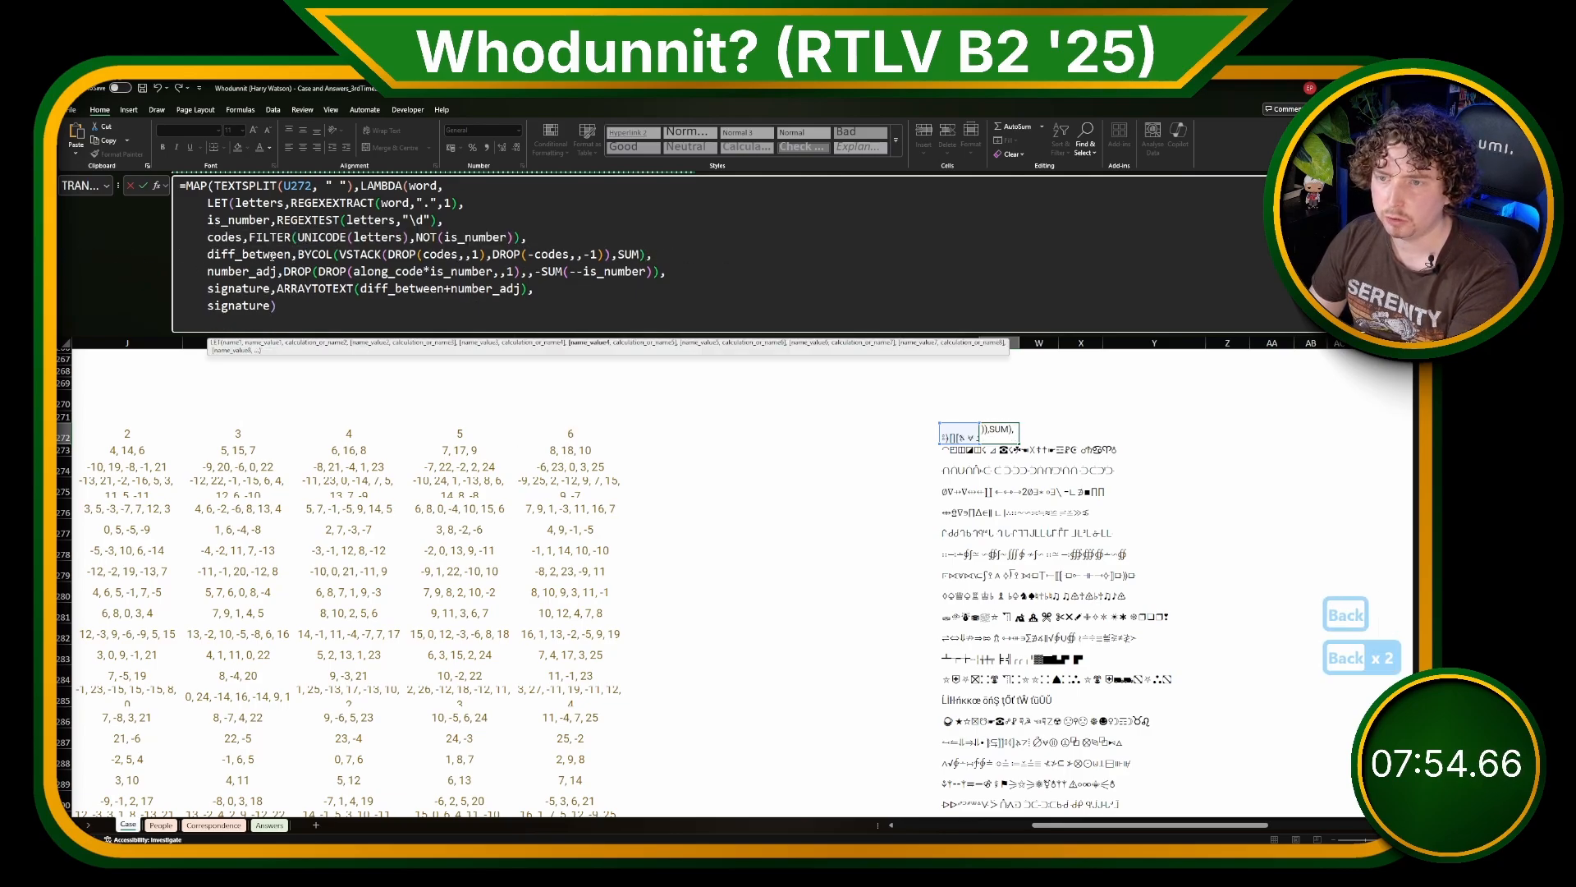
{"action": "left_click_drag", "start_coordinate": [207, 271], "coordinate": [666, 271]}
{"action": "key", "text": "BackSpace"}
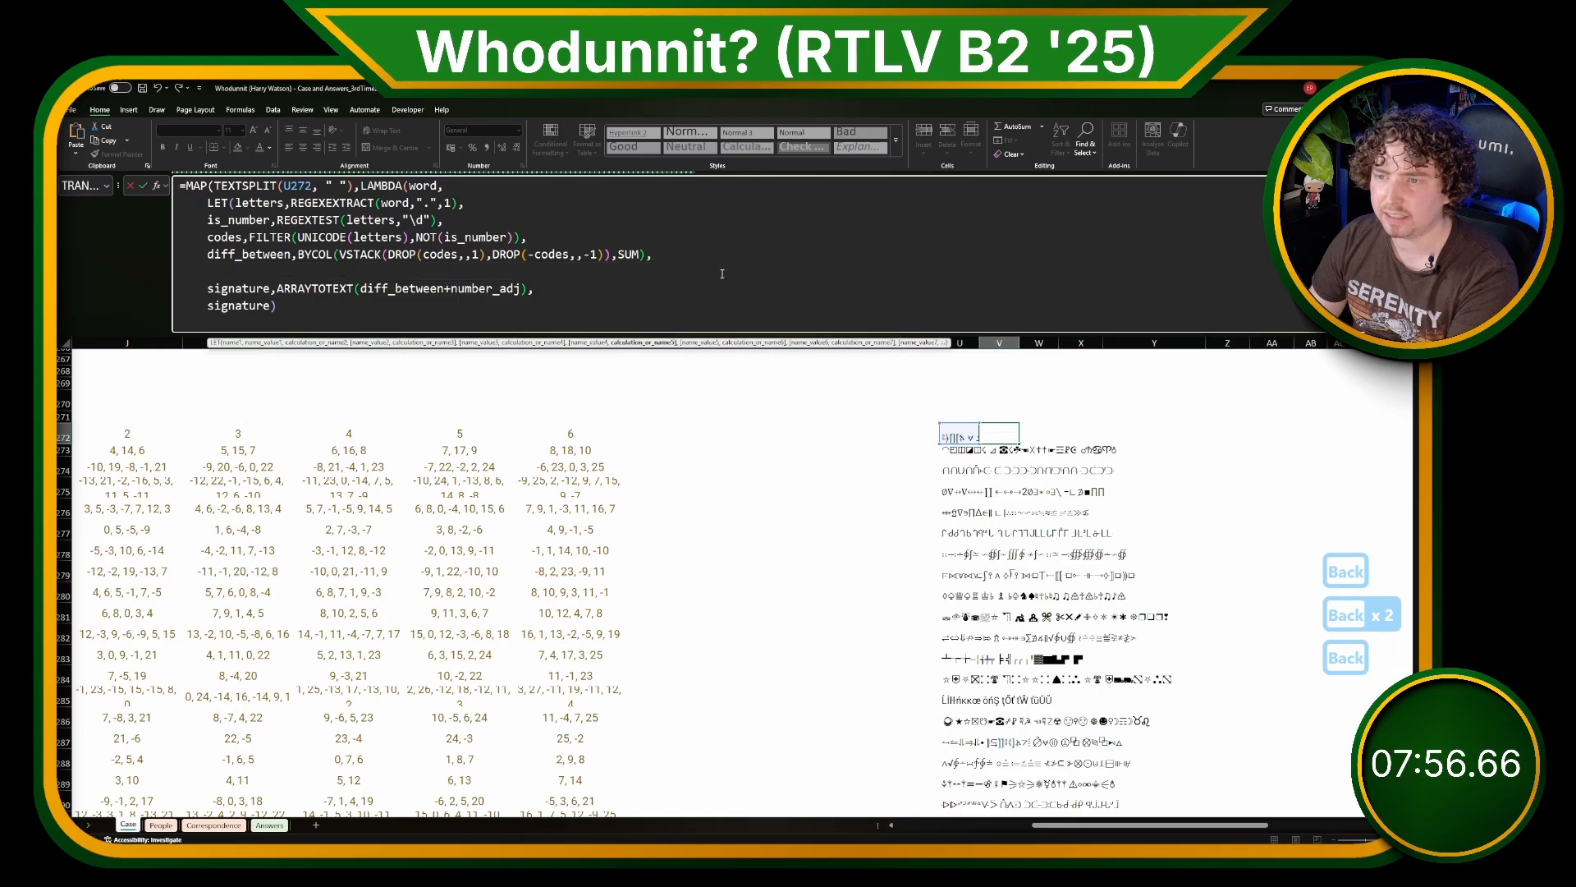
{"action": "key", "text": "BackSpace"}
Step: Reduce signature to ARRAYTOTEXT(diff_between) in V272, close the LAMBDA and MAP parentheses, and commit the formula
{"action": "double_click", "coordinate": [258, 255]}
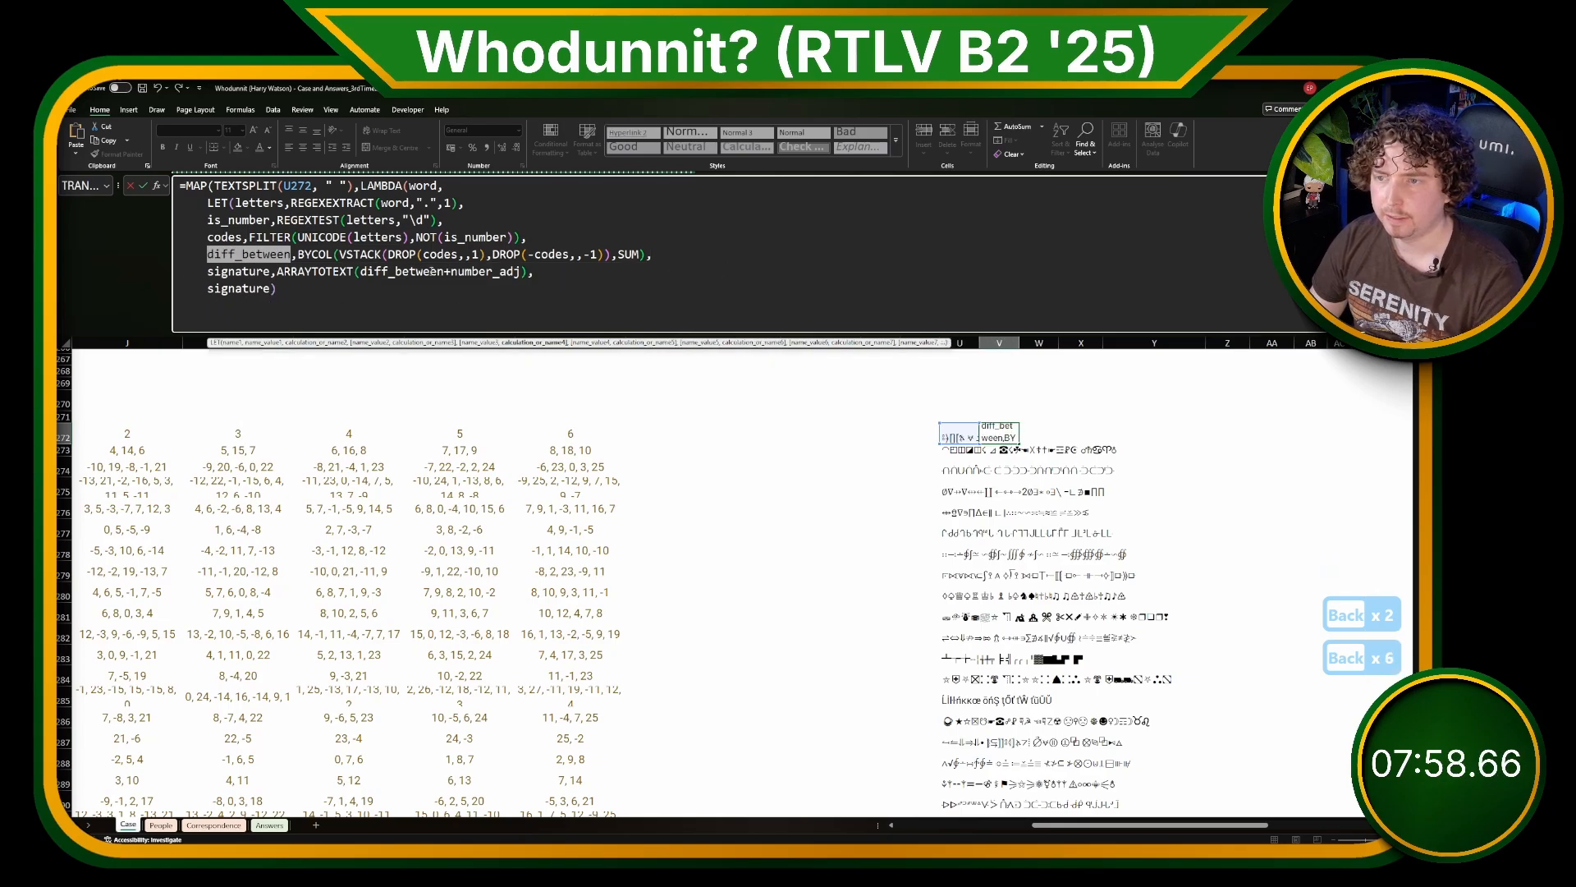
{"action": "key", "text": "ctrl+c"}
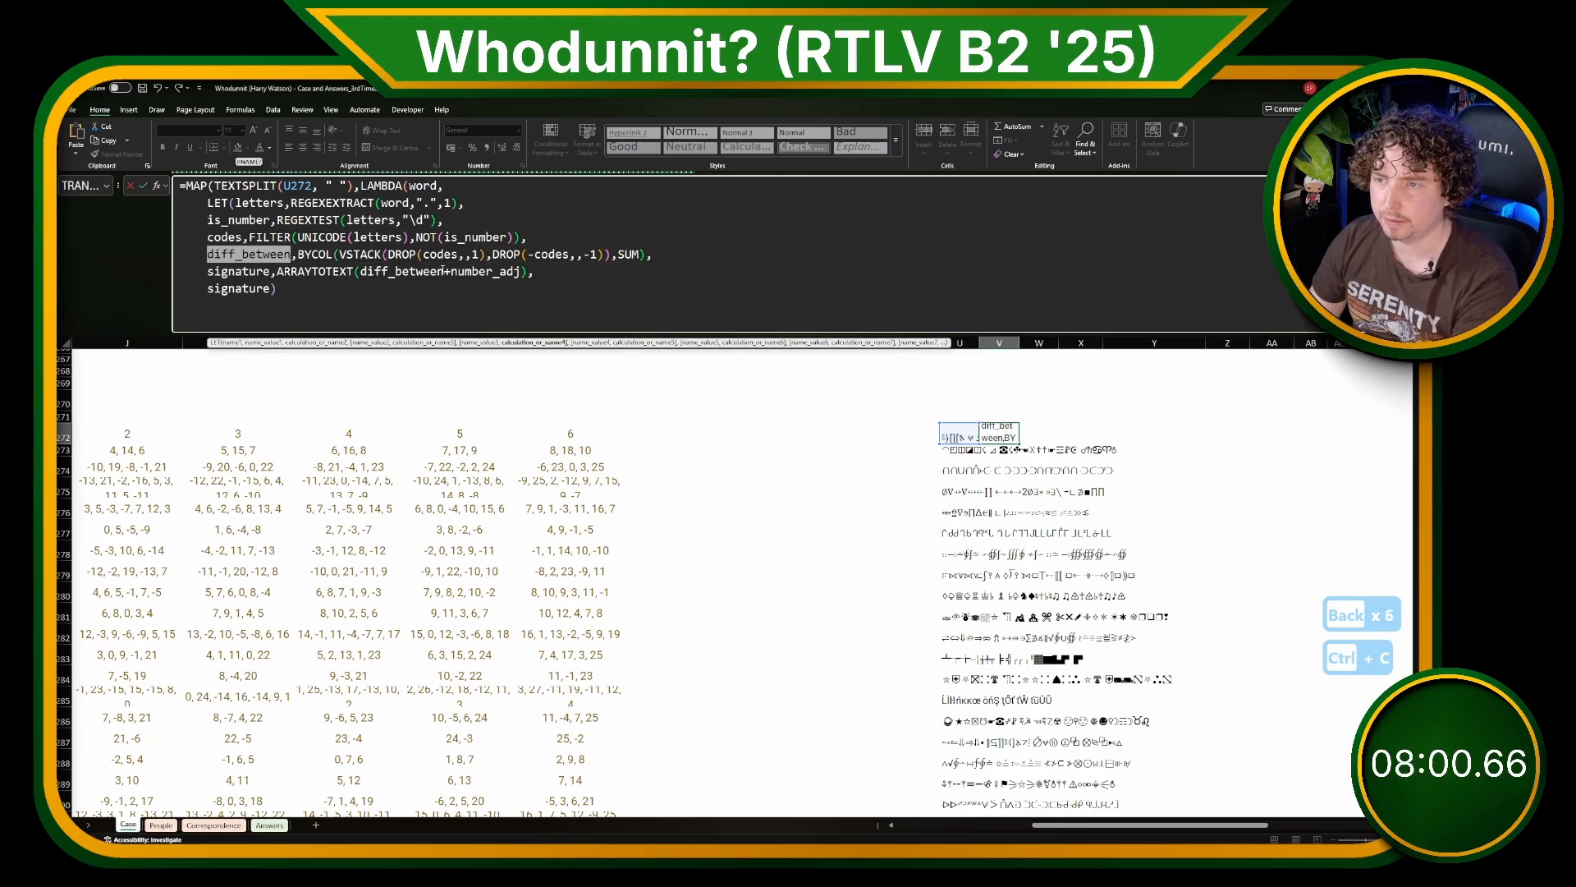
{"action": "left_click_drag", "start_coordinate": [443, 270], "coordinate": [500, 274]}
{"action": "key", "text": "BackSpace"}
{"action": "left_click", "coordinate": [456, 301]}
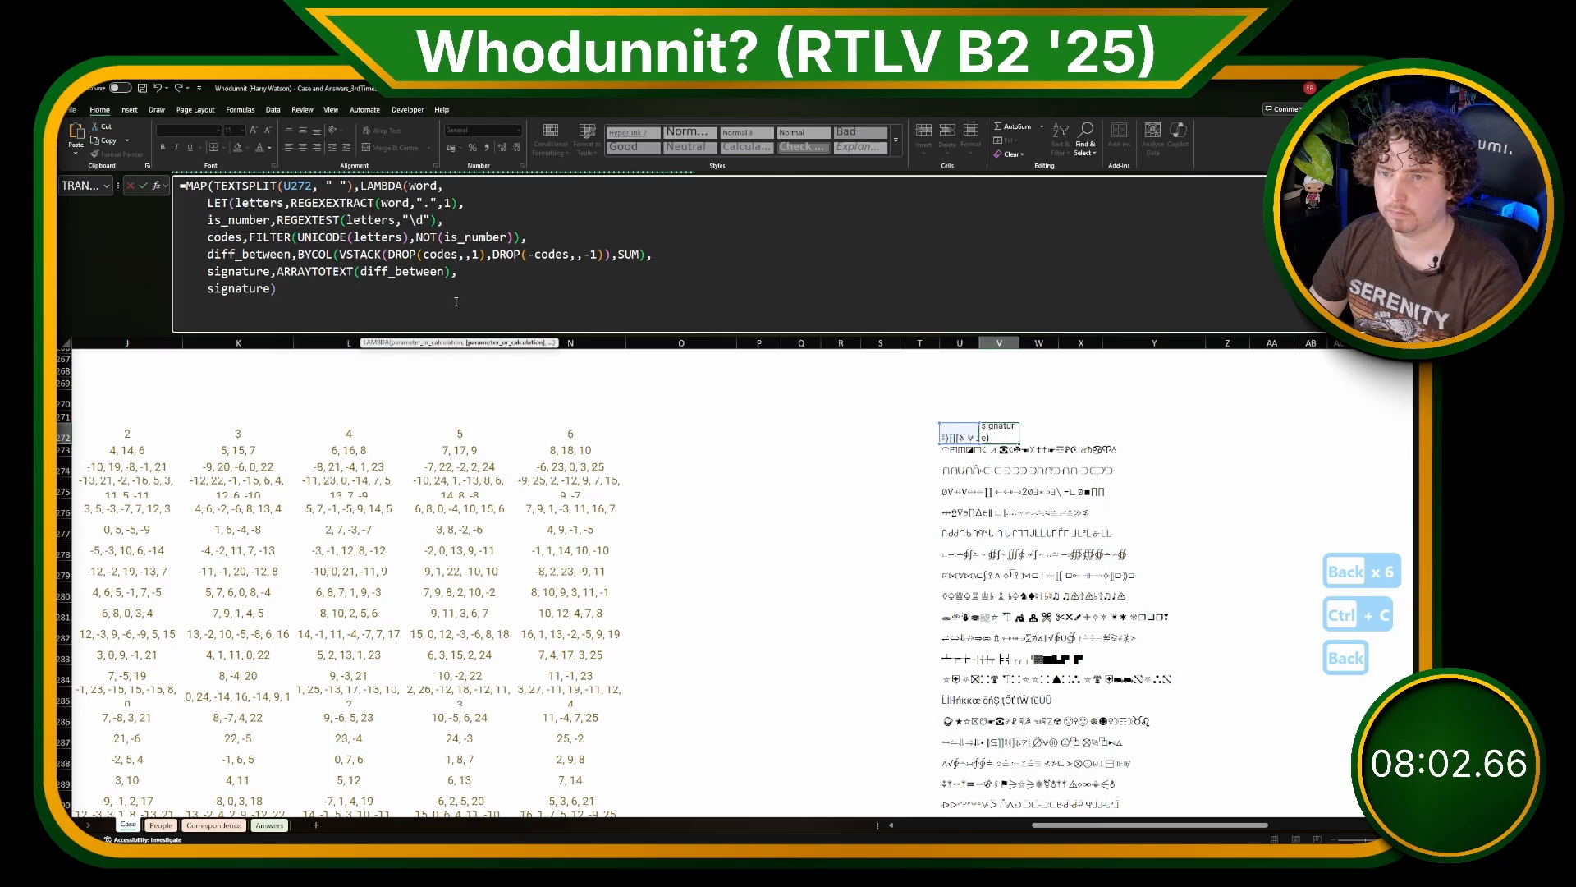
{"action": "type", "text": "))"}
{"action": "key", "text": "Return"}
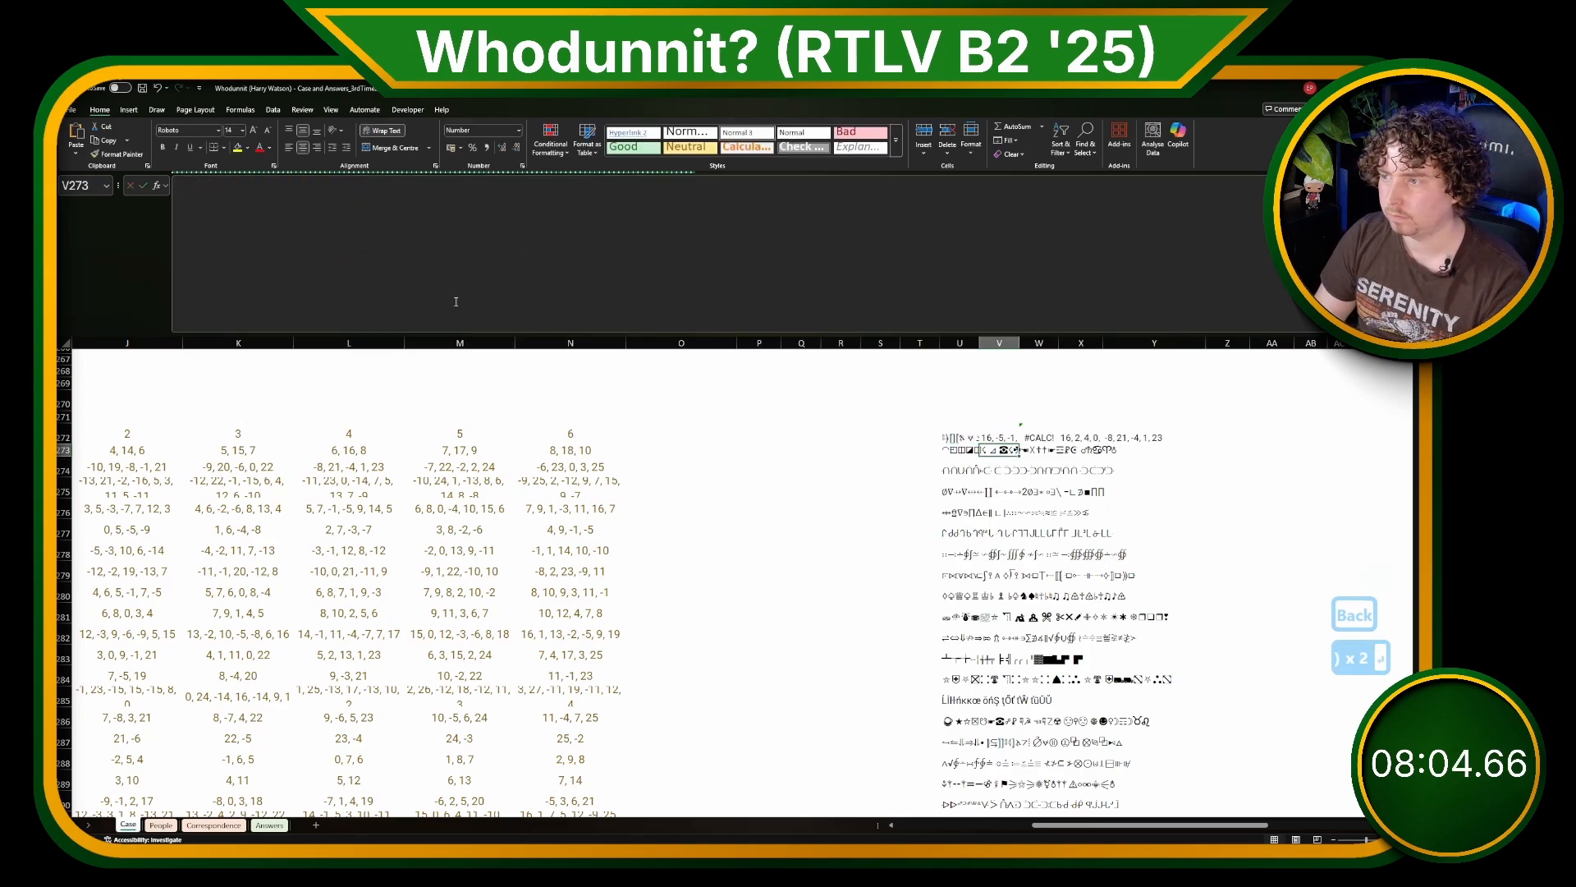
Step: Change the final result of the V272 formula to IF(LEN(word)=1,1,signature) and commit it
{"action": "left_click", "coordinate": [236, 292]}
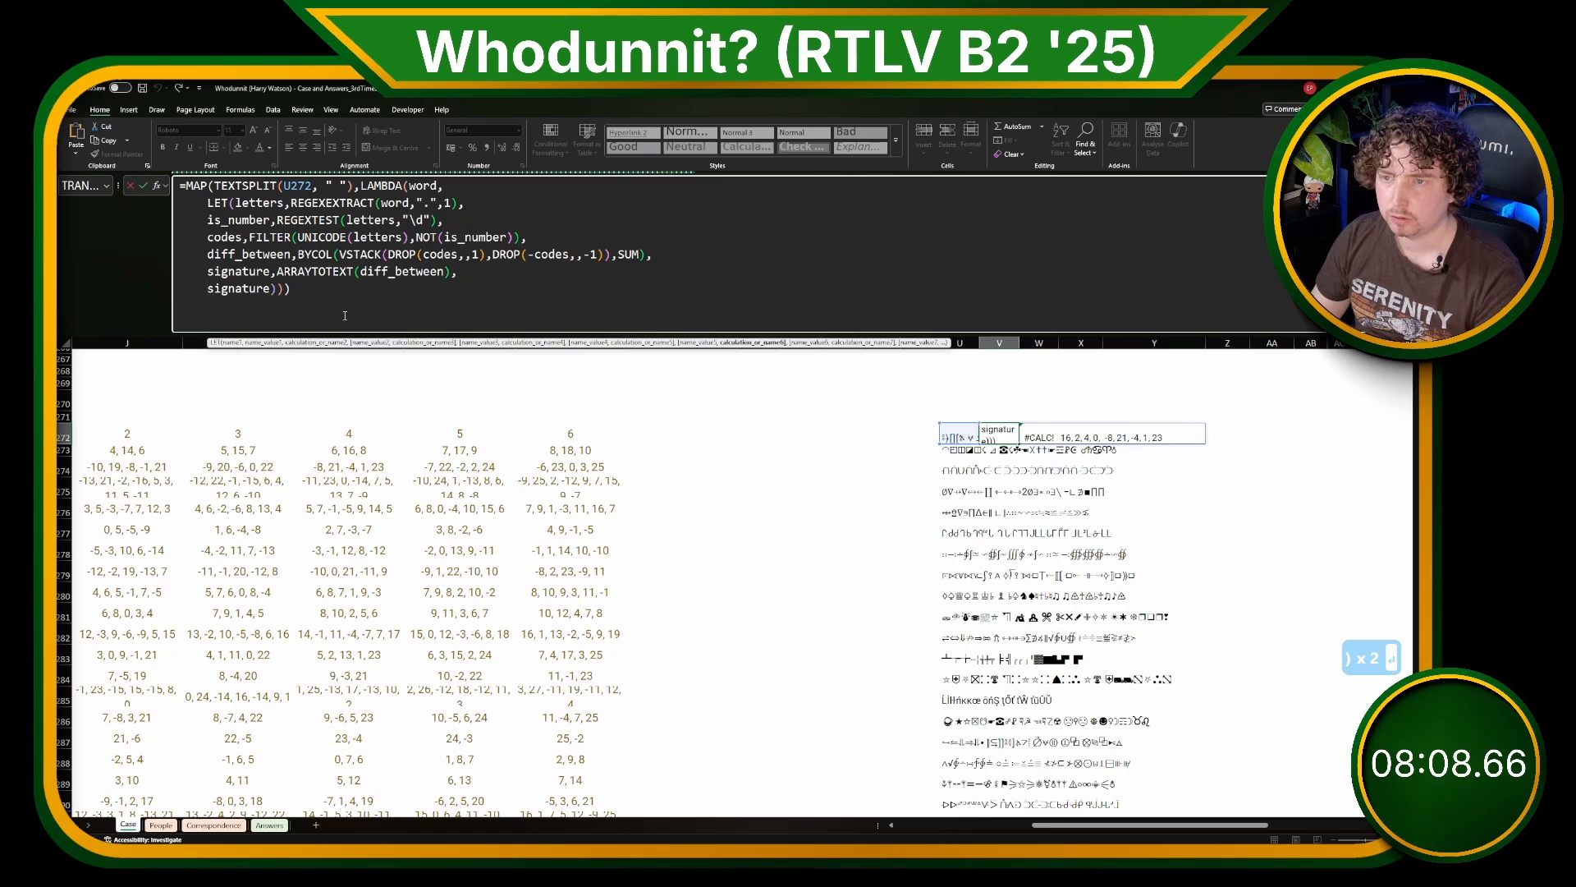
{"action": "type", "text": "IF(word"}
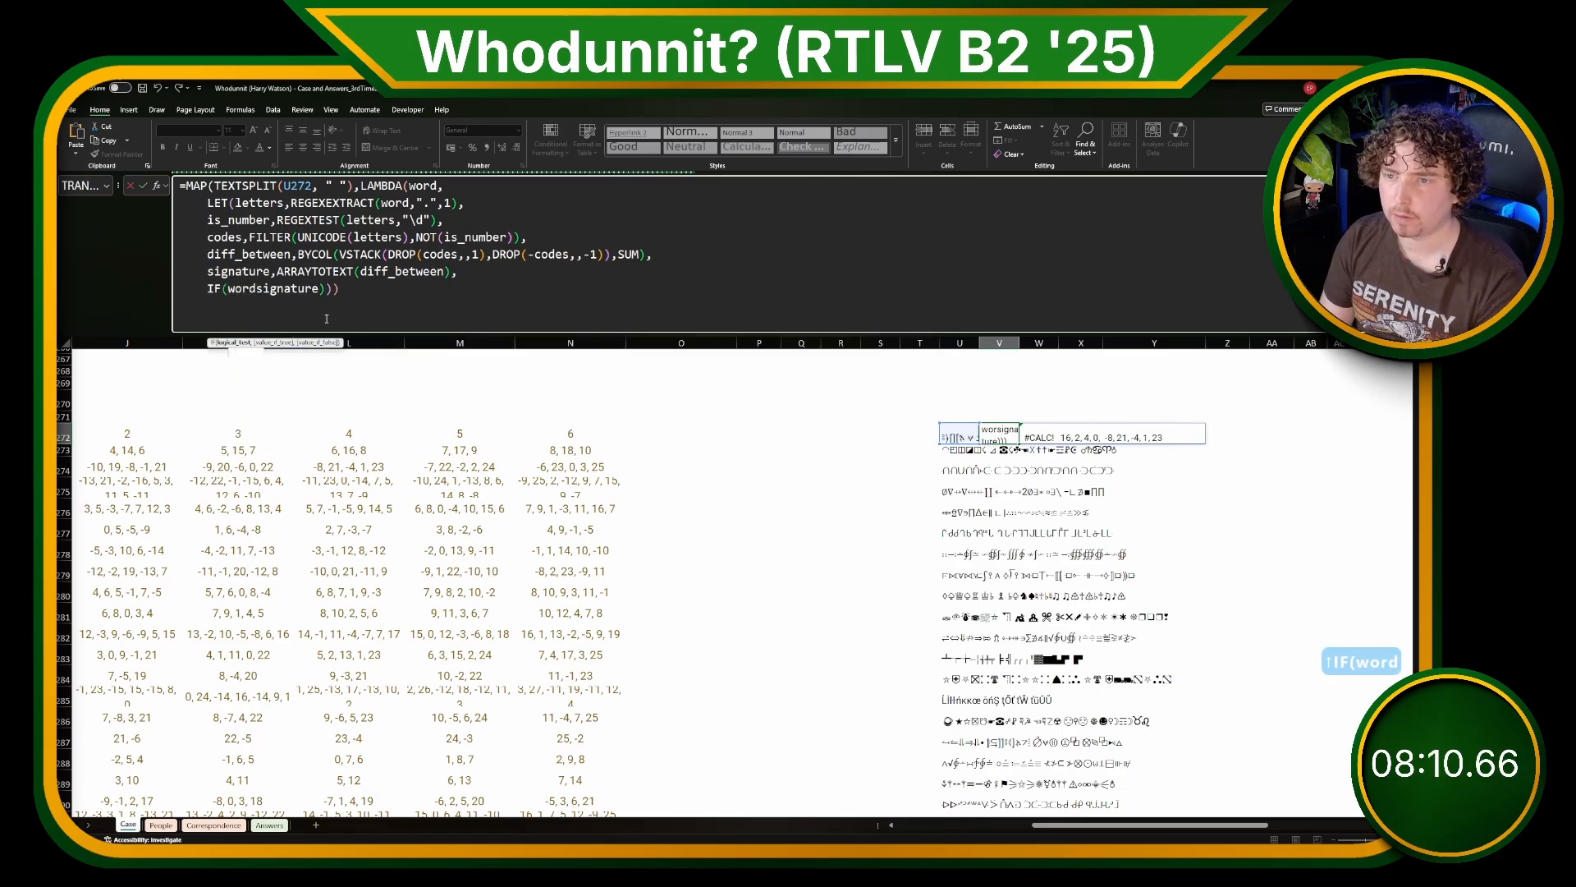
{"action": "key", "text": "BackSpace"}
{"action": "key", "text": "BackSpace"}
{"action": "key", "text": "BackSpace"}
{"action": "type", "text": "LEN("}
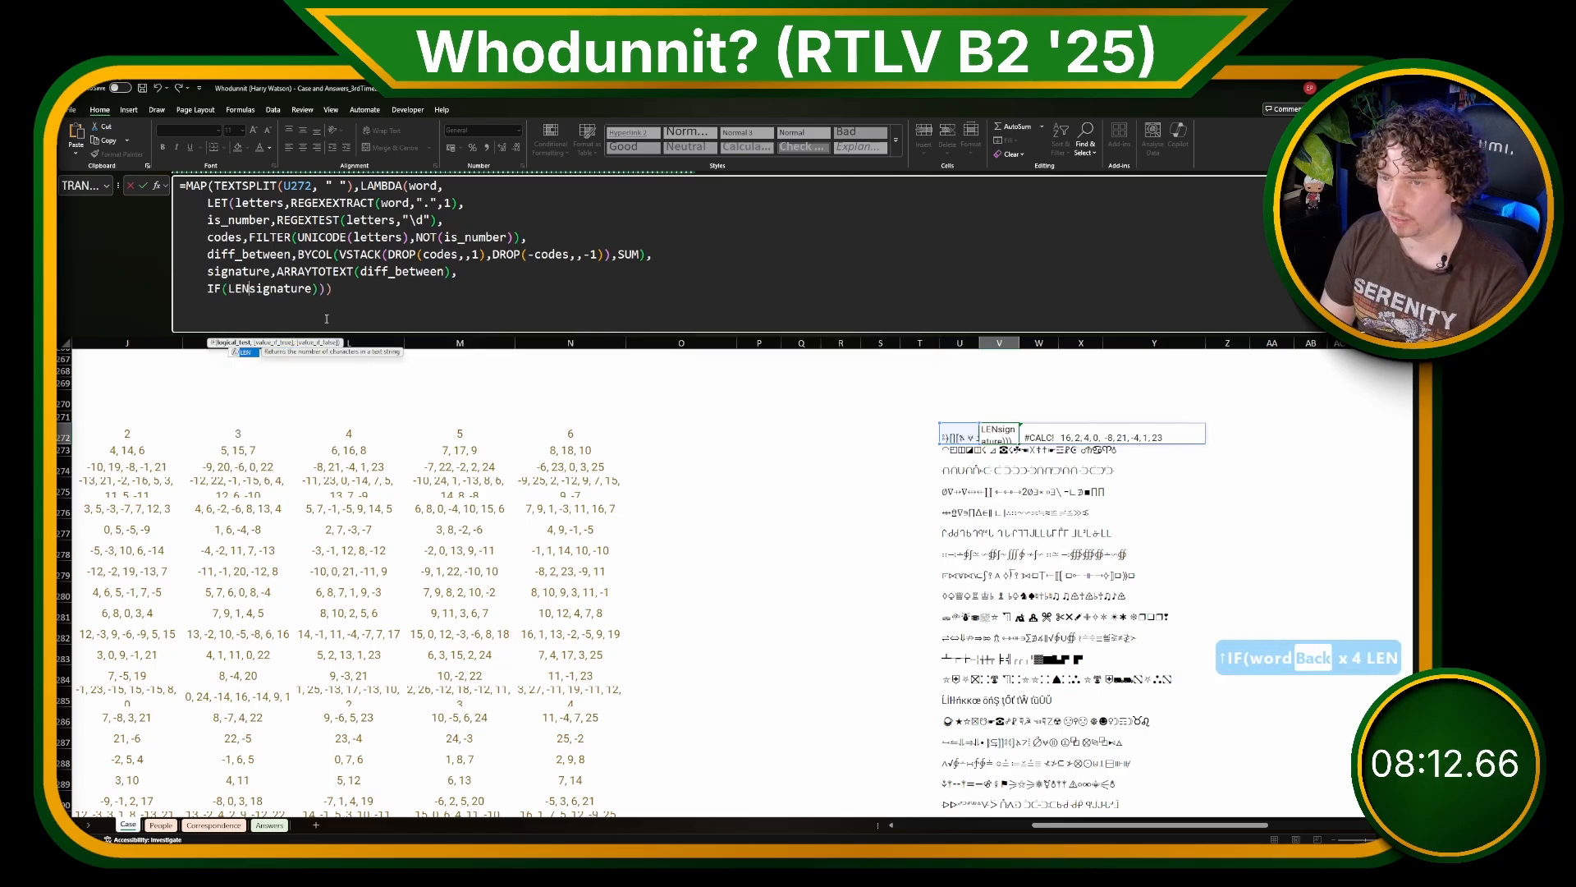
{"action": "type", "text": "word)=1,"}
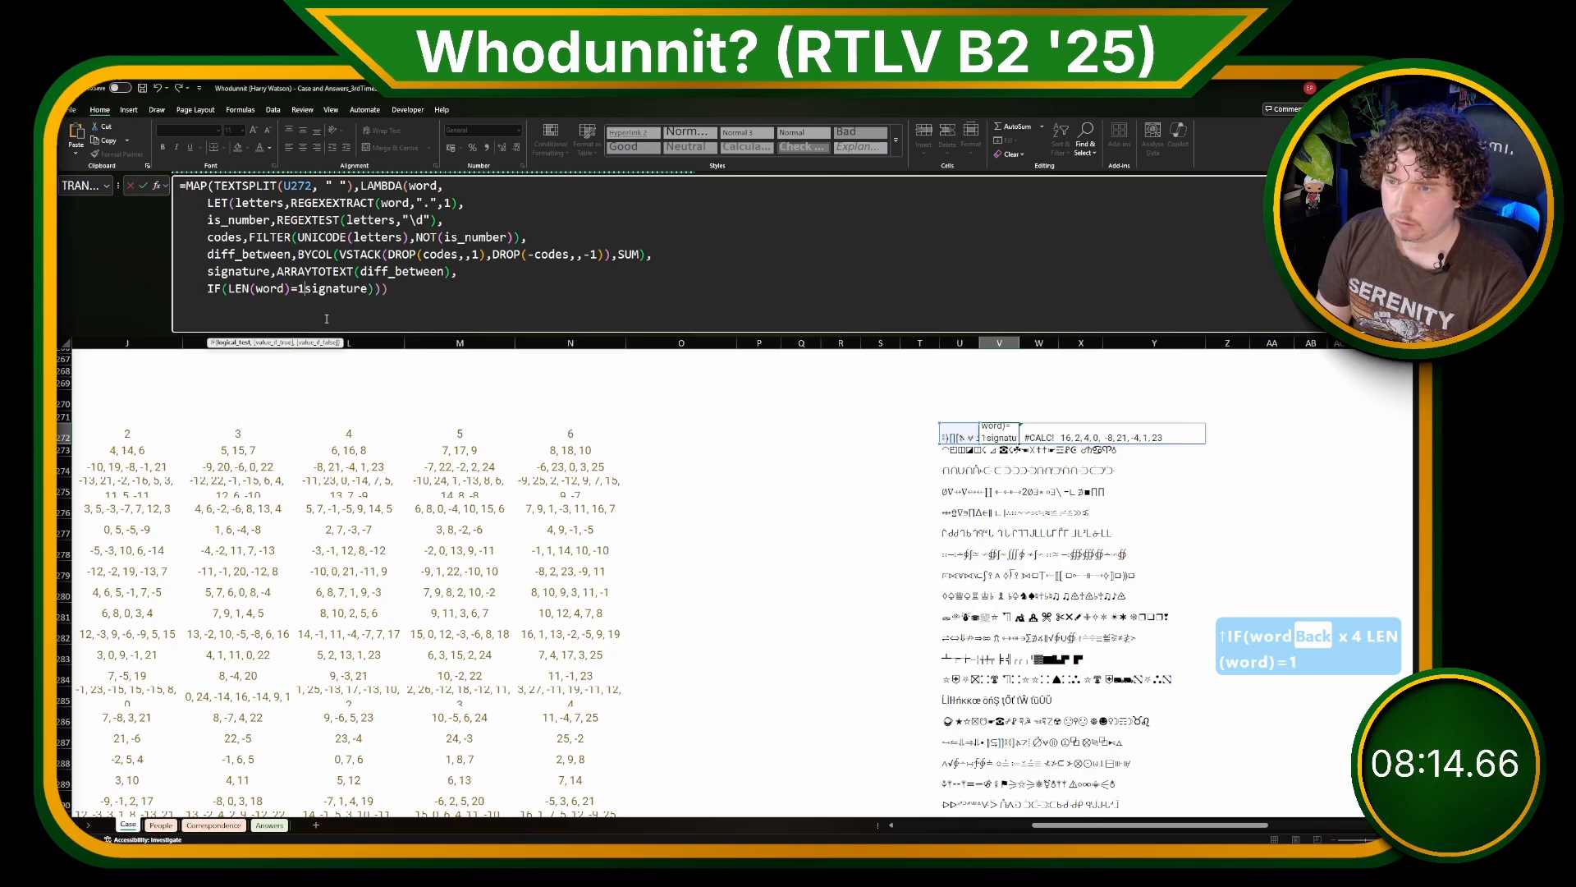
{"action": "type", "text": "1,"}
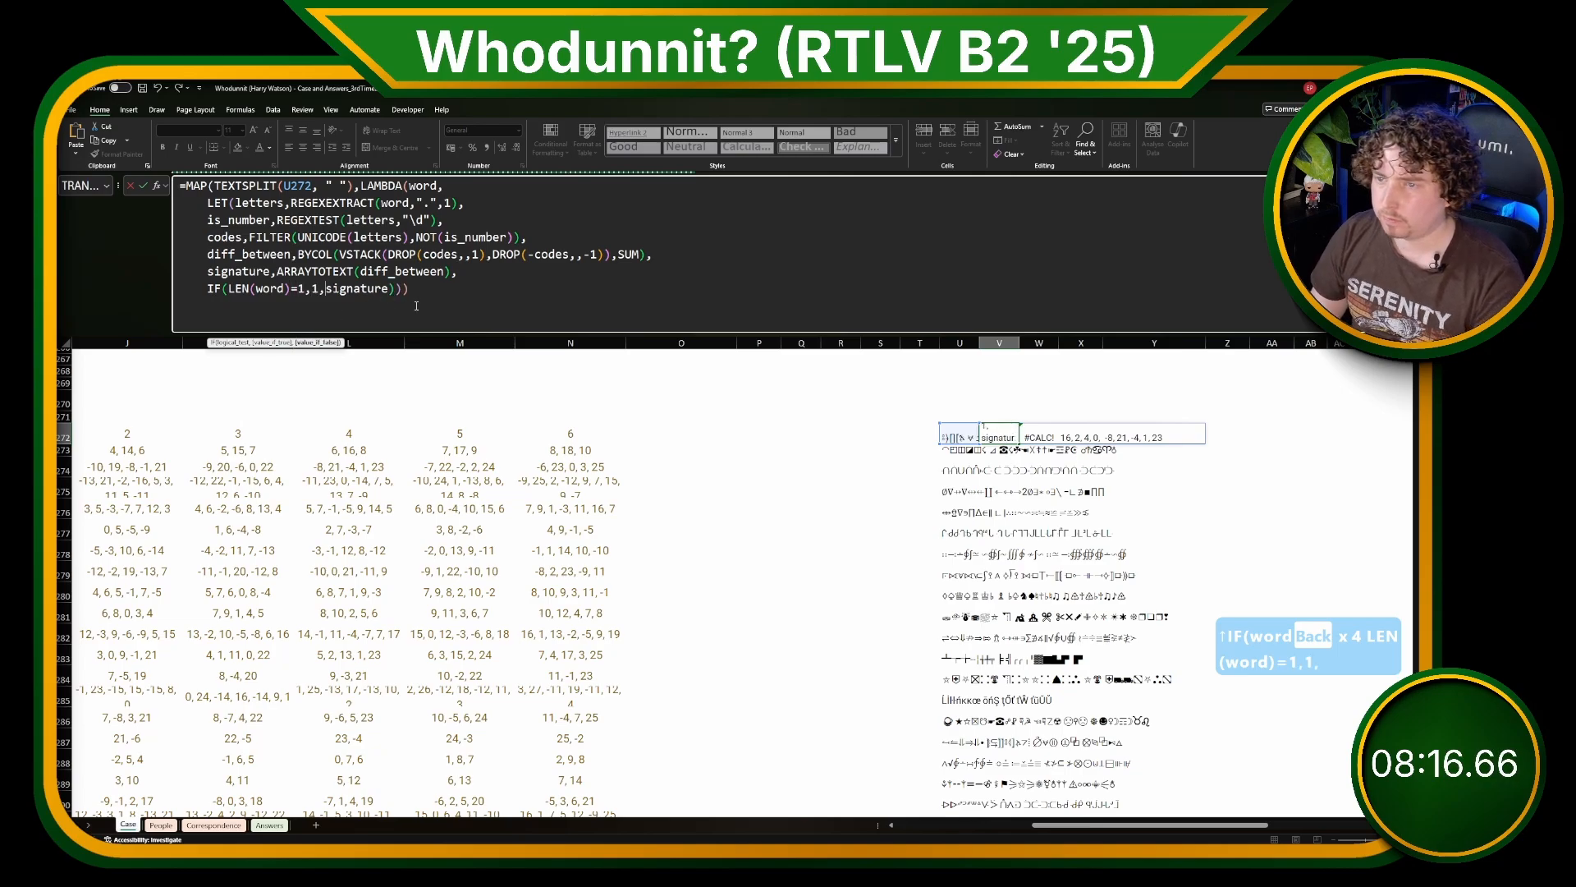
{"action": "left_click", "coordinate": [416, 305]}
{"action": "type", "text": ")"}
{"action": "key", "text": "Return"}
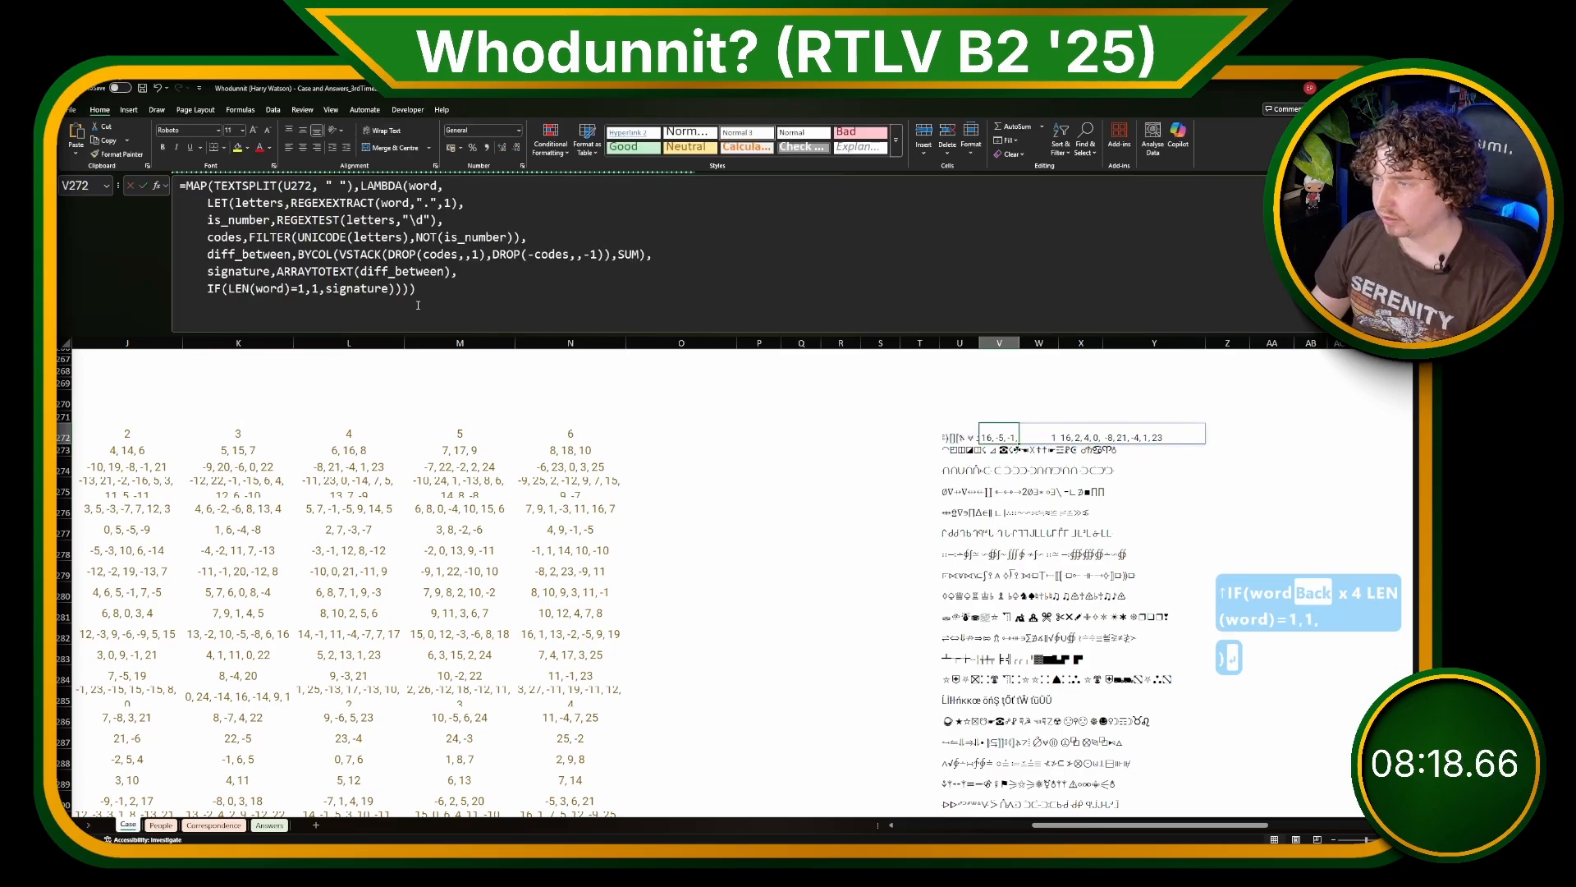
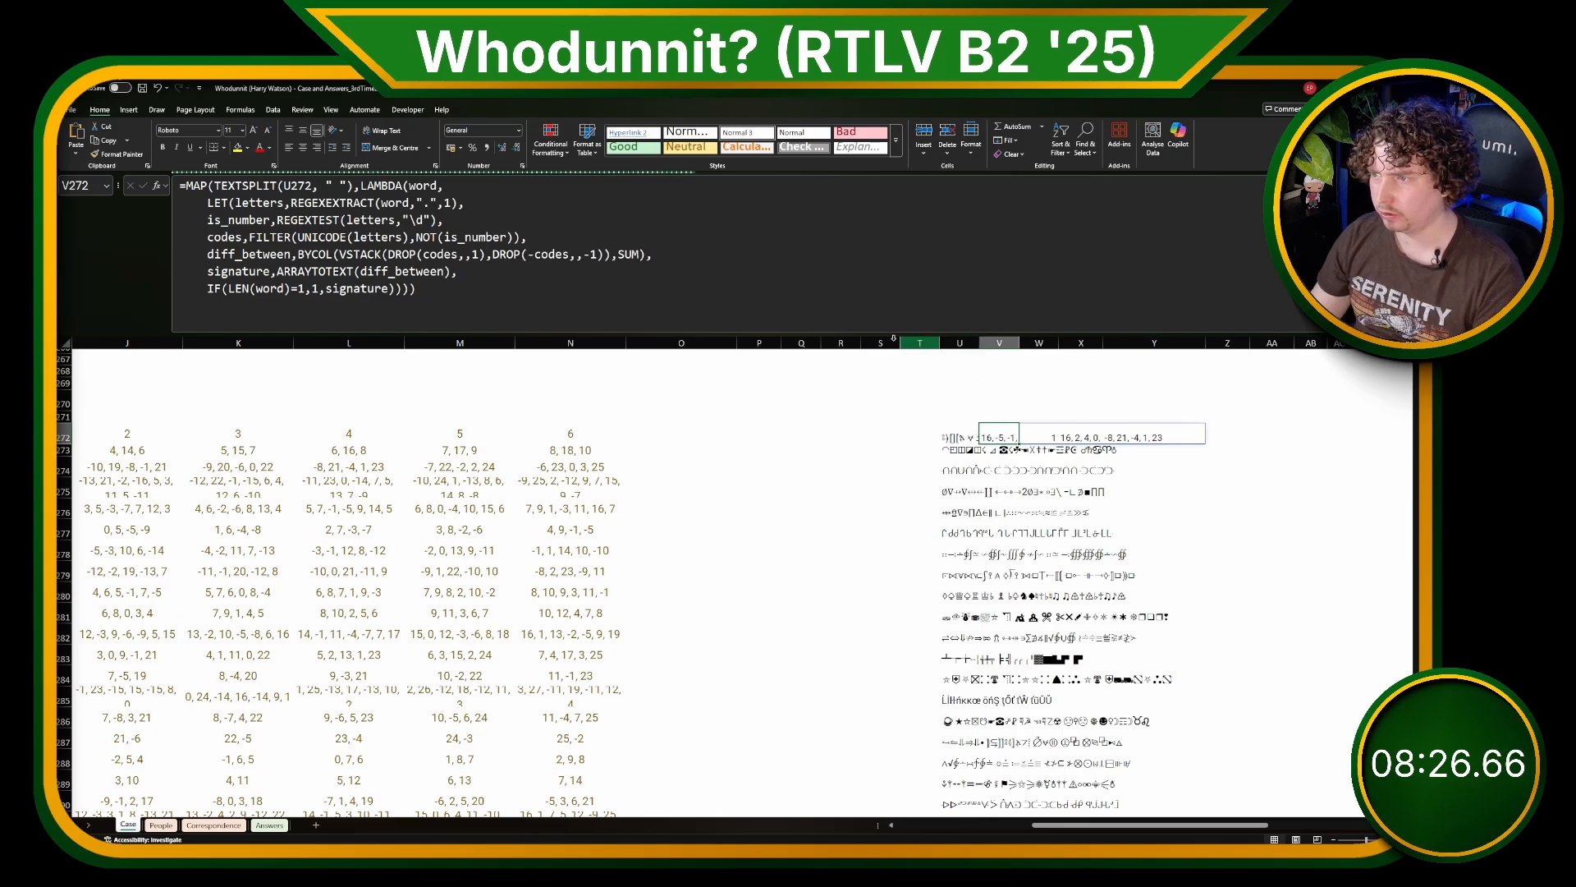
Step: Insert eight blank columns at Q through X, shifting the encoded messages and their signature formula over
{"action": "left_click_drag", "start_coordinate": [801, 342], "coordinate": [1079, 342]}
{"action": "right_click", "coordinate": [1079, 342]}
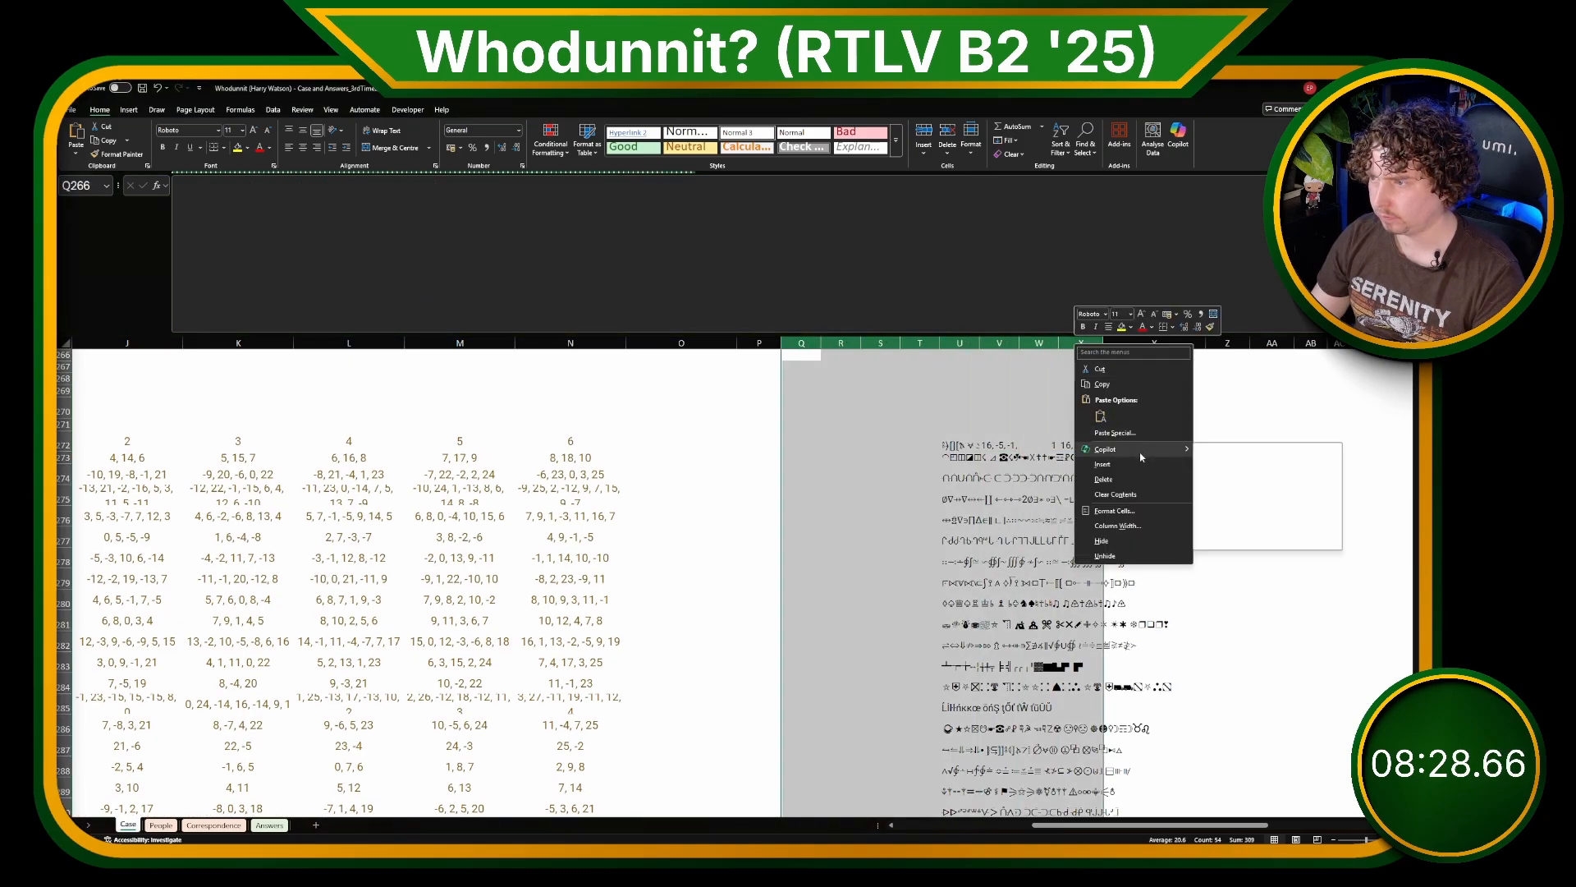
{"action": "left_click", "coordinate": [1103, 463]}
{"action": "left_click", "coordinate": [1345, 449]}
{"action": "left_click", "coordinate": [824, 271]}
{"action": "key", "text": "Up"}
{"action": "key", "text": "ctrl+a"}
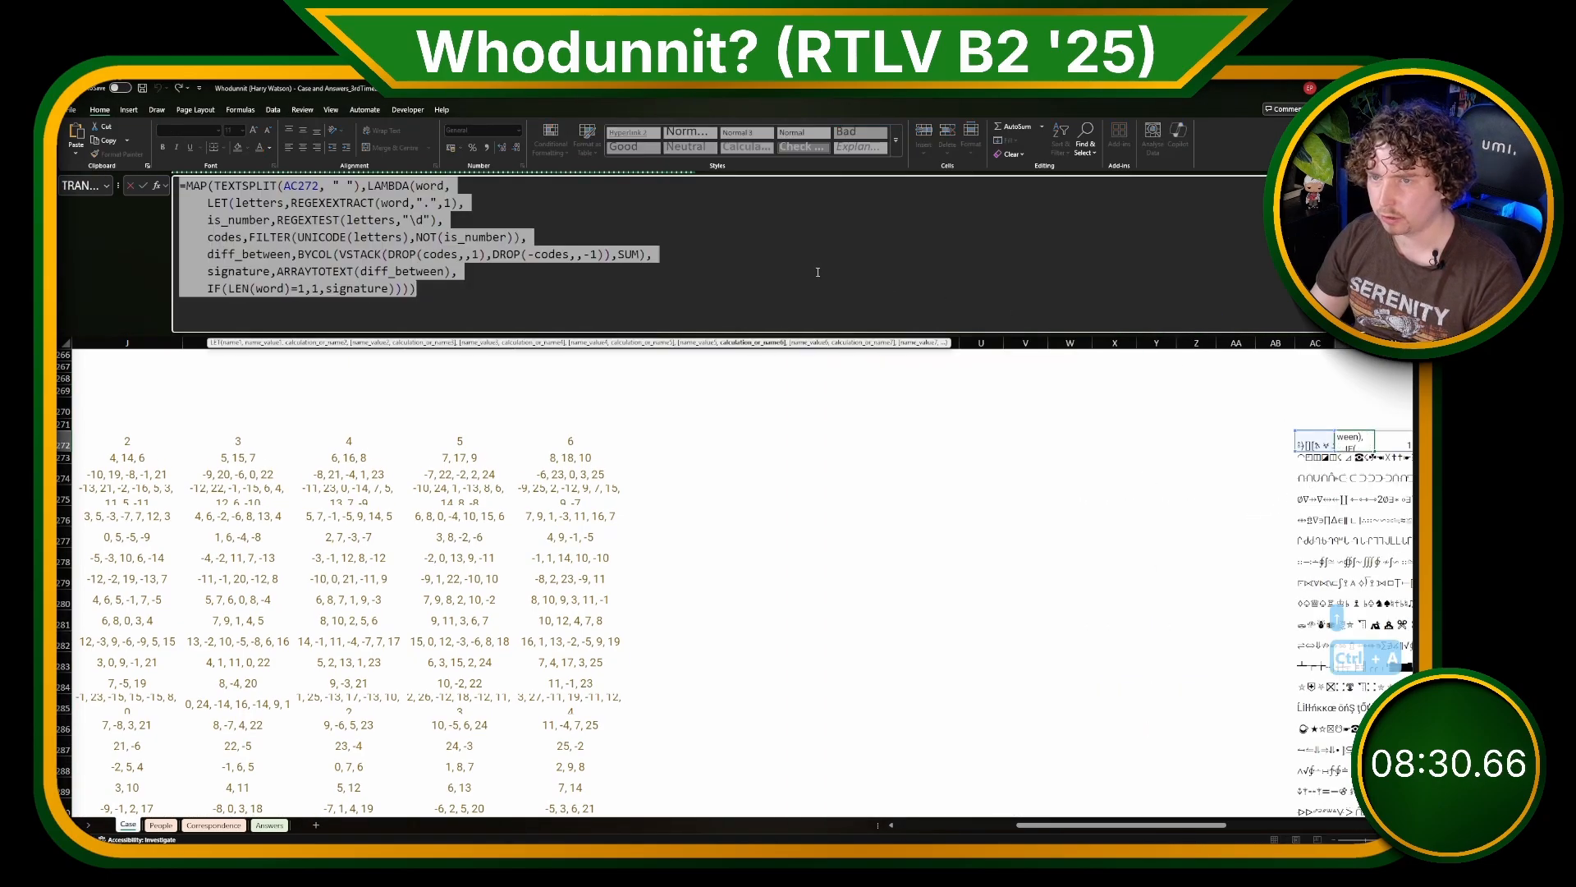
{"action": "key", "text": "Escape"}
{"action": "left_click", "coordinate": [625, 449]}
{"action": "left_click", "coordinate": [648, 445]}
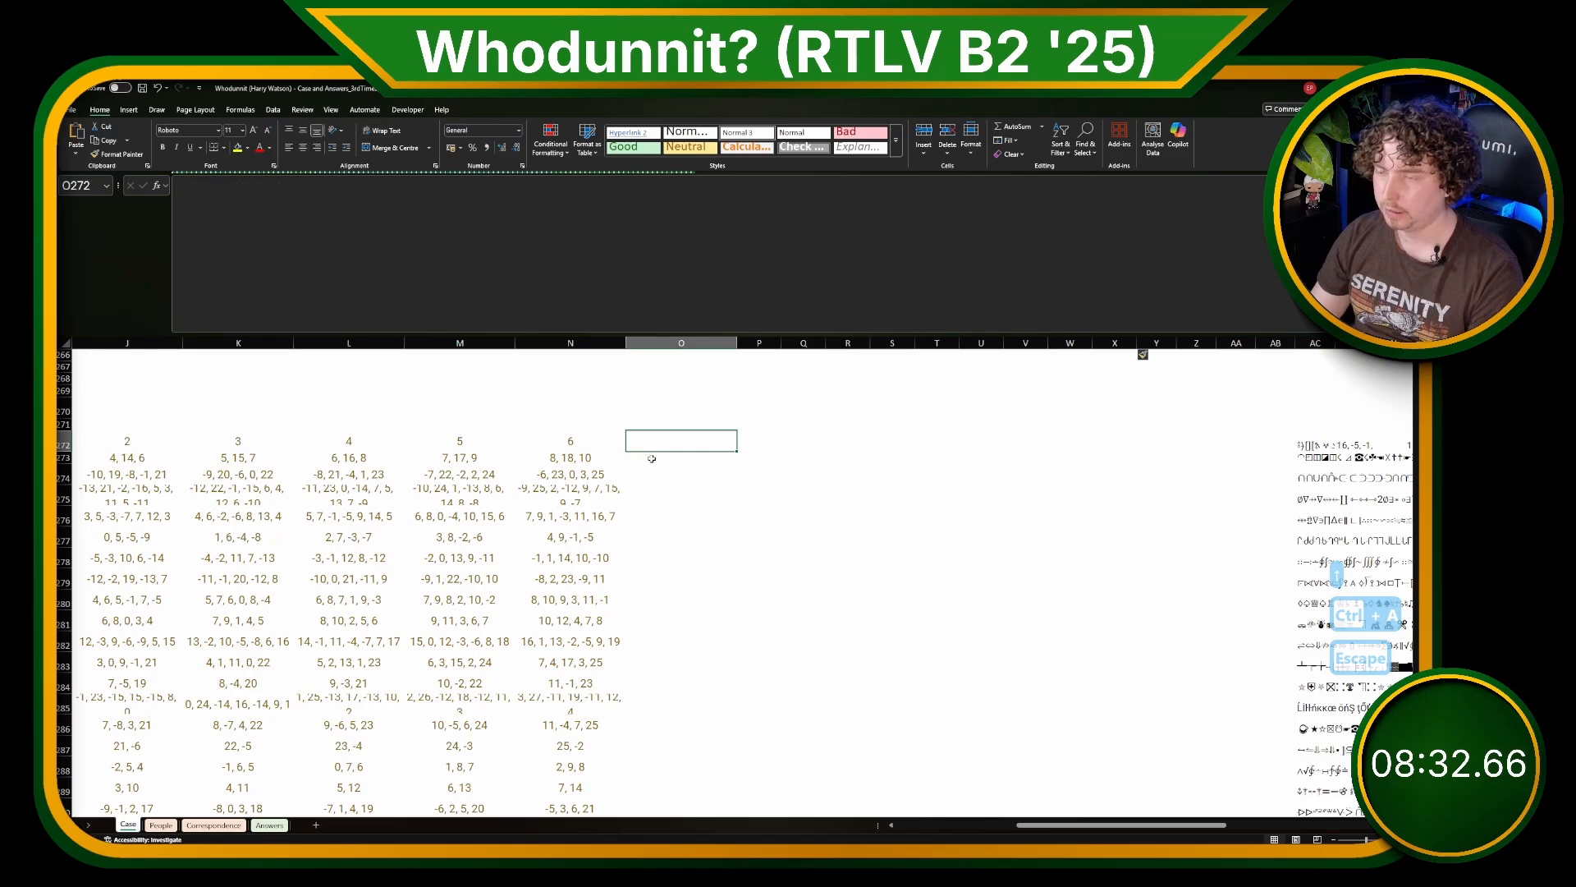
{"action": "left_click", "coordinate": [653, 458]}
{"action": "type", "text": "="}
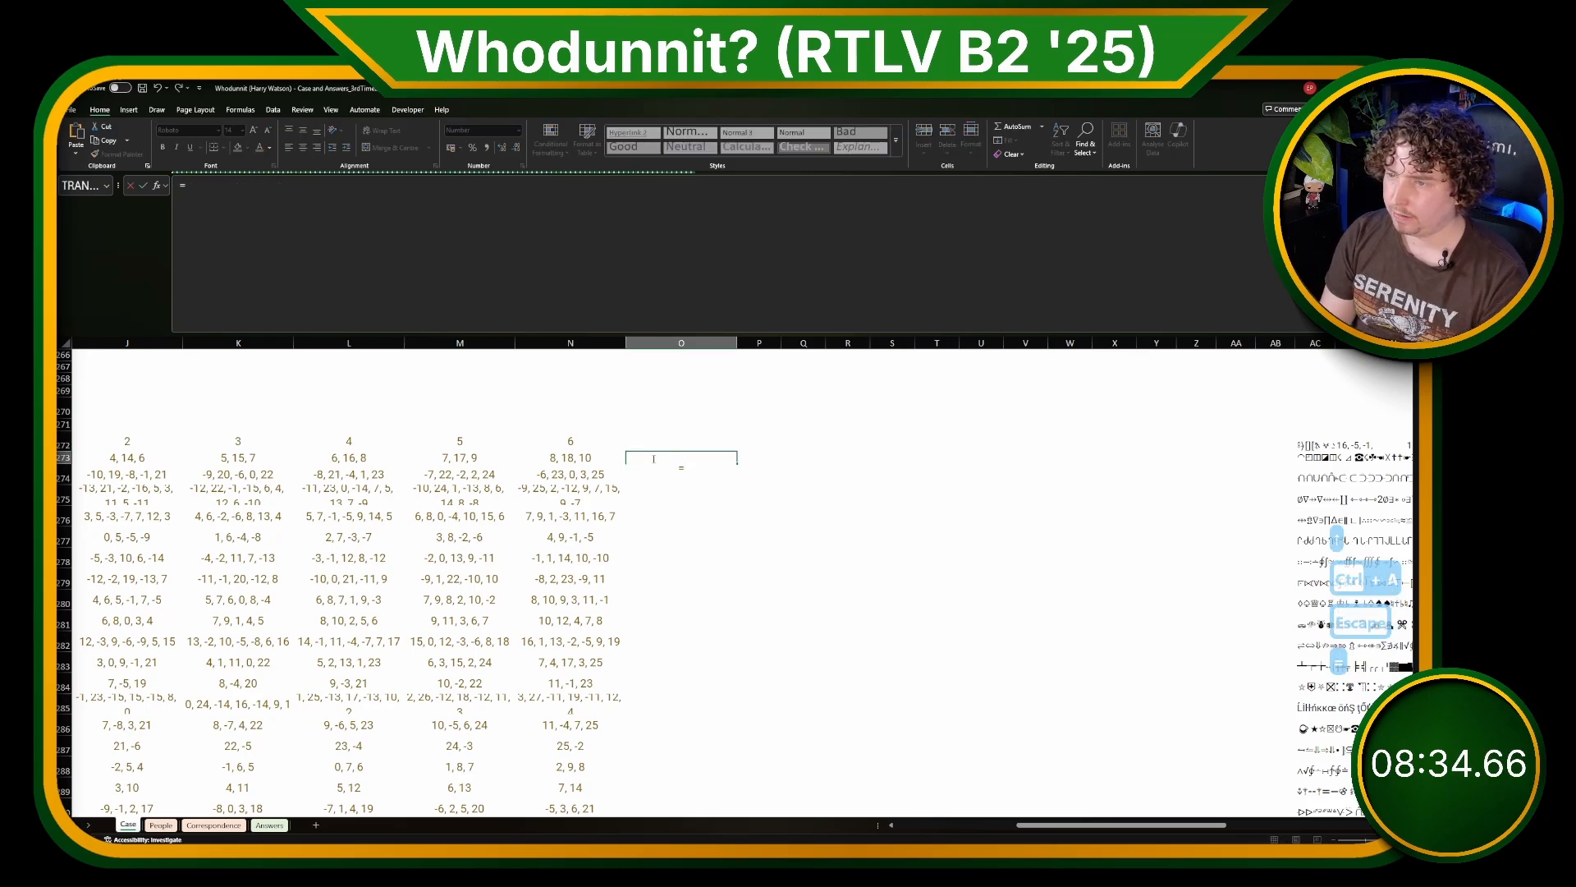
{"action": "type", "text": "b"}
{"action": "key", "text": "Escape"}
{"action": "key", "text": "Escape"}
Step: Copy the full text of the MAP word-signature formula in AD272 and leave the cell unchanged
{"action": "scroll", "coordinate": [1325, 450], "scroll_direction": "right", "scroll_amount": 1}
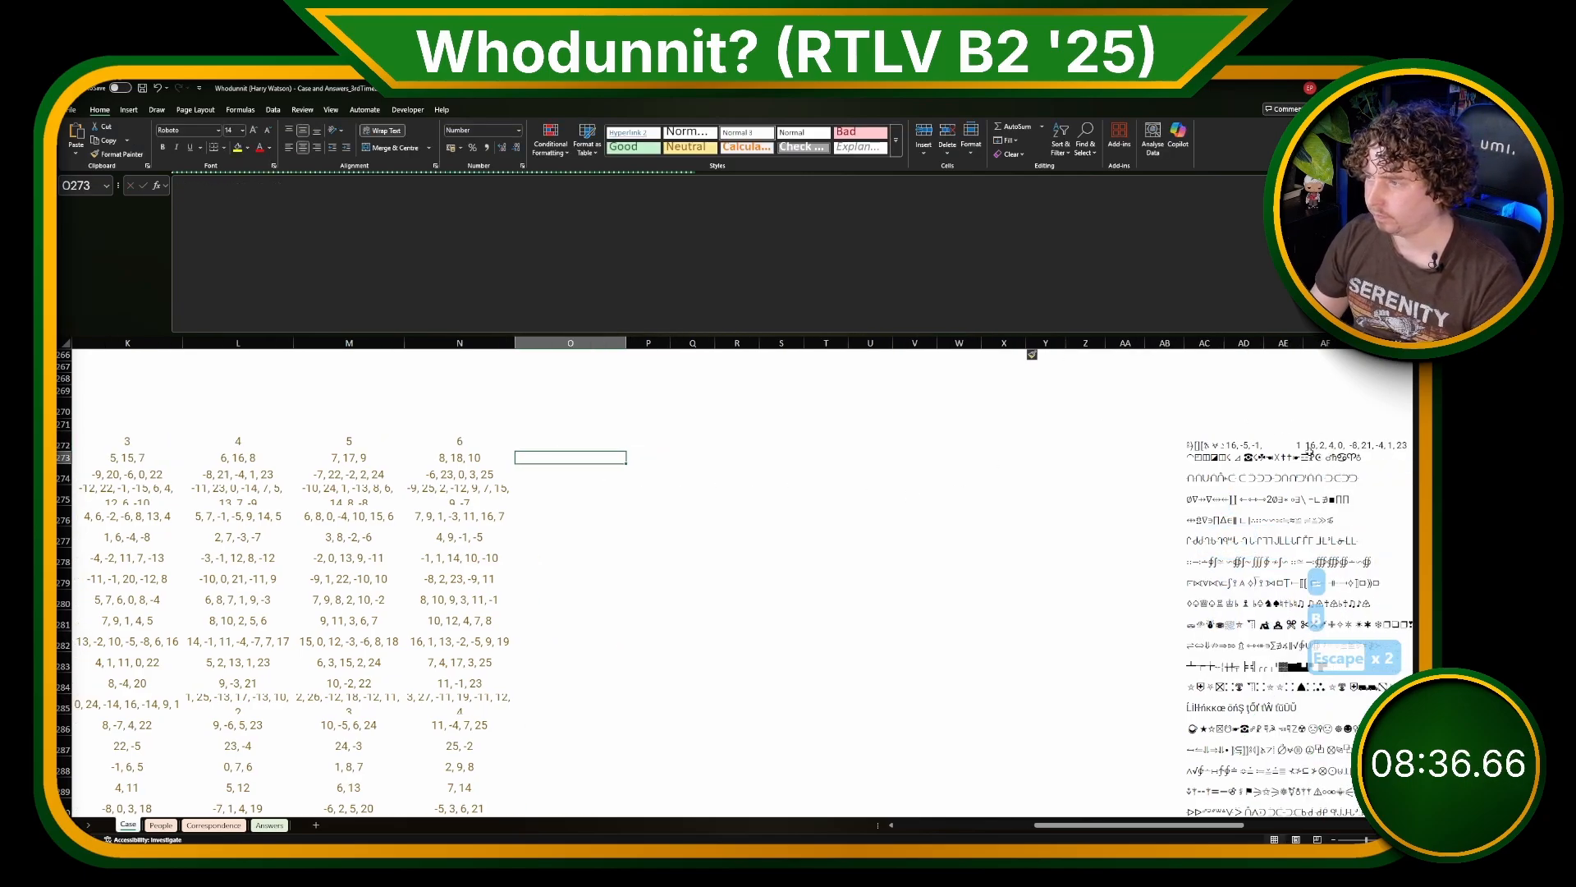
{"action": "key", "text": "ctrl+a"}
{"action": "key", "text": "ctrl+c"}
{"action": "key", "text": "Escape"}
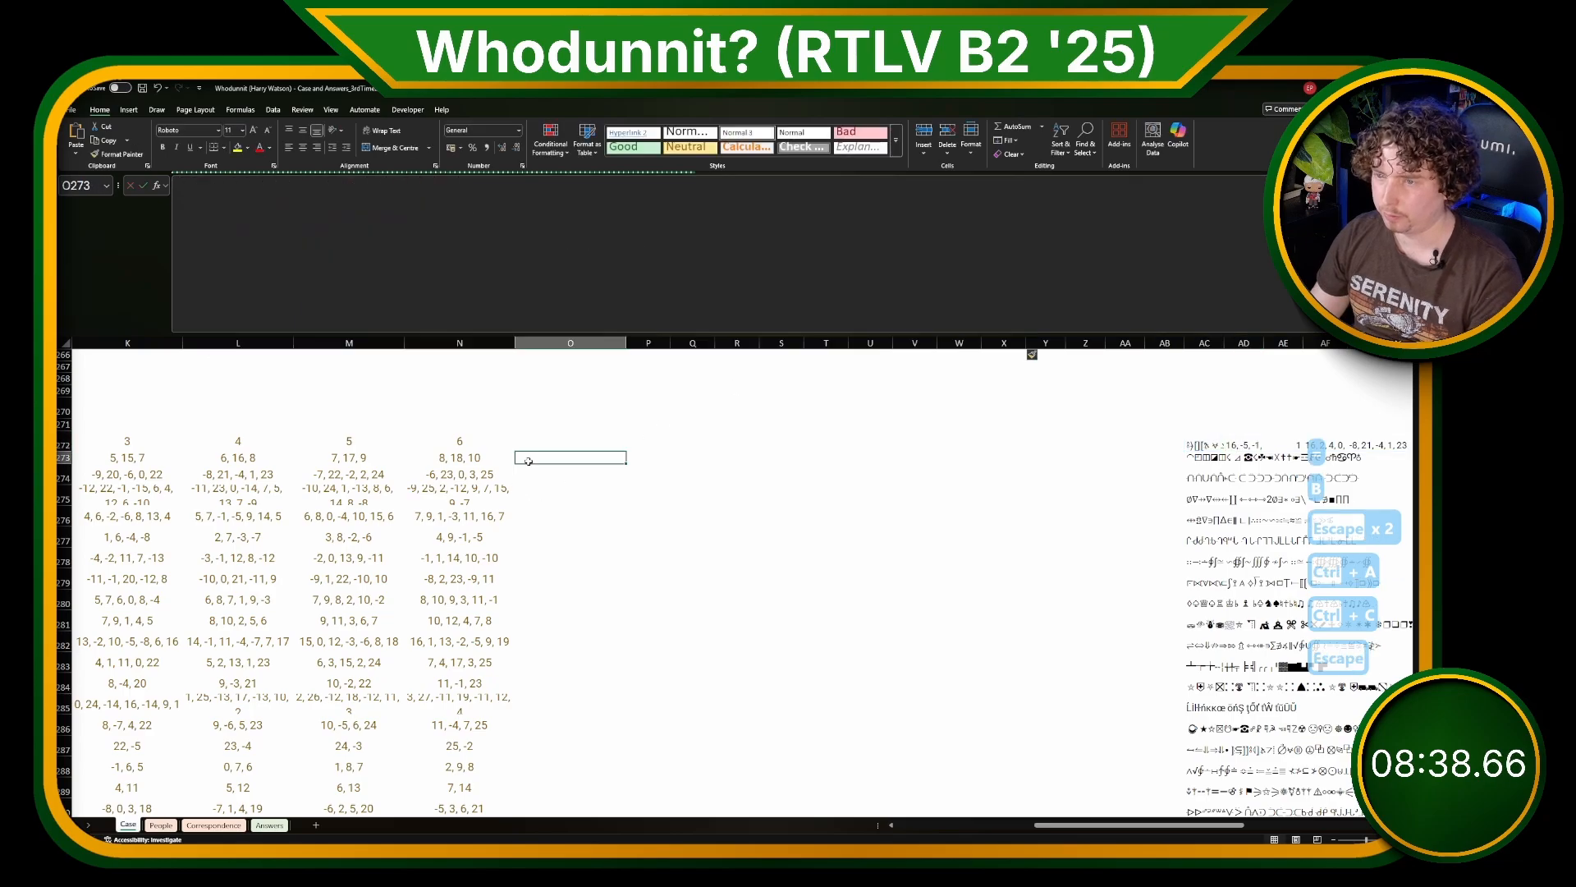
Step: Start a formula in O273 with BYROW over $AC$272:$AC$301 and a LAMBDA whose parameter is message
{"action": "key", "text": "Up"}
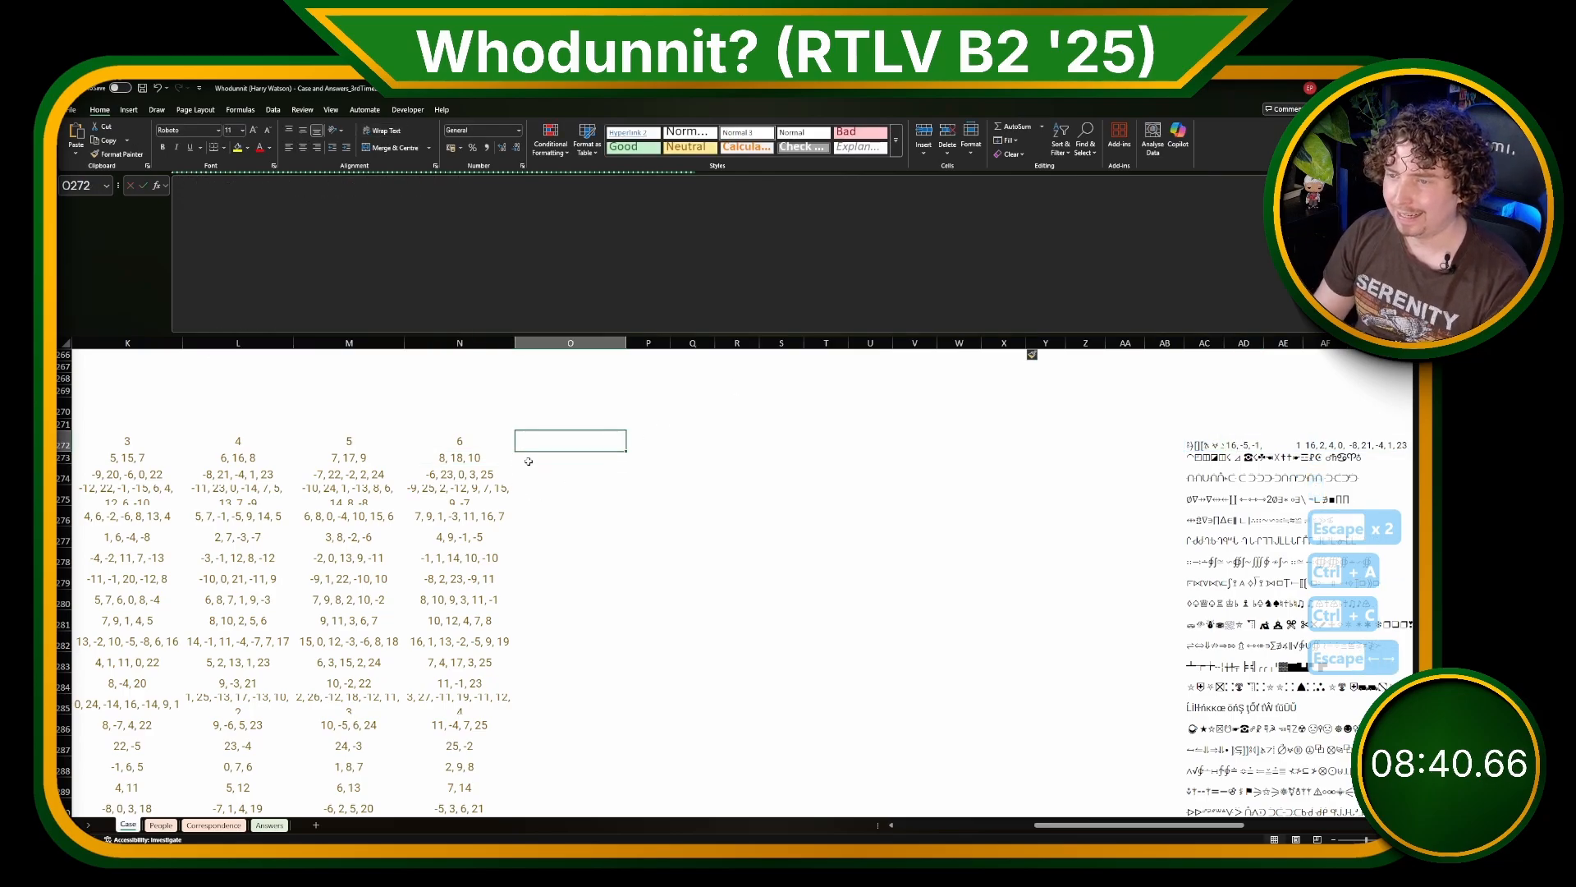
{"action": "key", "text": "Down"}
{"action": "type", "text": "=BYROW()"}
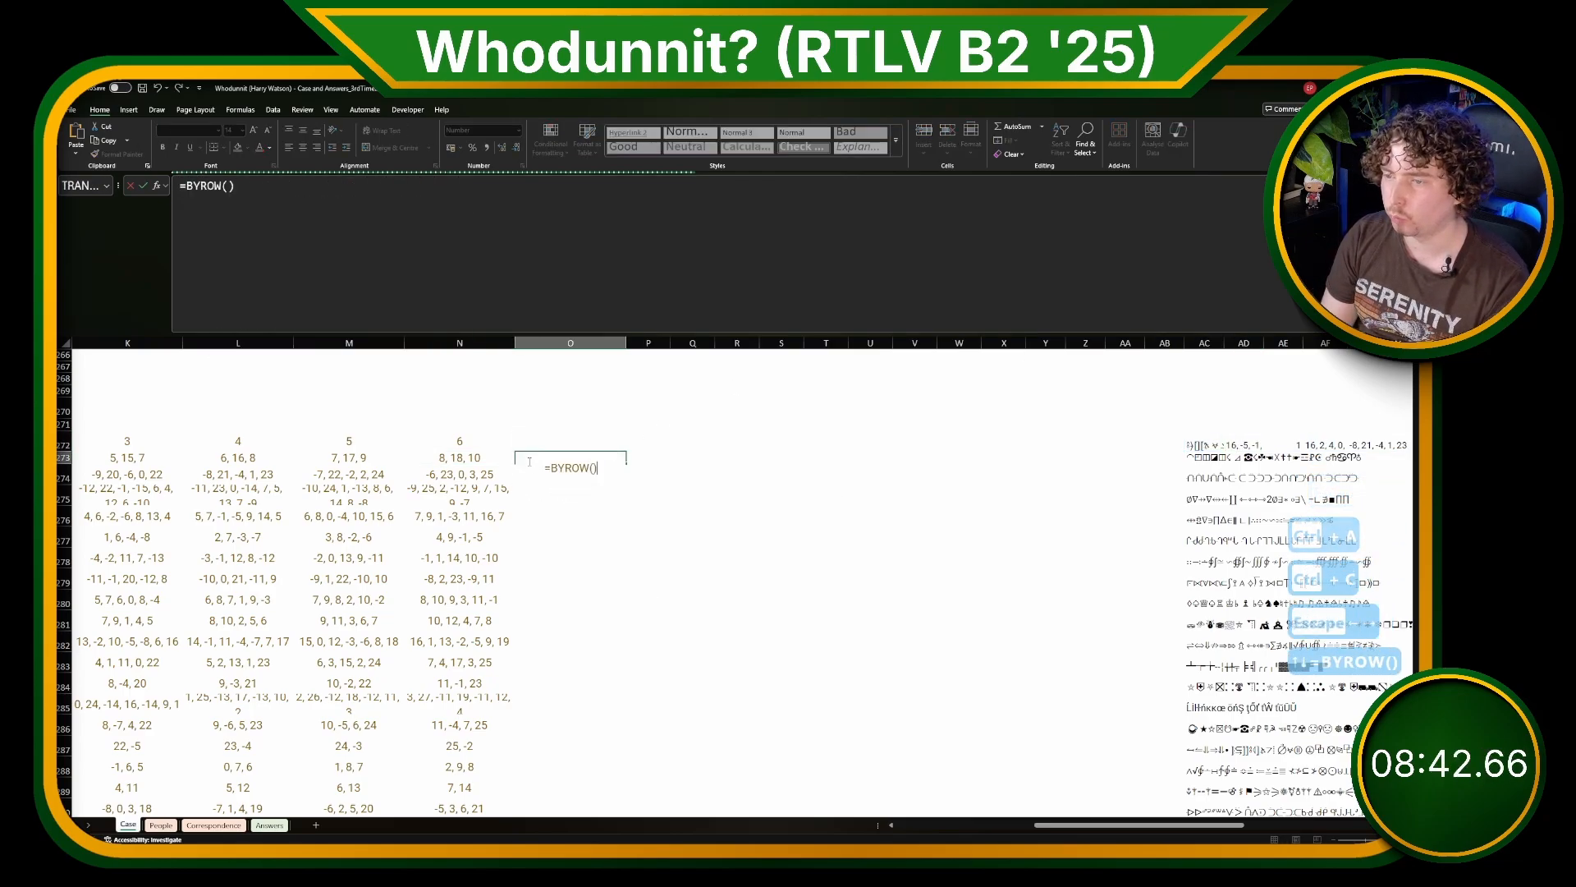
{"action": "key", "text": "BackSpace"}
{"action": "left_click", "coordinate": [1194, 449]}
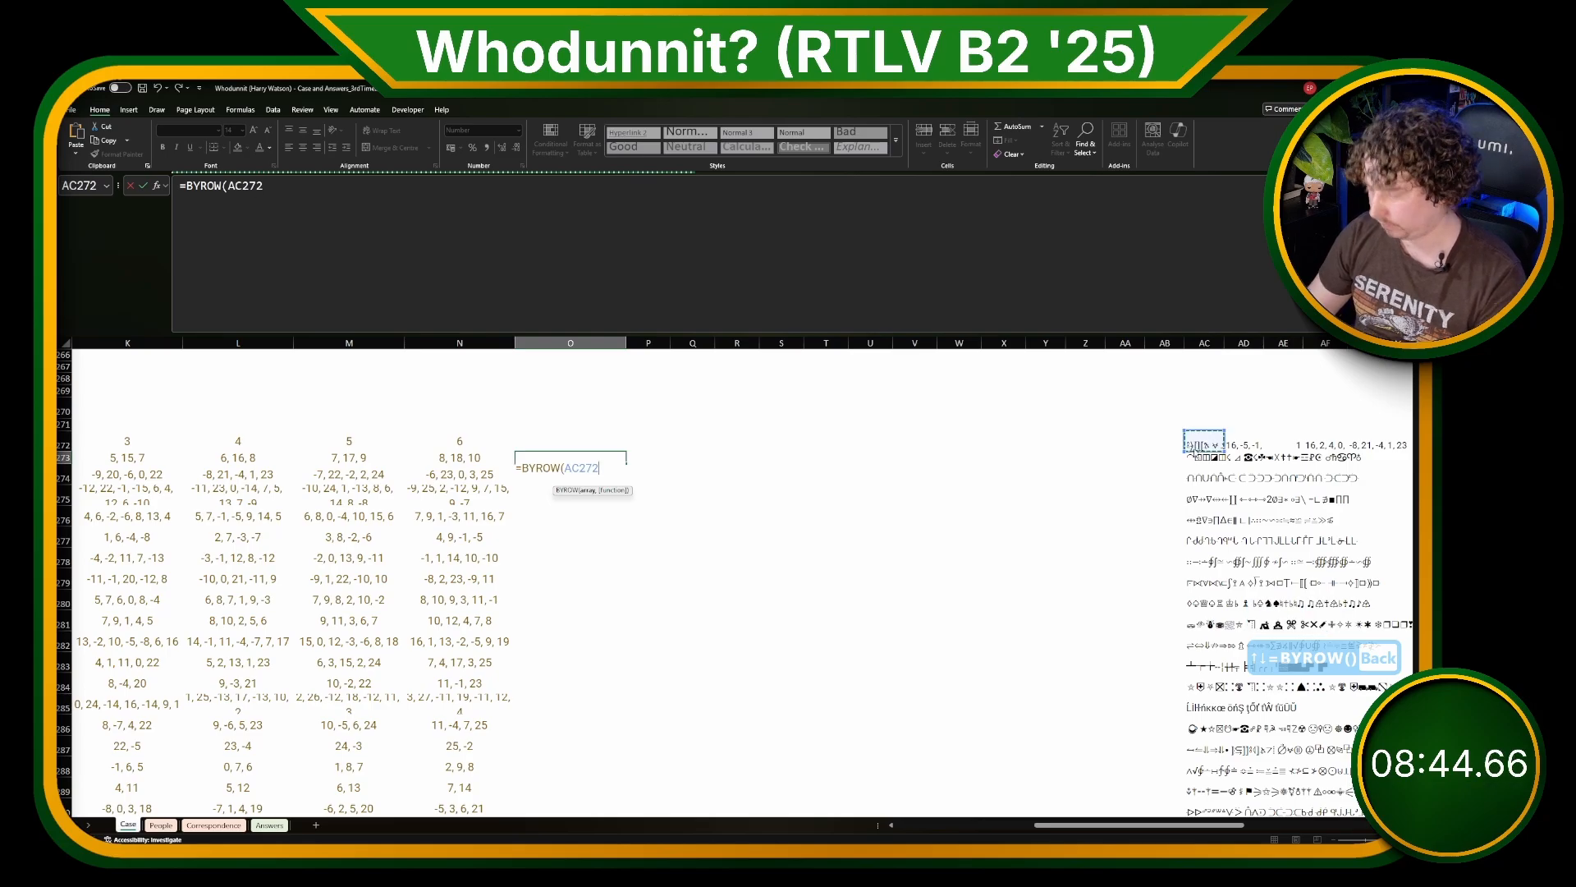
{"action": "key", "text": "ctrl+shift+Down"}
{"action": "key", "text": "F4"}
{"action": "scroll", "coordinate": [1195, 449], "scroll_direction": "up", "scroll_amount": 7}
{"action": "type", "text": ","}
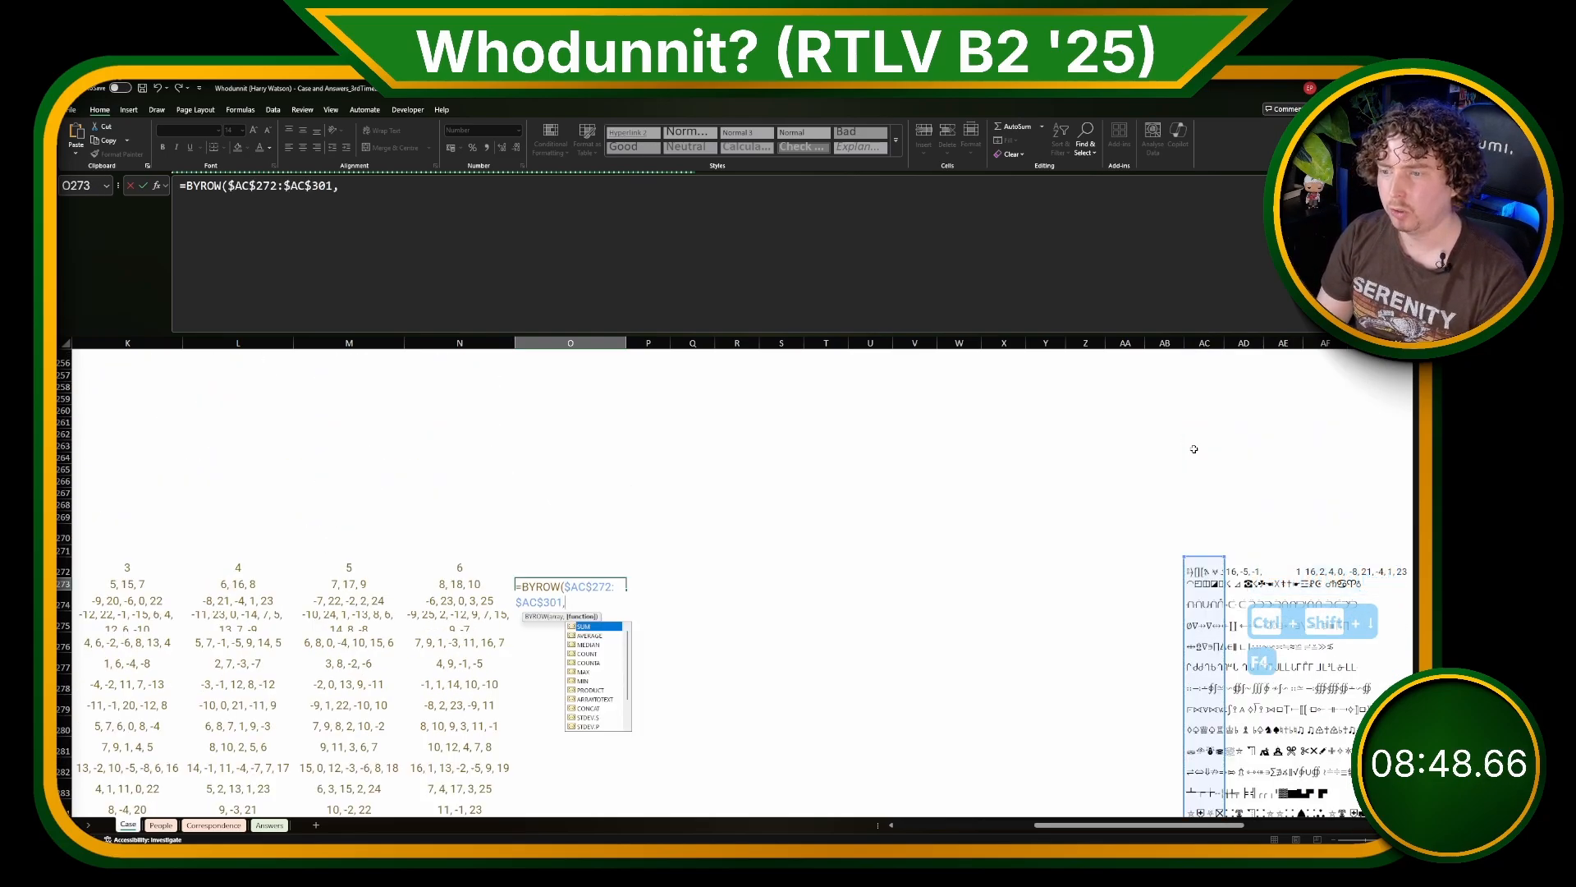
{"action": "type", "text": "LAMBDA(me"}
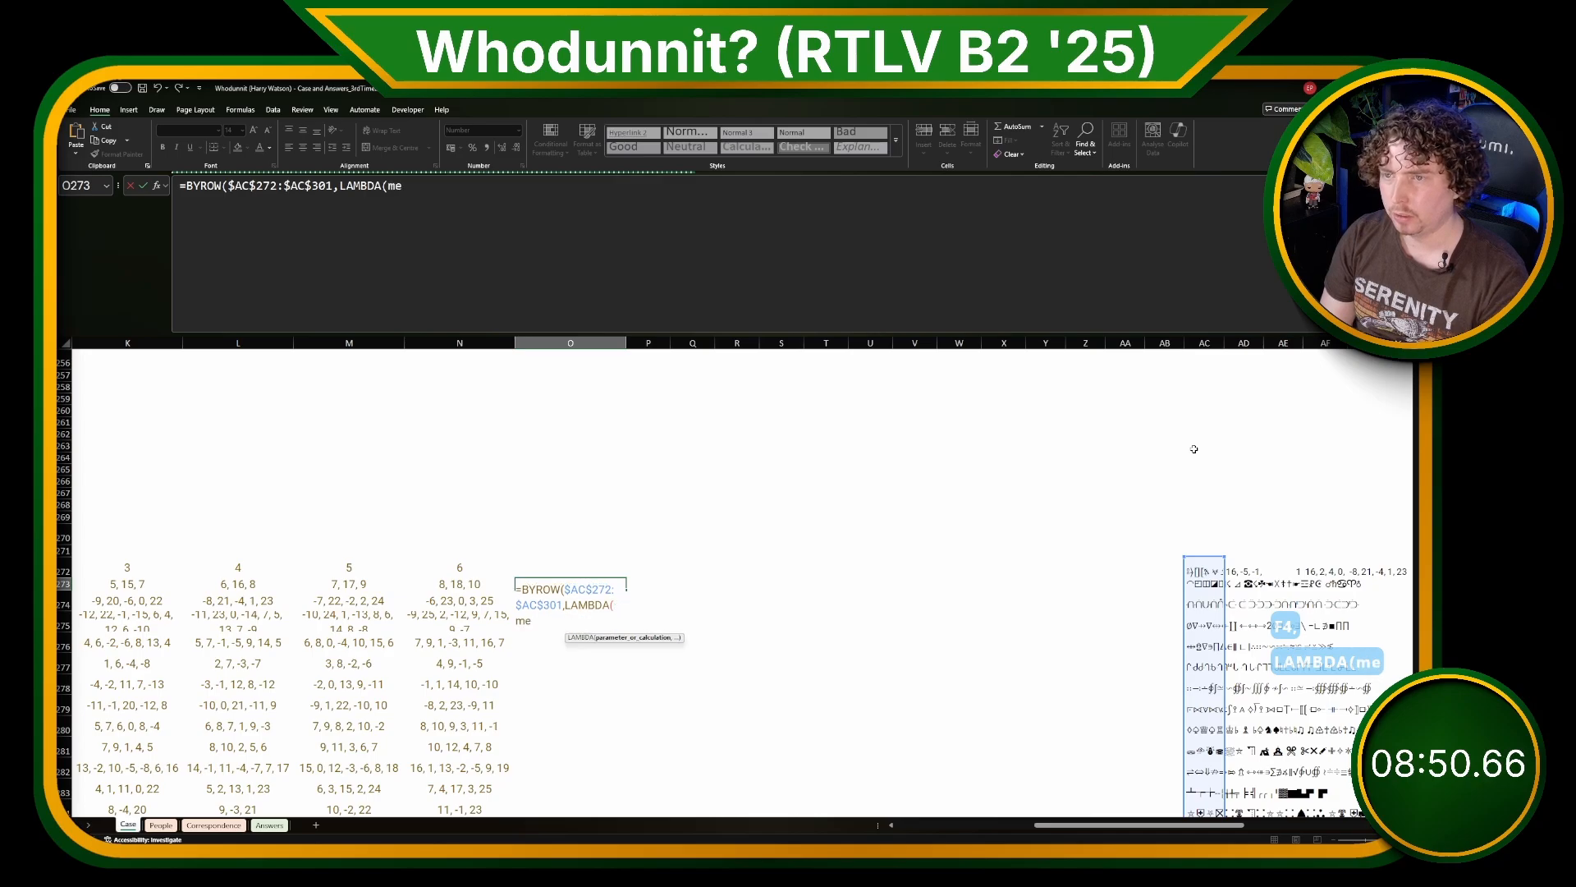
{"action": "type", "text": "ssage,"}
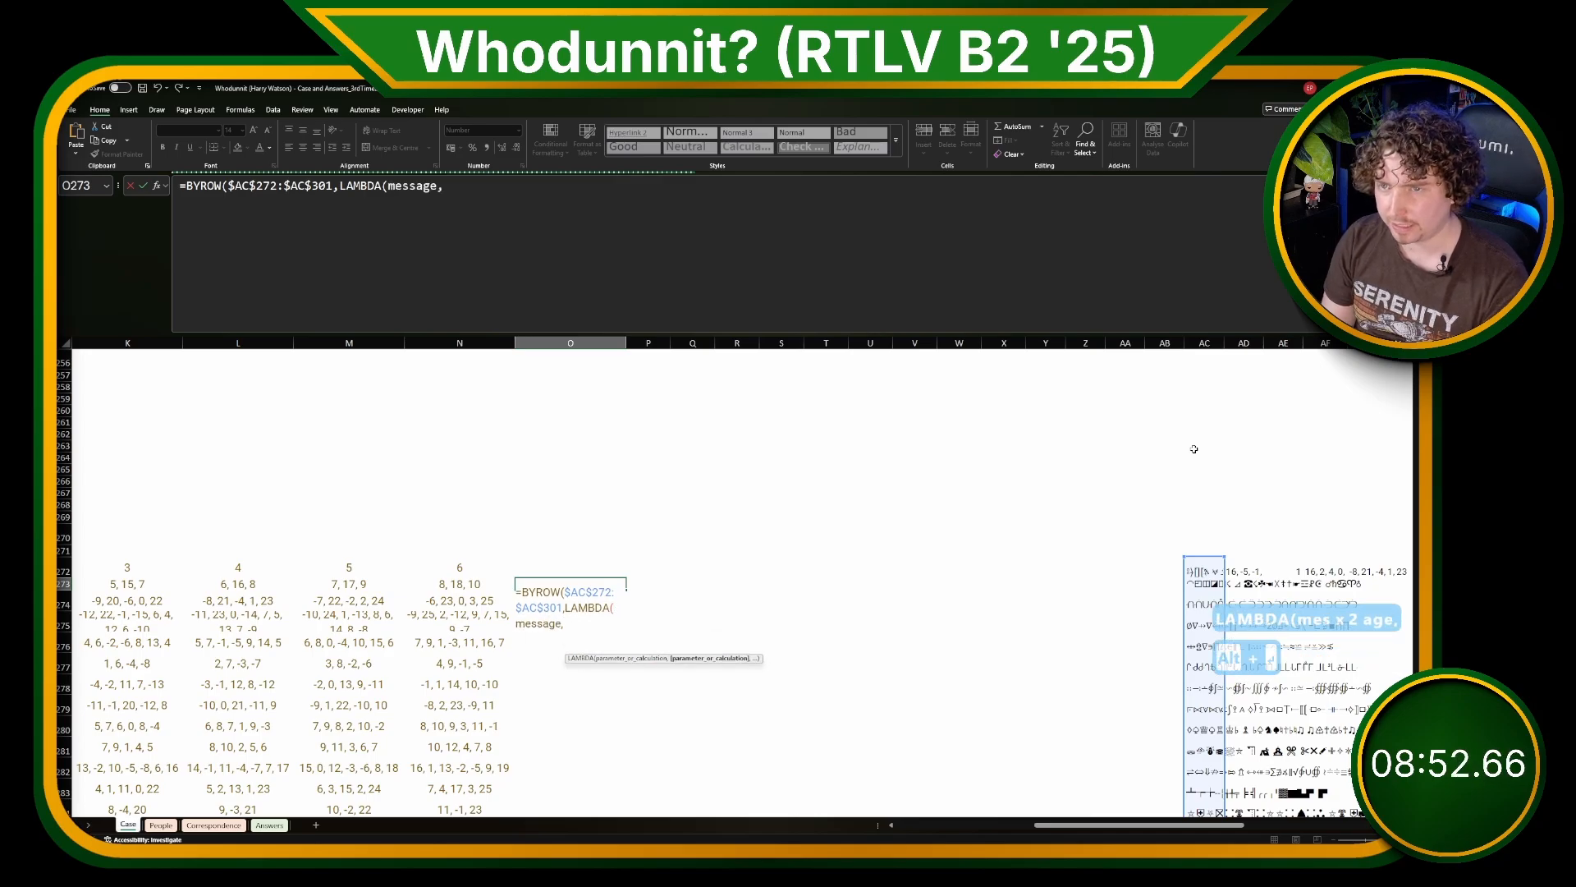
Step: Paste the copied MAP formula as the LAMBDA's calculation in O273 and remove its leading equals sign
{"action": "key", "text": "alt+Return"}
{"action": "key", "text": "ctrl+v"}
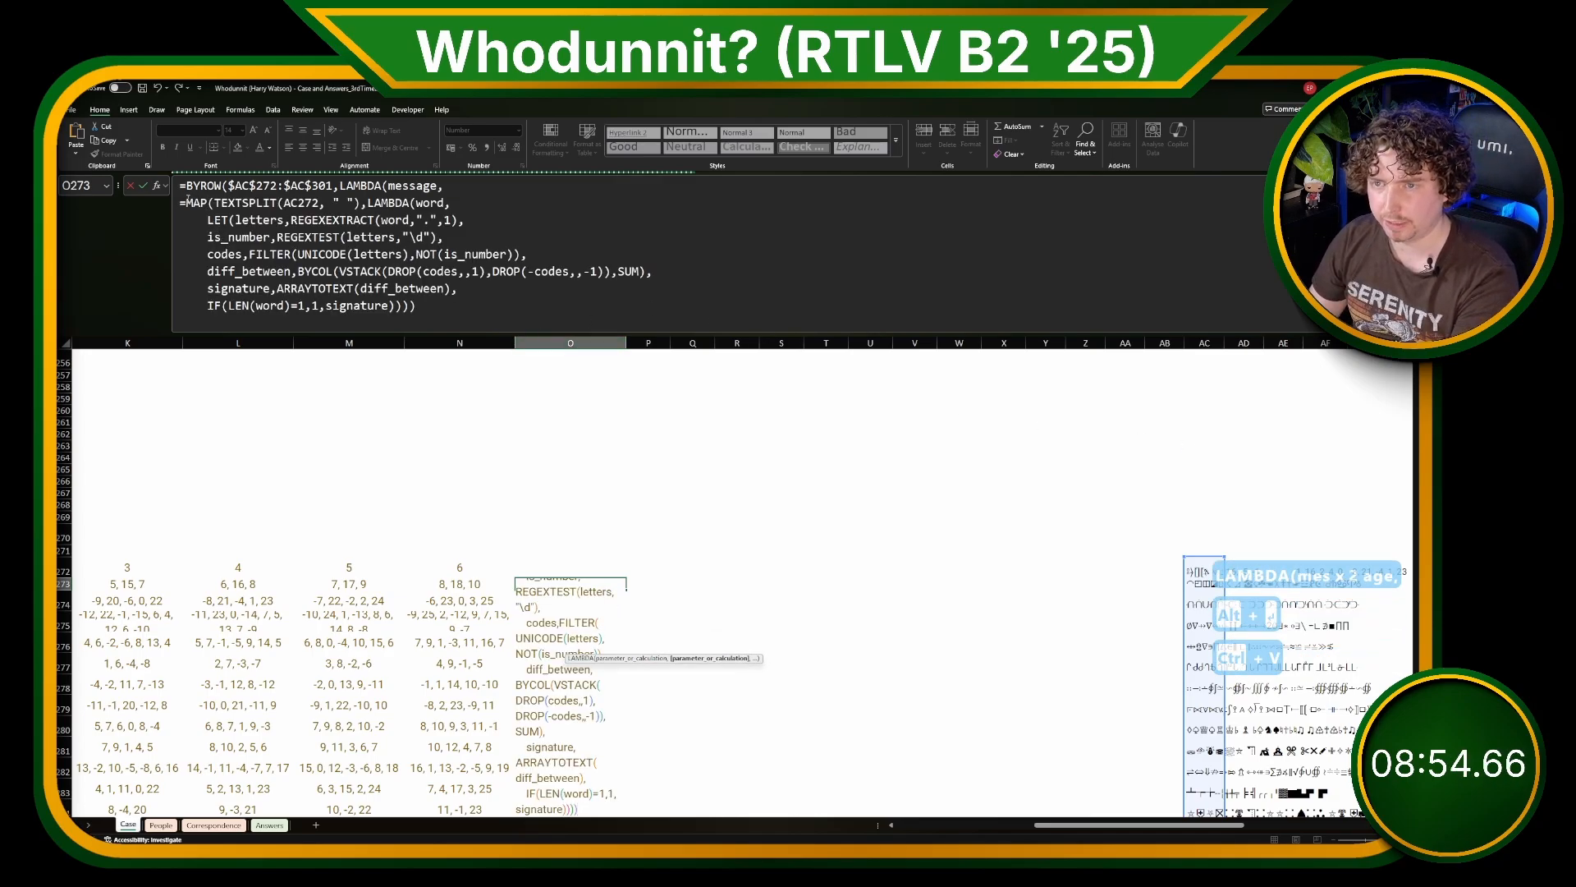
{"action": "left_click", "coordinate": [186, 202]}
{"action": "key", "text": "BackSpace"}
{"action": "key", "text": "BackSpace"}
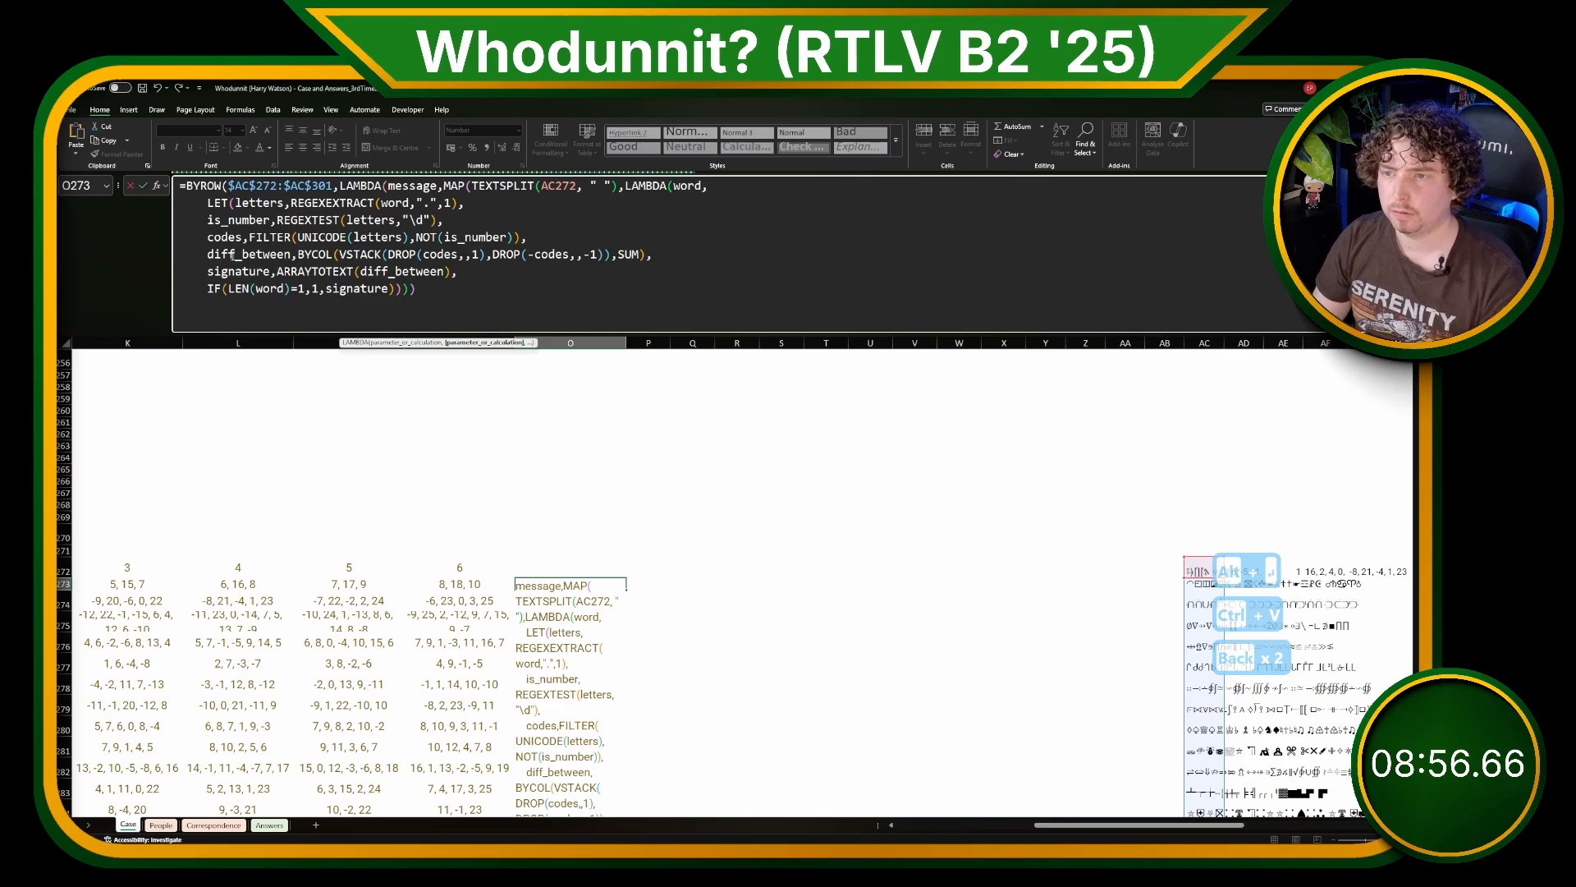
Step: Wrap the calculation in a LET before MAP and define words as TEXTSPLIT(message," ") on its own line
{"action": "key", "text": "alt+Return"}
{"action": "type", "text": "L"}
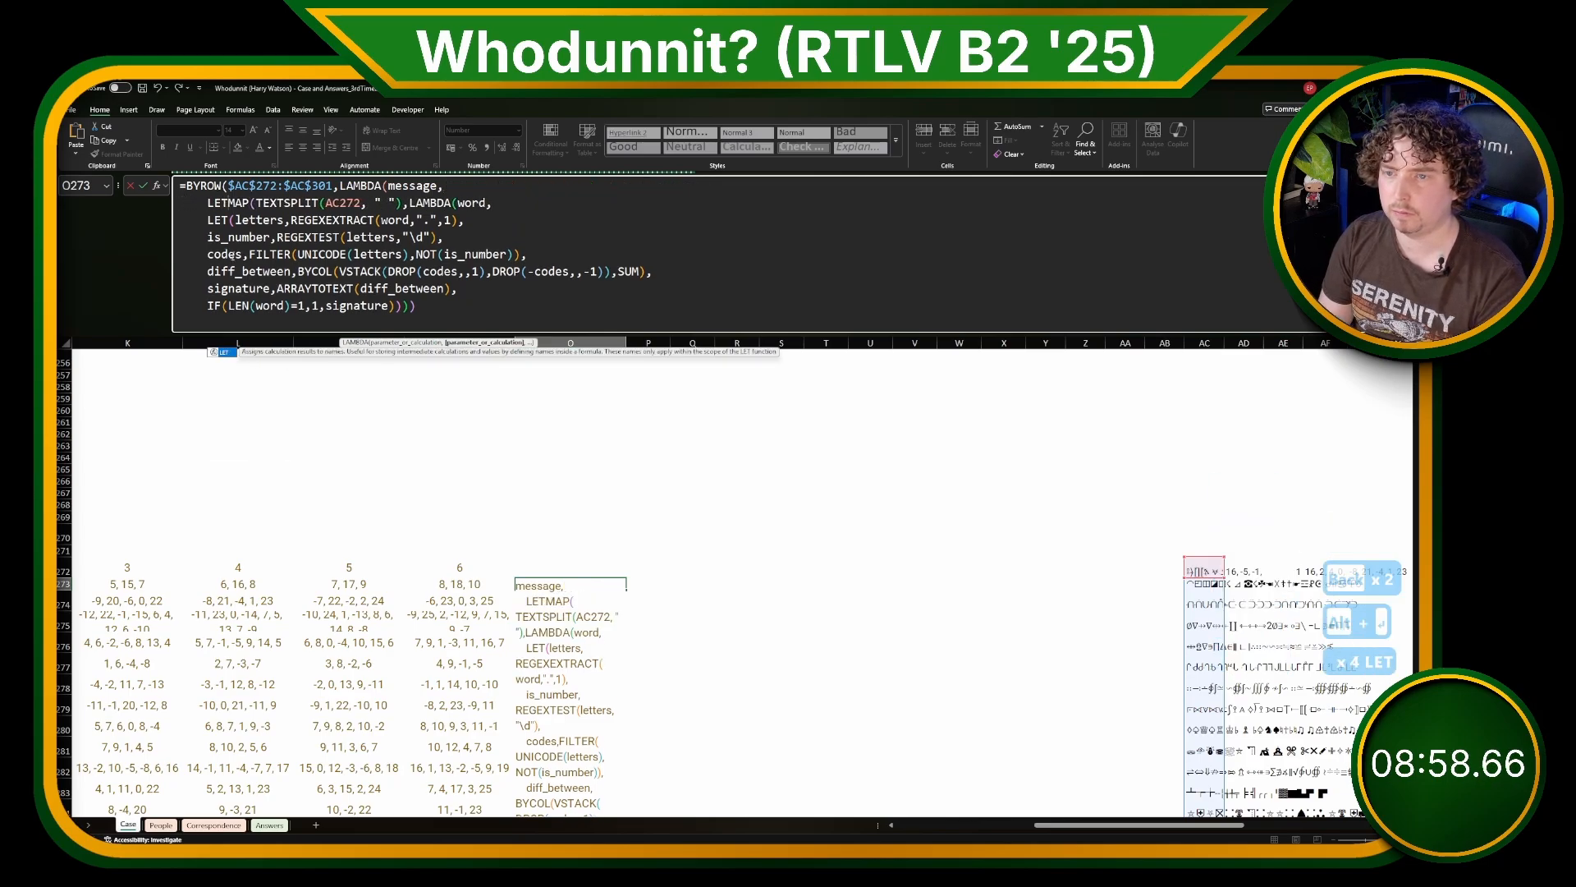
{"action": "type", "text": "ET("}
{"action": "key", "text": "alt+Return"}
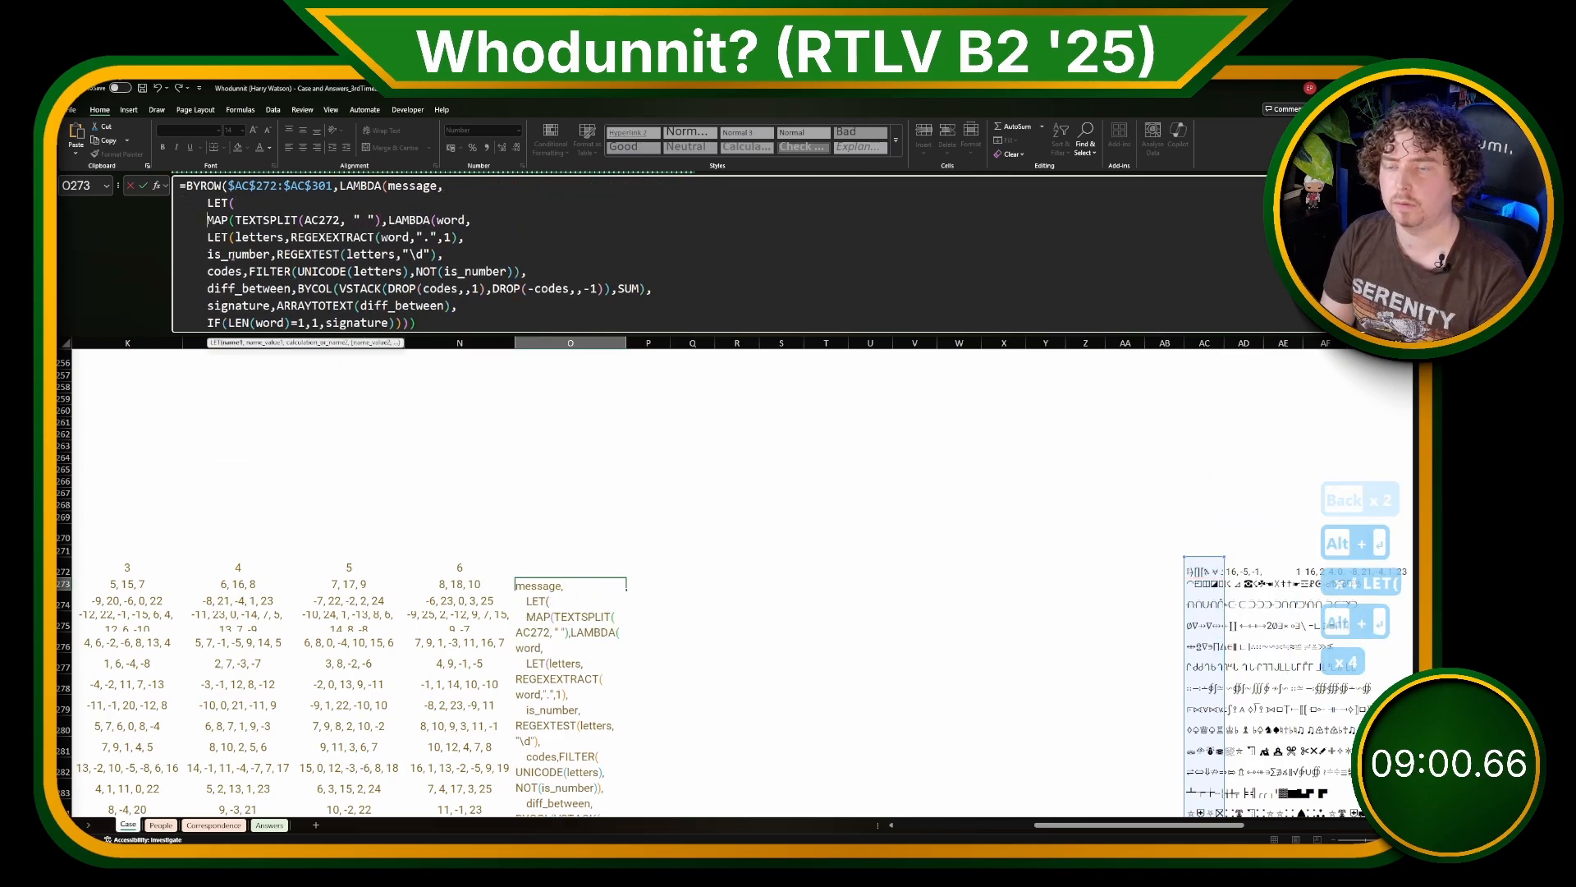
{"action": "type", "text": "words, T"}
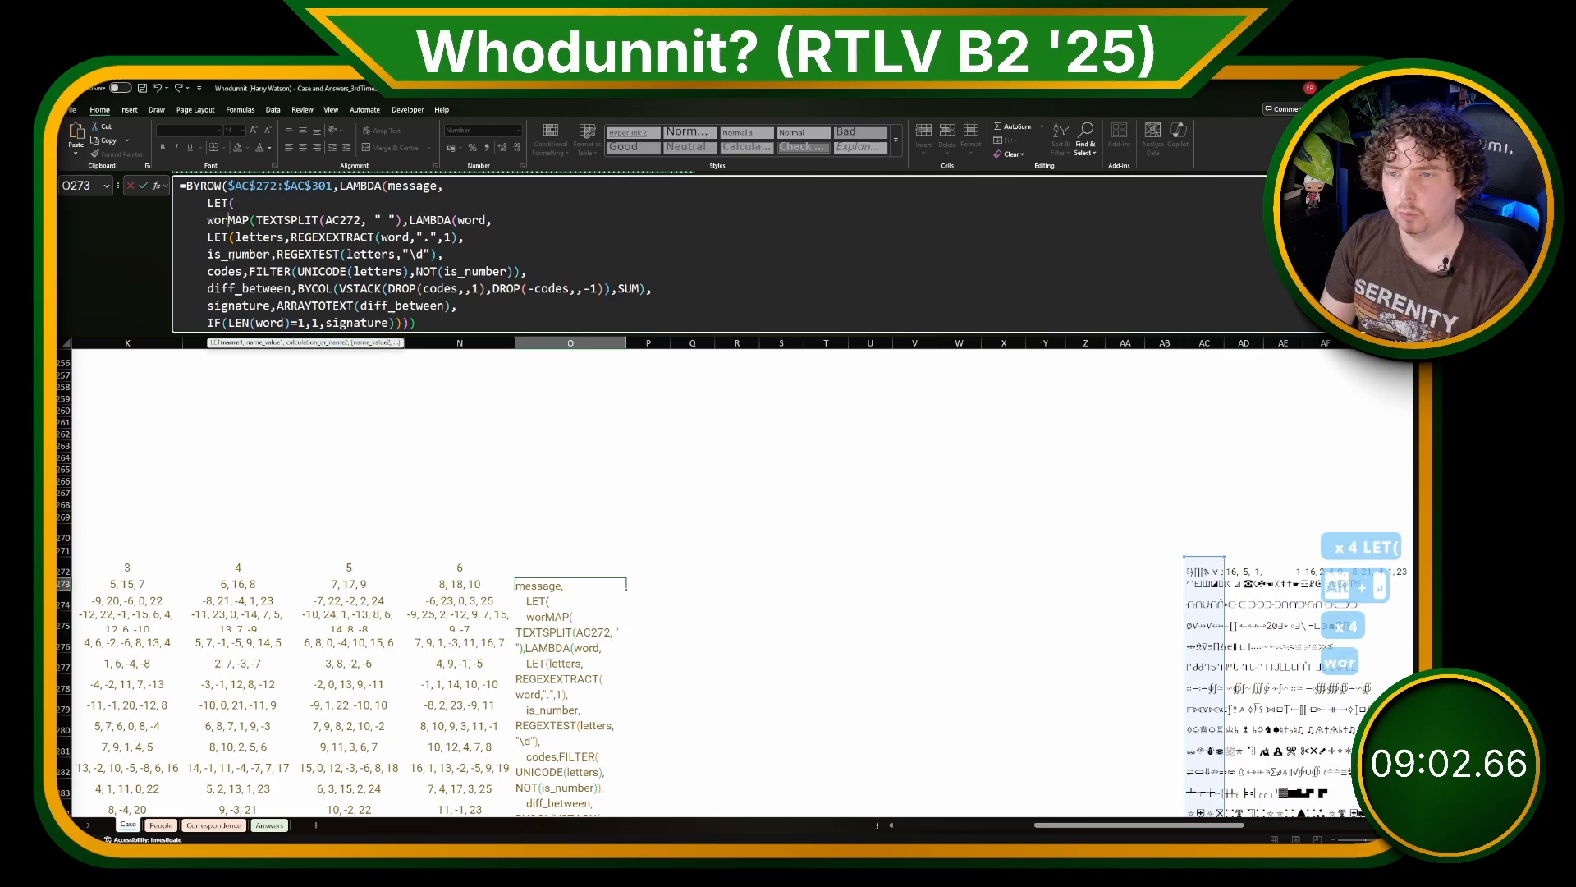
{"action": "key", "text": "shift+BackSpace"}
{"action": "key", "text": "shift+BackSpace"}
{"action": "type", "text": "TEXTSPLIT"}
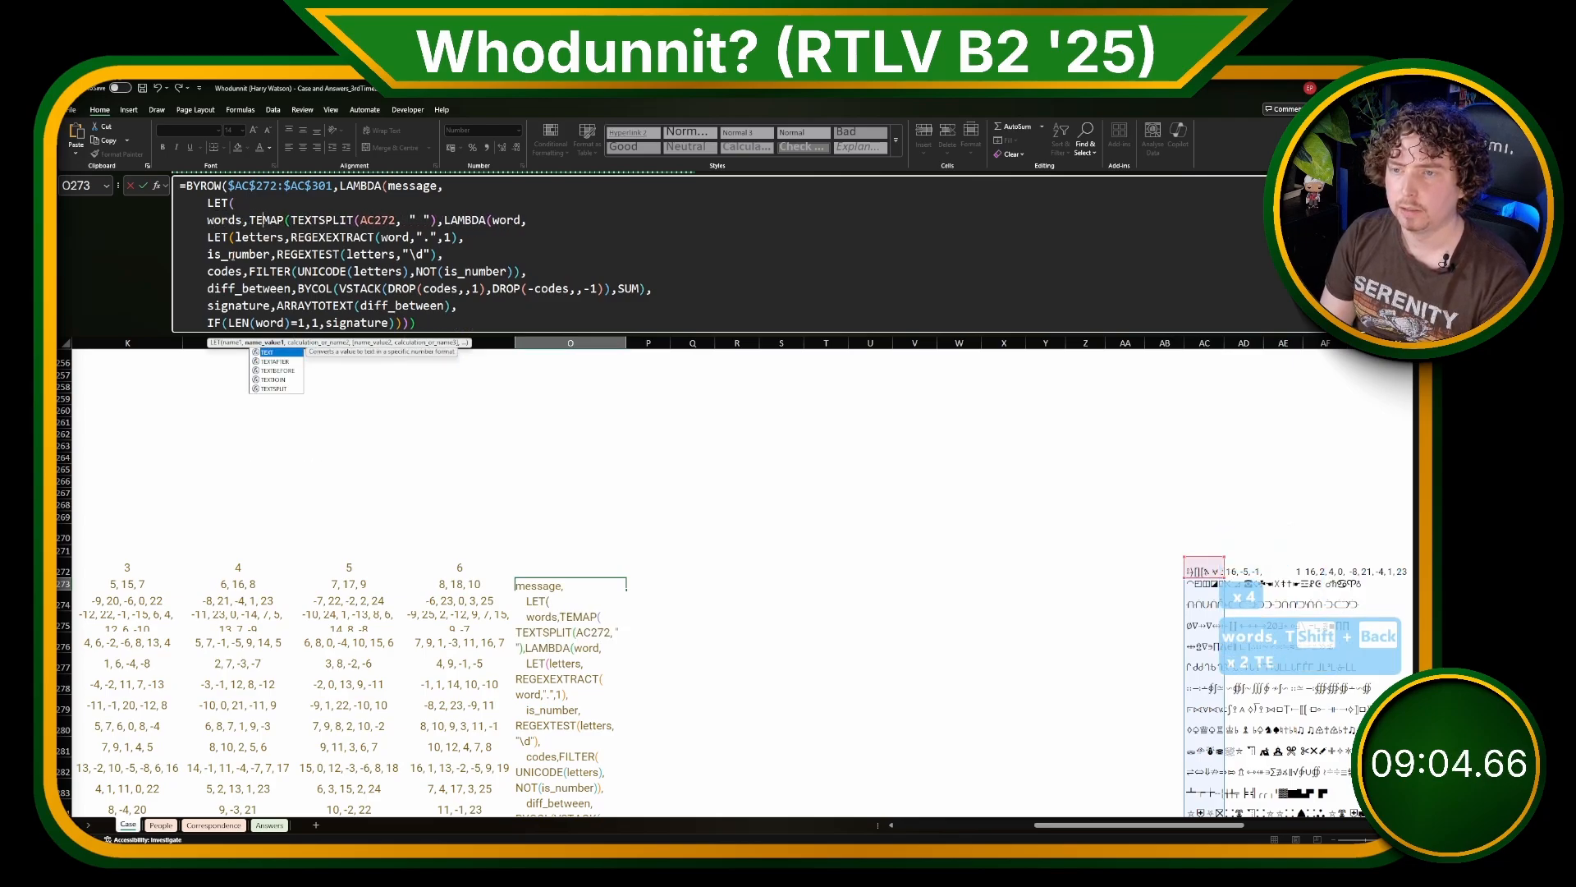
{"action": "type", "text": "(message,\" \""}
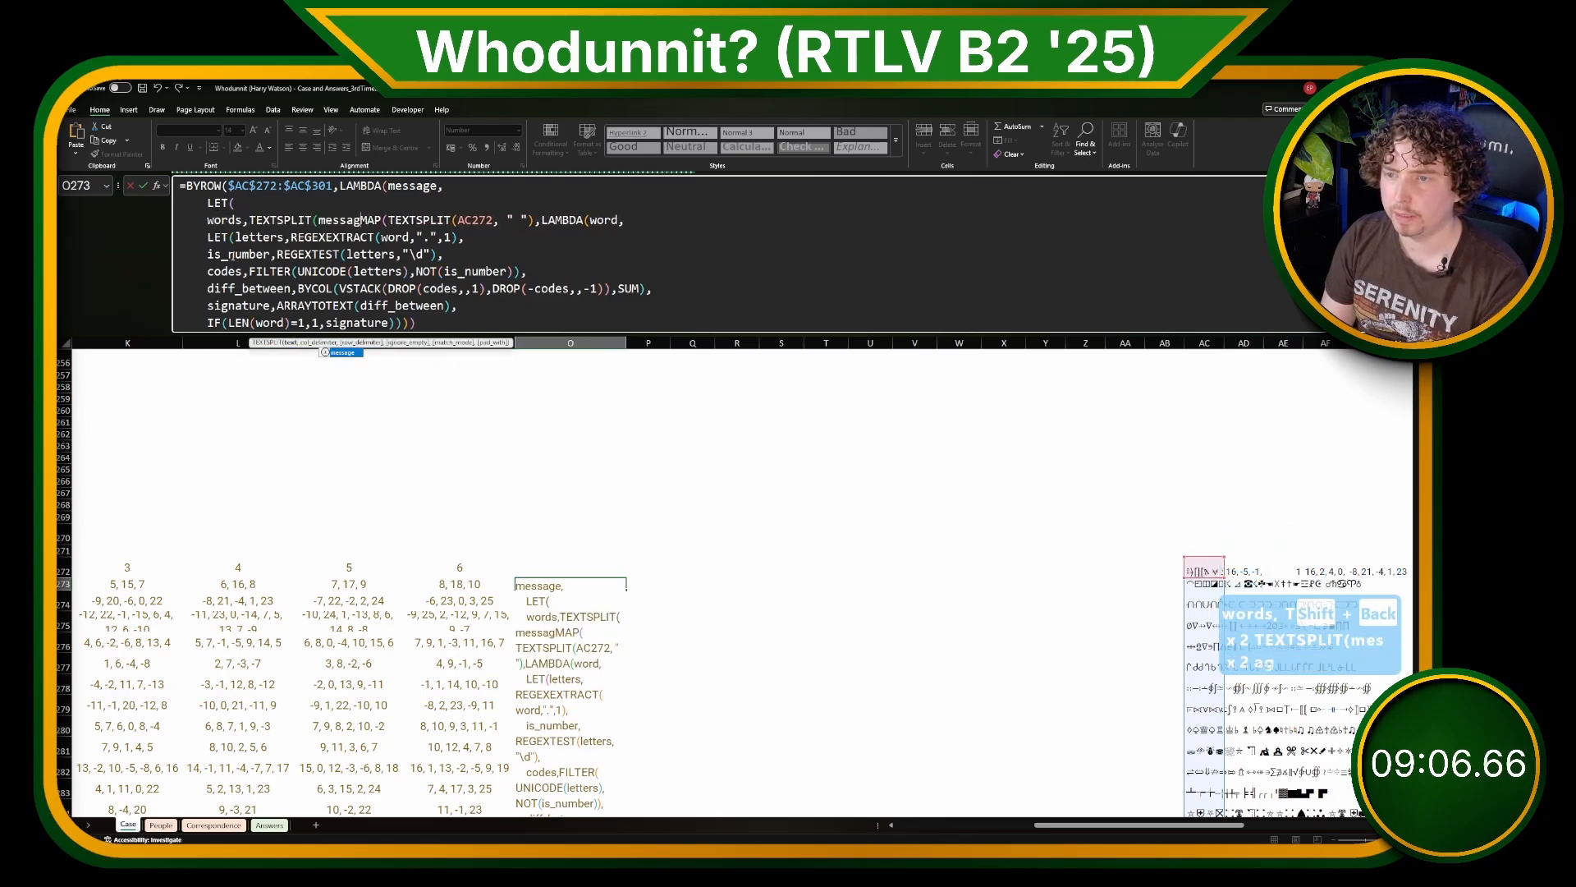
{"action": "type", "text": ")"}
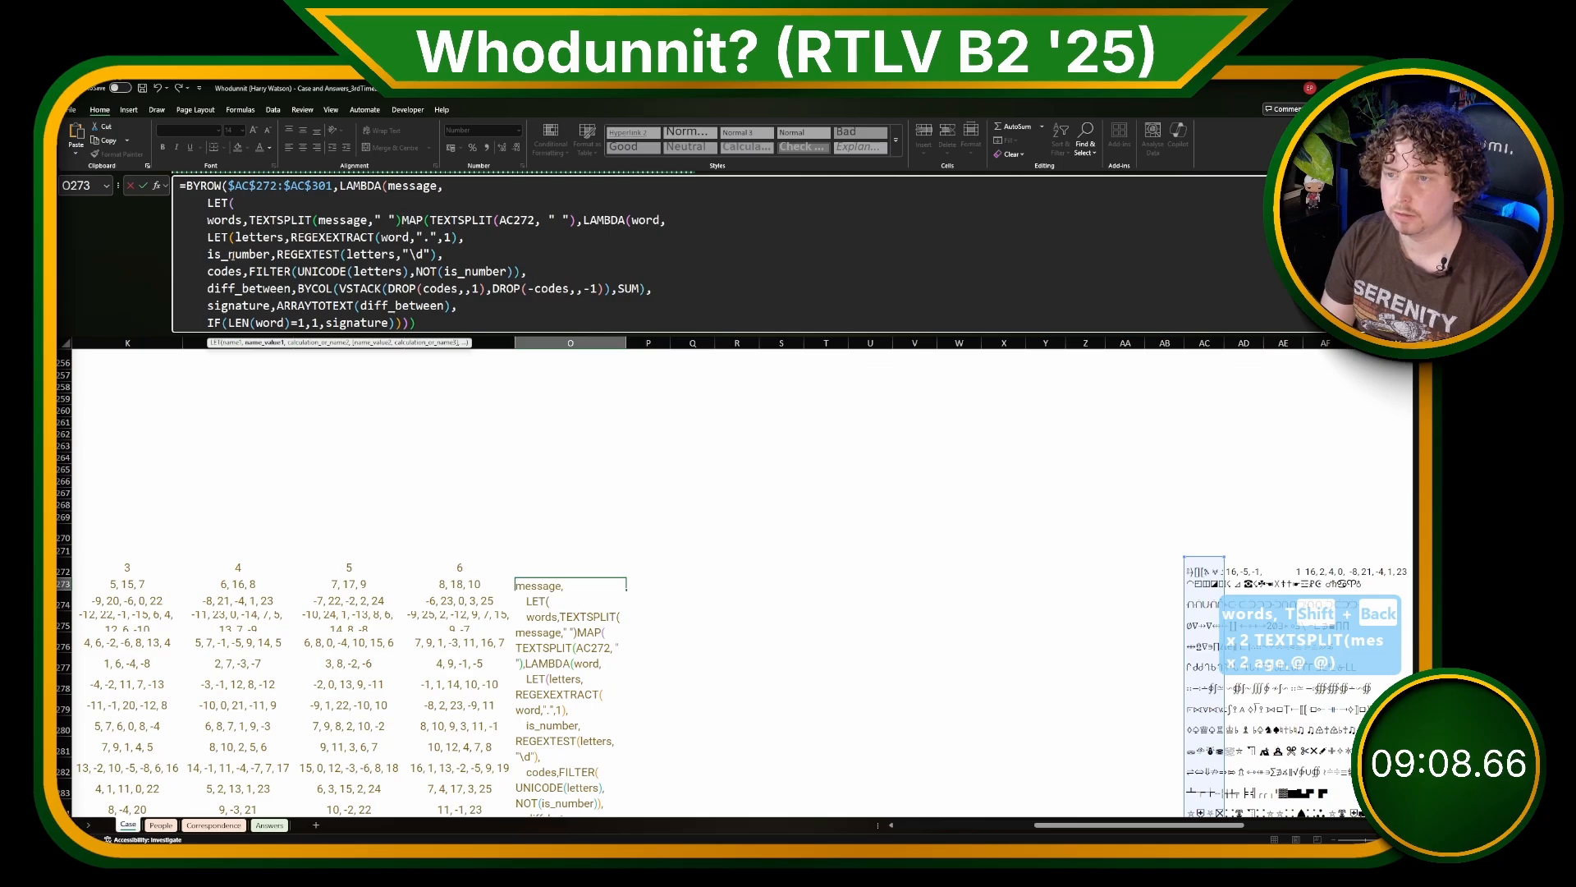
{"action": "type", "text": ",TEXTSPLIT(message,\" \"),"}
{"action": "key", "text": "alt+Return"}
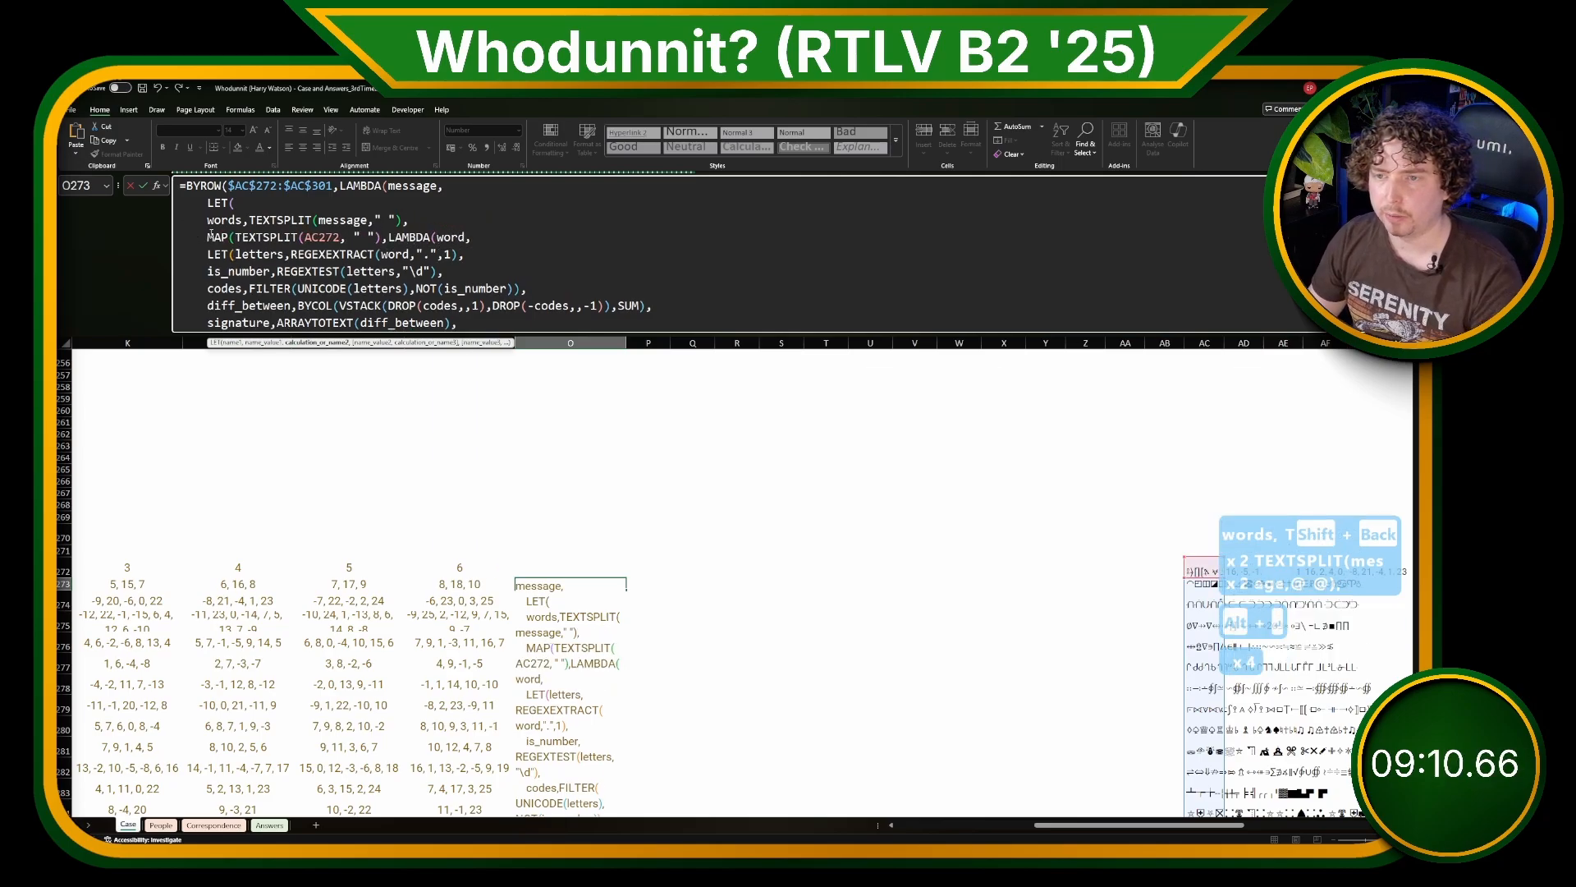
Step: Replace MAP's TEXTSPLIT(AC272, " ") argument with map and name the MAP result word_sigs
{"action": "left_click_drag", "start_coordinate": [236, 238], "coordinate": [382, 240]}
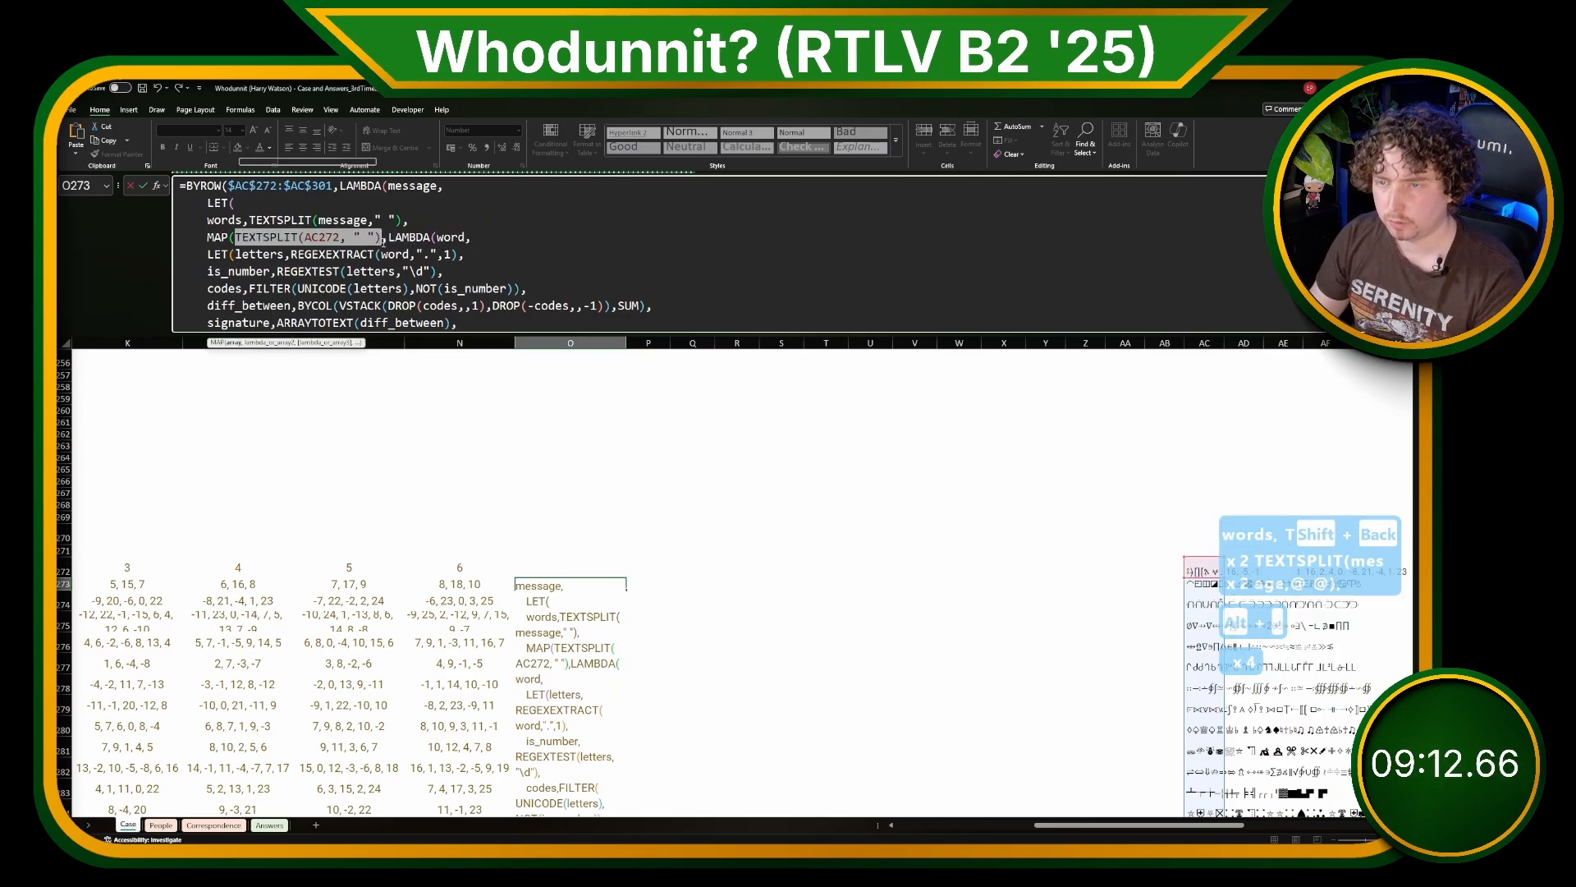
{"action": "type", "text": "map"}
{"action": "left_click", "coordinate": [208, 236]}
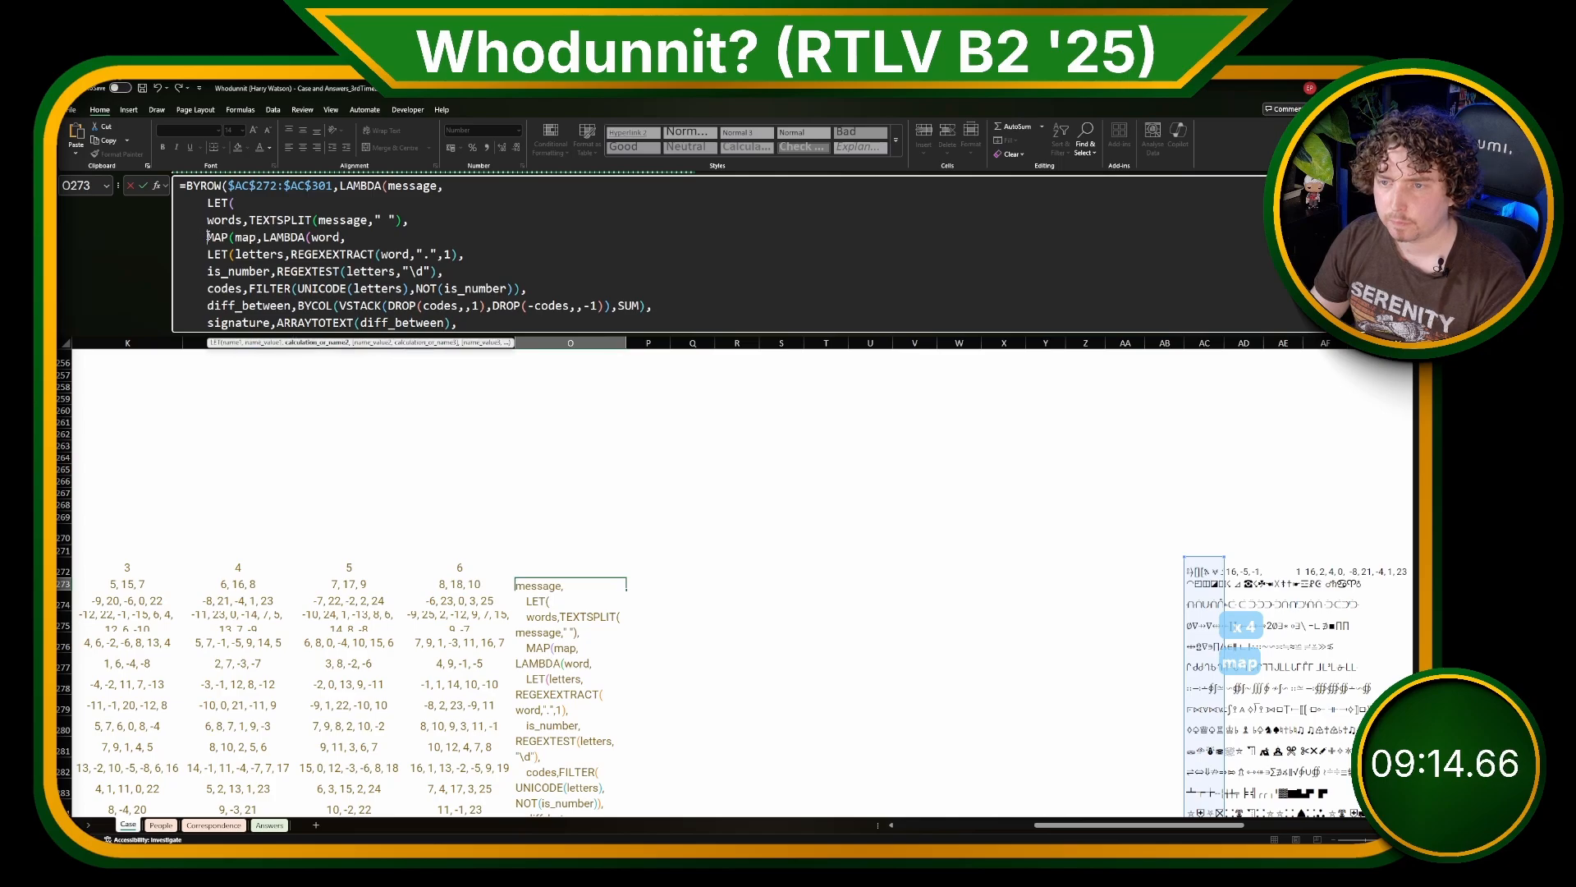
{"action": "type", "text": "word_sigs,"}
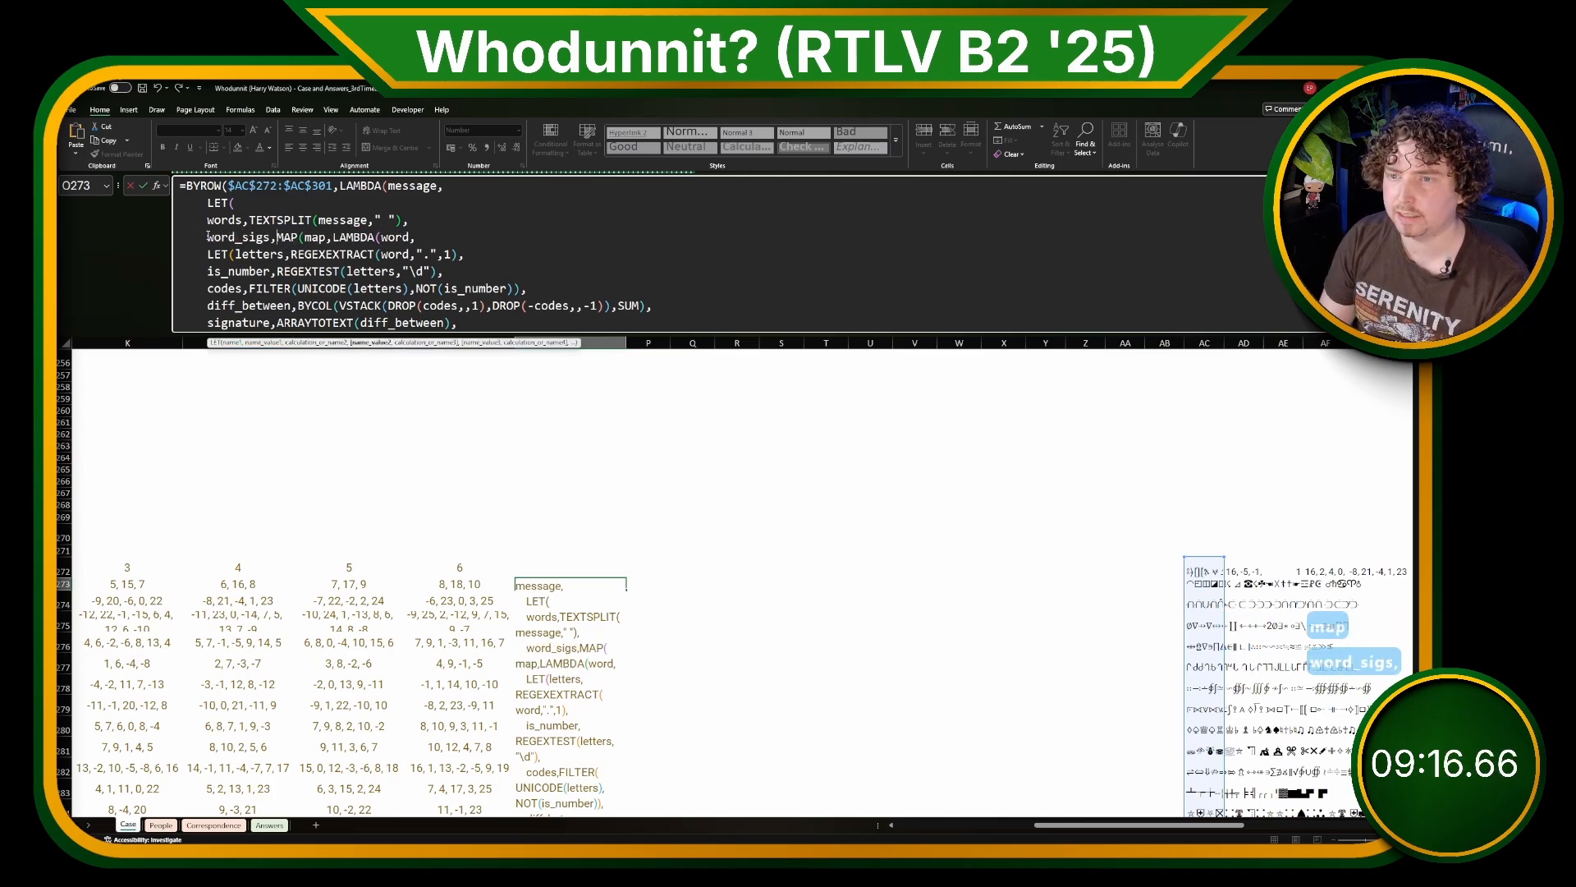
Step: End the word_sigs definition with a comma and begin the LET's final result with ISNUMBER(XMATCH( on a new line
{"action": "scroll", "coordinate": [246, 243], "scroll_direction": "down", "scroll_amount": 1}
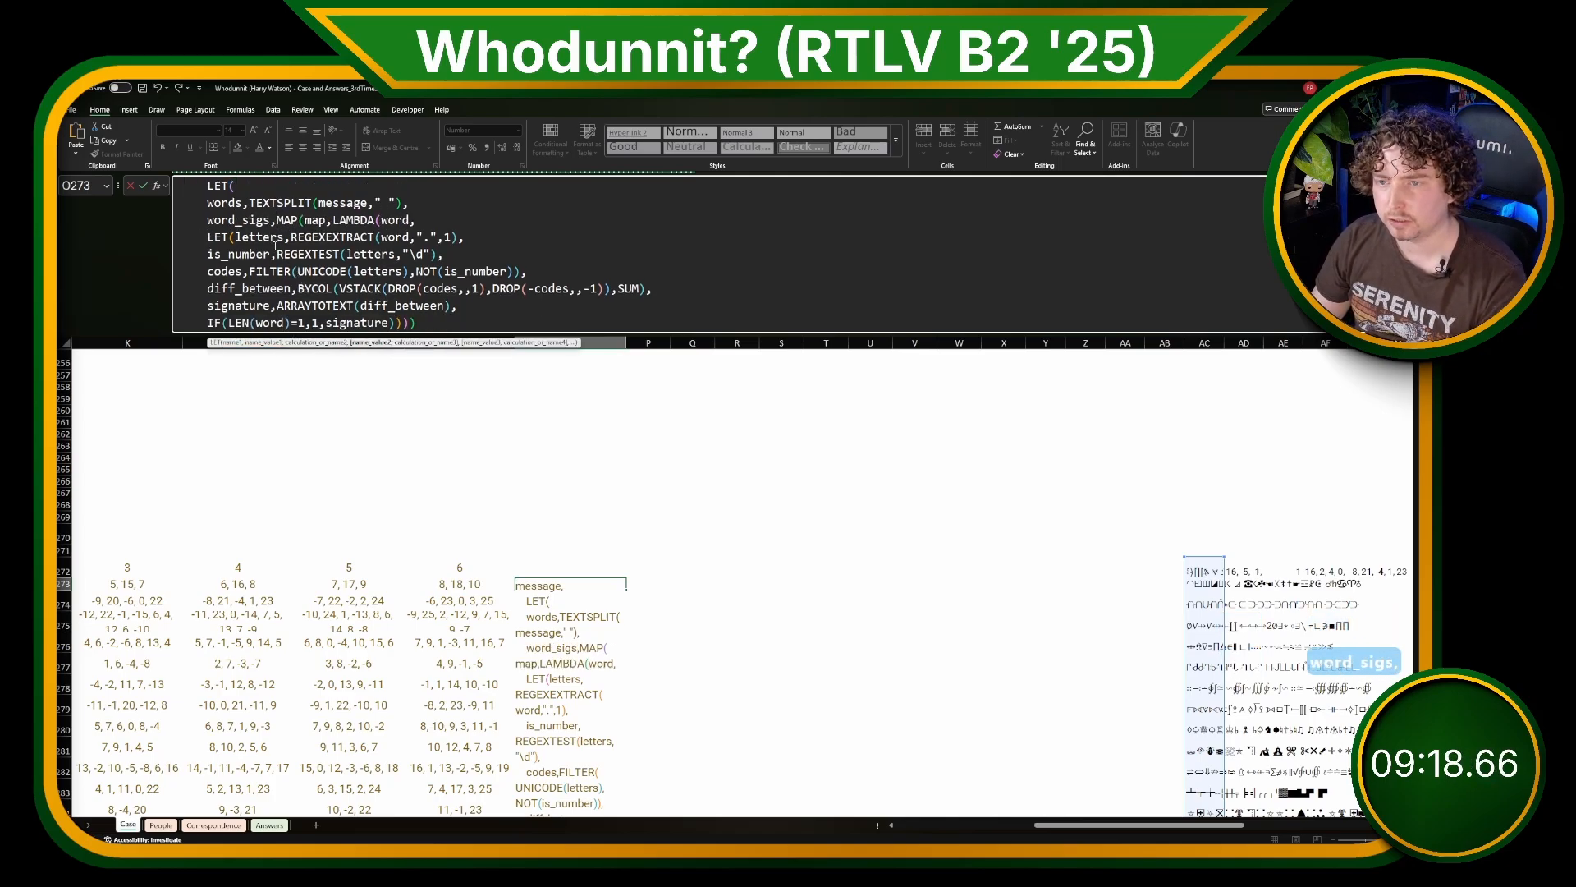
{"action": "left_click", "coordinate": [426, 322]}
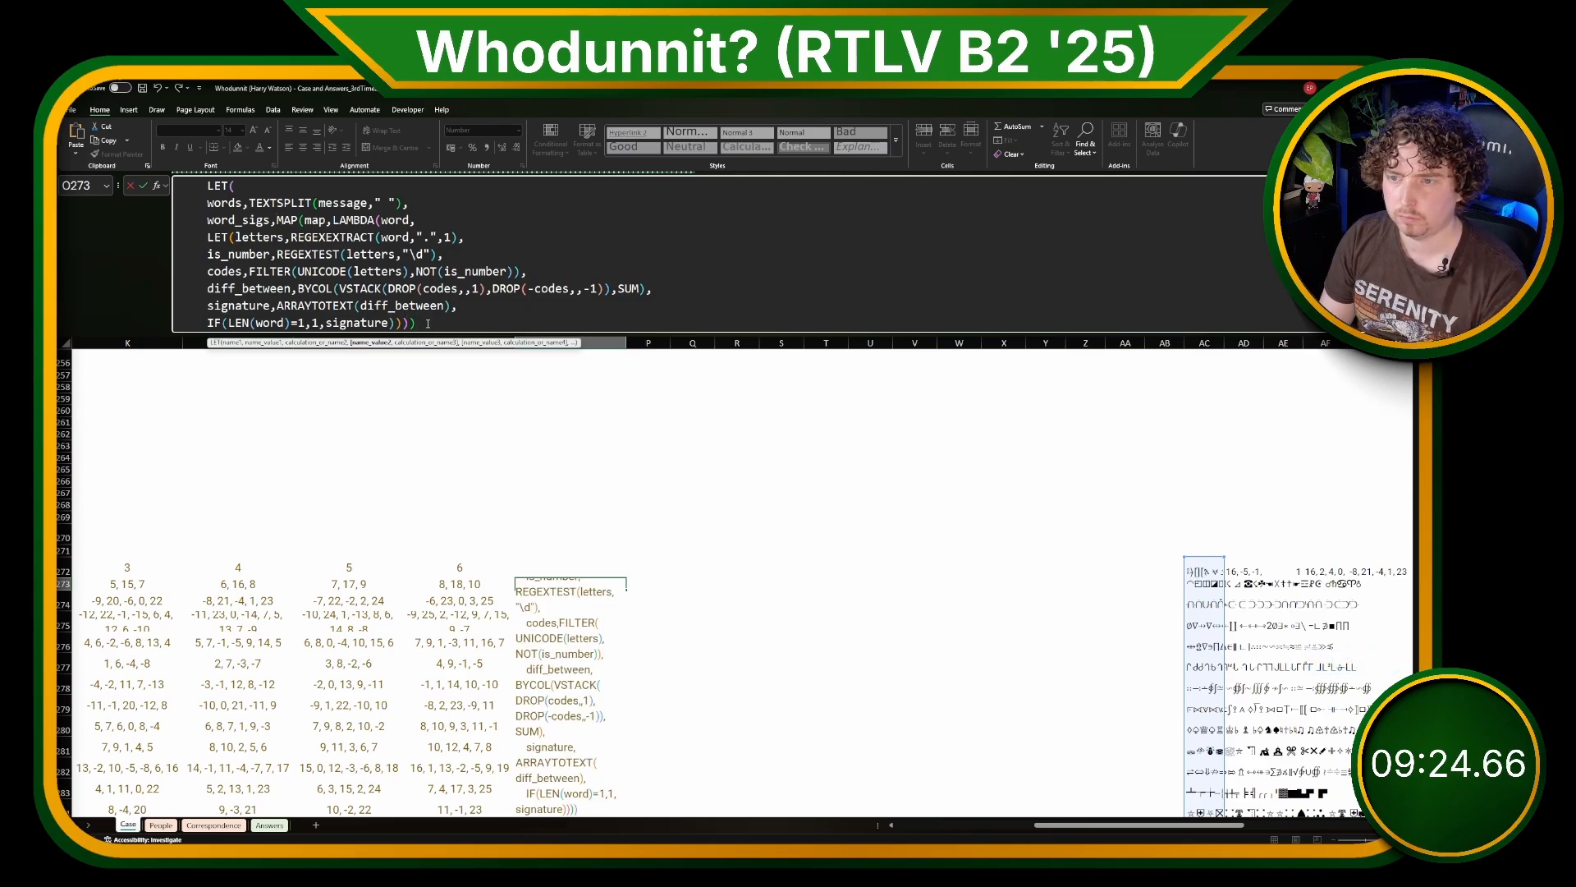
{"action": "type", "text": ","}
{"action": "key", "text": "alt+Return"}
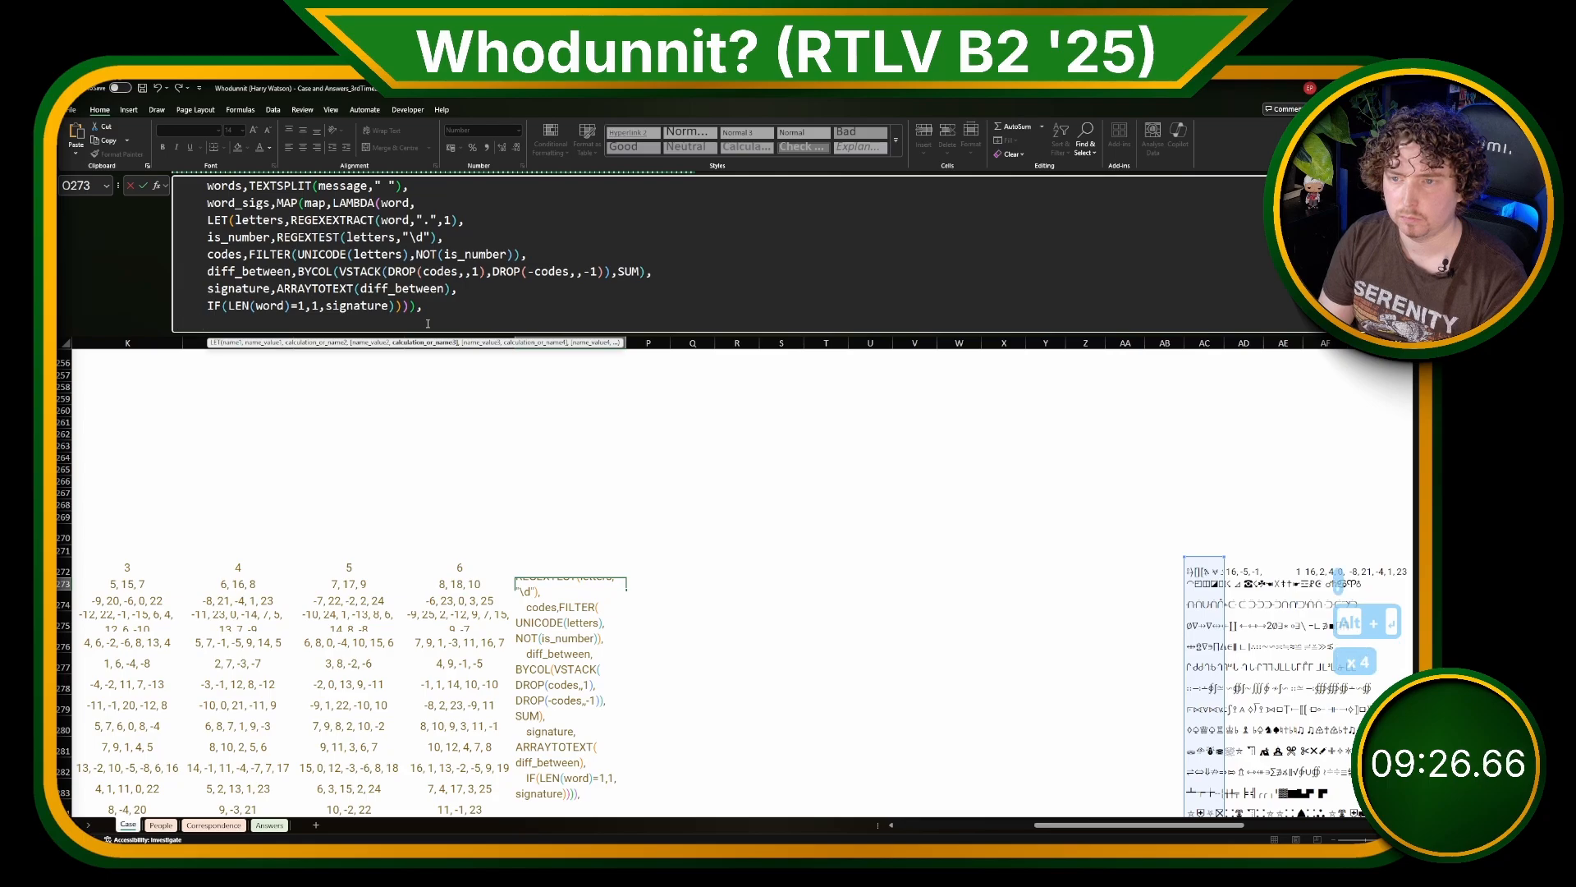
{"action": "key", "text": "BackSpace"}
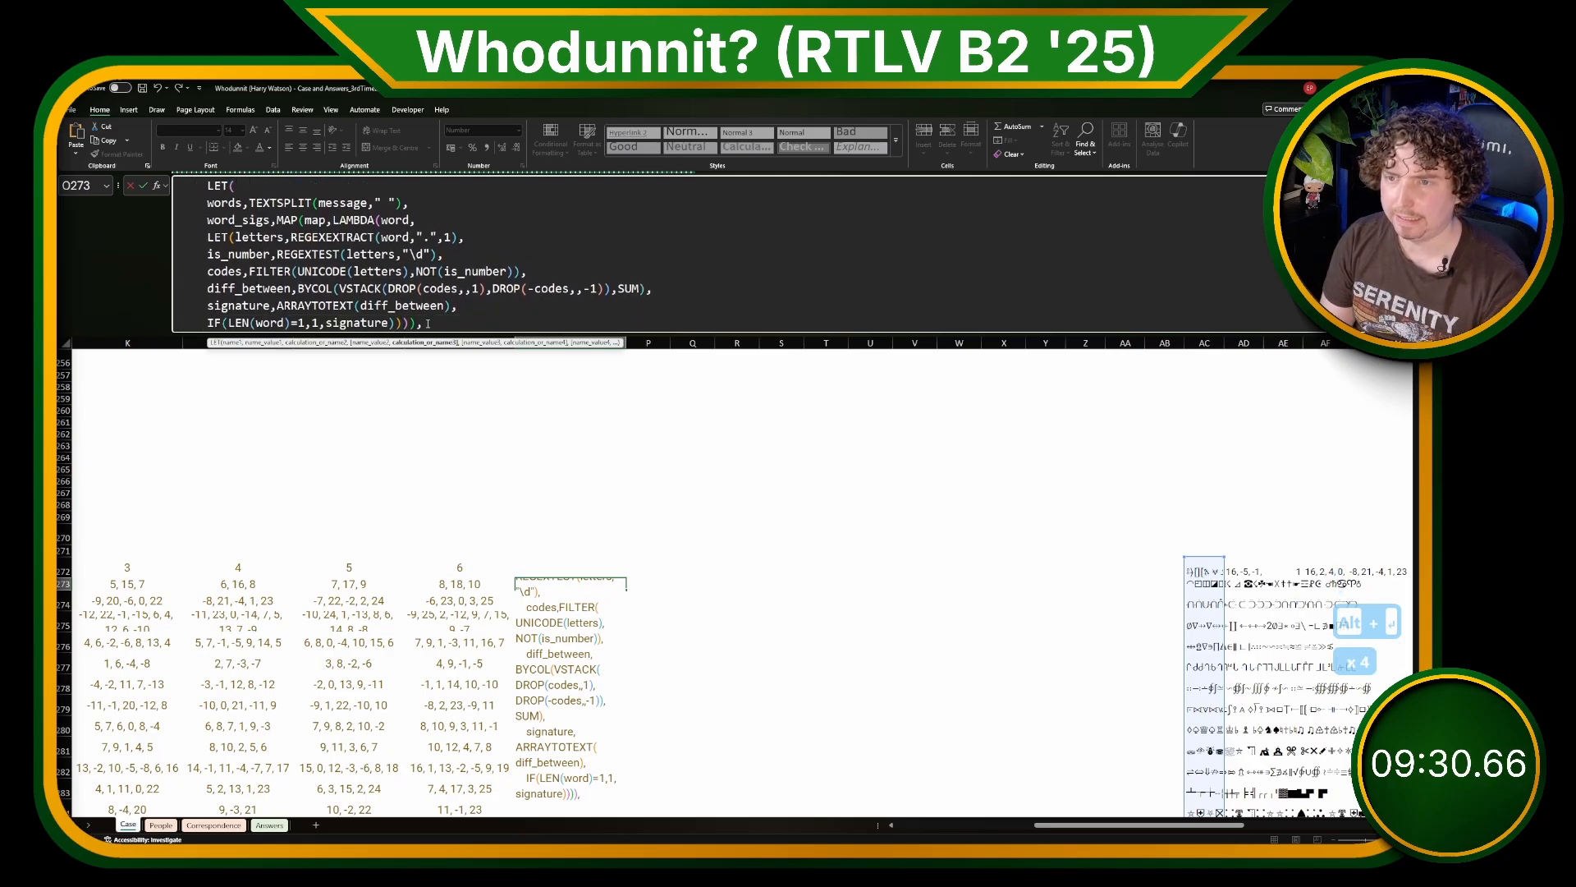
{"action": "key", "text": "alt+Return"}
{"action": "type", "text": "ISNUMBER("}
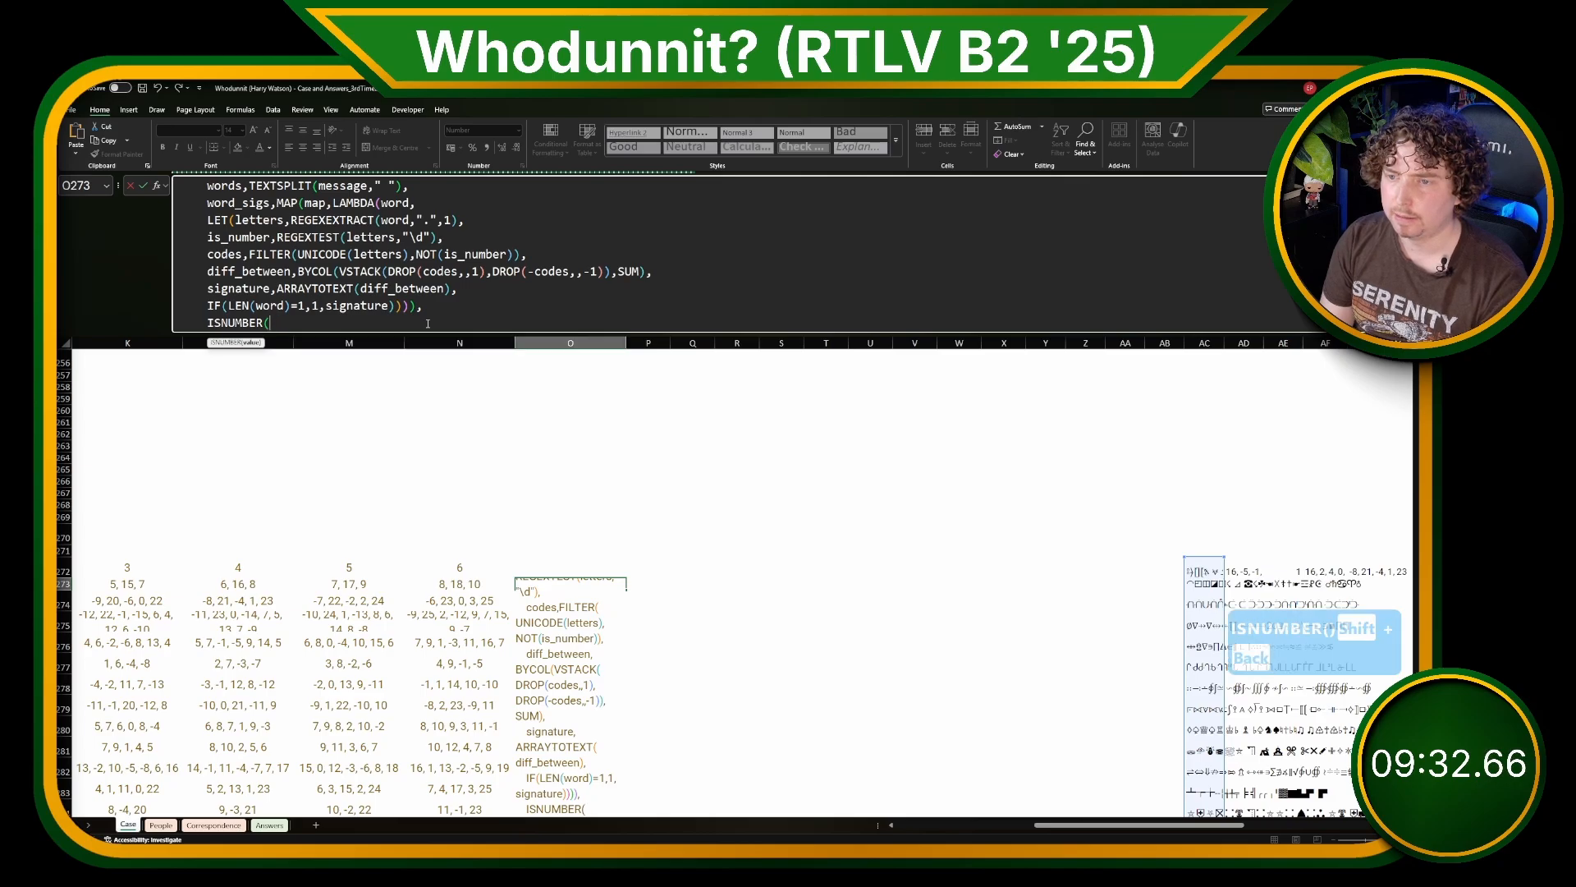
{"action": "type", "text": "XMATCH("}
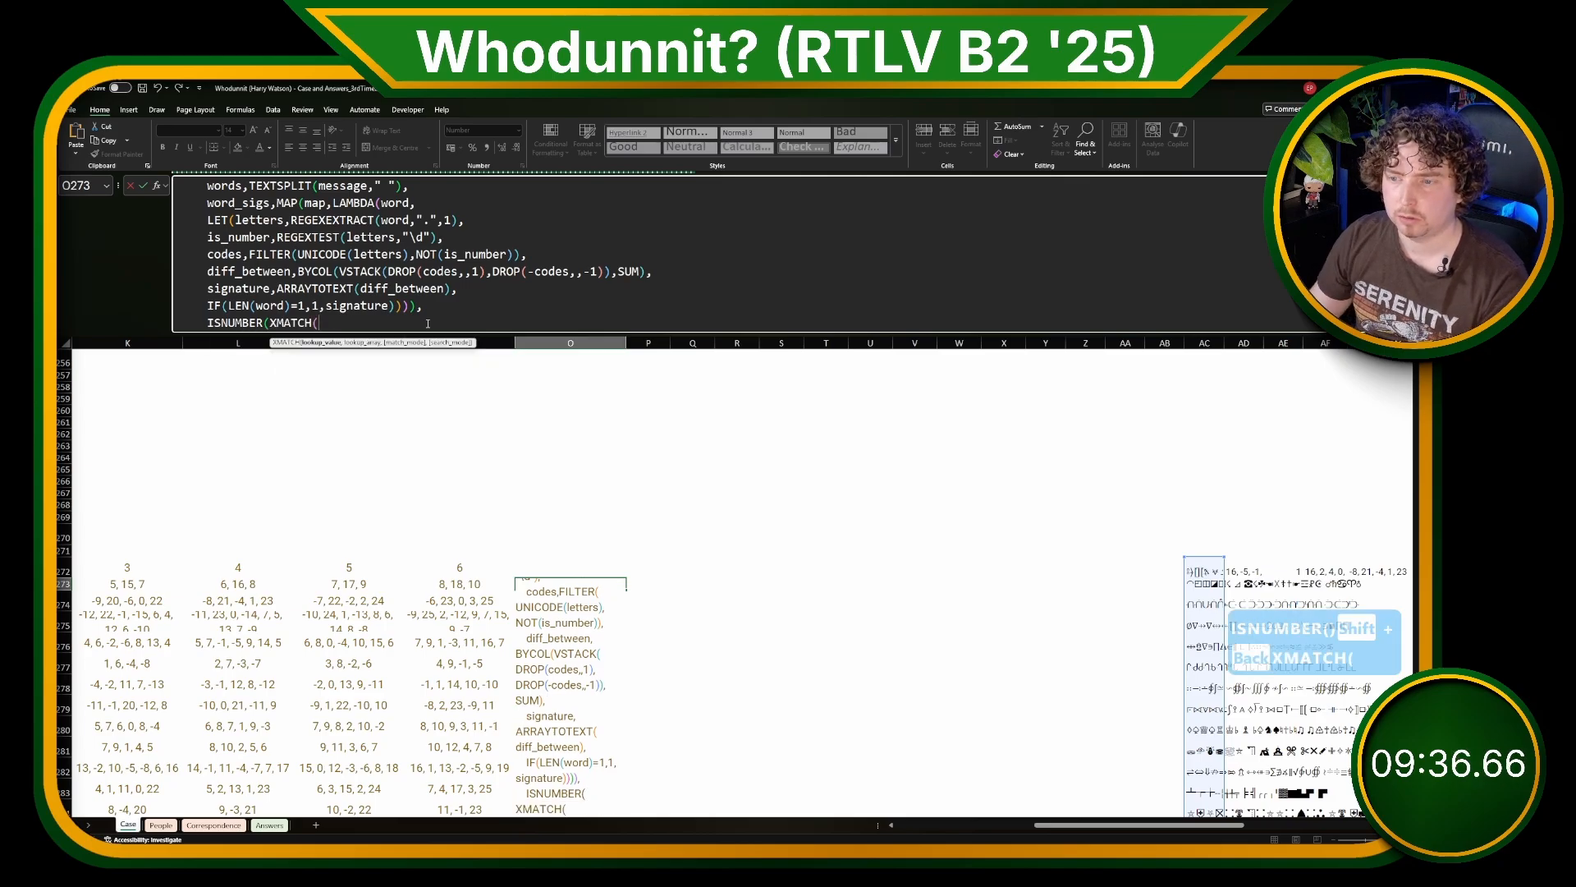
Step: Complete the XMATCH with lookup value H273 and lookup array word_sigs, close all parentheses, and commit the O273 formula
{"action": "scroll", "coordinate": [692, 585], "scroll_direction": "left", "scroll_amount": 5}
{"action": "left_click", "coordinate": [692, 585]}
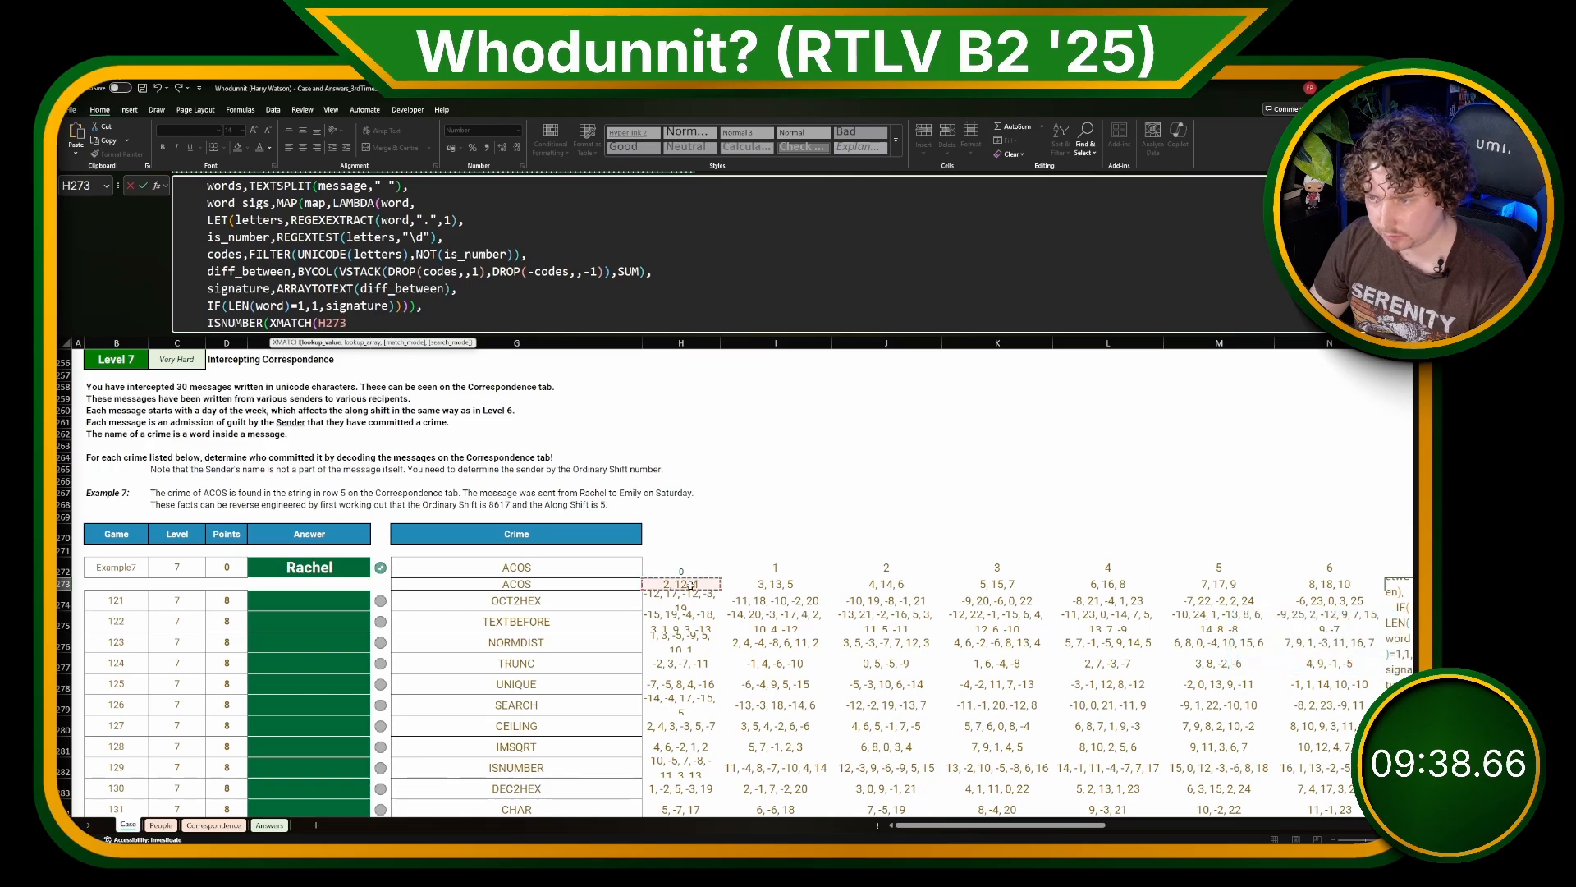
{"action": "type", "text": ","}
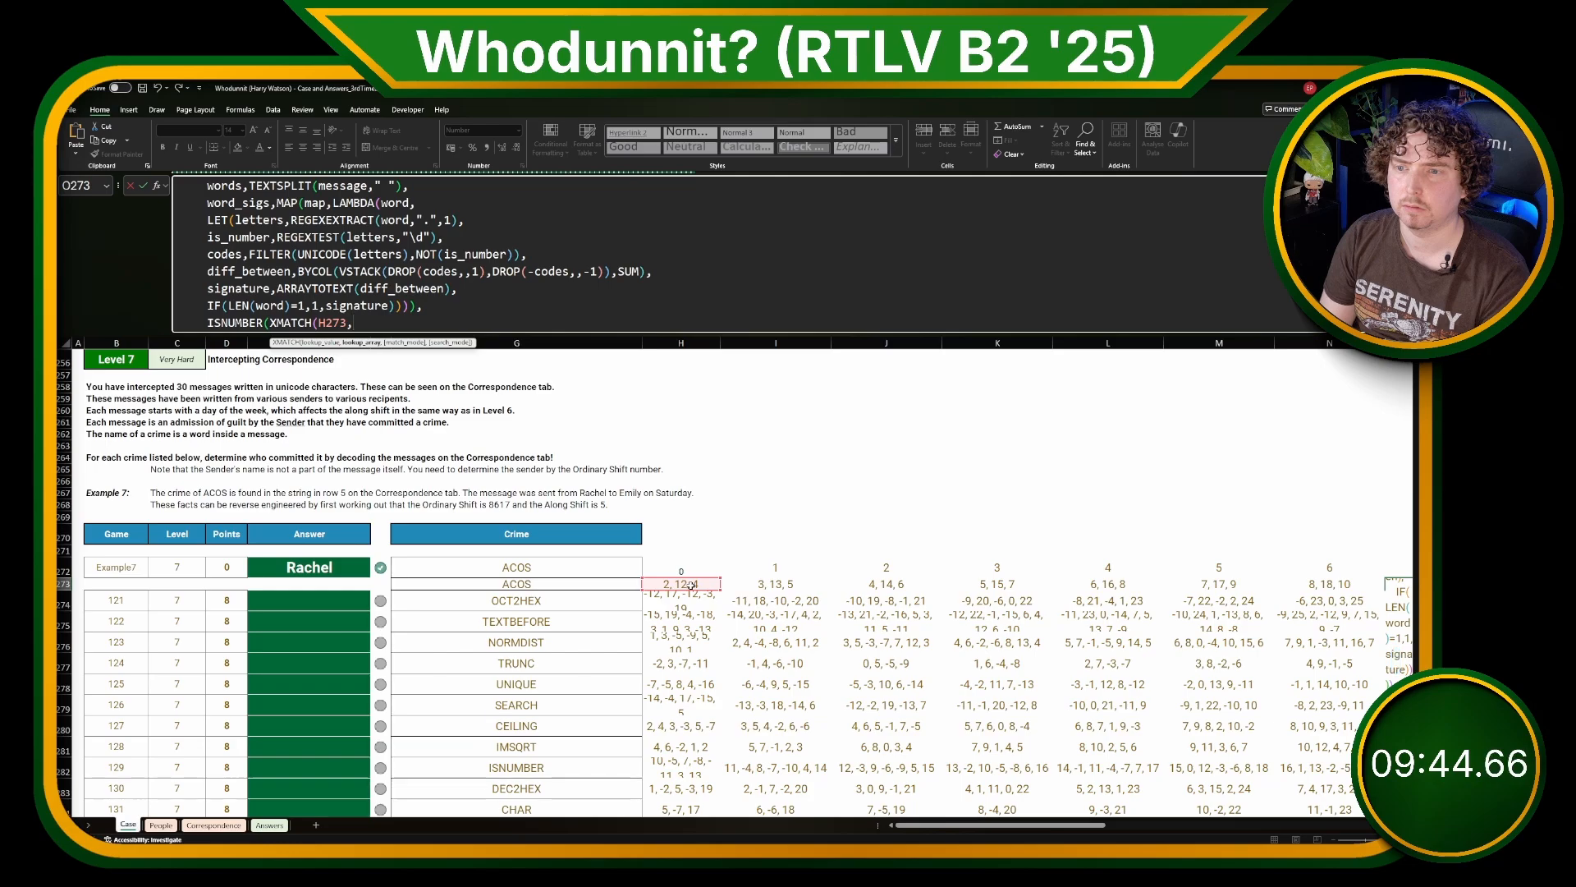
{"action": "type", "text": "wor"}
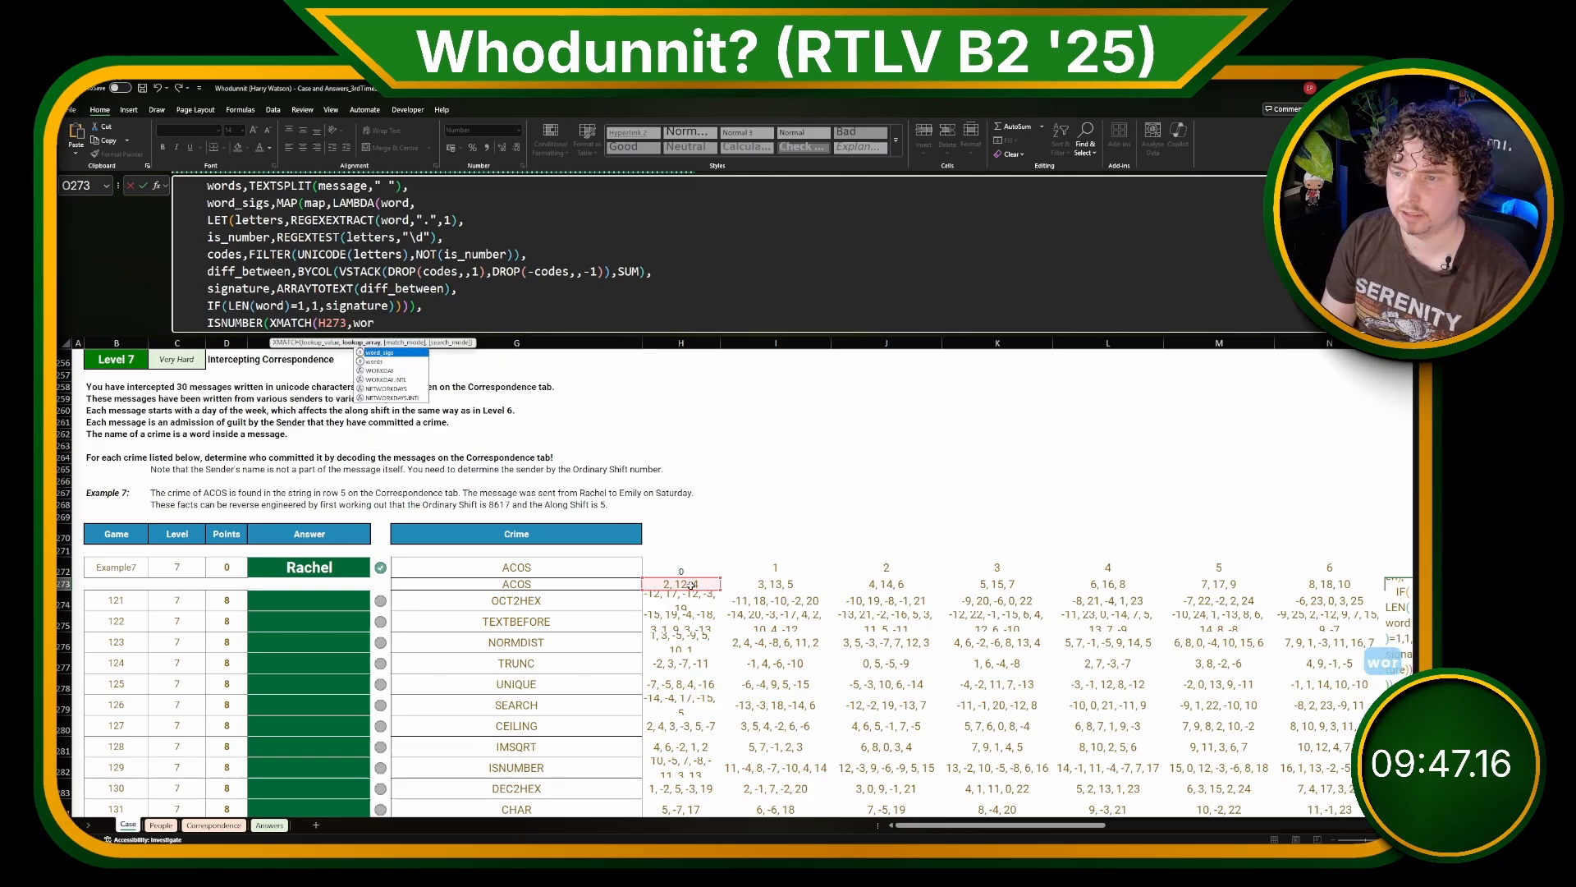
{"action": "key", "text": "Tab"}
{"action": "type", "text": ")))))"}
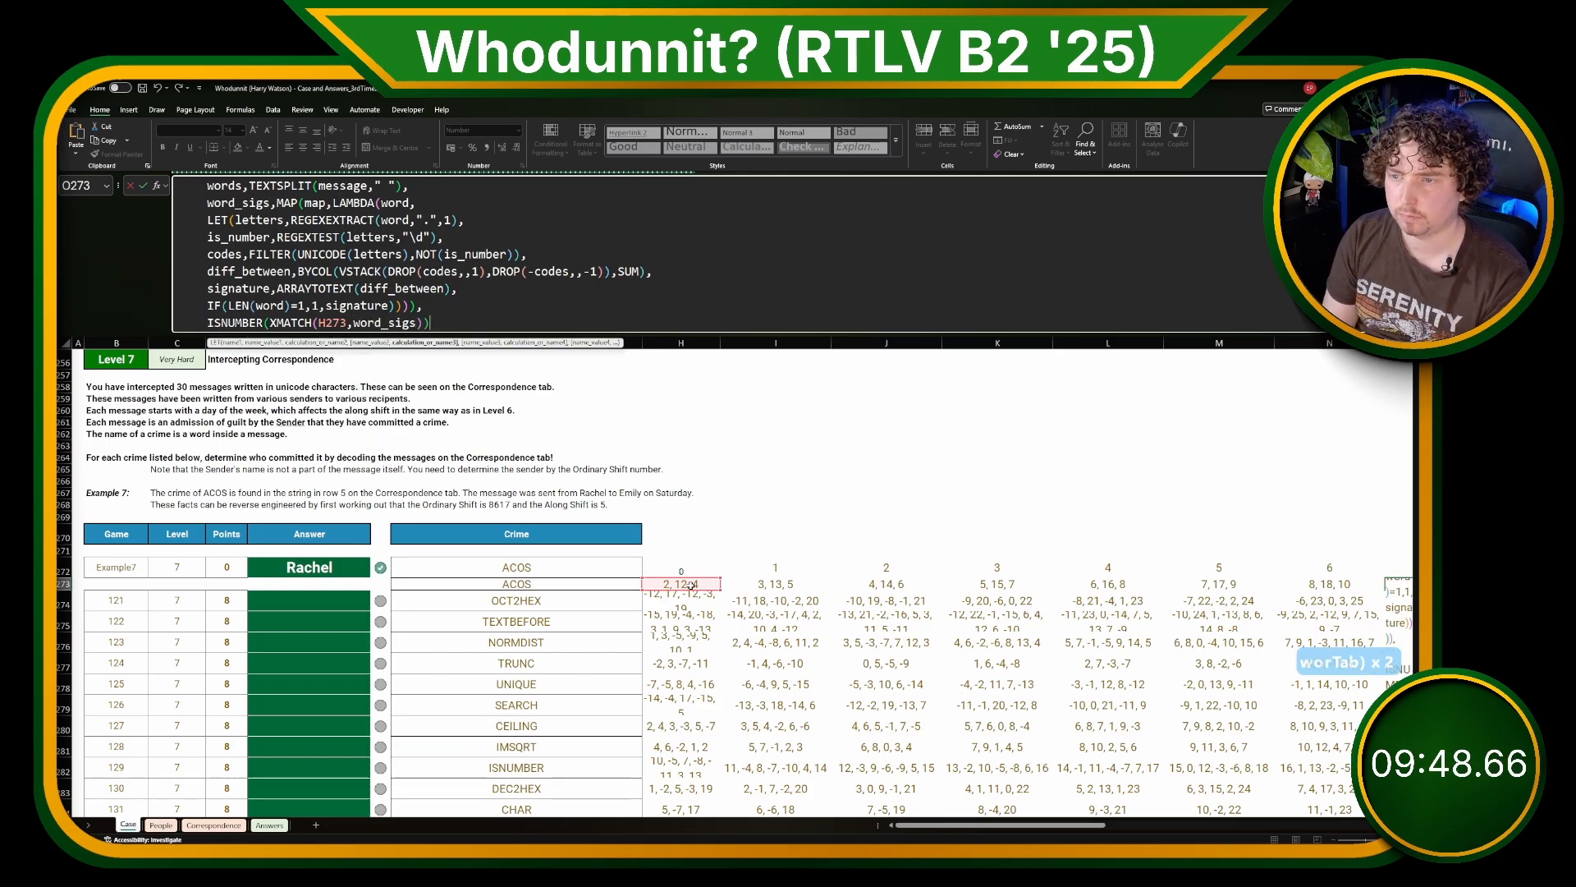
{"action": "key", "text": "Return"}
{"action": "key", "text": "Up"}
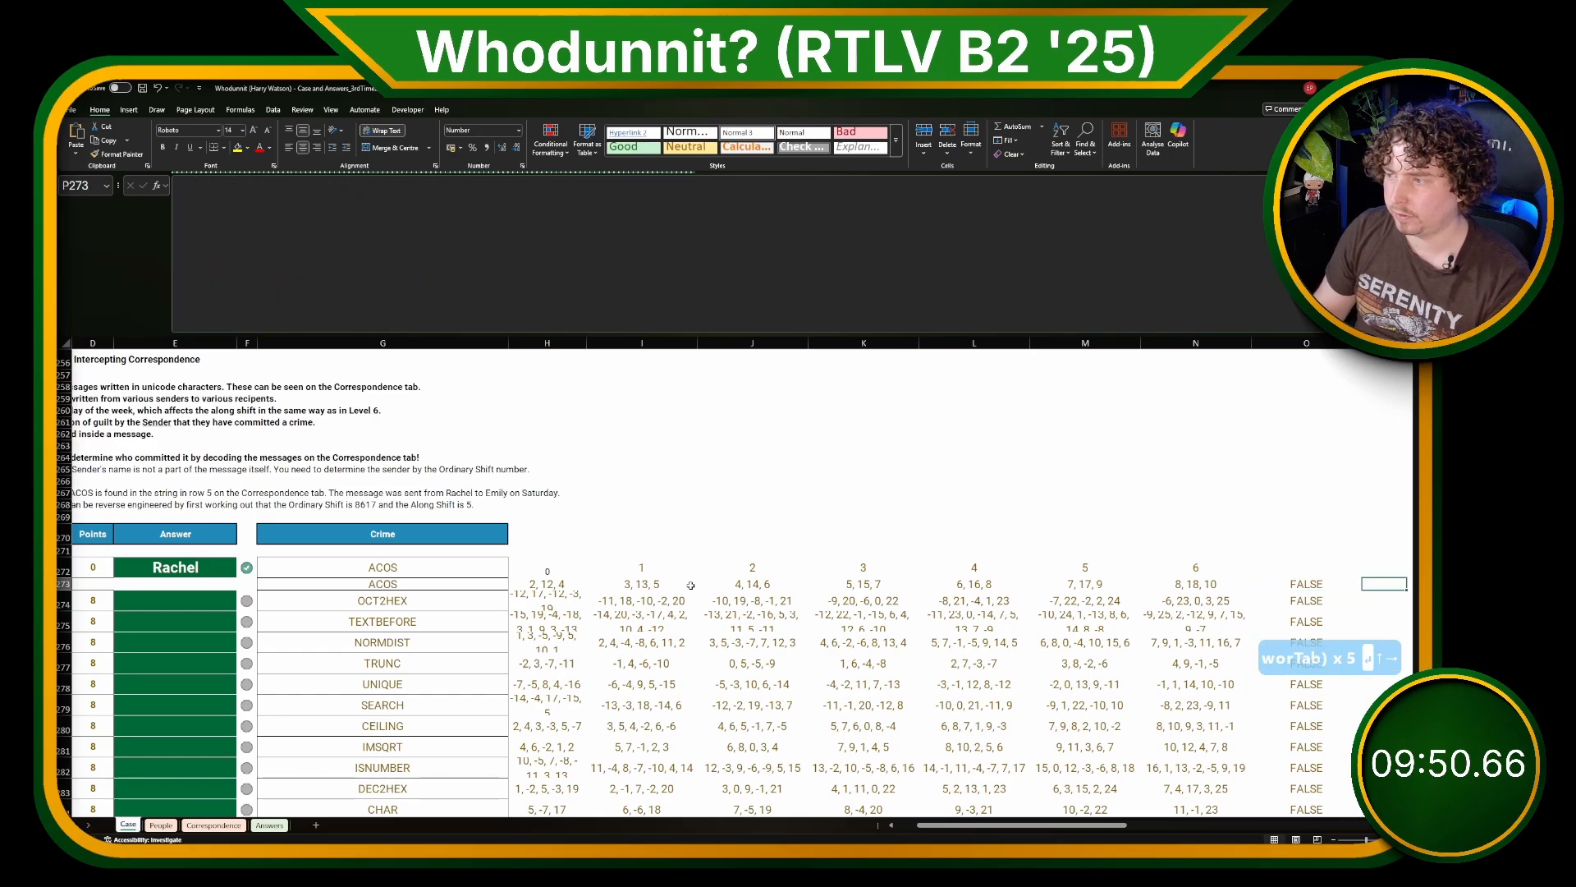
Step: Wrap the BYROW formula in O273 in SUM(-- ), add the closing parenthesis, and commit it
{"action": "key", "text": "Right"}
{"action": "key", "text": "Right"}
{"action": "key", "text": "Right"}
{"action": "key", "text": "Right"}
{"action": "key", "text": "Right"}
{"action": "key", "text": "Right"}
{"action": "key", "text": "Right"}
{"action": "key", "text": "Right"}
{"action": "key", "text": "Right"}
{"action": "key", "text": "Right"}
{"action": "key", "text": "Right"}
{"action": "key", "text": "Right"}
{"action": "key", "text": "Left"}
{"action": "key", "text": "Left"}
{"action": "key", "text": "Left"}
{"action": "key", "text": "Left"}
{"action": "key", "text": "Left"}
{"action": "key", "text": "Left"}
{"action": "key", "text": "Left"}
{"action": "key", "text": "Left"}
{"action": "key", "text": "Left"}
{"action": "key", "text": "Left"}
{"action": "key", "text": "Left"}
{"action": "key", "text": "Left"}
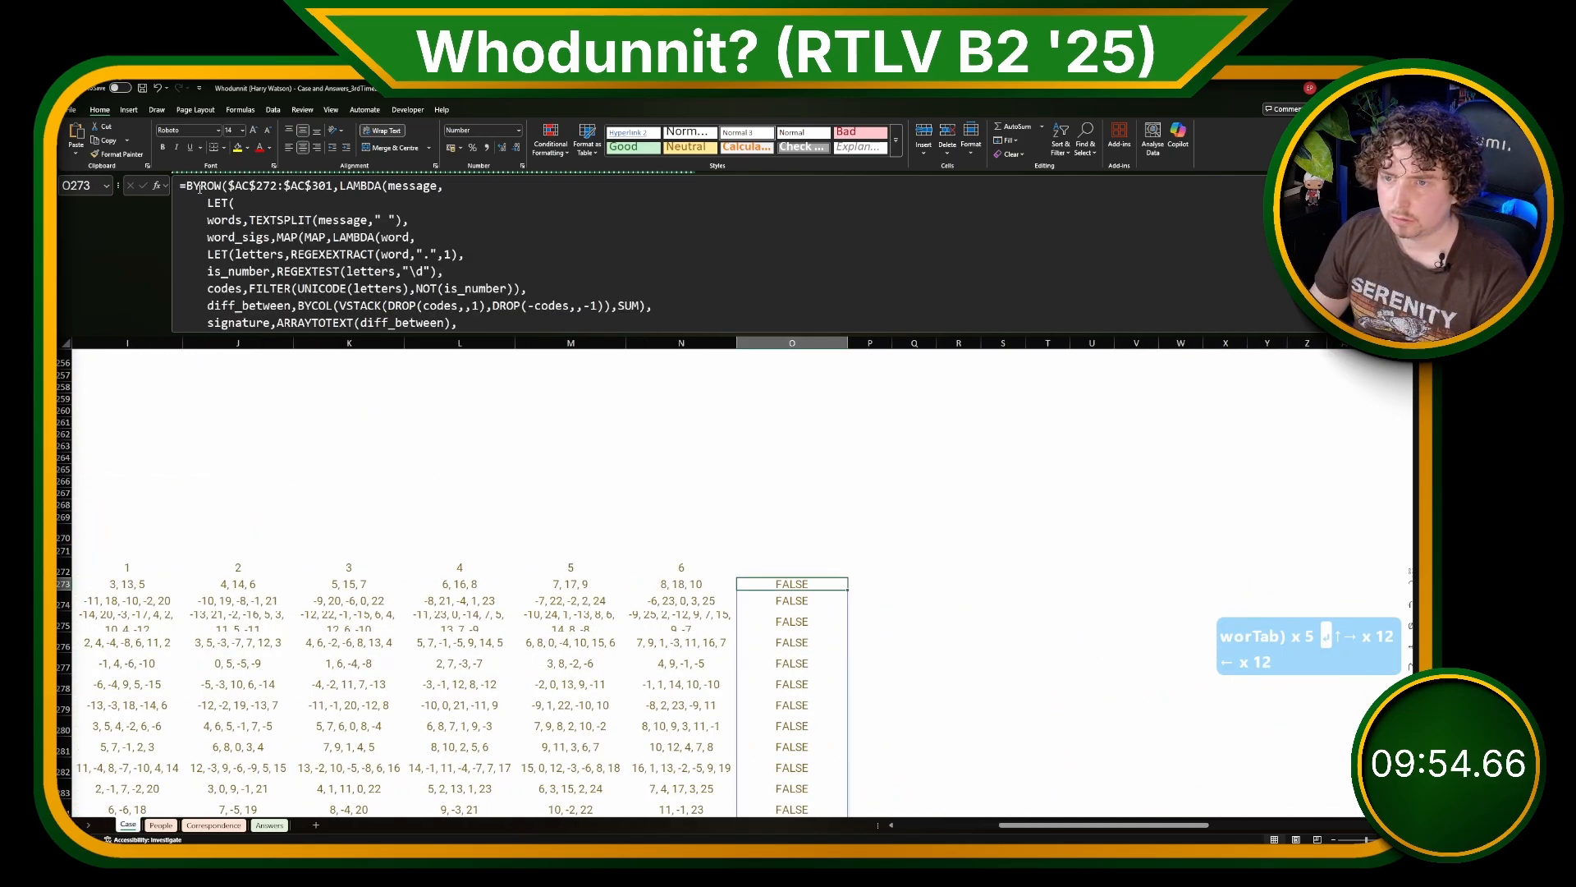
{"action": "left_click", "coordinate": [178, 188]}
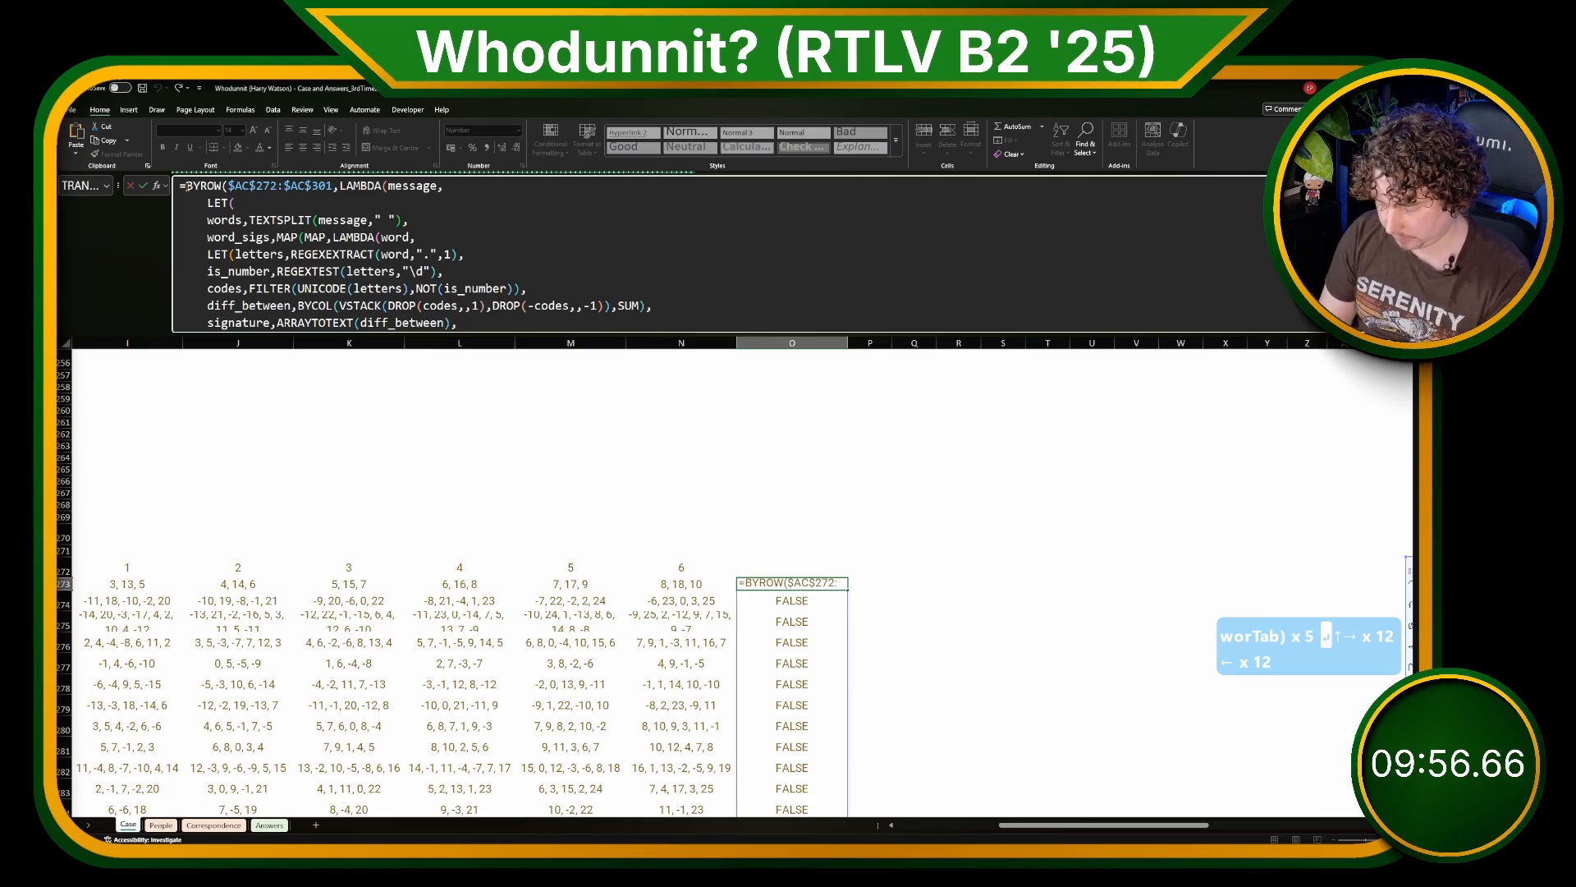
{"action": "type", "text": "SUM(--"}
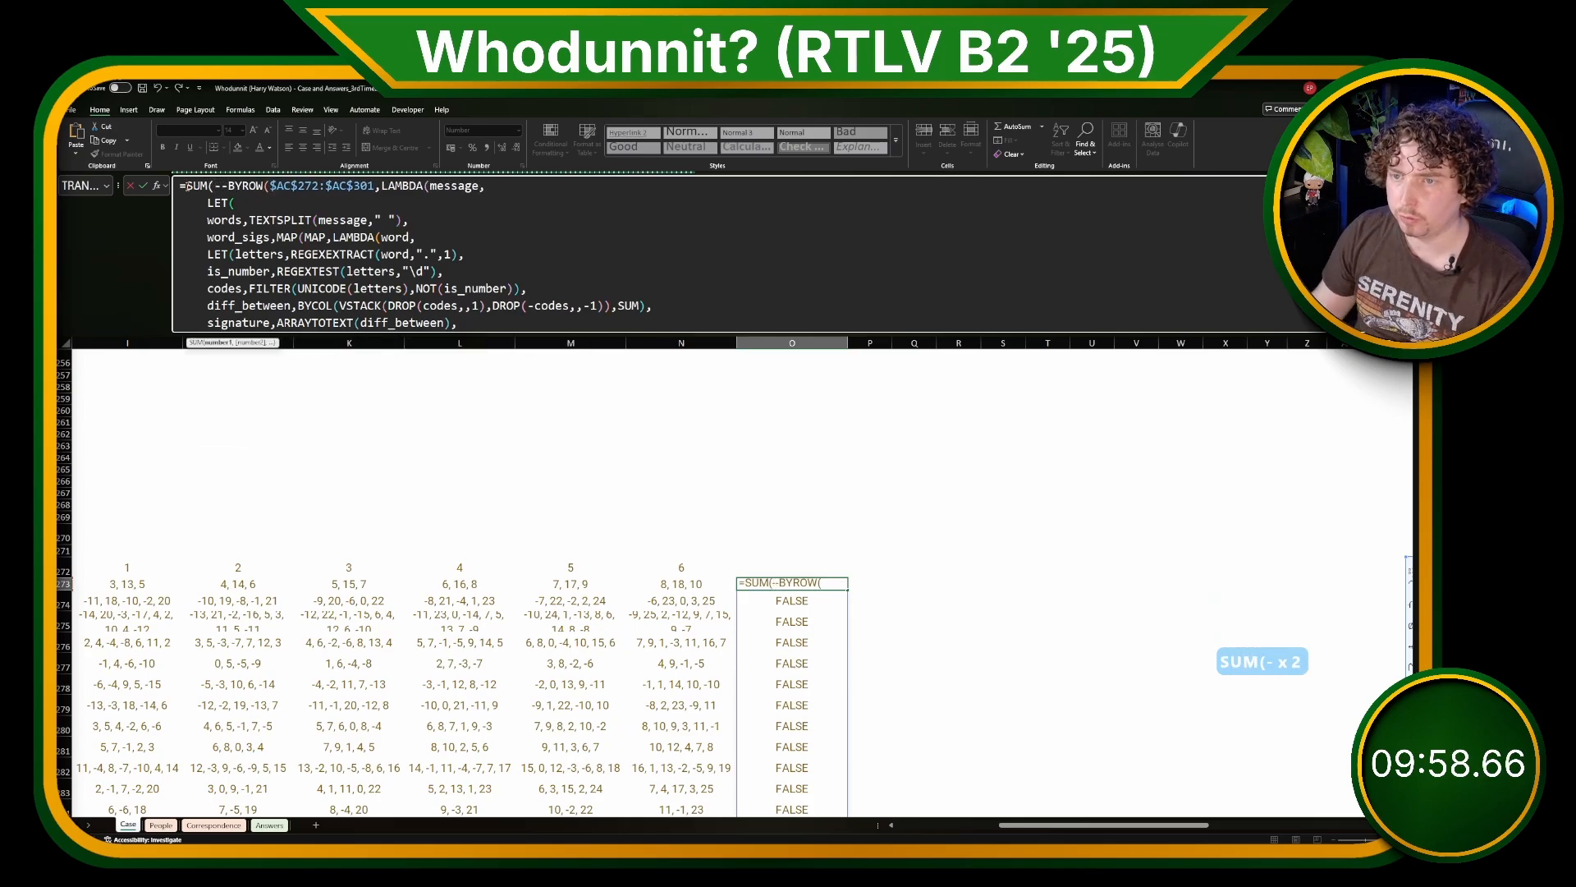
{"action": "scroll", "coordinate": [188, 187], "scroll_direction": "down", "scroll_amount": 1}
{"action": "left_click", "coordinate": [485, 321]}
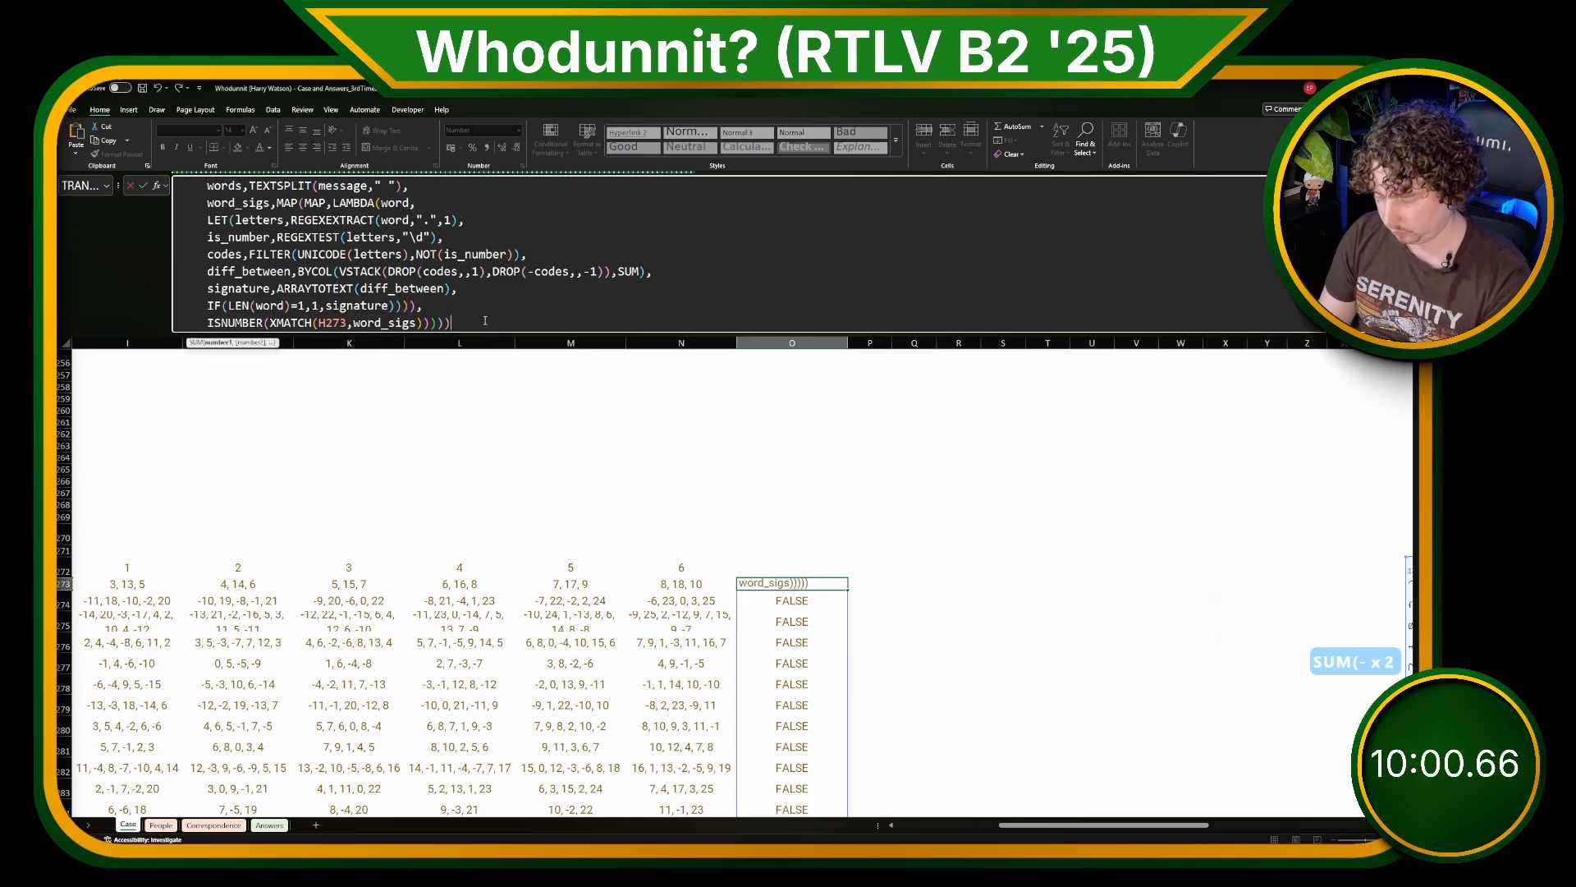
{"action": "type", "text": ")"}
{"action": "key", "text": "Return"}
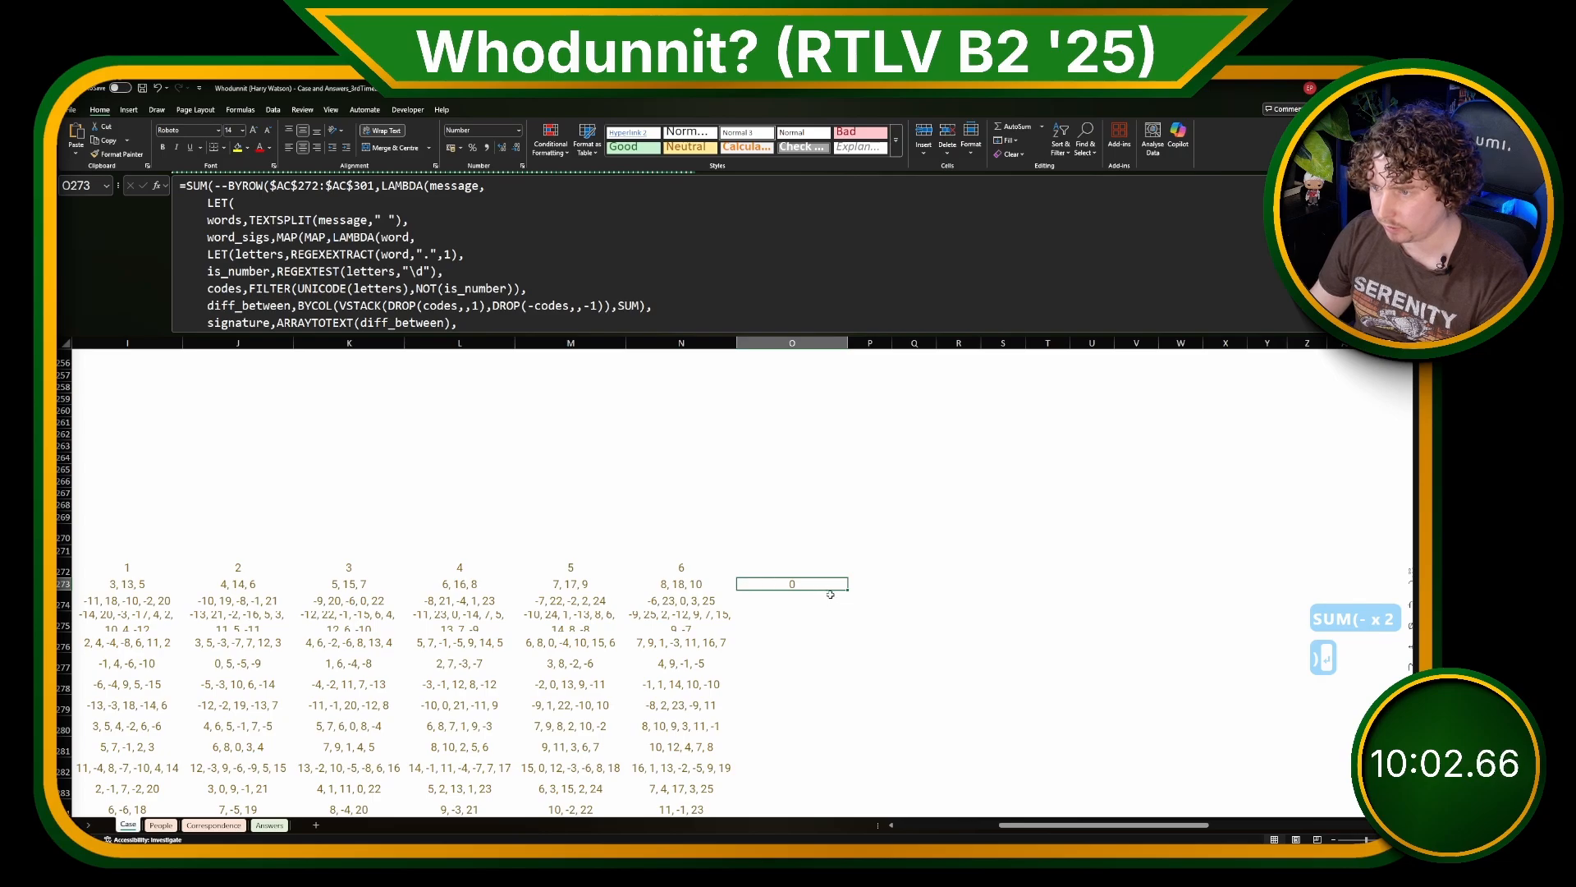
Step: Fill the O273 formula across to U273 and review its signature definitions and final XMATCH line
{"action": "left_click_drag", "start_coordinate": [848, 590], "coordinate": [1097, 591]}
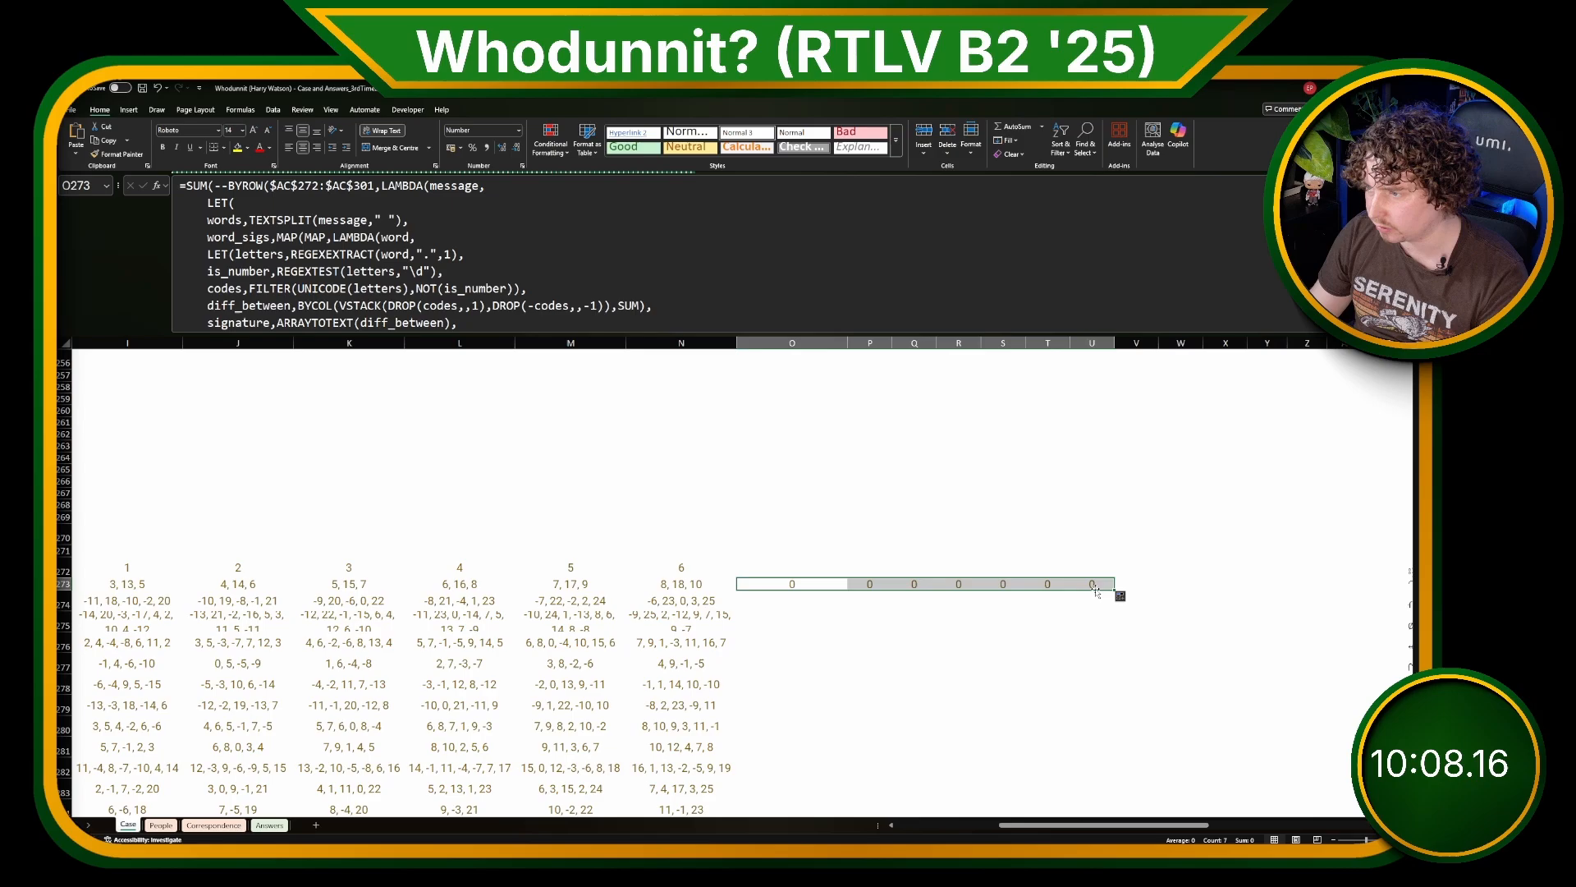
{"action": "left_click", "coordinate": [1031, 585]}
{"action": "left_click", "coordinate": [784, 587]}
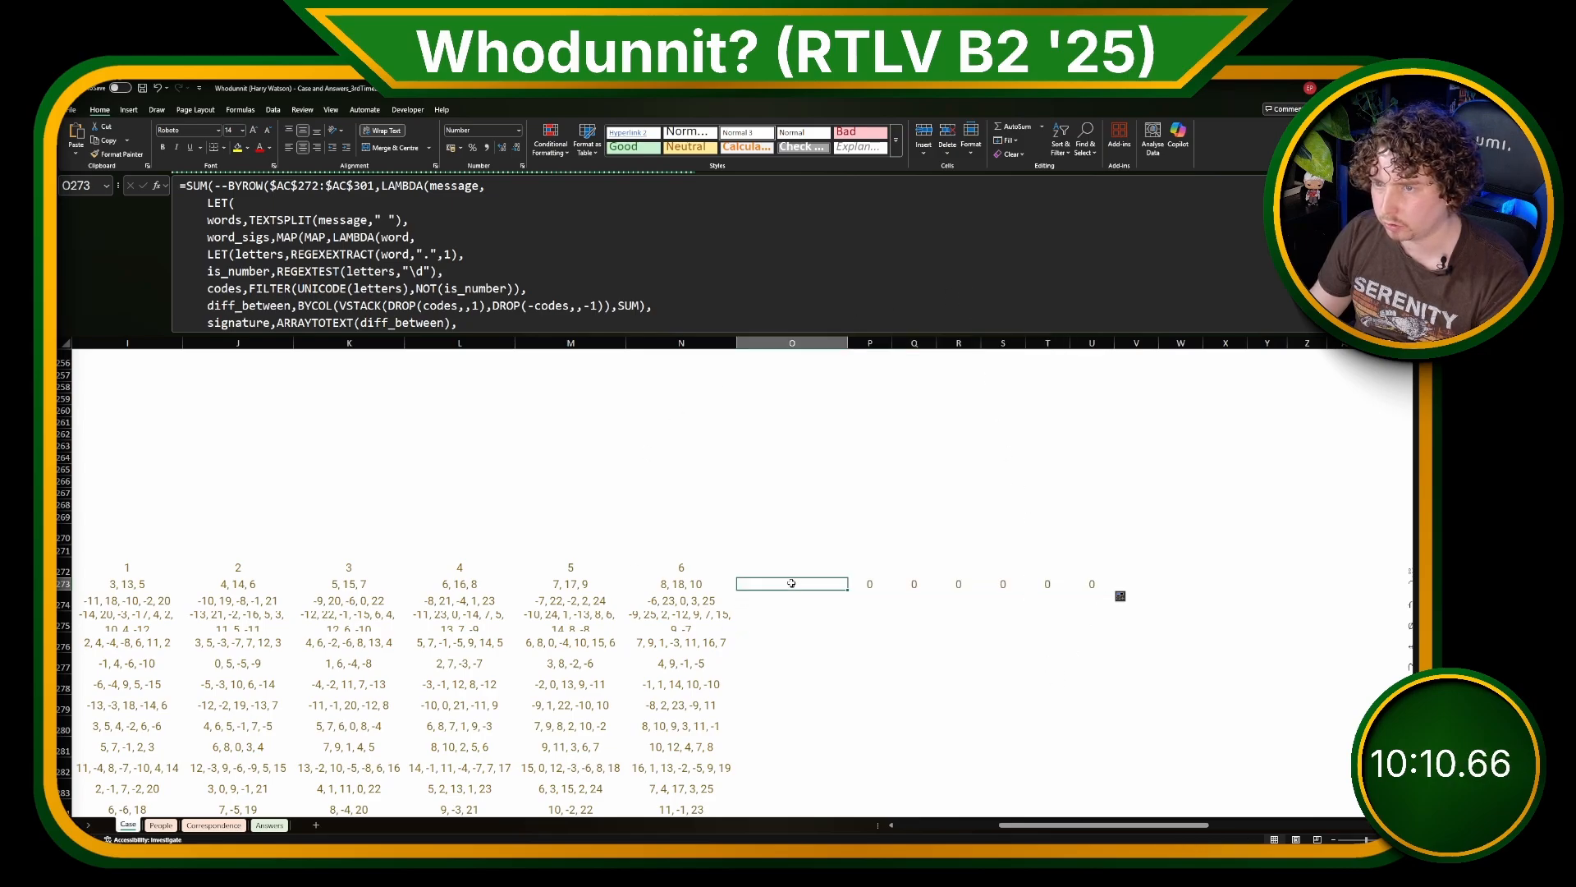
{"action": "left_click", "coordinate": [638, 284]}
{"action": "scroll", "coordinate": [637, 284], "scroll_direction": "down", "scroll_amount": 1}
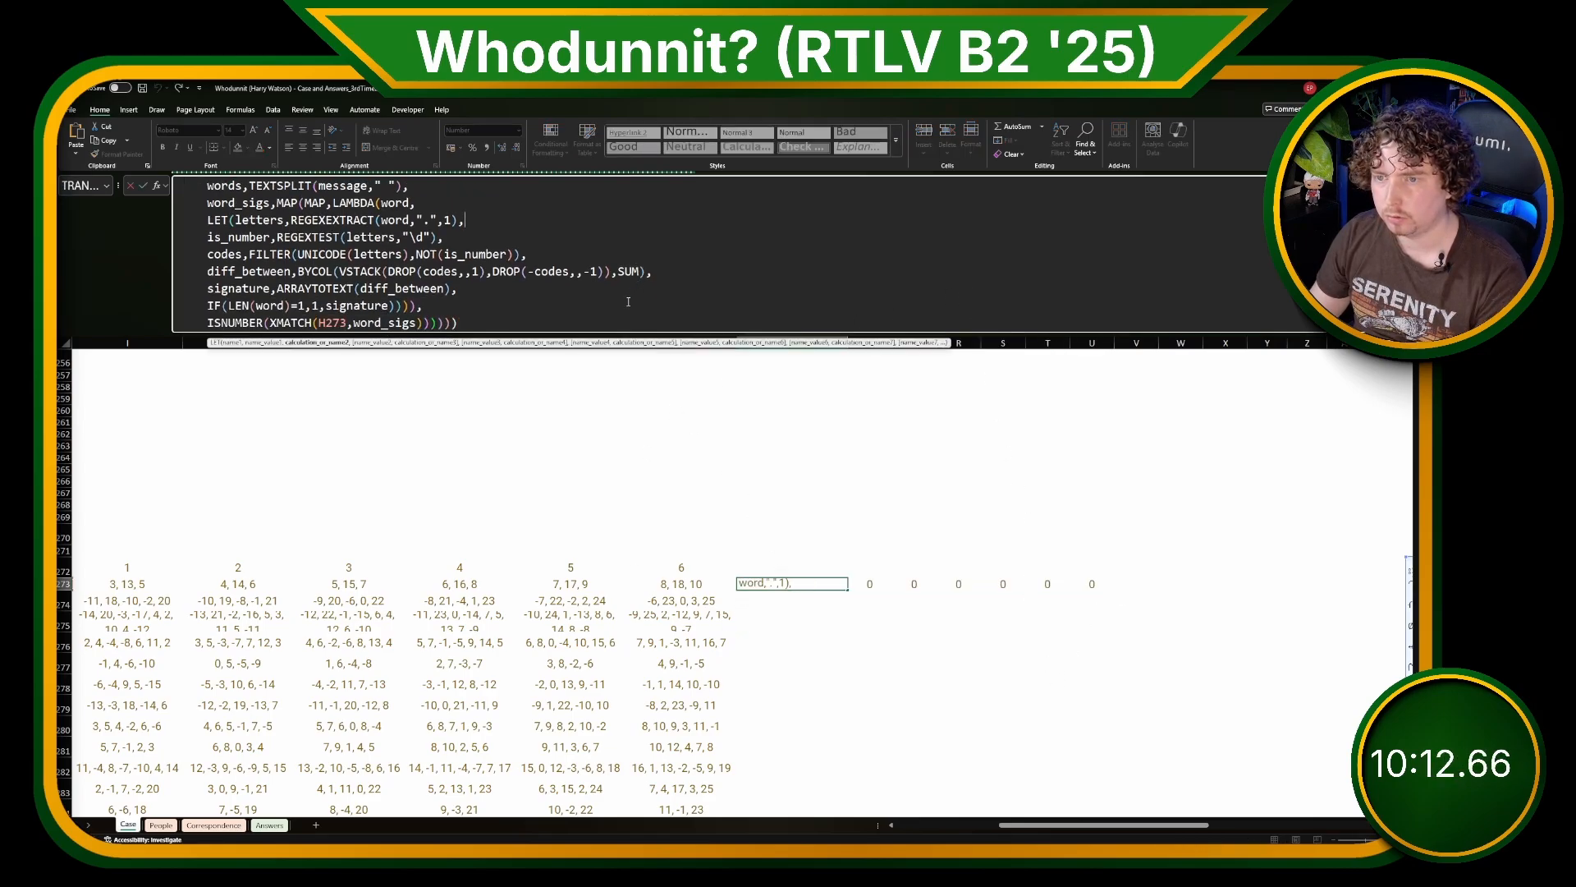
{"action": "key", "text": "Escape"}
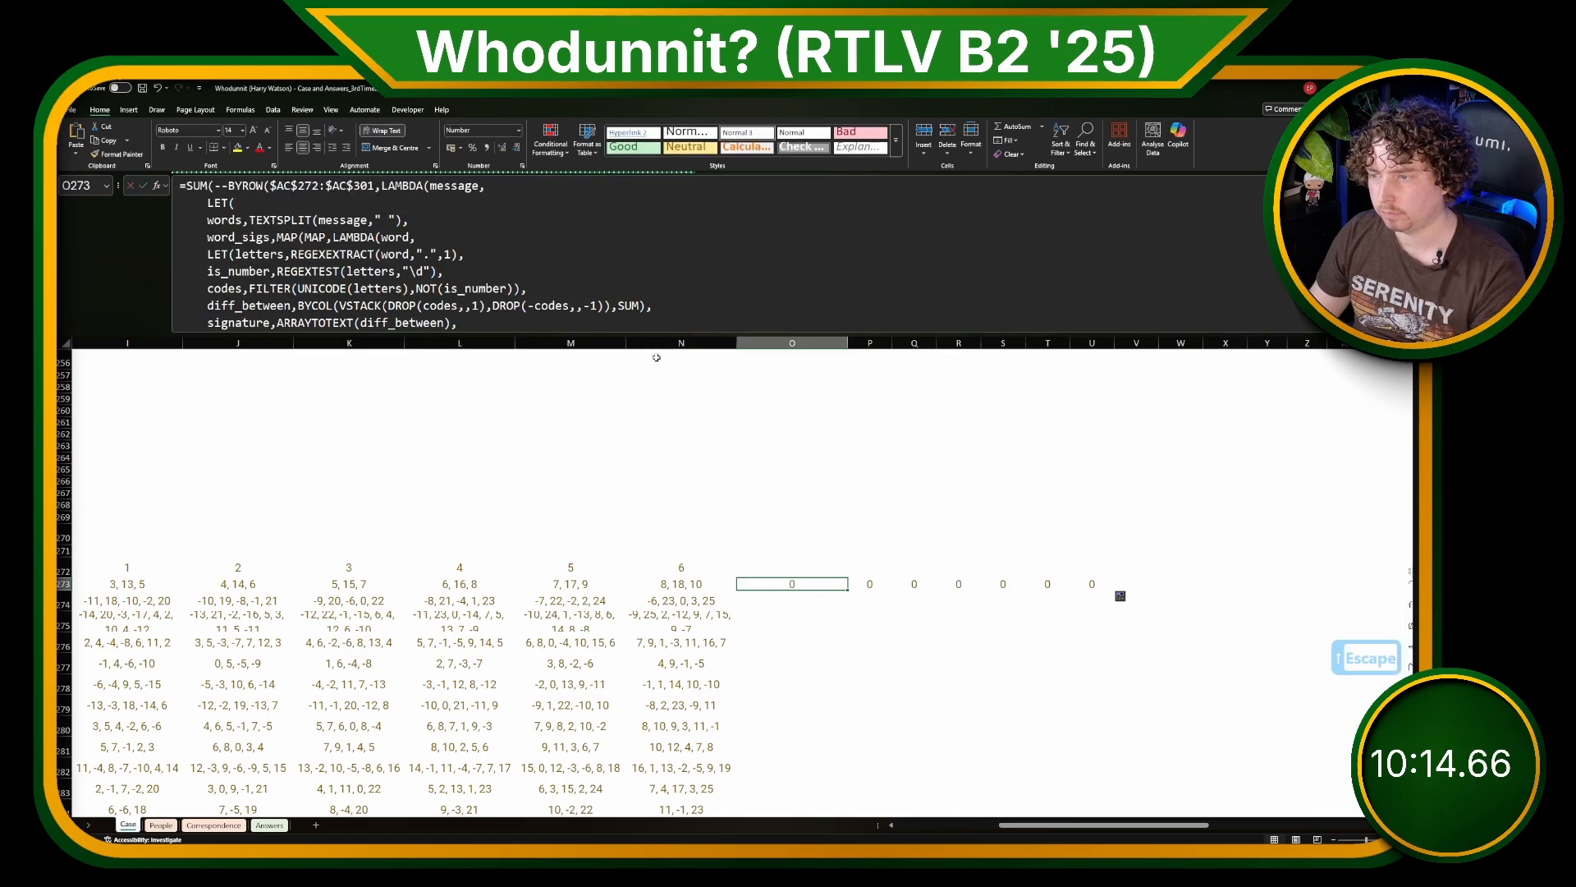
Step: Remove the SUM(-- ) wrapper from the O273 formula and fill the plain BYROW version across to U273
{"action": "left_click_drag", "start_coordinate": [228, 186], "coordinate": [187, 185]}
{"action": "key", "text": "BackSpace"}
{"action": "scroll", "coordinate": [316, 260], "scroll_direction": "down", "scroll_amount": 1}
{"action": "left_click", "coordinate": [510, 325]}
{"action": "key", "text": "BackSpace"}
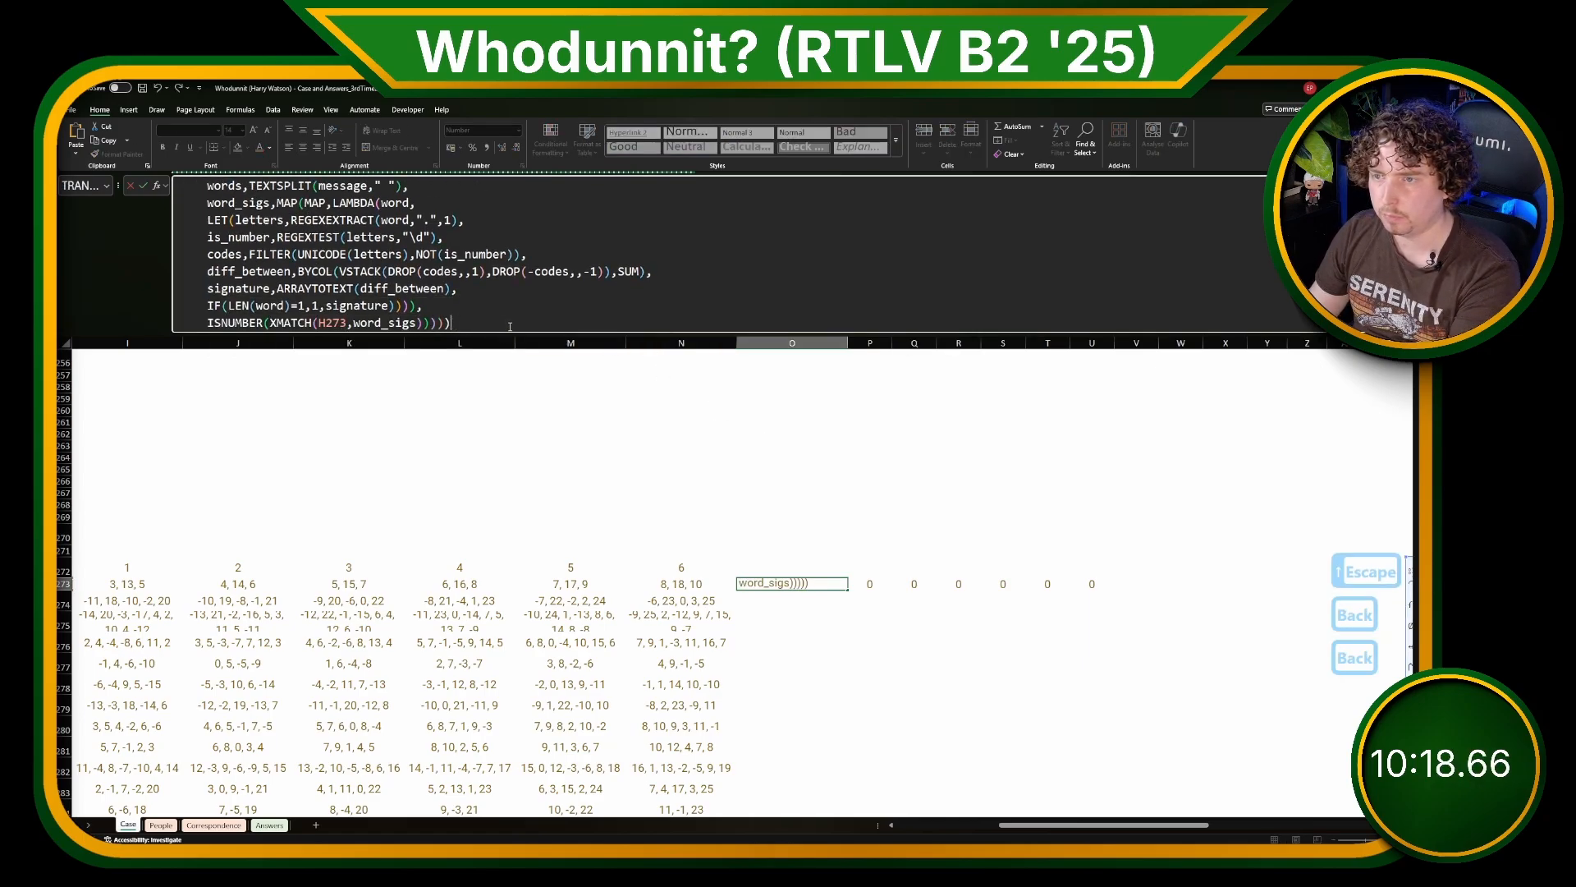
{"action": "key", "text": "Return"}
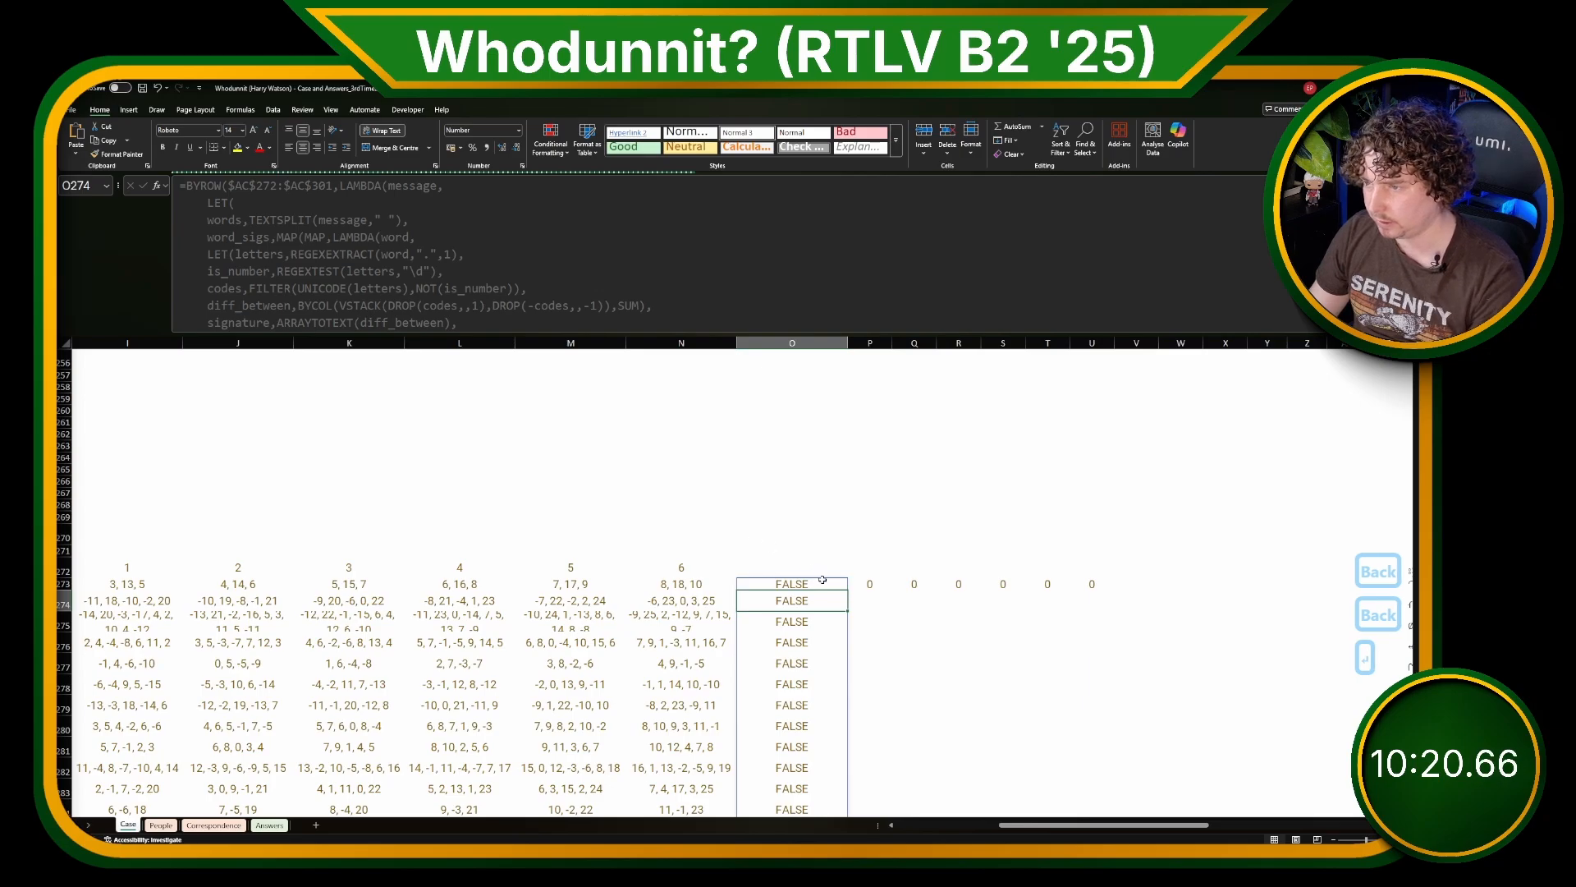
{"action": "scroll", "coordinate": [1112, 579], "scroll_direction": "down", "scroll_amount": 9}
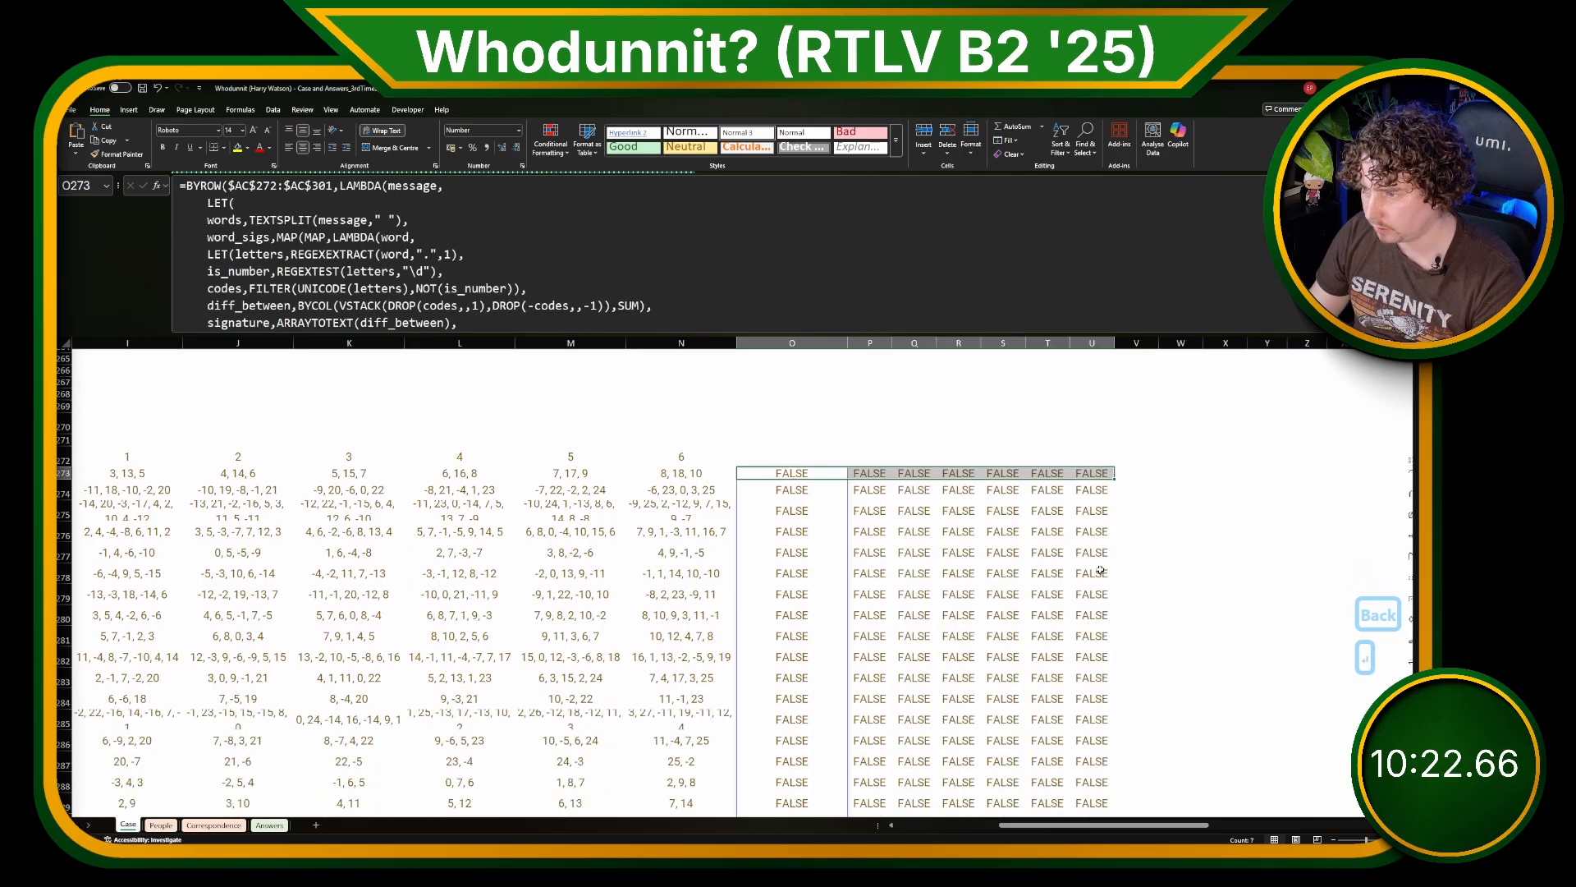
{"action": "scroll", "coordinate": [1100, 569], "scroll_direction": "up", "scroll_amount": 3}
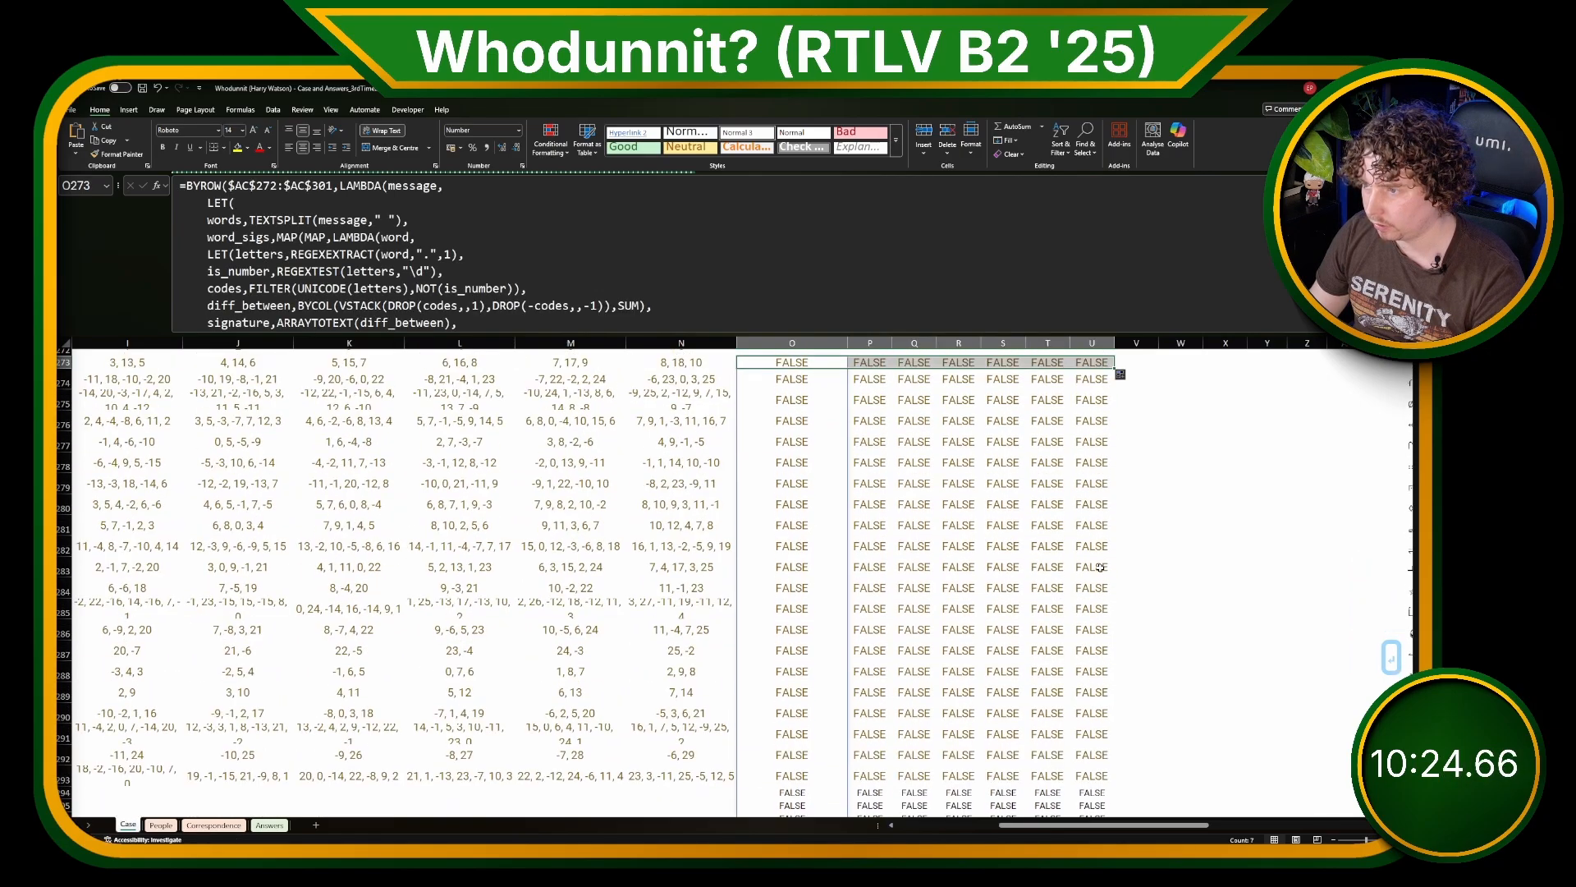
{"action": "scroll", "coordinate": [1206, 546], "scroll_direction": "up", "scroll_amount": 1}
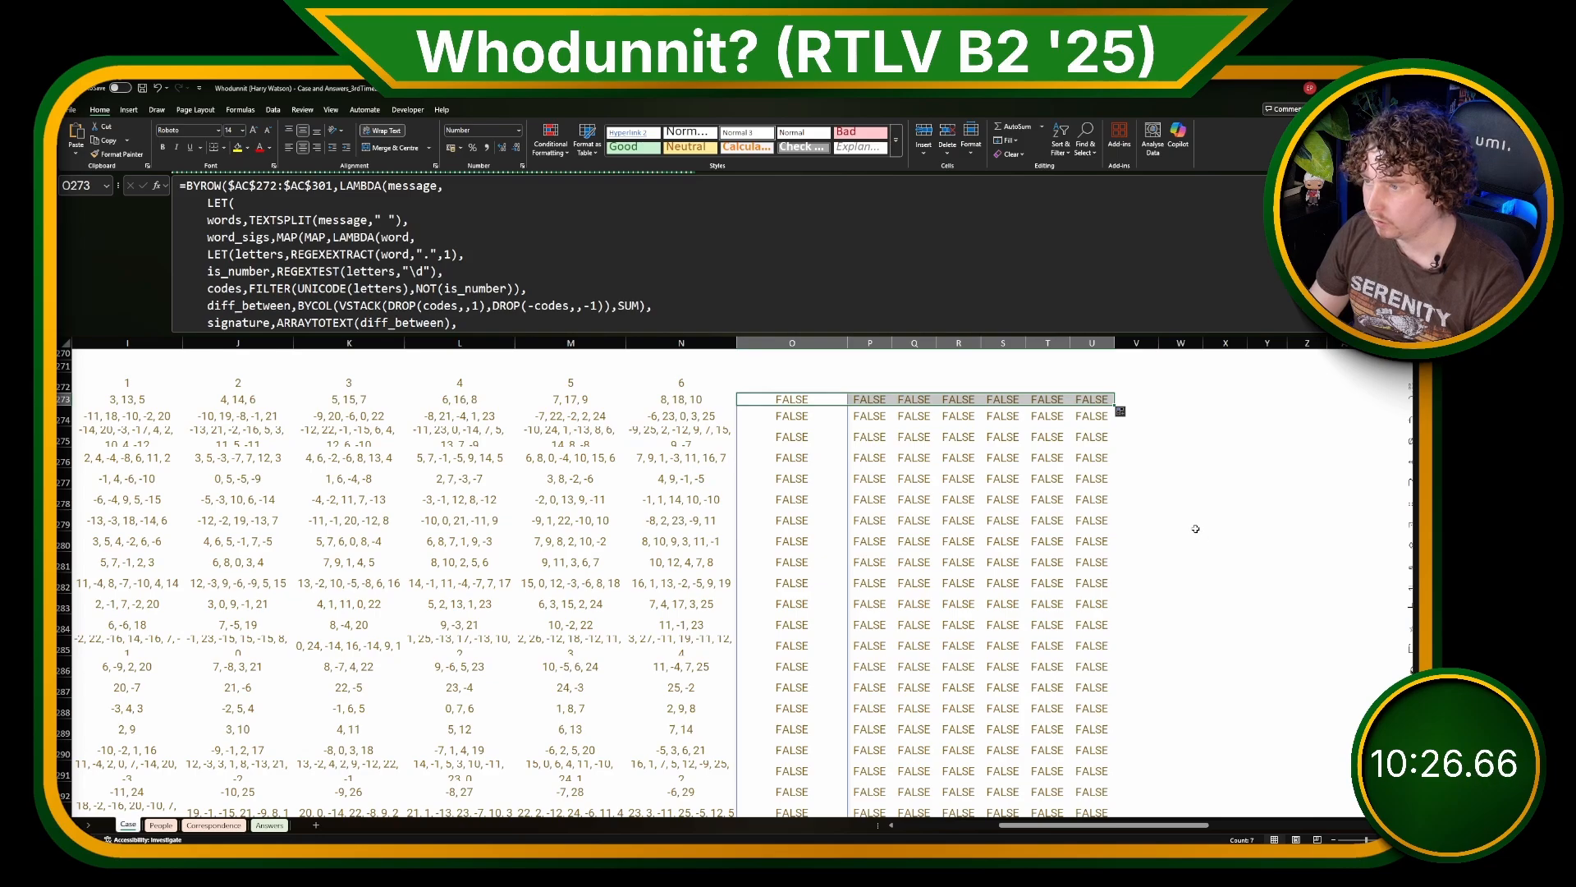
Step: Change the first argument of MAP in the O273 formula to words and fill the formula across to U273
{"action": "left_click", "coordinate": [816, 400]}
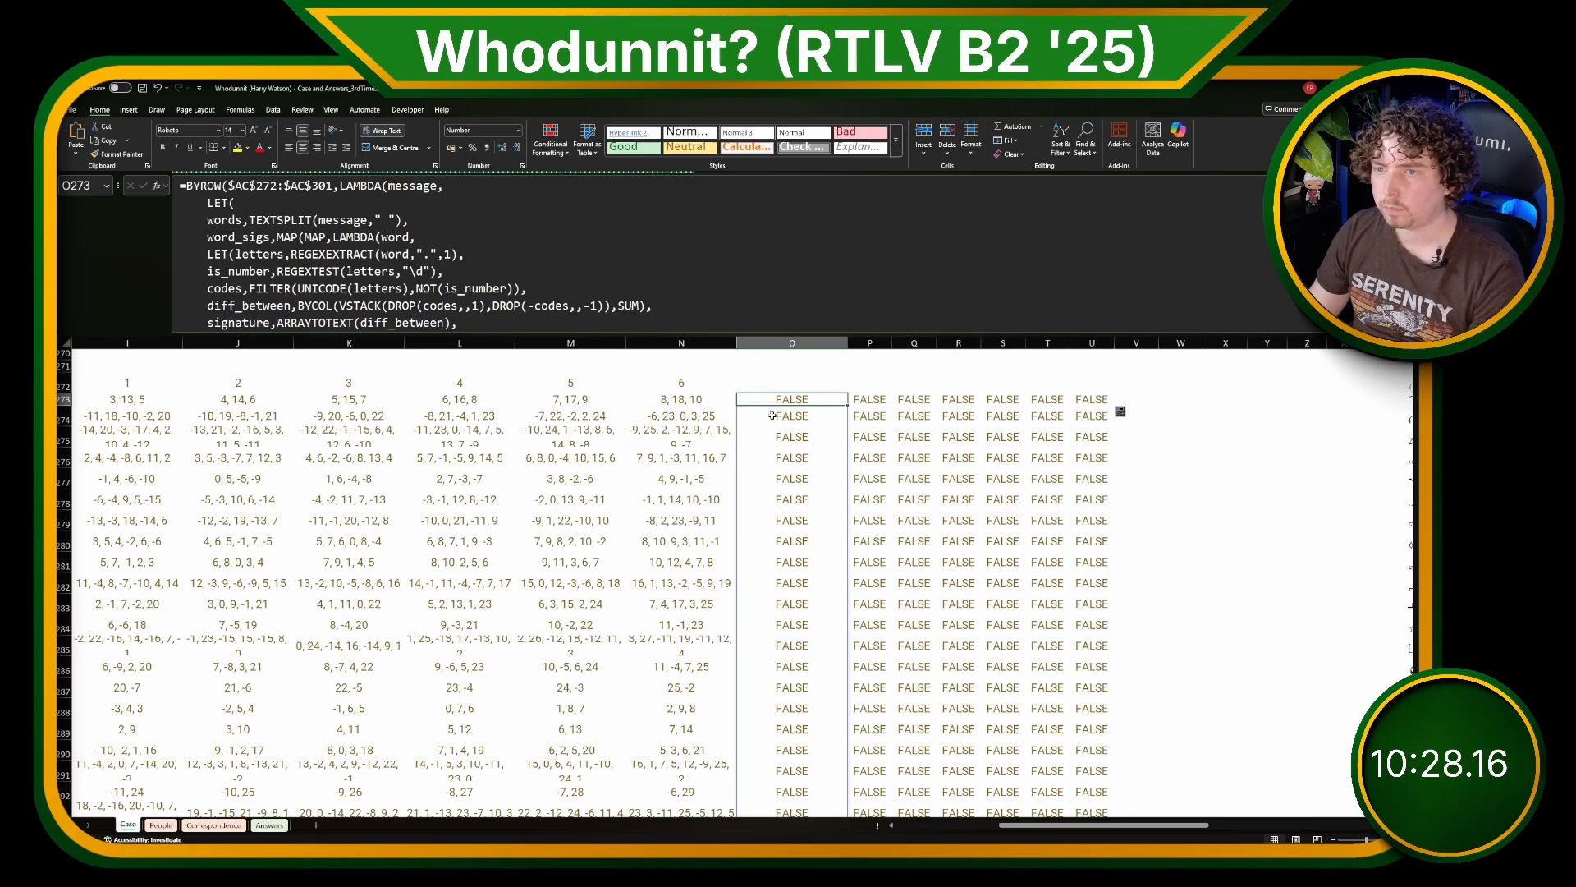
{"action": "left_click", "coordinate": [385, 253]}
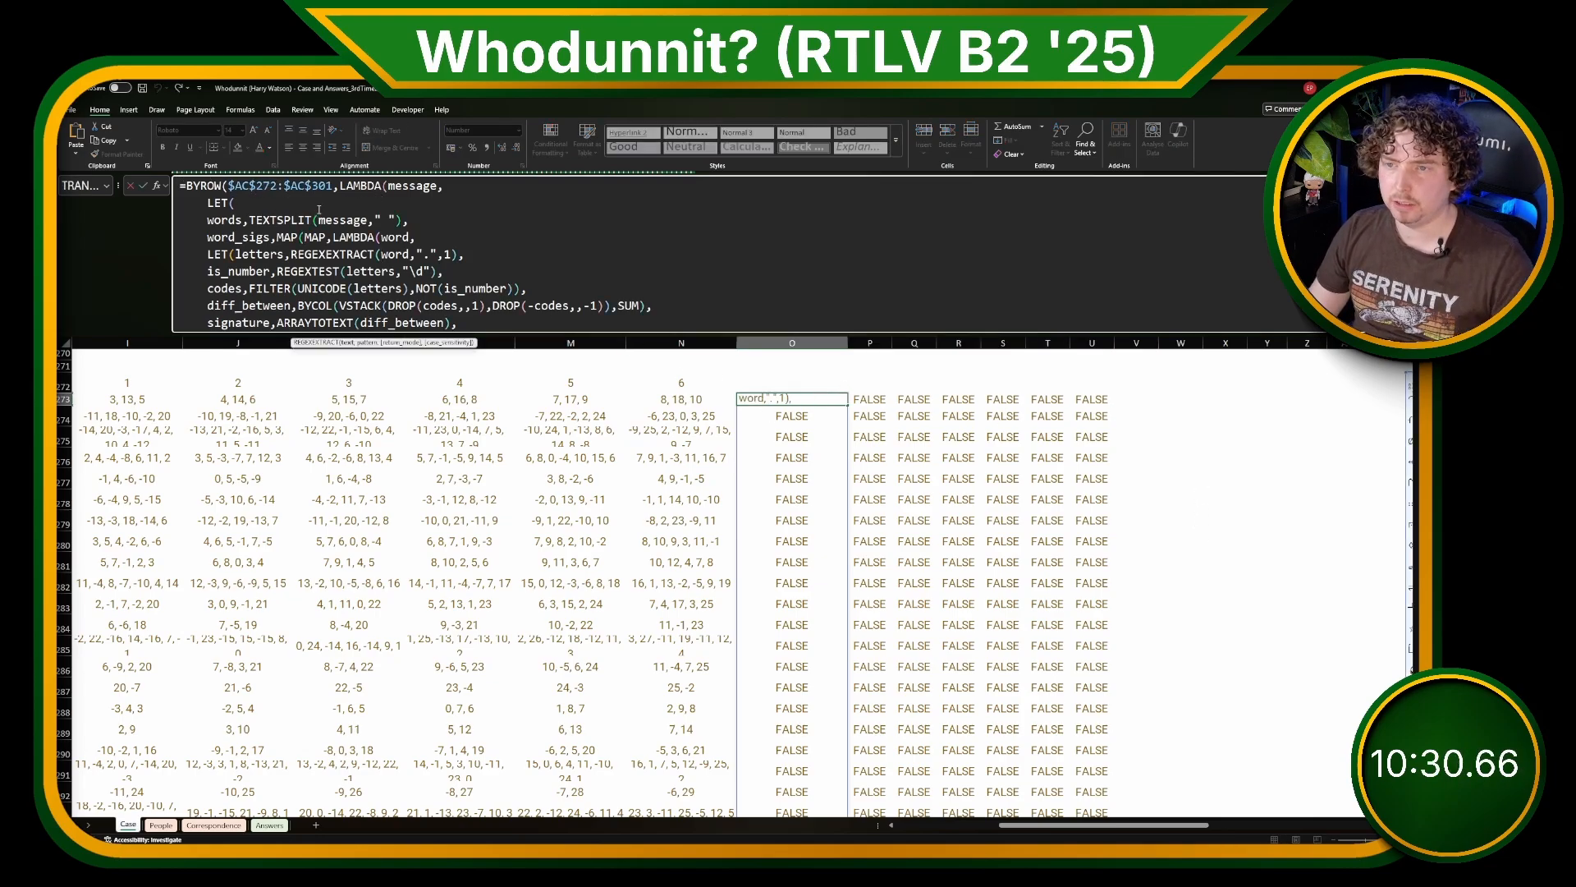
{"action": "left_click", "coordinate": [278, 220]}
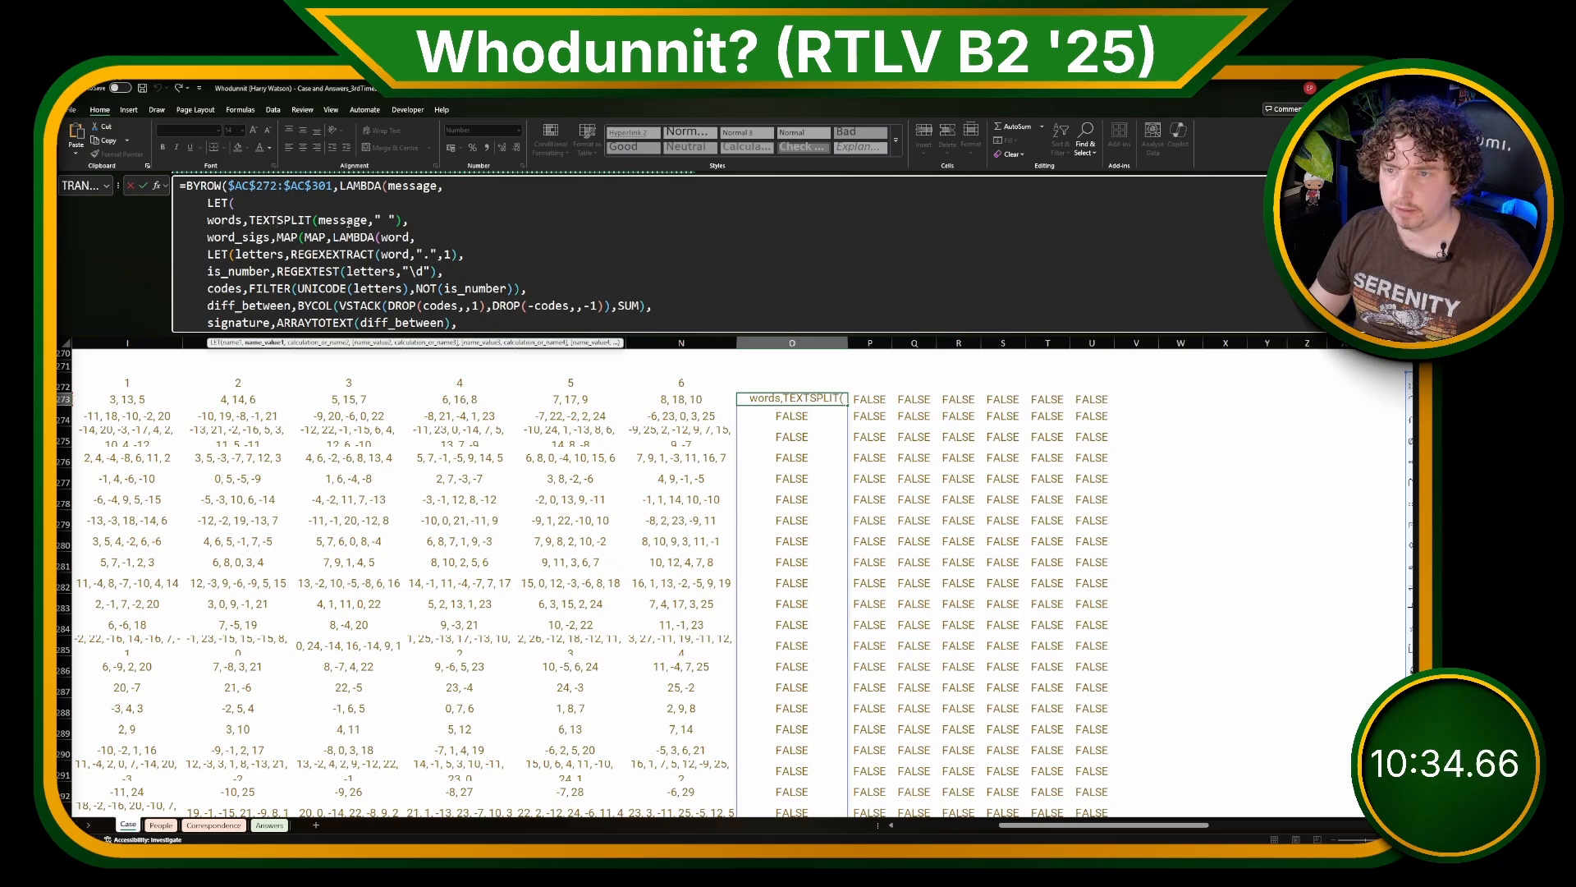
{"action": "double_click", "coordinate": [315, 237]}
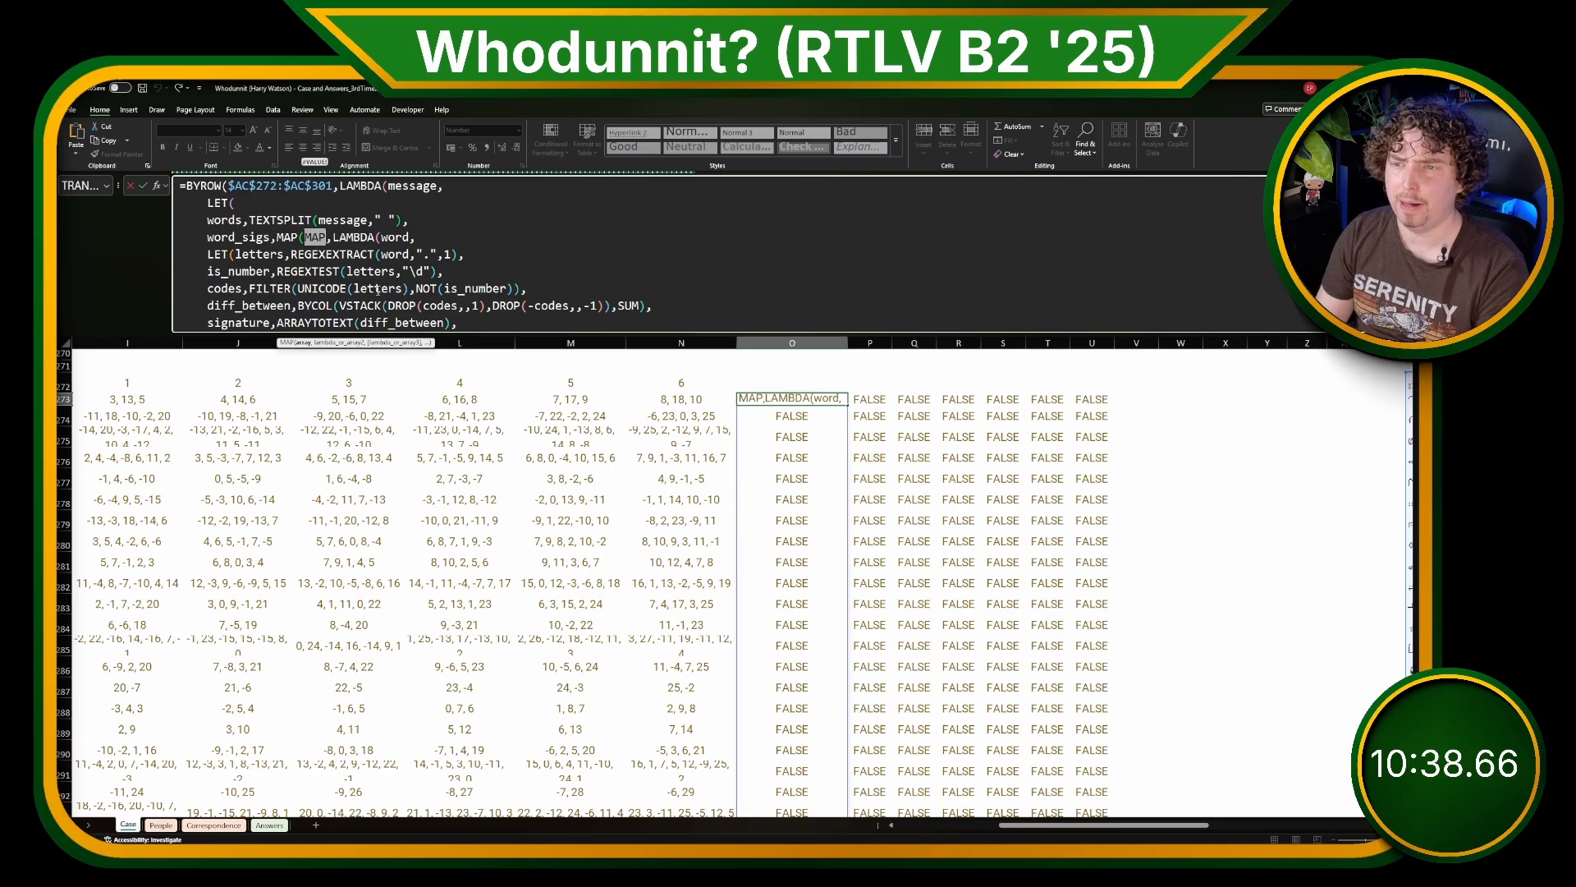
{"action": "type", "text": "words"}
{"action": "key", "text": "Return"}
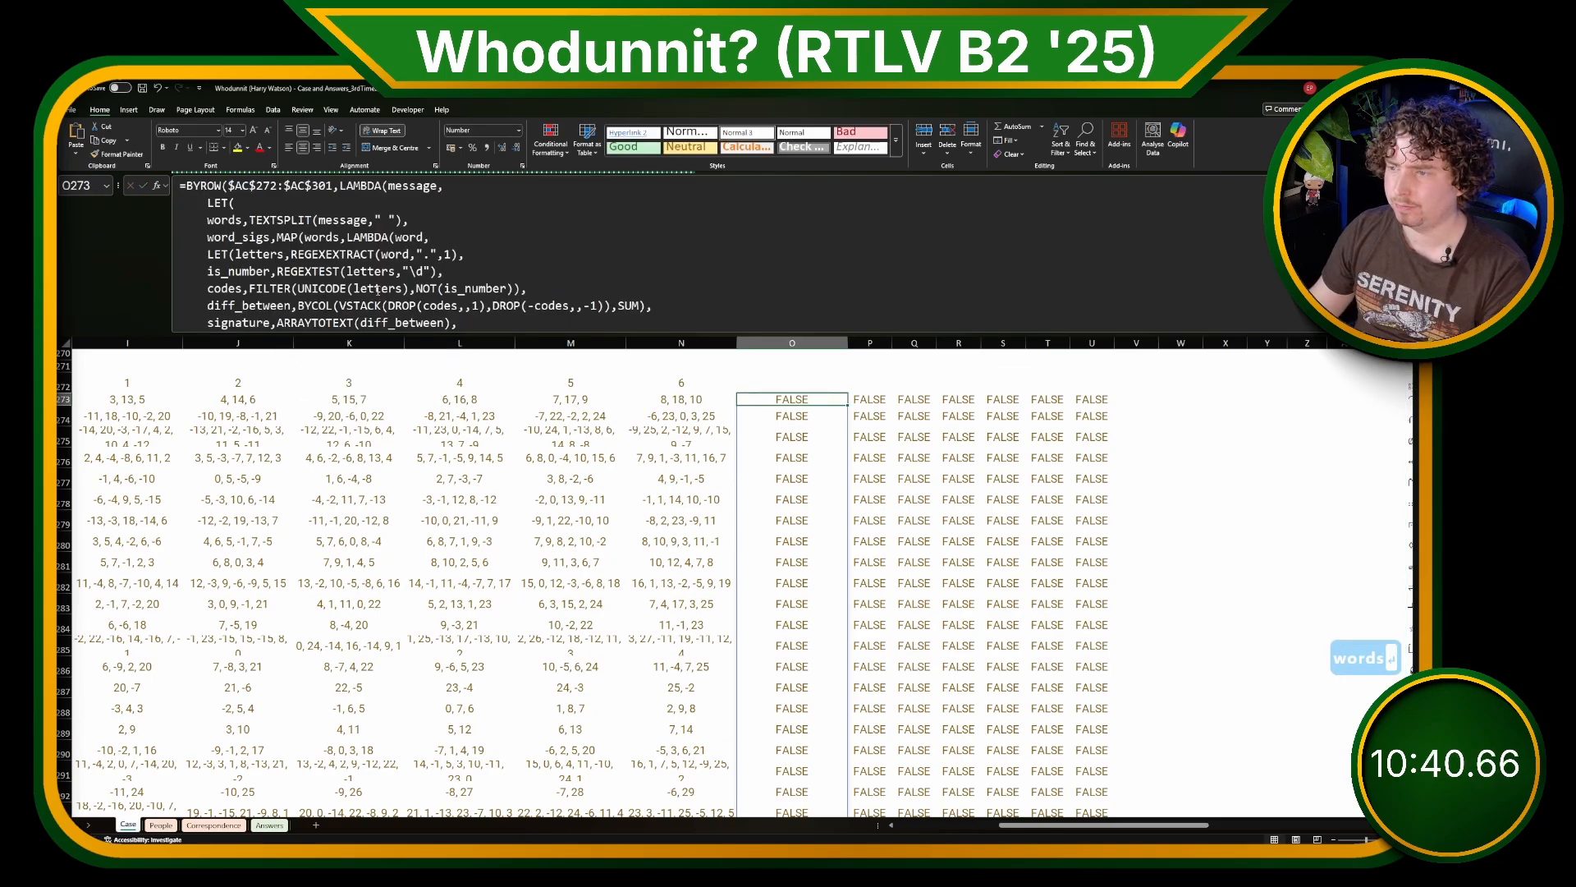
{"action": "left_click_drag", "start_coordinate": [847, 404], "coordinate": [1120, 411]}
{"action": "left_click", "coordinate": [1057, 477]}
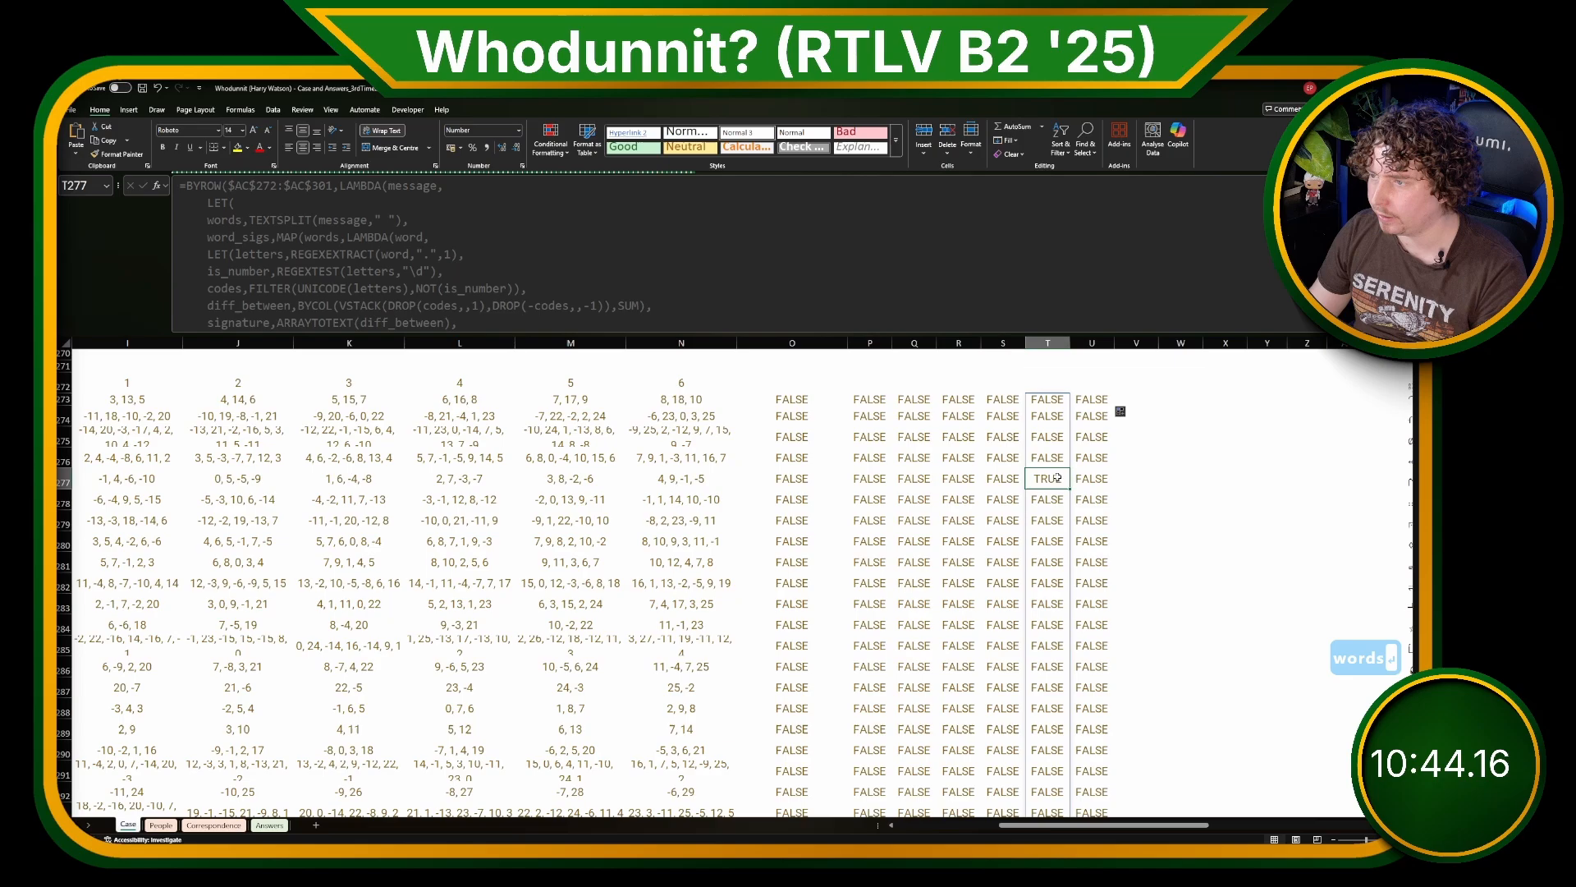
Step: Wrap the corrected BYROW formula in O273 in SUM(-- ) and commit it
{"action": "left_click", "coordinate": [805, 397]}
{"action": "left_click", "coordinate": [185, 187]}
{"action": "type", "text": "SUM"}
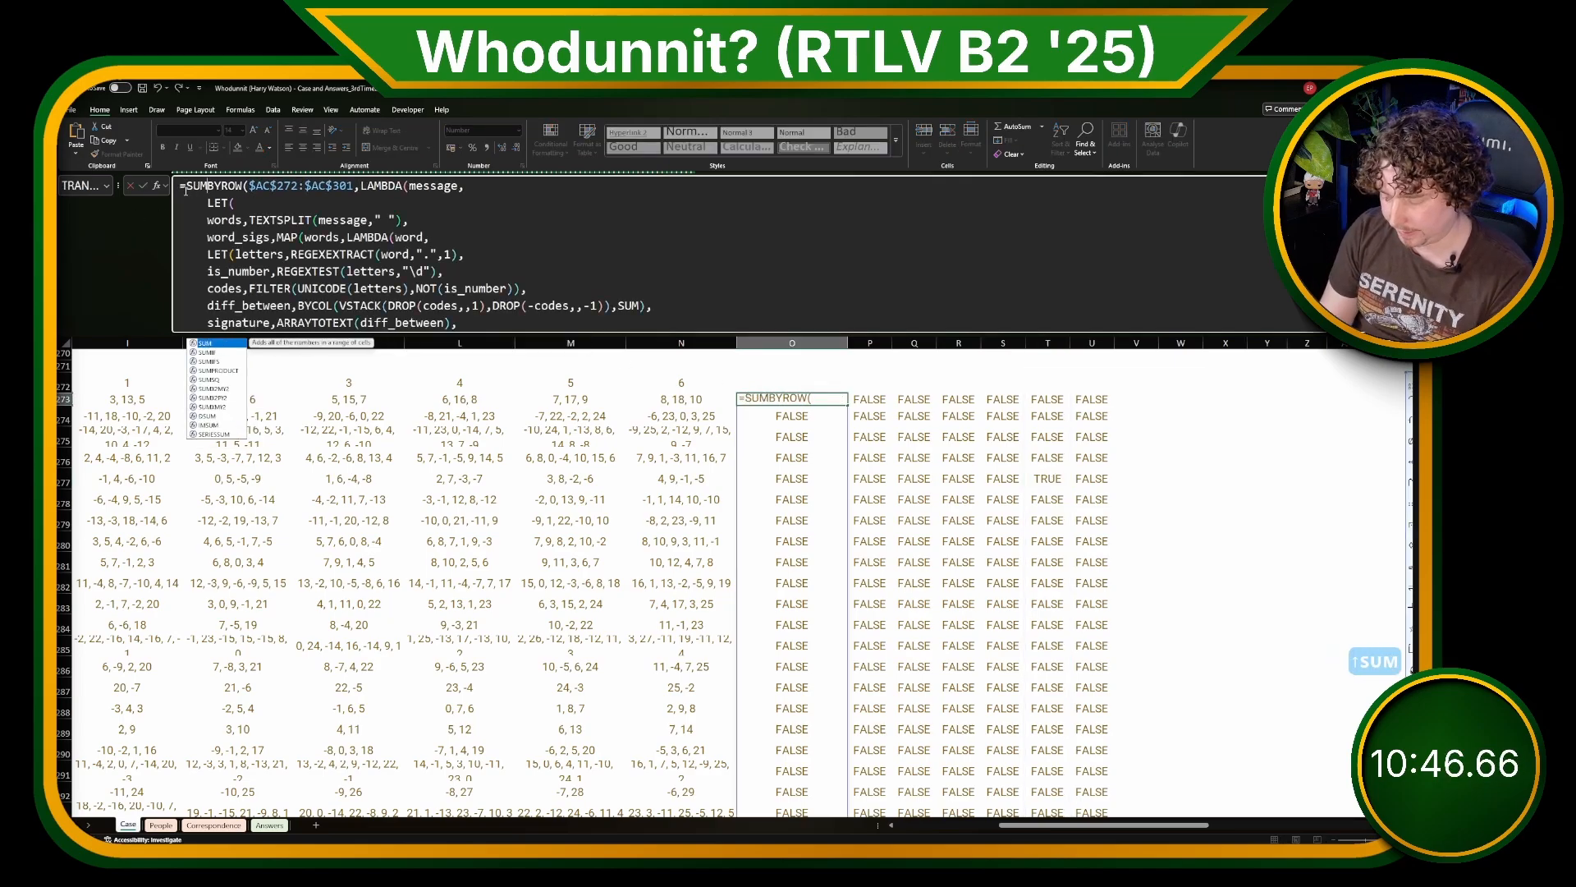
{"action": "type", "text": "(--"}
{"action": "scroll", "coordinate": [519, 307], "scroll_direction": "down", "scroll_amount": 2}
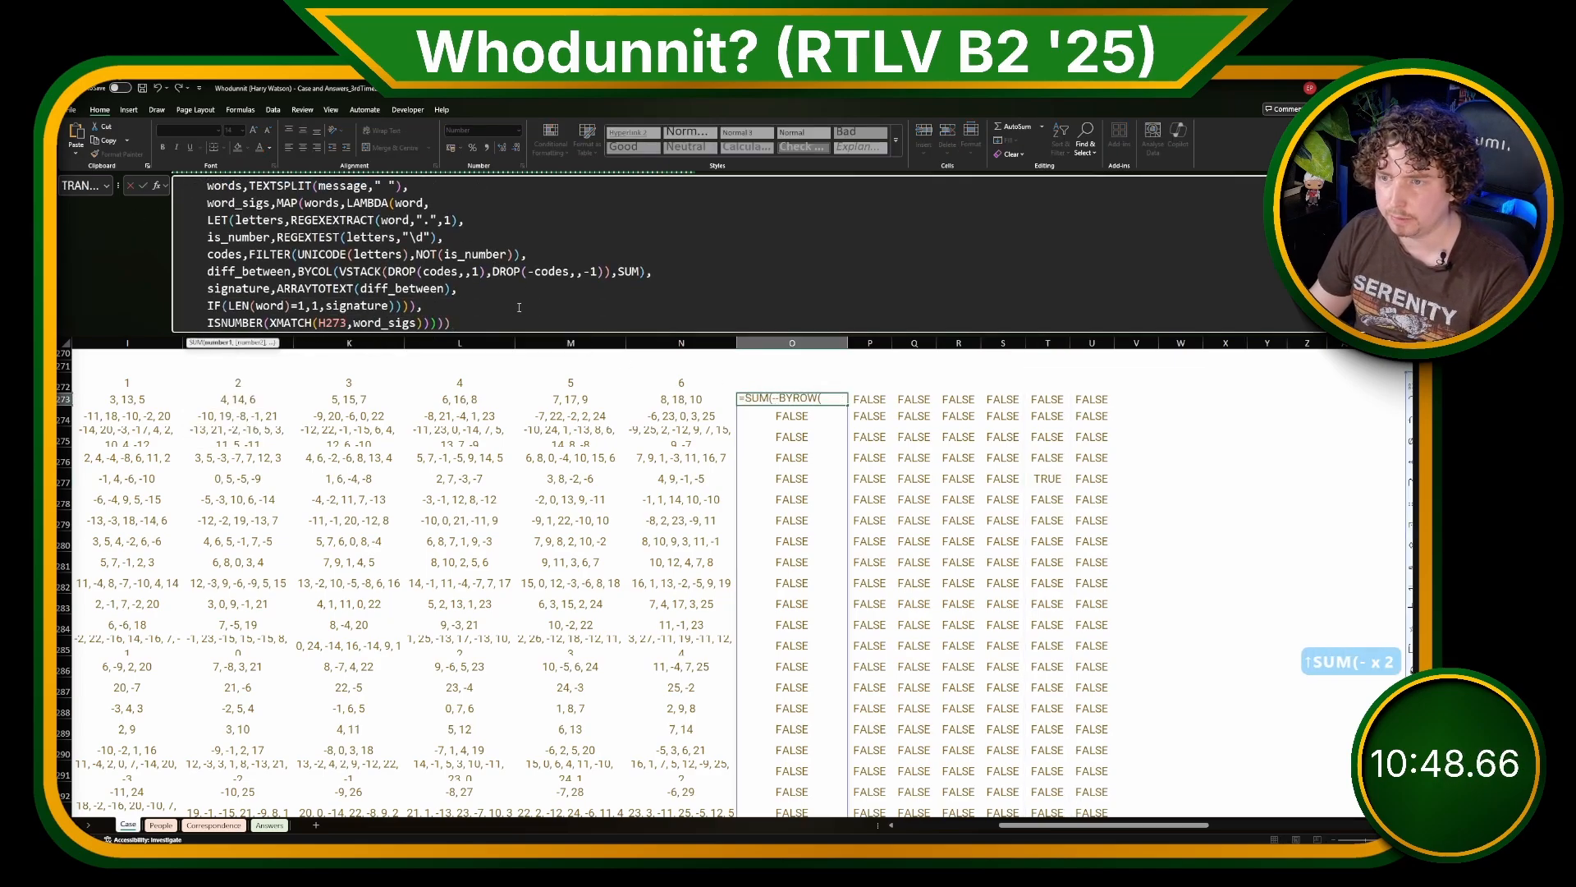
{"action": "key", "text": "Return"}
Step: Fill the O273 formula across to column U and down to the last crime row
{"action": "left_click", "coordinate": [791, 397]}
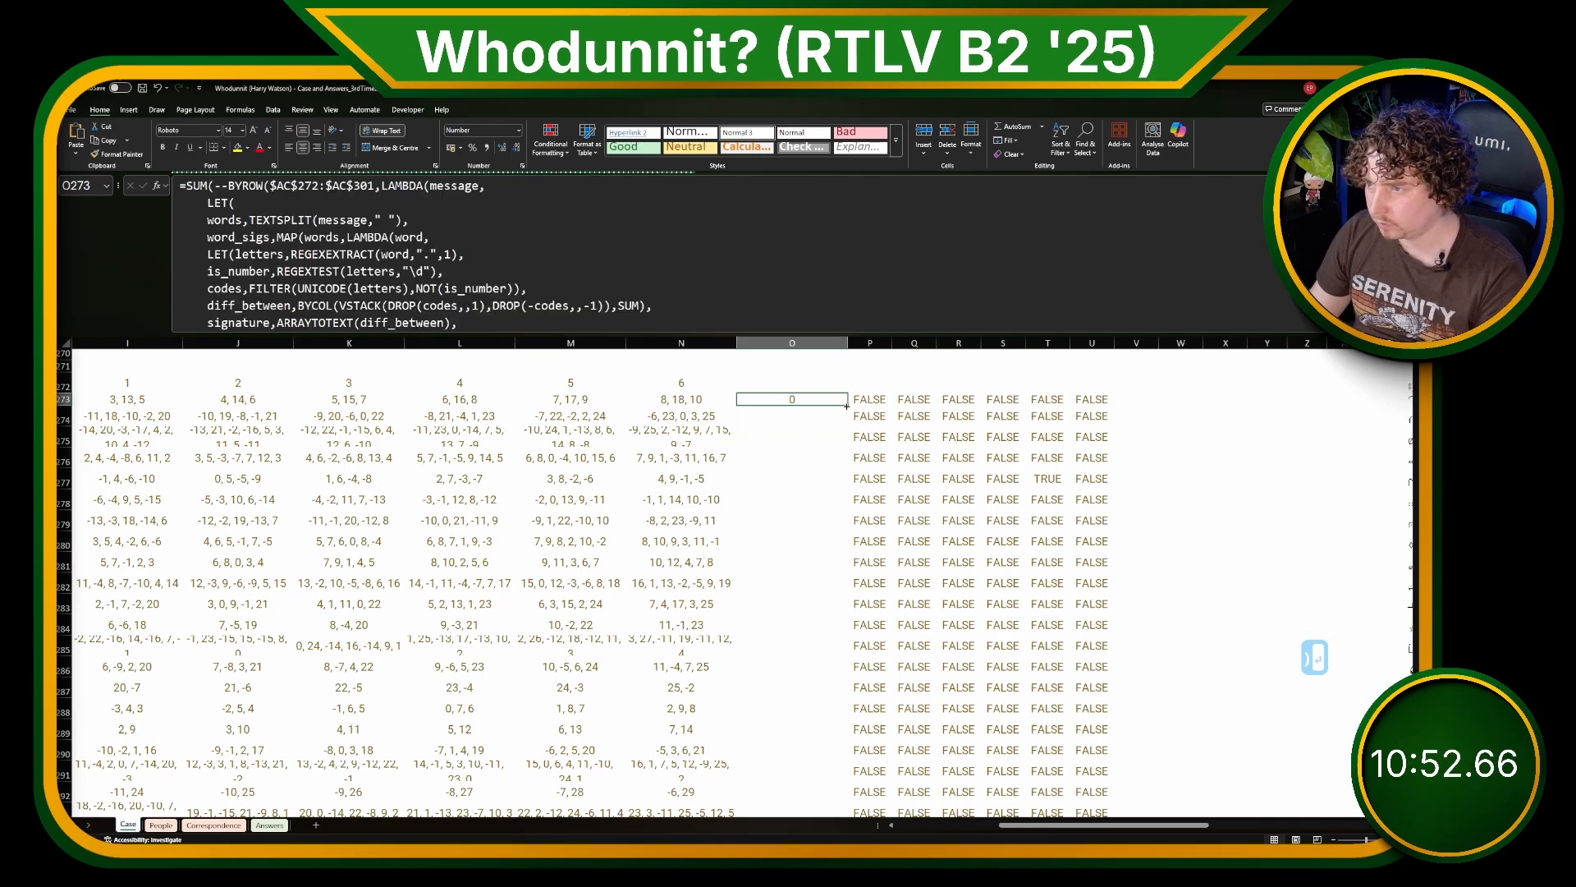
{"action": "left_click_drag", "start_coordinate": [846, 405], "coordinate": [1160, 796]}
{"action": "scroll", "coordinate": [1151, 550], "scroll_direction": "up", "scroll_amount": 1}
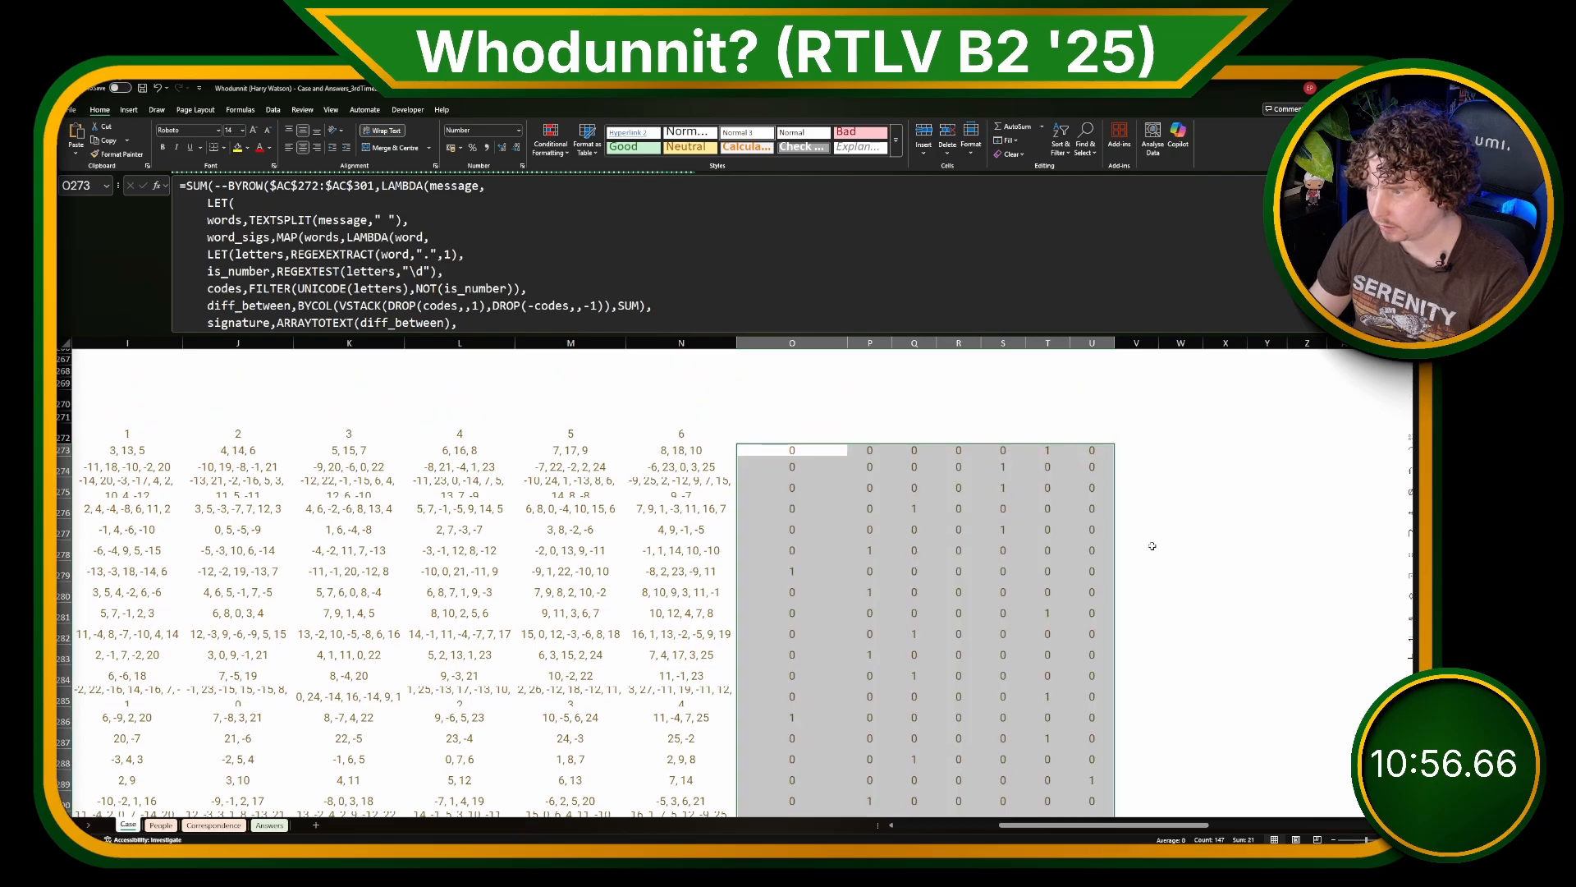
Step: Enter =MAX(O273:U273) in W273 to check the first crime row for a match
{"action": "left_click", "coordinate": [1147, 452]}
{"action": "left_click", "coordinate": [1168, 449]}
{"action": "type", "text": "=MAX("}
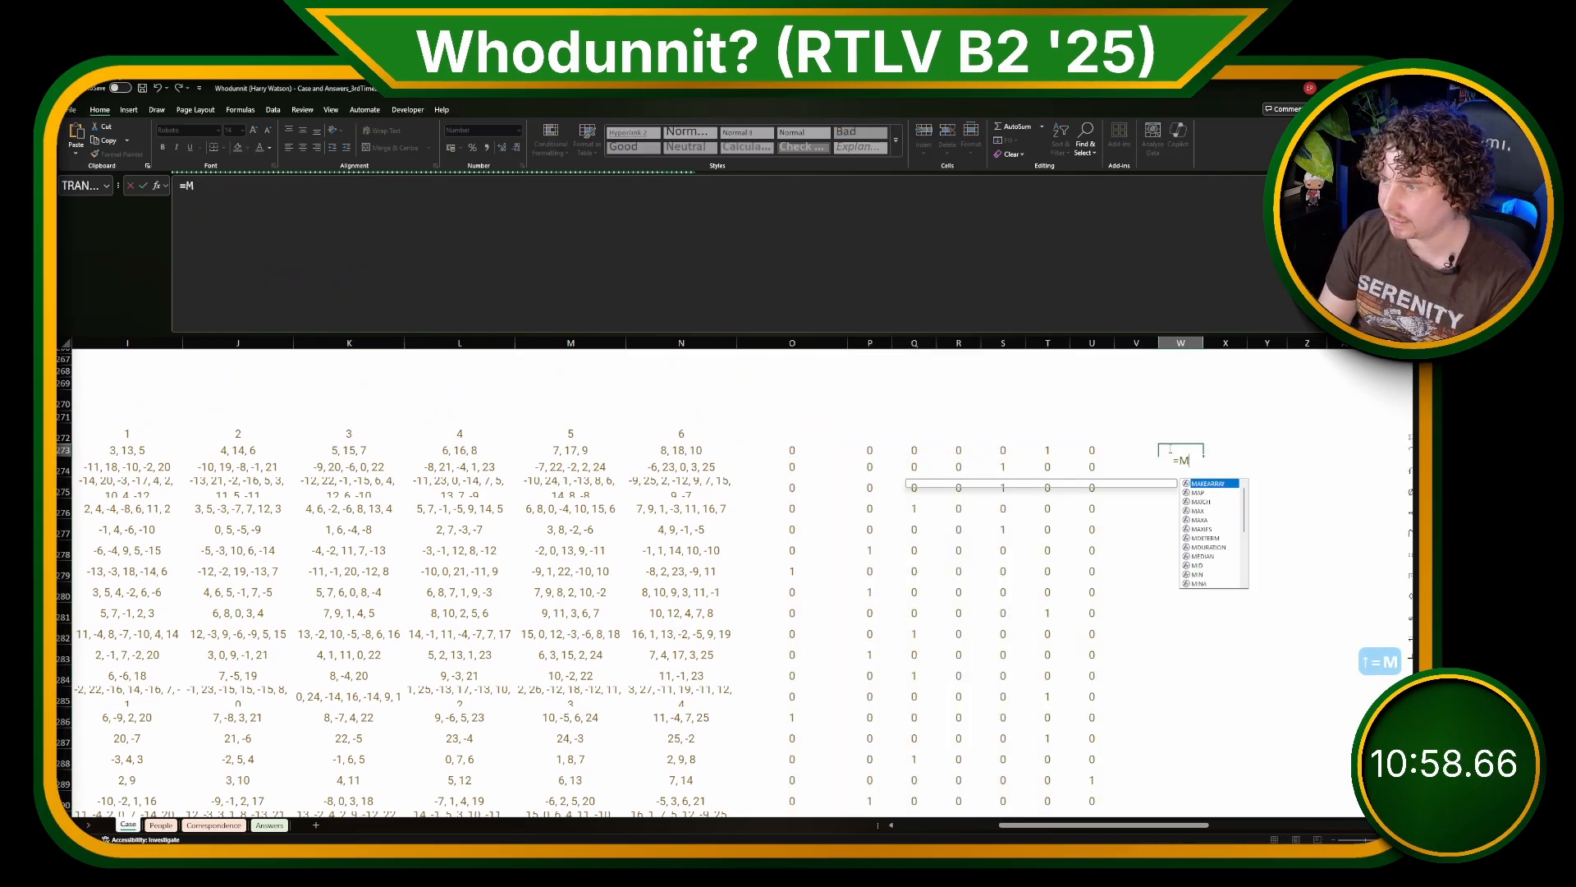
{"action": "key", "text": "Left"}
{"action": "key", "text": "Left"}
{"action": "key", "text": "ctrl+shift+Left"}
{"action": "key", "text": "shift+Right"}
{"action": "key", "text": "shift+Right"}
{"action": "key", "text": "shift+Right"}
{"action": "key", "text": "shift+Right"}
{"action": "key", "text": "shift+Right"}
{"action": "key", "text": "shift+Right"}
{"action": "key", "text": "shift+Right"}
{"action": "key", "text": "shift+Right"}
{"action": "key", "text": "shift+Right"}
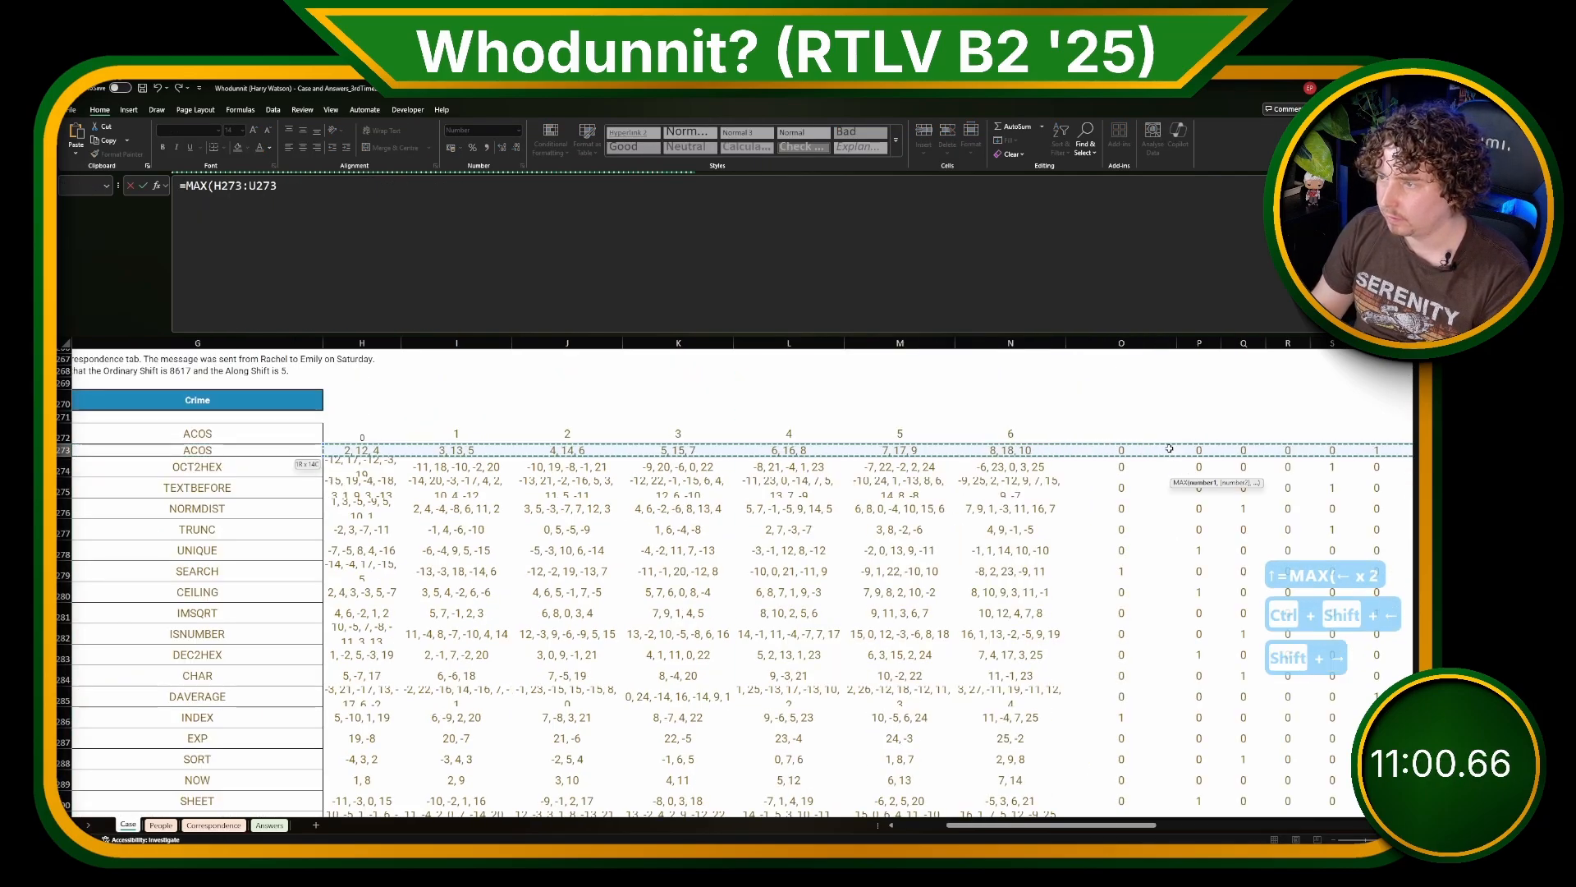
{"action": "key", "text": "shift+Left"}
{"action": "key", "text": "Return"}
{"action": "left_click", "coordinate": [1258, 450]}
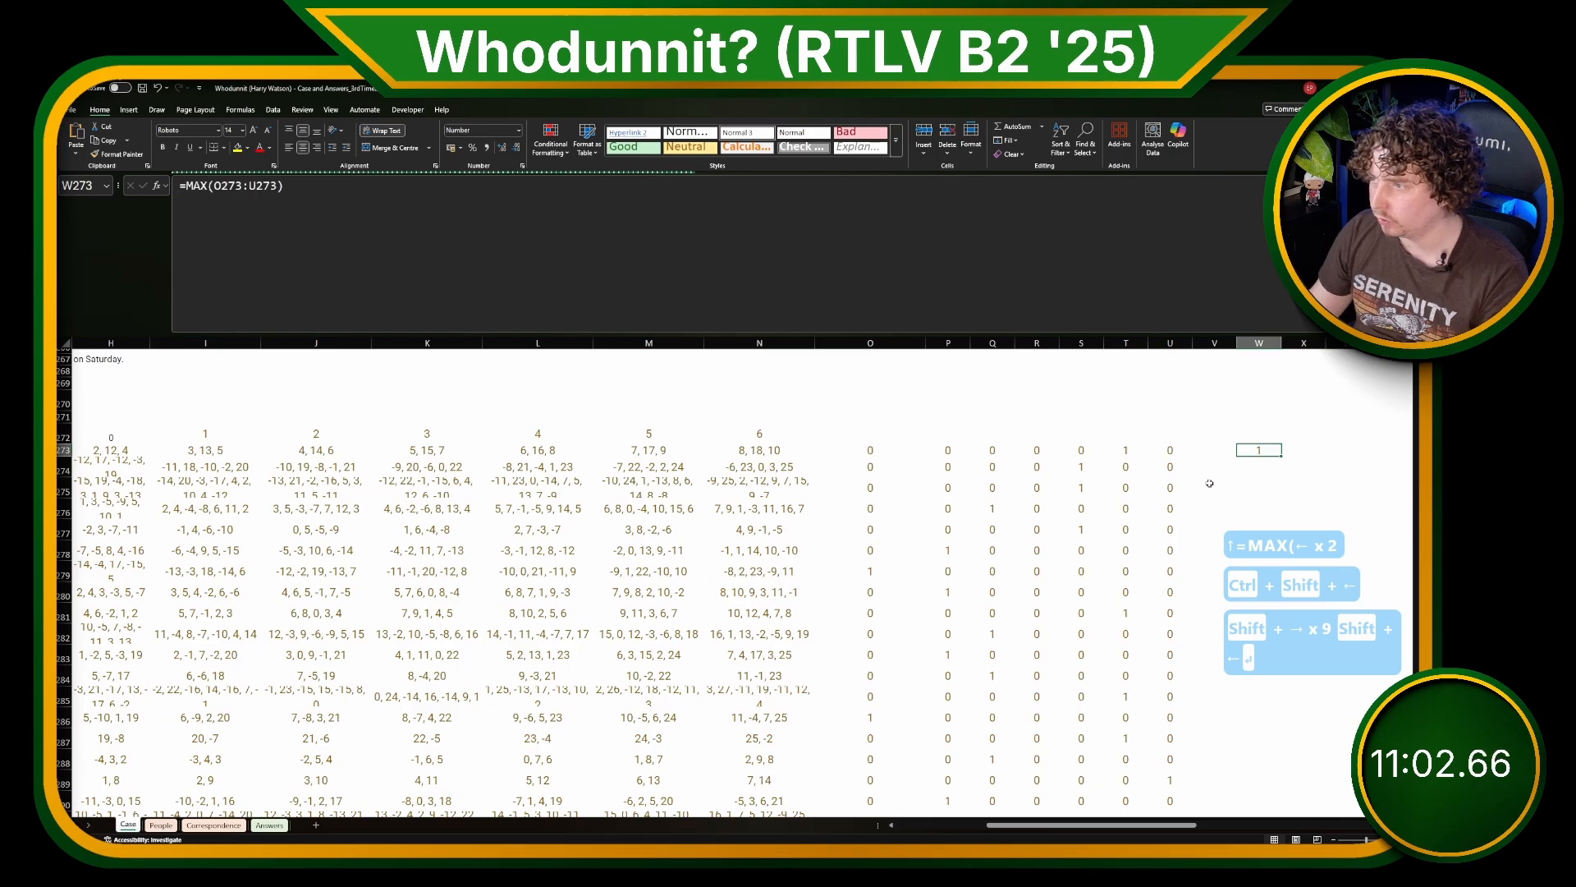
Step: Fill the W273 MAX formula down through all crime rows and review the results beside the encoded messages
{"action": "left_click_drag", "start_coordinate": [1280, 457], "coordinate": [1279, 811]}
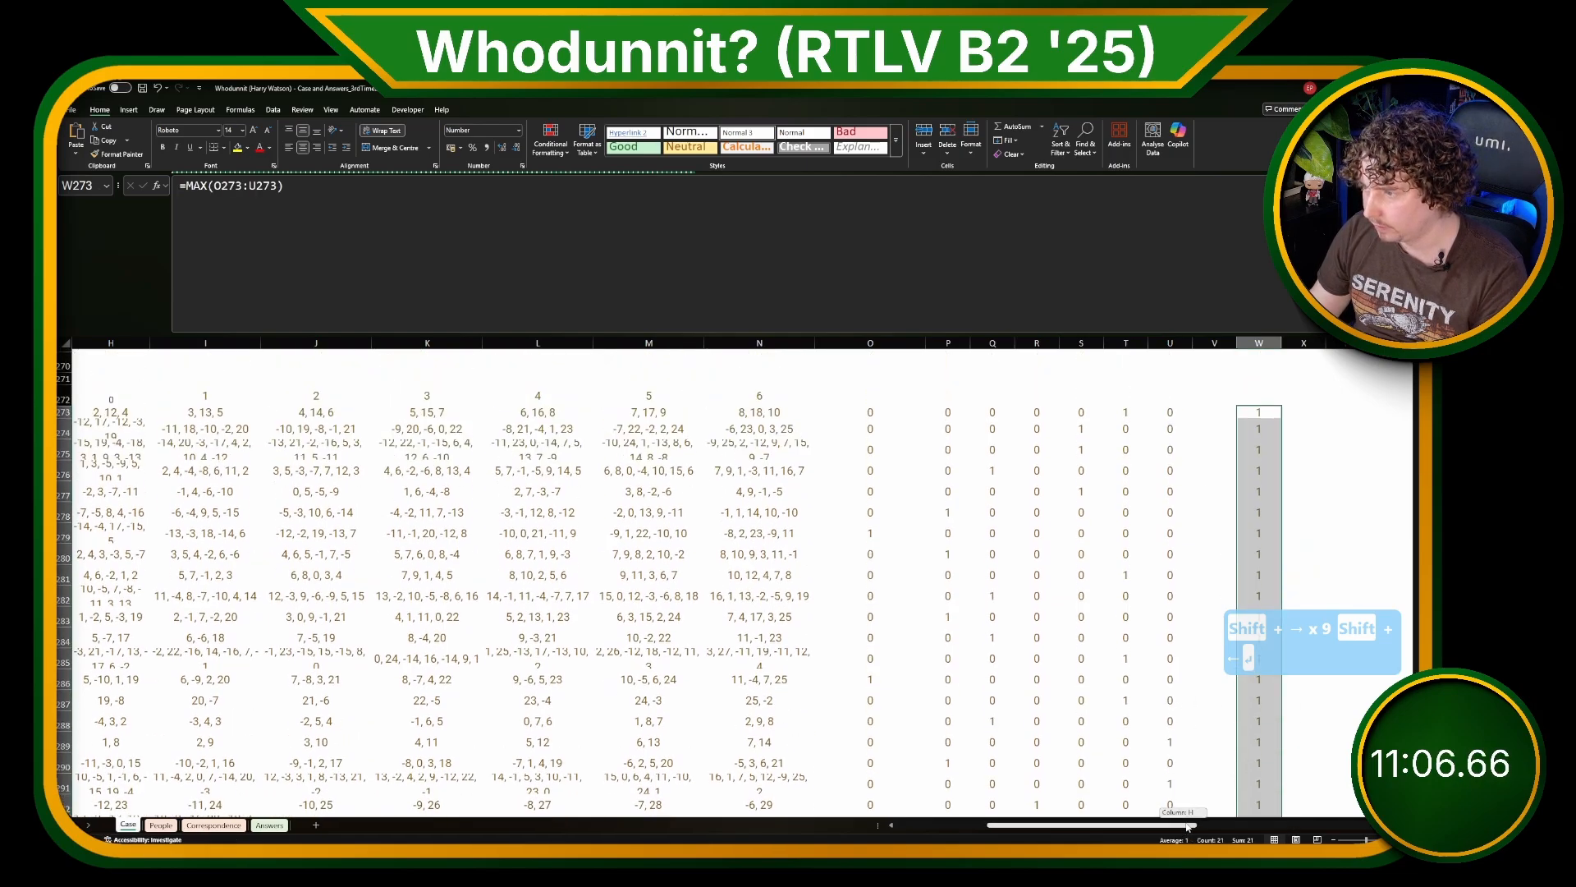
{"action": "scroll", "coordinate": [1165, 714], "scroll_direction": "right", "scroll_amount": 3}
{"action": "scroll", "coordinate": [1154, 752], "scroll_direction": "down", "scroll_amount": 1}
{"action": "scroll", "coordinate": [1005, 645], "scroll_direction": "up", "scroll_amount": 1}
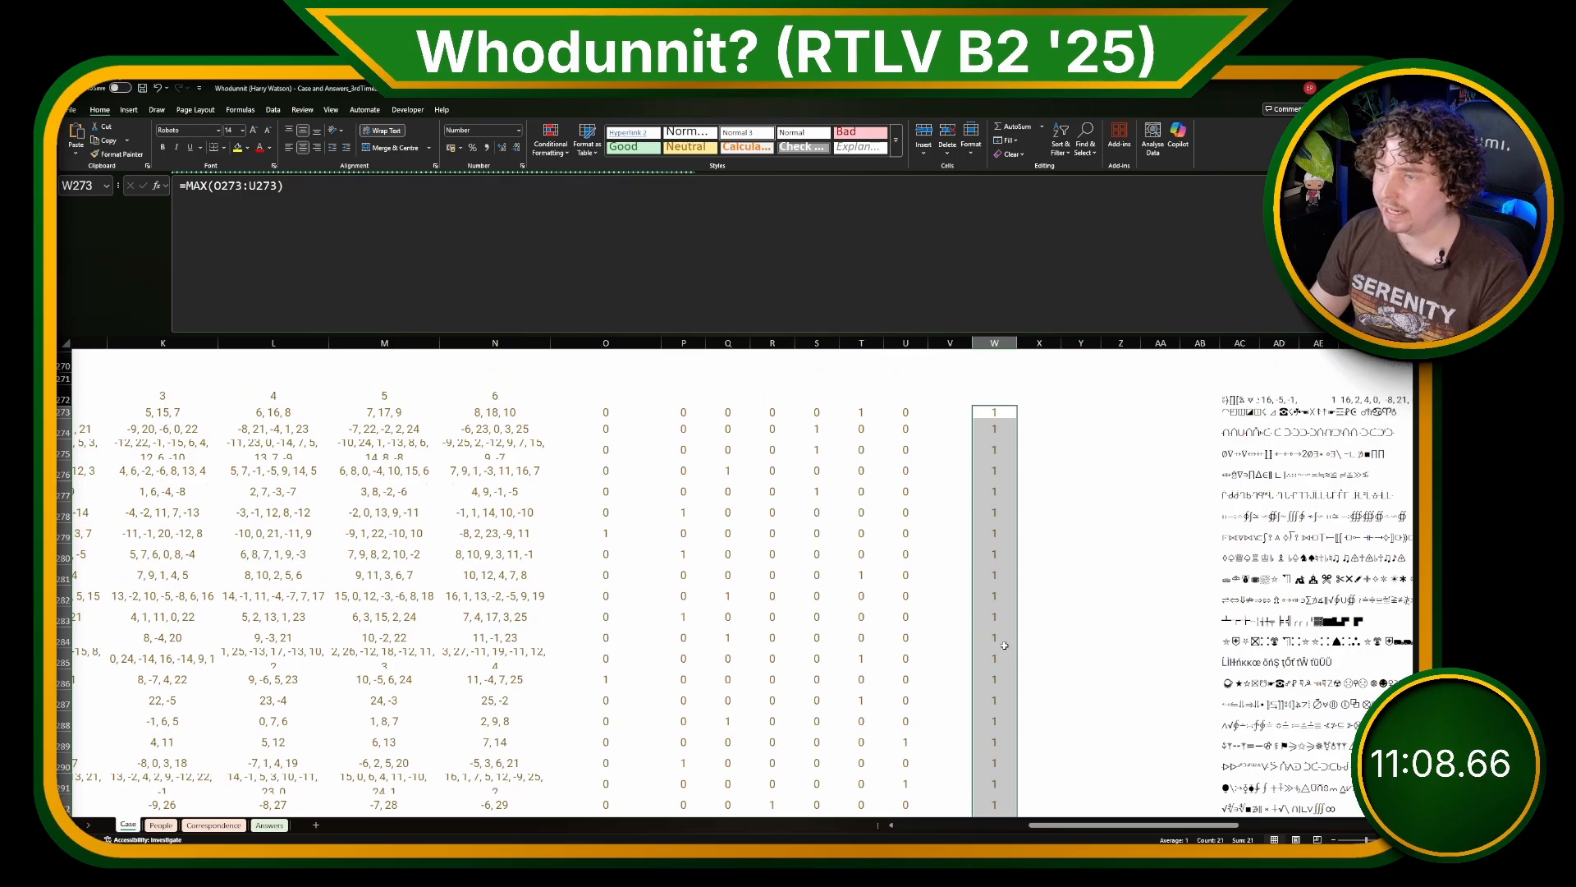
{"action": "scroll", "coordinate": [916, 616], "scroll_direction": "up", "scroll_amount": 1}
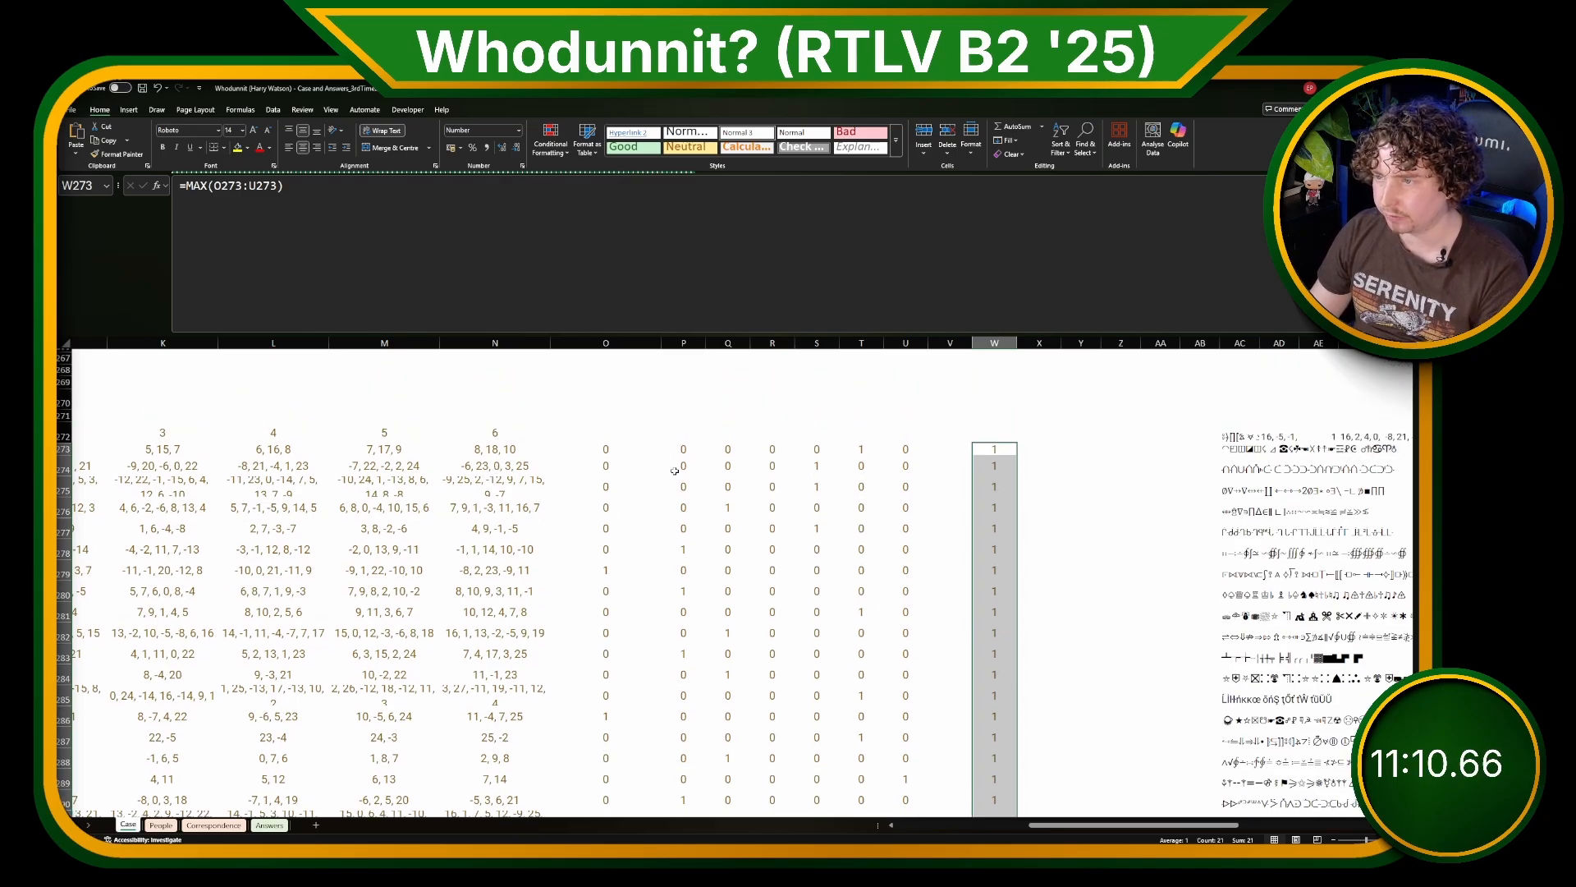
Step: Examine the words and word_sigs definitions in the O273 formula, leaving the formula as it is
{"action": "left_click", "coordinate": [592, 451]}
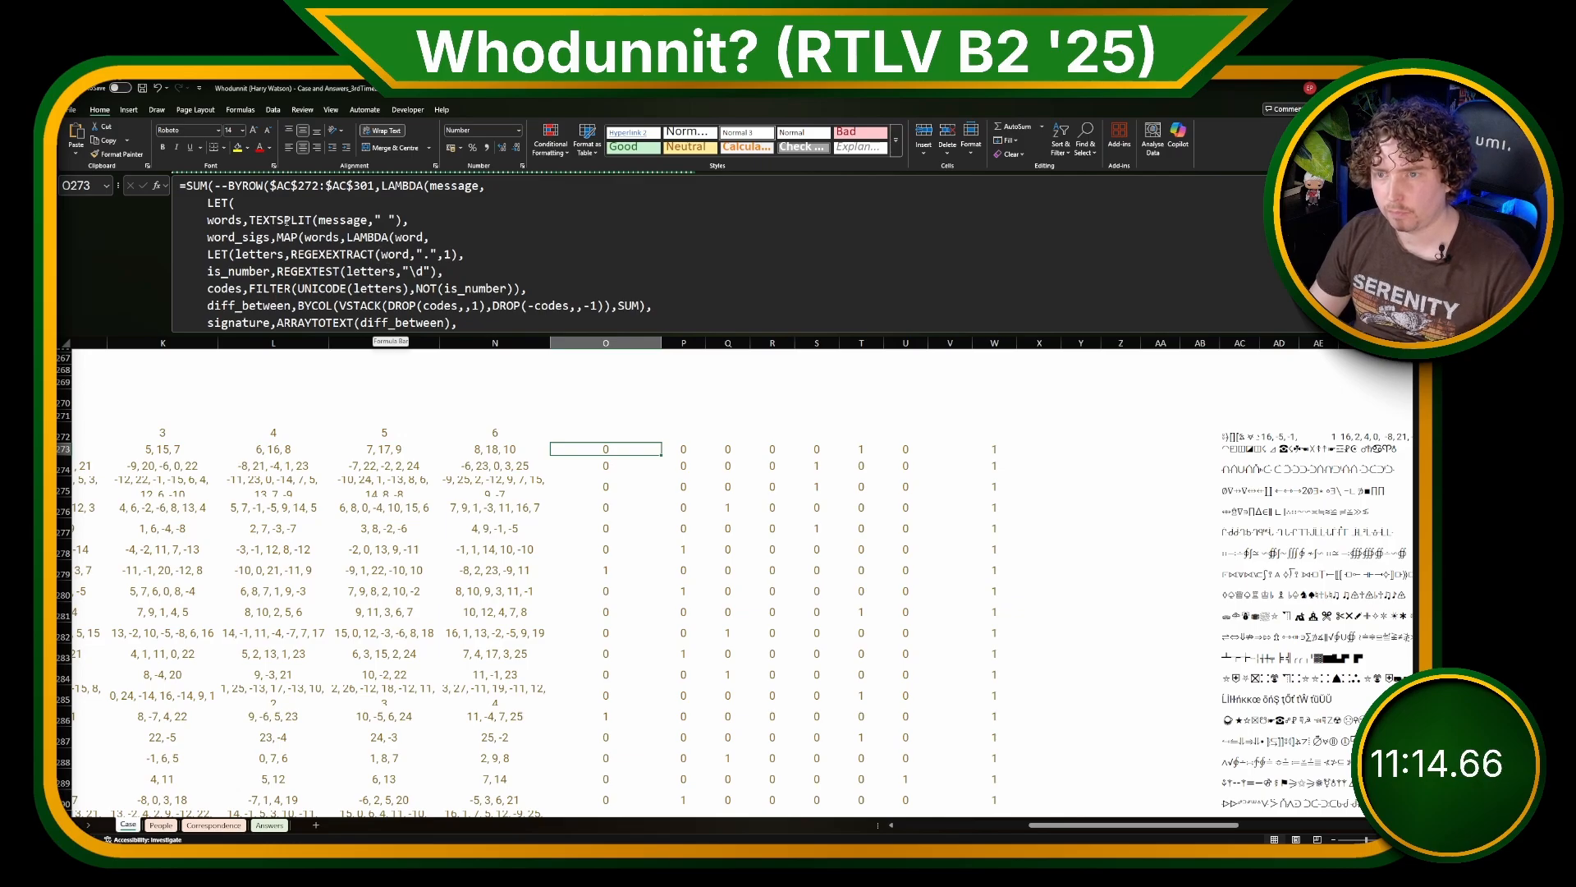
{"action": "left_click", "coordinate": [287, 220]}
{"action": "double_click", "coordinate": [239, 236]}
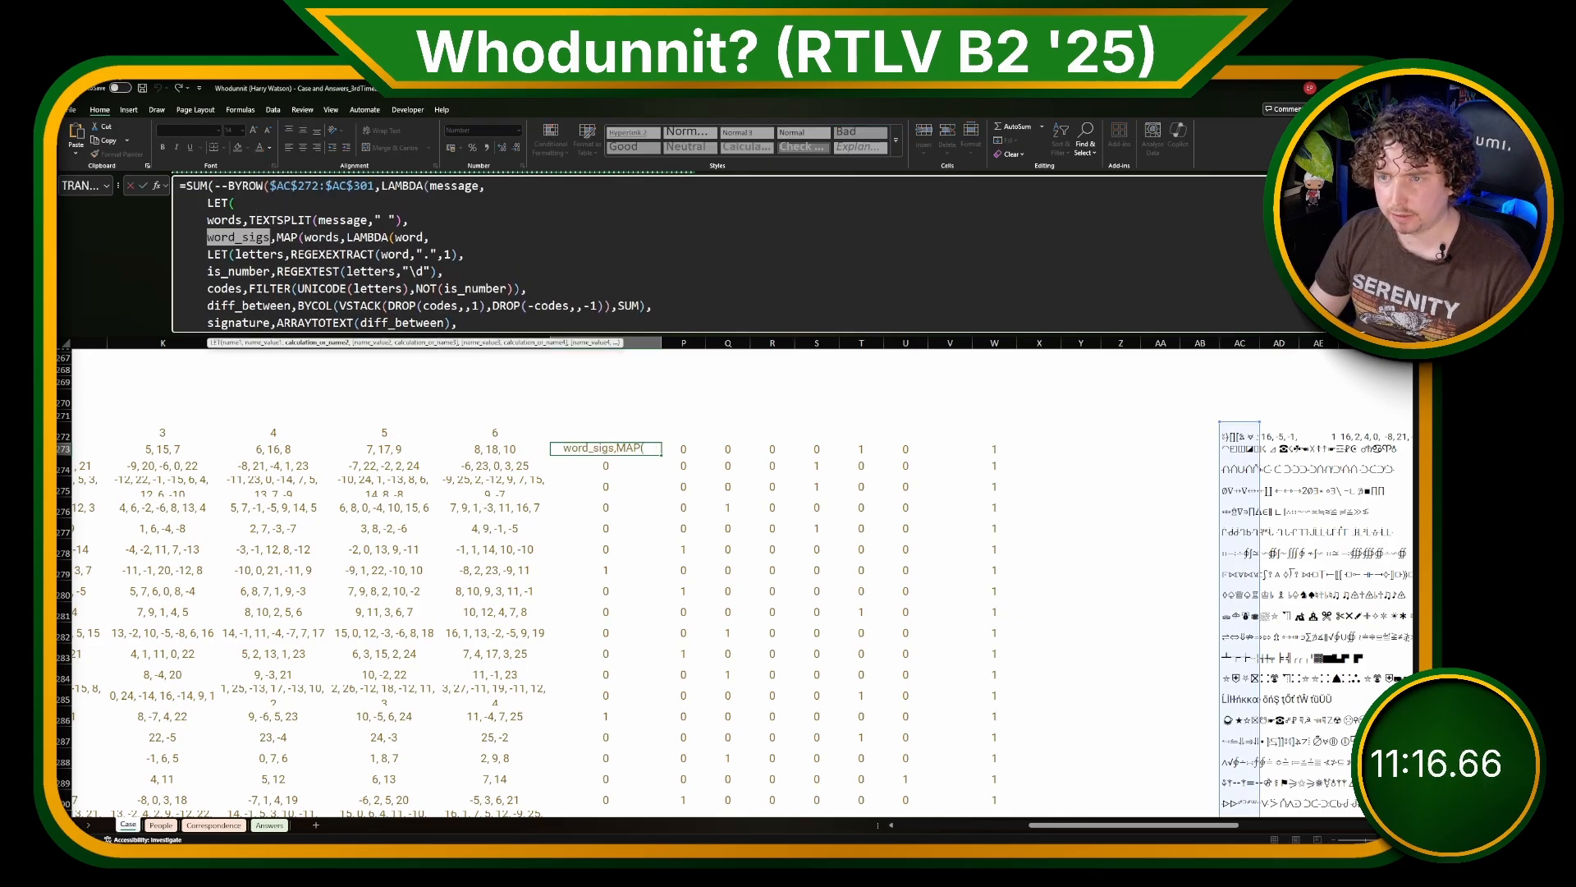
{"action": "scroll", "coordinate": [335, 272], "scroll_direction": "down", "scroll_amount": 2}
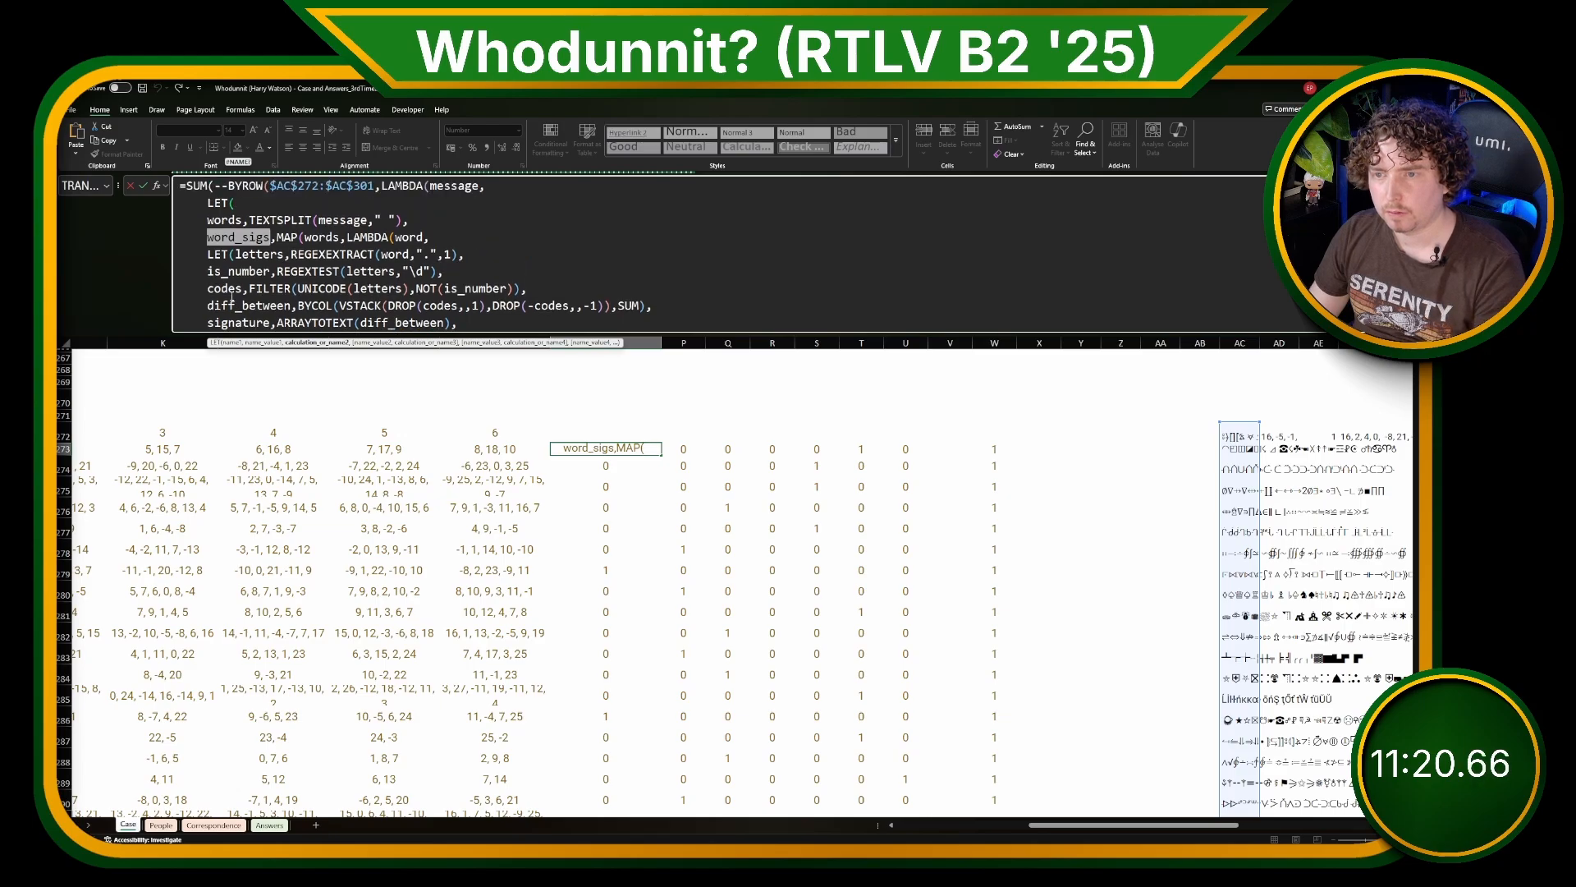
{"action": "scroll", "coordinate": [232, 202], "scroll_direction": "up", "scroll_amount": 2}
{"action": "key", "text": "Escape"}
Step: Clear the match results in columns O to U from row 274 down, keeping only row 273
{"action": "left_click", "coordinate": [611, 464]}
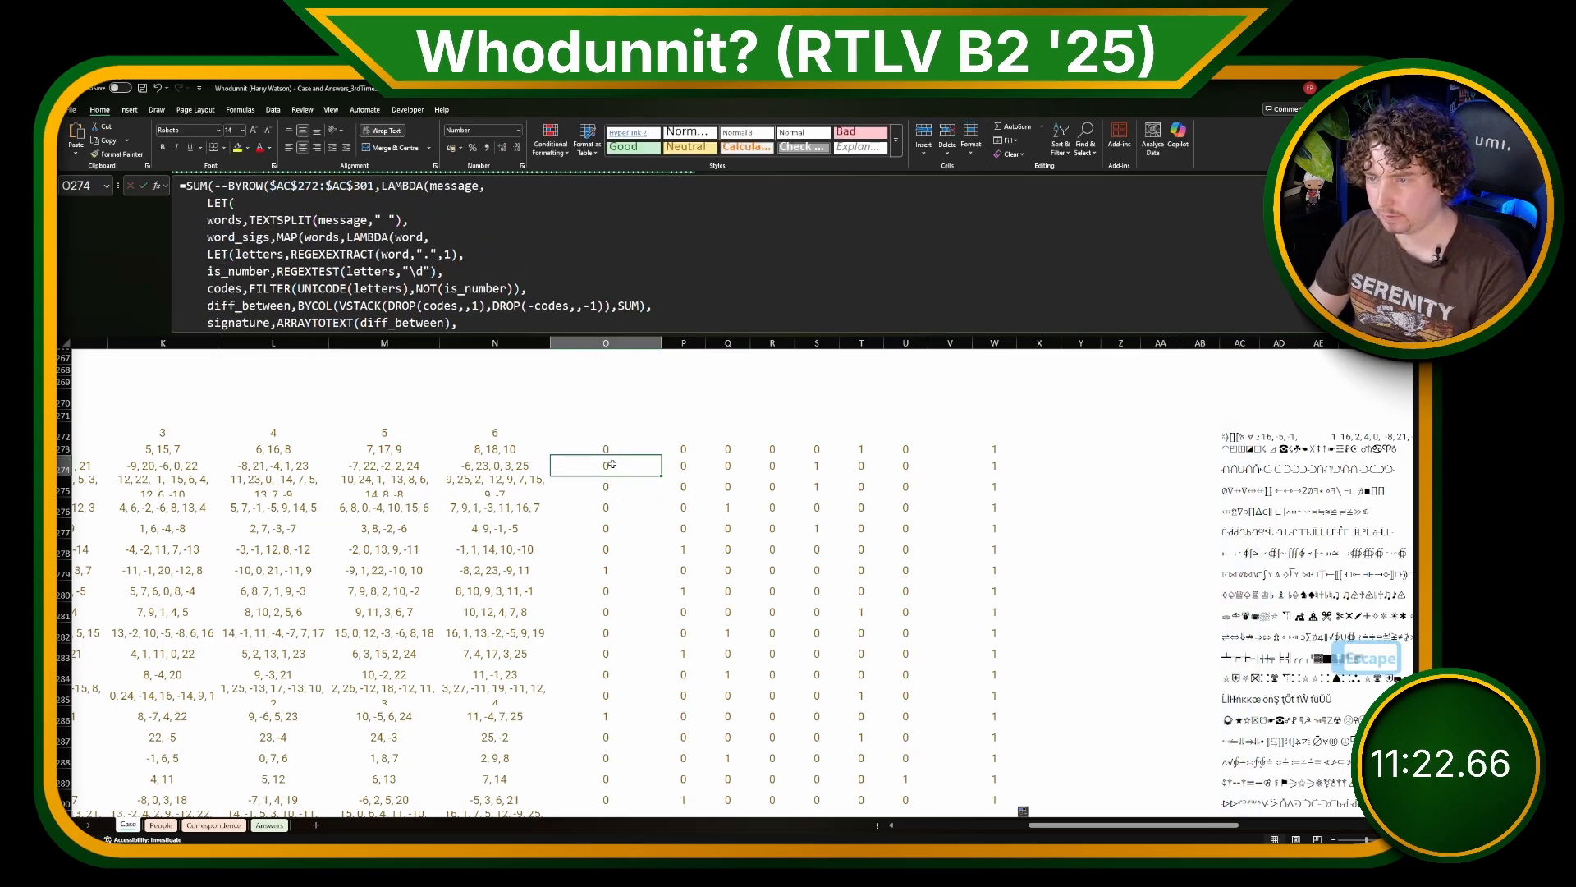
{"action": "key", "text": "shift+Right"}
{"action": "key", "text": "shift+Right"}
{"action": "key", "text": "shift+Right"}
{"action": "key", "text": "shift+Right"}
{"action": "key", "text": "shift+Right"}
{"action": "key", "text": "shift+Right"}
{"action": "key", "text": "ctrl+shift+Down"}
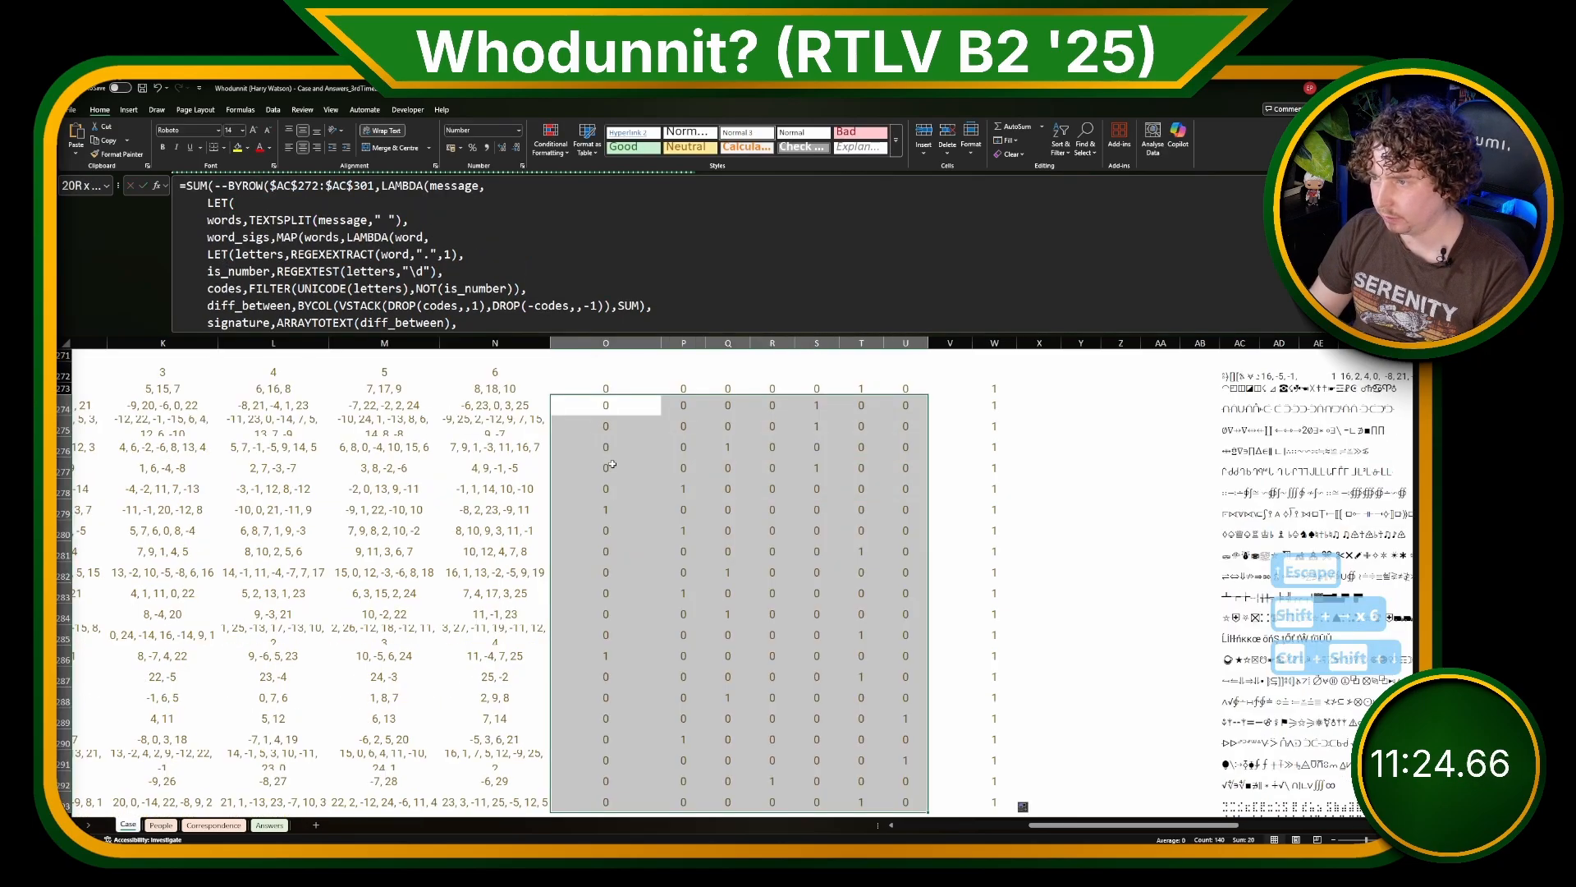
{"action": "key", "text": "Delete"}
Step: Remove the outer SUM(-- ) wrapper from the T273 formula so that BYROW is the outermost function
{"action": "left_click", "coordinate": [864, 387]}
{"action": "scroll", "coordinate": [704, 444], "scroll_direction": "up", "scroll_amount": 1}
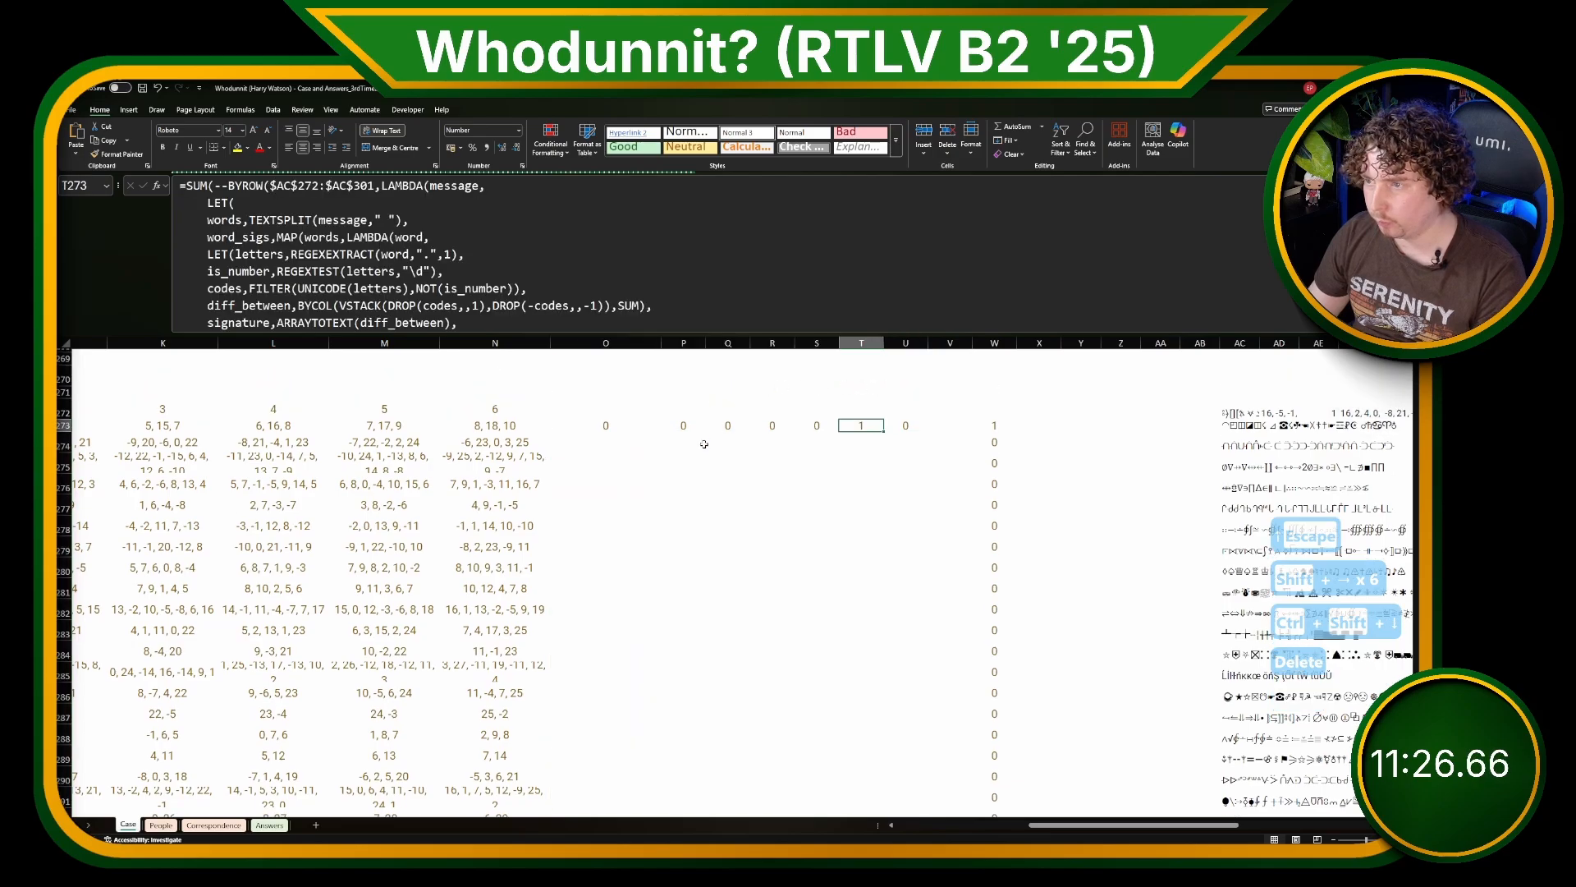
{"action": "scroll", "coordinate": [673, 480], "scroll_direction": "up", "scroll_amount": 3}
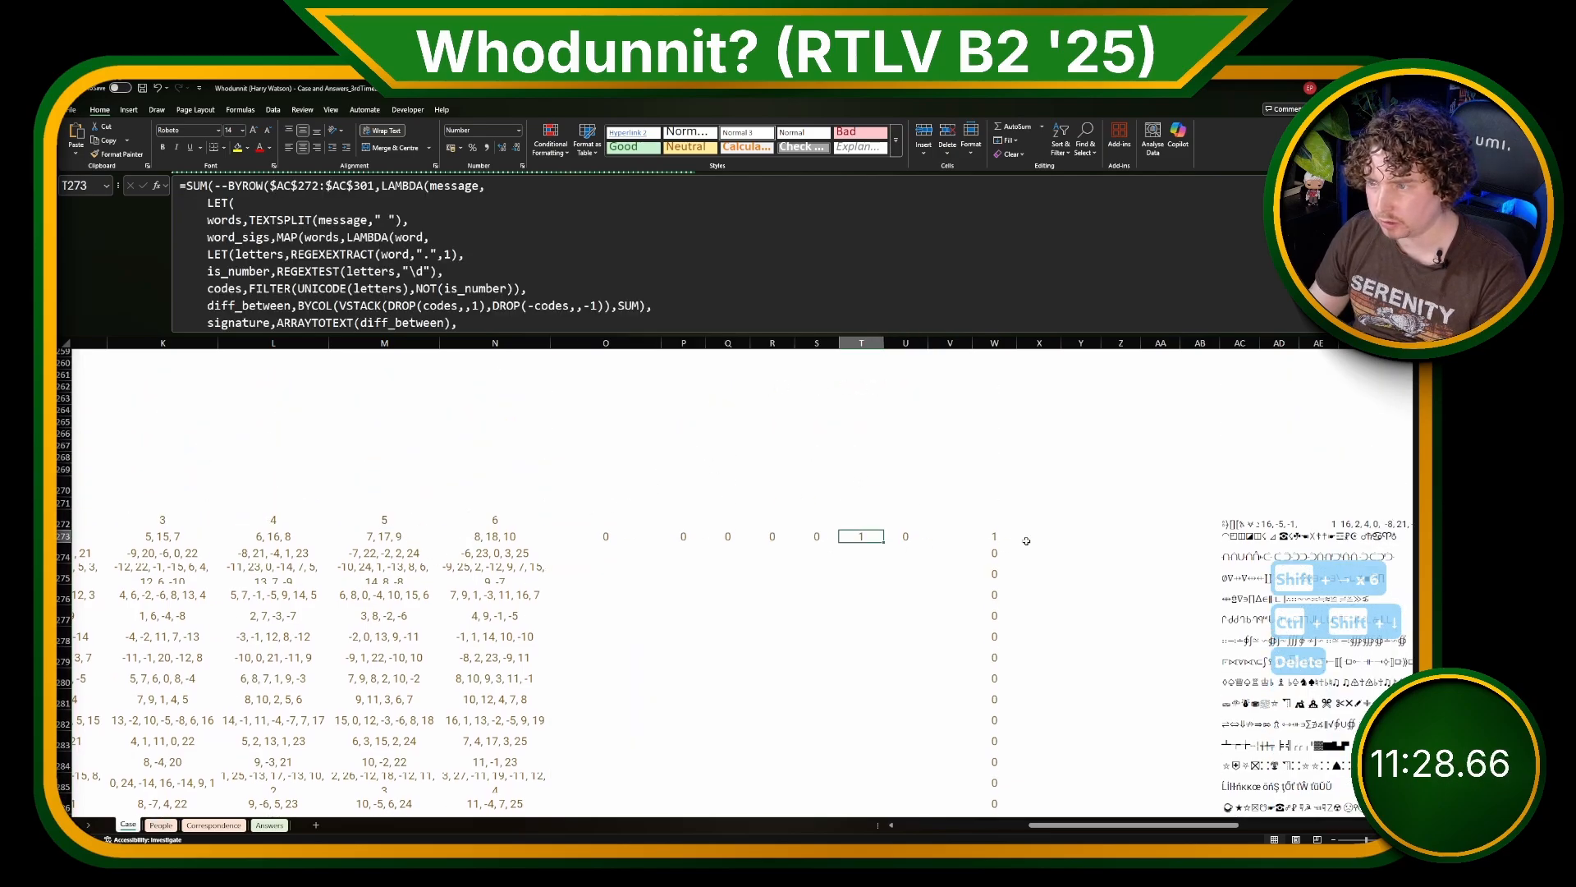
{"action": "left_click", "coordinate": [307, 318]}
{"action": "double_click", "coordinate": [238, 322]}
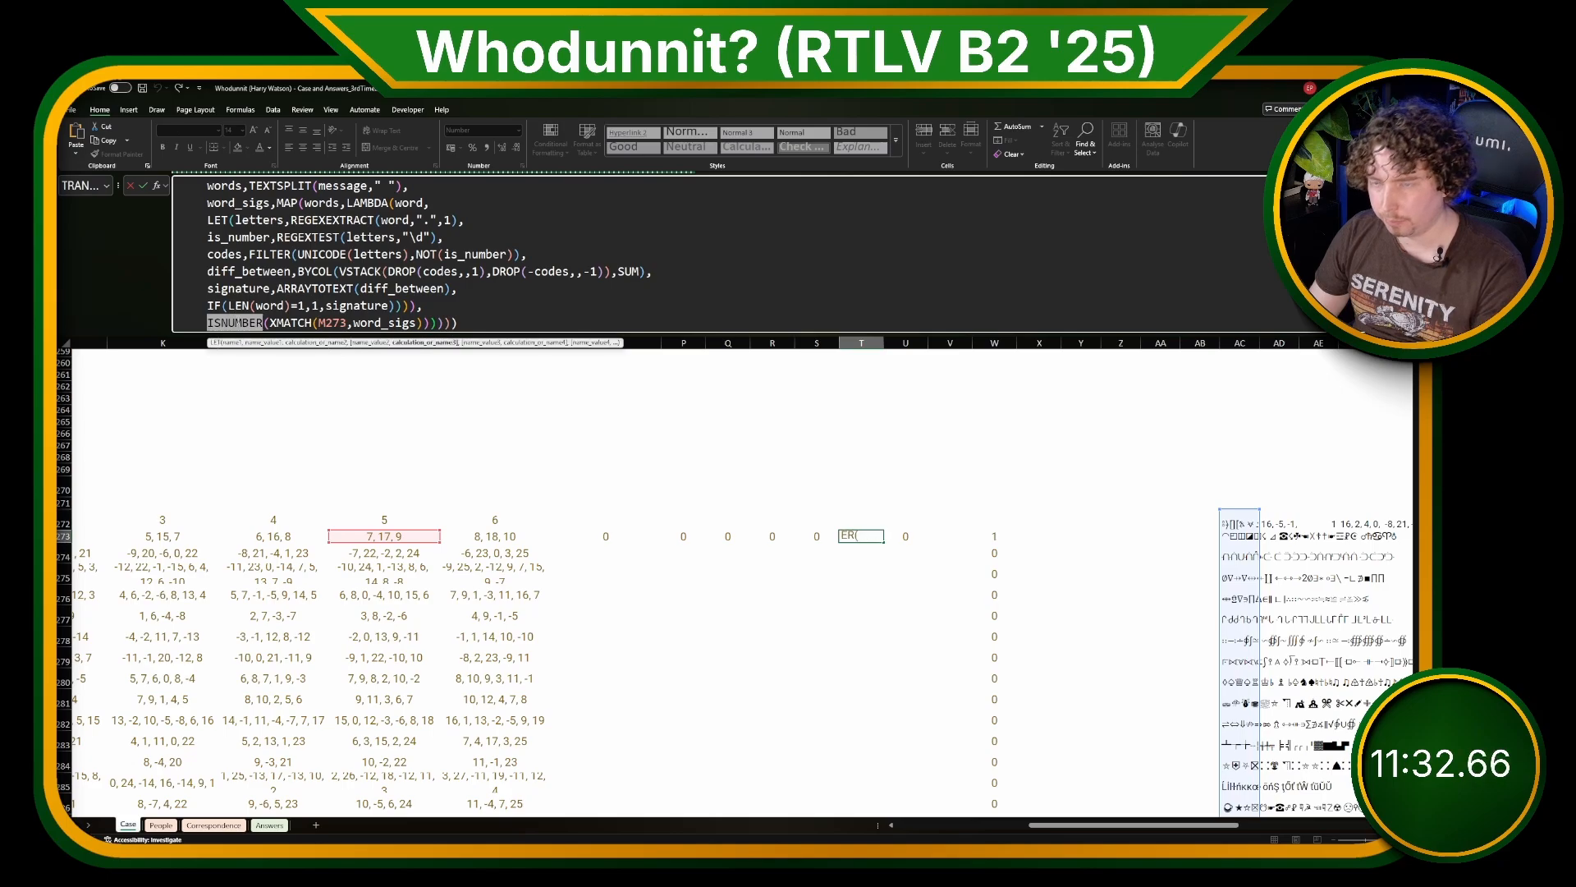
{"action": "scroll", "coordinate": [271, 254], "scroll_direction": "up", "scroll_amount": 2}
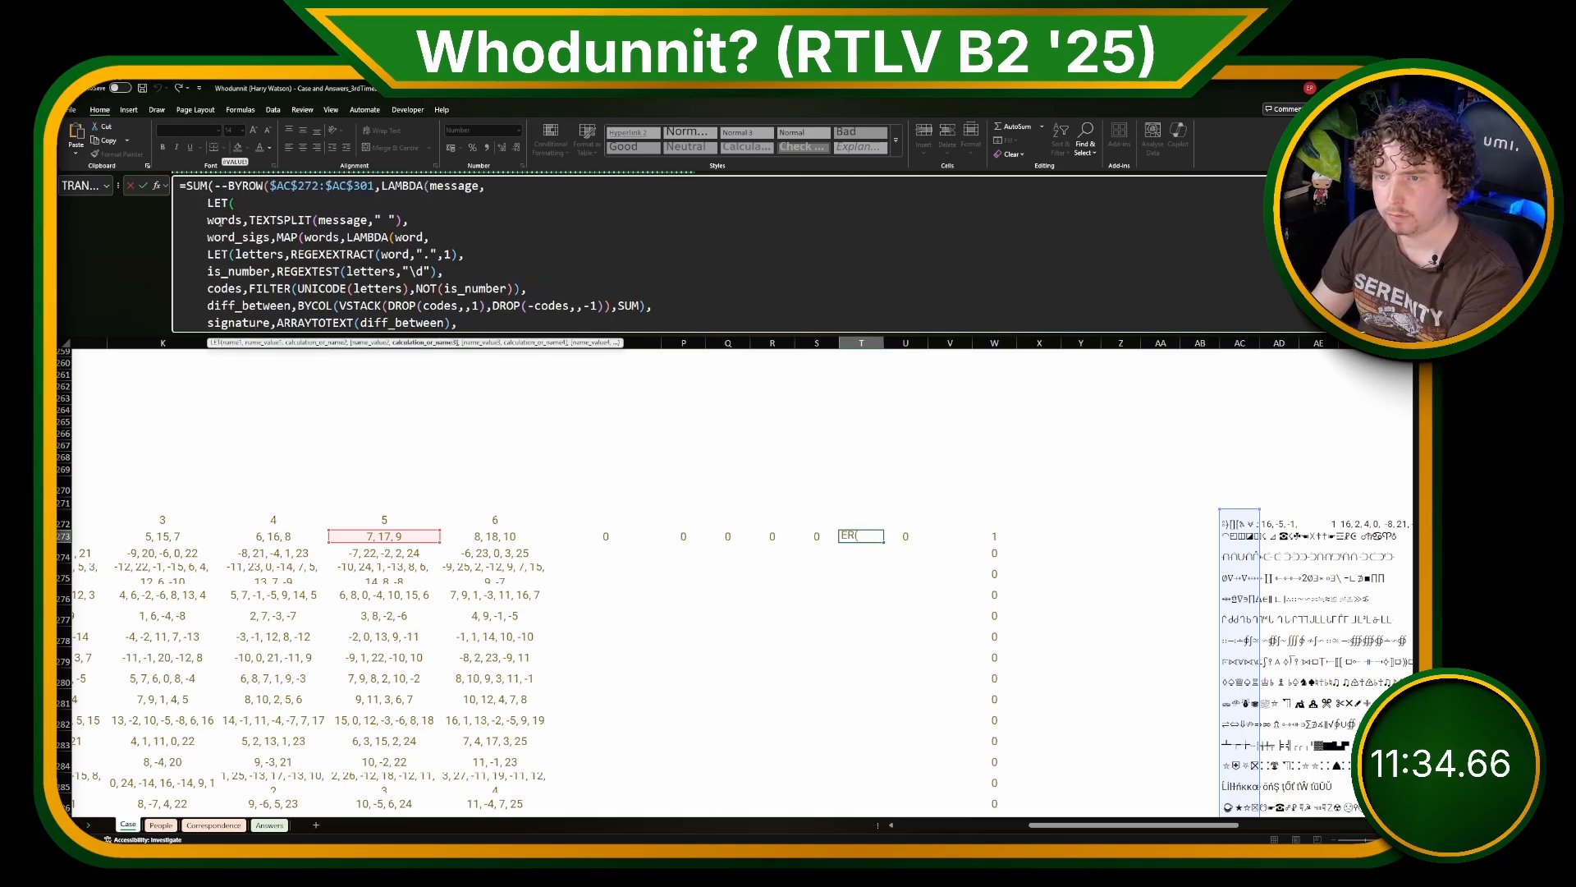
{"action": "scroll", "coordinate": [234, 206], "scroll_direction": "down", "scroll_amount": 2}
{"action": "scroll", "coordinate": [229, 198], "scroll_direction": "up", "scroll_amount": 2}
{"action": "left_click_drag", "start_coordinate": [228, 187], "coordinate": [186, 187]}
{"action": "key", "text": "BackSpace"}
{"action": "scroll", "coordinate": [472, 283], "scroll_direction": "down", "scroll_amount": 2}
{"action": "left_click", "coordinate": [515, 324]}
{"action": "key", "text": "BackSpace"}
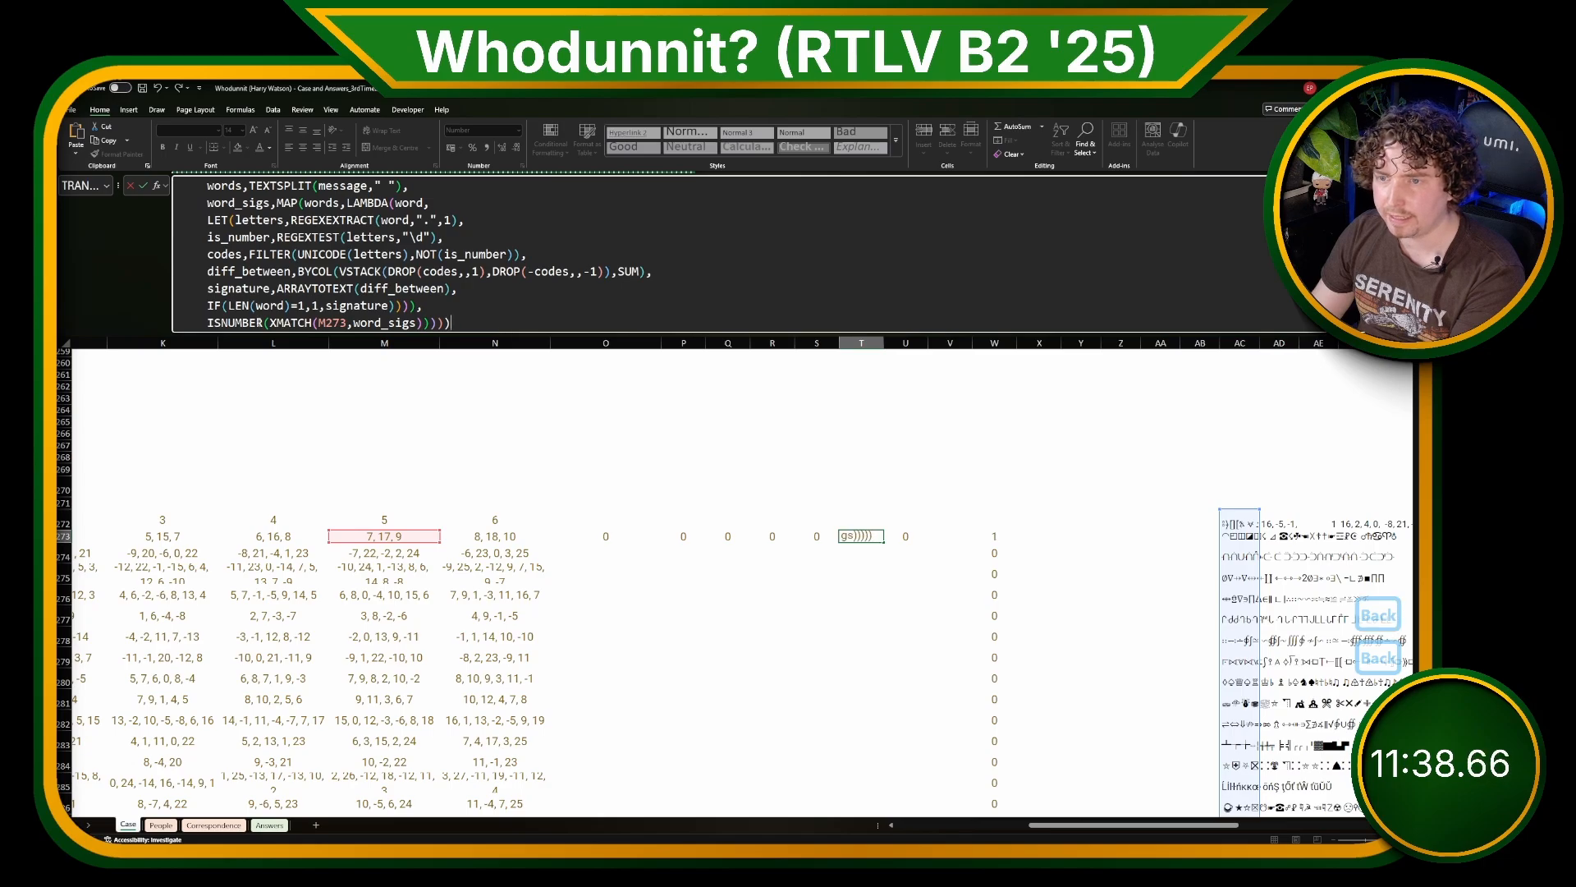
Step: Remove ISNUMBER from around XMATCH(M273,word_sigs) in the T273 formula and check the matching row in column T
{"action": "double_click", "coordinate": [236, 322]}
{"action": "key", "text": "BackSpace"}
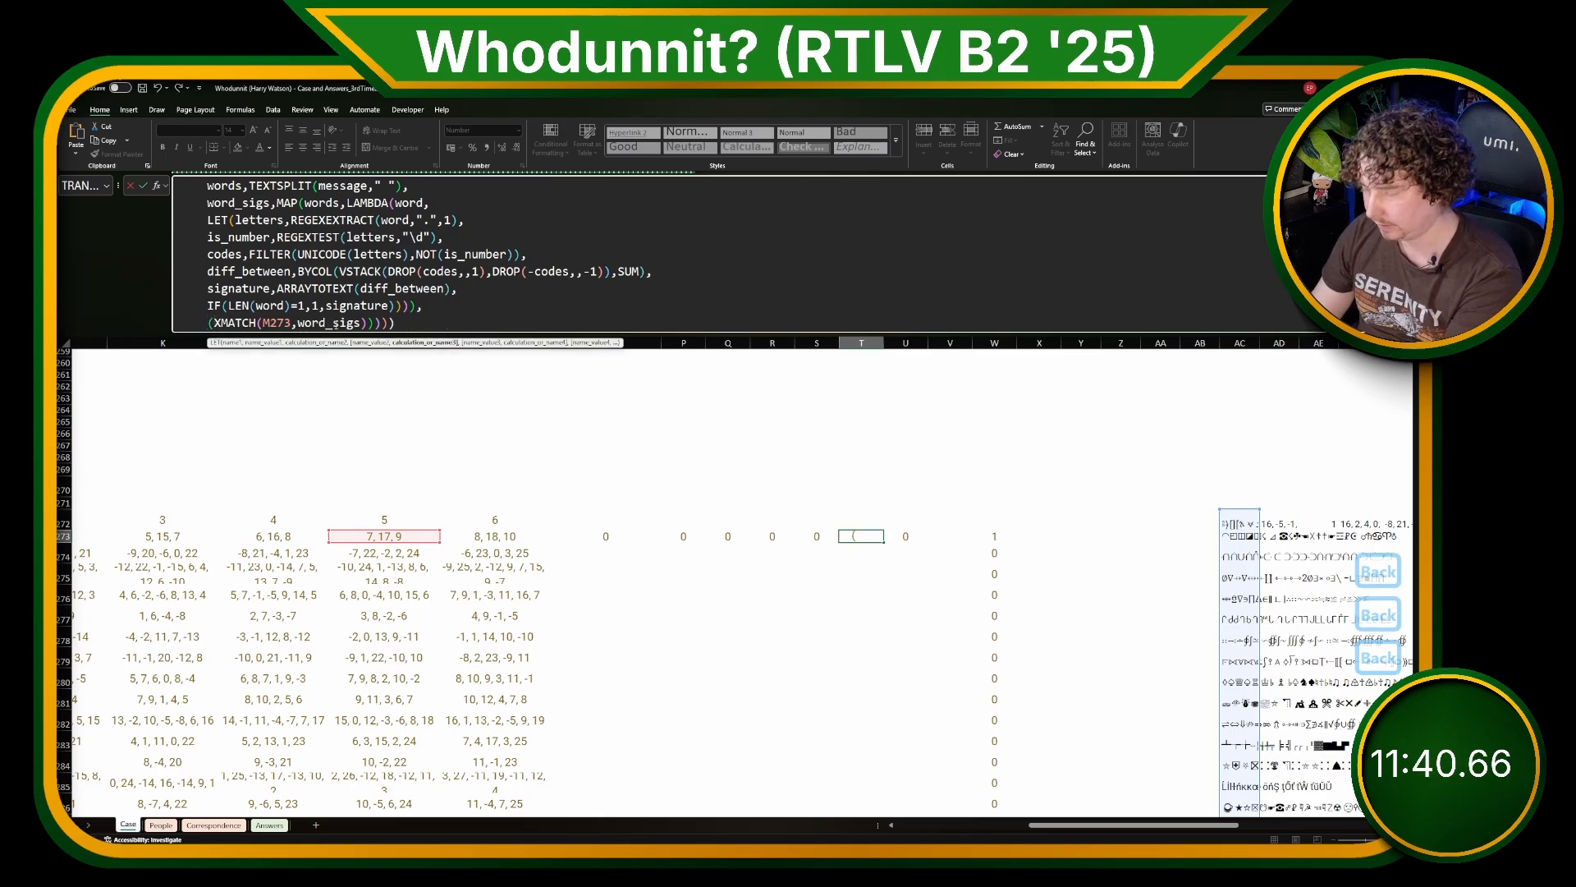
{"action": "key", "text": "Return"}
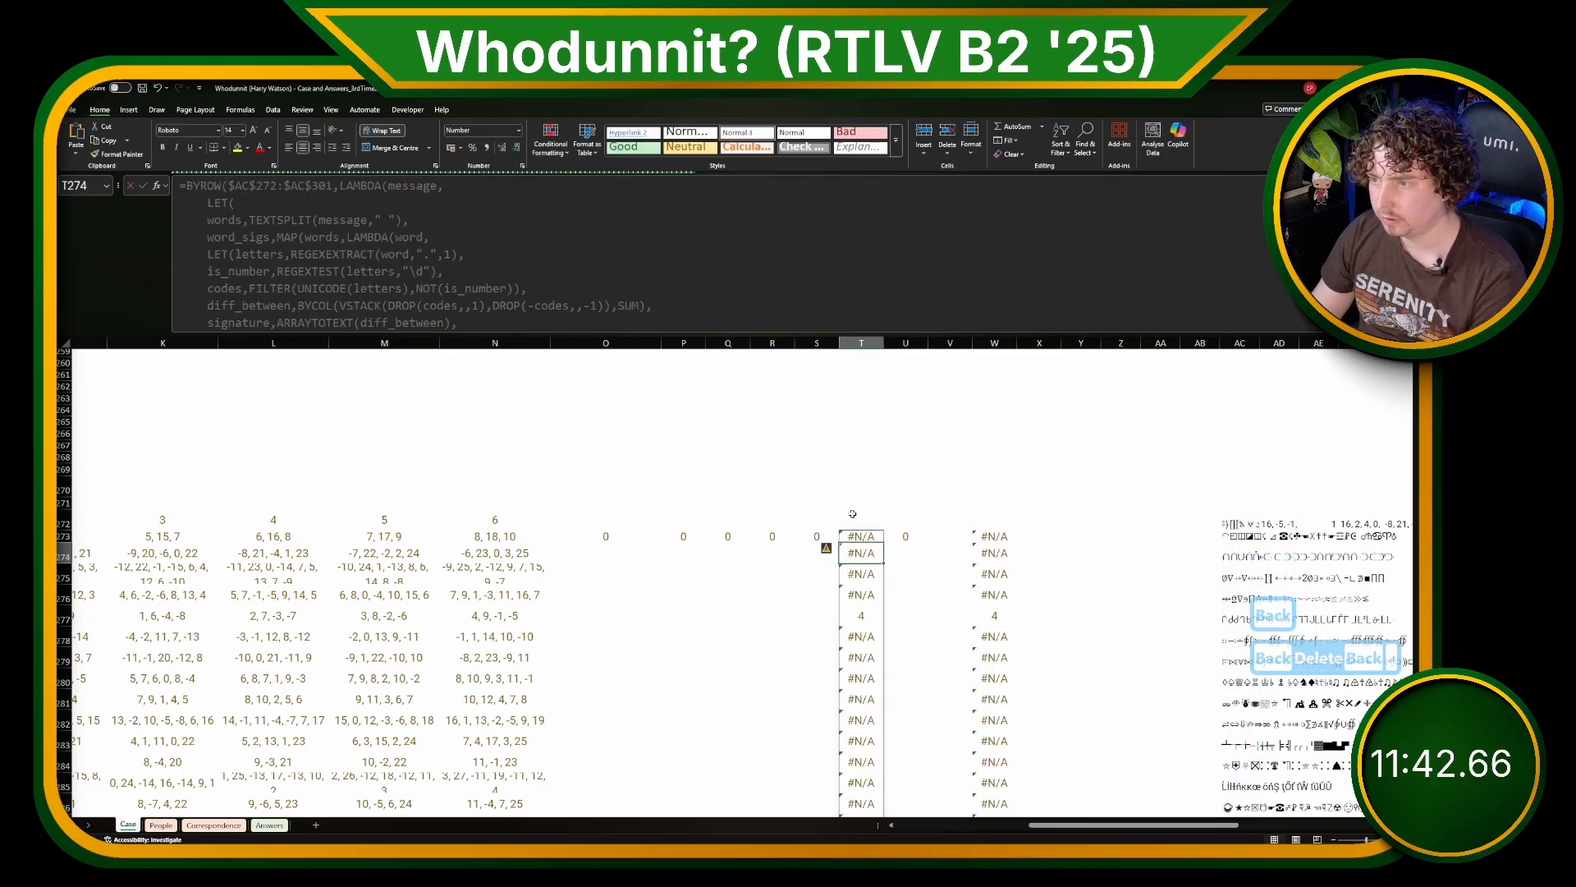
{"action": "left_click", "coordinate": [867, 614]}
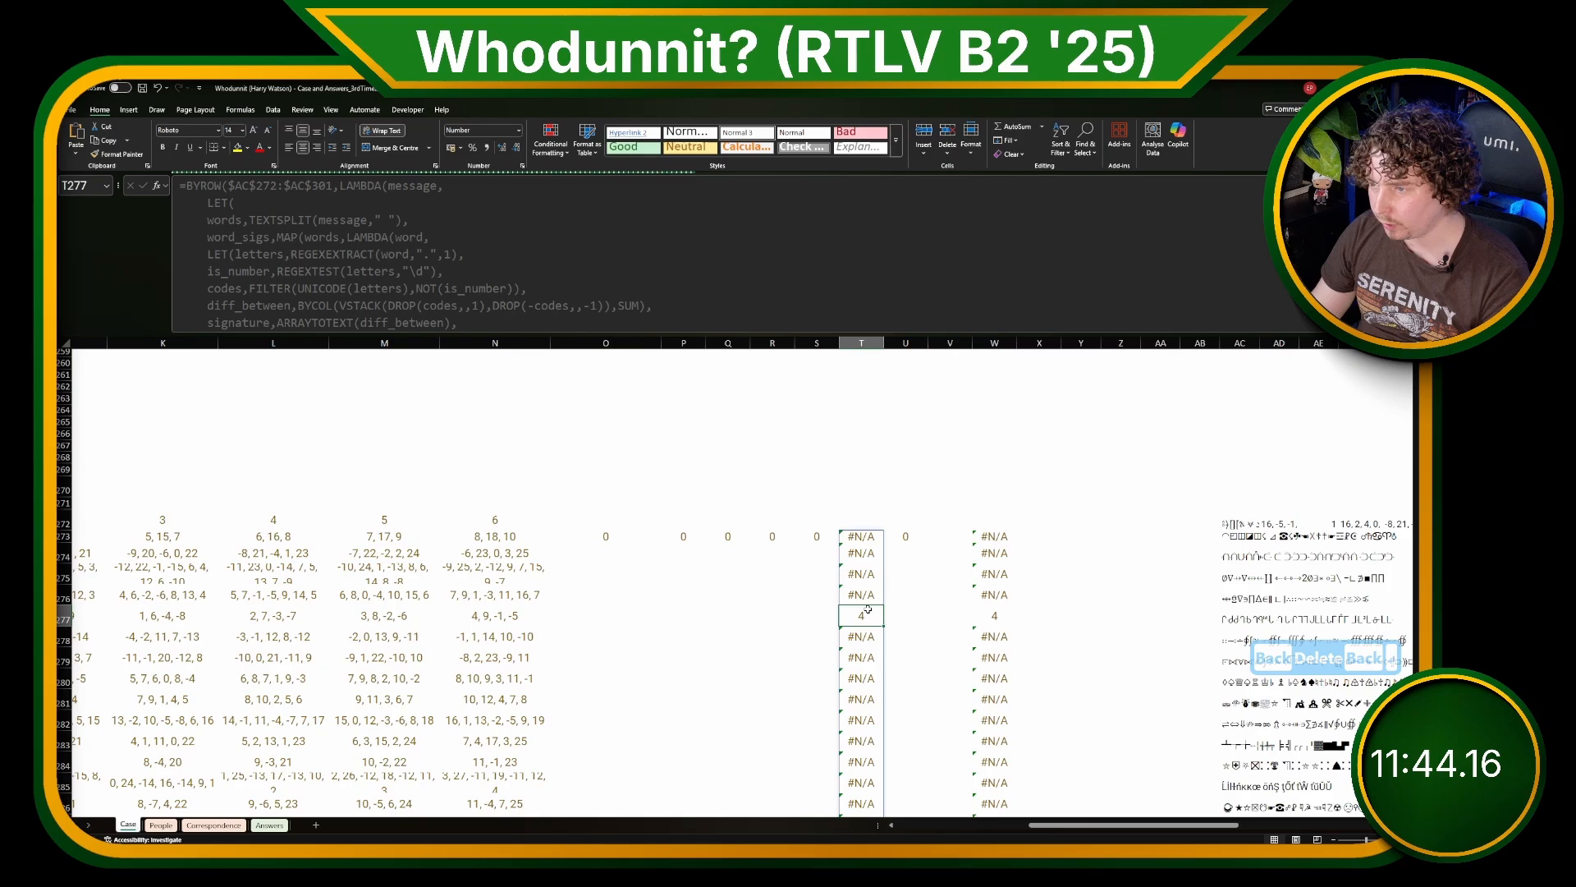
Step: Fill the T273 formula across row 273 from column O to column U
{"action": "left_click", "coordinate": [861, 538]}
{"action": "left_click_drag", "start_coordinate": [883, 543], "coordinate": [605, 538]}
{"action": "scroll", "coordinate": [741, 569], "scroll_direction": "down", "scroll_amount": 7}
{"action": "scroll", "coordinate": [742, 569], "scroll_direction": "up", "scroll_amount": 3}
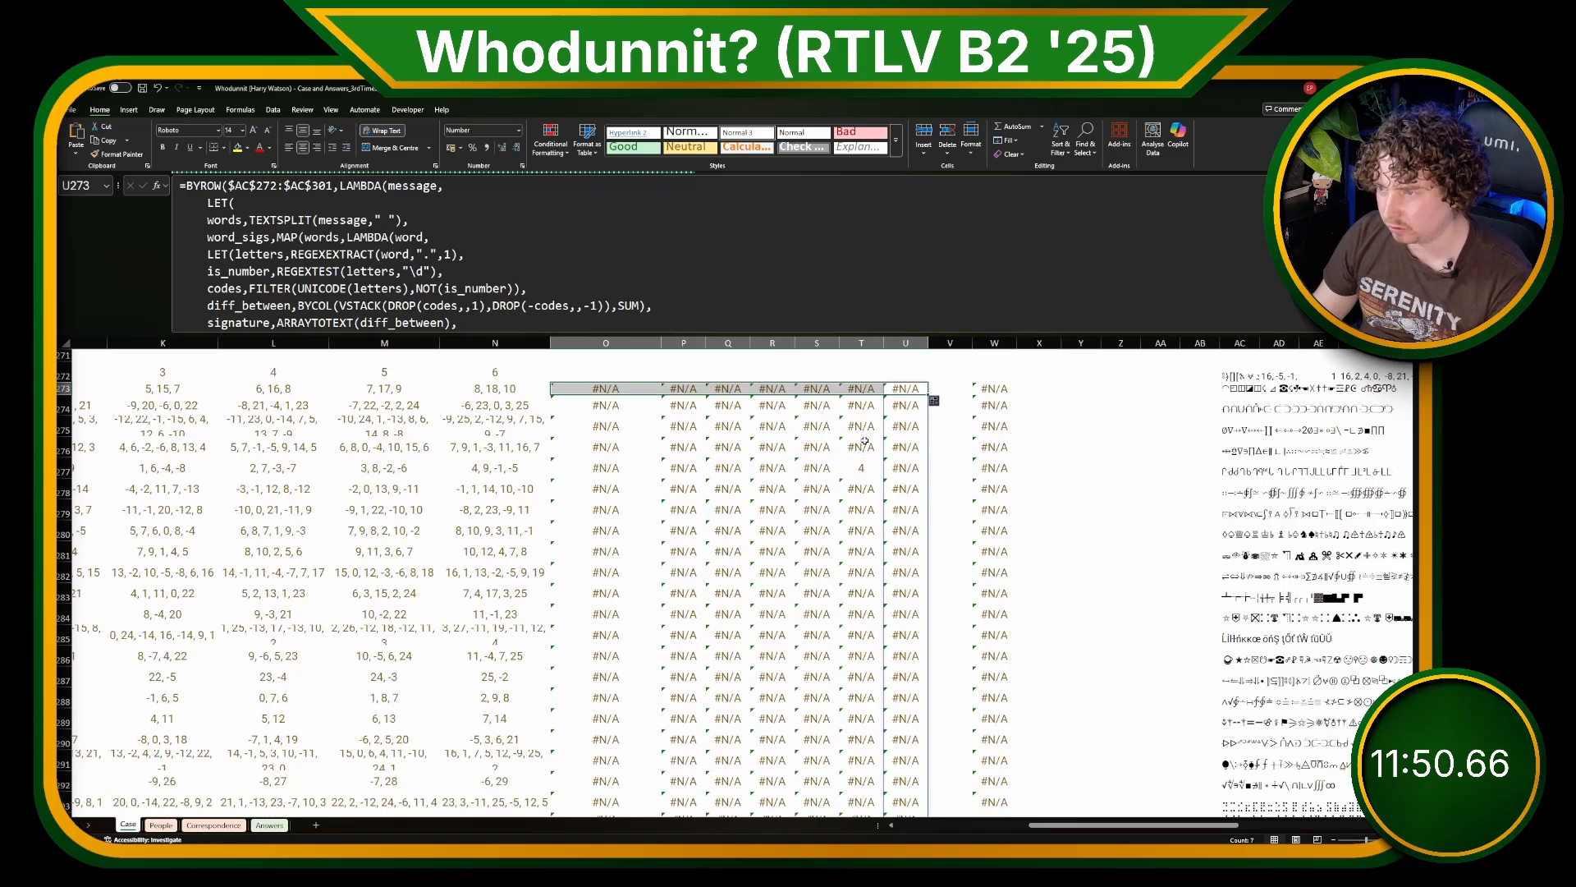
{"action": "left_click_drag", "start_coordinate": [865, 401], "coordinate": [861, 388]}
{"action": "key", "text": "ctrl+z"}
{"action": "left_click", "coordinate": [861, 388]}
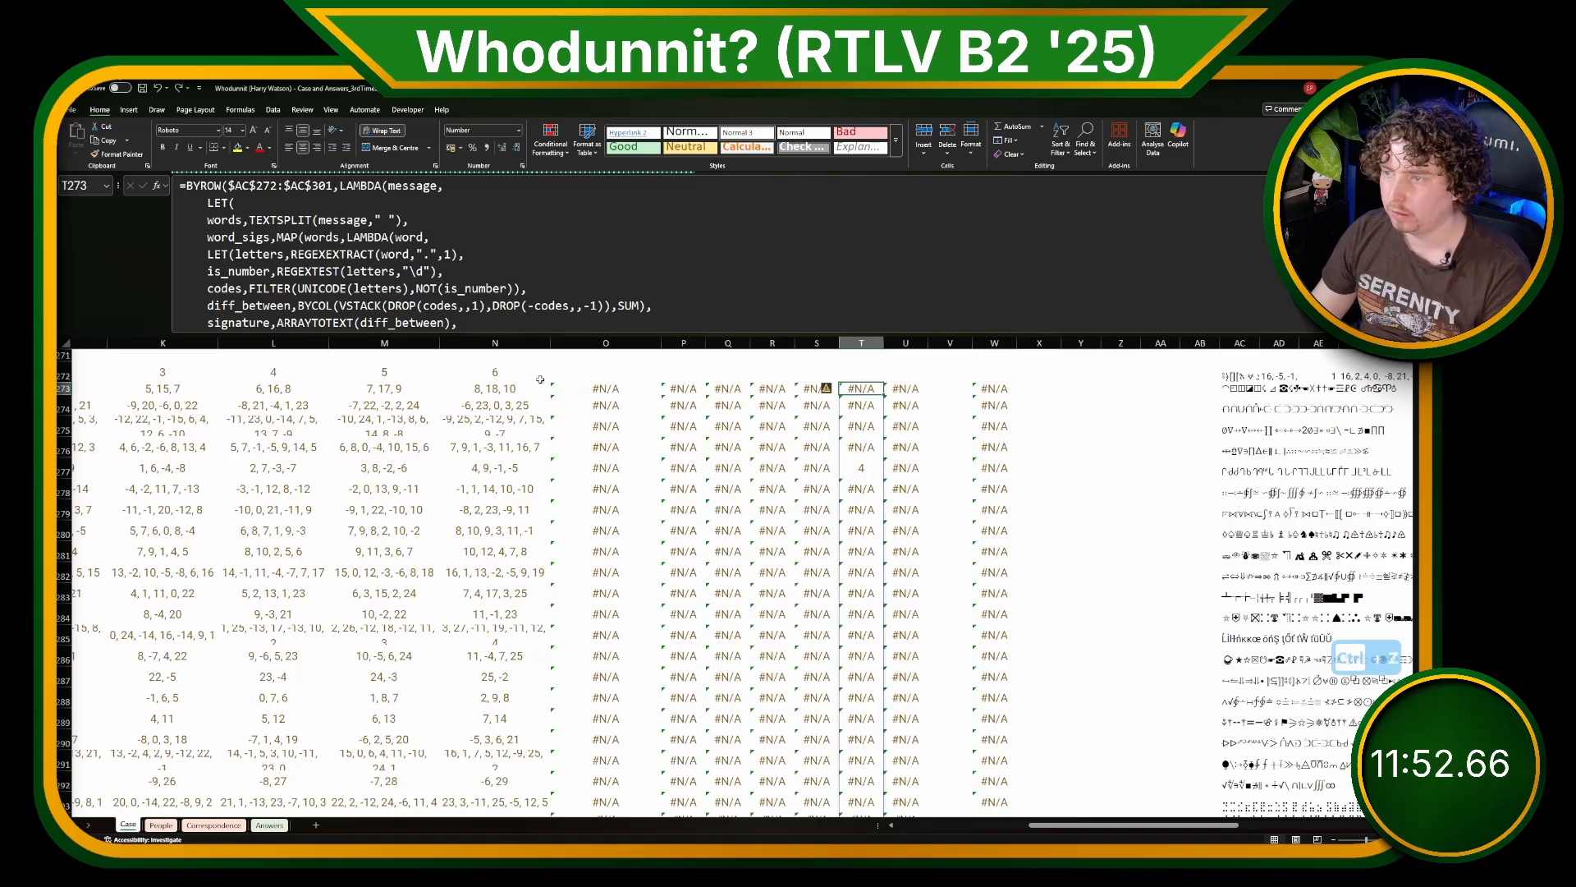
Step: In the T273 formula, define match_word as INDEX(words,XMATCH(M273,word_sigs))
{"action": "left_click", "coordinate": [301, 306]}
{"action": "scroll", "coordinate": [304, 308], "scroll_direction": "down", "scroll_amount": 2}
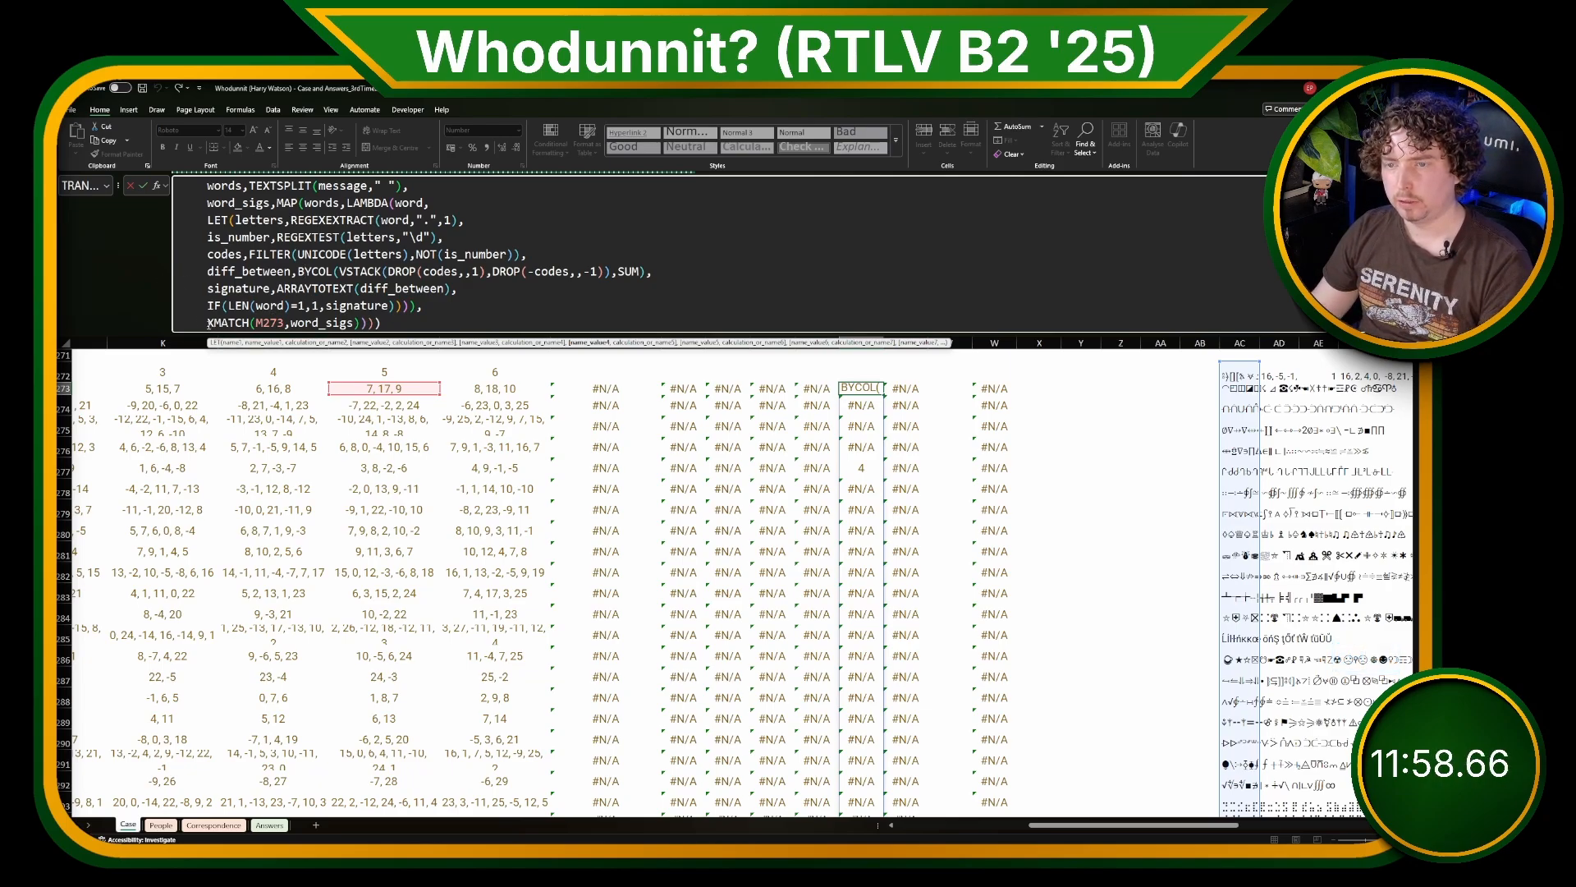
{"action": "left_click", "coordinate": [209, 322]}
{"action": "type", "text": "match_)w"}
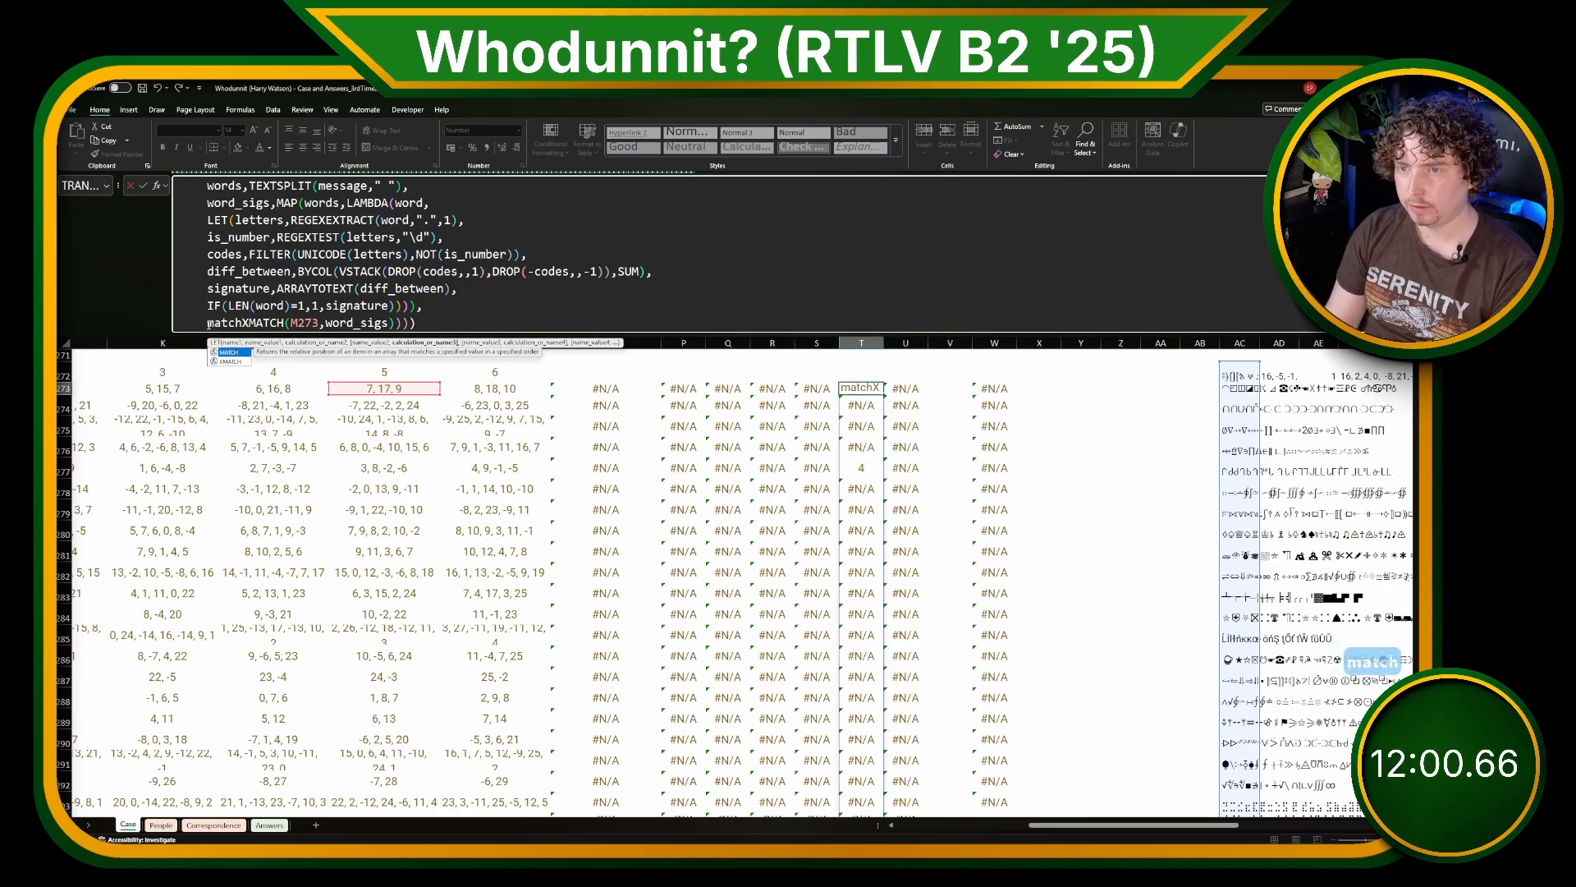
{"action": "key", "text": "BackSpace"}
{"action": "key", "text": "BackSpace"}
{"action": "type", "text": "word,"}
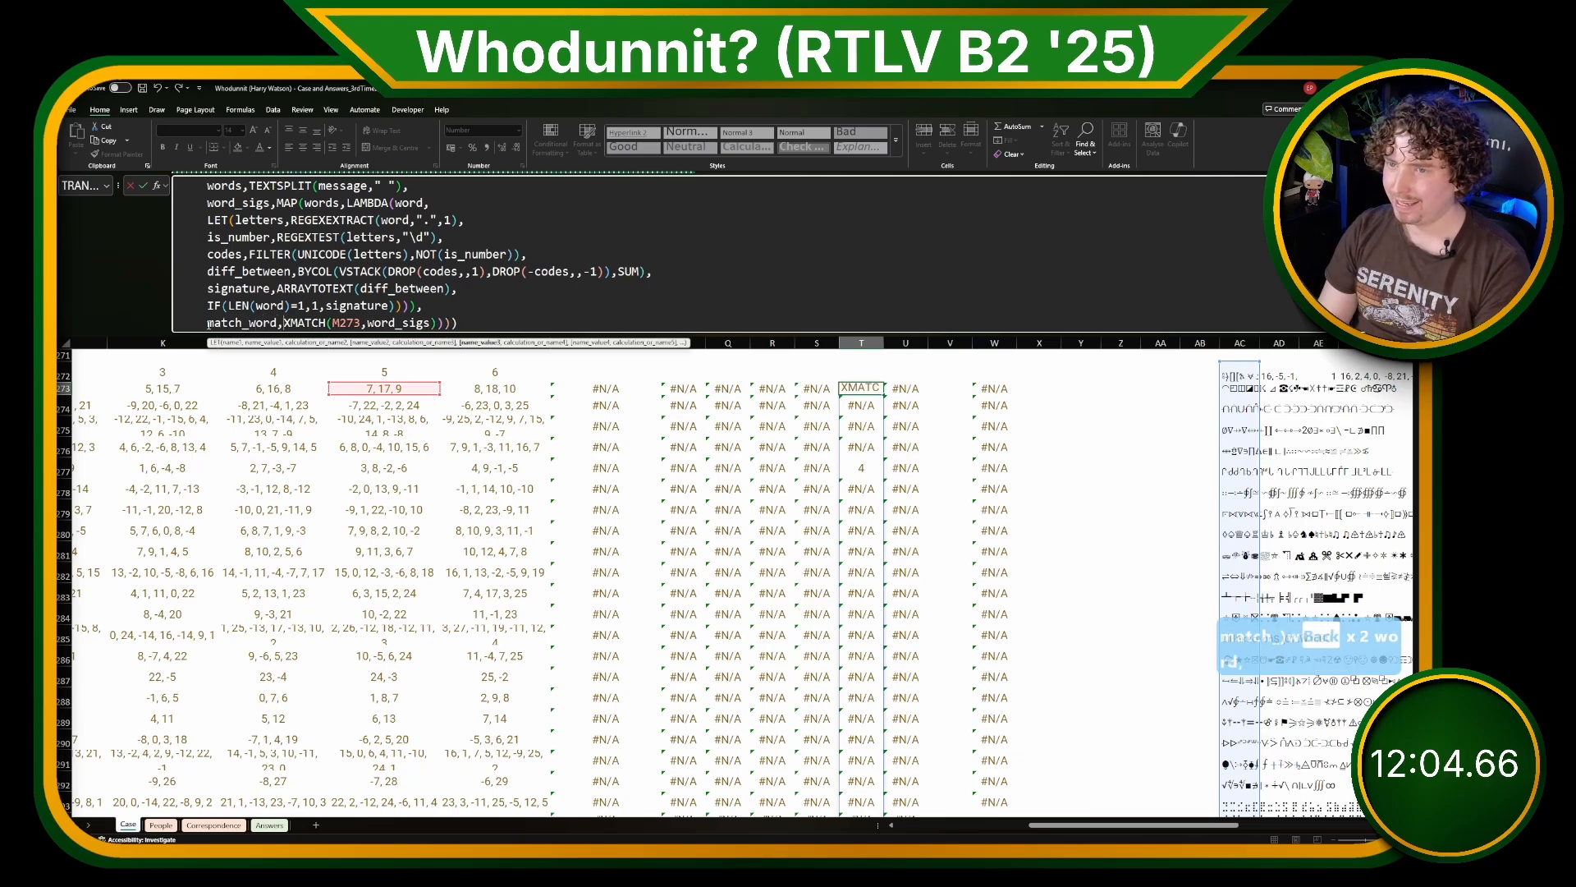
{"action": "type", "text": "INDEX("}
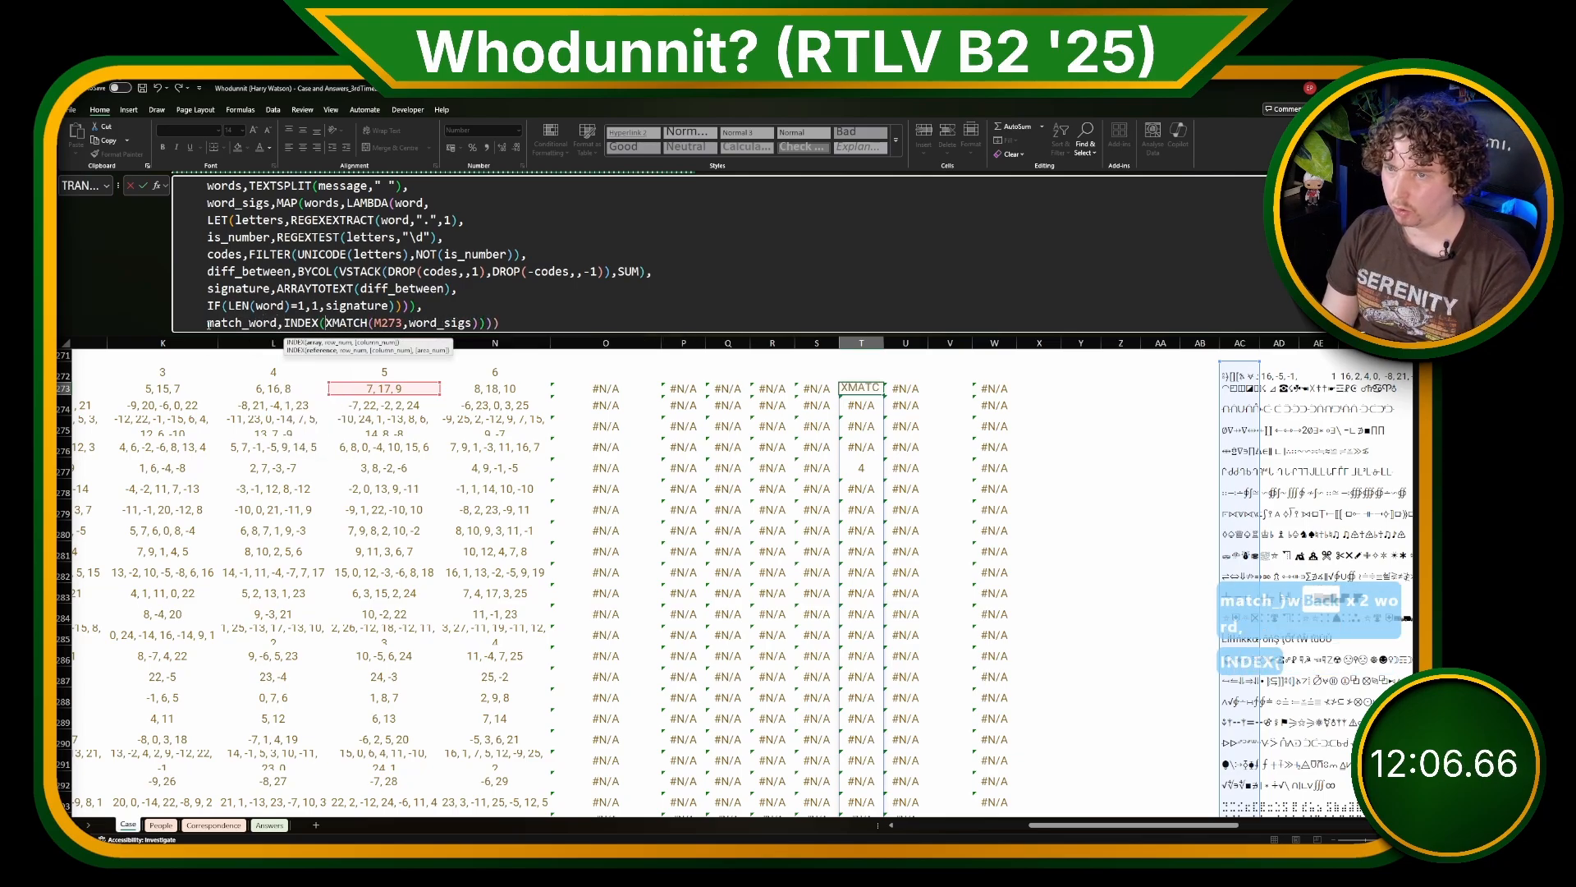
{"action": "type", "text": "words,"}
{"action": "left_click", "coordinate": [574, 322]}
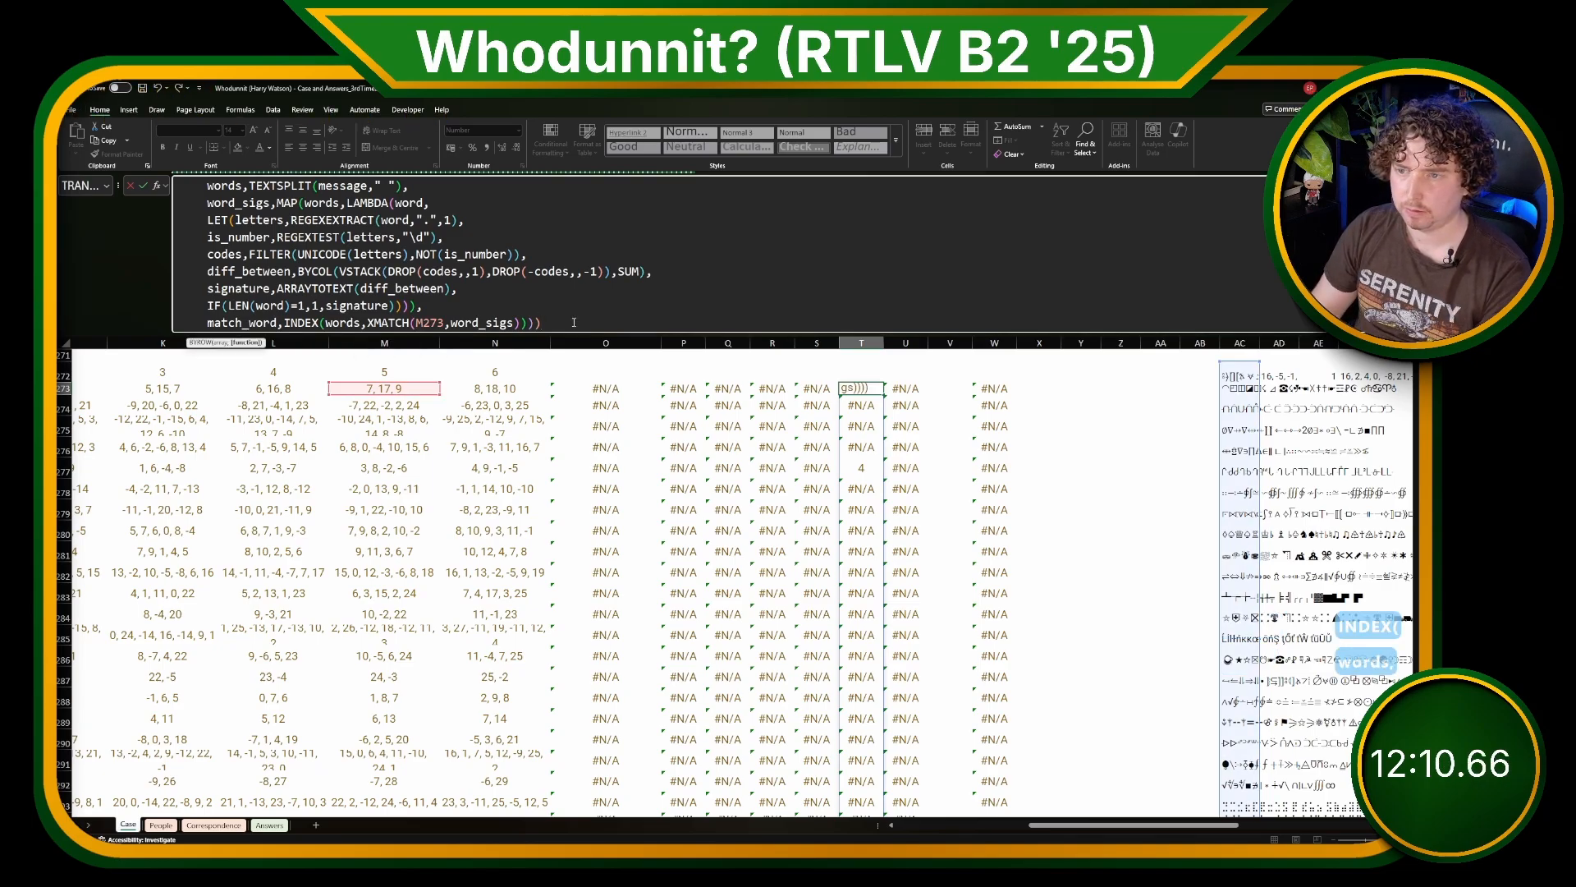
Step: Make match_word the final LET result on a new line of the T273 formula and check the word returned in T277
{"action": "key", "text": "Left"}
{"action": "key", "text": "Left"}
{"action": "scroll", "coordinate": [564, 316], "scroll_direction": "up", "scroll_amount": 1}
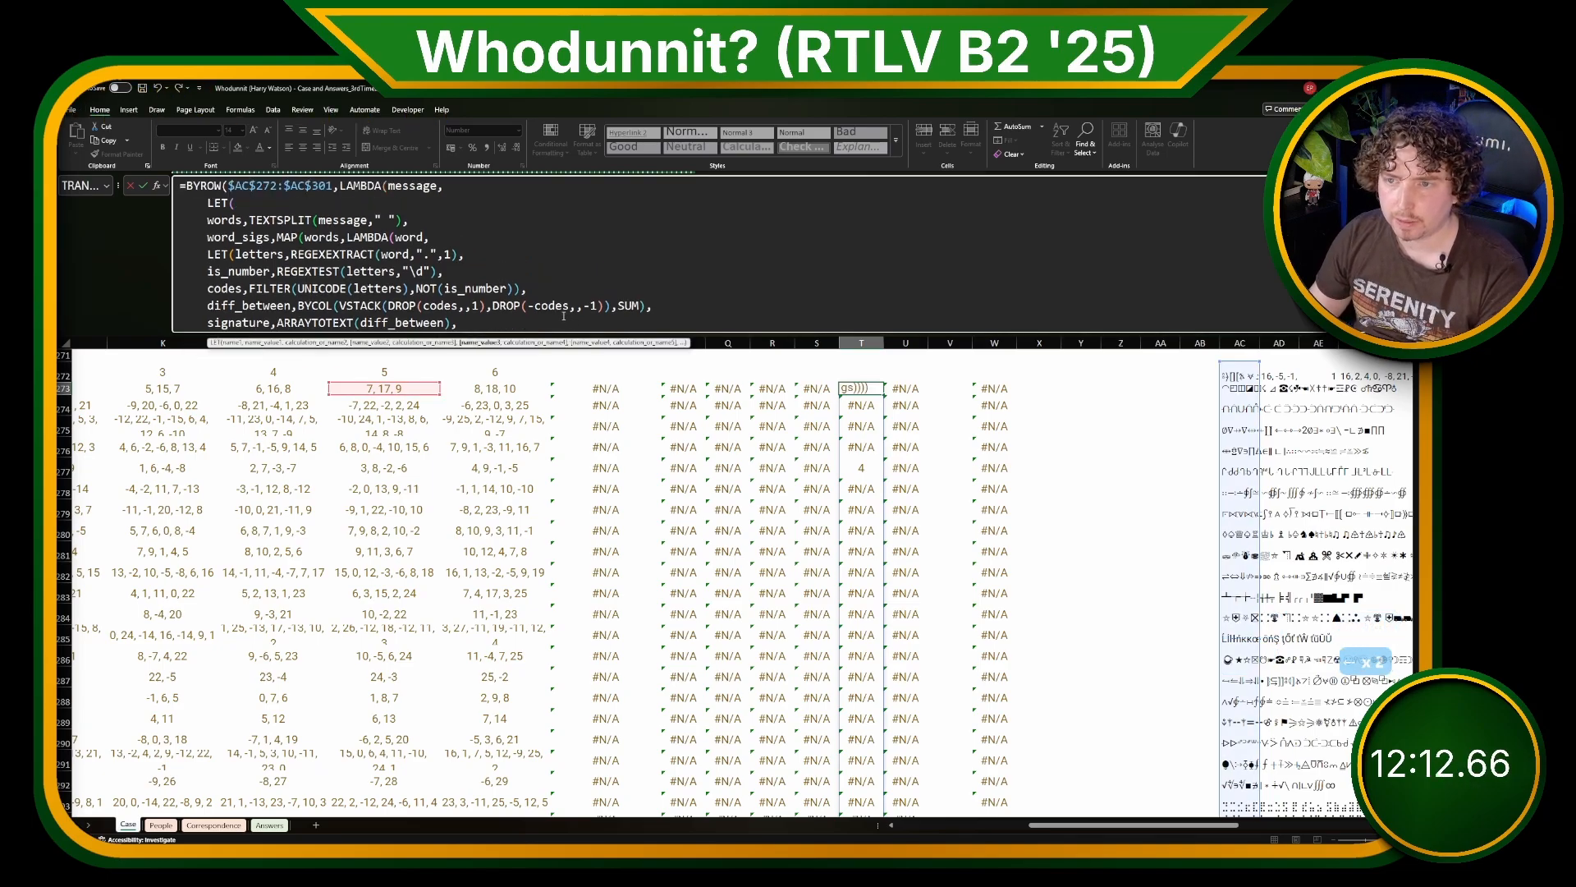
{"action": "scroll", "coordinate": [564, 316], "scroll_direction": "down", "scroll_amount": 1}
{"action": "type", "text": ","}
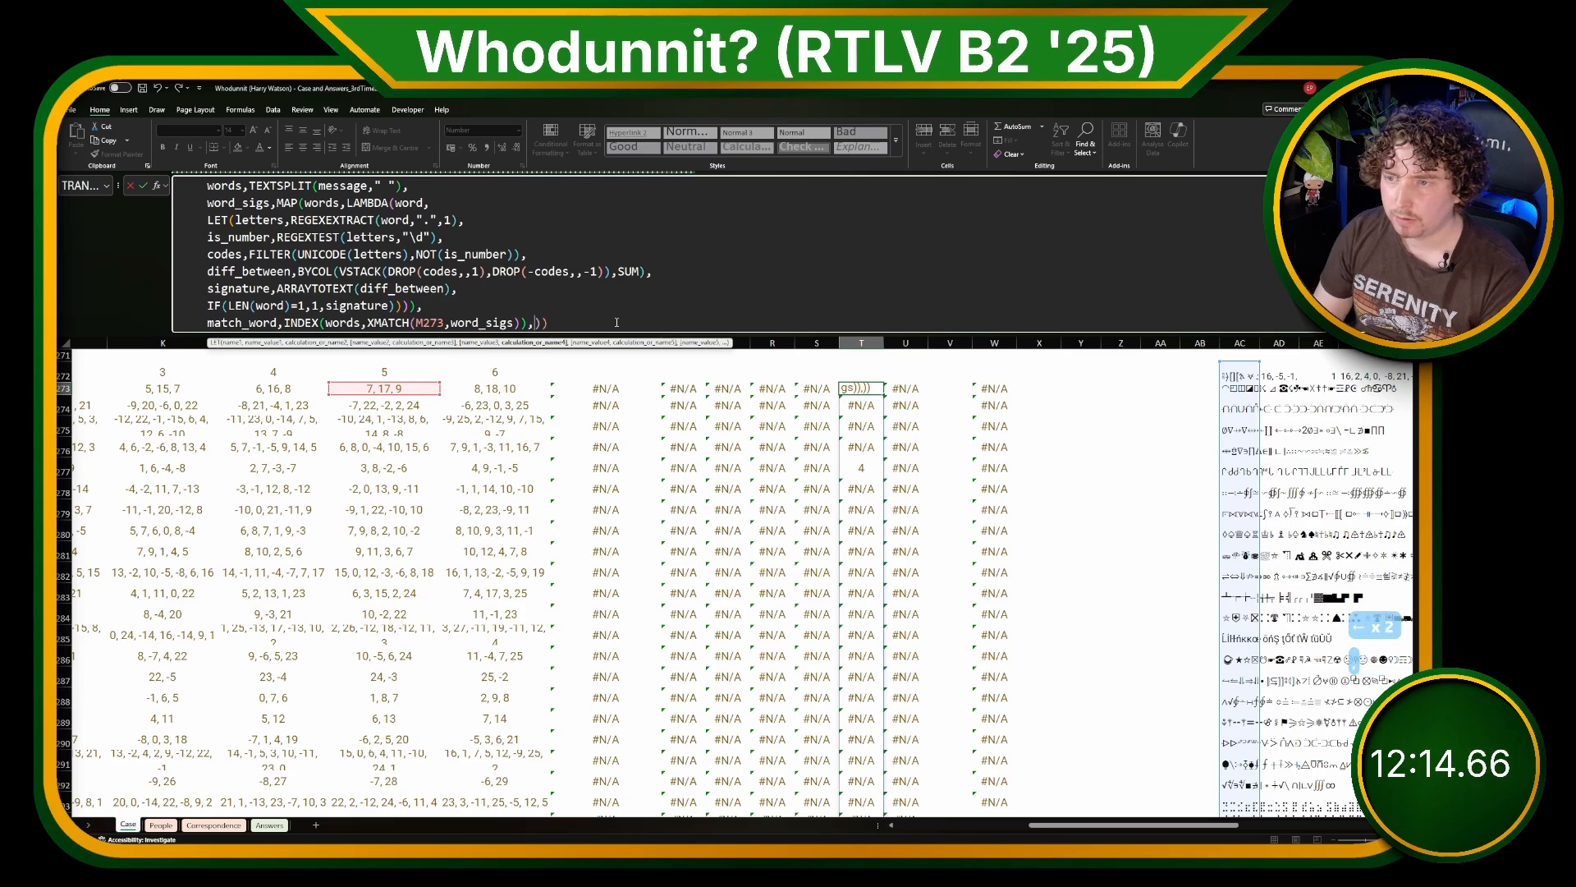
{"action": "key", "text": "alt+Return"}
{"action": "type", "text": "match"}
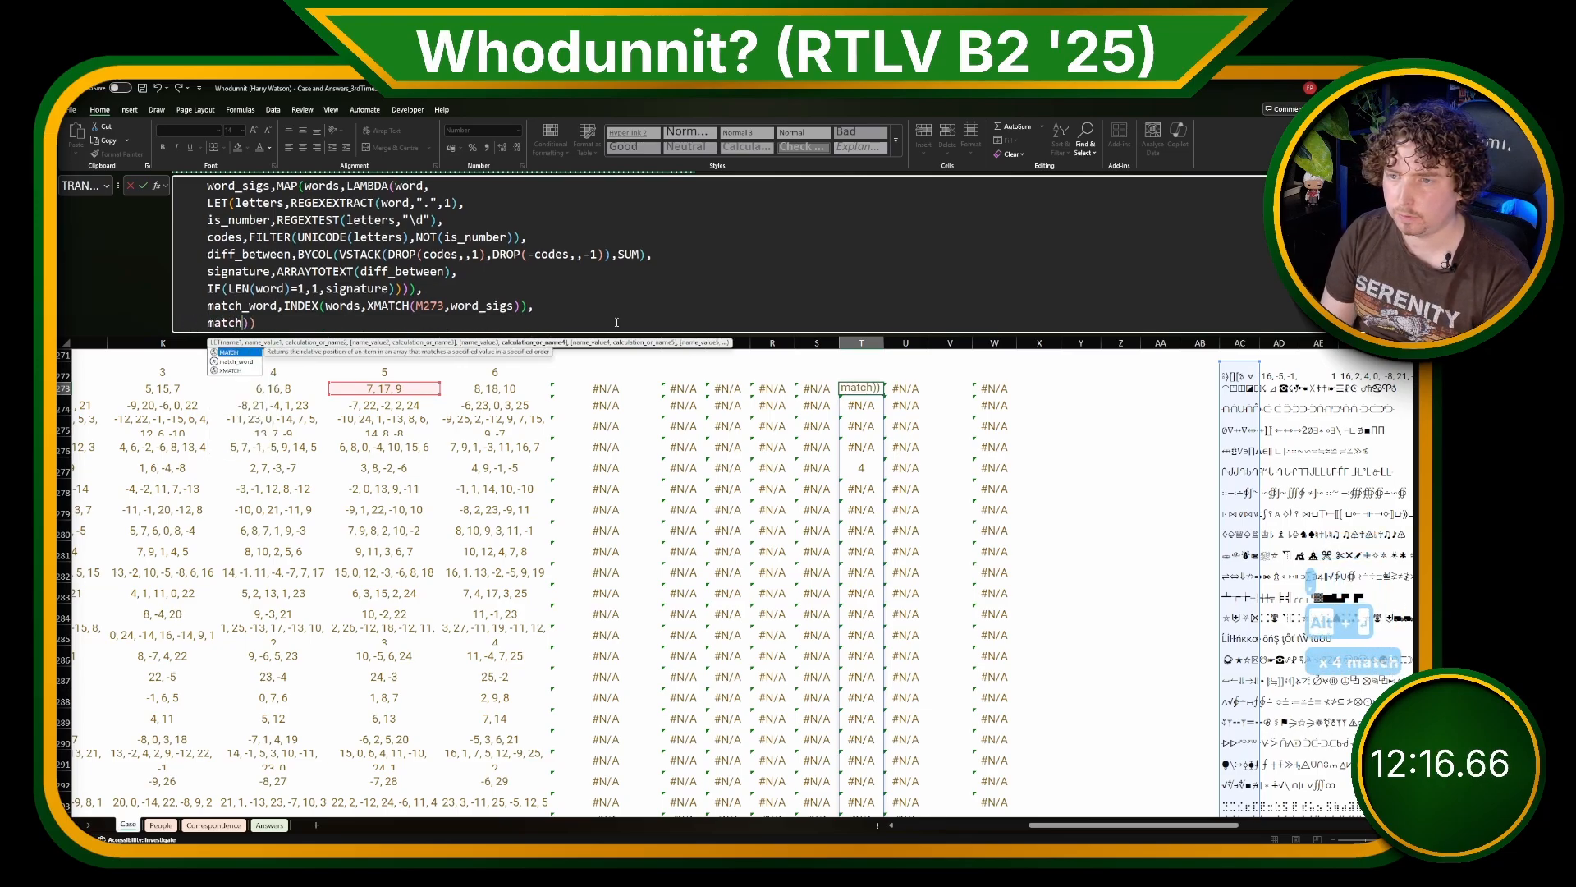
{"action": "type", "text": ")wo"}
{"action": "key", "text": "BackSpace"}
{"action": "key", "text": "BackSpace"}
{"action": "key", "text": "BackSpace"}
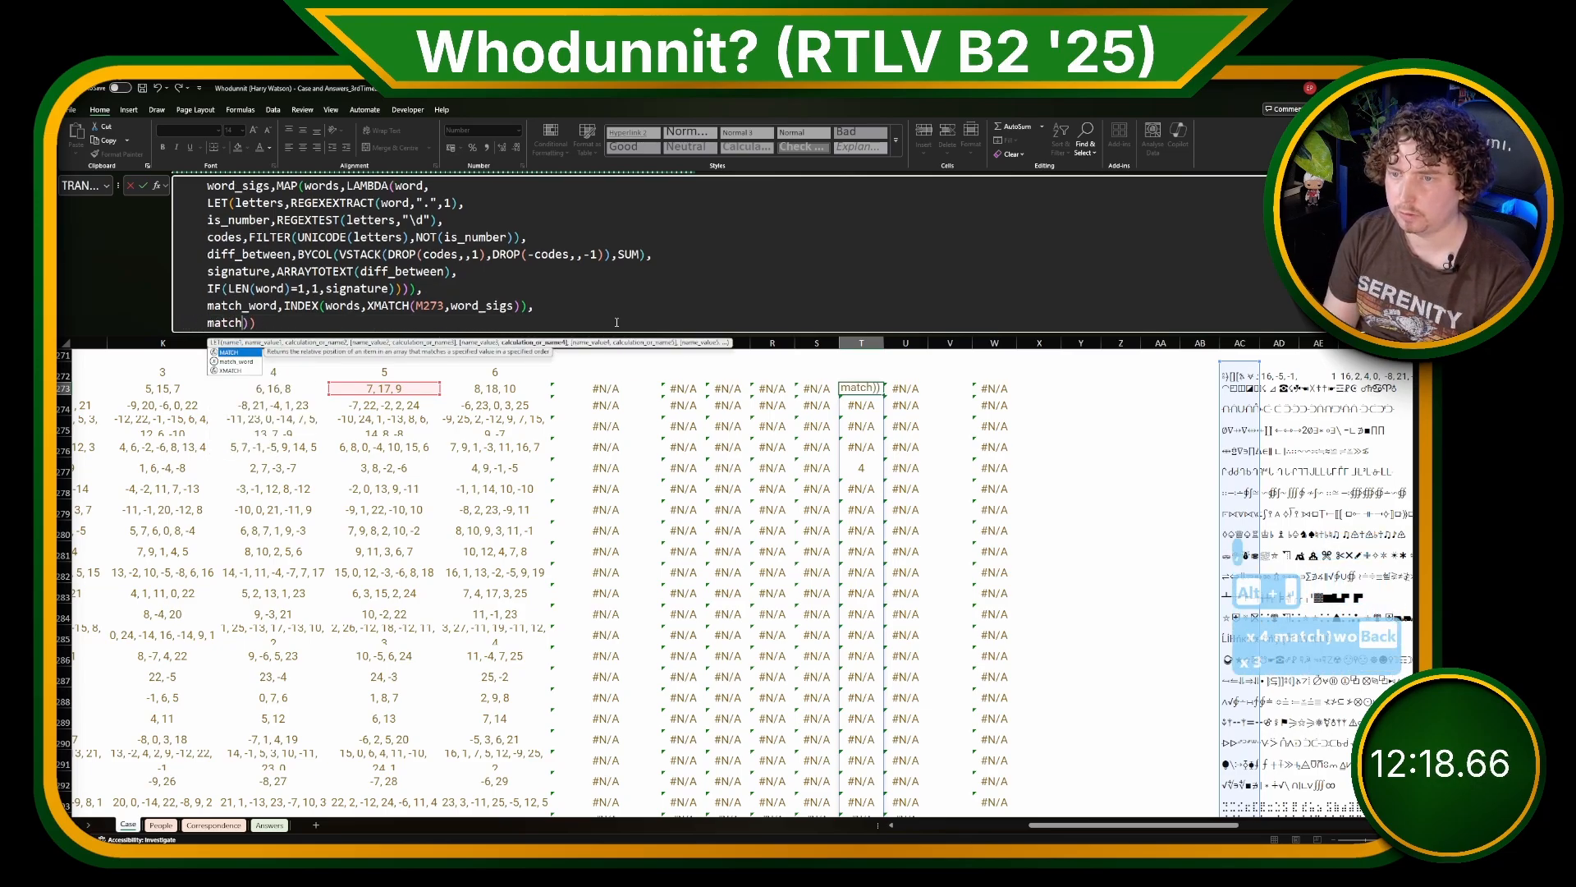
{"action": "type", "text": "_word)"}
{"action": "key", "text": "Return"}
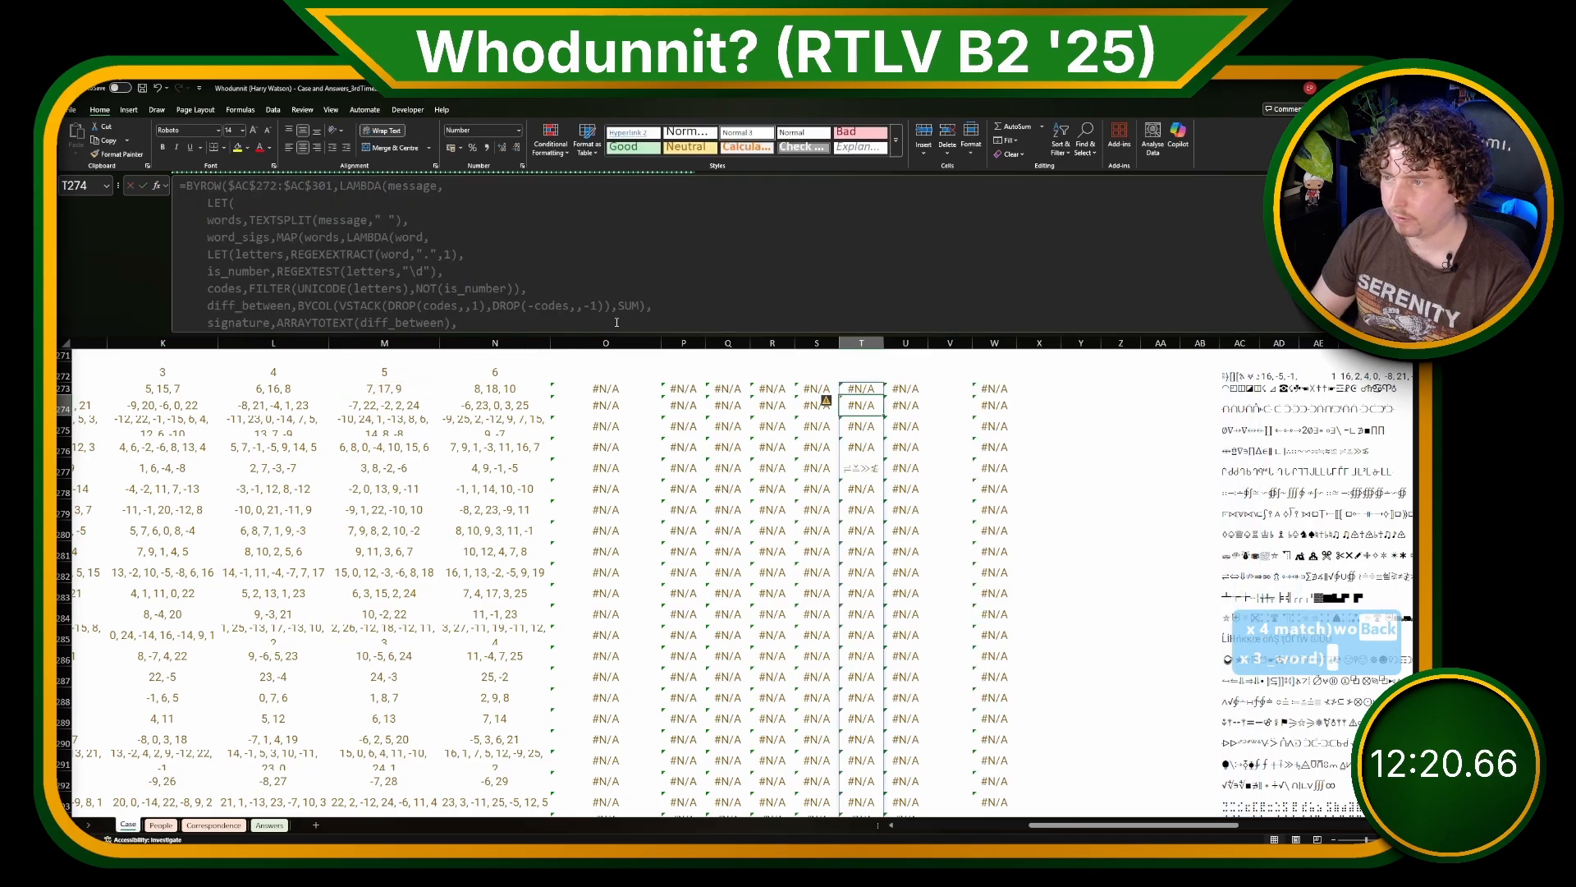
{"action": "key", "text": "Up"}
{"action": "left_click", "coordinate": [850, 465]}
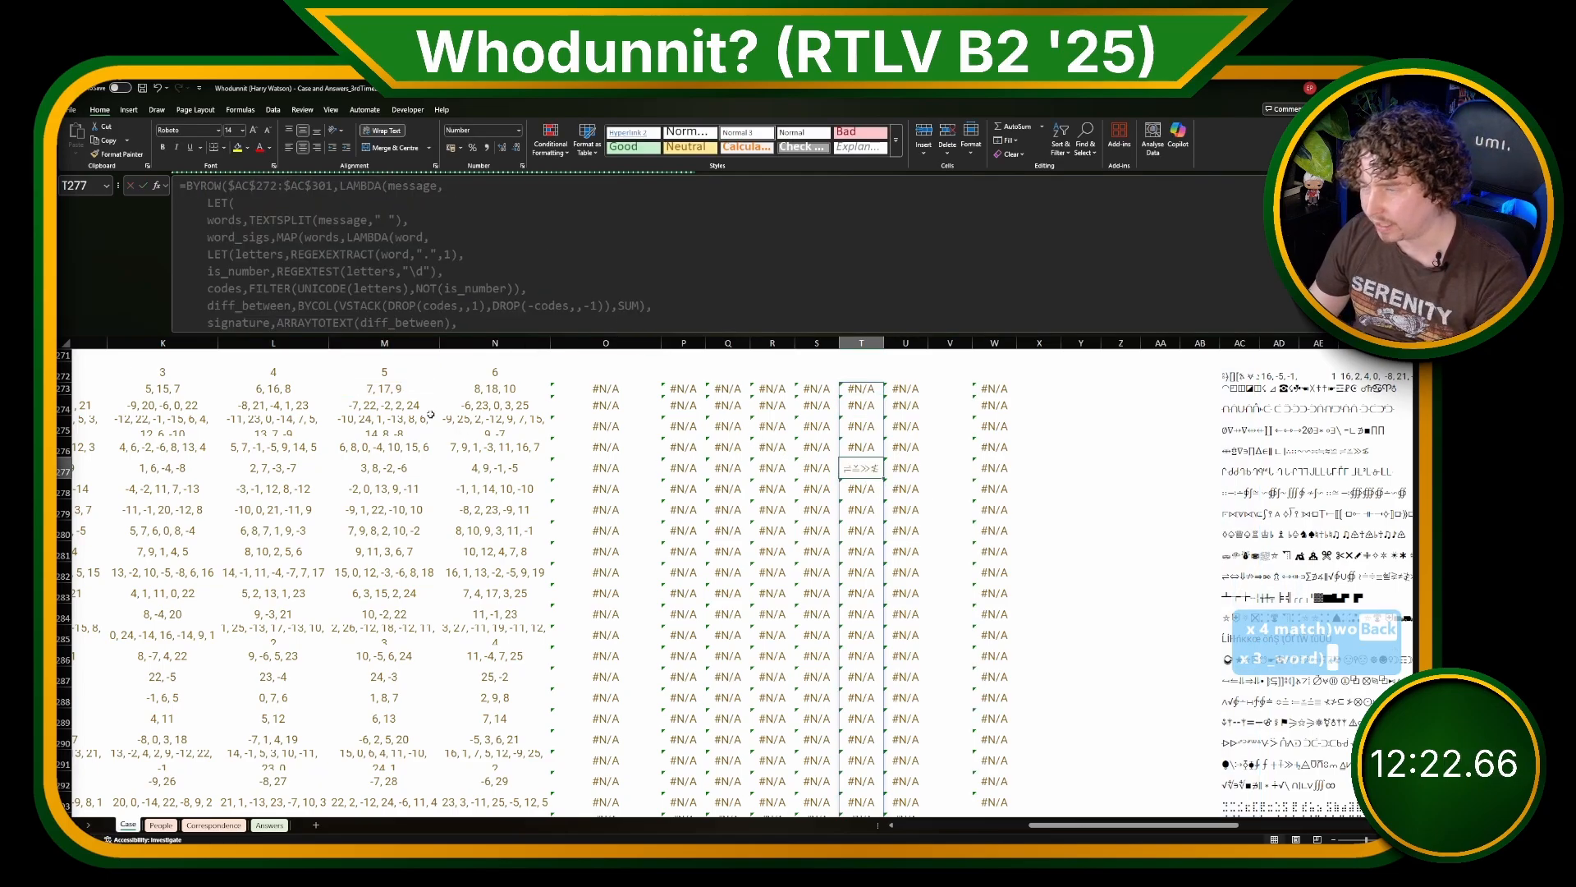
Step: Append a colon separator, &":"&, after the final match_word in the T273 formula
{"action": "scroll", "coordinate": [388, 283], "scroll_direction": "down", "scroll_amount": 1}
{"action": "left_click", "coordinate": [872, 392]}
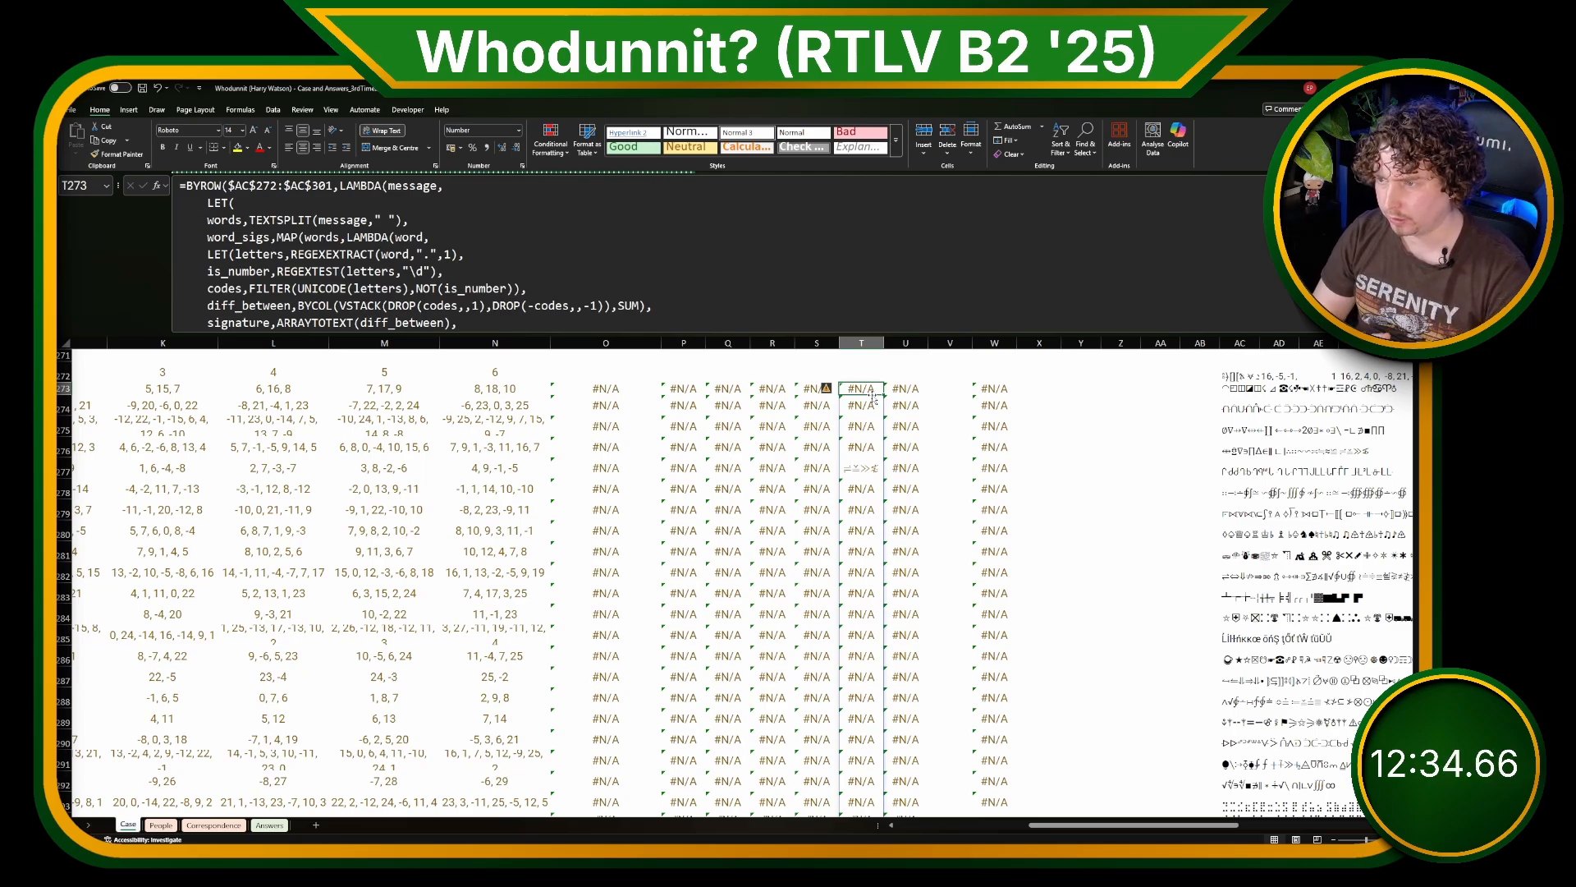
{"action": "scroll", "coordinate": [301, 220], "scroll_direction": "down", "scroll_amount": 1}
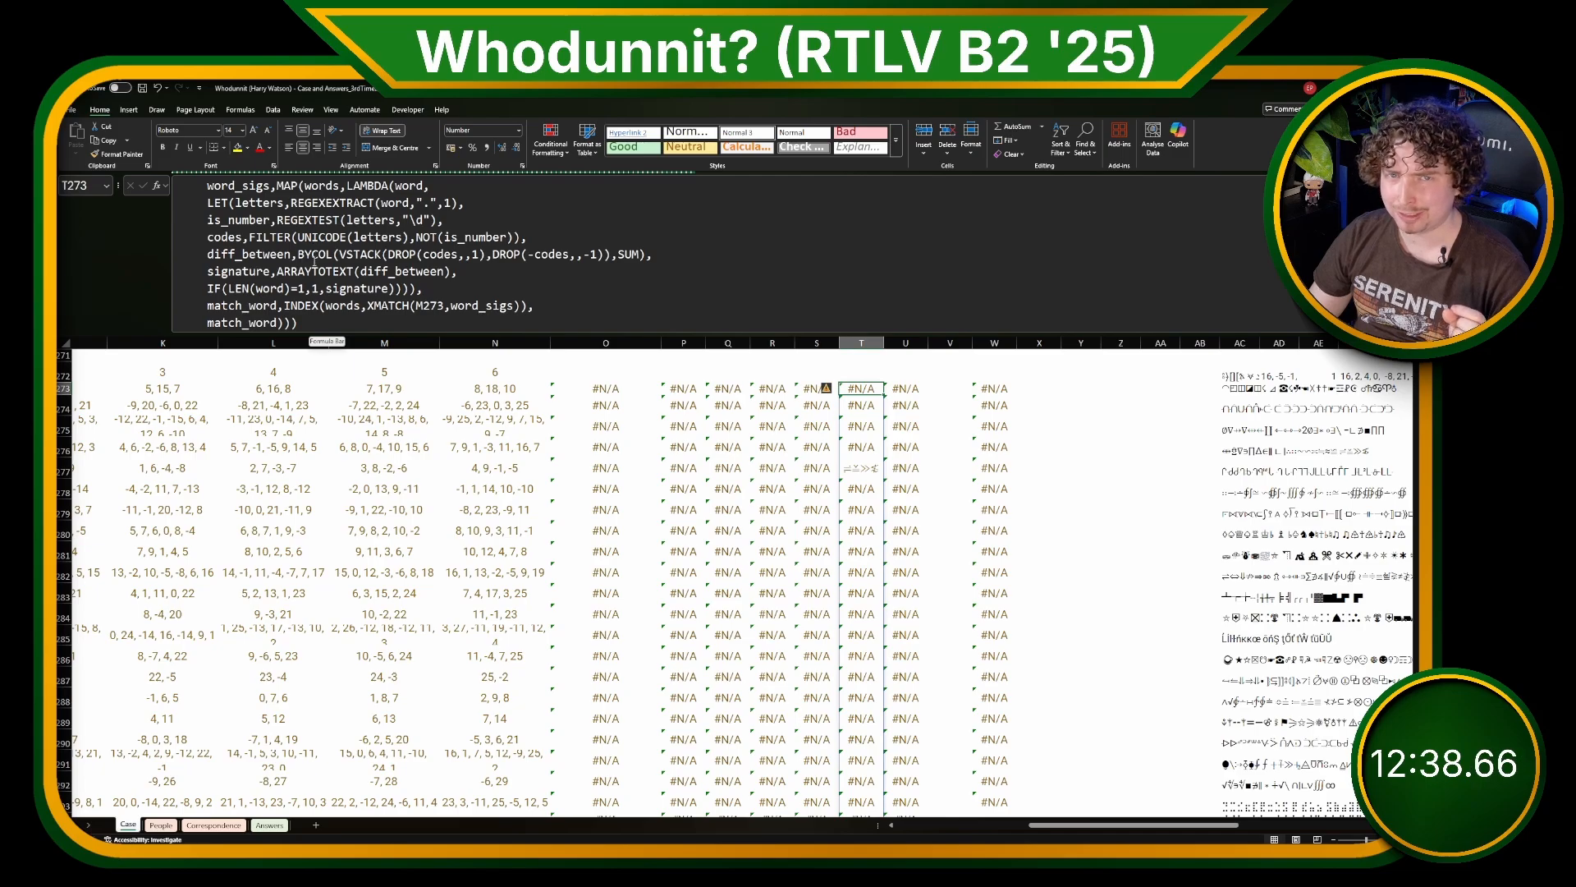
{"action": "left_click", "coordinate": [207, 323]}
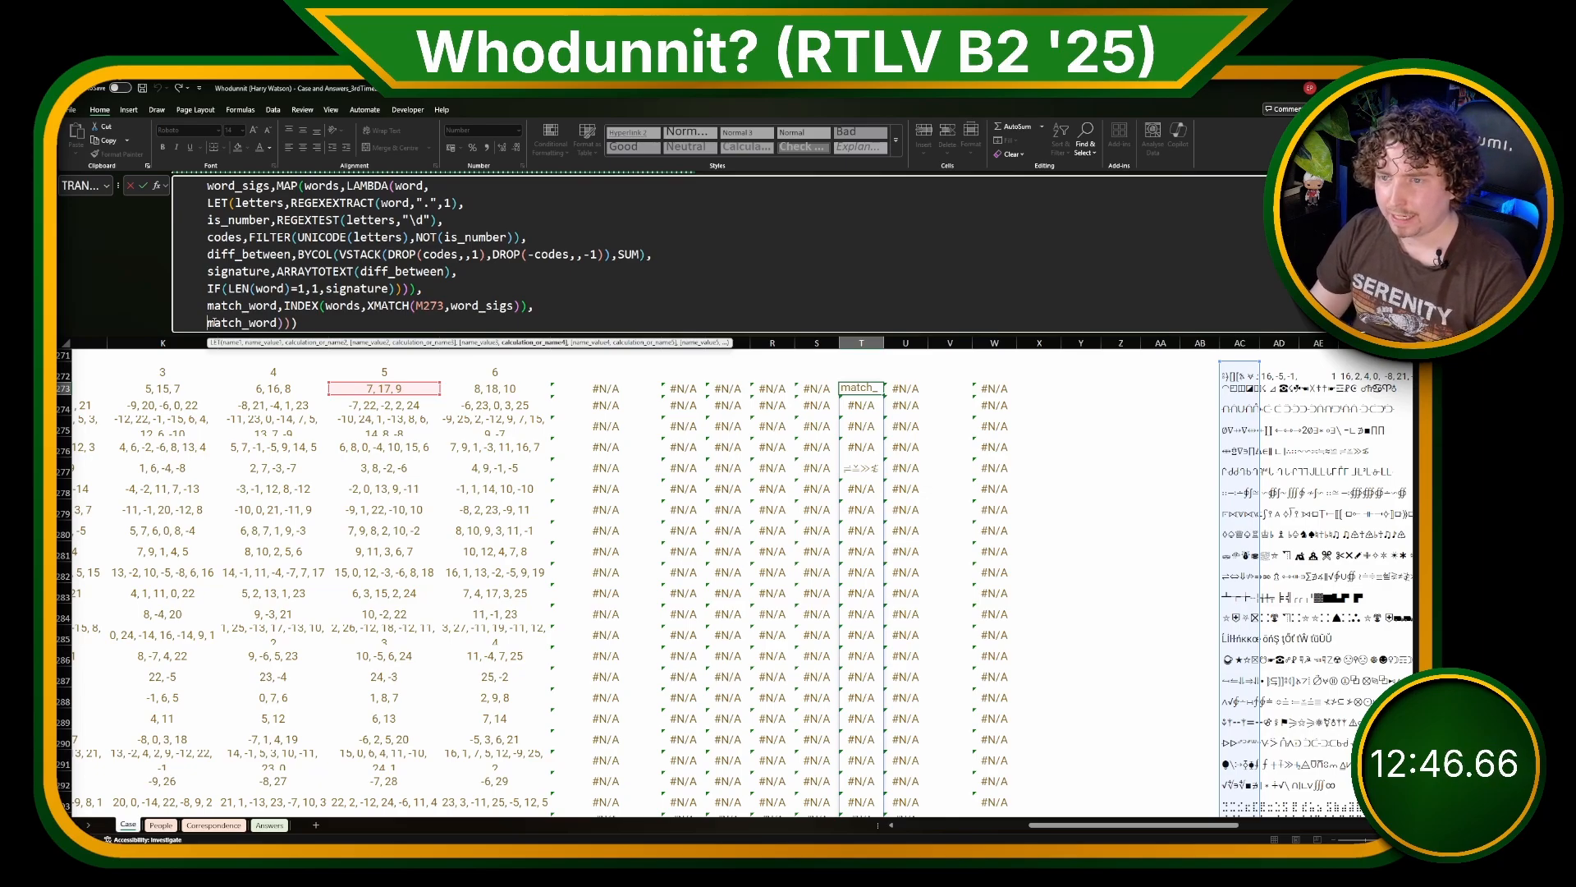
{"action": "left_click", "coordinate": [274, 323]}
{"action": "type", "text": "&"}
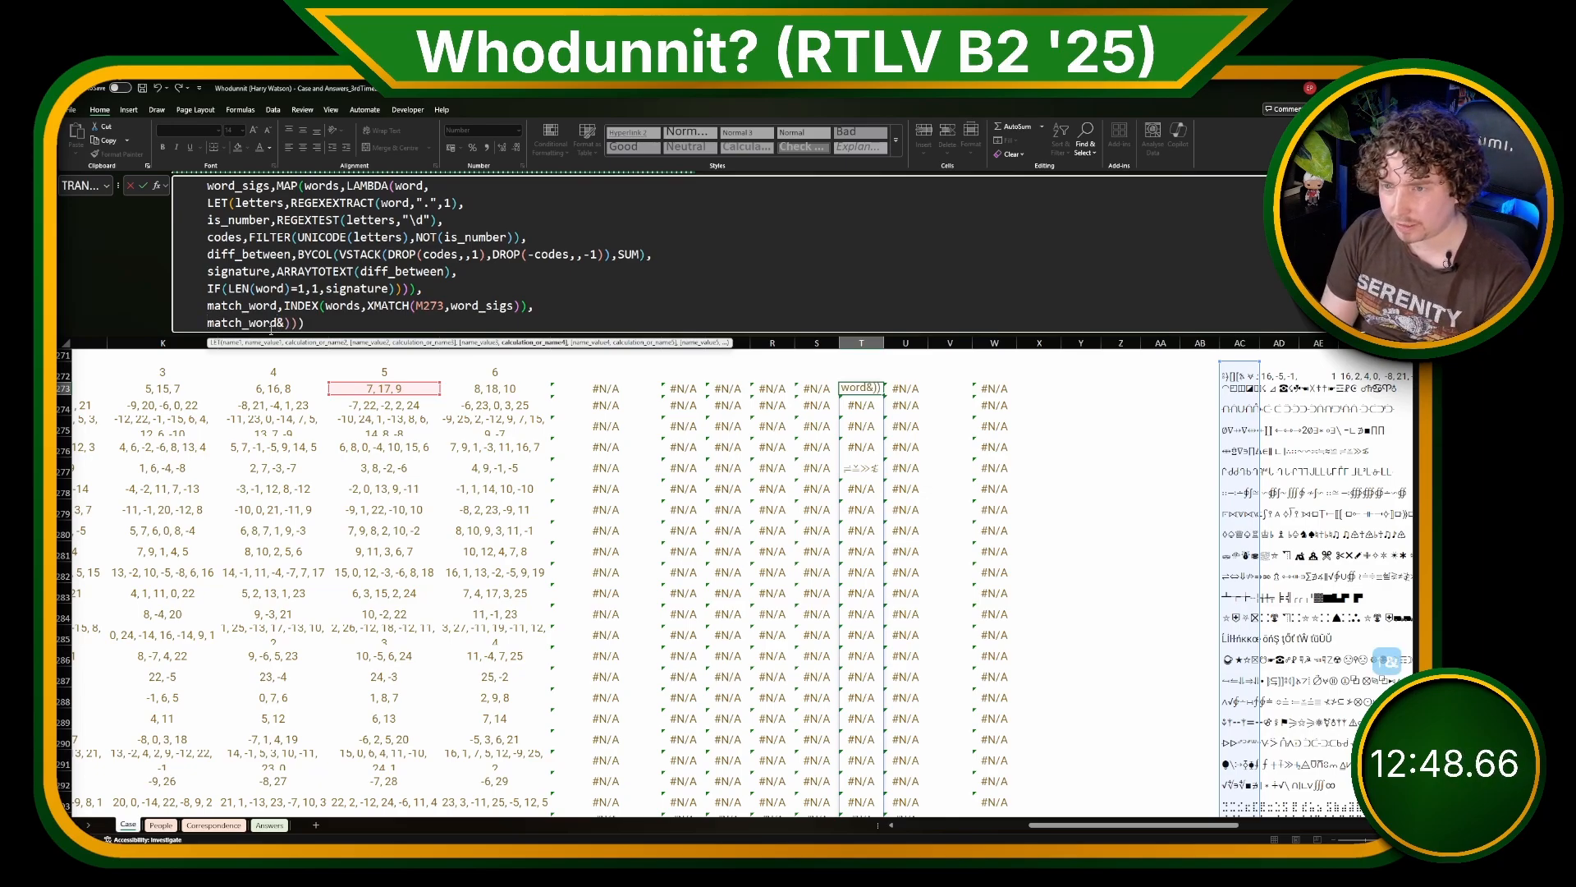
{"action": "type", "text": "\":\""}
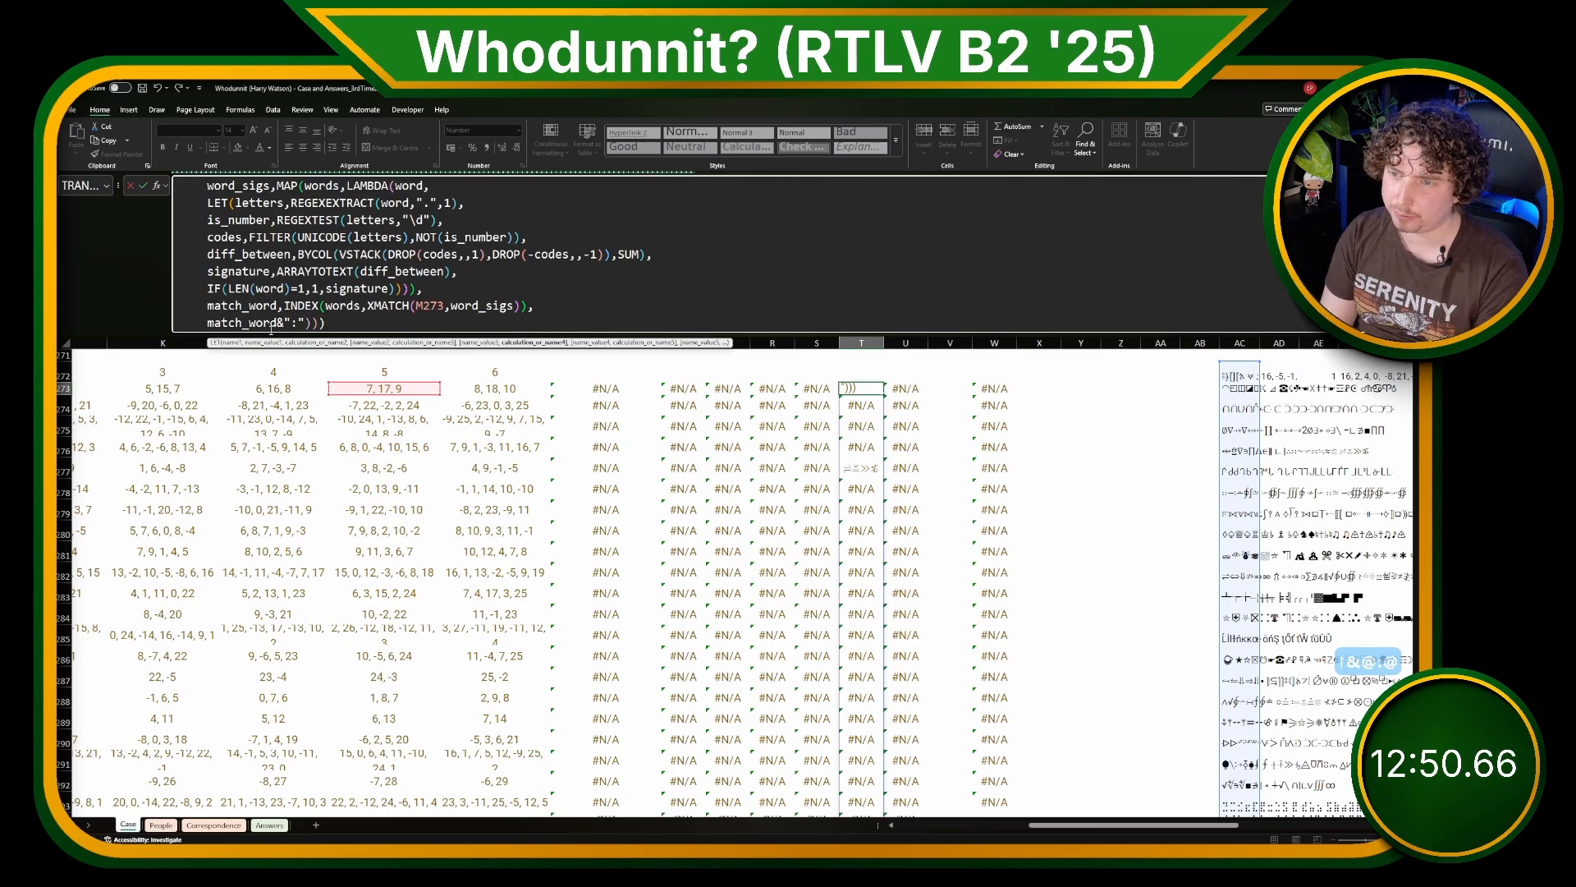
{"action": "type", "text": "&"}
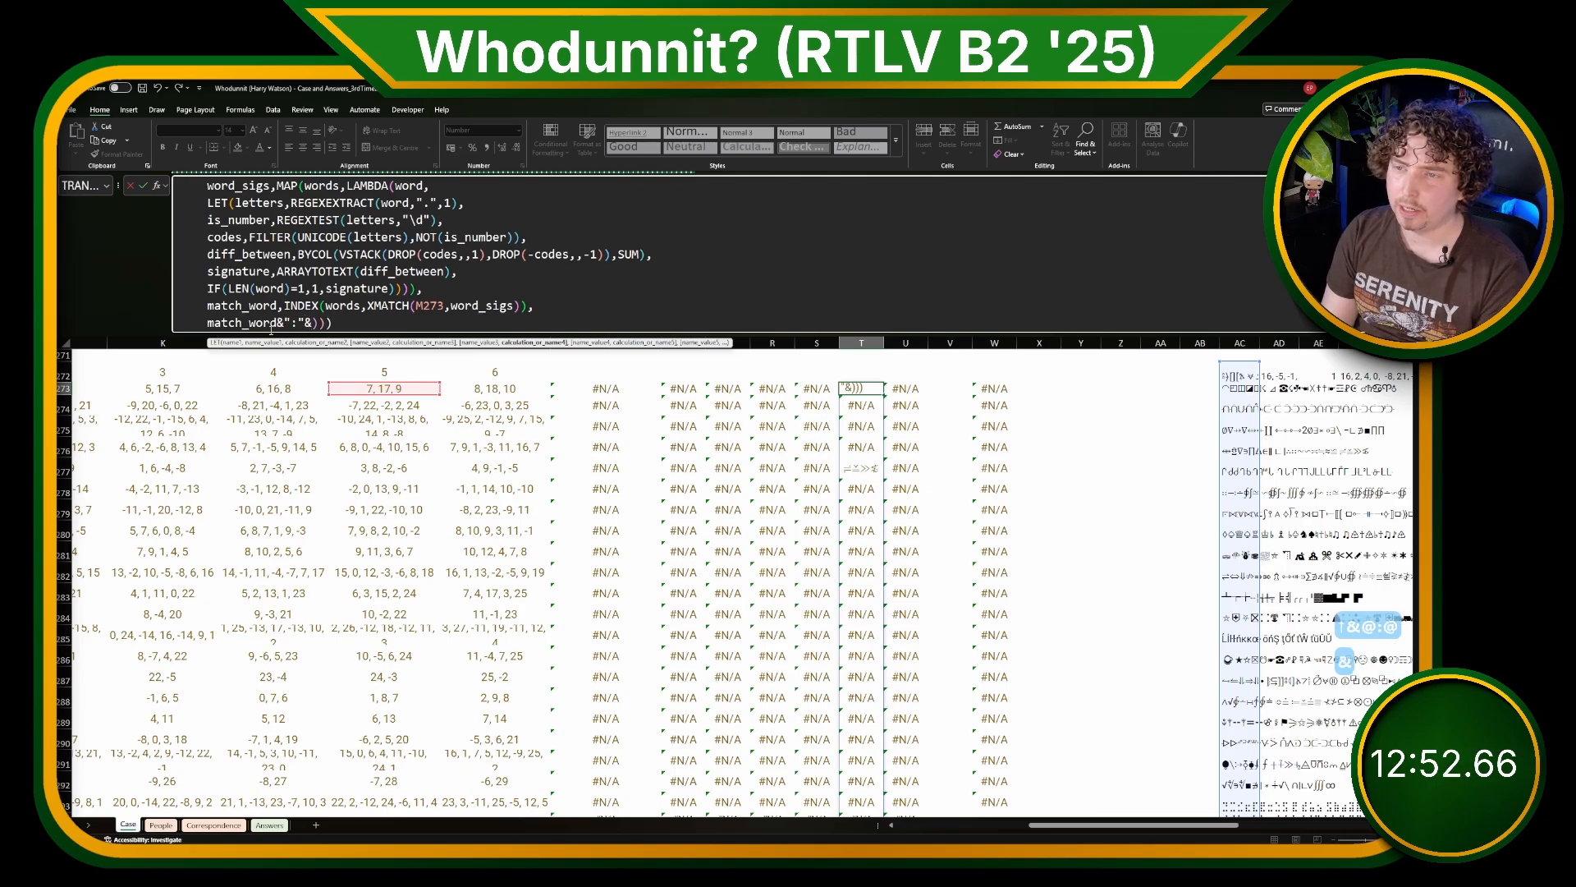
{"action": "type", "text": "SEARCH("}
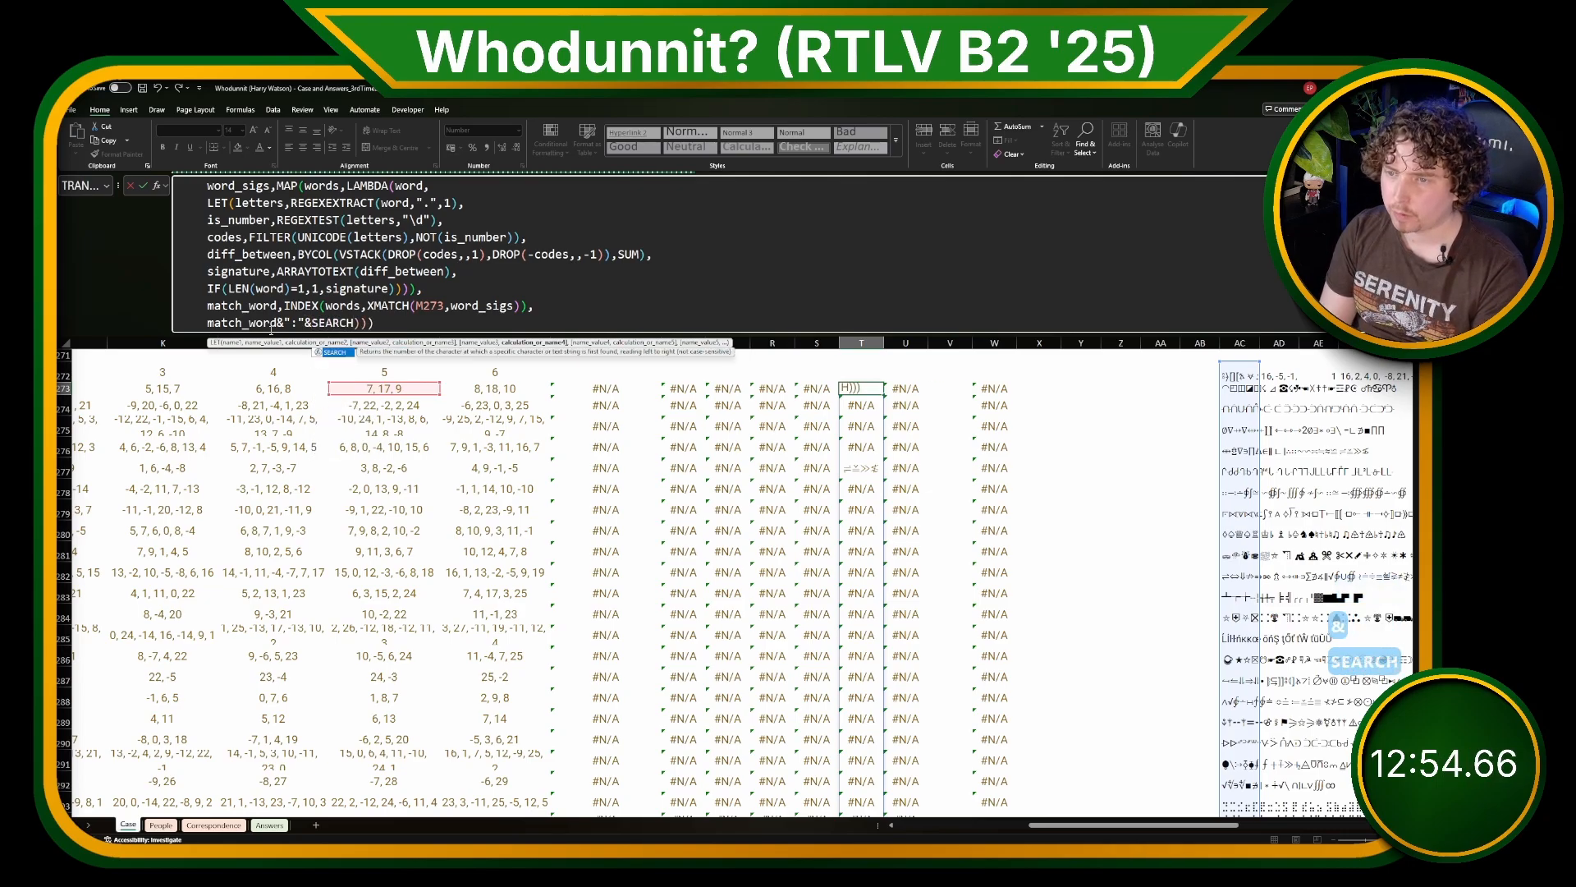
{"action": "type", "text": "match"}
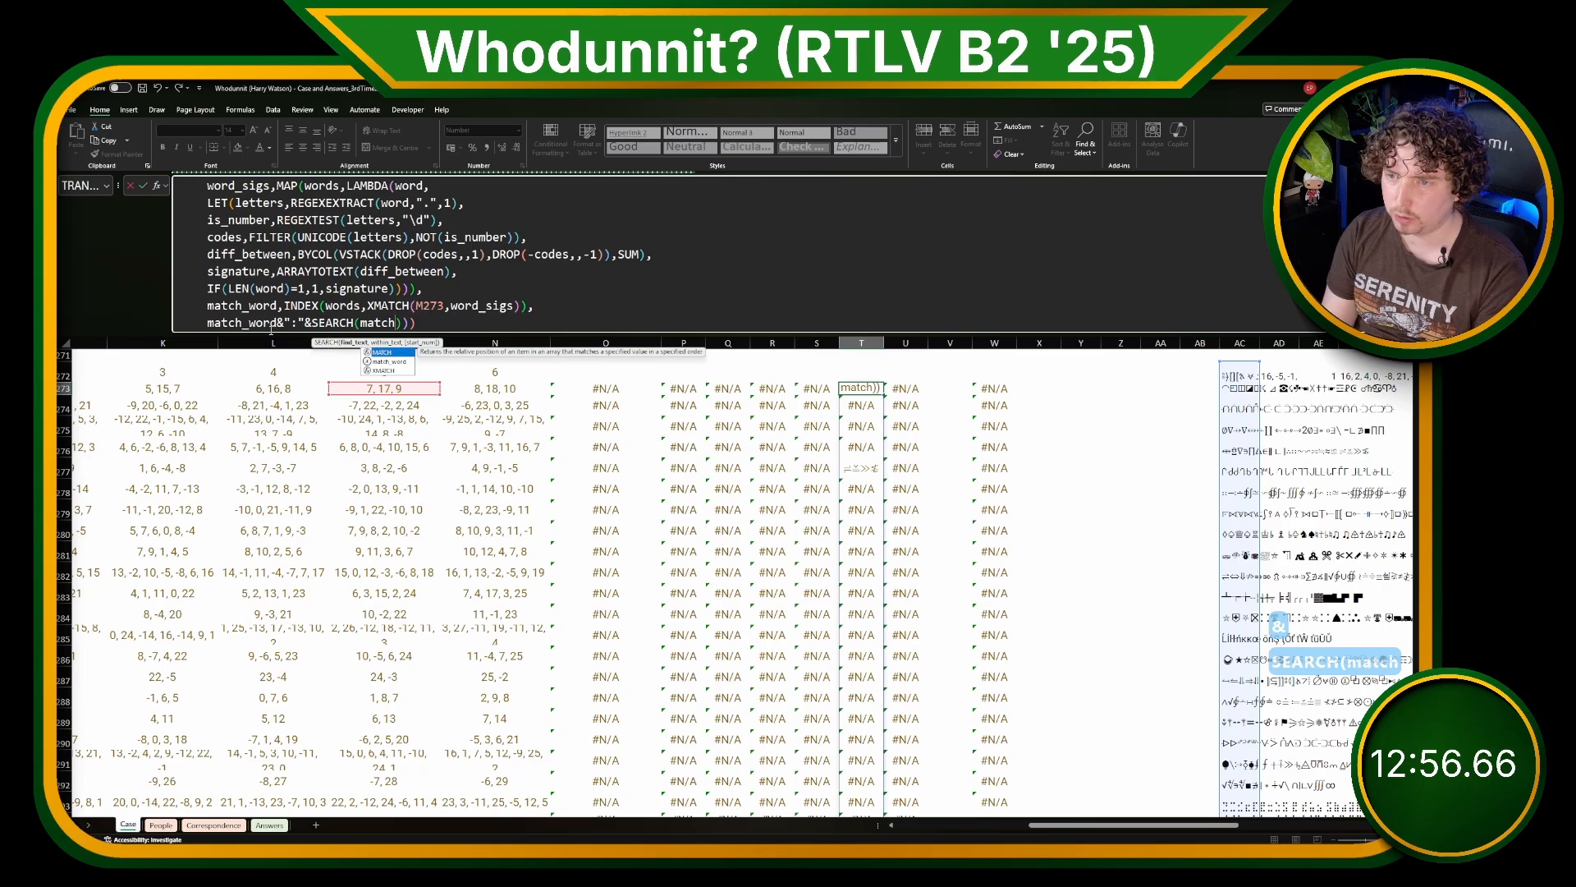
Step: Add SEARCH(match_word,message) after the colon separator in the T273 formula and widen column T
{"action": "key", "text": "Down"}
{"action": "key", "text": "Tab"}
{"action": "type", "text": ",message"}
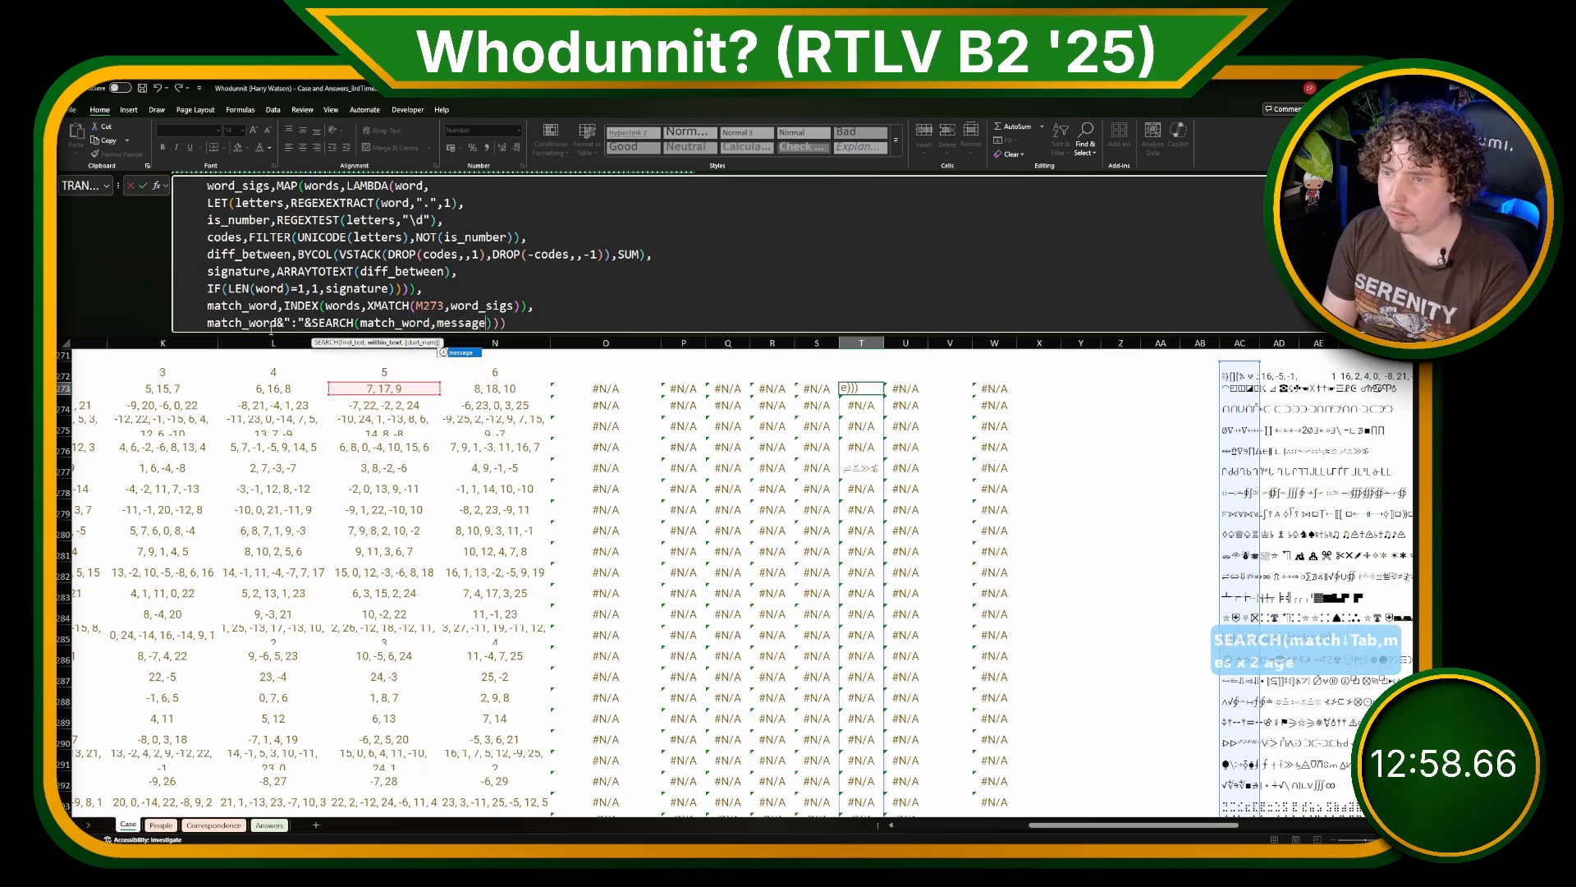
{"action": "type", "text": ")"}
{"action": "key", "text": "ctrl+Return"}
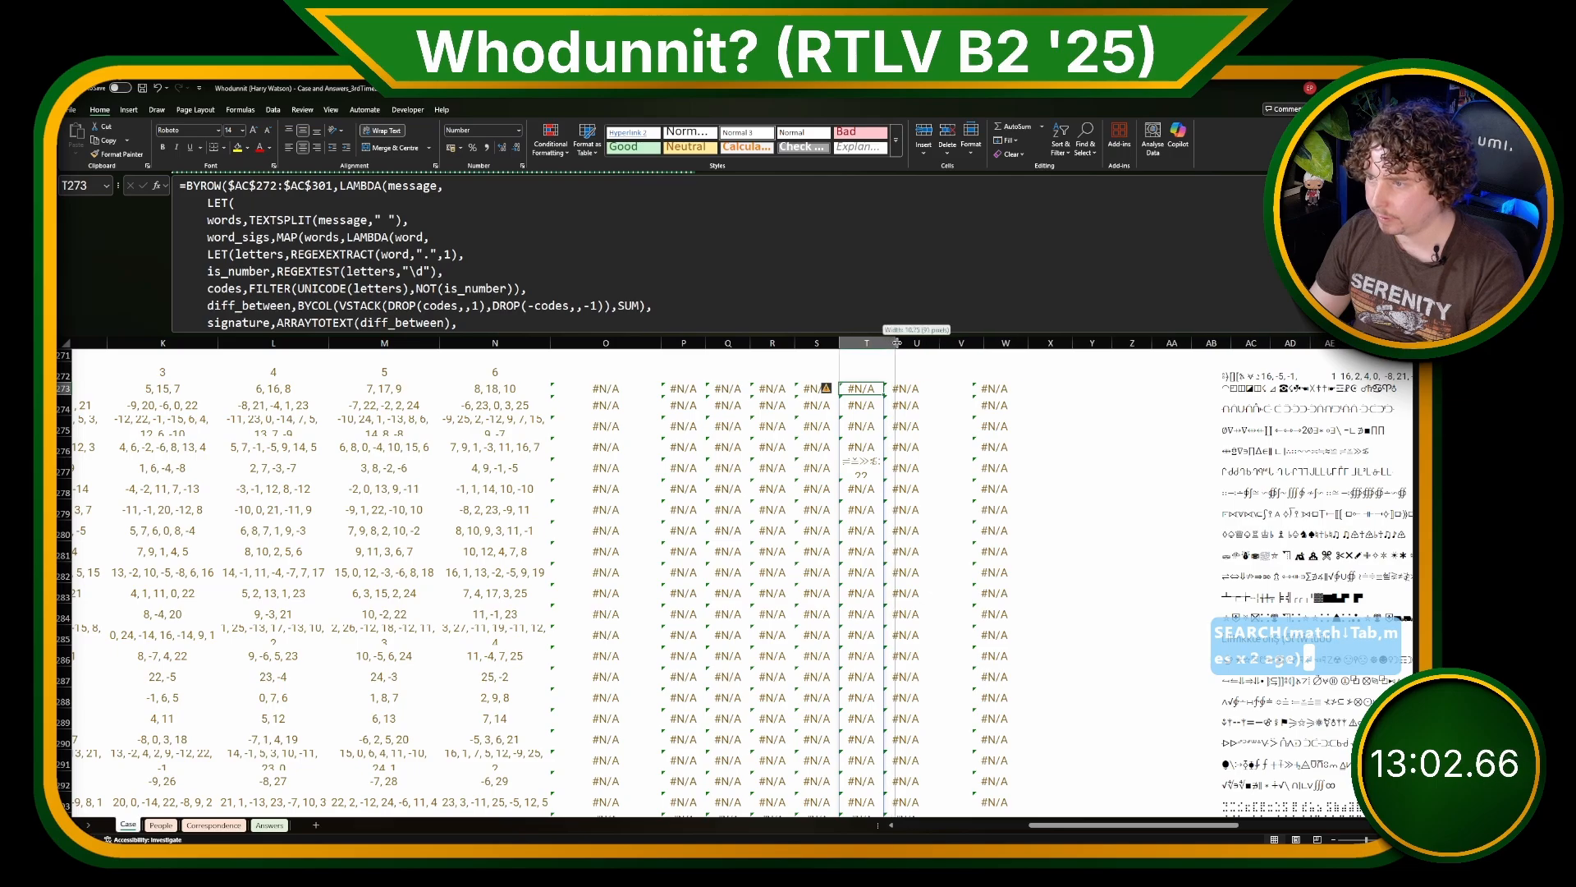
{"action": "left_click_drag", "start_coordinate": [883, 342], "coordinate": [903, 343]}
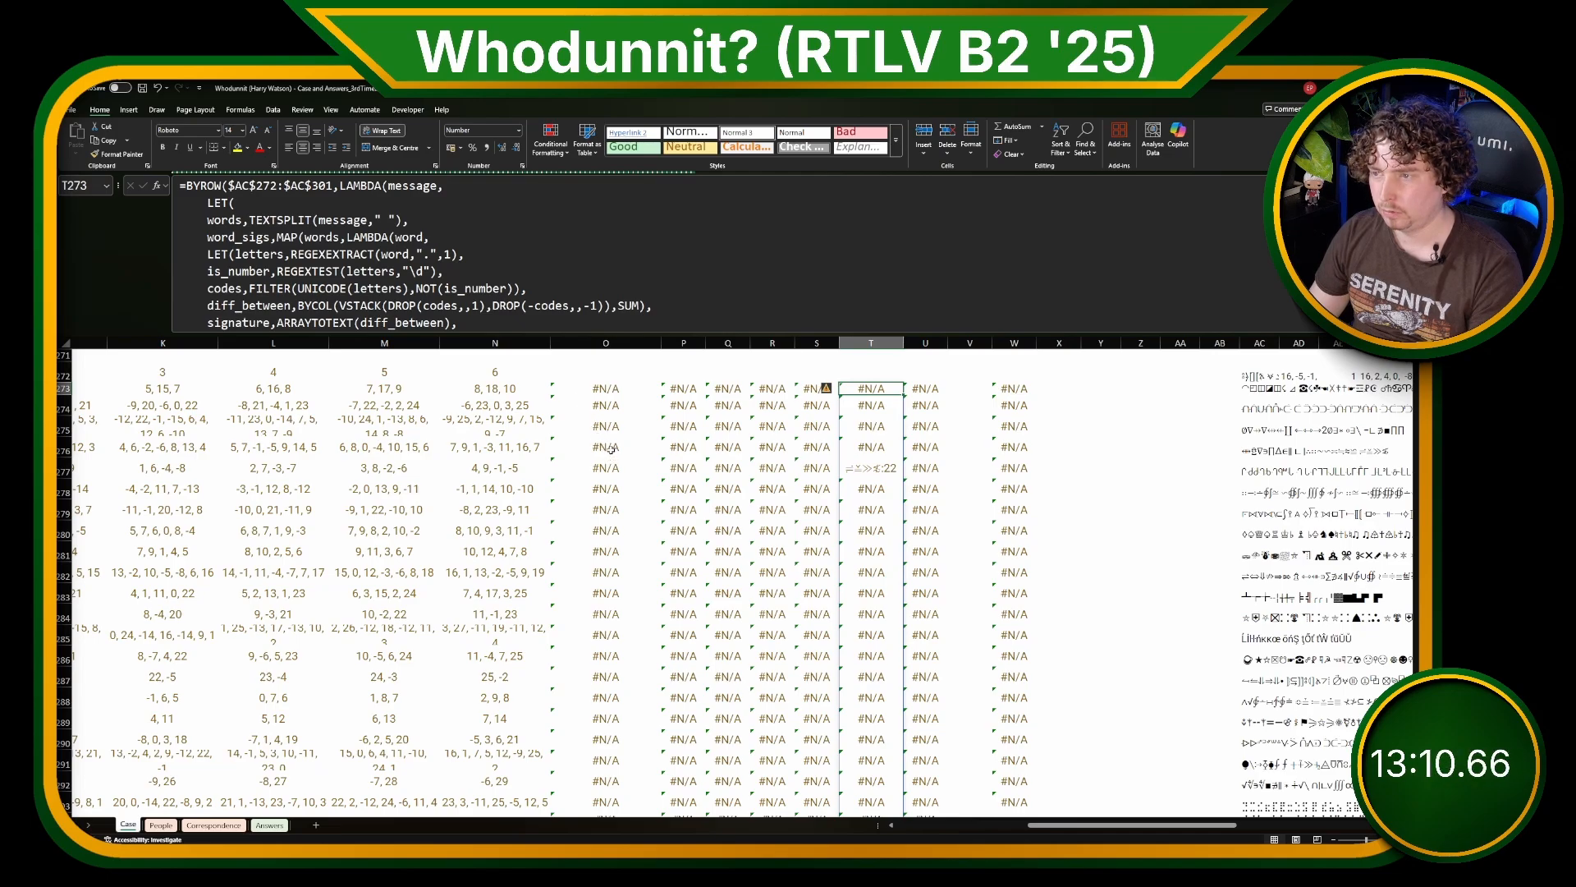
{"action": "left_click", "coordinate": [591, 389]}
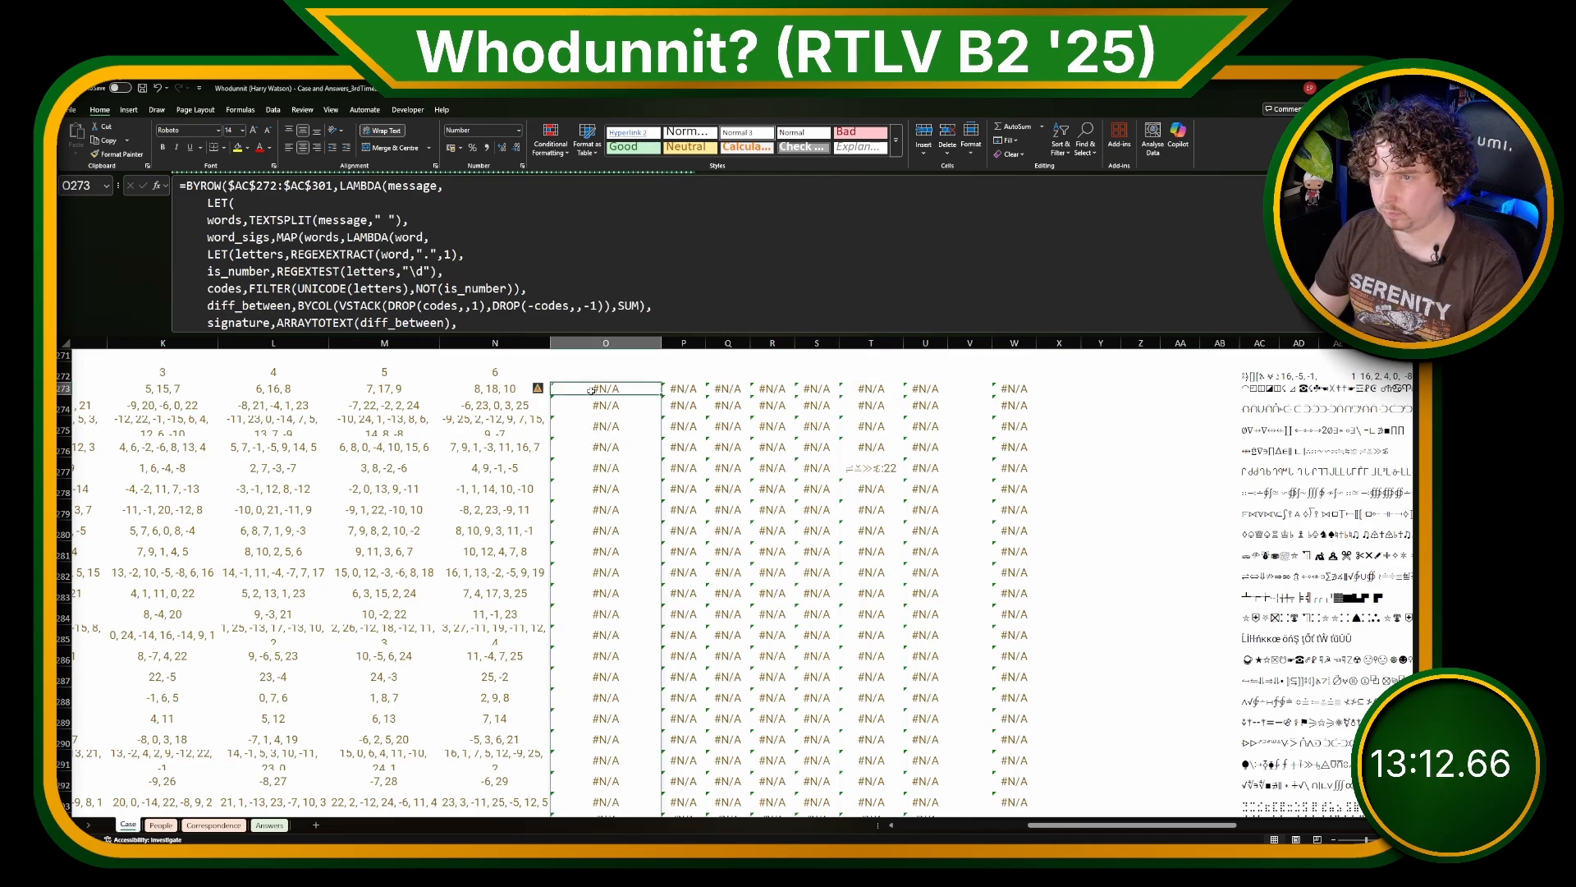
Step: Multiply the SEARCH result in the T273 formula by the shift number using the row-locked reference M$272
{"action": "left_click", "coordinate": [870, 389]}
{"action": "scroll", "coordinate": [485, 306], "scroll_direction": "down", "scroll_amount": 2}
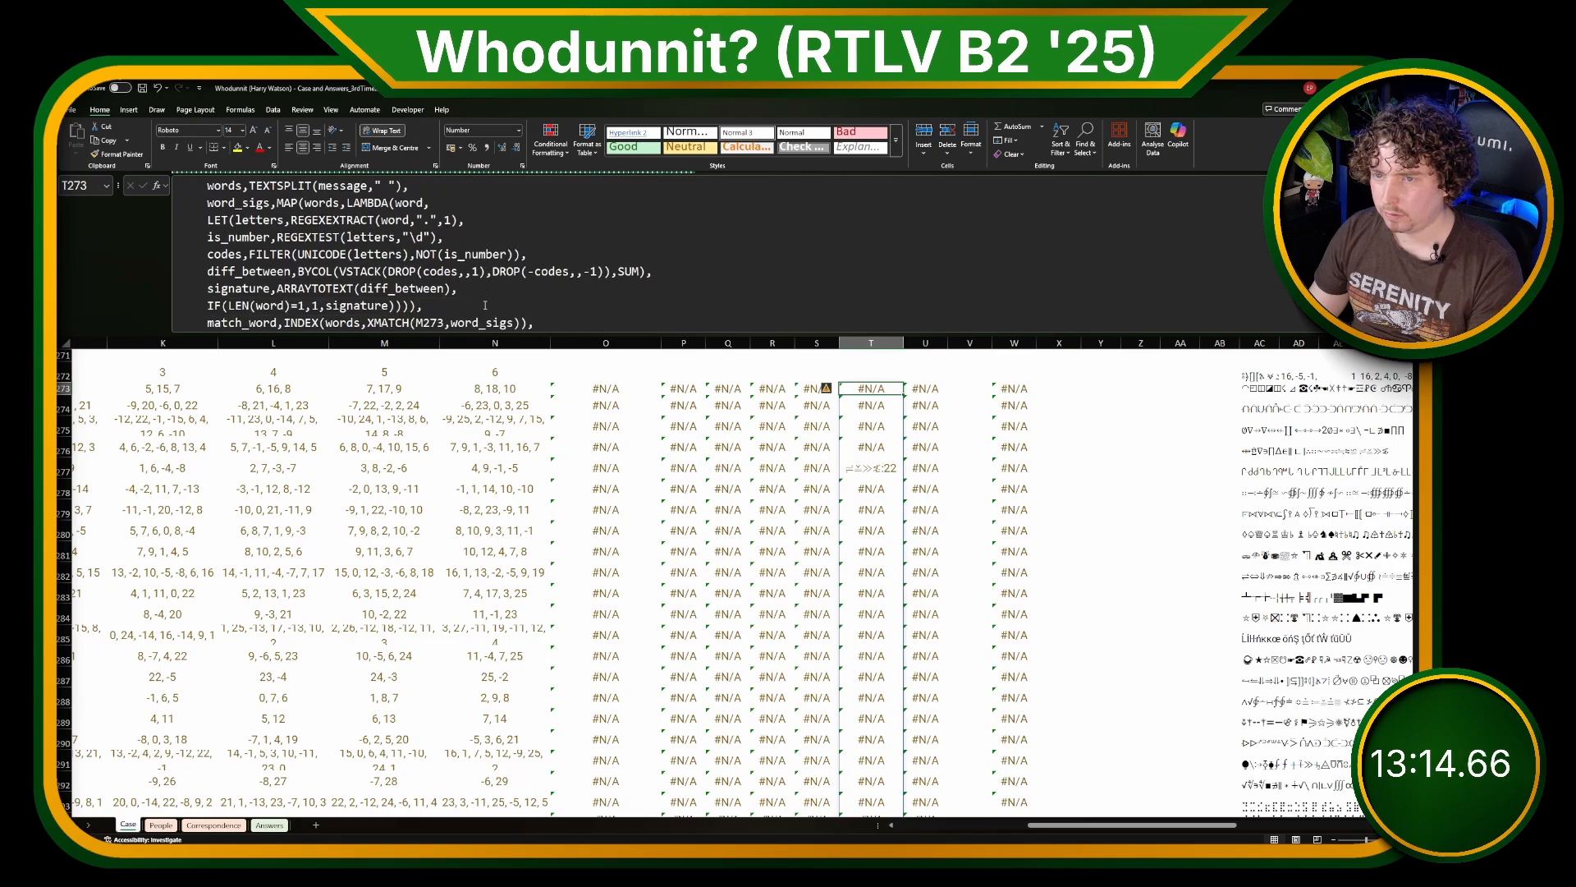
{"action": "left_click", "coordinate": [487, 322]}
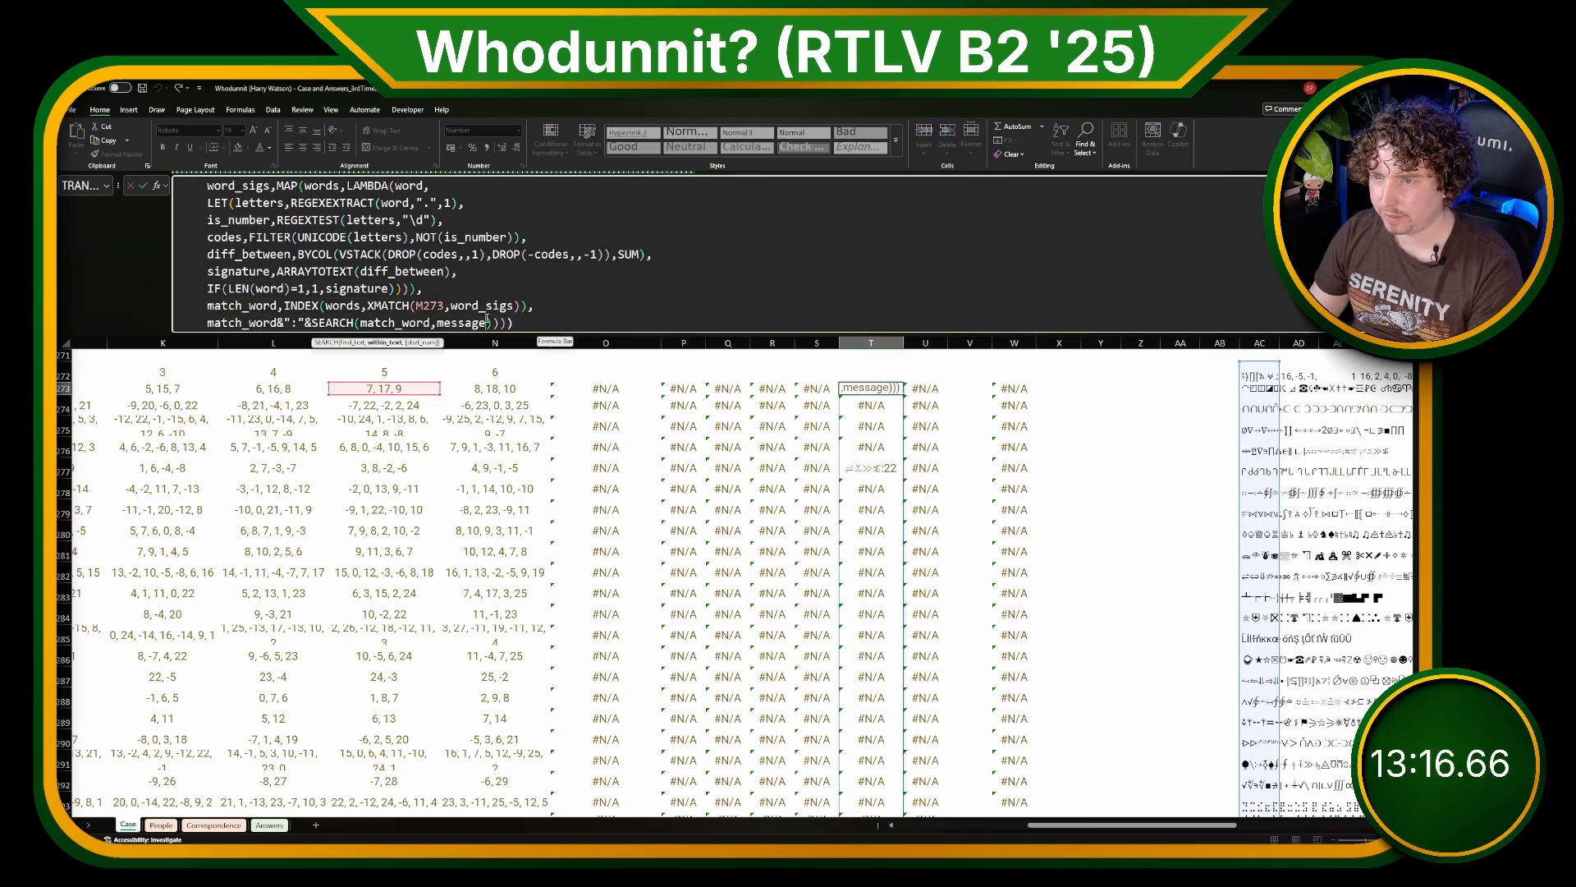
{"action": "key", "text": "Right"}
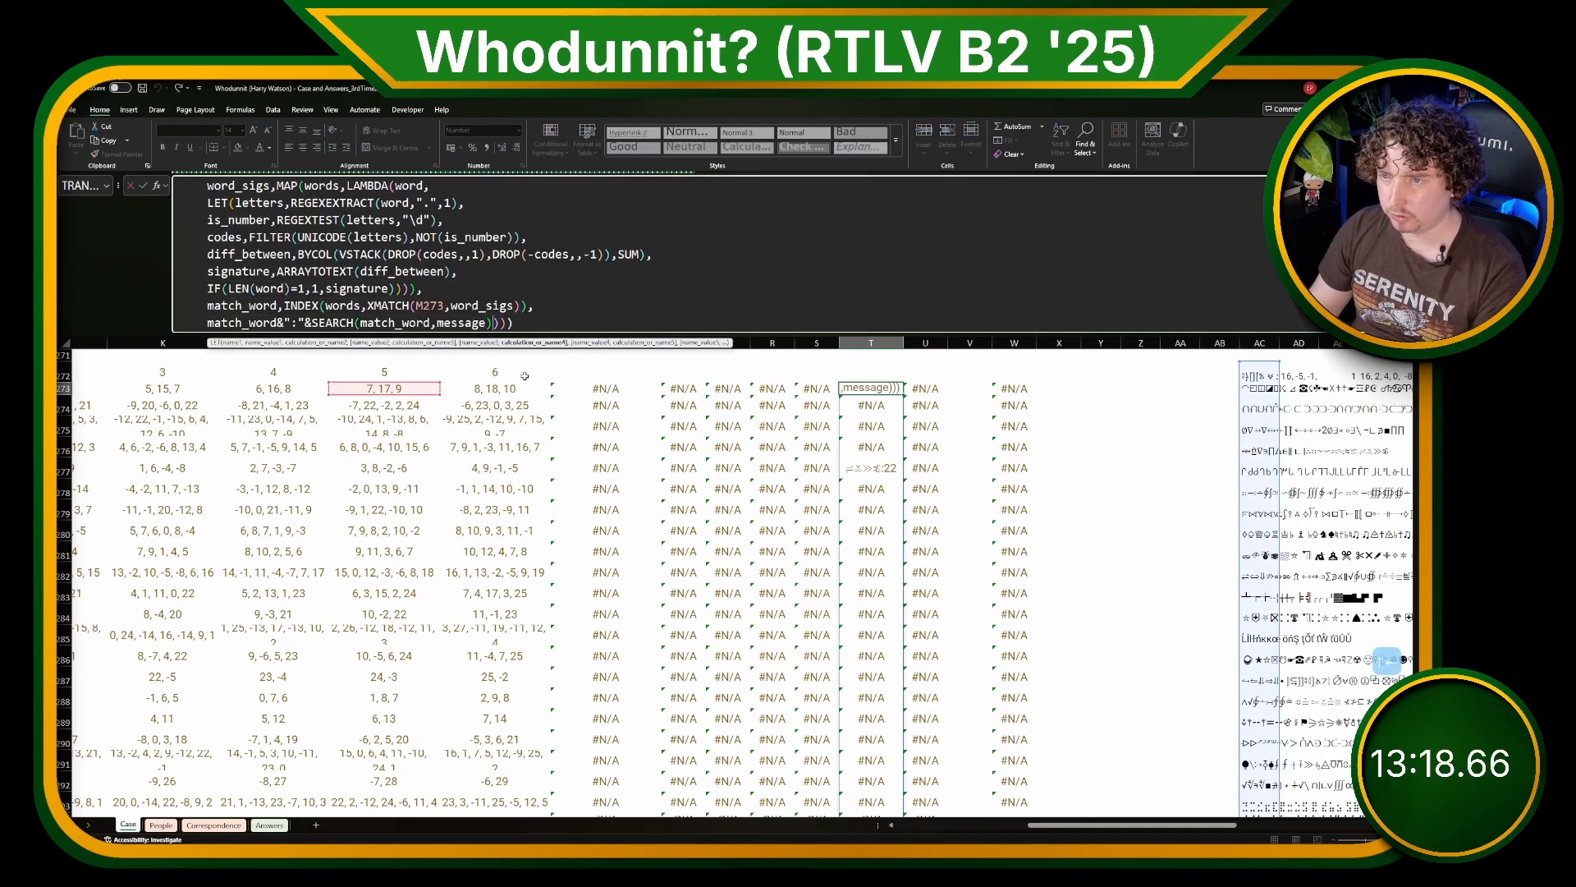
{"action": "type", "text": "*"}
{"action": "left_click", "coordinate": [384, 372]}
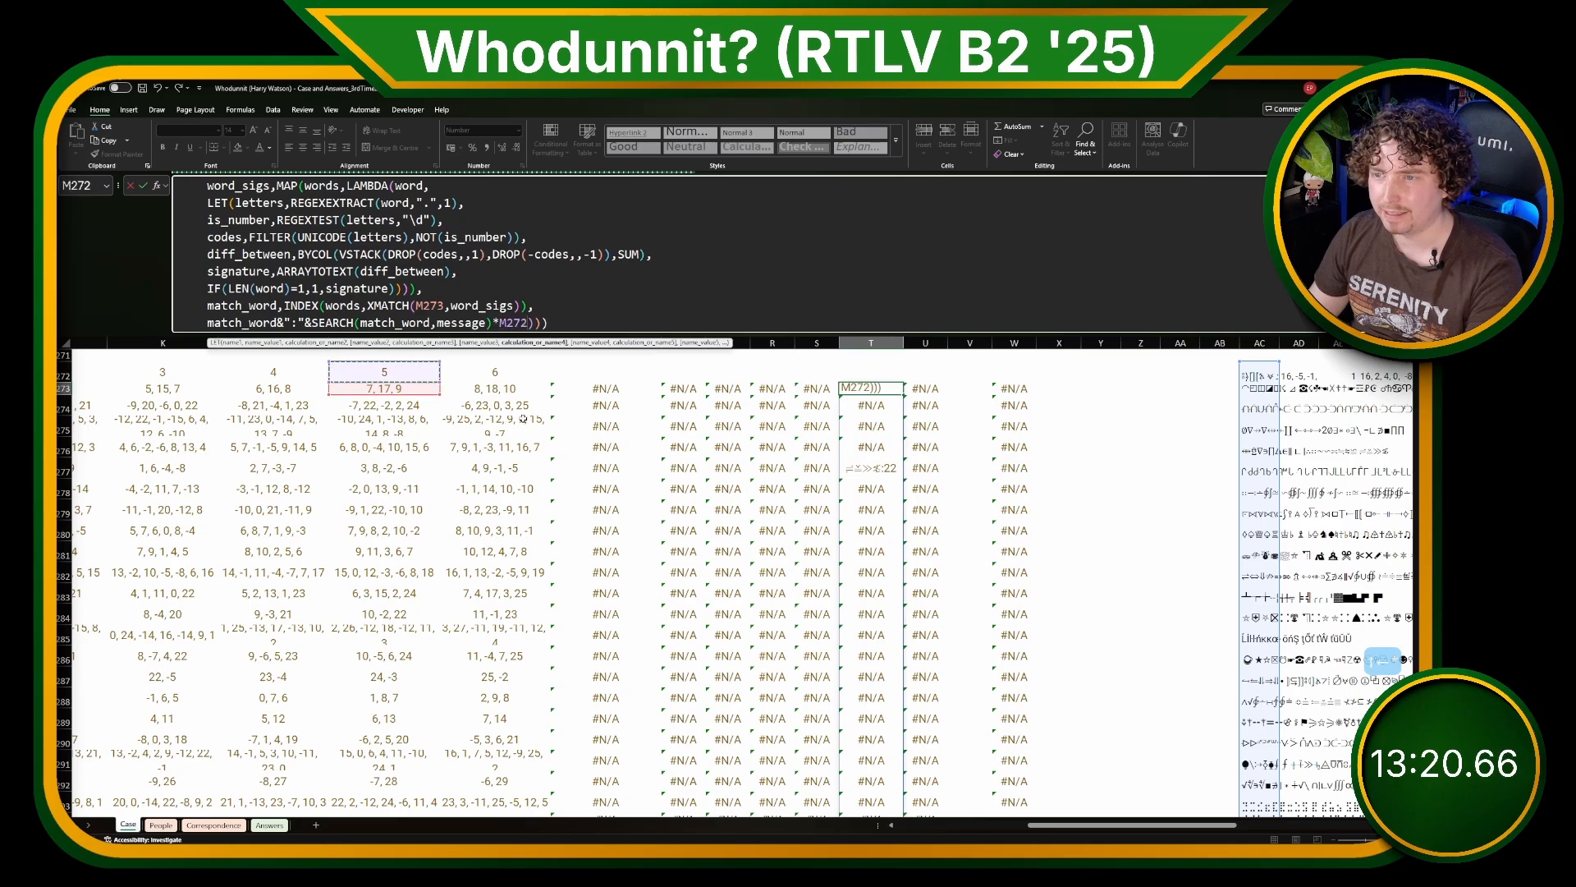
{"action": "key", "text": "F4"}
{"action": "key", "text": "F4"}
{"action": "key", "text": "ctrl+Return"}
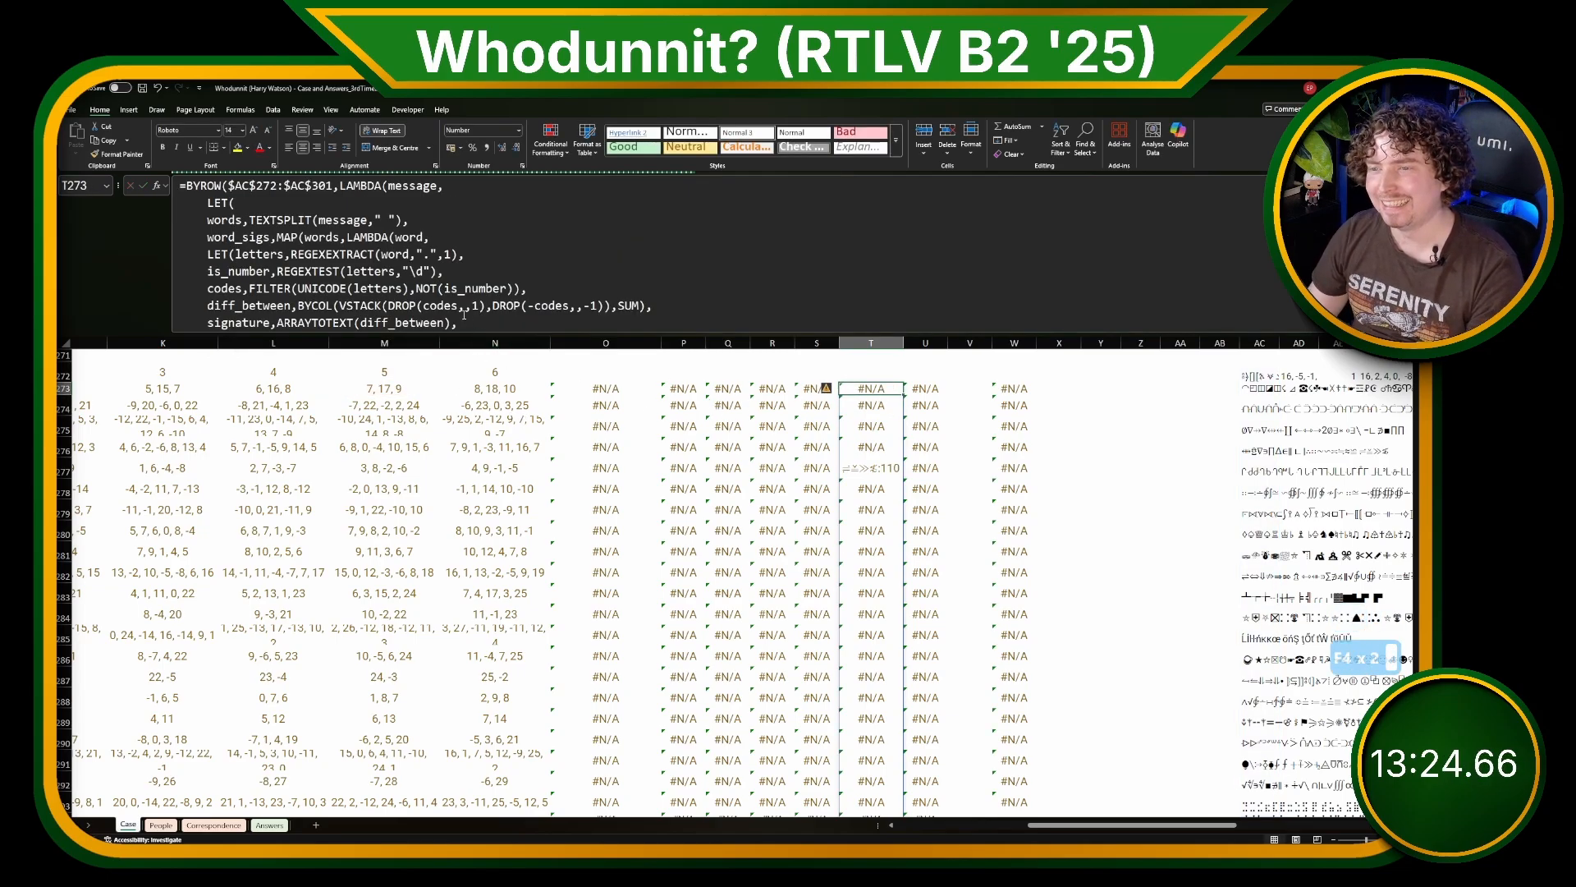
Step: Wrap the T273 BYROW formula in TOCOL with the ignore argument 2 so error values are dropped
{"action": "scroll", "coordinate": [481, 324], "scroll_direction": "down", "scroll_amount": 3}
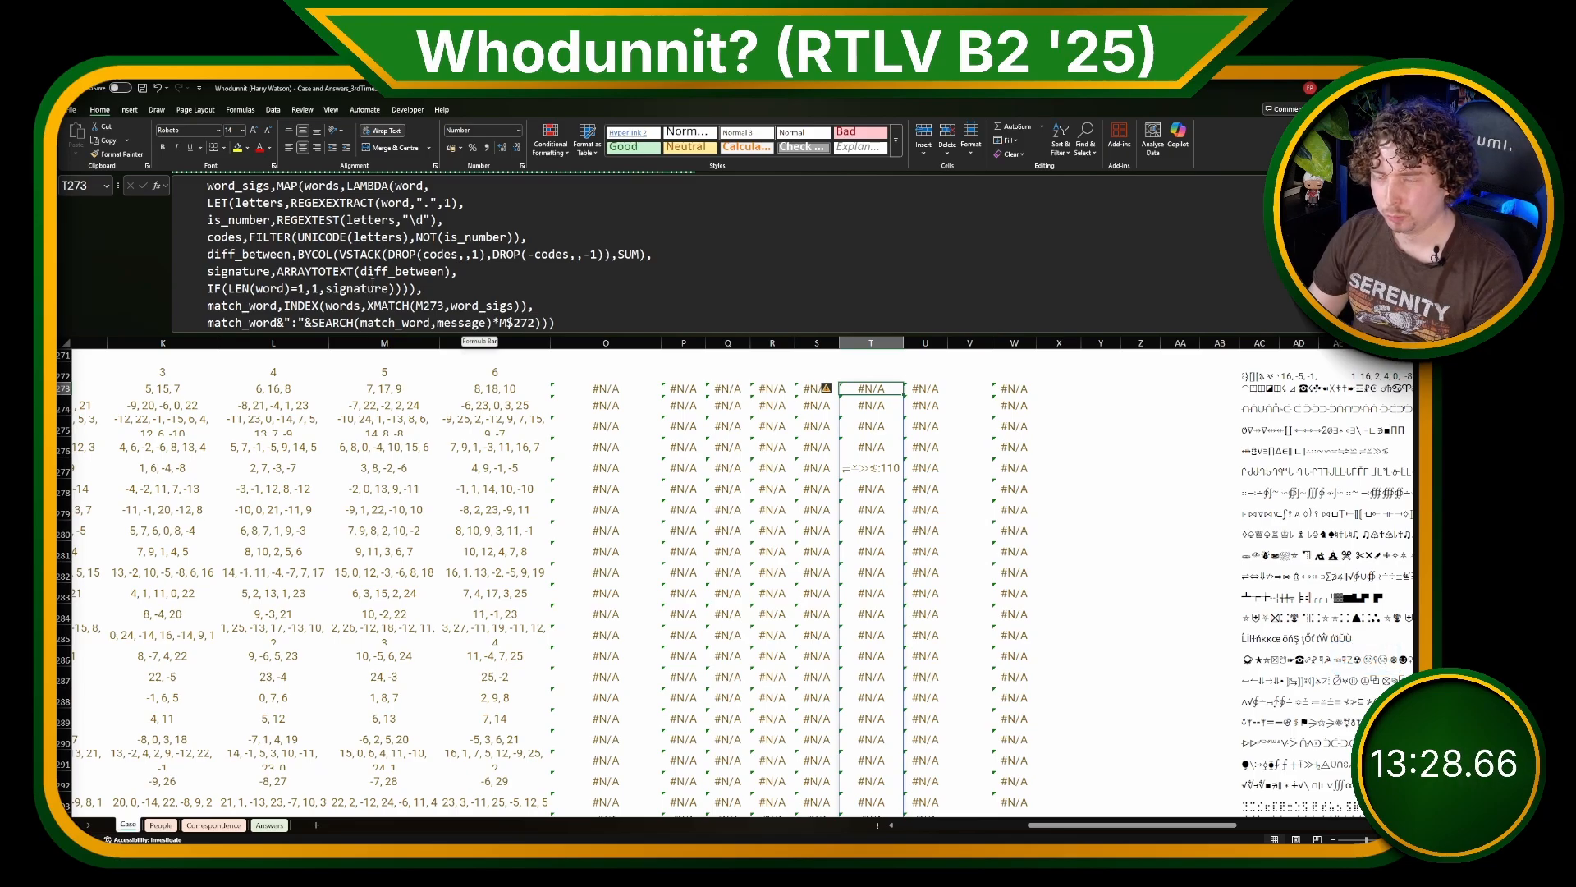
{"action": "left_click", "coordinate": [208, 320]}
{"action": "scroll", "coordinate": [197, 246], "scroll_direction": "up", "scroll_amount": 1}
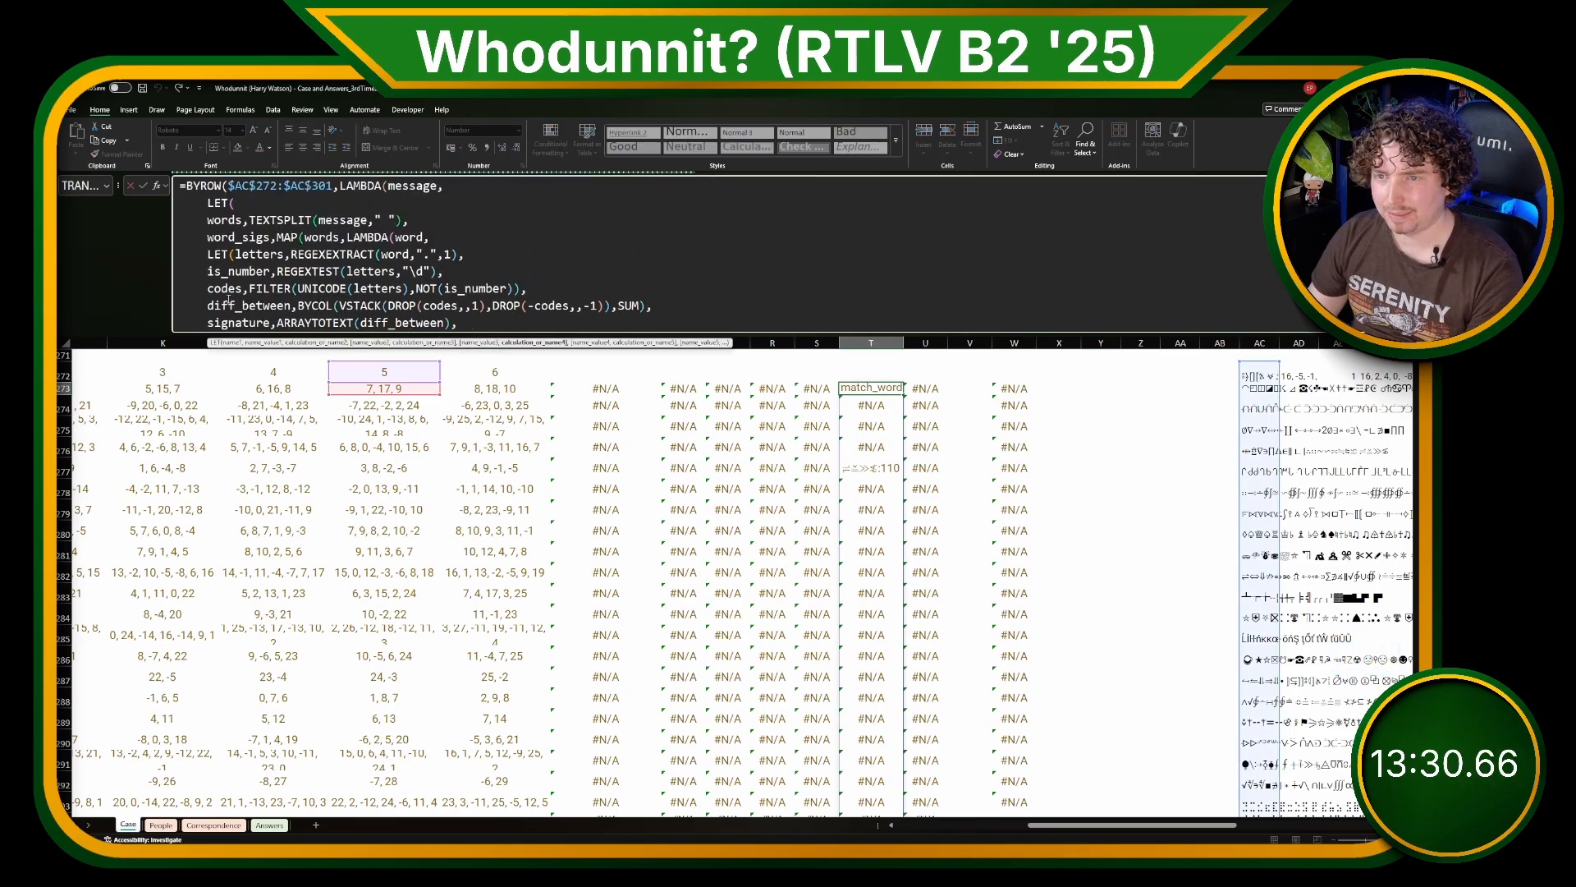
{"action": "left_click", "coordinate": [189, 186]}
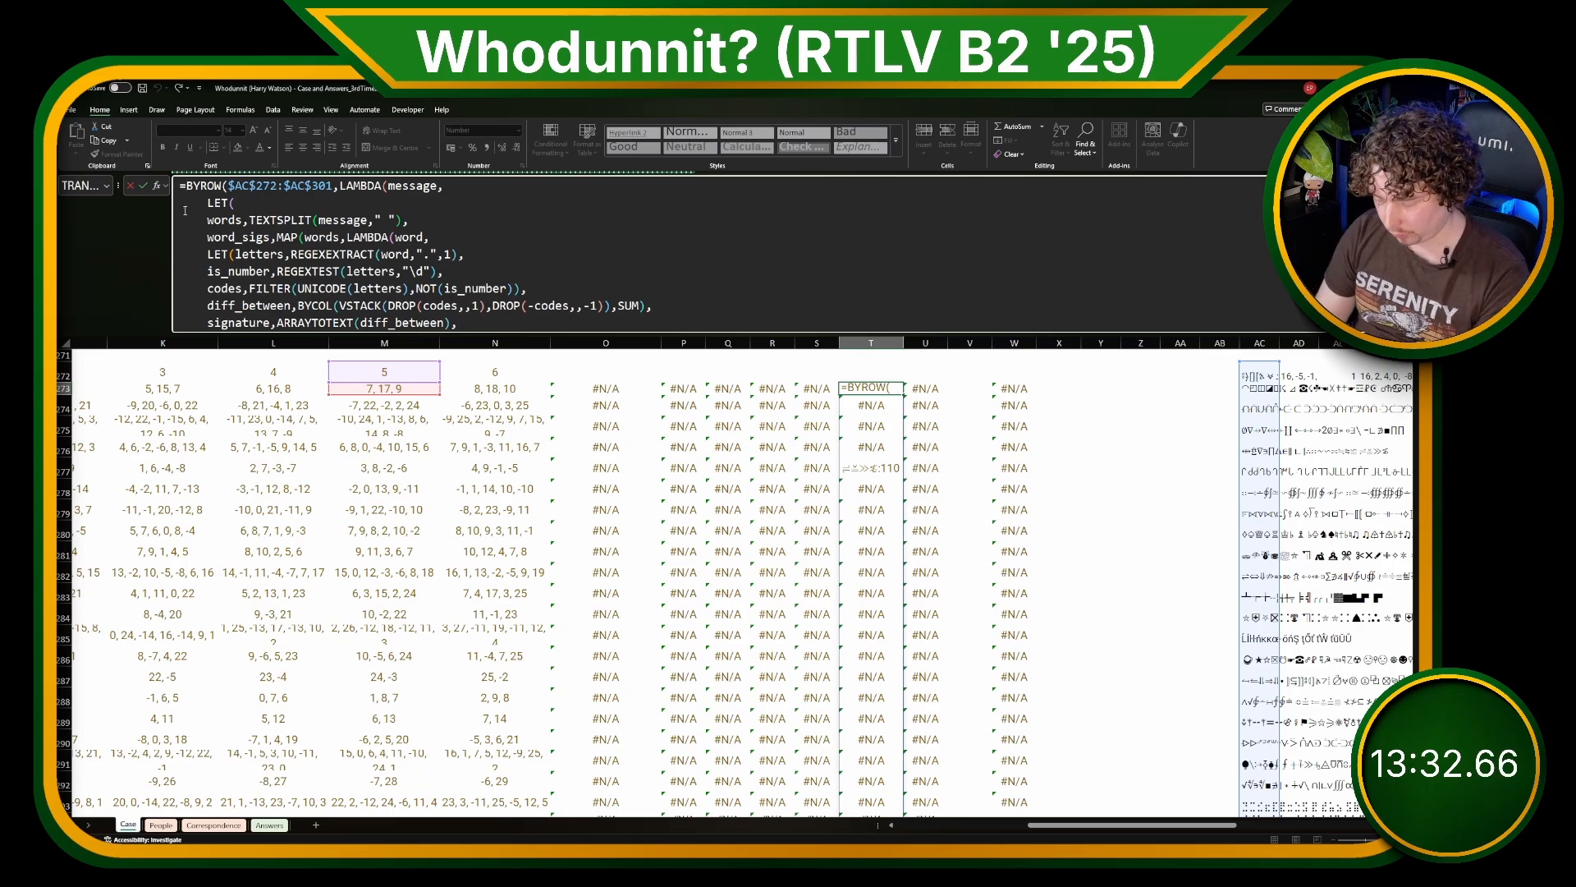
{"action": "type", "text": "TOCOL("}
{"action": "scroll", "coordinate": [575, 321], "scroll_direction": "down", "scroll_amount": 1}
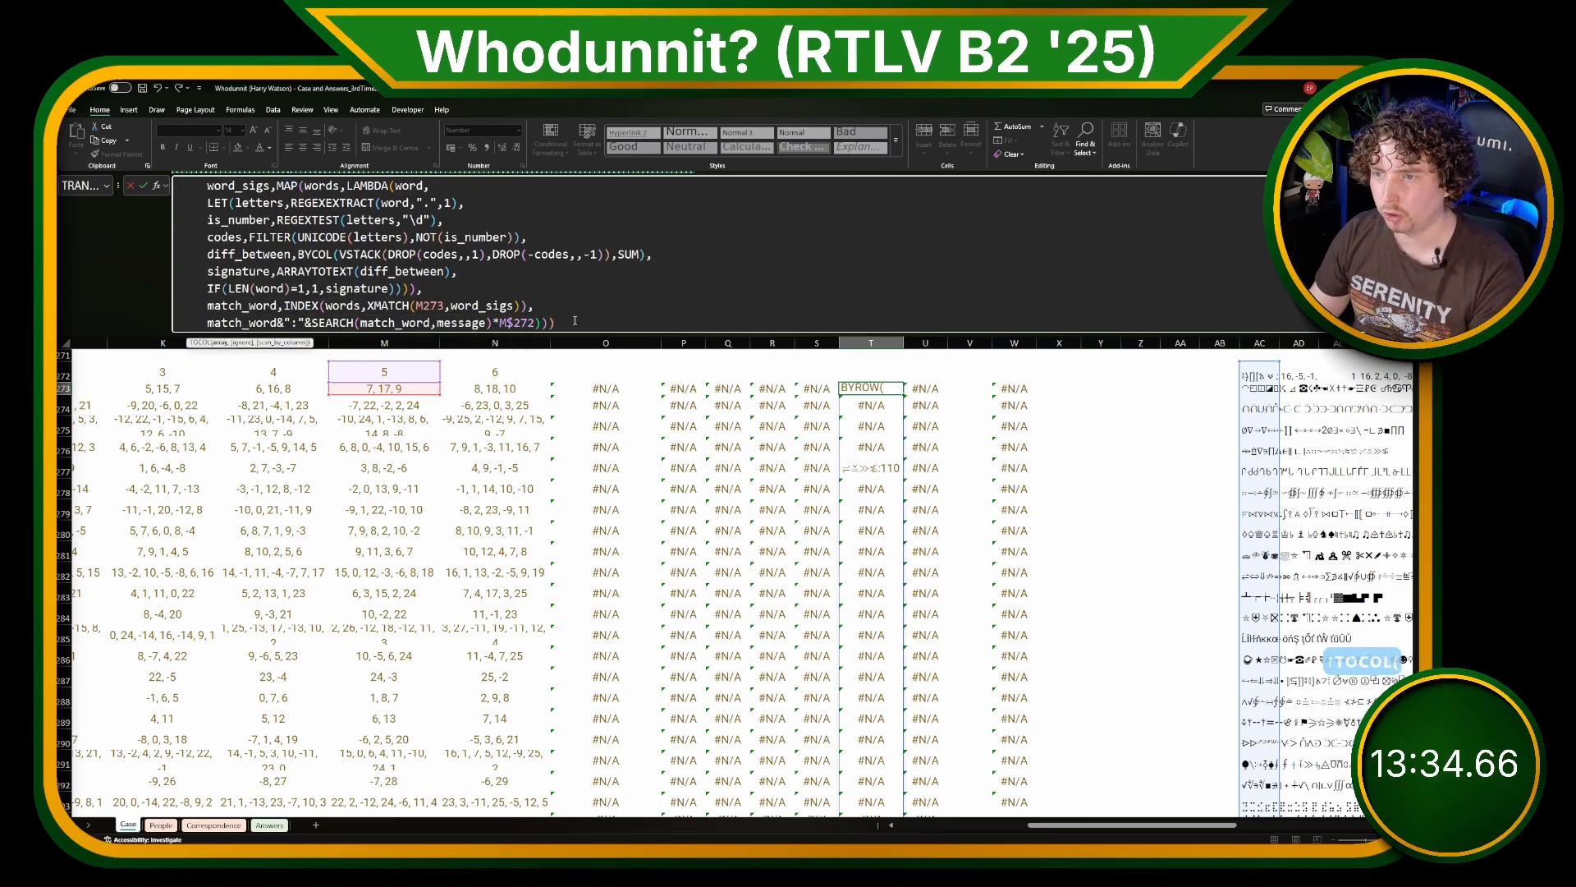
{"action": "left_click", "coordinate": [575, 321]}
{"action": "type", "text": ","}
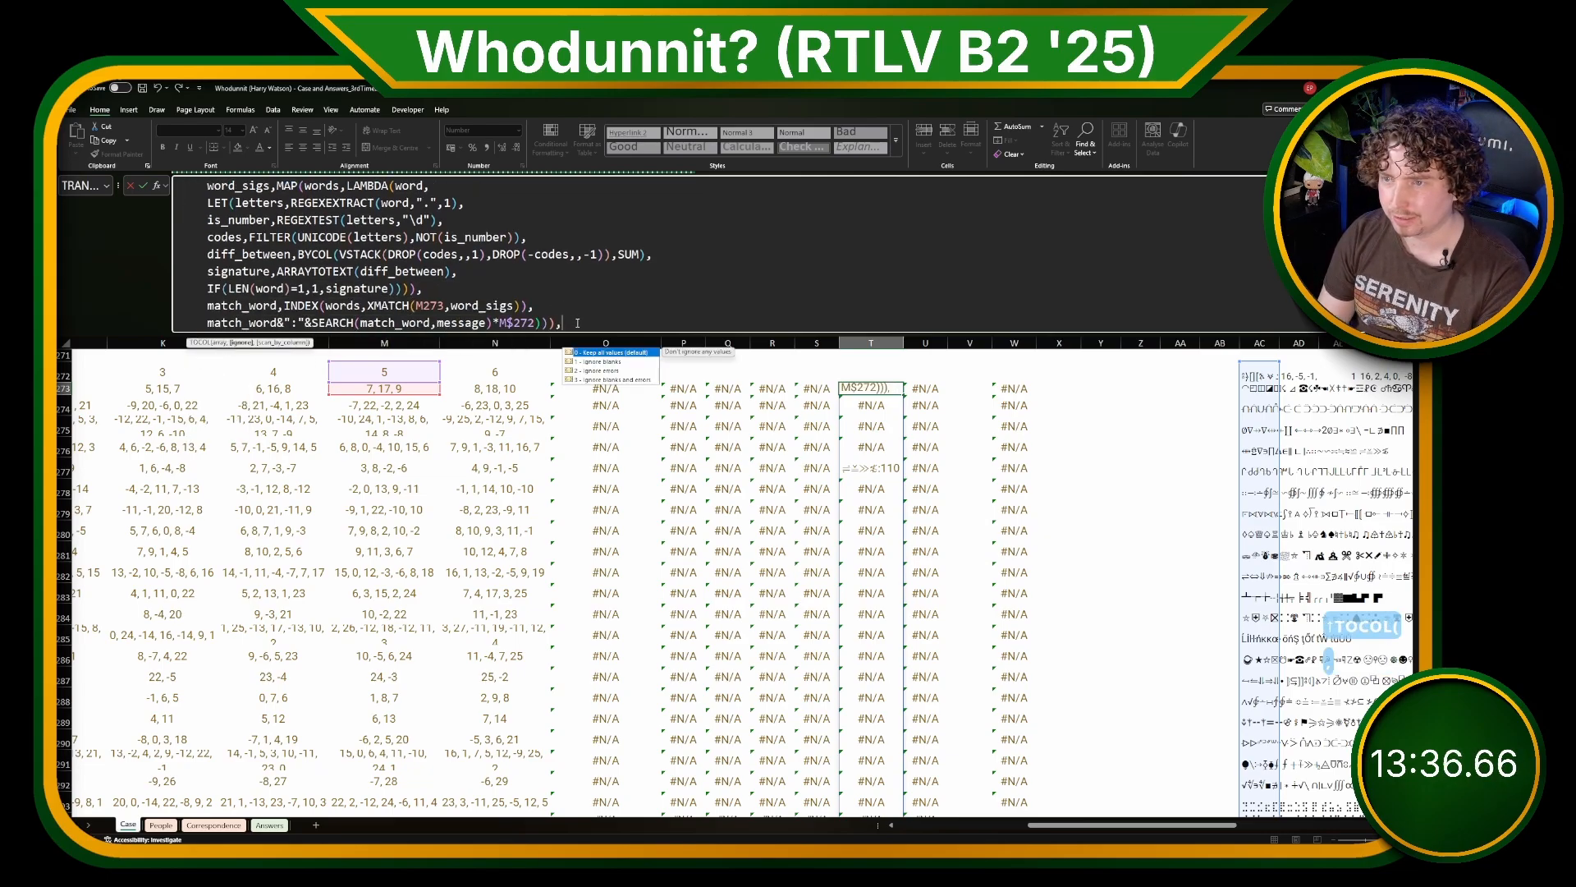
{"action": "type", "text": "1)"}
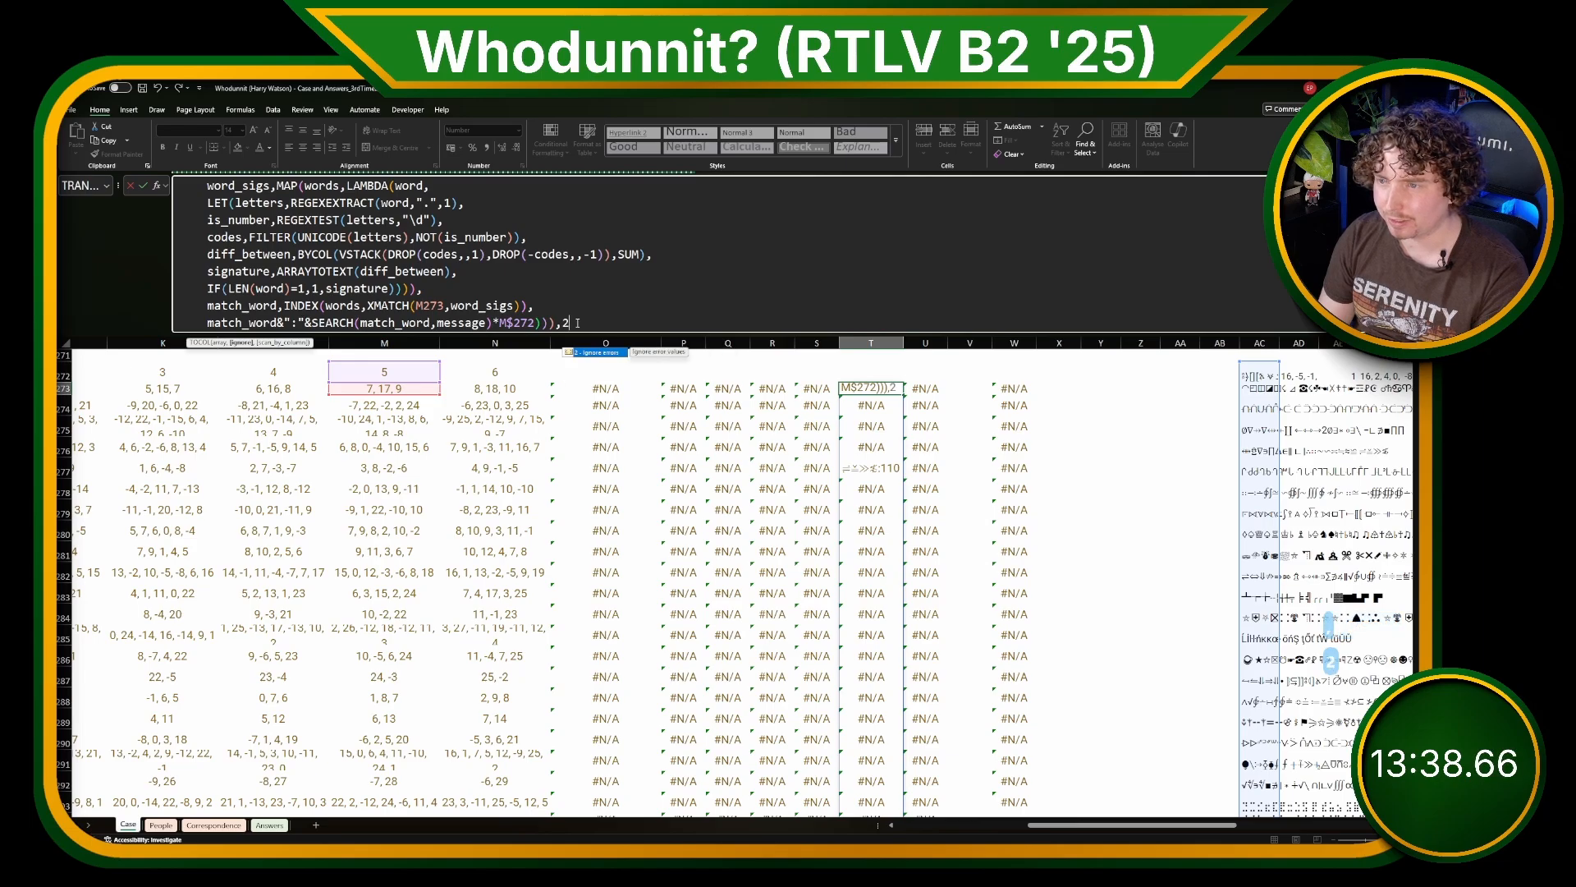
{"action": "key", "text": "Return"}
{"action": "key", "text": "Up"}
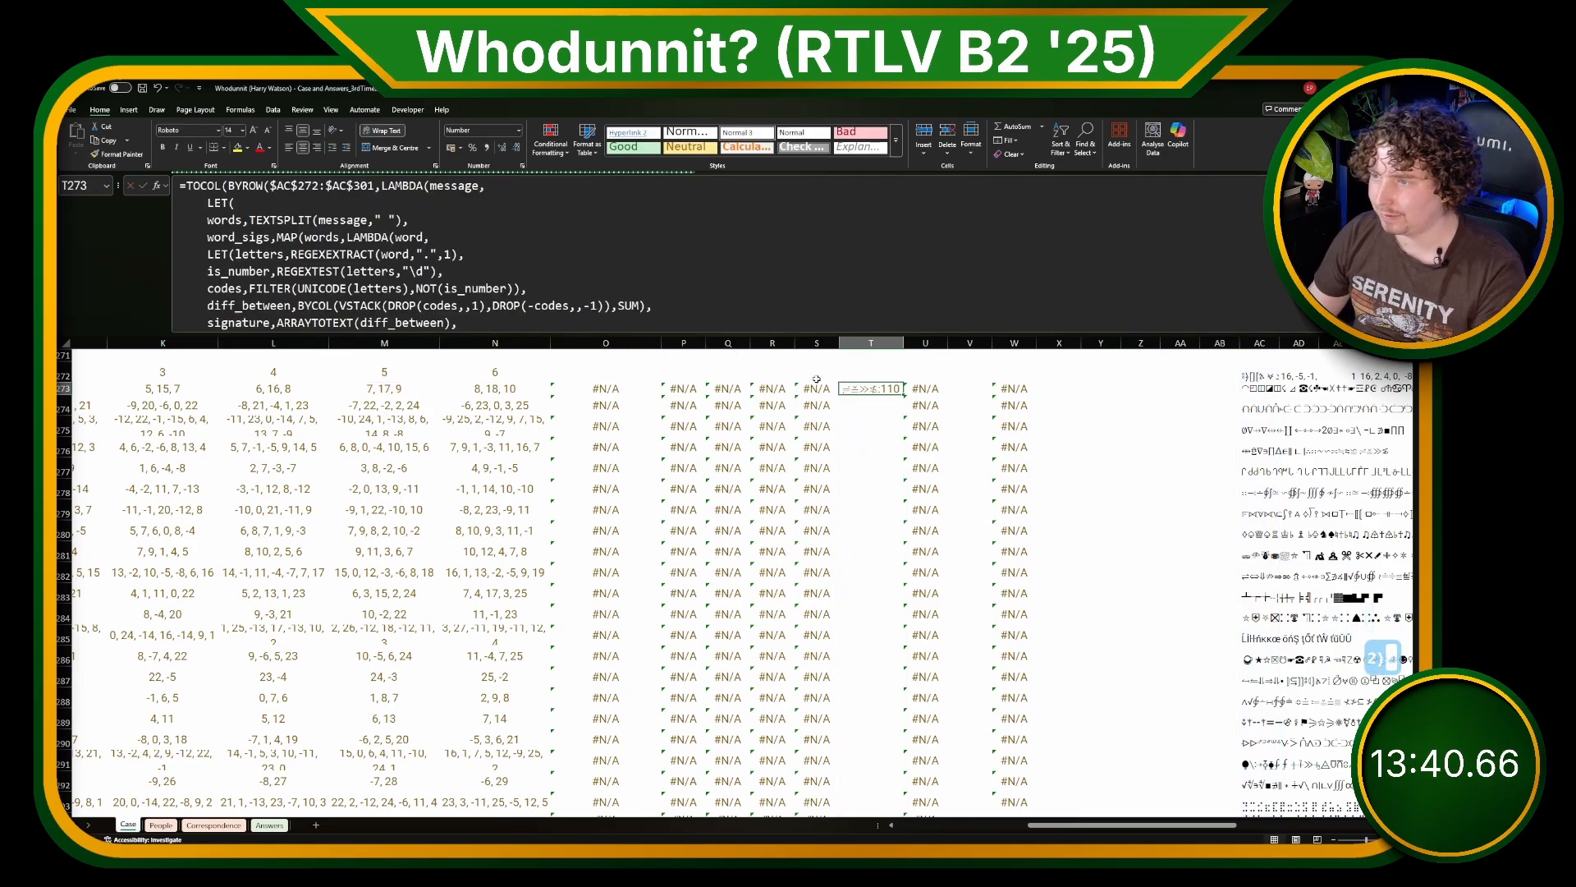
Step: Fill the TOCOL formula from T273 across O273:U273 and down to row 293
{"action": "left_click_drag", "start_coordinate": [603, 385], "coordinate": [605, 387]}
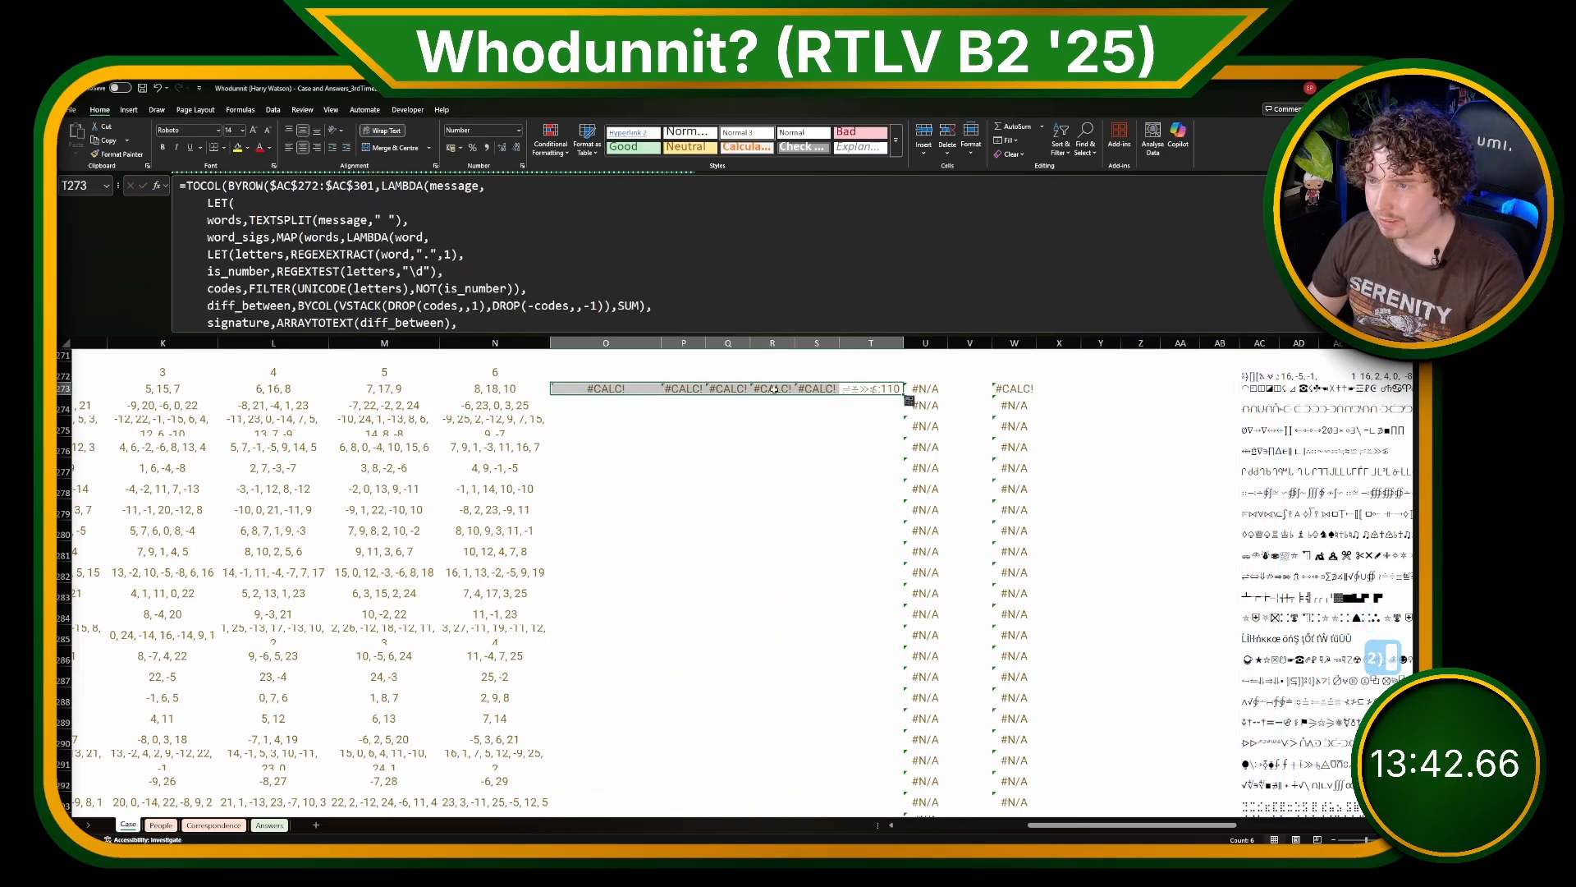
{"action": "left_click", "coordinate": [886, 389]}
{"action": "left_click_drag", "start_coordinate": [906, 398], "coordinate": [936, 398]}
{"action": "mouse_move", "coordinate": [650, 383]}
{"action": "left_mouse_down"}
{"action": "mouse_move", "coordinate": [926, 388]}
{"action": "mouse_move", "coordinate": [948, 404]}
{"action": "mouse_move", "coordinate": [944, 808]}
{"action": "mouse_move", "coordinate": [944, 743]}
{"action": "mouse_move", "coordinate": [944, 759]}
{"action": "left_mouse_up"}
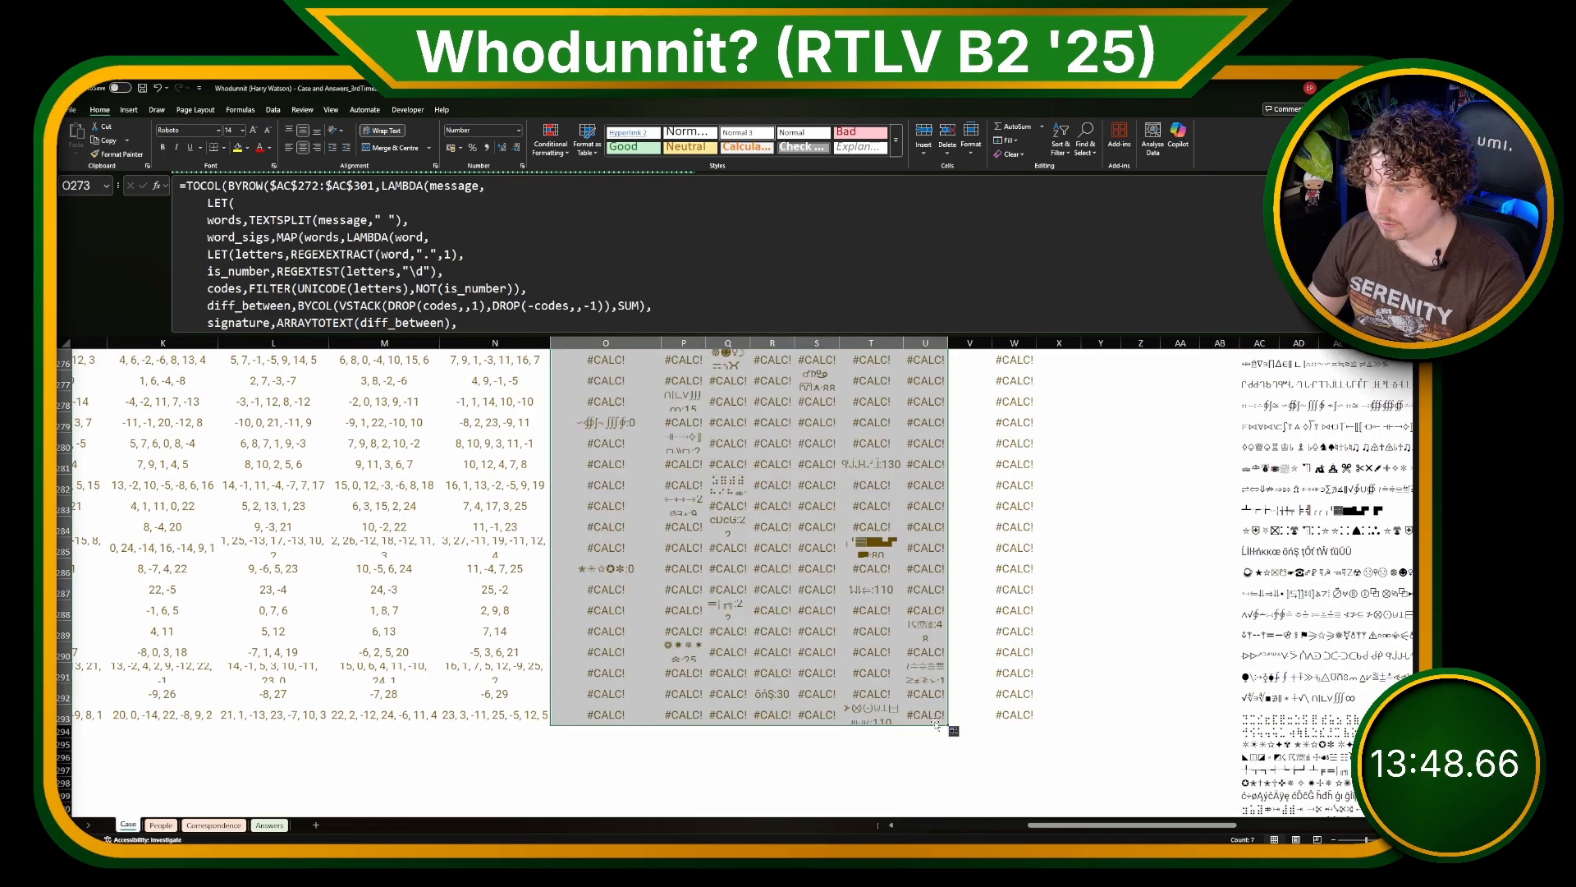
{"action": "scroll", "coordinate": [989, 526], "scroll_direction": "up", "scroll_amount": 2}
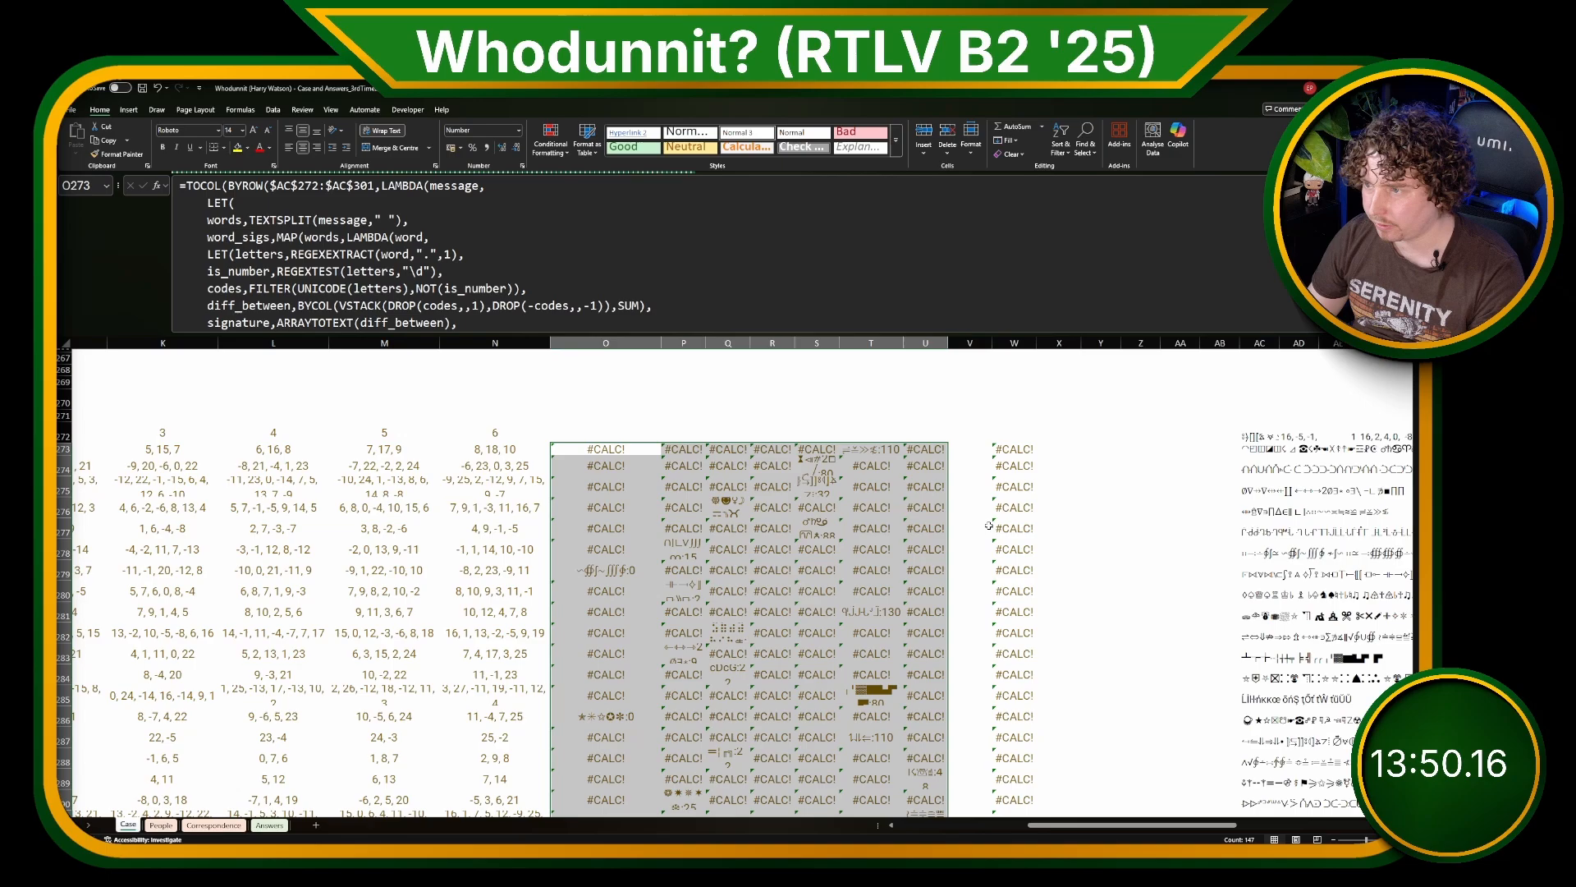
Step: Enter =TOROW(O273:U273,2) in W273 to return that row's matched word without errors
{"action": "left_click", "coordinate": [1022, 446]}
{"action": "type", "text": "=TR"}
{"action": "key", "text": "shift+BackSpace"}
{"action": "type", "text": "RO"}
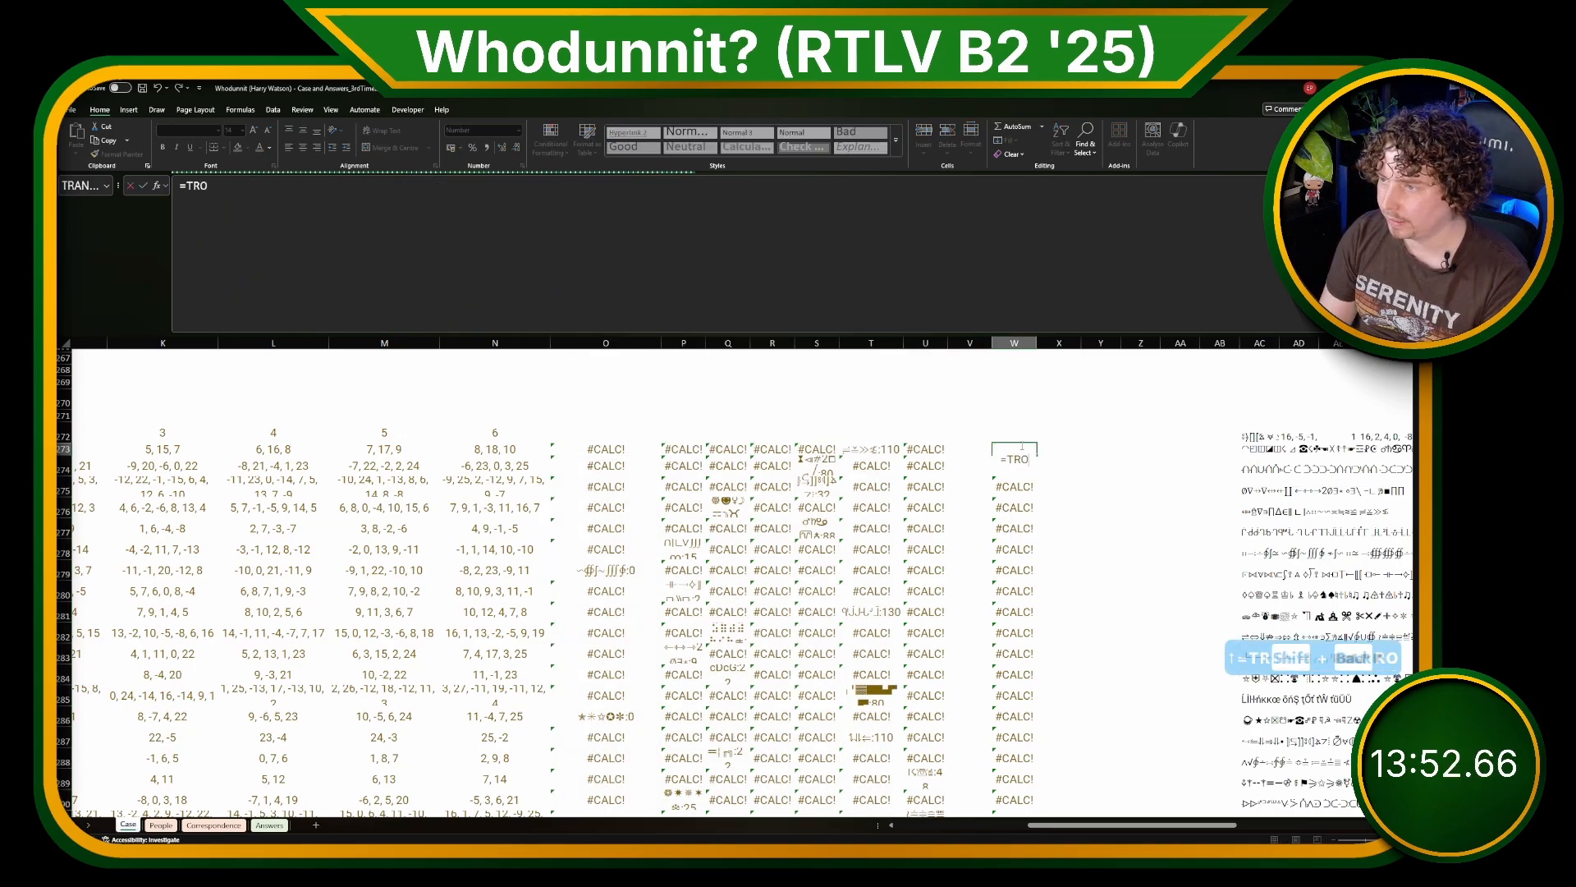
{"action": "type", "text": "W"}
{"action": "key", "text": "shift+BackSpace"}
{"action": "key", "text": "shift+BackSpace"}
{"action": "key", "text": "shift+BackSpace"}
{"action": "type", "text": "OROW("}
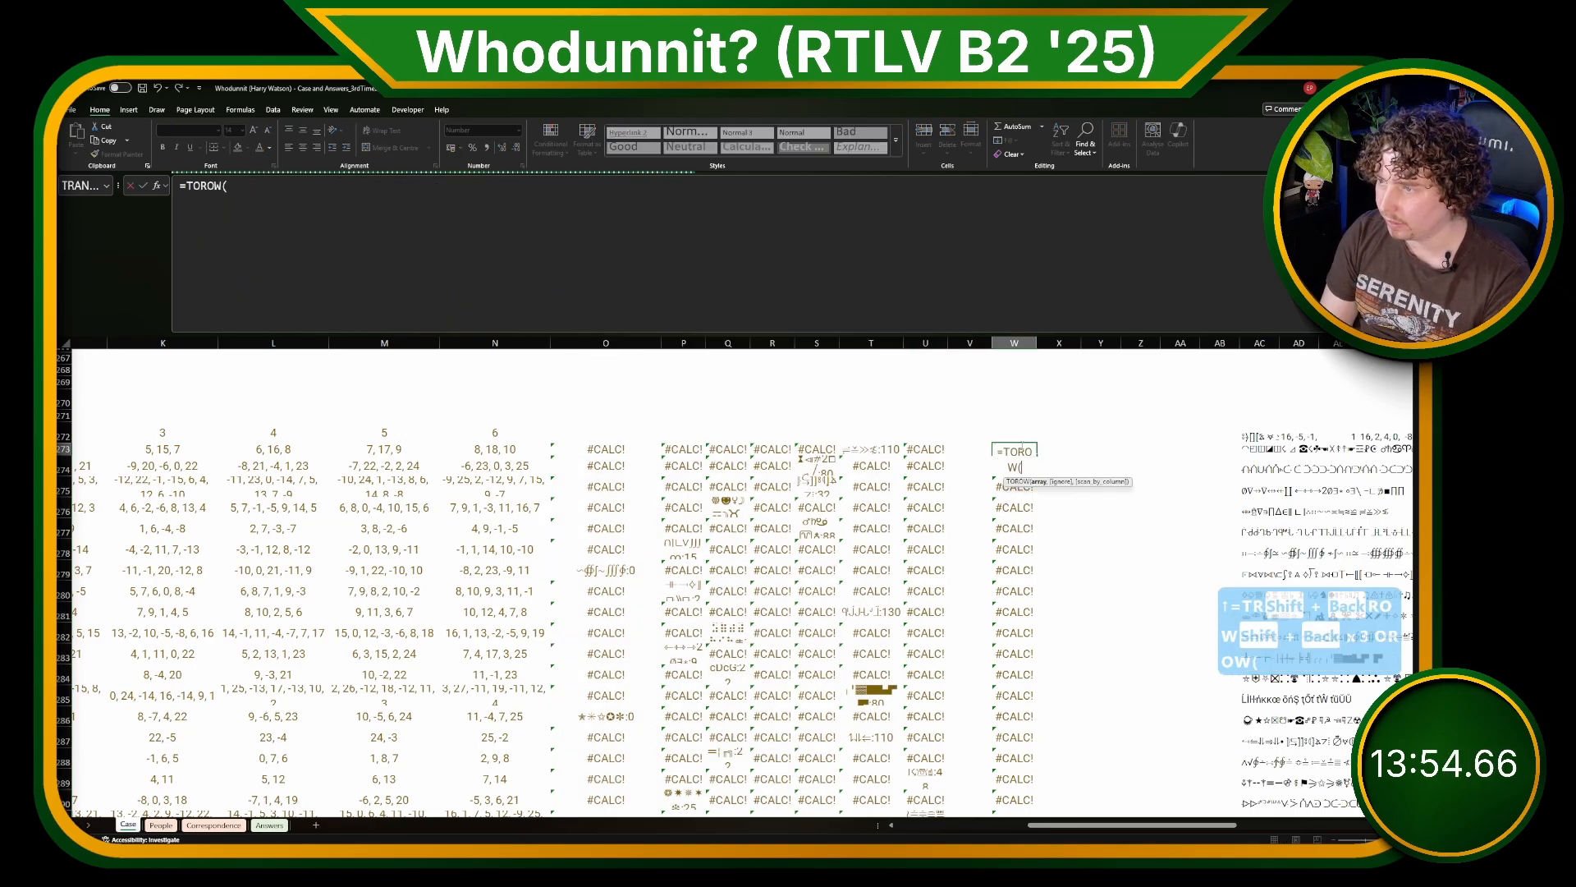
{"action": "key", "text": "Left"}
{"action": "key", "text": "Left"}
{"action": "key", "text": "shift+Left"}
{"action": "key", "text": "shift+Left"}
{"action": "key", "text": "shift+Left"}
{"action": "key", "text": "shift+Left"}
{"action": "key", "text": "shift+Left"}
{"action": "key", "text": "shift+Left"}
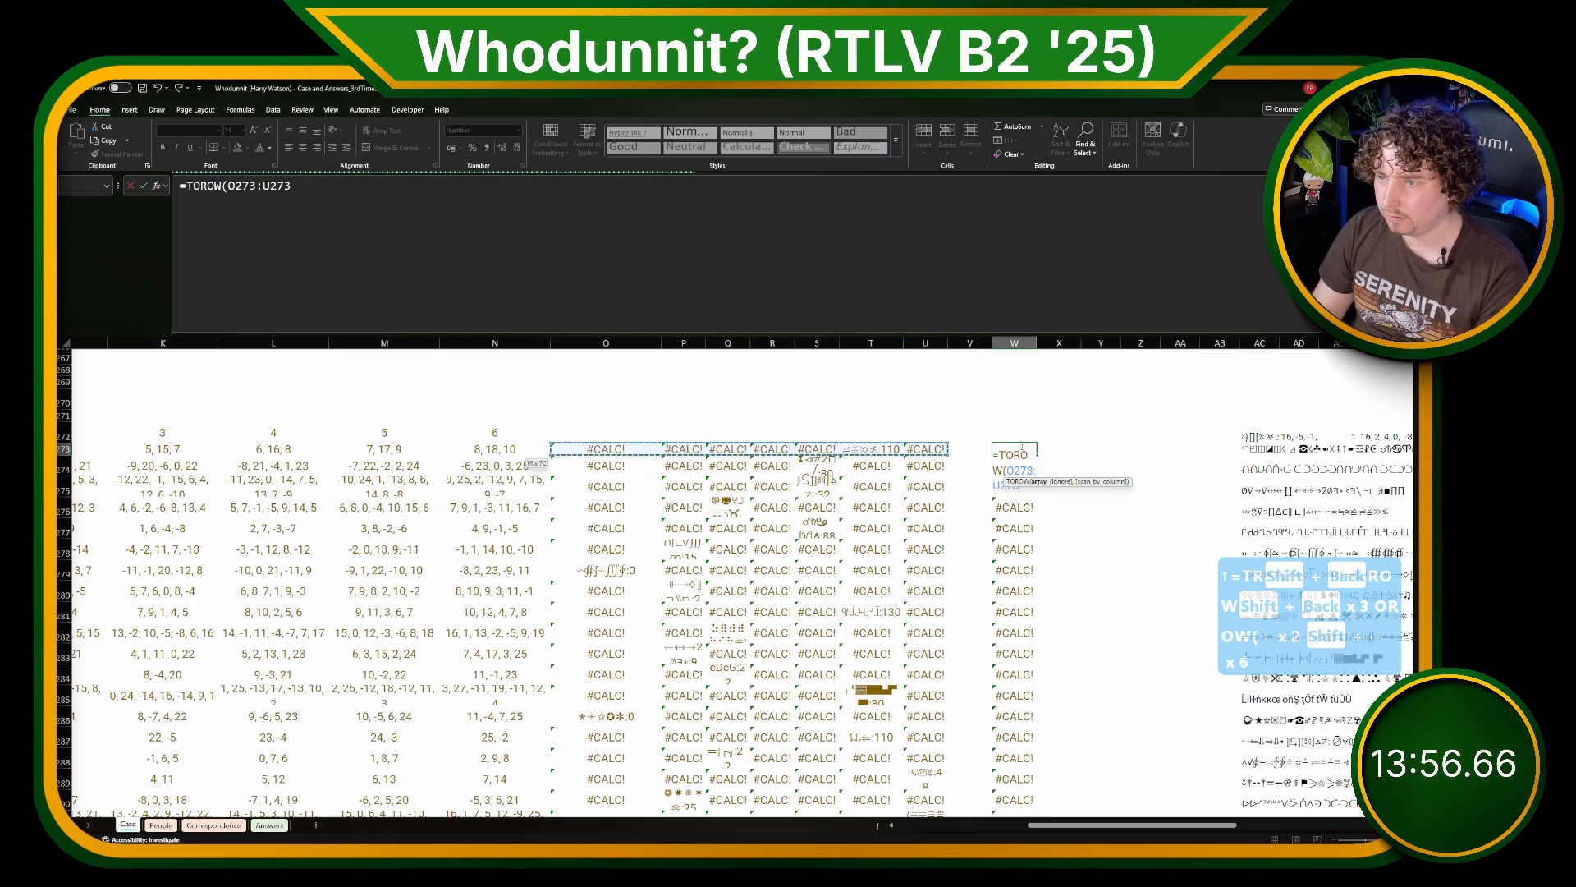
{"action": "type", "text": ",2)"}
{"action": "key", "text": "ctrl+Return"}
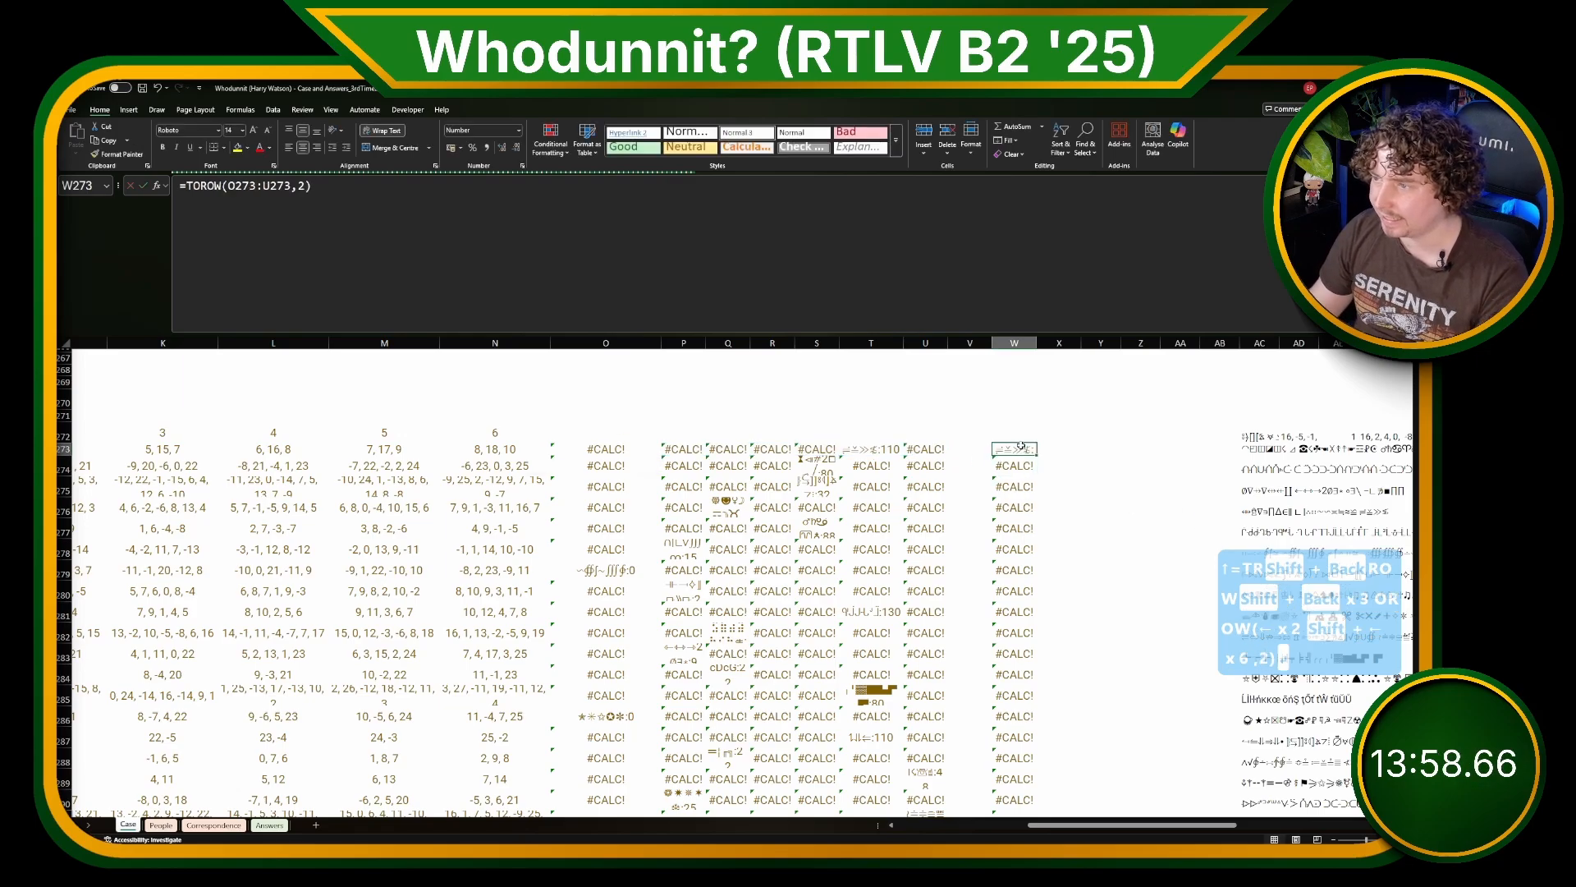
Step: Fill the W273 TOROW formula down to row 293 and autofit column W
{"action": "key", "text": "ctrl+shift+Down"}
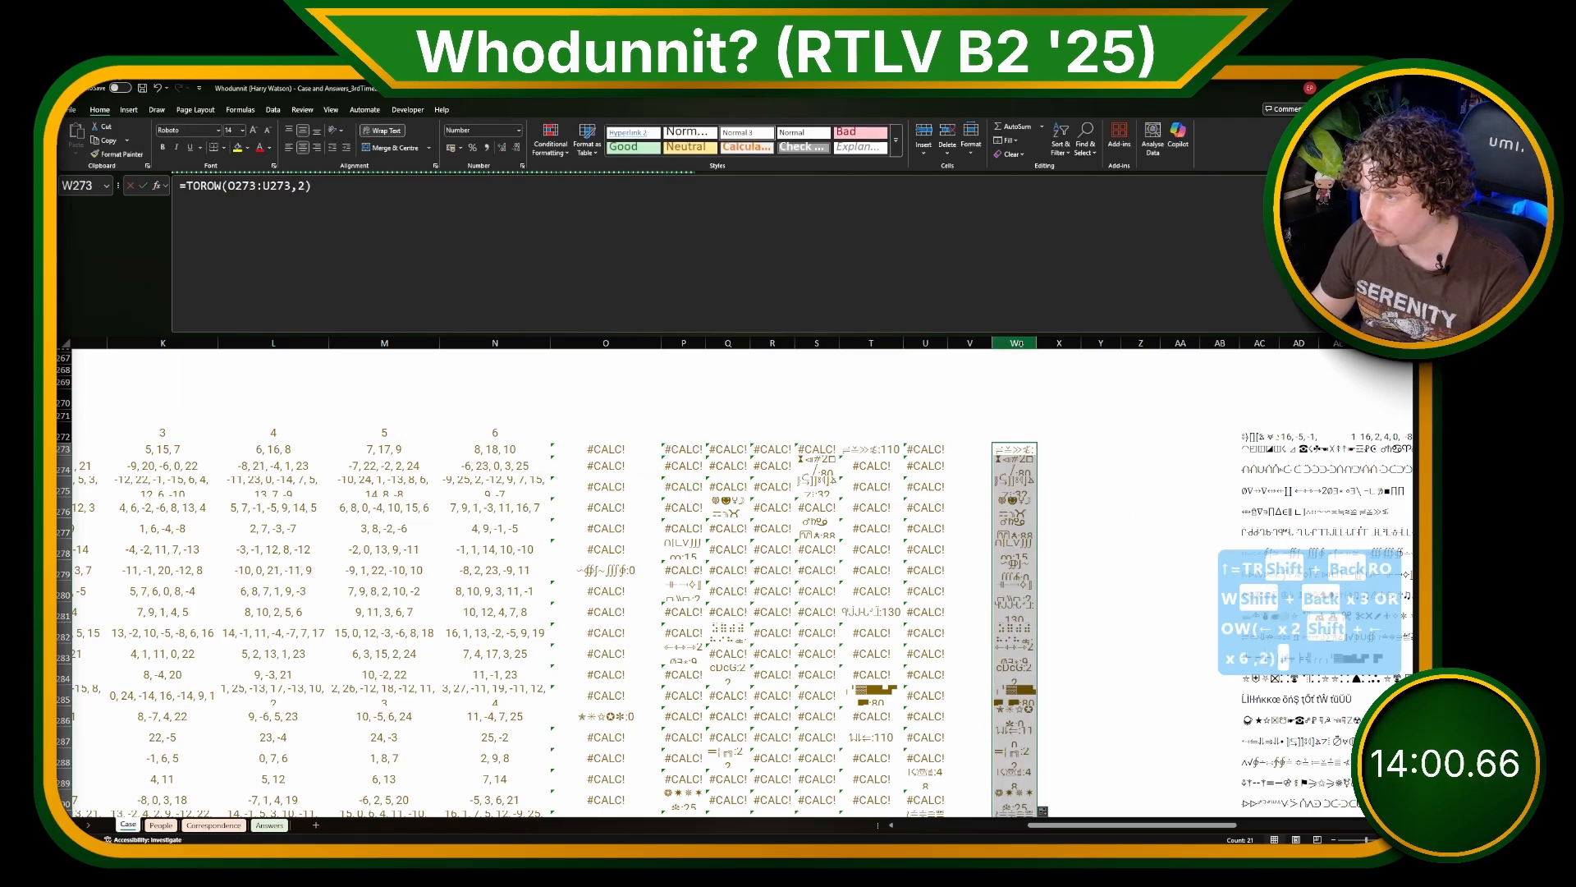
{"action": "double_click", "coordinate": [1032, 344]}
{"action": "scroll", "coordinate": [1182, 587], "scroll_direction": "down", "scroll_amount": 2}
{"action": "scroll", "coordinate": [1118, 657], "scroll_direction": "up", "scroll_amount": 1}
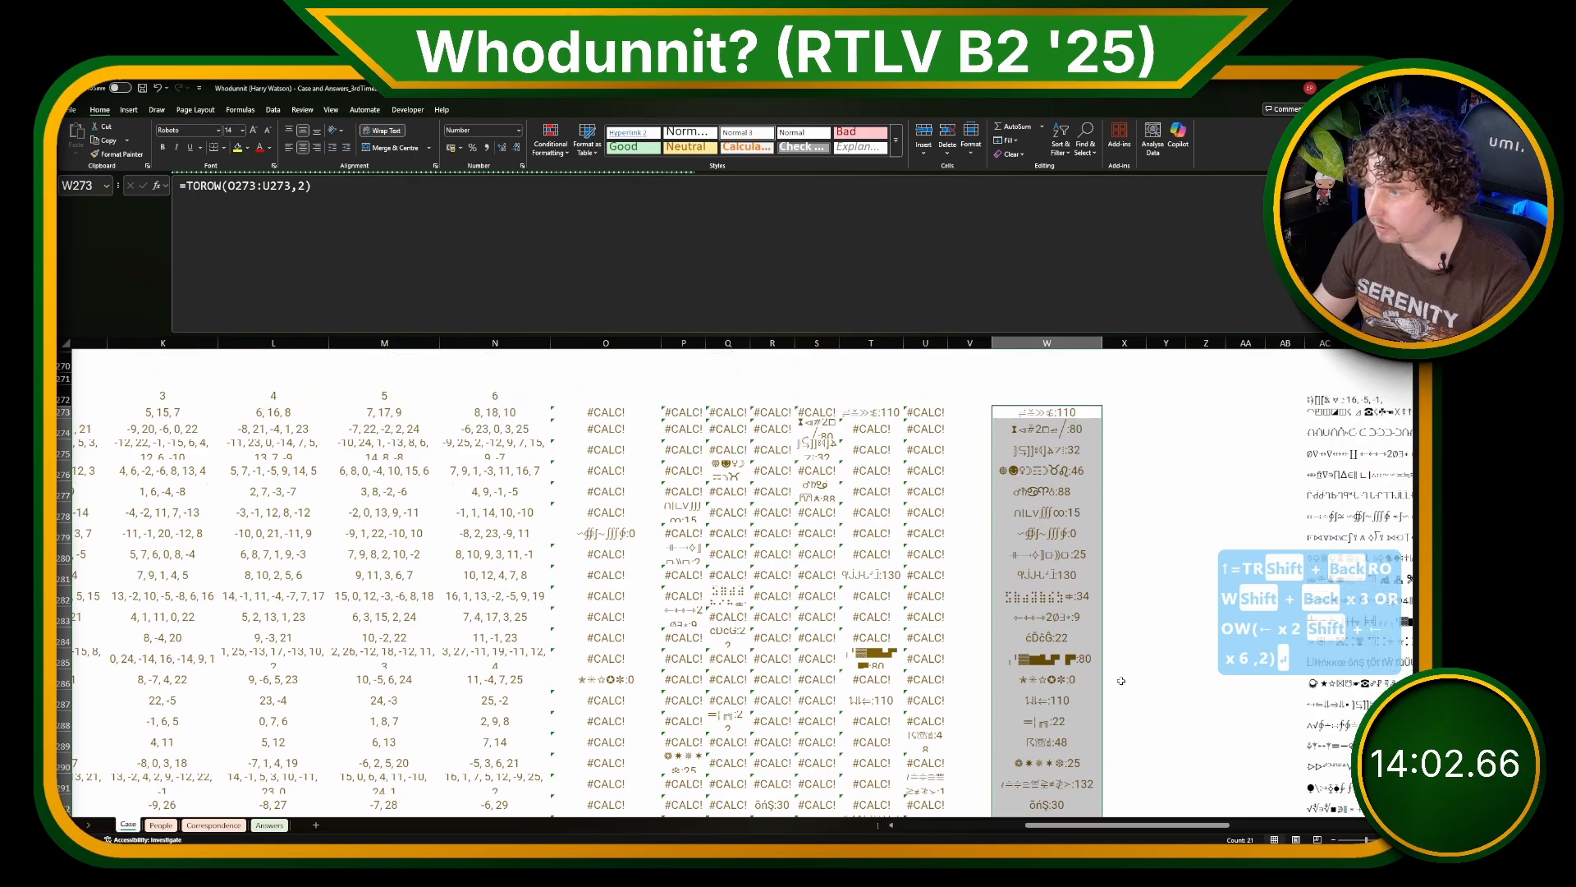
Step: Enter =UNICODE(LEFT(W273)) in X273 to get the code of the matched word's first character
{"action": "left_click", "coordinate": [1122, 423]}
{"action": "key", "text": "Up"}
{"action": "key", "text": "Left"}
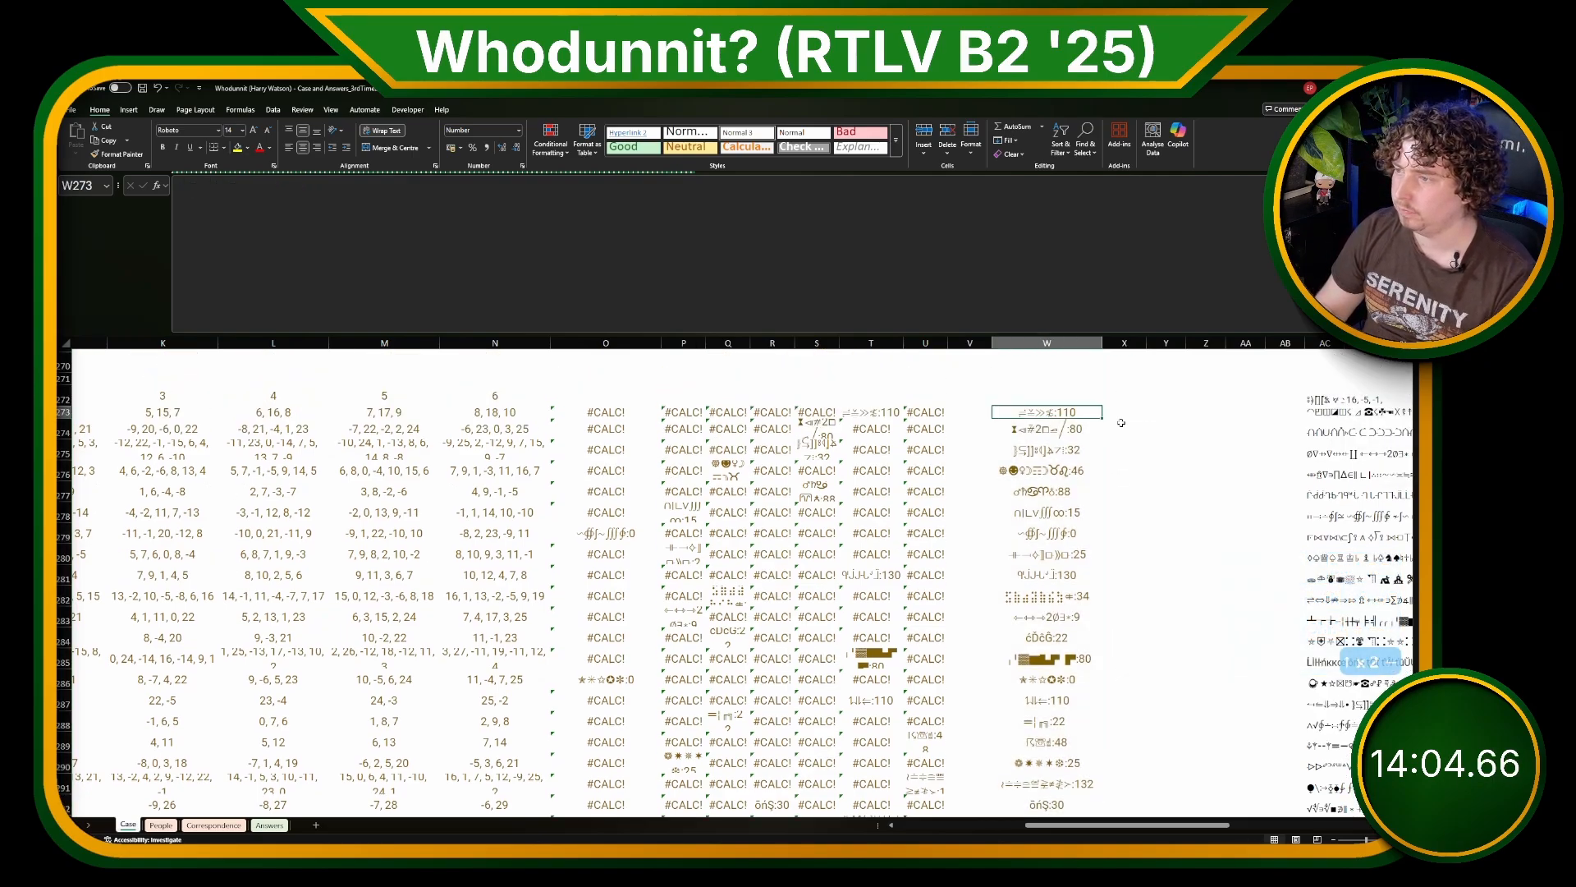
{"action": "key", "text": "Right"}
{"action": "type", "text": "="}
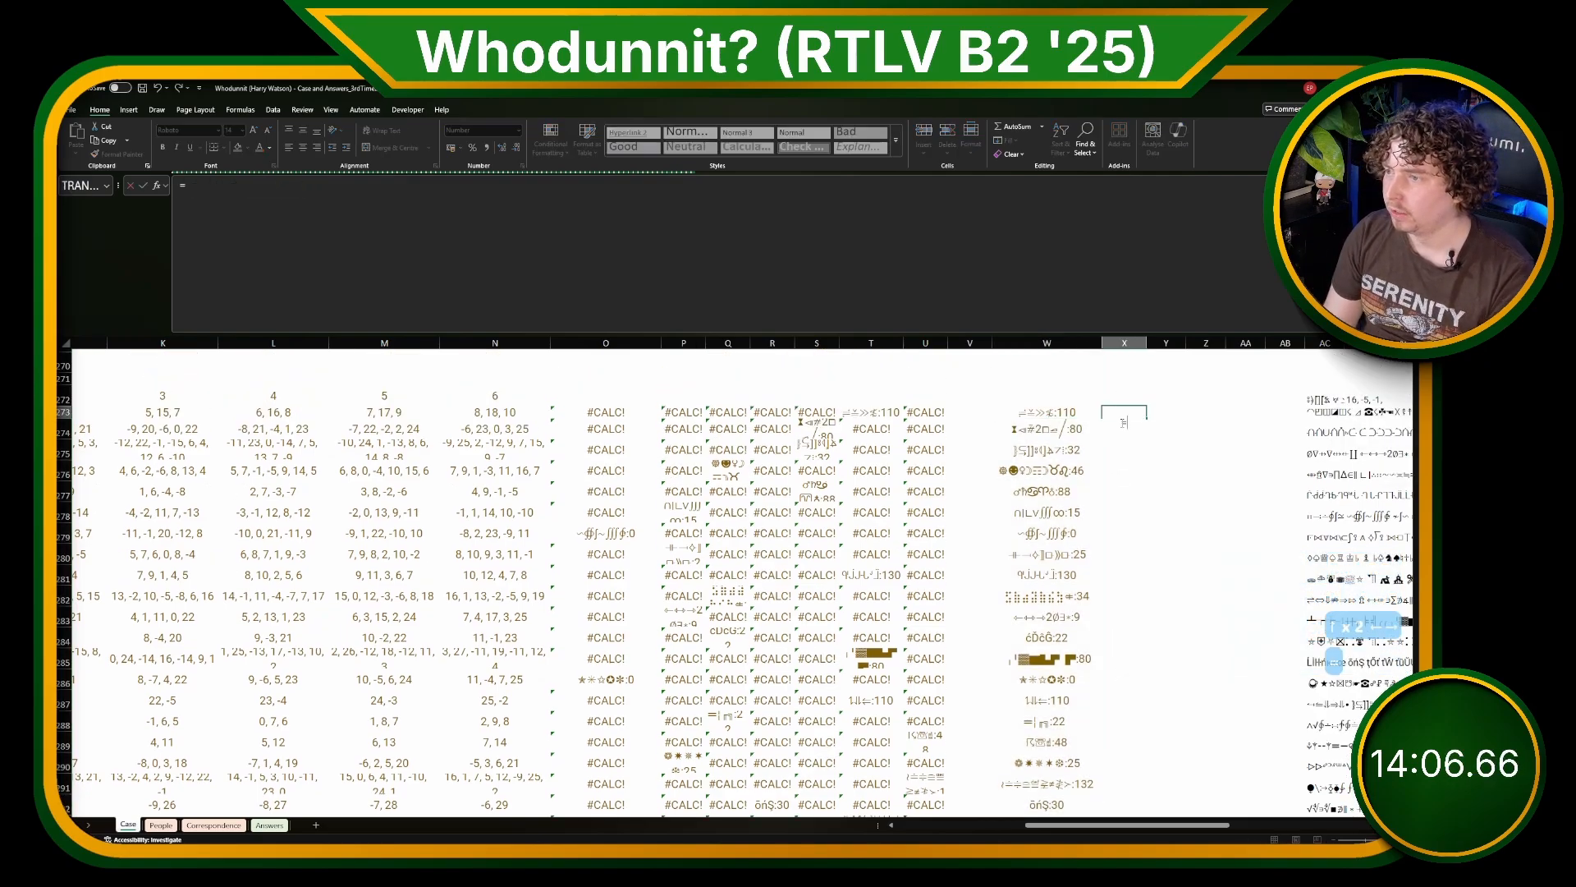
{"action": "type", "text": "UNICODE("}
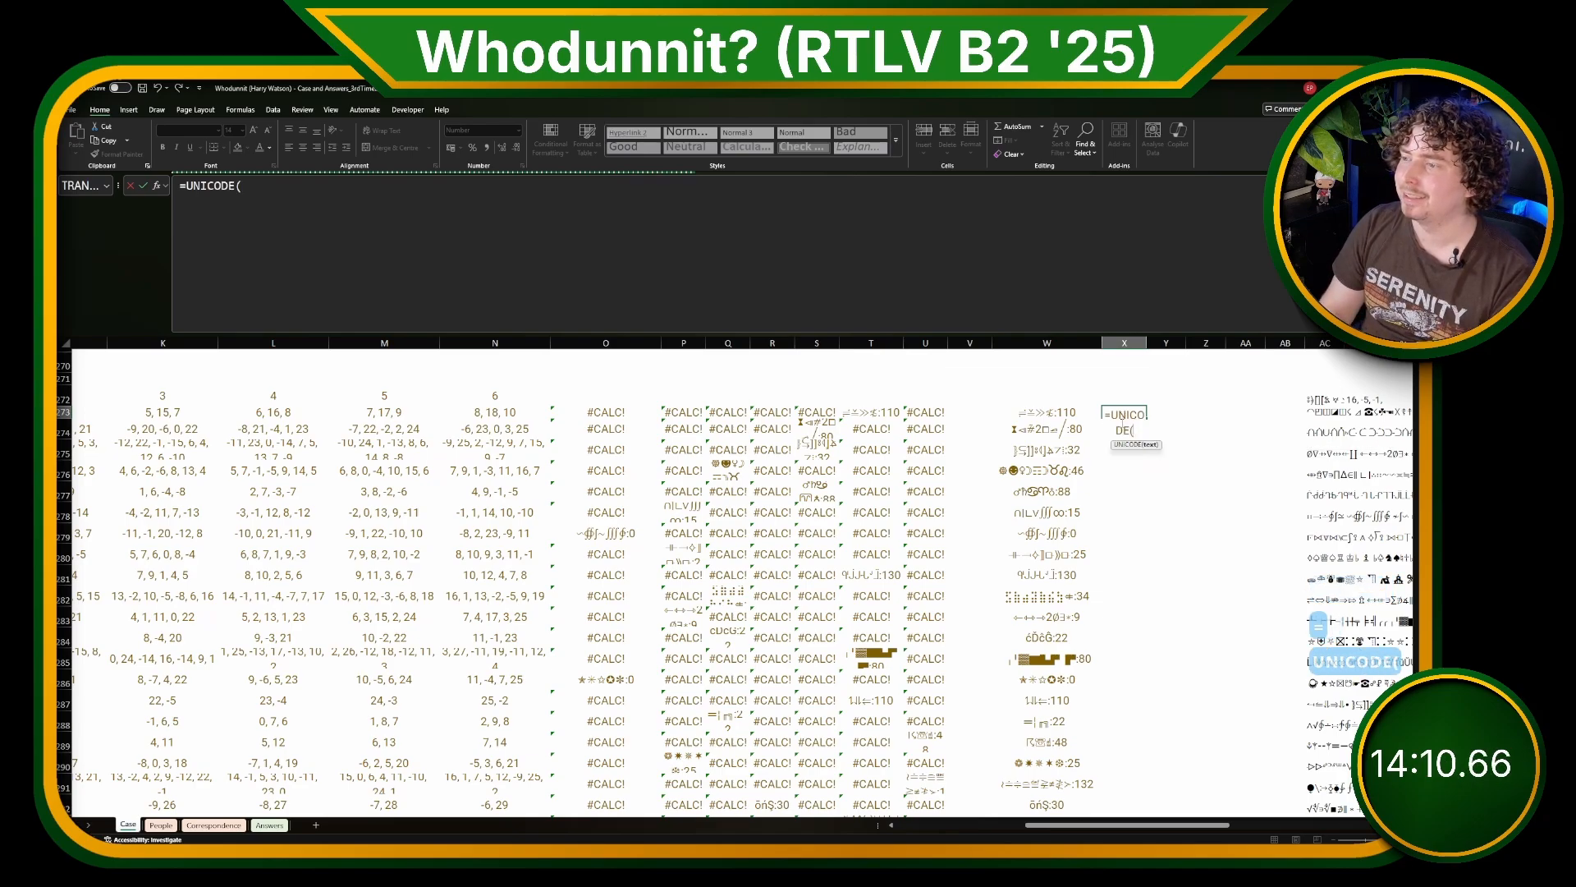
{"action": "type", "text": "LEFT("}
{"action": "key", "text": "Left"}
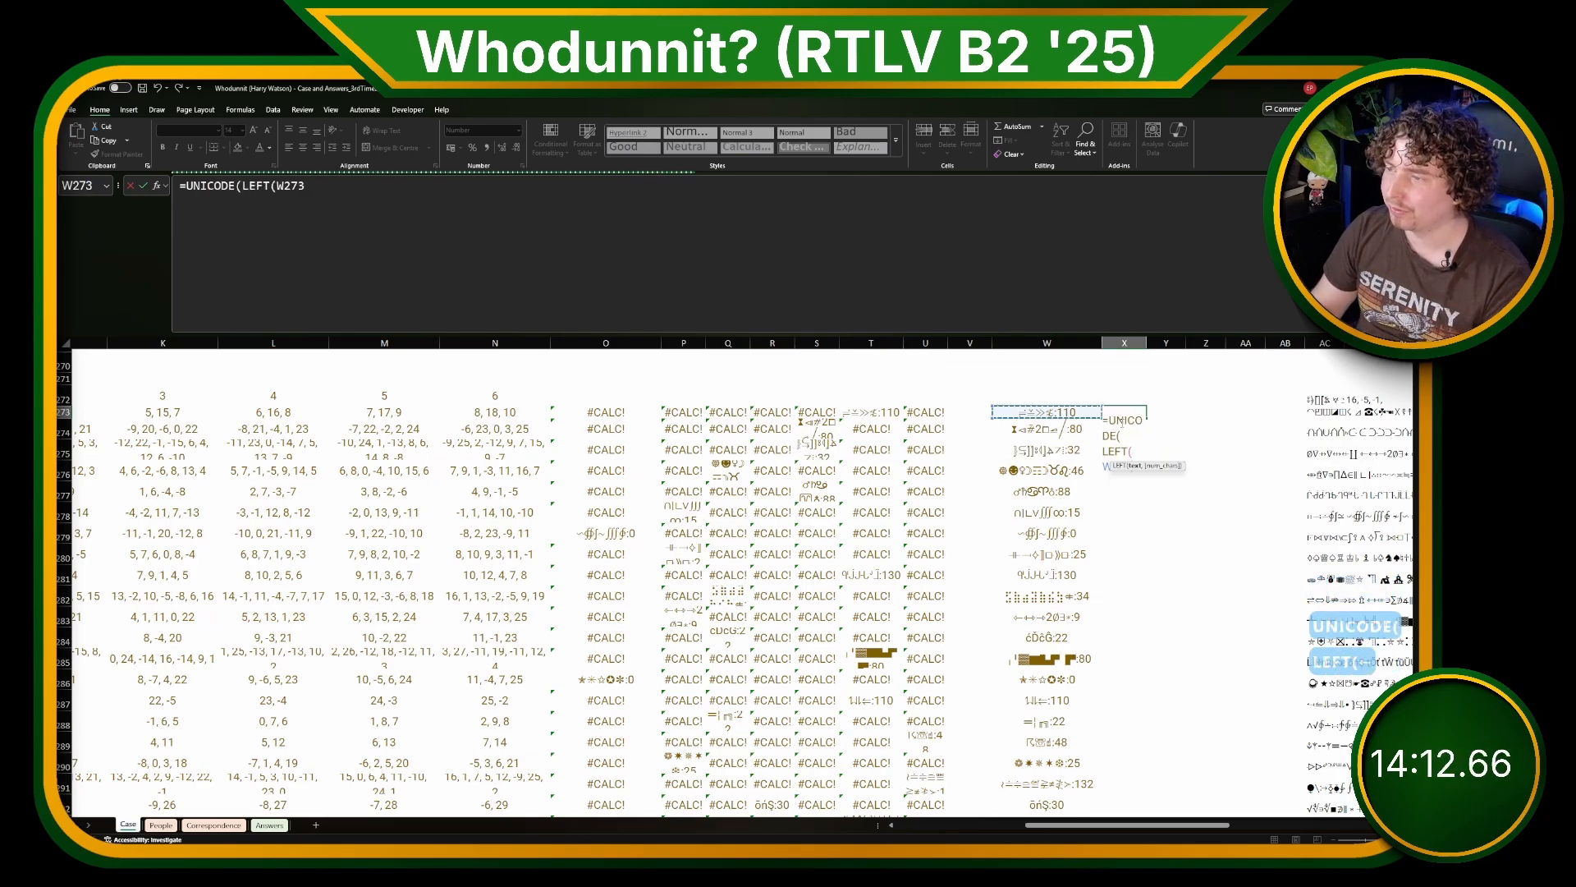
{"action": "type", "text": "))"}
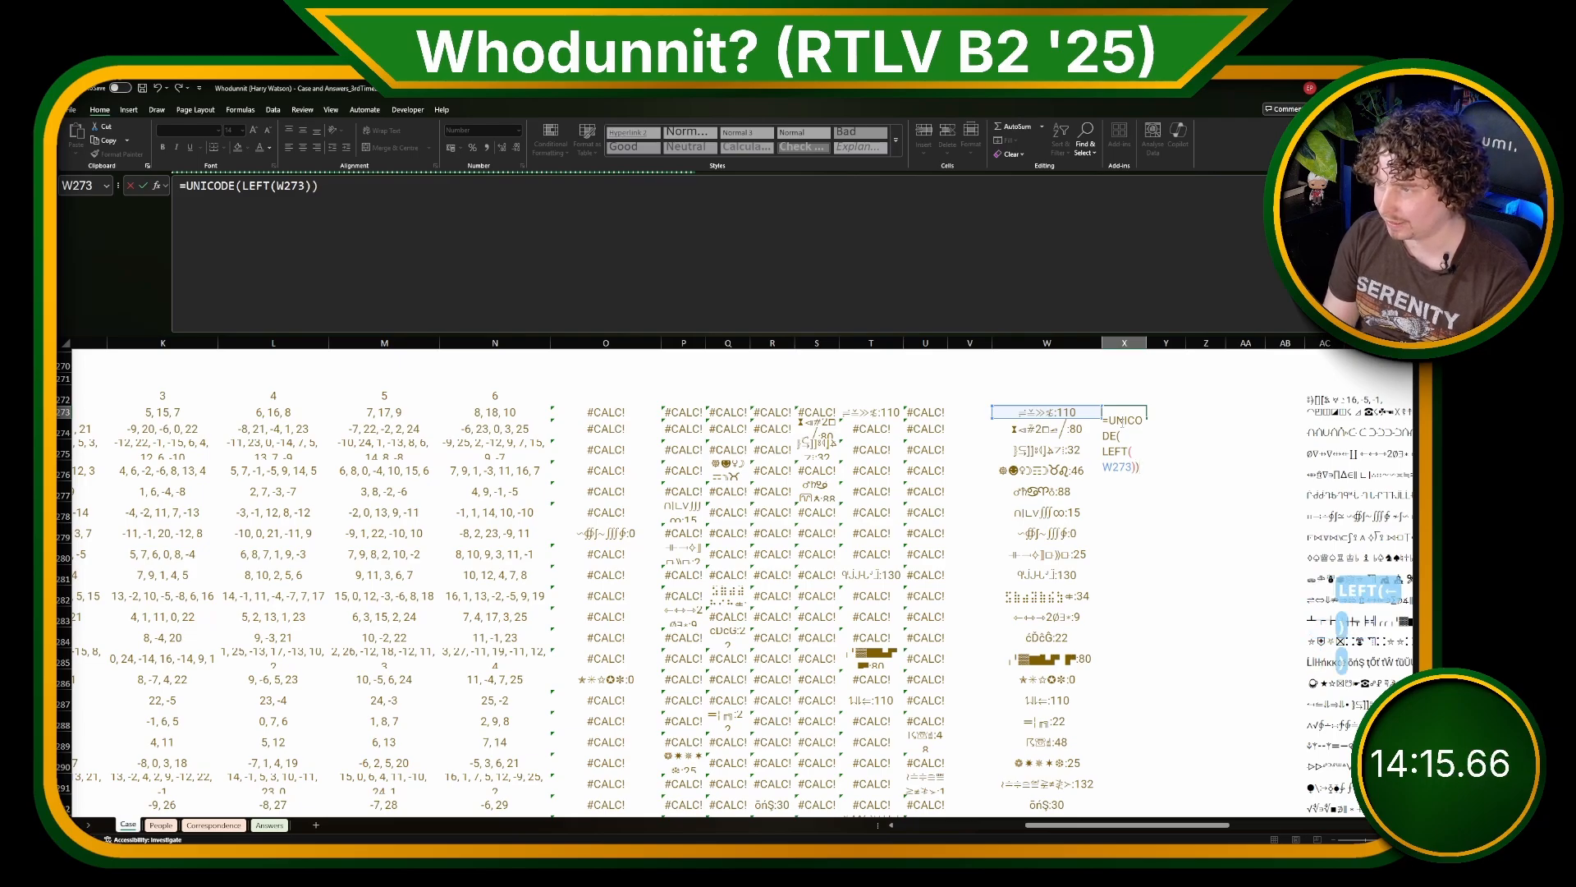
{"action": "key", "text": "ctrl+Return"}
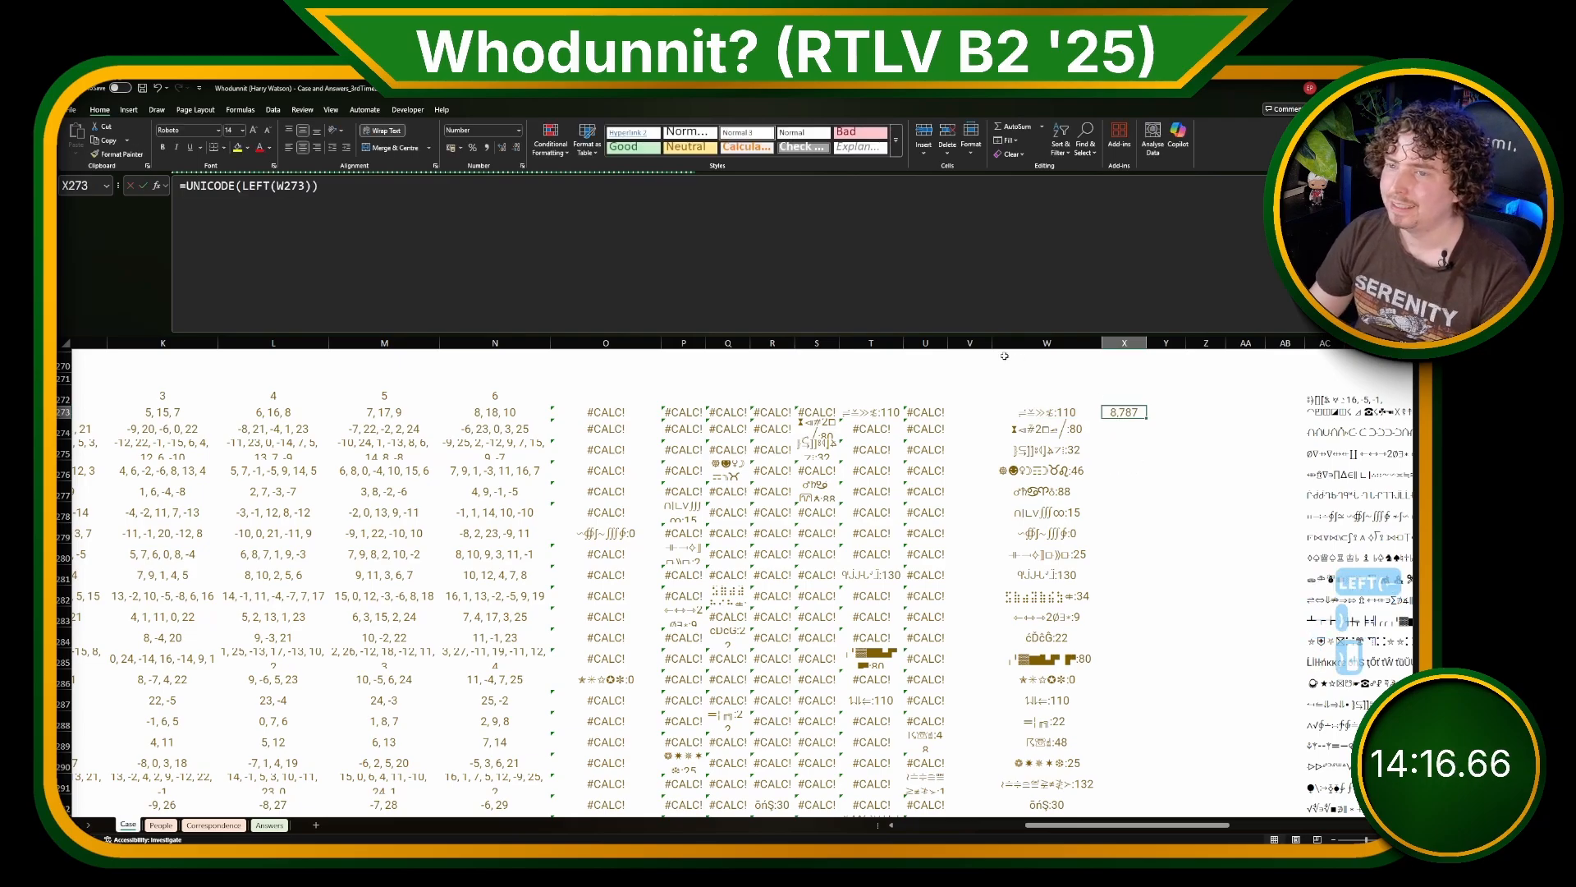
Step: Subtract UNICODE(LEFT(G273)), the crime word's first-letter code, in the X273 formula
{"action": "left_click", "coordinate": [985, 279]}
{"action": "type", "text": "-UNICO"}
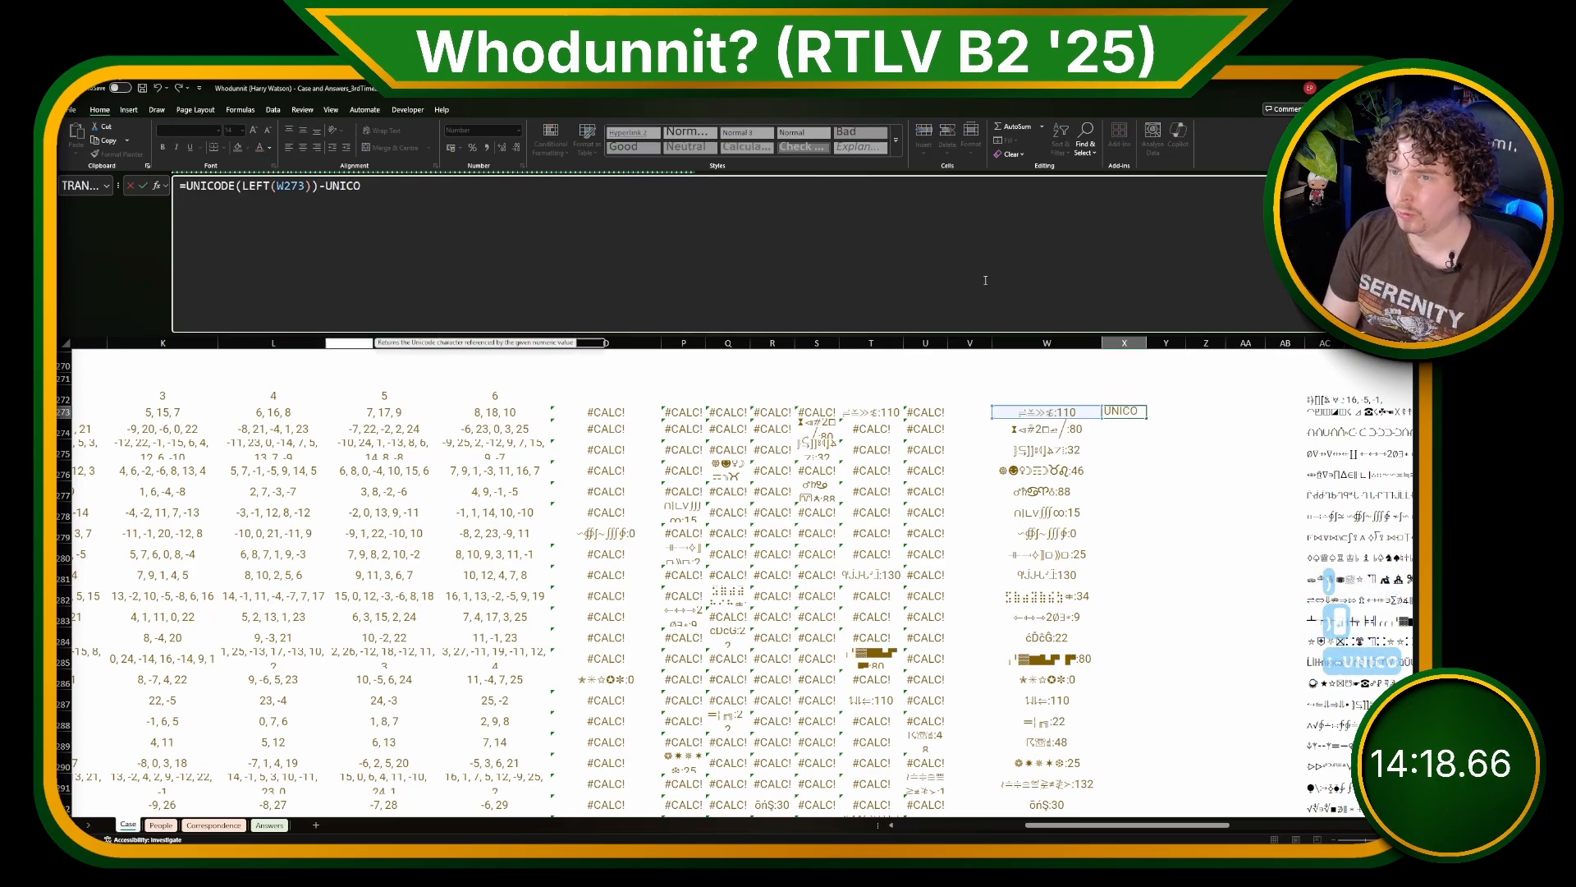
{"action": "type", "text": "DE(LEFT("}
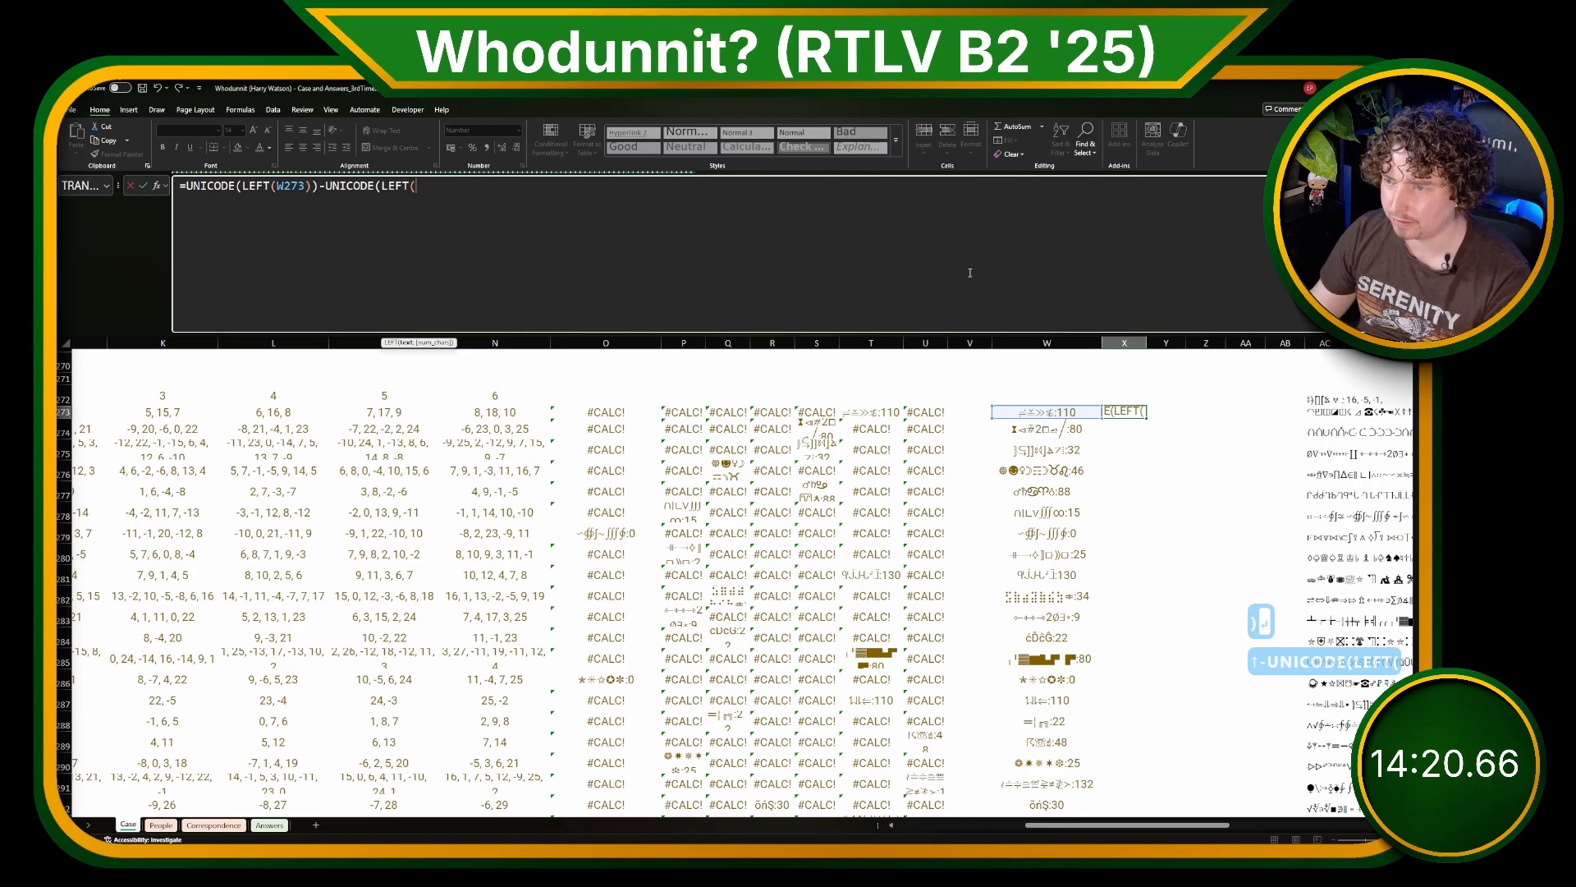
{"action": "left_click", "coordinate": [751, 411]}
{"action": "key", "text": "ctrl+Left"}
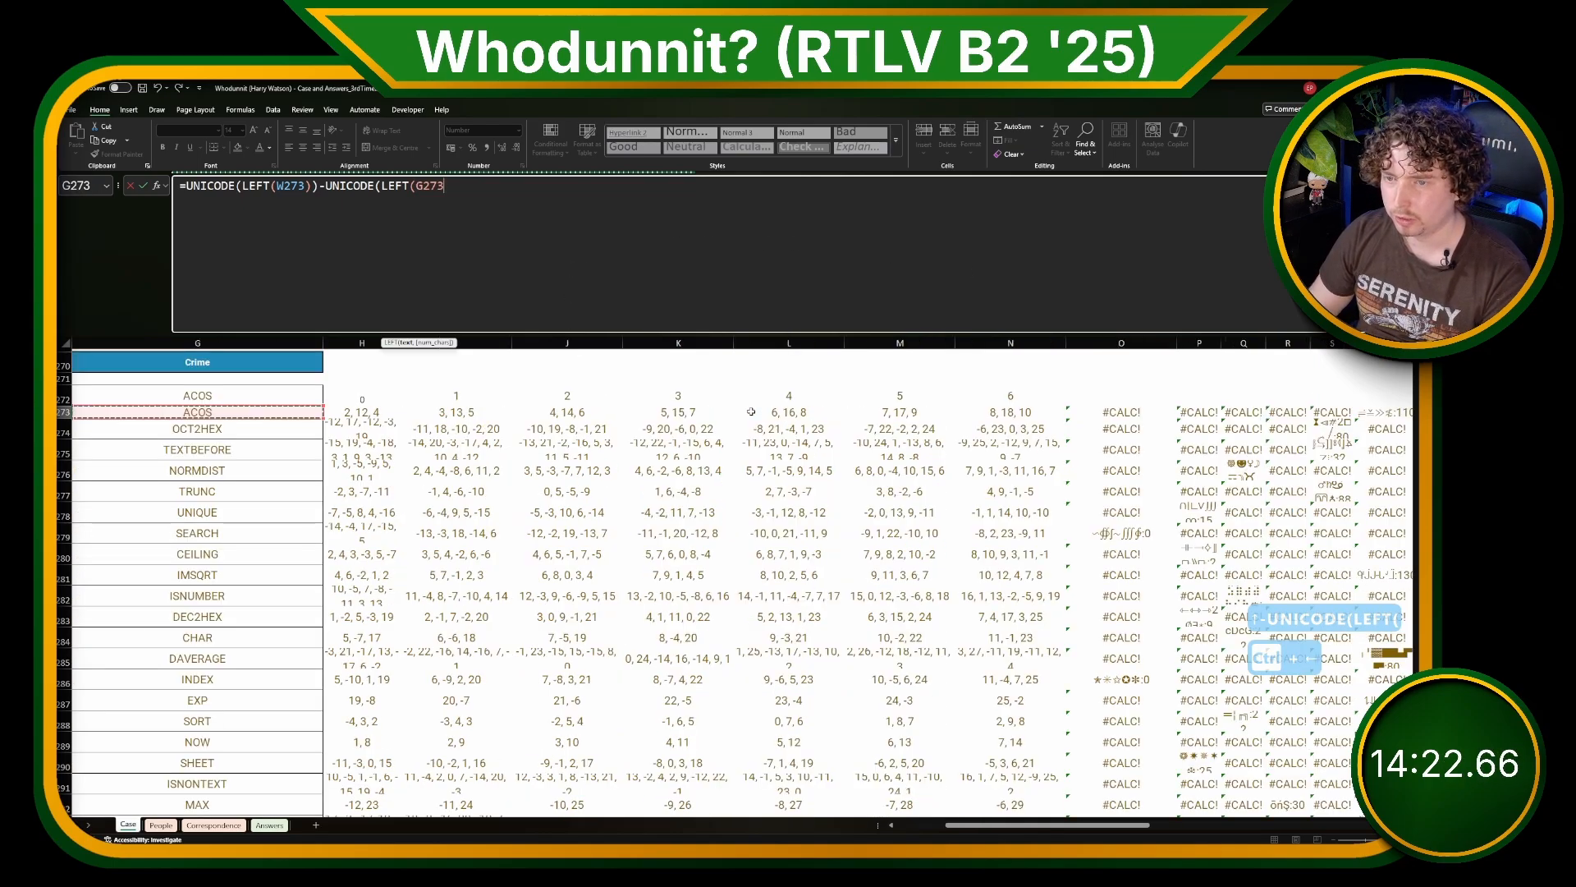
{"action": "type", "text": "))"}
{"action": "key", "text": "Return"}
Step: Subtract NUMBERVALUE(TEXTAFTER(W273,":")) in the X273 formula and fill the formula down to row 293
{"action": "key", "text": "Up"}
{"action": "key", "text": "Right"}
{"action": "key", "text": "Right"}
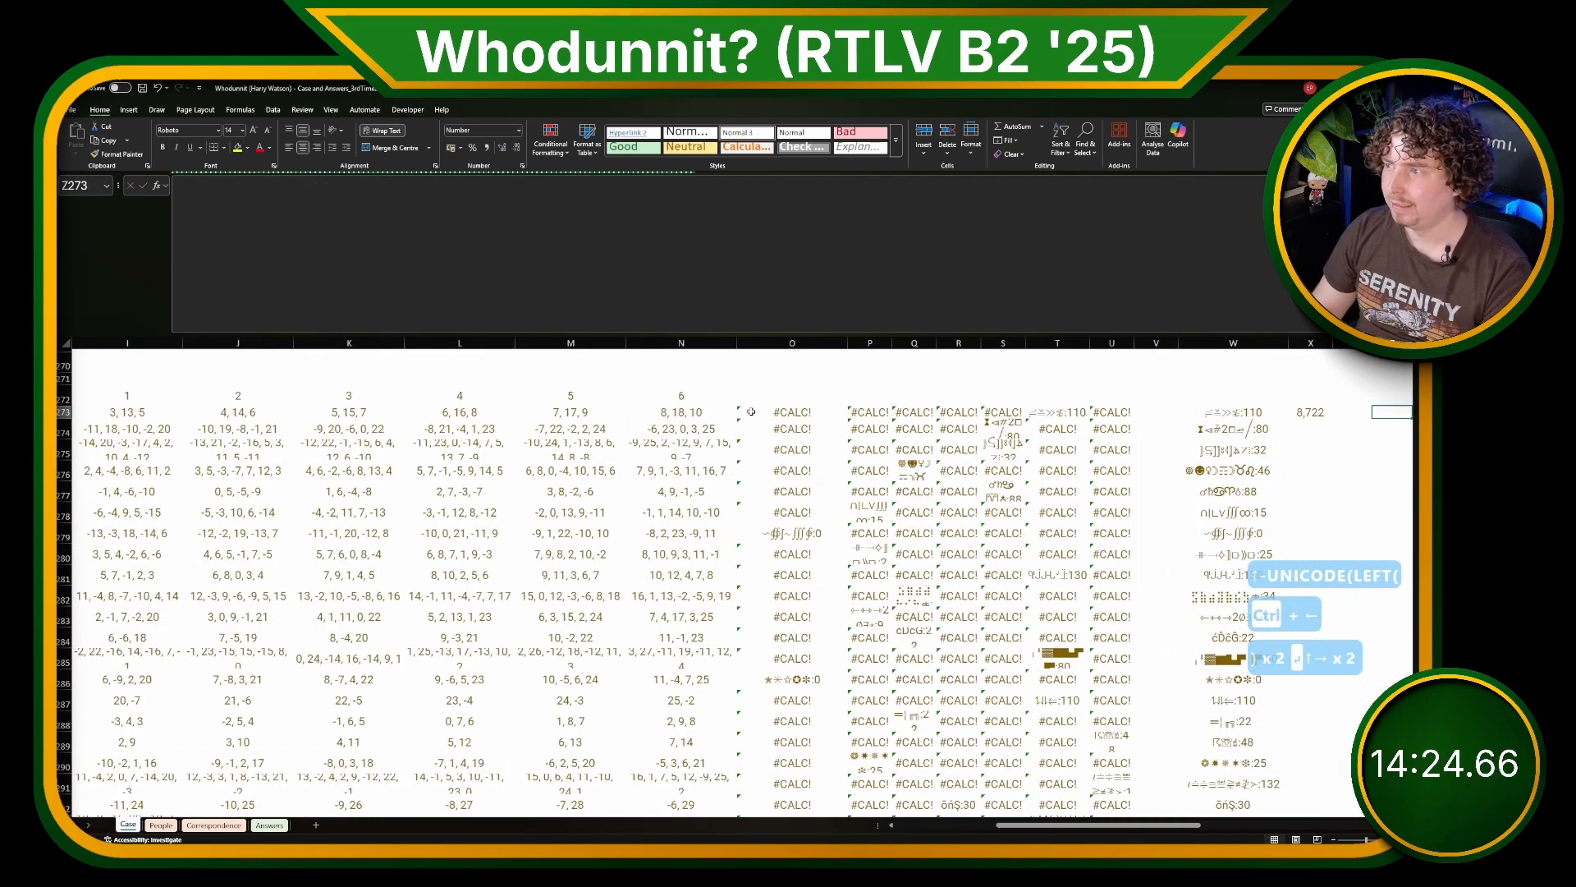
{"action": "key", "text": "Right"}
{"action": "key", "text": "Left"}
{"action": "key", "text": "Left"}
{"action": "key", "text": "Left"}
{"action": "left_click", "coordinate": [816, 252]}
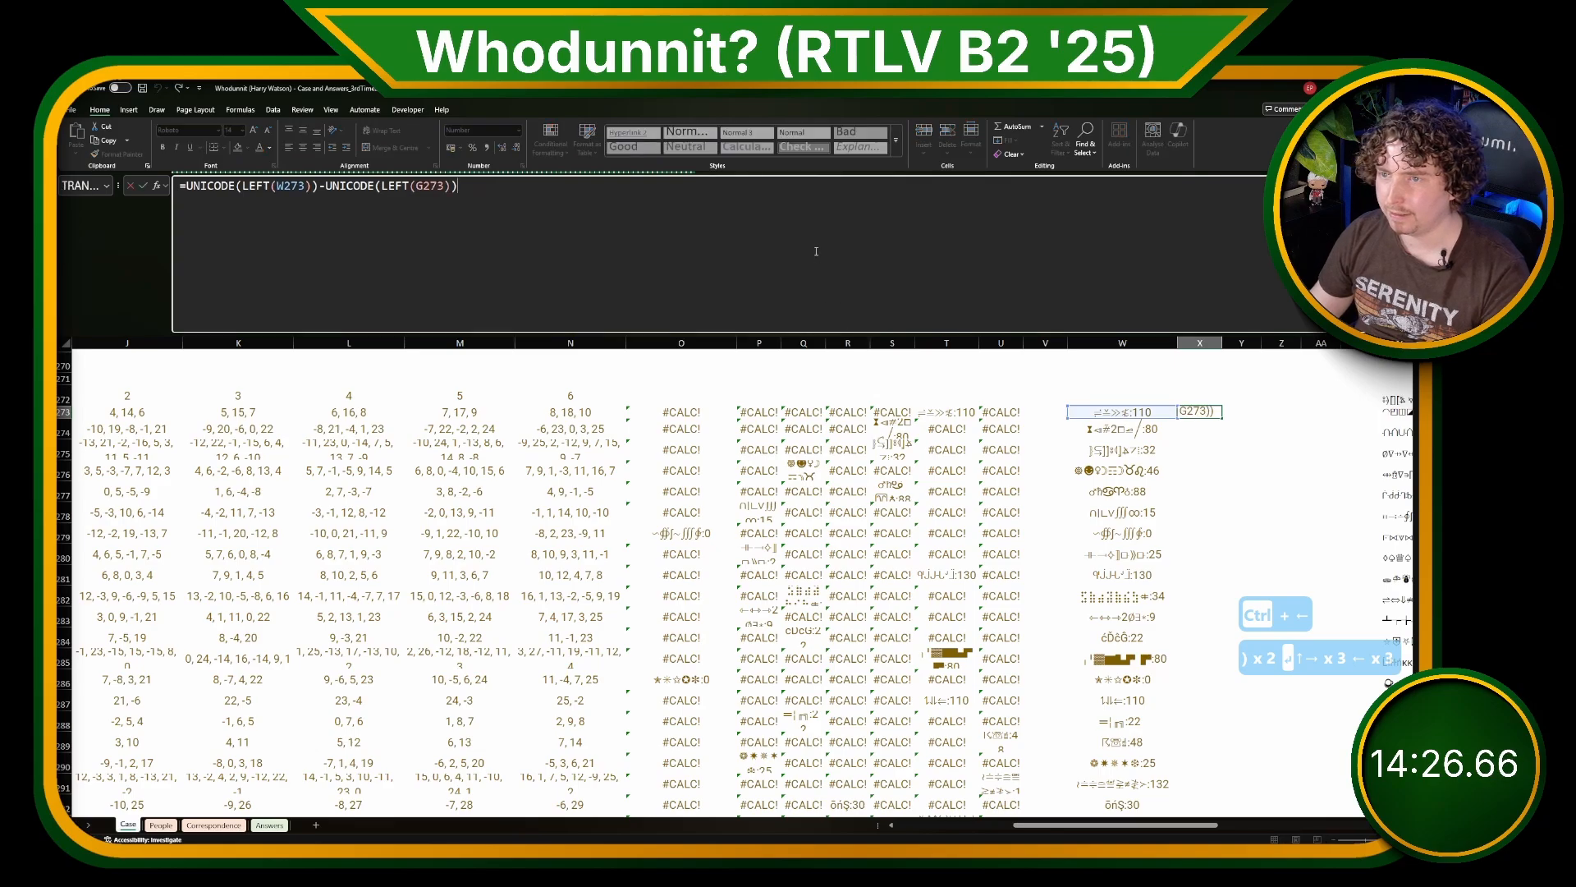
{"action": "type", "text": "-"}
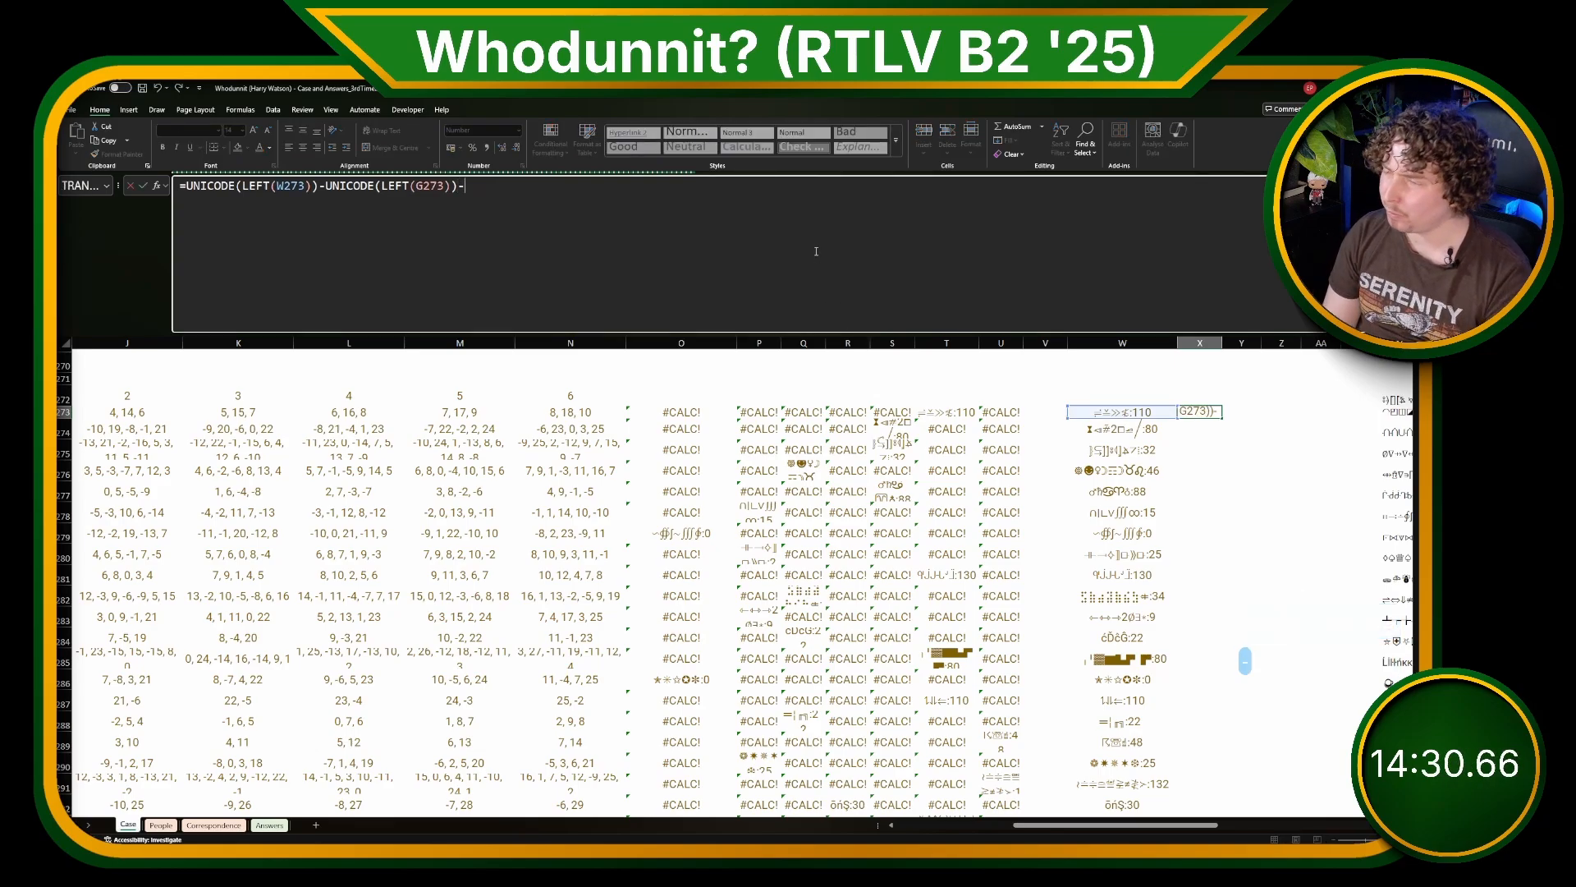
{"action": "type", "text": "NUMBERVAL"}
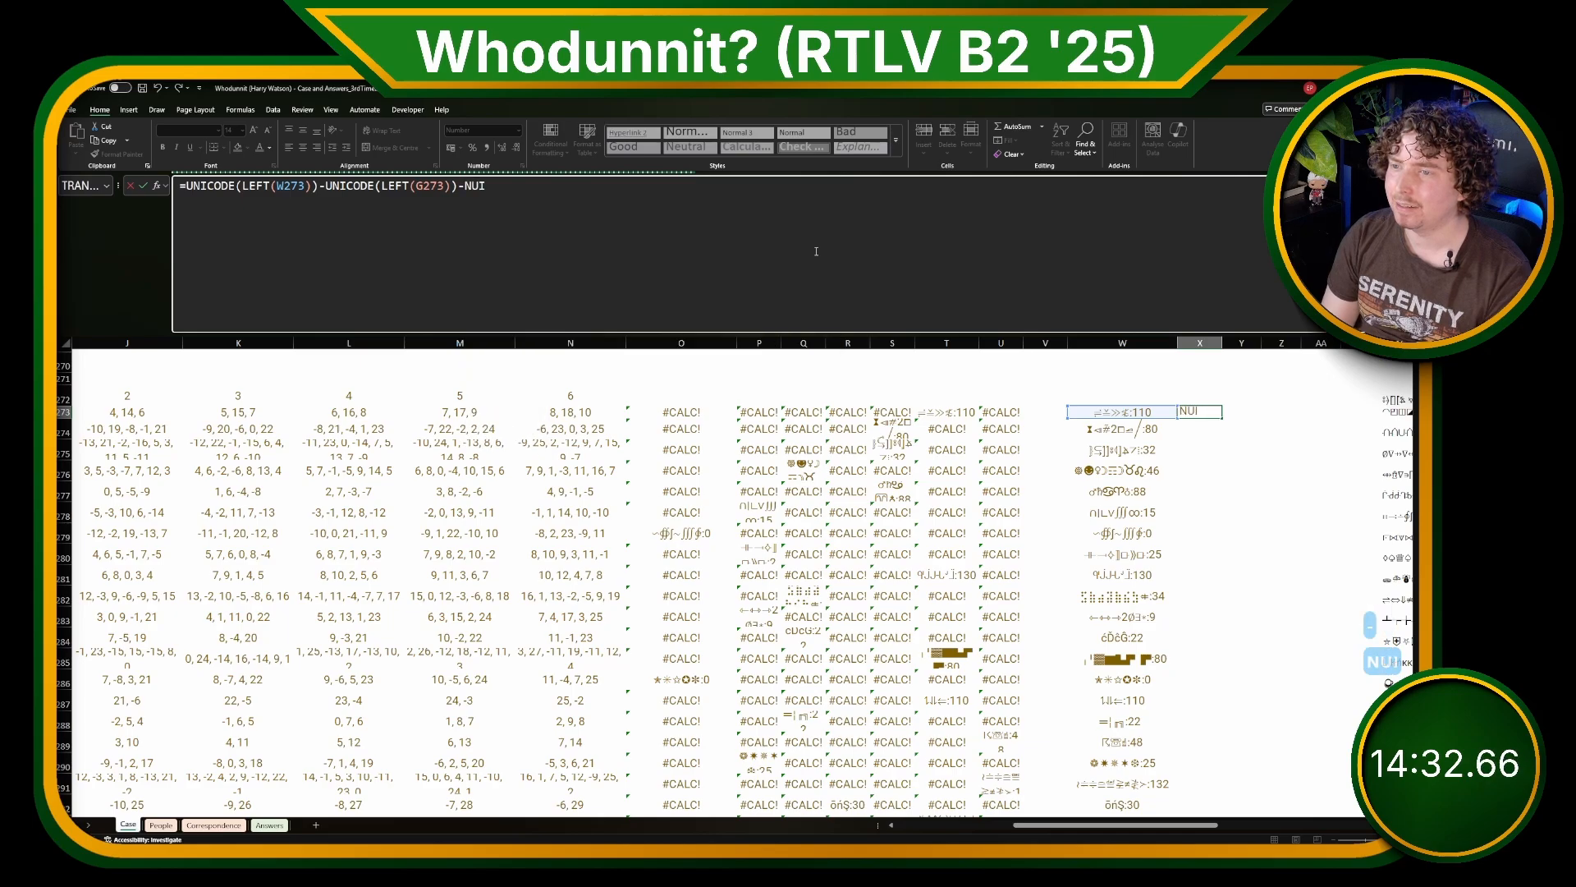
{"action": "type", "text": "UE("}
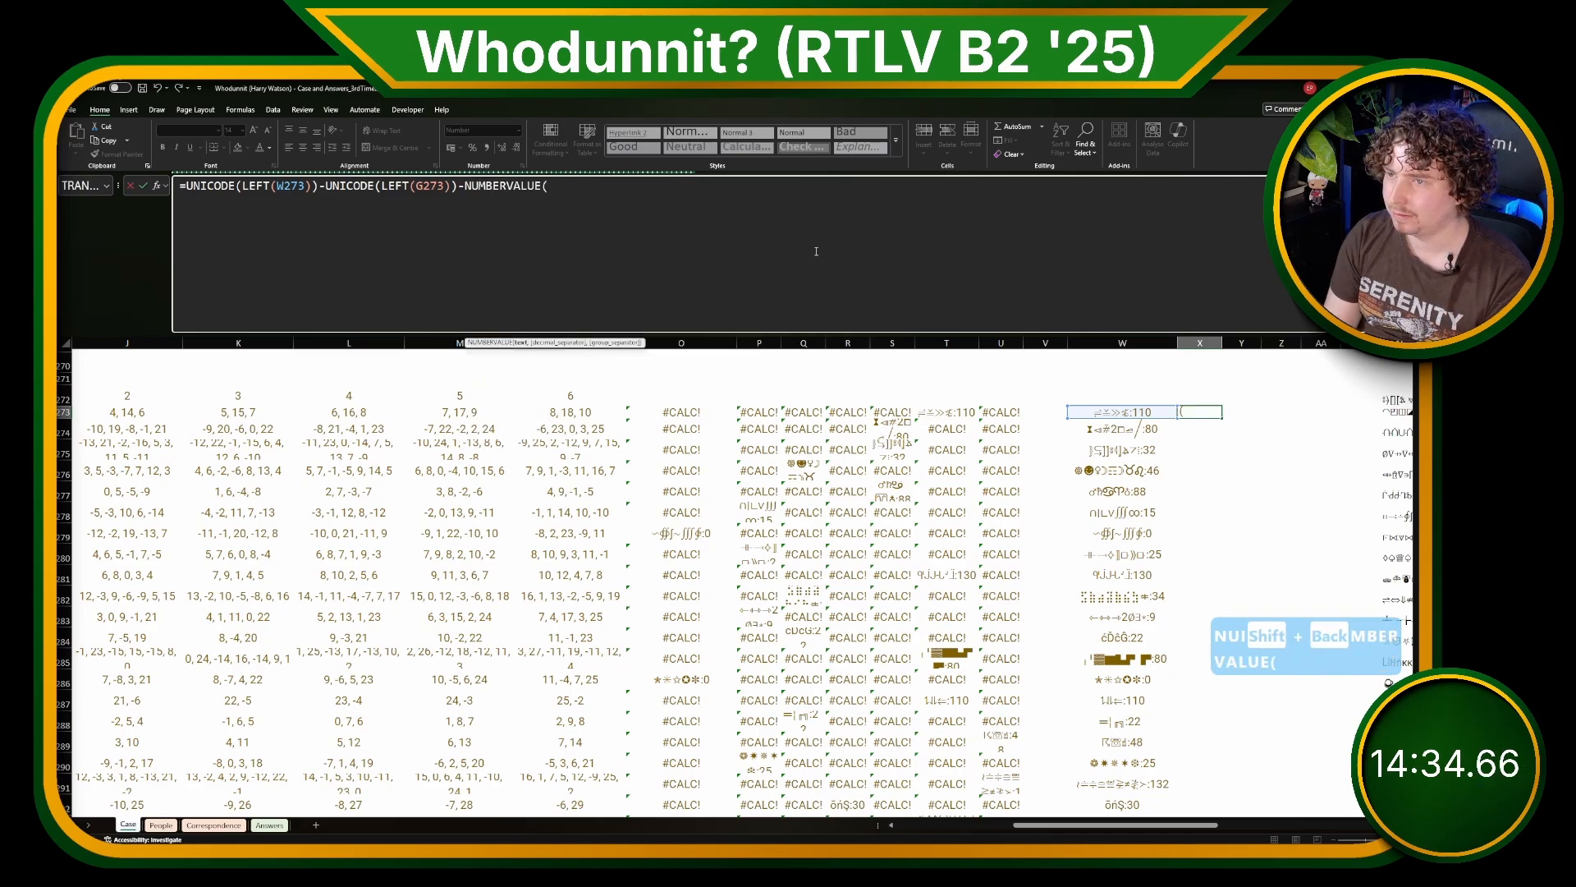
{"action": "type", "text": "TEXTAFTER"}
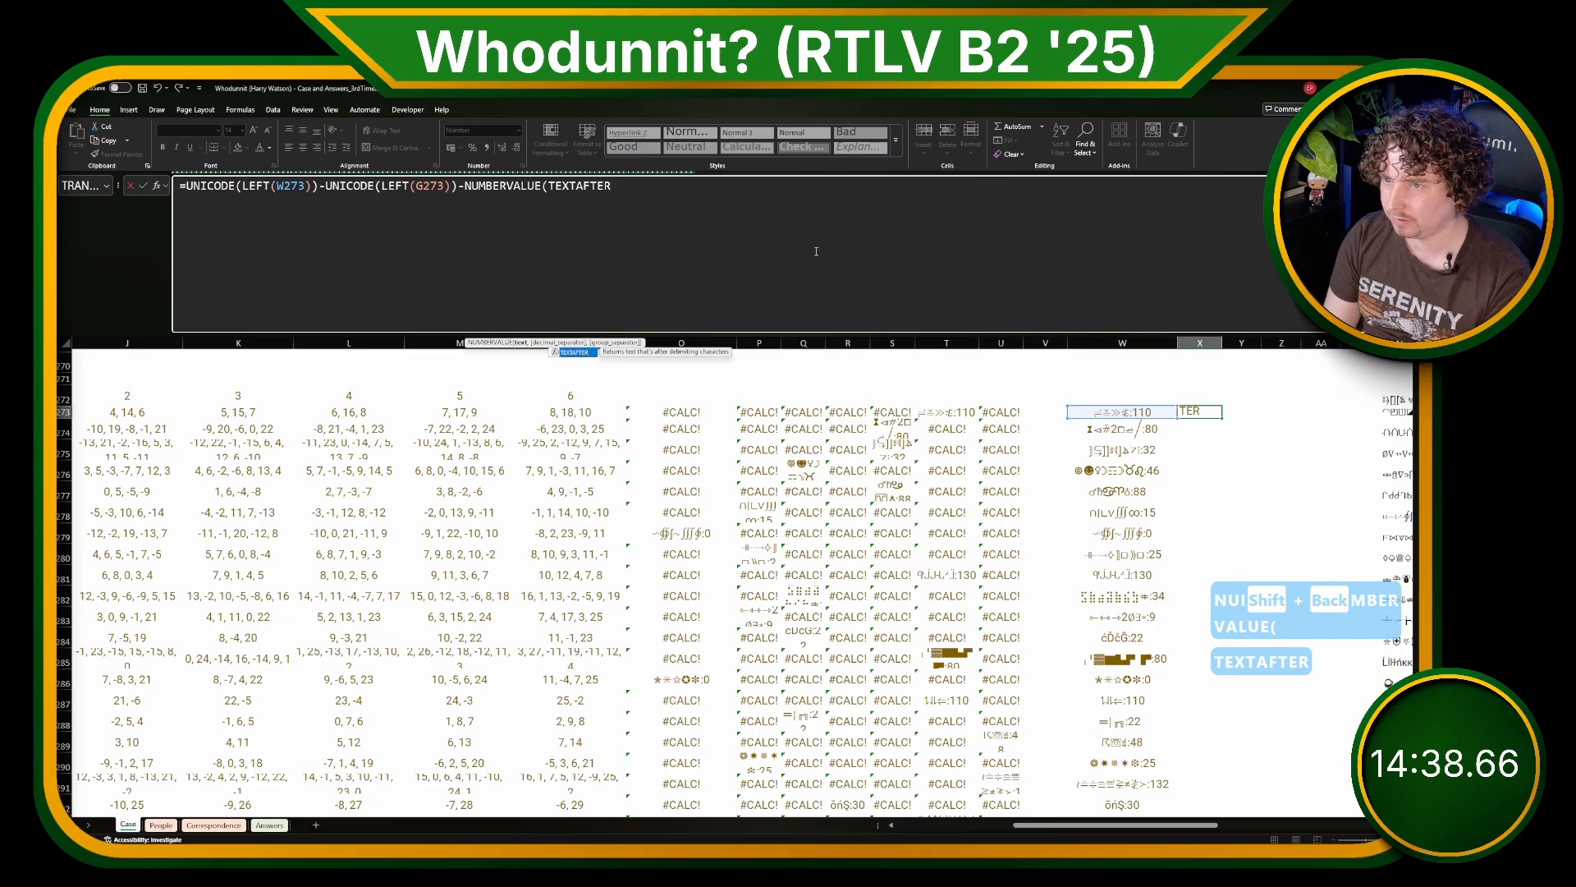
{"action": "type", "text": "("}
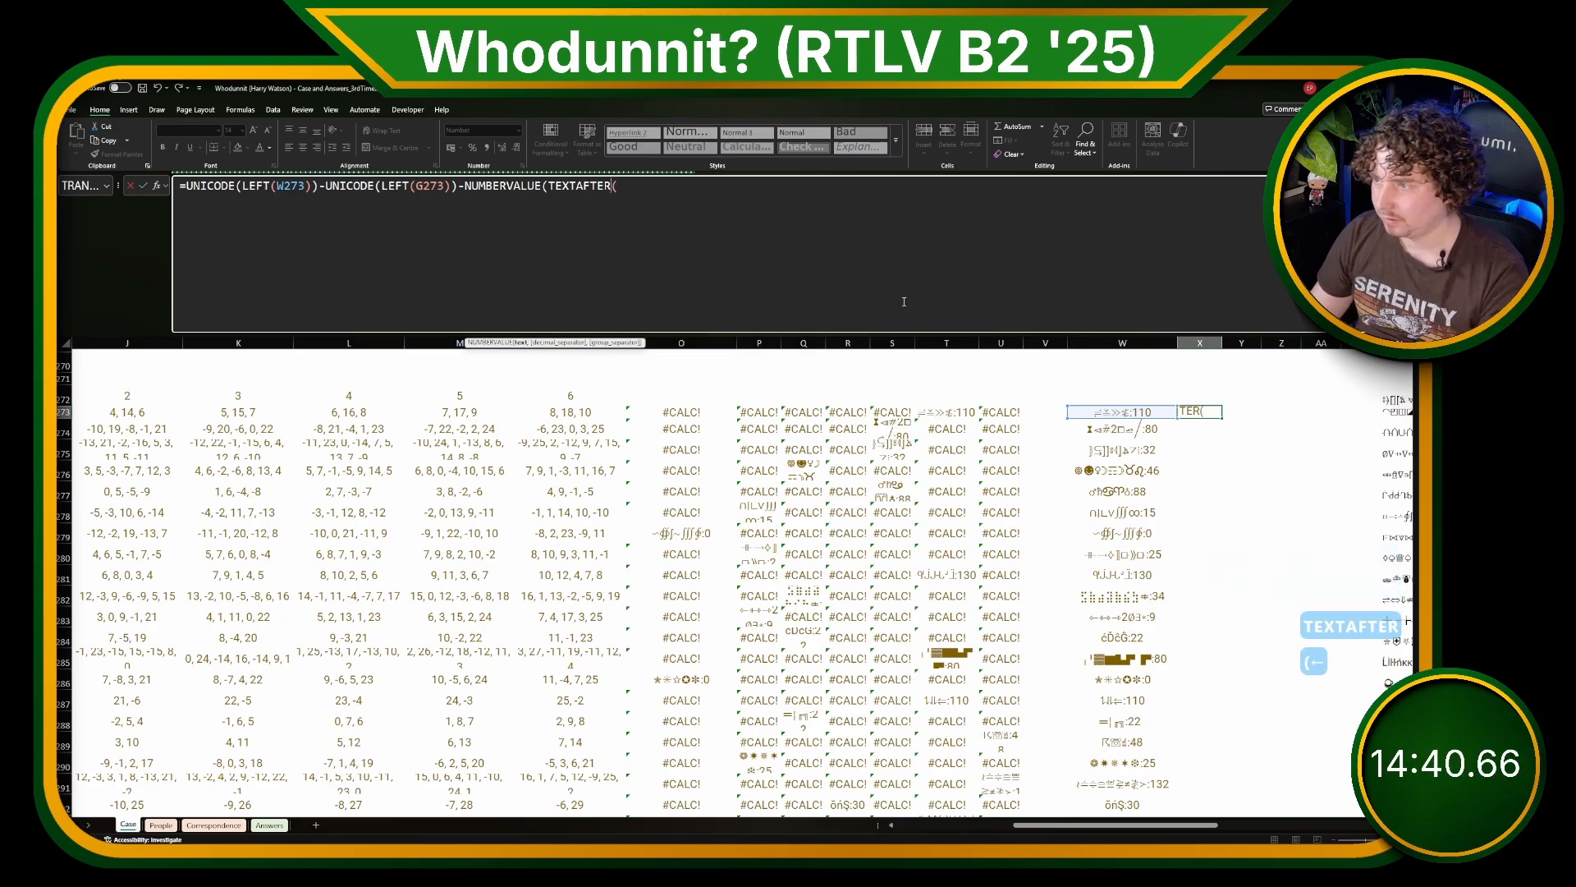
{"action": "left_click", "coordinate": [1158, 412]}
{"action": "type", "text": ",\":\"))"}
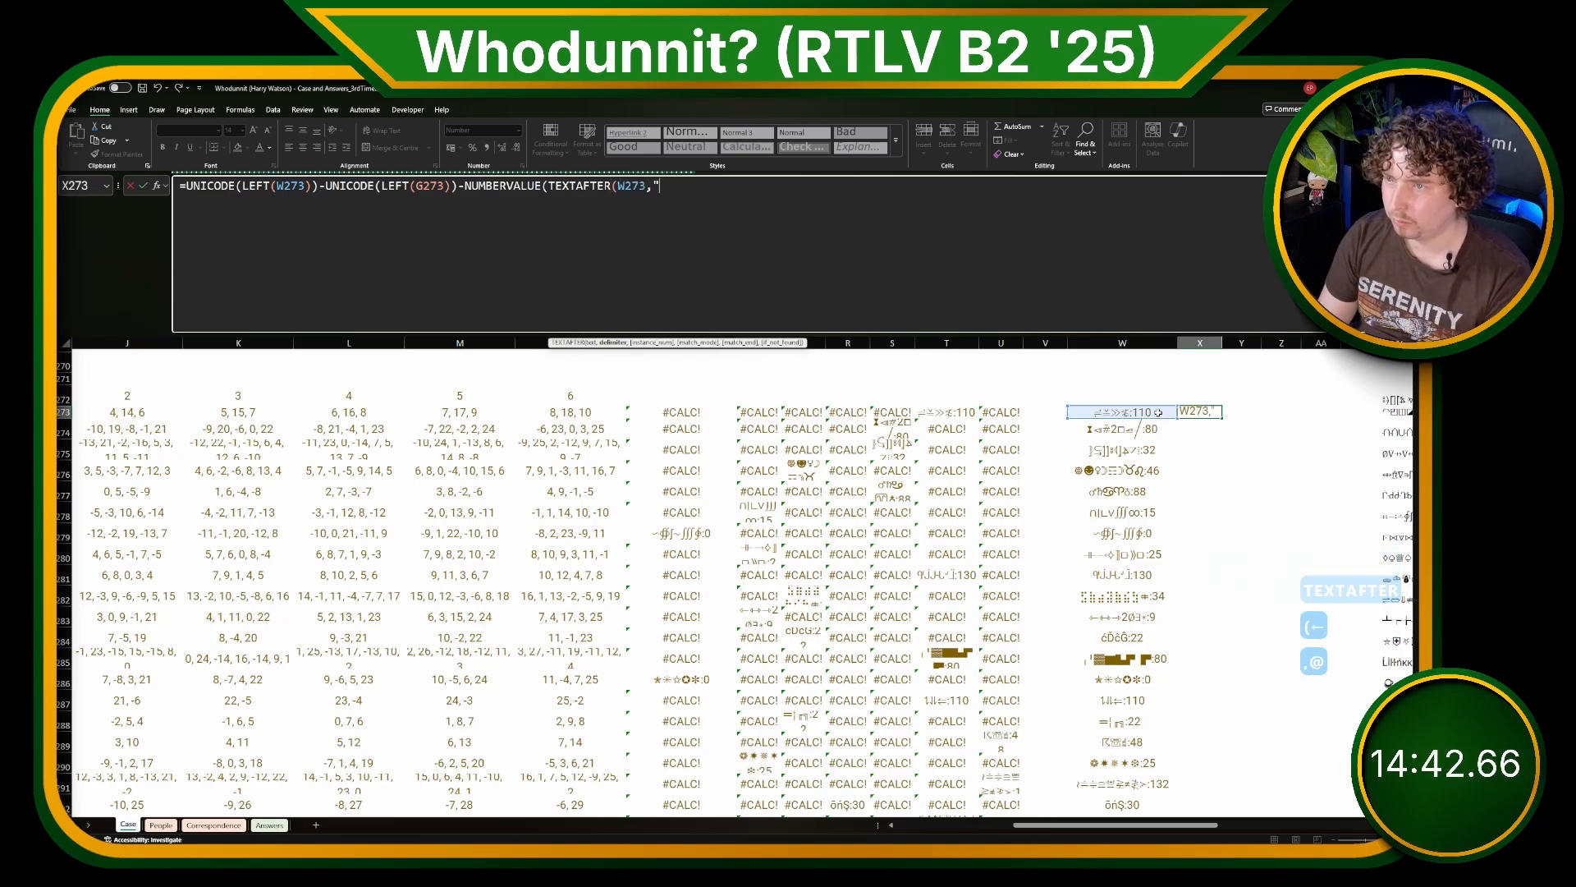
{"action": "key", "text": "Return"}
{"action": "key", "text": "Up"}
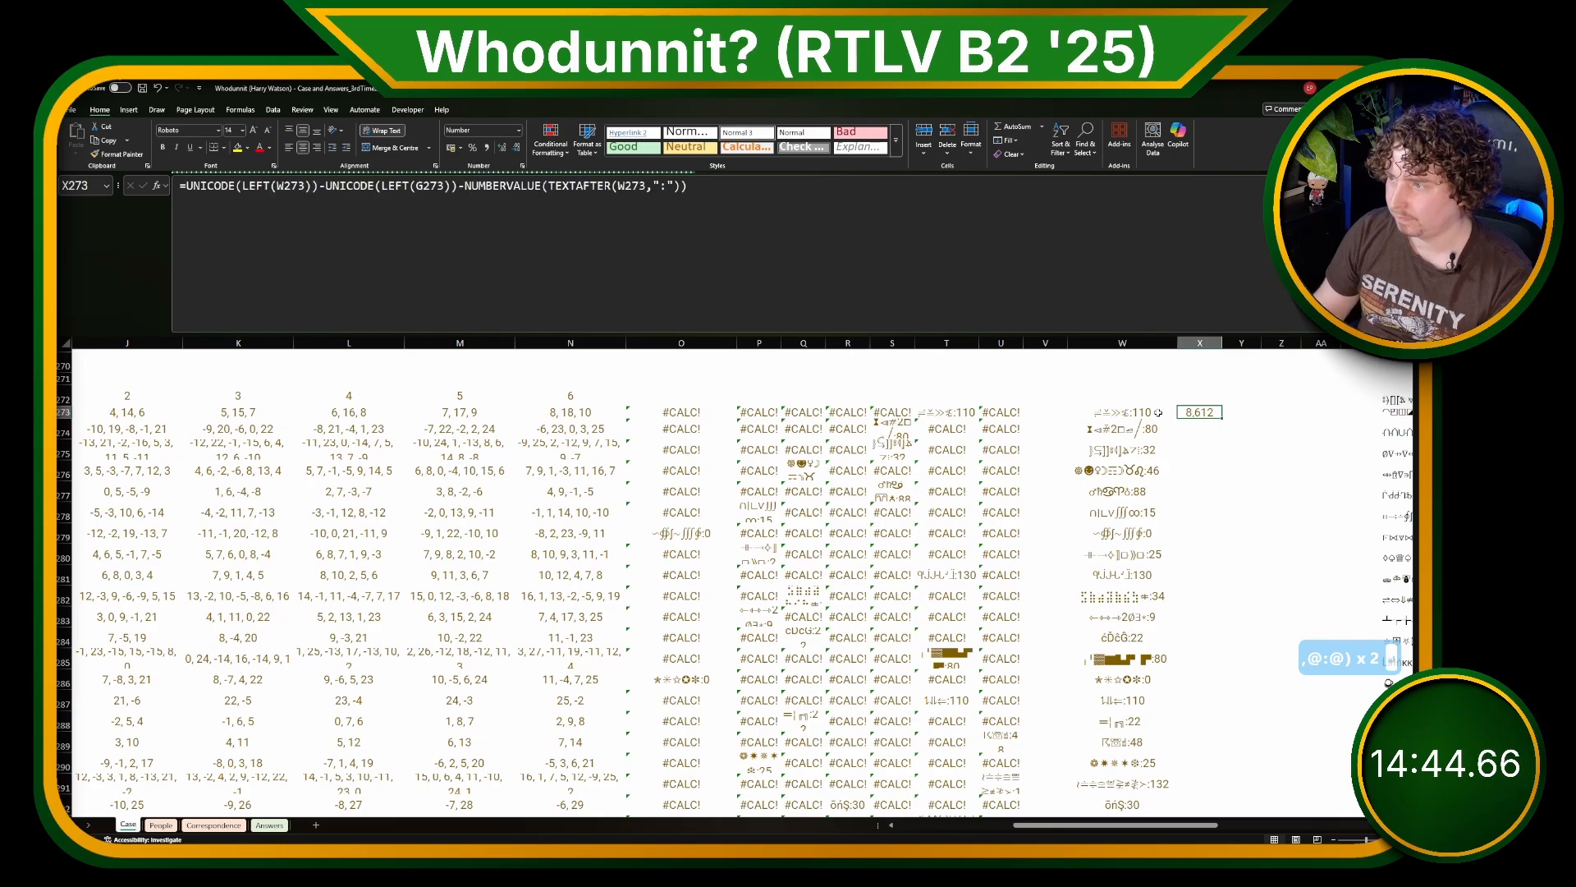
{"action": "double_click", "coordinate": [1221, 420]}
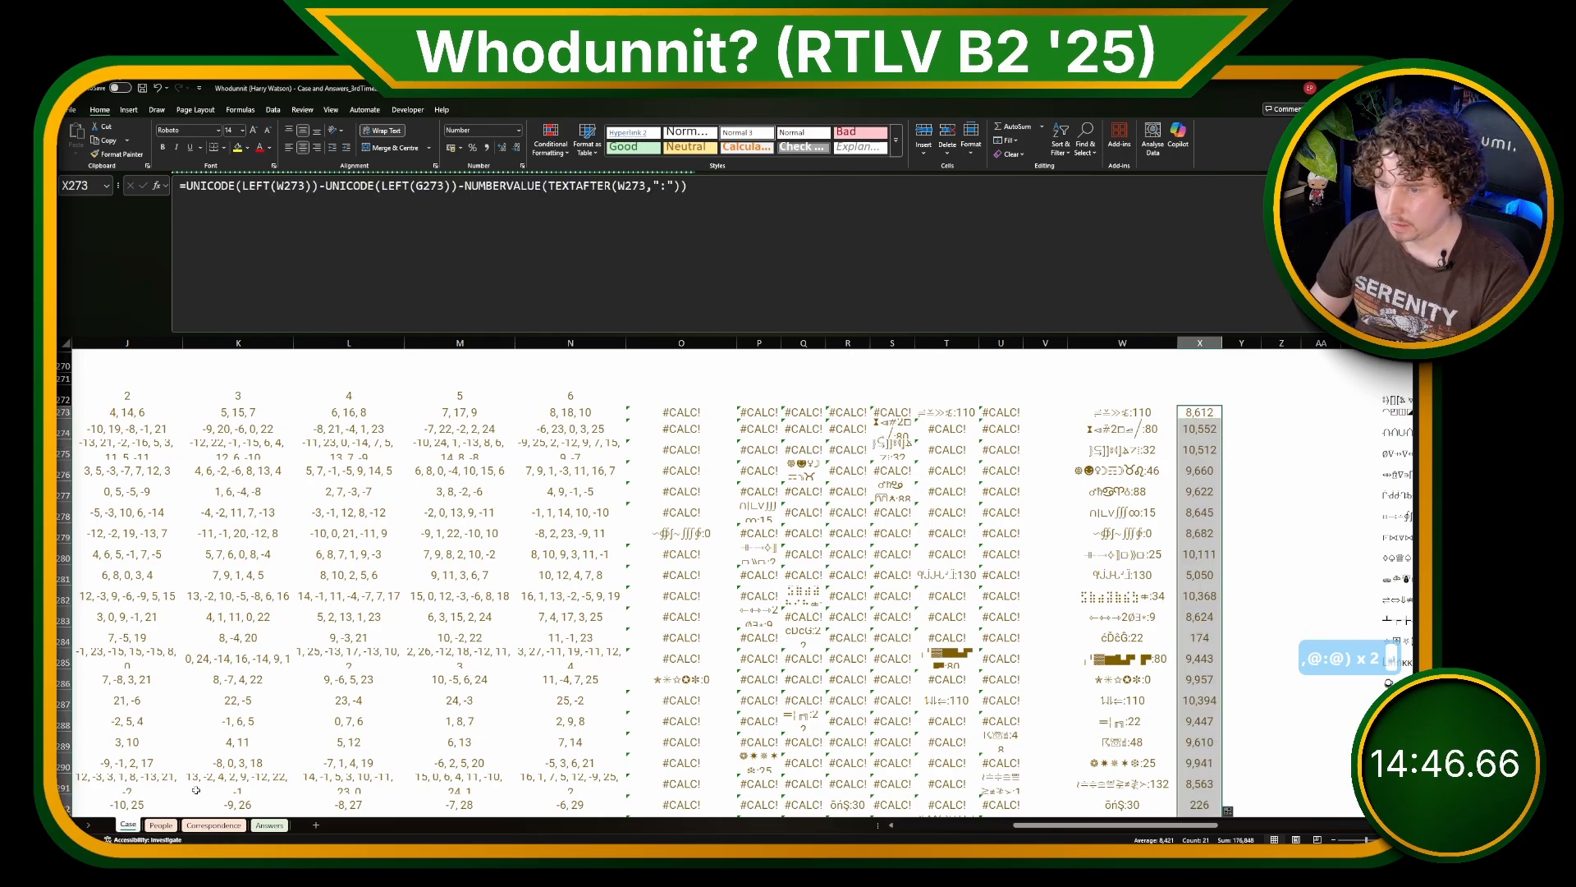
Step: On the People sheet, enter =TOCOL(C3:V22) in B27 to stack the shift table into one column
{"action": "left_click", "coordinate": [161, 825]}
{"action": "left_click", "coordinate": [169, 734]}
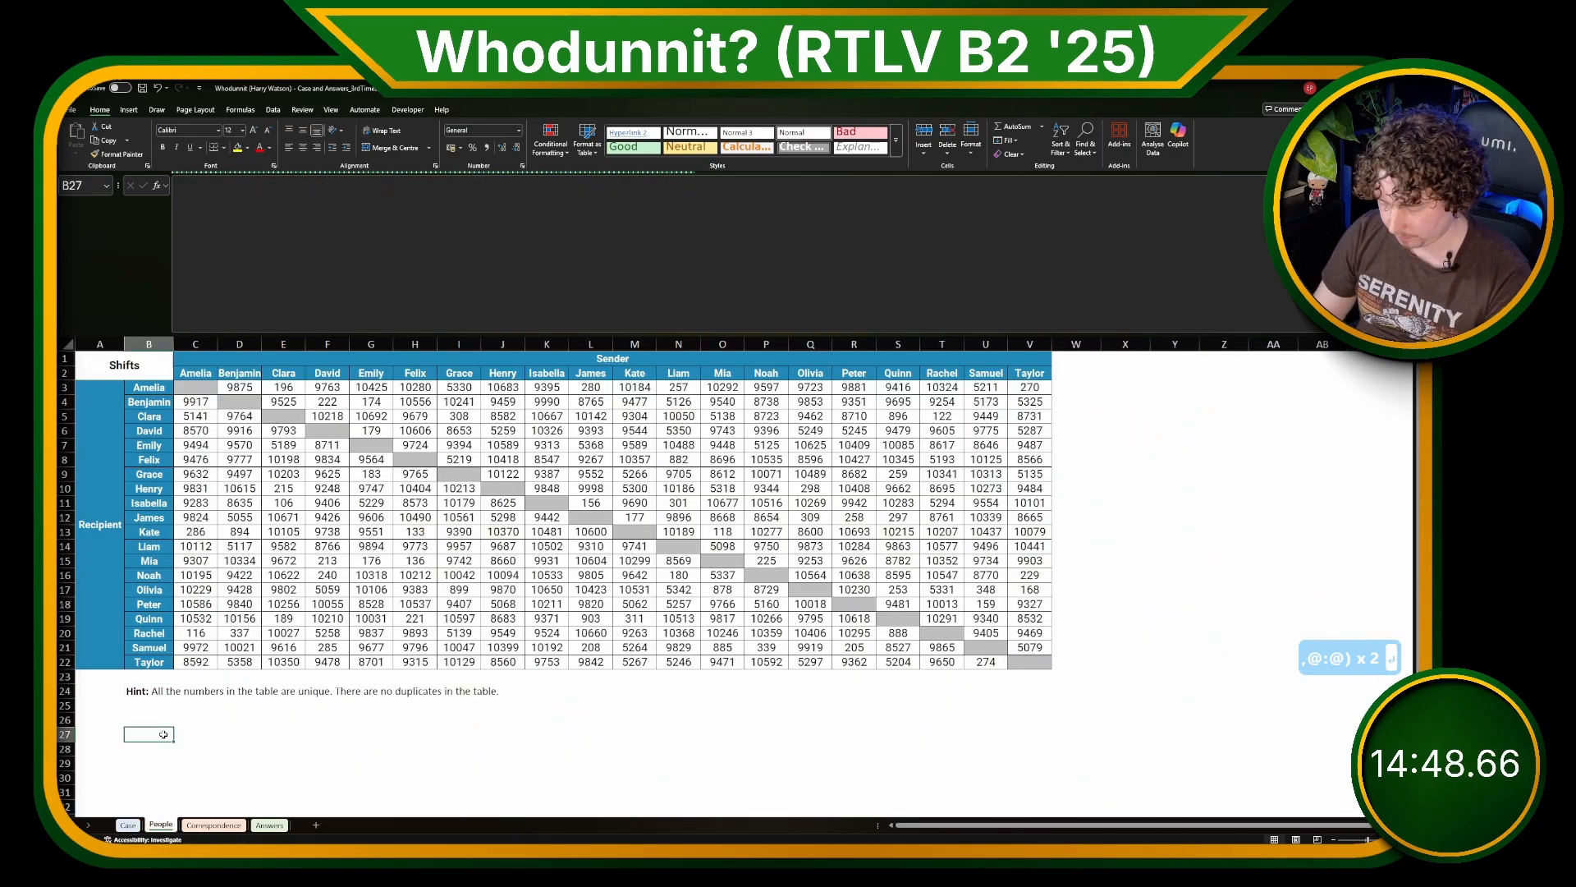
{"action": "type", "text": "=TOCOL("}
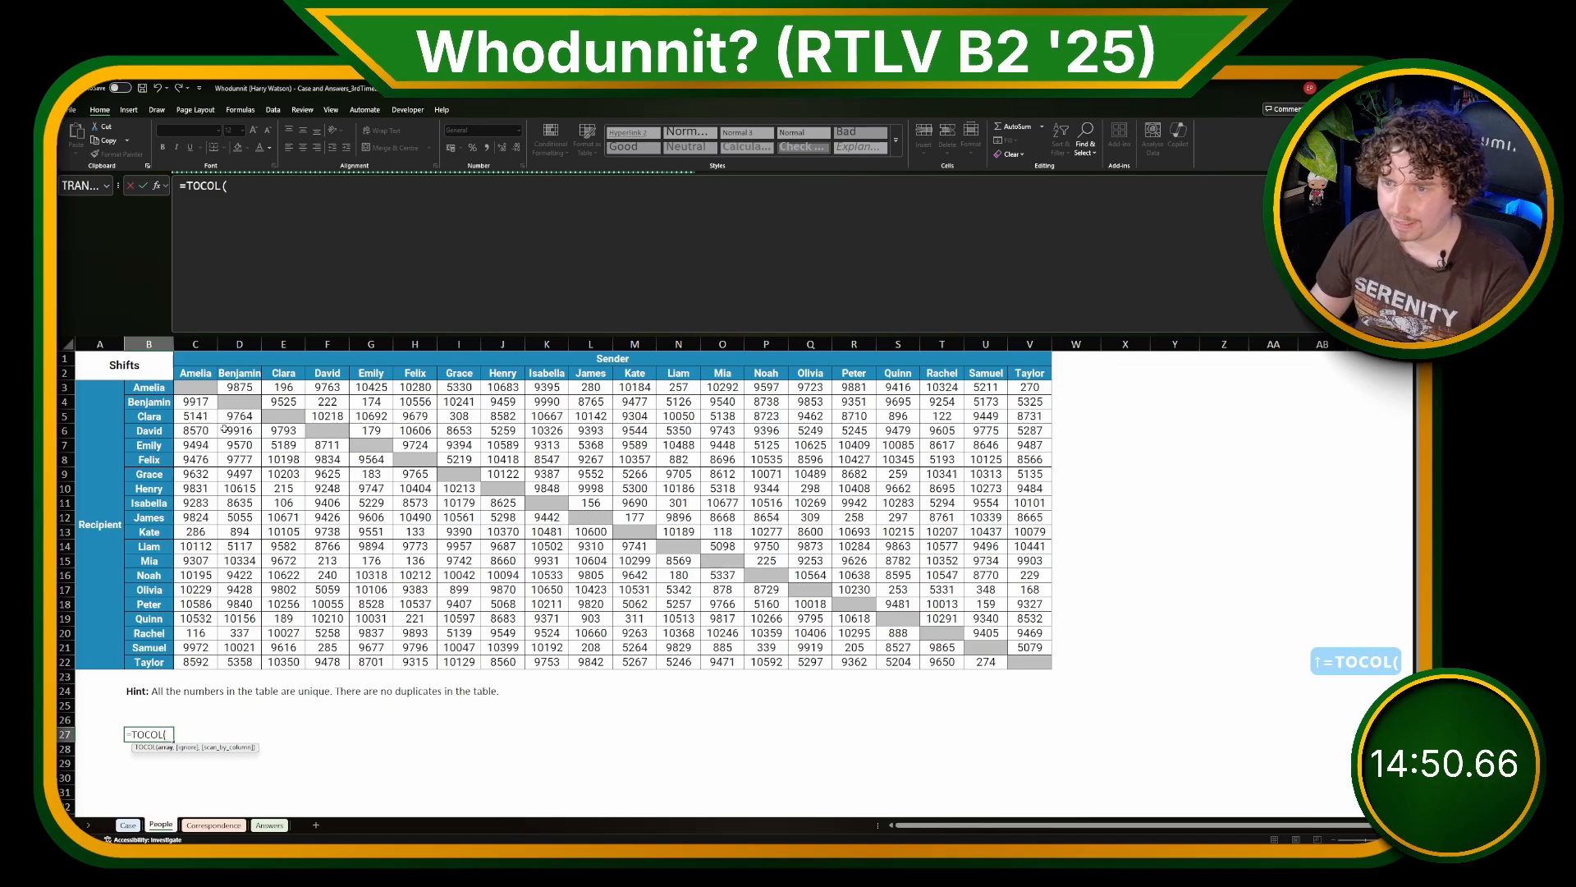
{"action": "left_click_drag", "start_coordinate": [205, 385], "coordinate": [1000, 657]}
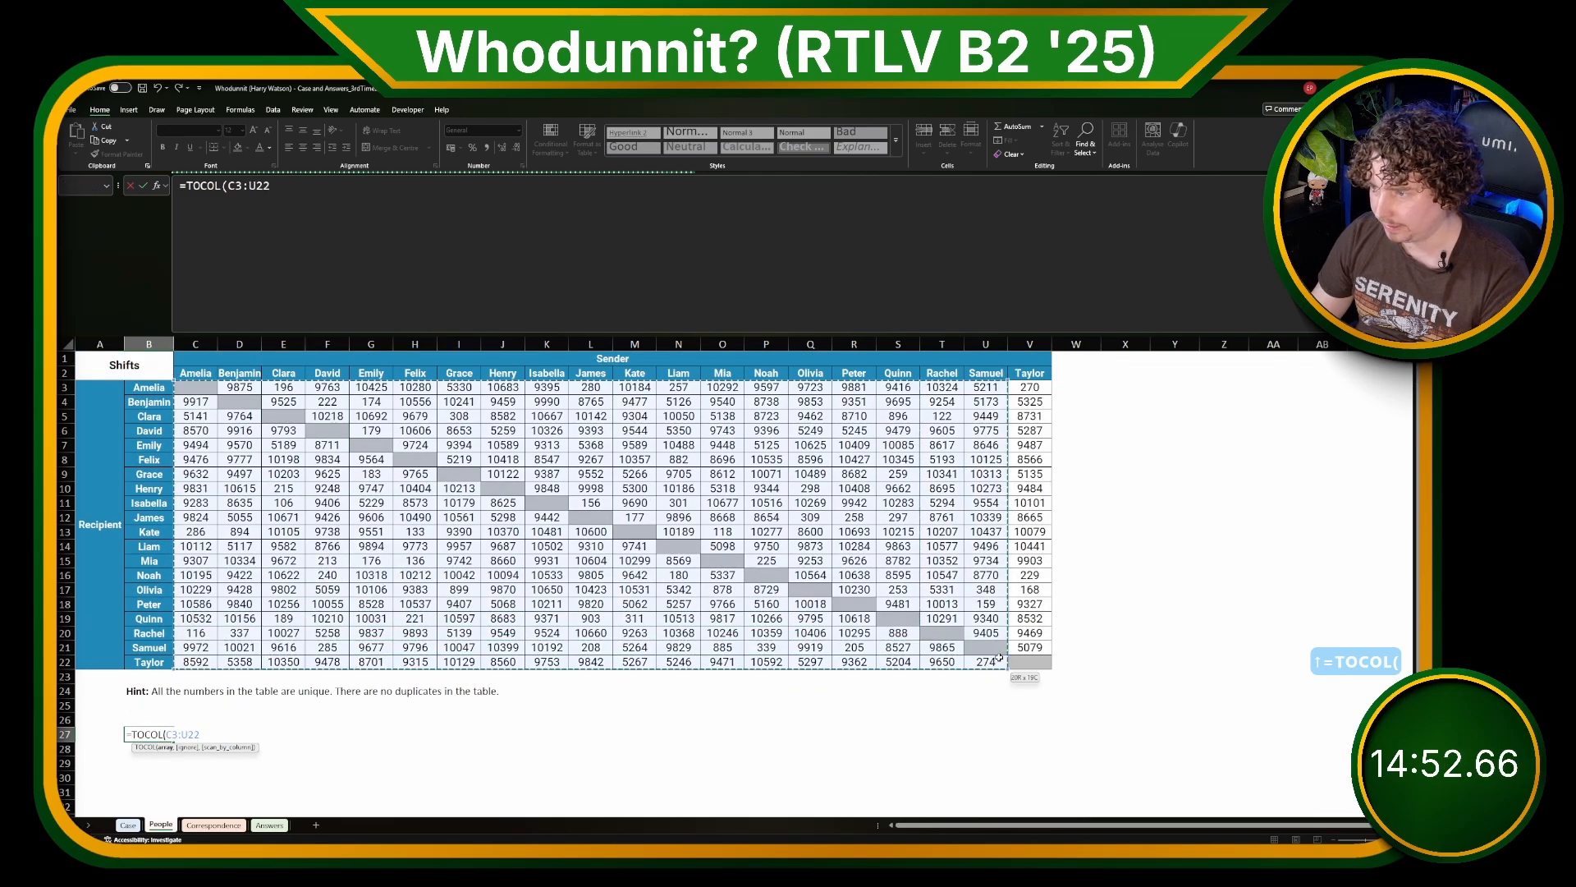
{"action": "key", "text": "Return"}
Step: Begin a formula in C27 with =TOCOL(IF(SEQUENCE(ROWS(B3:B22) to repeat a list once per recipient row
{"action": "left_click", "coordinate": [188, 729]}
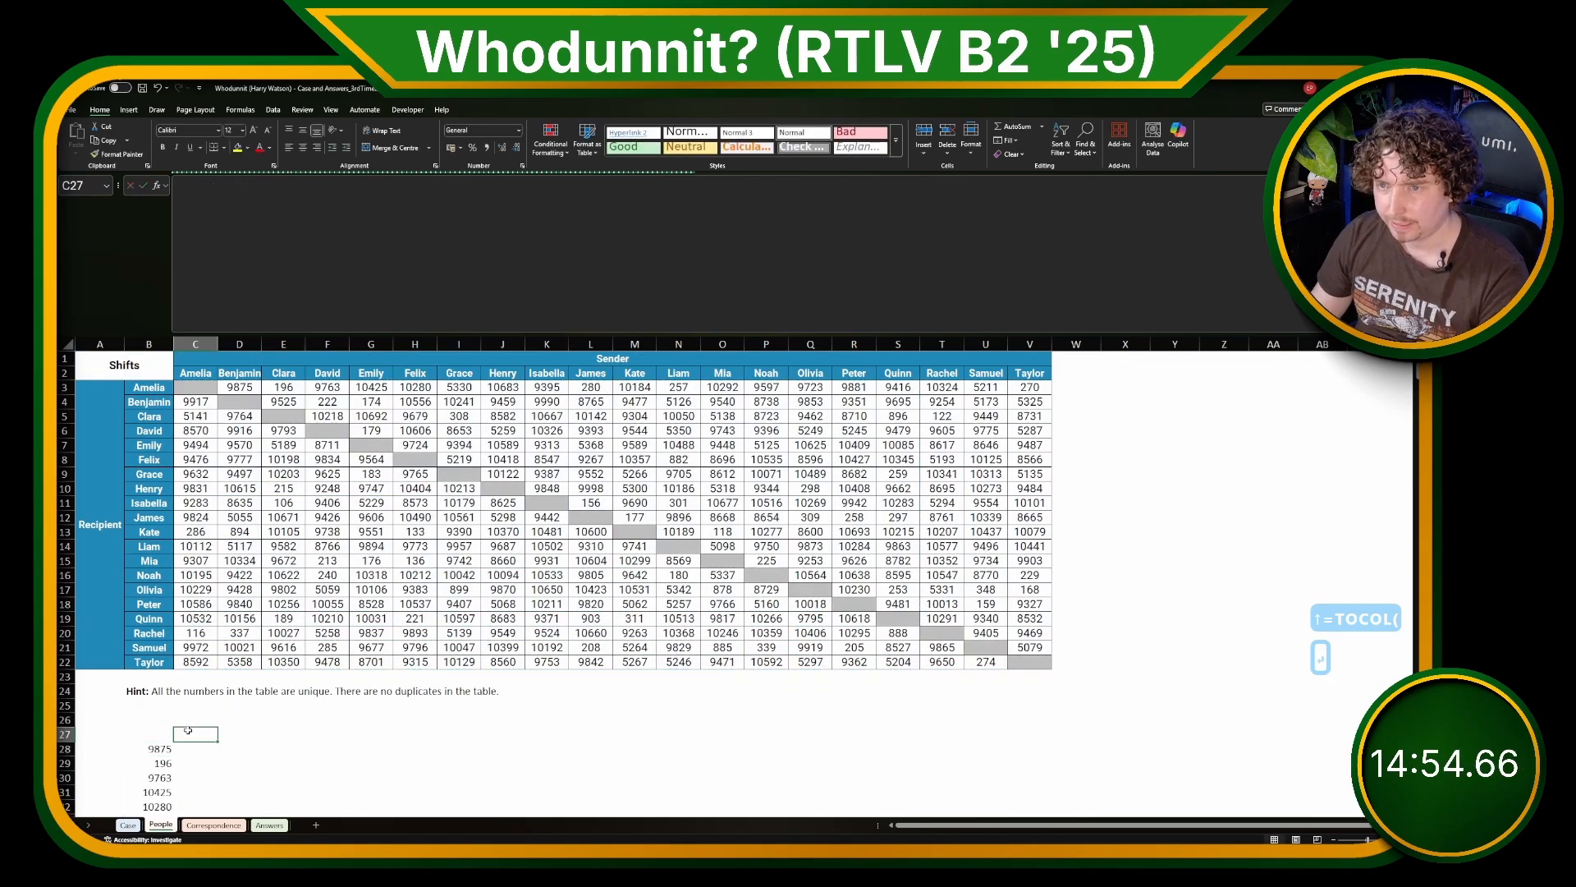
{"action": "type", "text": "=TOCOL"}
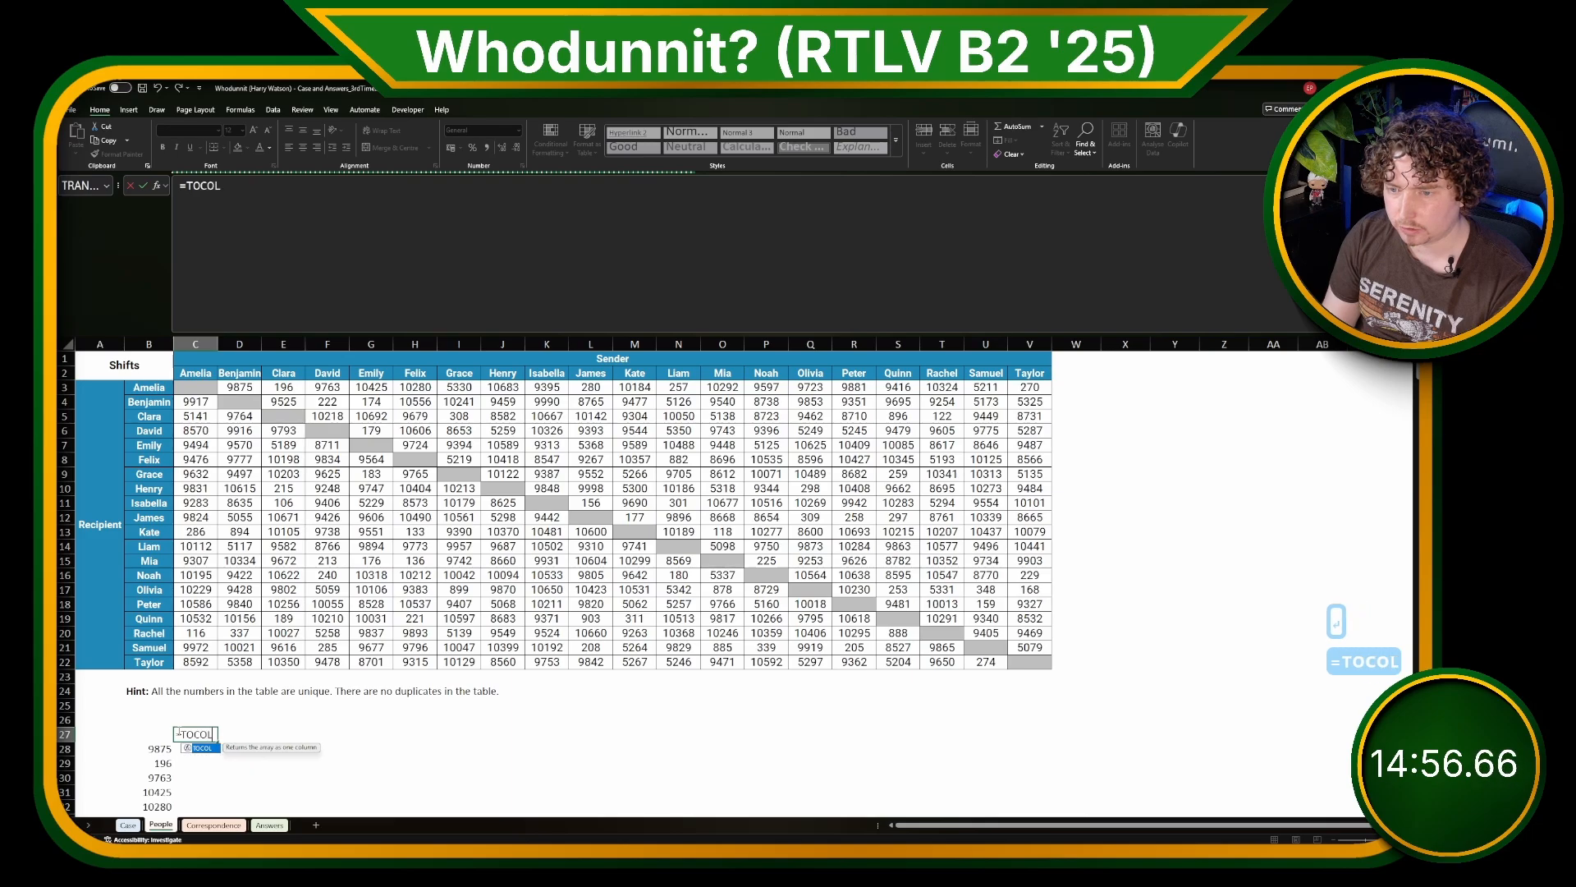
{"action": "type", "text": "(IF(SEQ"}
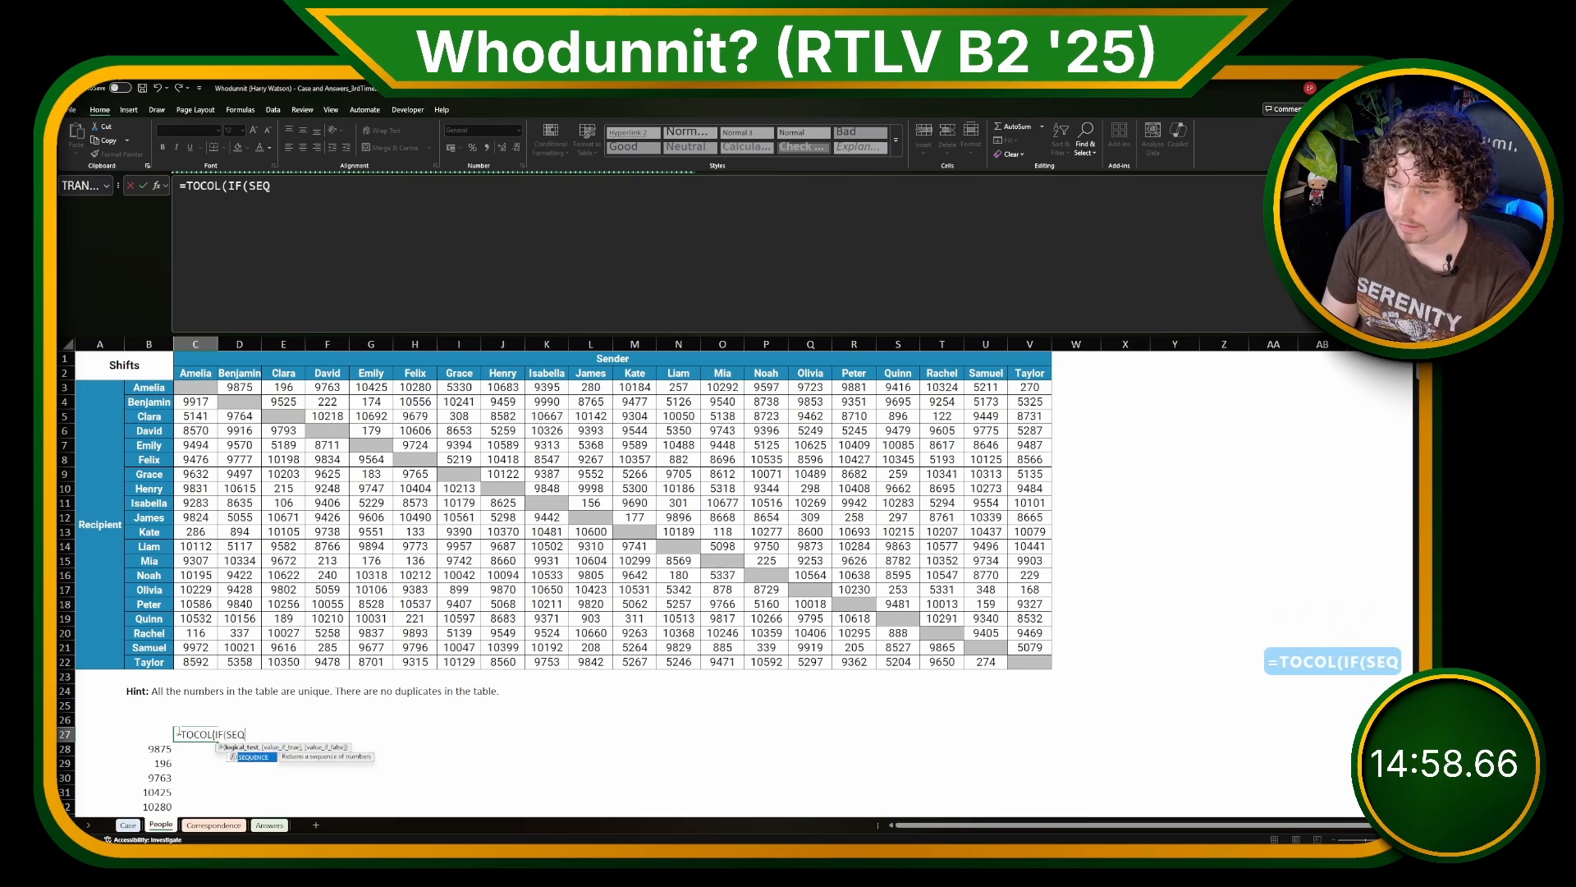
{"action": "type", "text": "UENCE("}
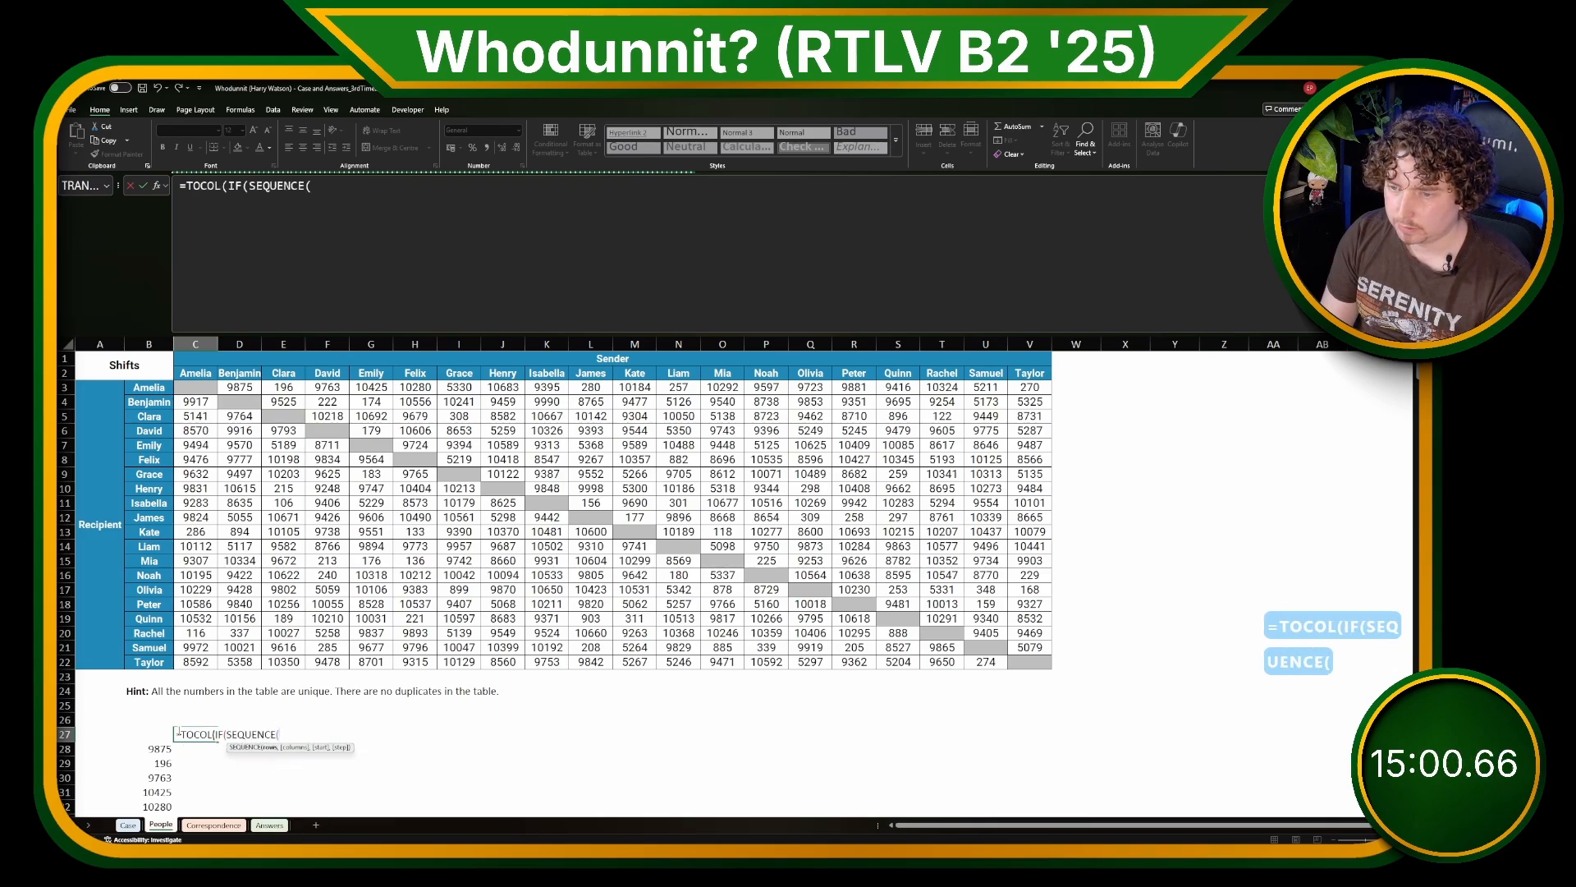
{"action": "type", "text": "C"}
{"action": "key", "text": "shift+BackSpace"}
{"action": "type", "text": "FOWS("}
{"action": "key", "text": "BackSpace"}
{"action": "key", "text": "BackSpace"}
{"action": "key", "text": "BackSpace"}
{"action": "key", "text": "BackSpace"}
{"action": "key", "text": "BackSpace"}
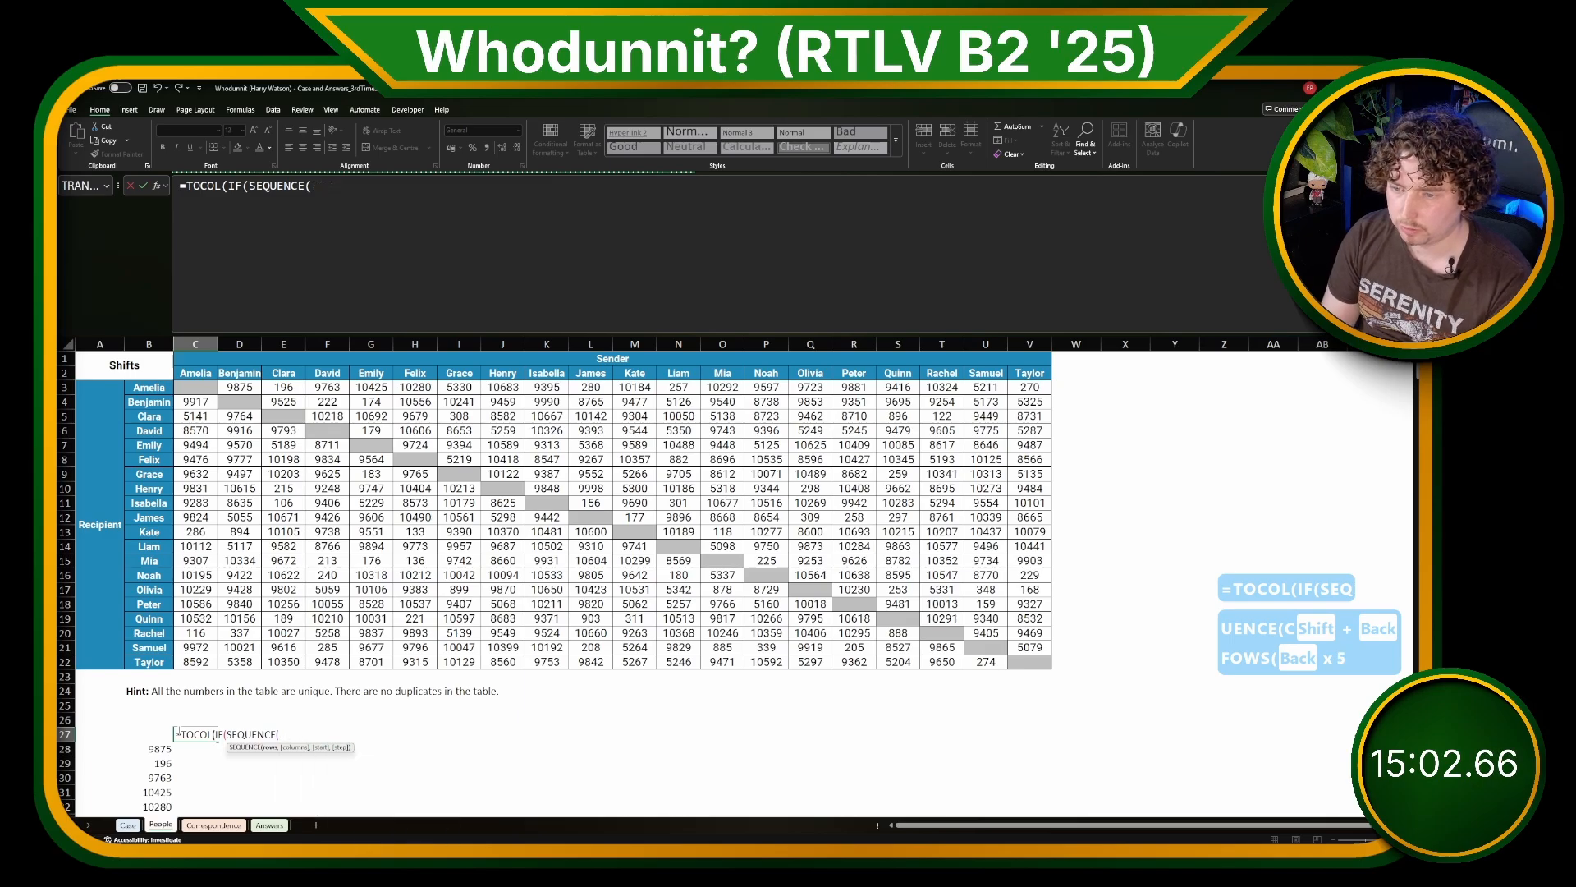
{"action": "type", "text": "ROWS("}
{"action": "scroll", "coordinate": [265, 473], "scroll_direction": "right", "scroll_amount": 1}
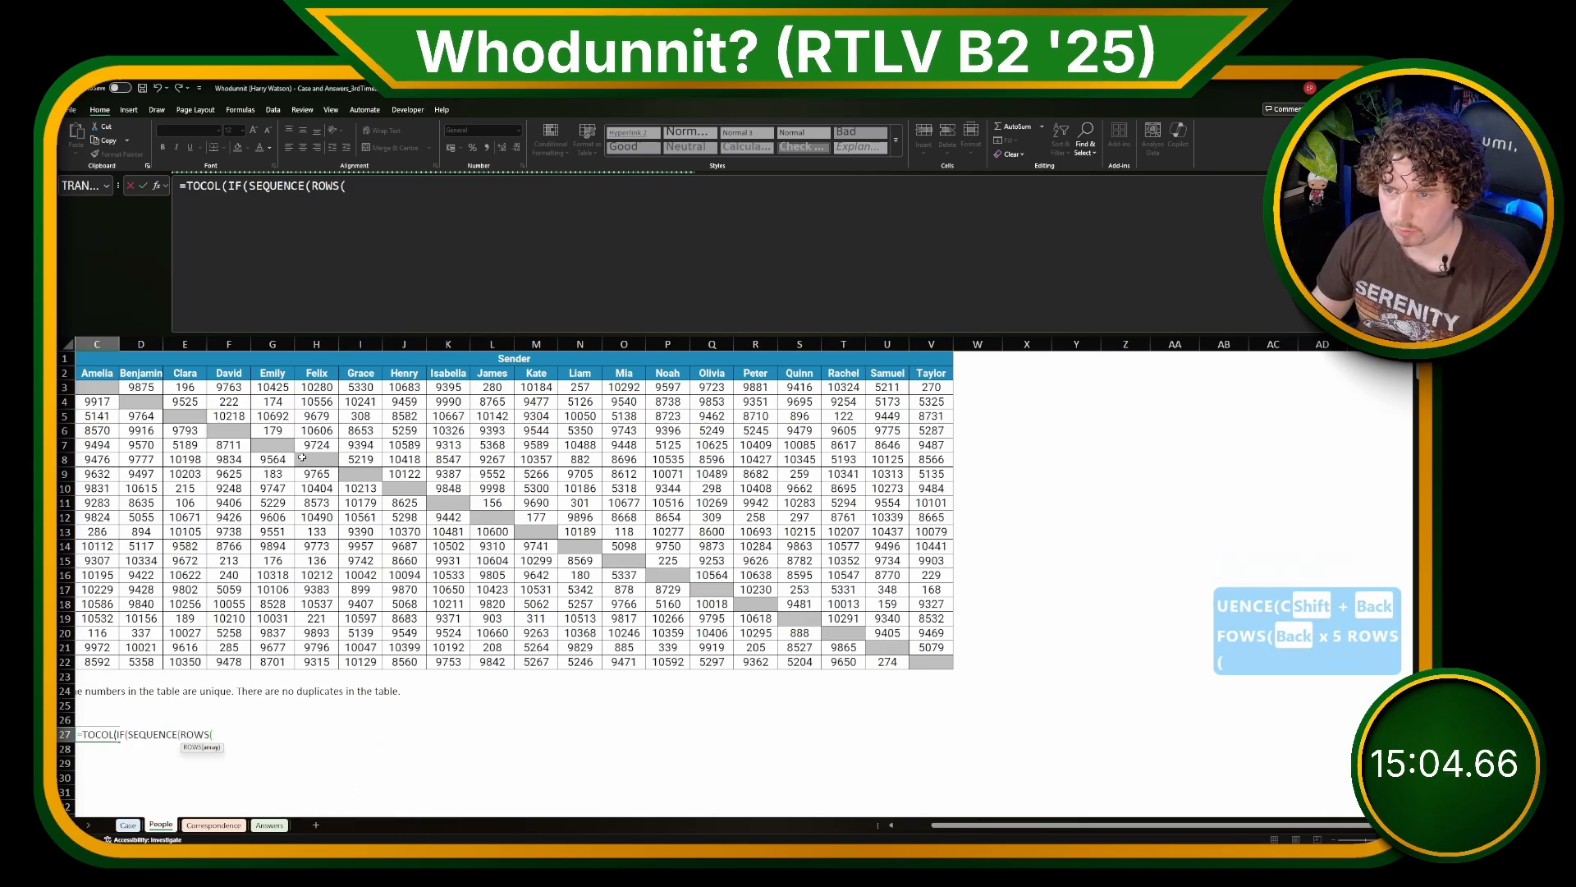
{"action": "scroll", "coordinate": [302, 457], "scroll_direction": "left", "scroll_amount": 1}
{"action": "left_click_drag", "start_coordinate": [148, 386], "coordinate": [148, 654]}
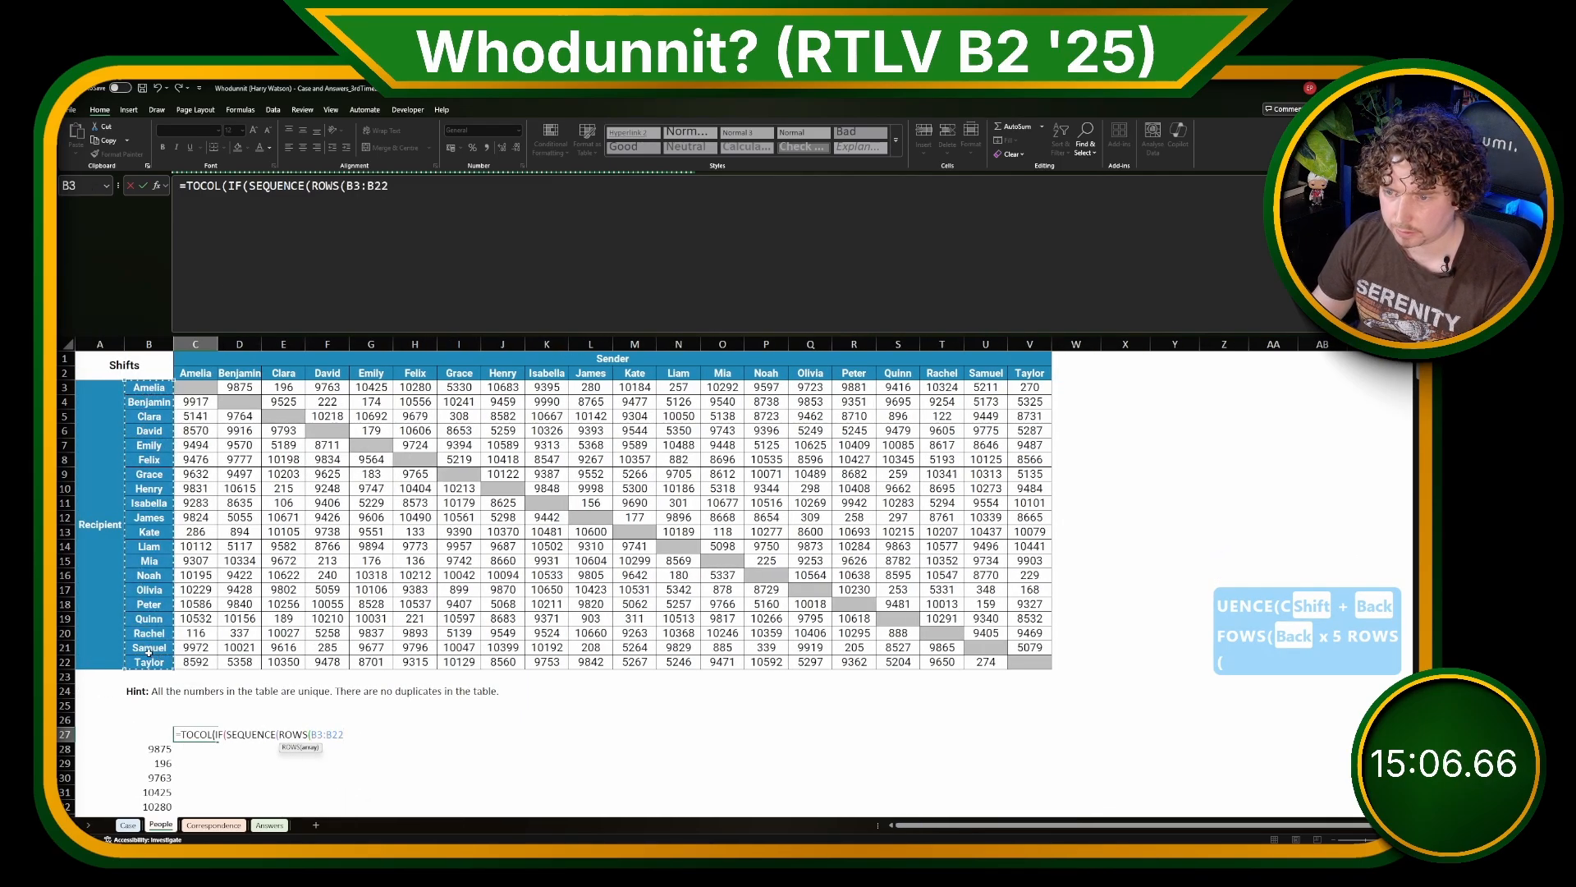
{"action": "type", "text": ")"}
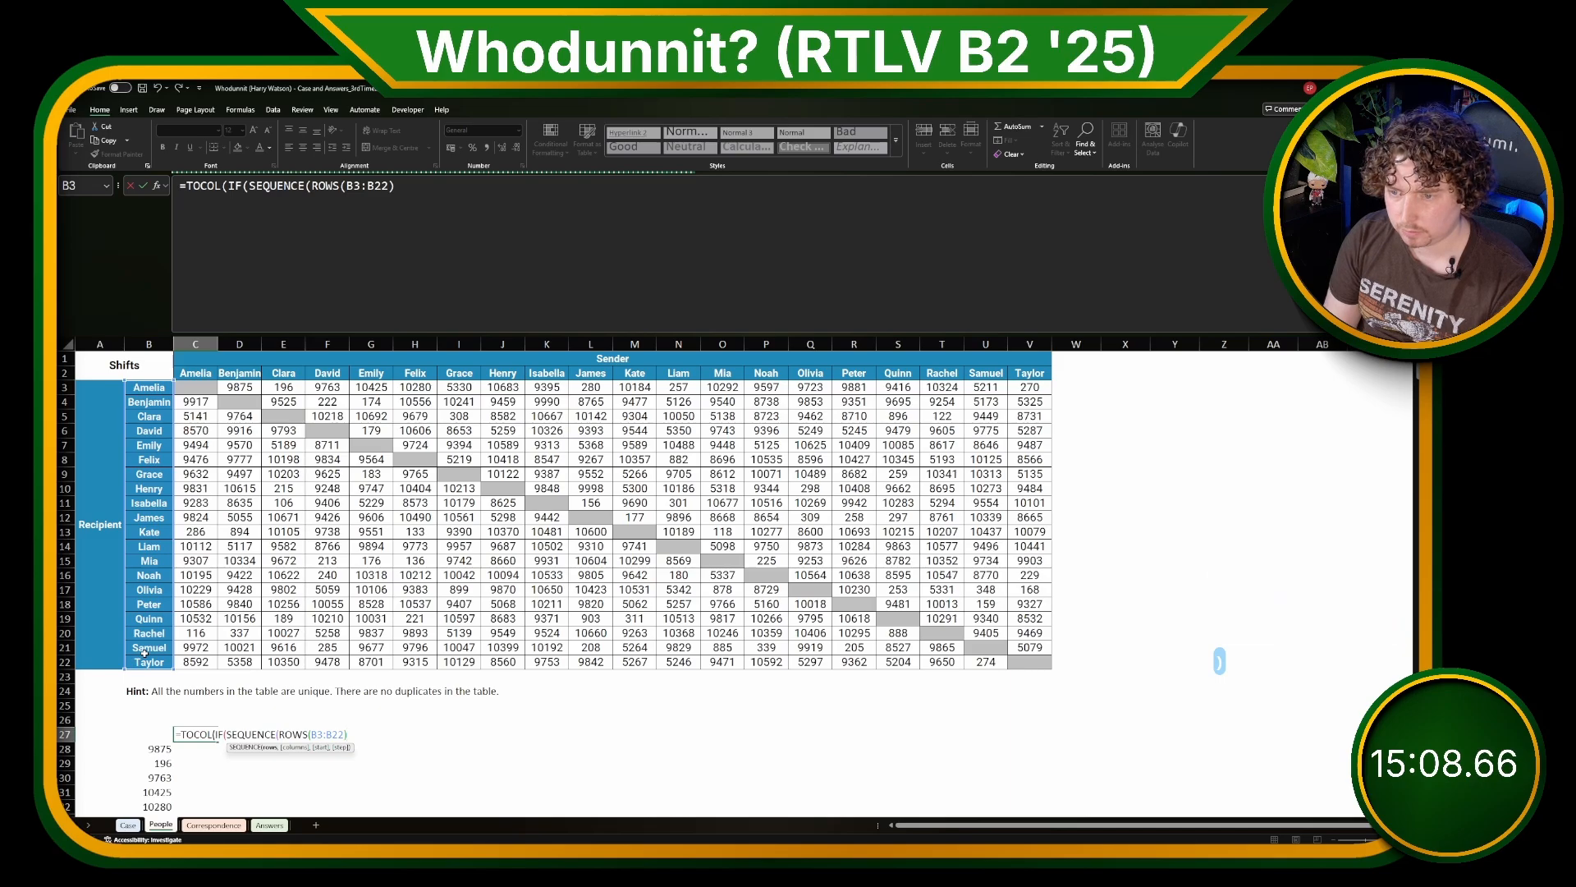
{"action": "type", "text": "),"}
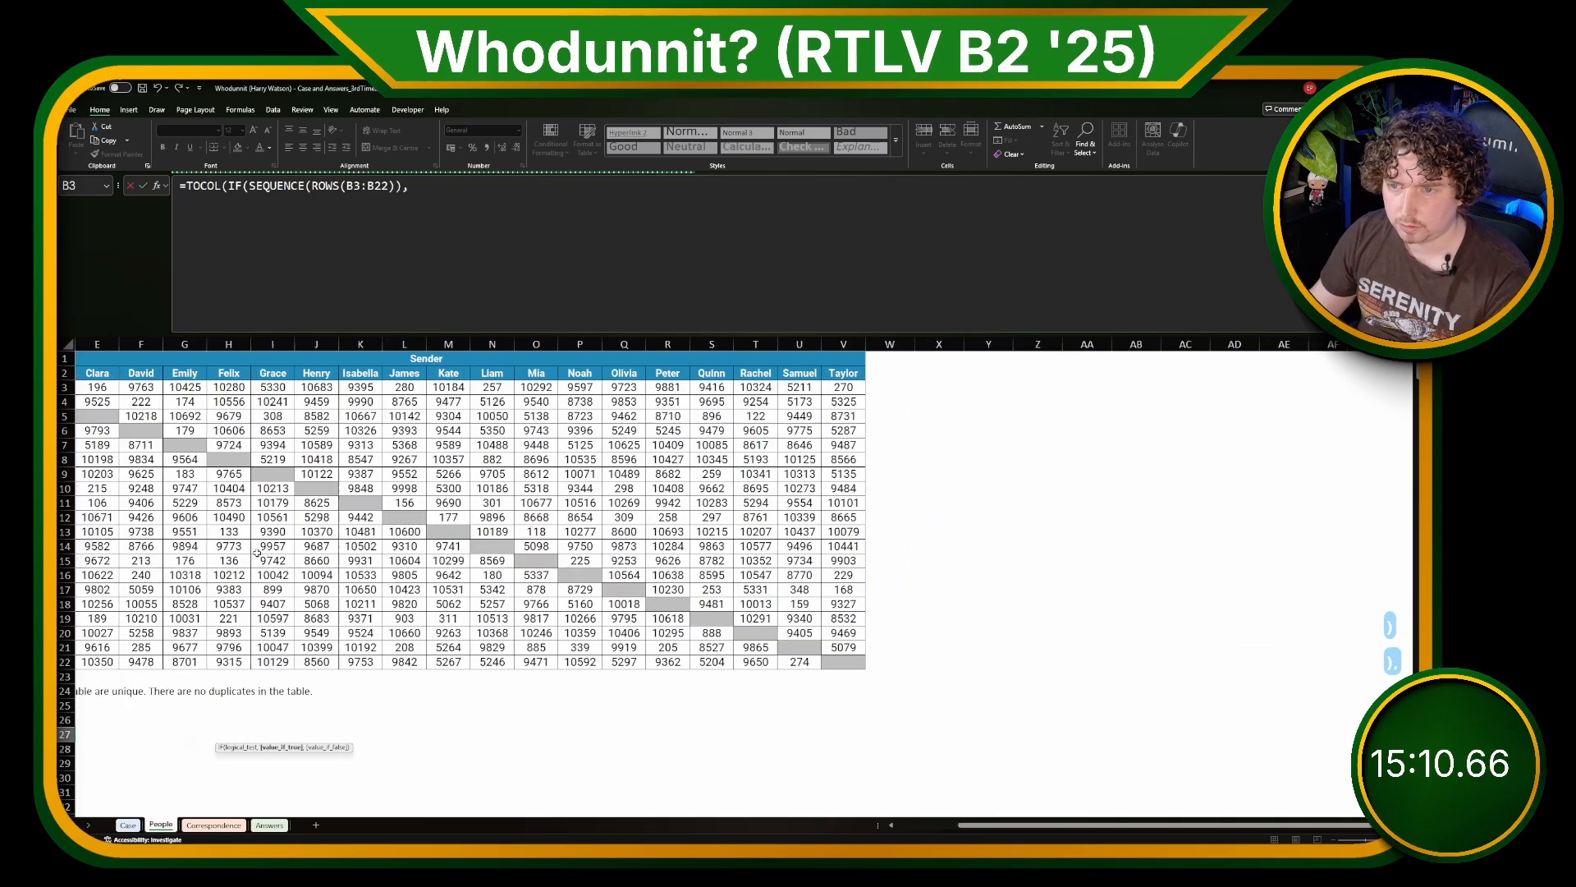
Step: Complete the C27 formula with the sender names C2:V2 as the IF result, listing a sender beside each shift
{"action": "scroll", "coordinate": [806, 367], "scroll_direction": "right", "scroll_amount": 2}
{"action": "left_click_drag", "start_coordinate": [856, 374], "coordinate": [203, 376]}
{"action": "type", "text": ")"}
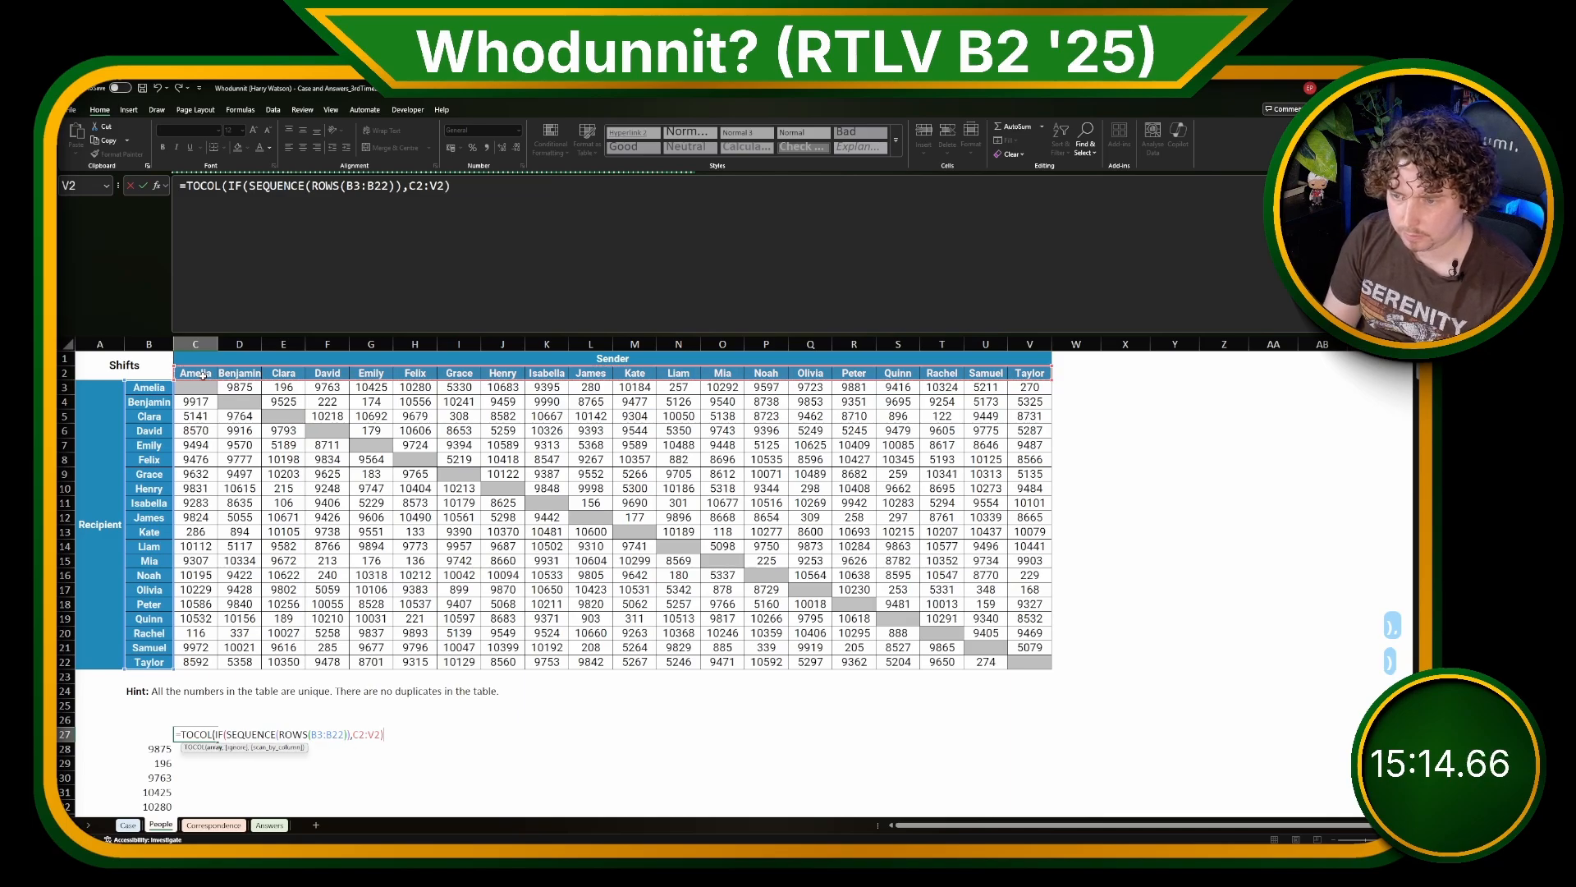
{"action": "type", "text": ")"}
{"action": "key", "text": "ctrl+Return"}
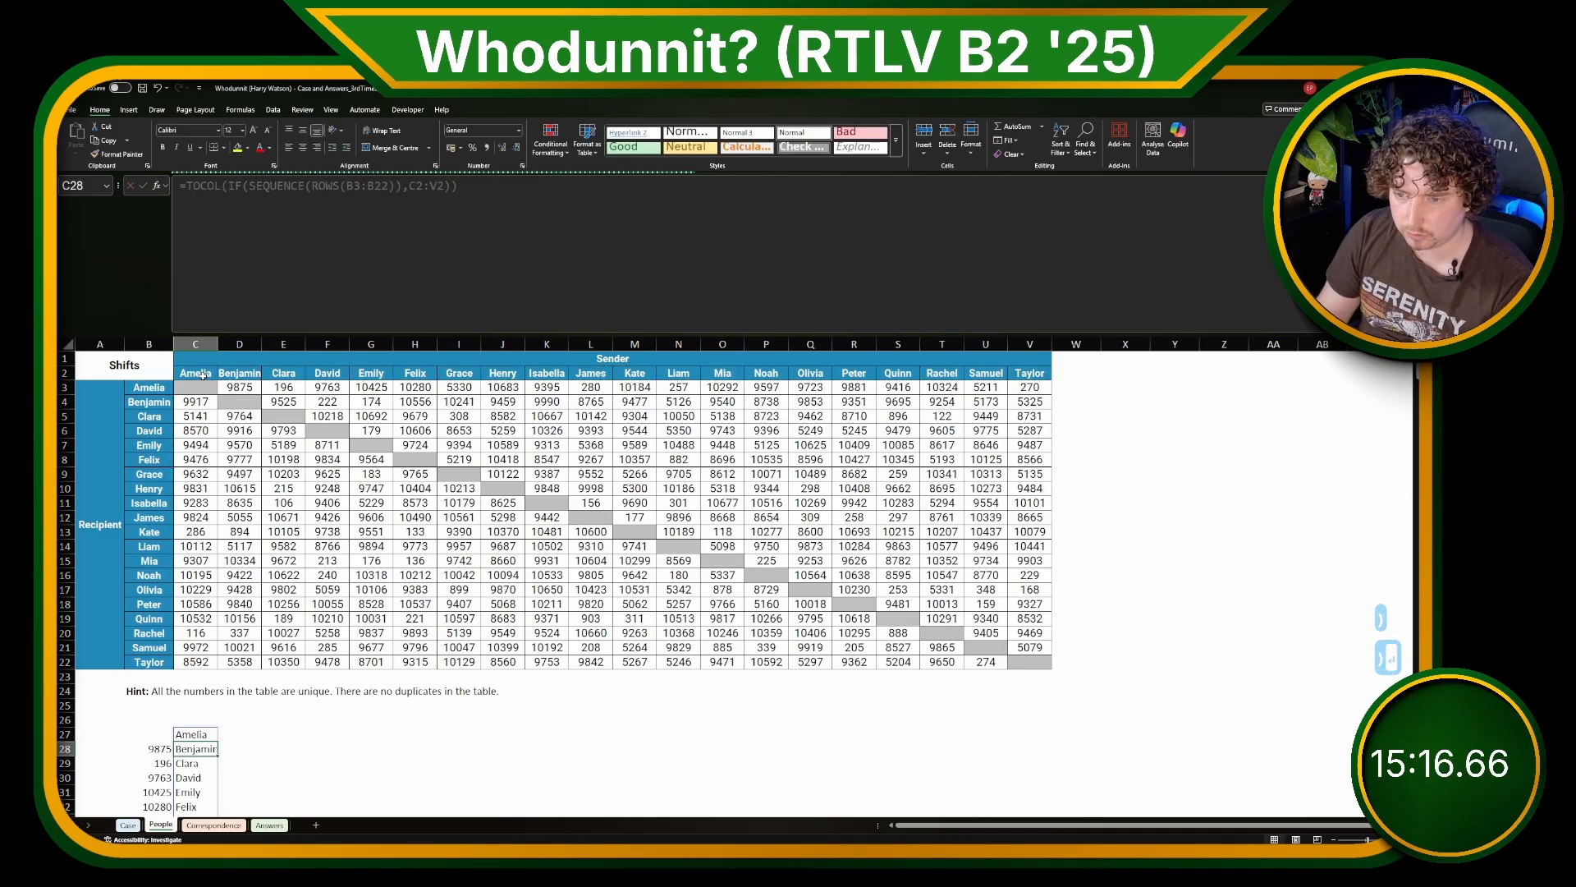
{"action": "scroll", "coordinate": [294, 580], "scroll_direction": "down", "scroll_amount": 8}
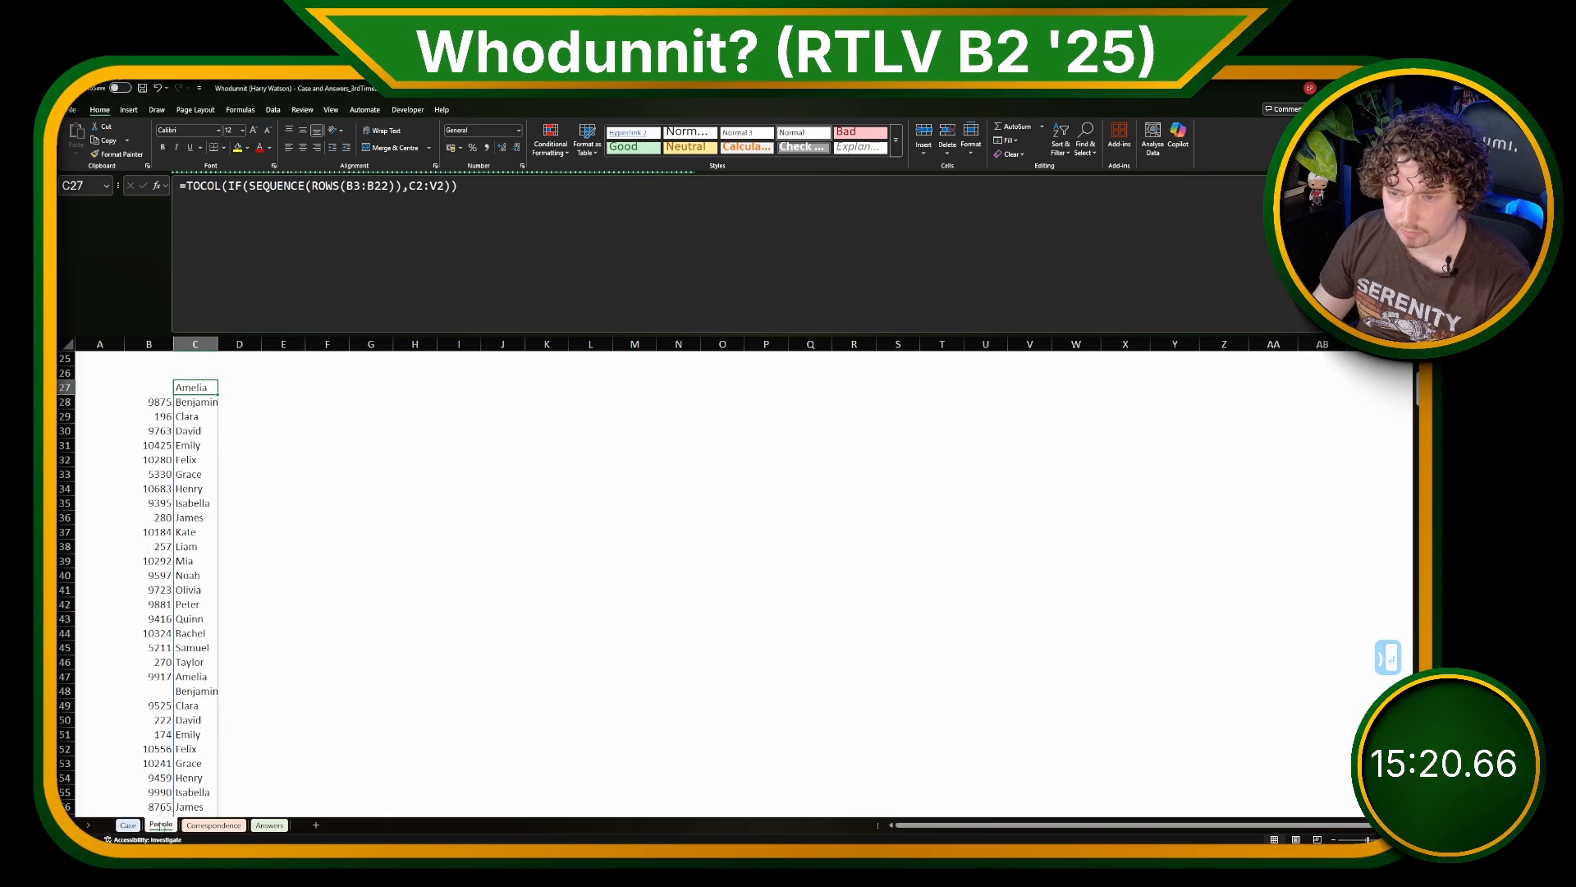
Step: On the Case sheet, start an XLOOKUP in E273 with the offsets X273:X293 as lookup values
{"action": "left_click", "coordinate": [128, 825]}
{"action": "left_click", "coordinate": [1243, 414]}
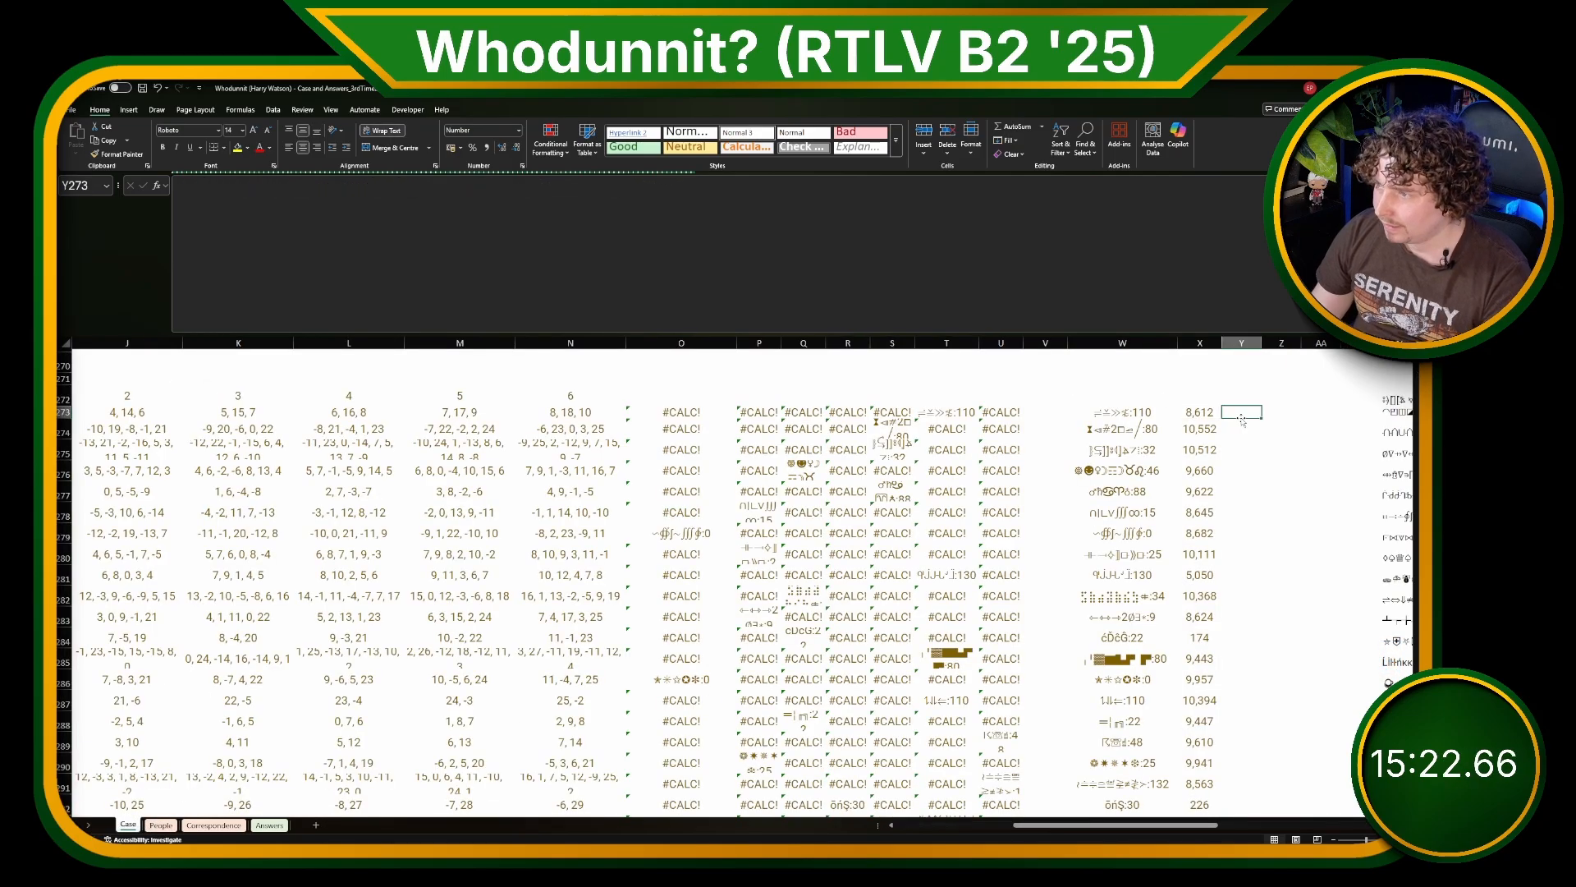
{"action": "key", "text": "ctrl+Left"}
{"action": "key", "text": "ctrl+Left"}
{"action": "key", "text": "ctrl+Left"}
{"action": "key", "text": "ctrl+Left"}
{"action": "key", "text": "ctrl+Left"}
{"action": "key", "text": "ctrl+Left"}
{"action": "key", "text": "ctrl+Left"}
{"action": "key", "text": "ctrl+Left"}
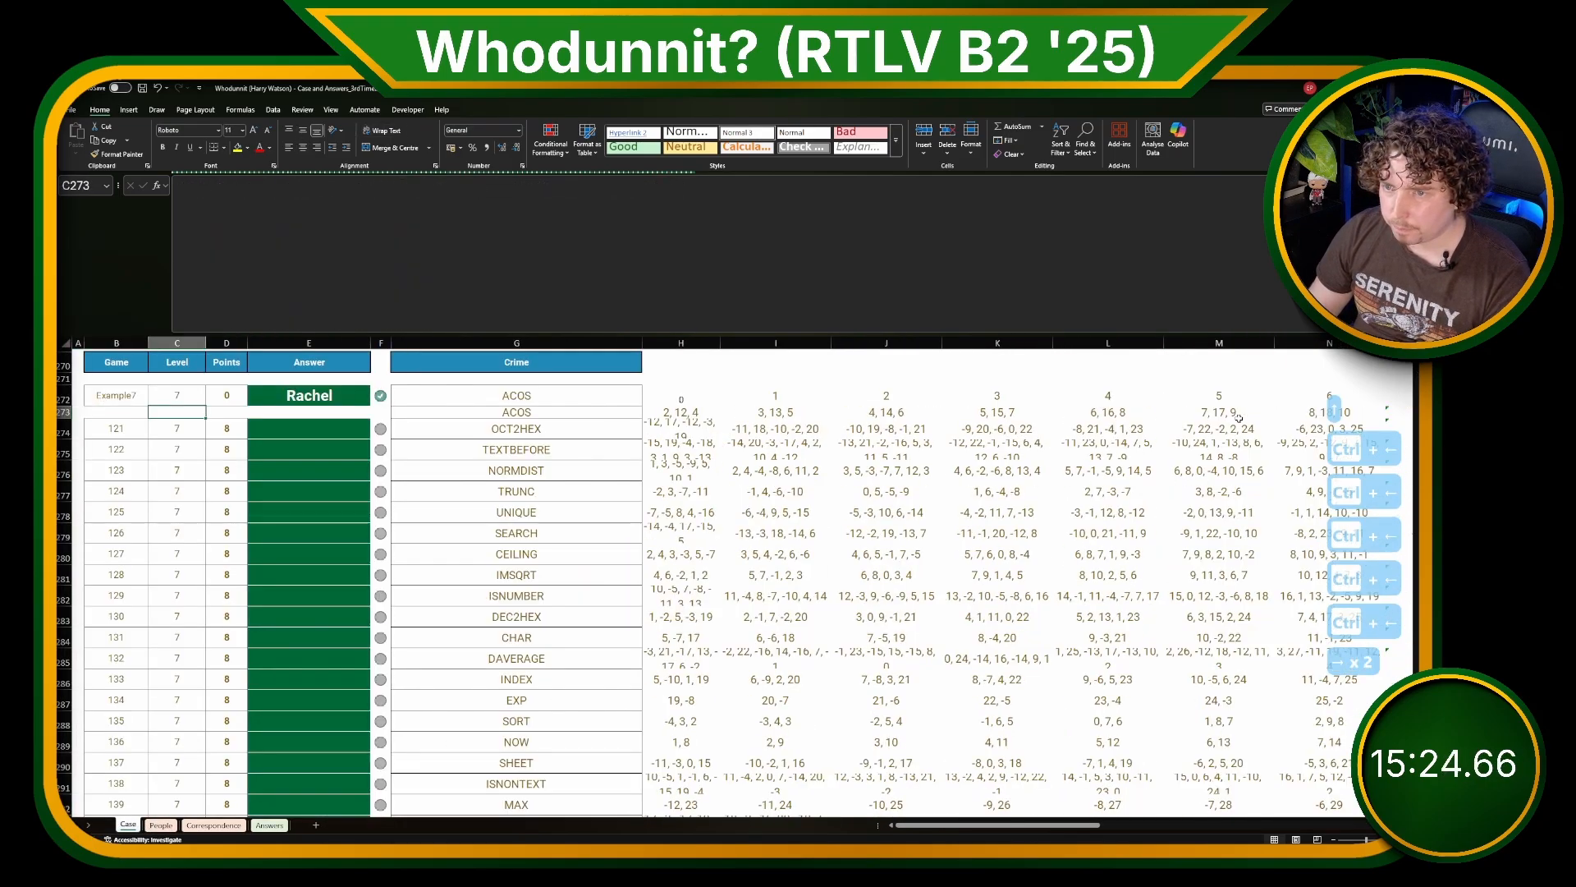
{"action": "type", "text": "=xl"}
{"action": "key", "text": "Tab"}
{"action": "key", "text": "Right"}
{"action": "key", "text": "Right"}
{"action": "key", "text": "Right"}
{"action": "key", "text": "Right"}
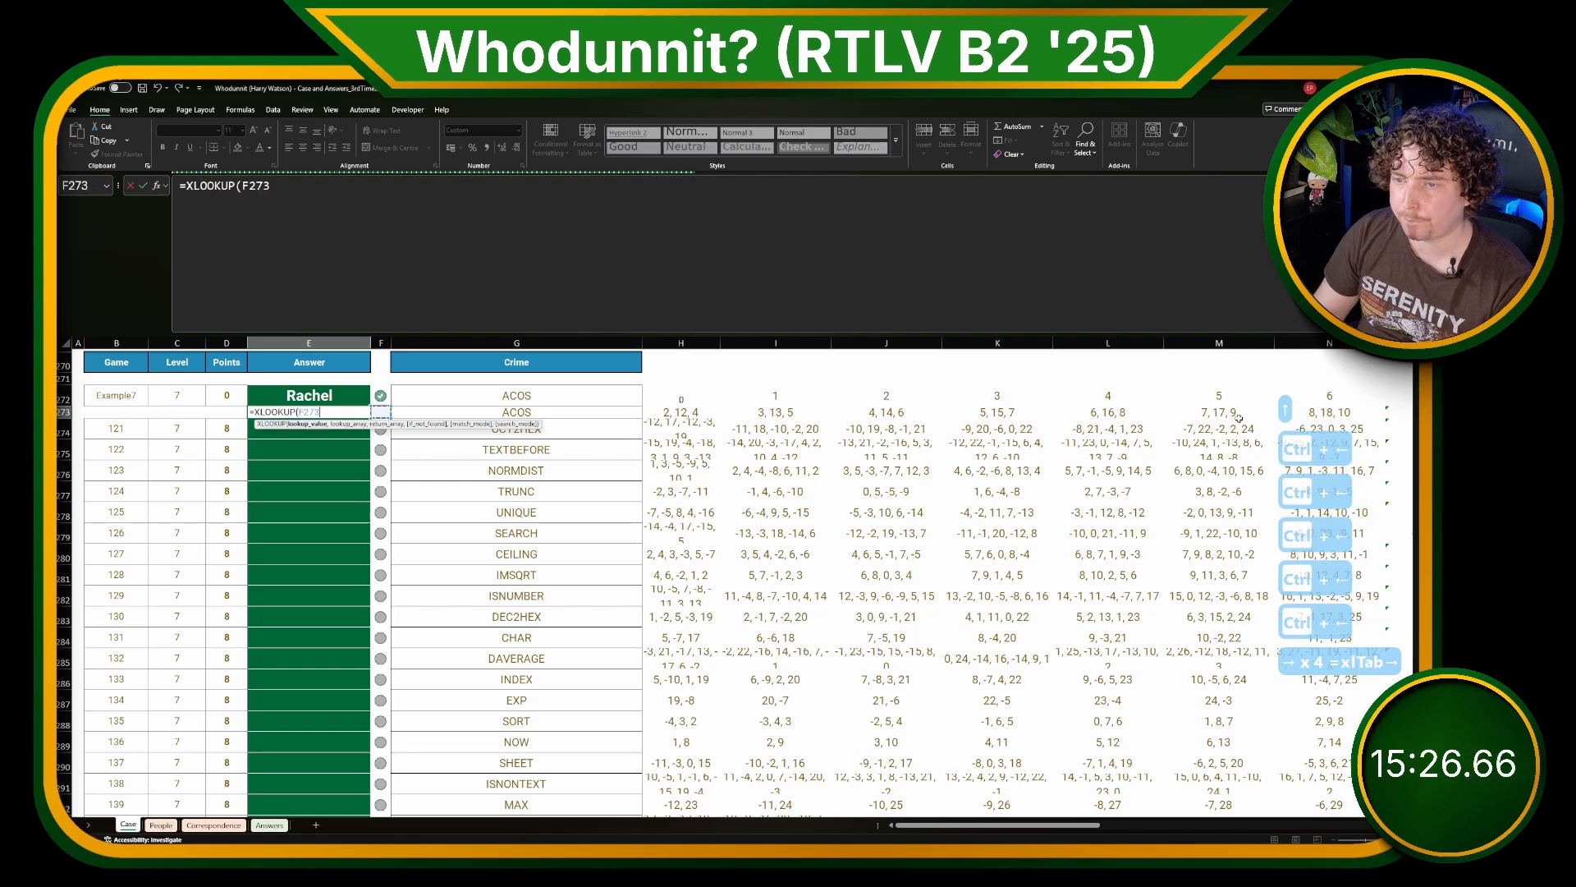
{"action": "key", "text": "Right"}
{"action": "key", "text": "Right"}
{"action": "key", "text": "Right"}
{"action": "key", "text": "Right"}
{"action": "key", "text": "Right"}
{"action": "key", "text": "Right"}
{"action": "key", "text": "Right"}
{"action": "key", "text": "Right"}
{"action": "key", "text": "Right"}
{"action": "key", "text": "Right"}
{"action": "key", "text": "Right"}
{"action": "key", "text": "Right"}
{"action": "key", "text": "Right"}
{"action": "key", "text": "Right"}
{"action": "key", "text": "Right"}
{"action": "key", "text": "Right"}
{"action": "key", "text": "Right"}
{"action": "key", "text": "Right"}
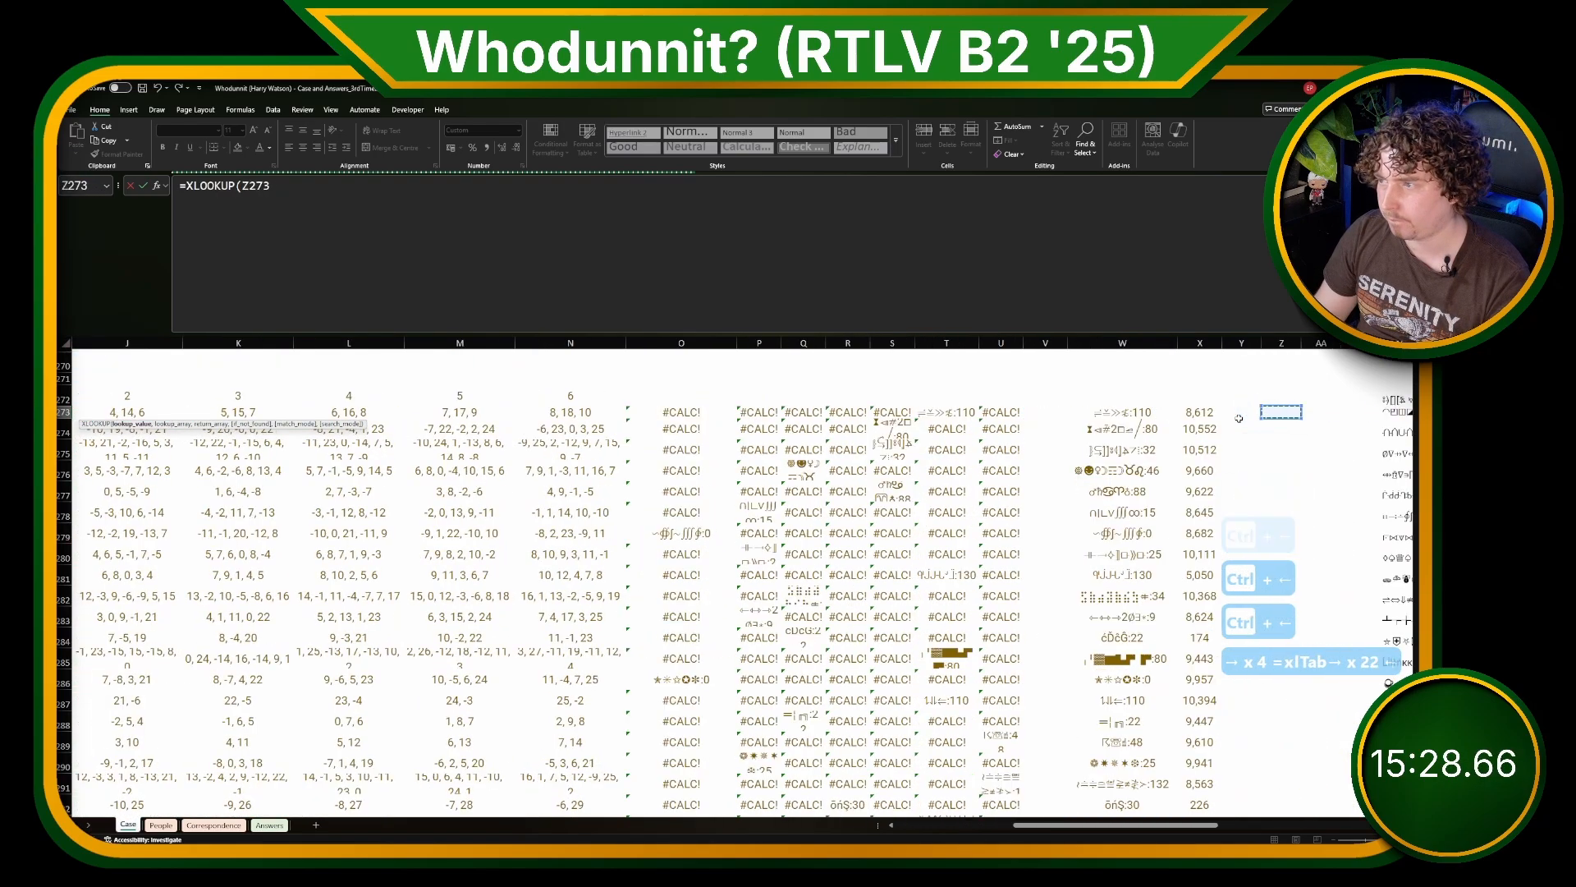
{"action": "key", "text": "Left"}
{"action": "key", "text": "Left"}
{"action": "key", "text": "Left"}
{"action": "key", "text": "ctrl+shift+Down"}
{"action": "type", "text": ","}
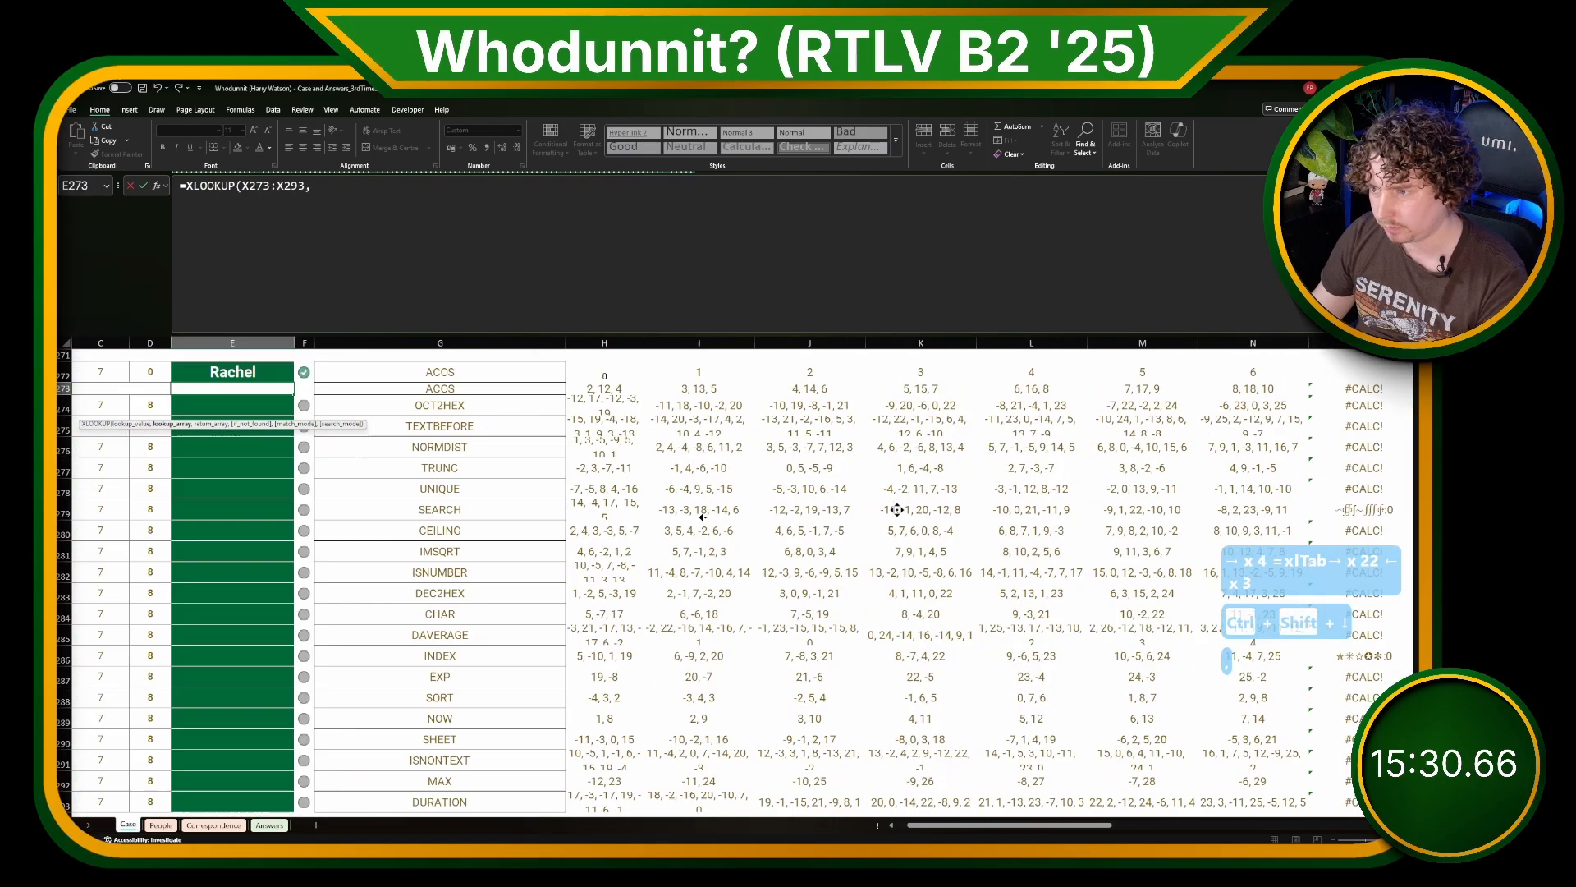
Step: Finish the XLOOKUP with People!B27# as the lookup array and People!C27# as the return array
{"action": "key", "text": "ctrl+Page_Down"}
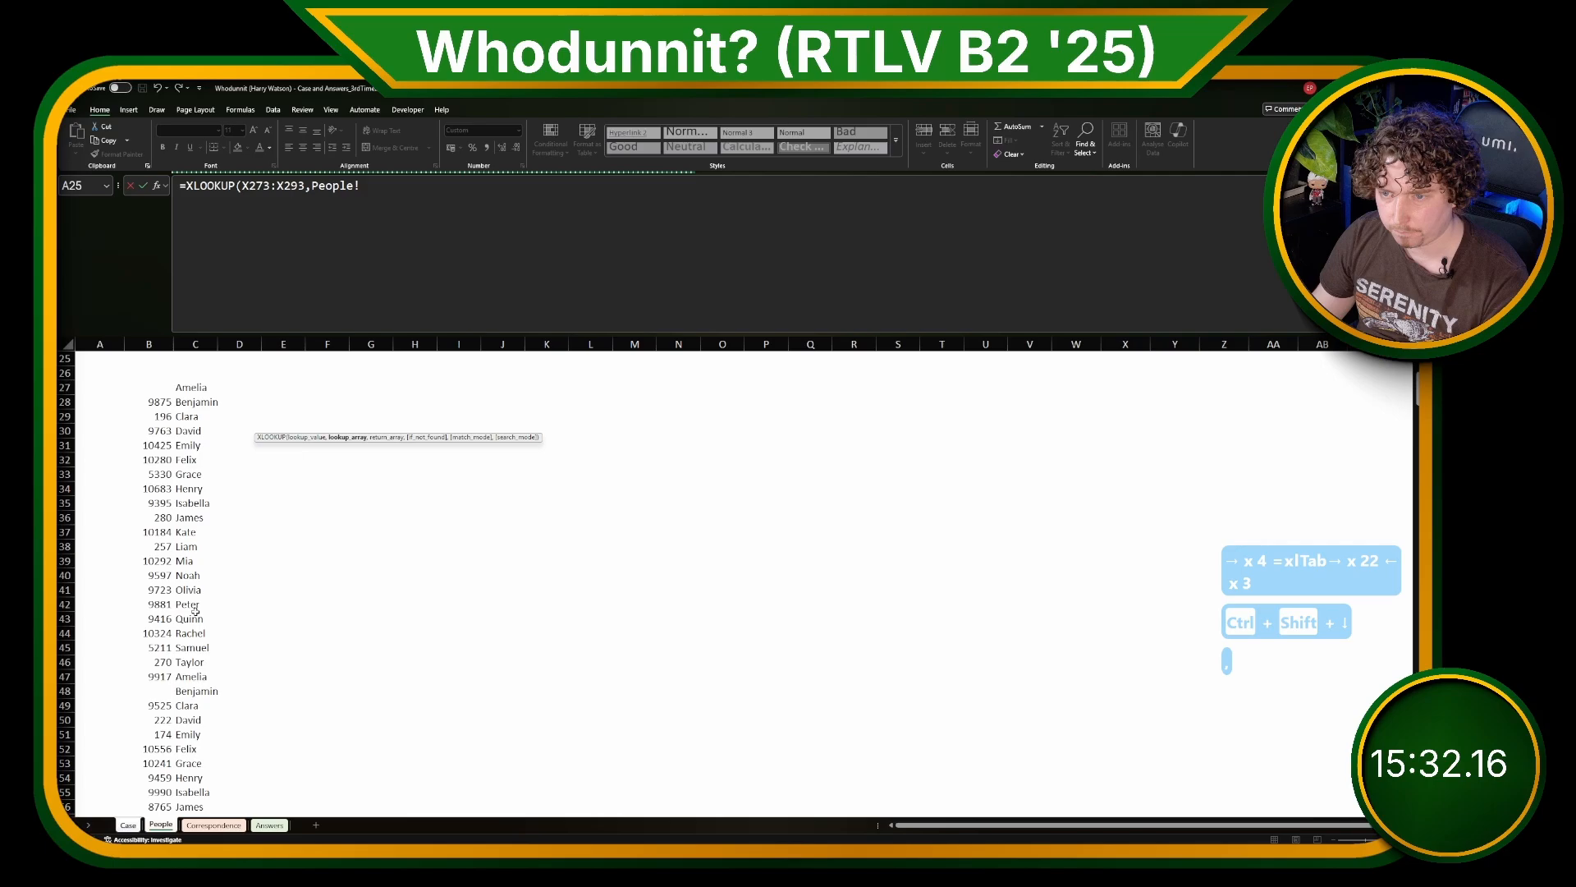
{"action": "left_click", "coordinate": [164, 387]}
{"action": "type", "text": "#,"}
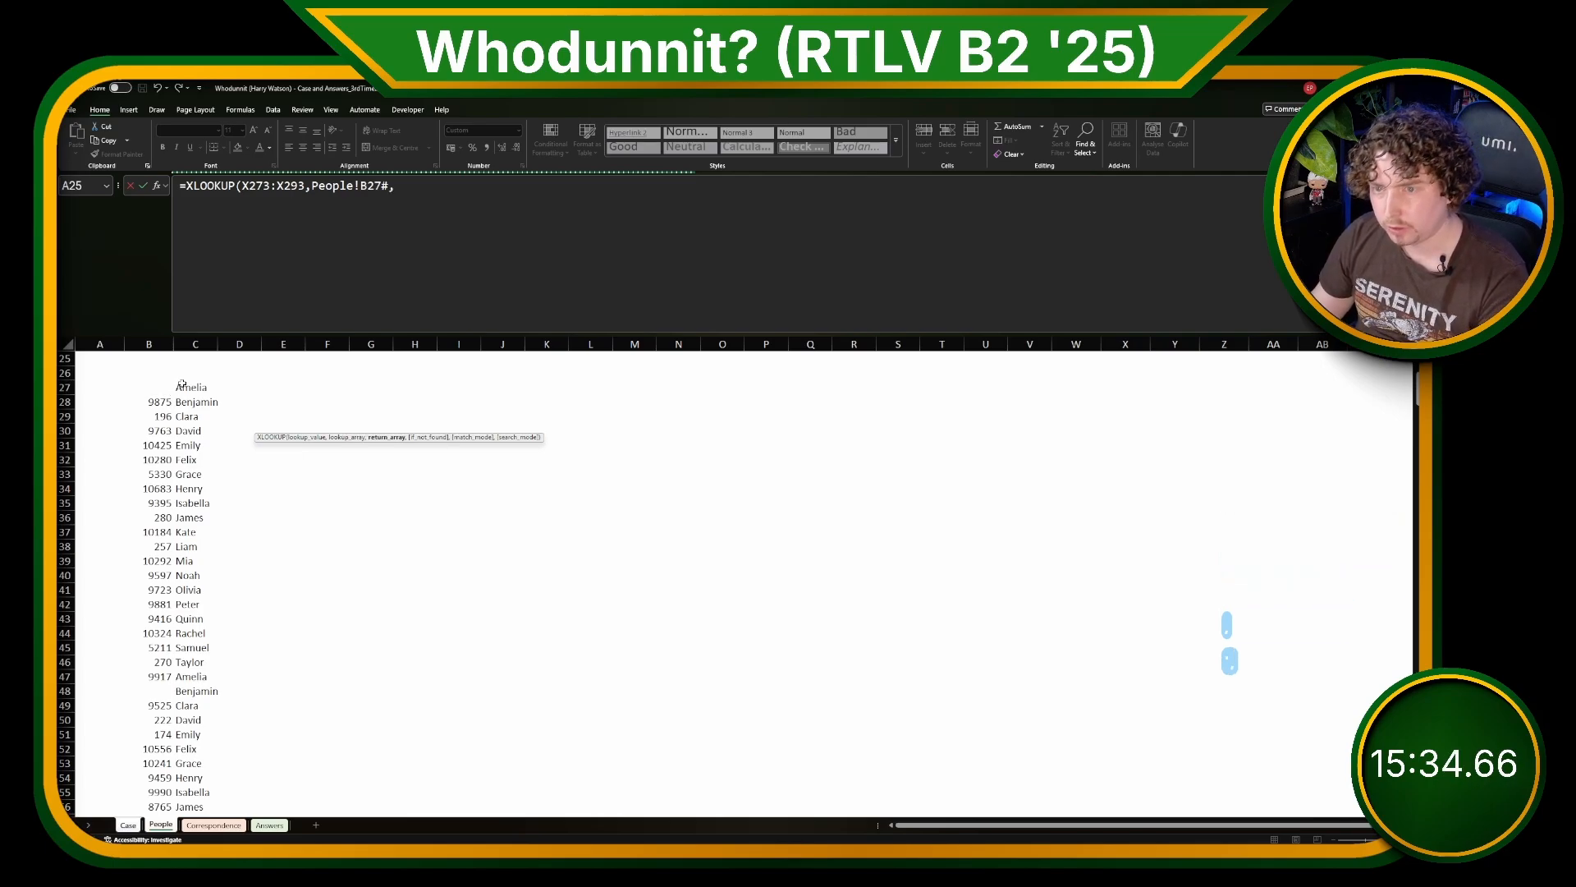
{"action": "left_click", "coordinate": [181, 385]}
{"action": "type", "text": "#"}
{"action": "key", "text": "Return"}
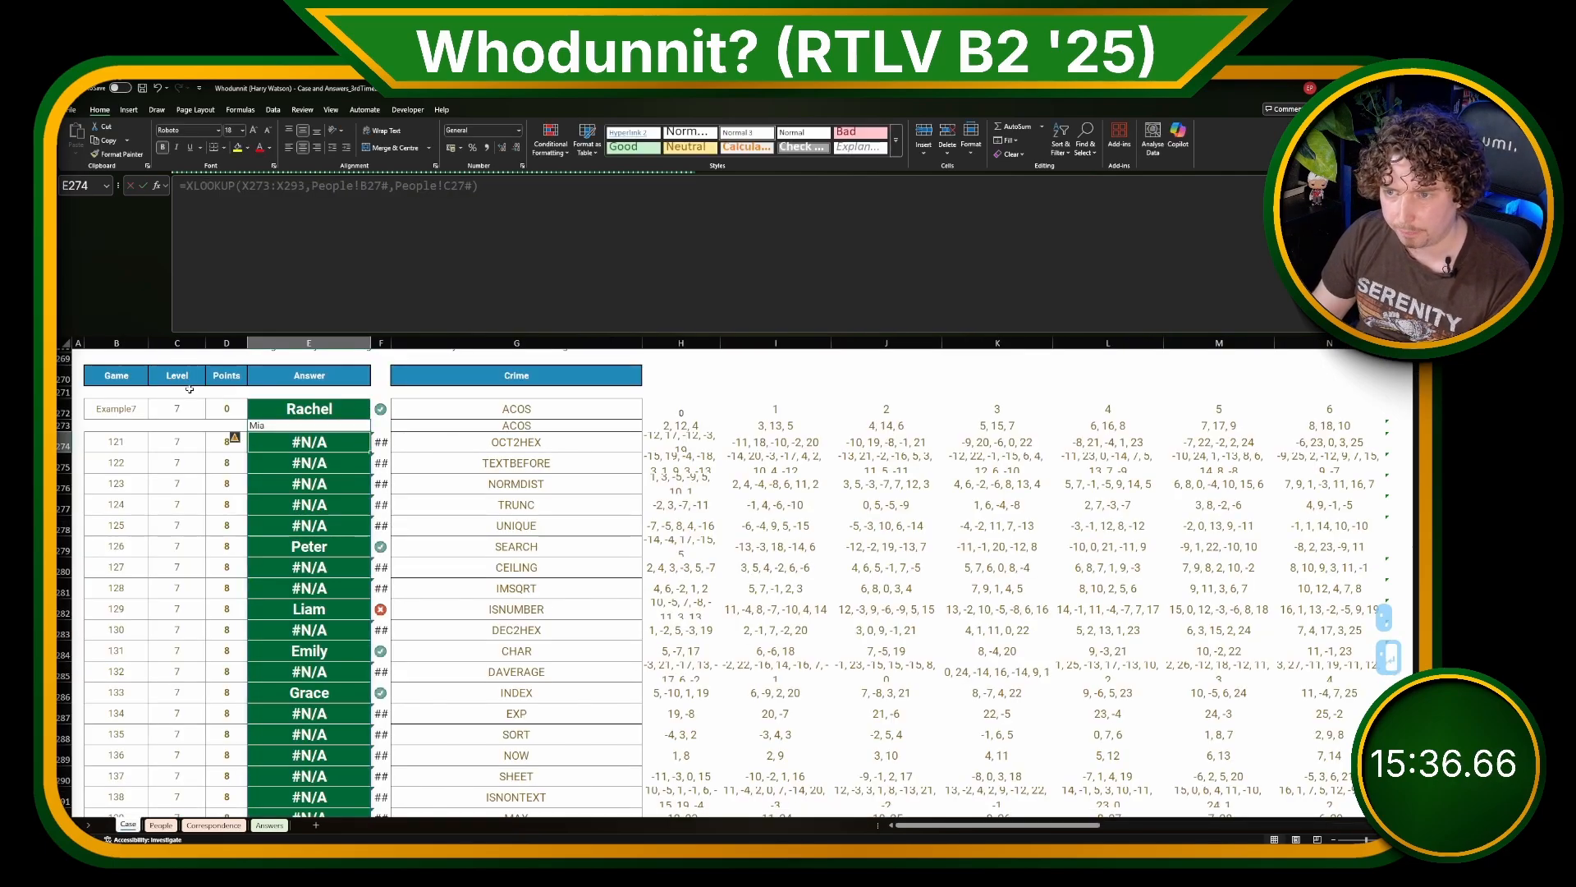
Step: Check the XLOOKUP formula in E273 and the offset formula in X273 that feeds it
{"action": "key", "text": "Up"}
{"action": "left_click", "coordinate": [418, 201]}
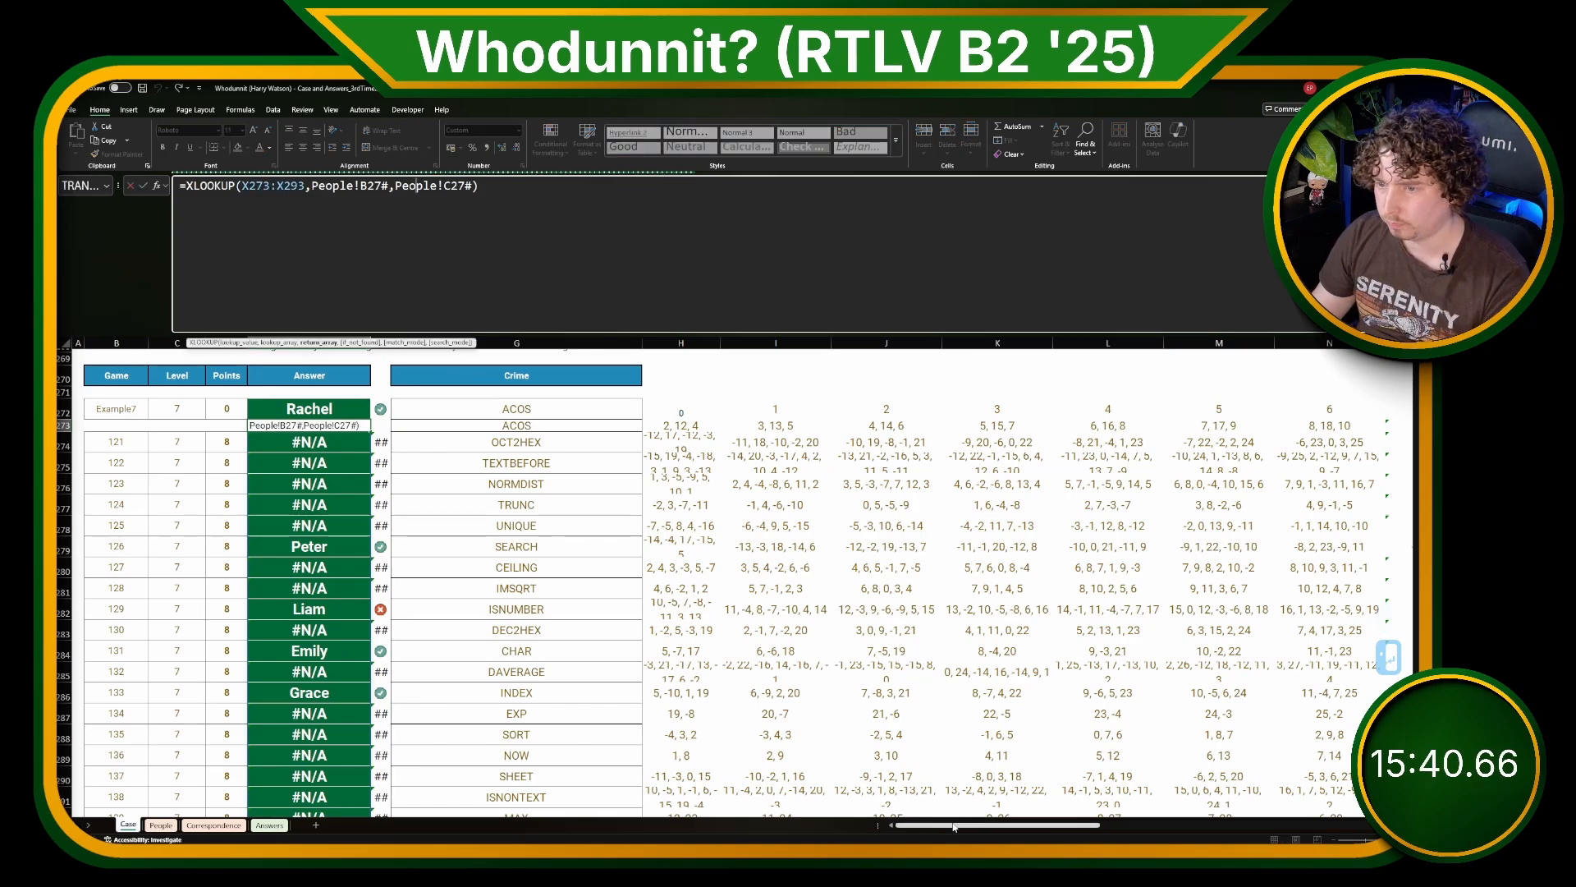
{"action": "left_click_drag", "start_coordinate": [973, 826], "coordinate": [1071, 811]}
{"action": "key", "text": "Escape"}
{"action": "left_click", "coordinate": [1091, 433]}
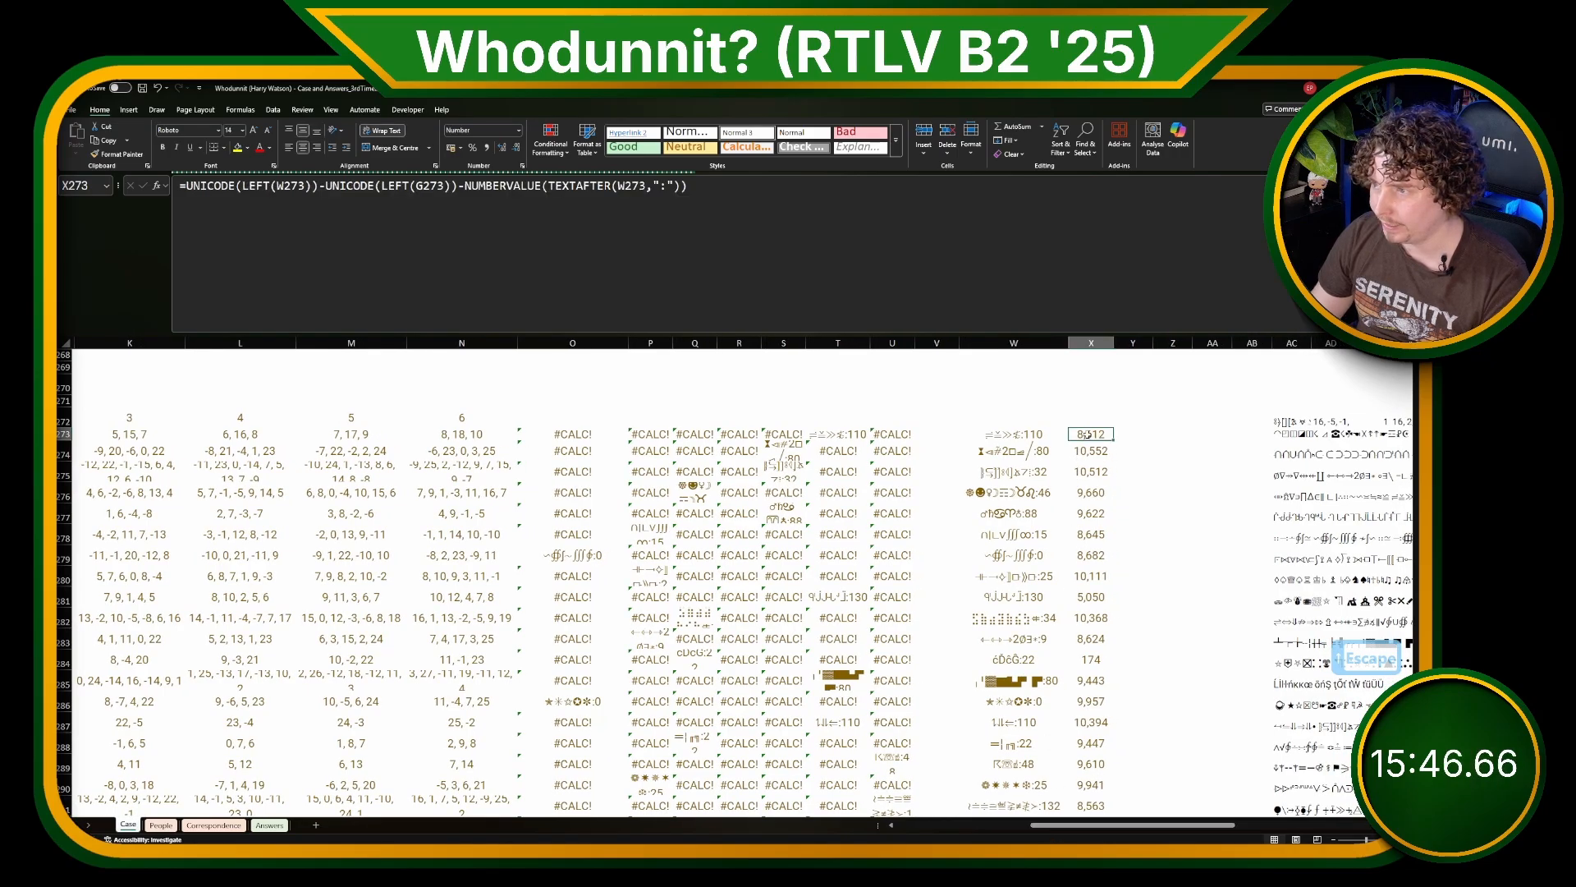
Step: Try adding instead of subtracting the NUMBERVALUE term in the X273 offset formula, and check the sender lookup in E273
{"action": "left_click", "coordinate": [688, 215]}
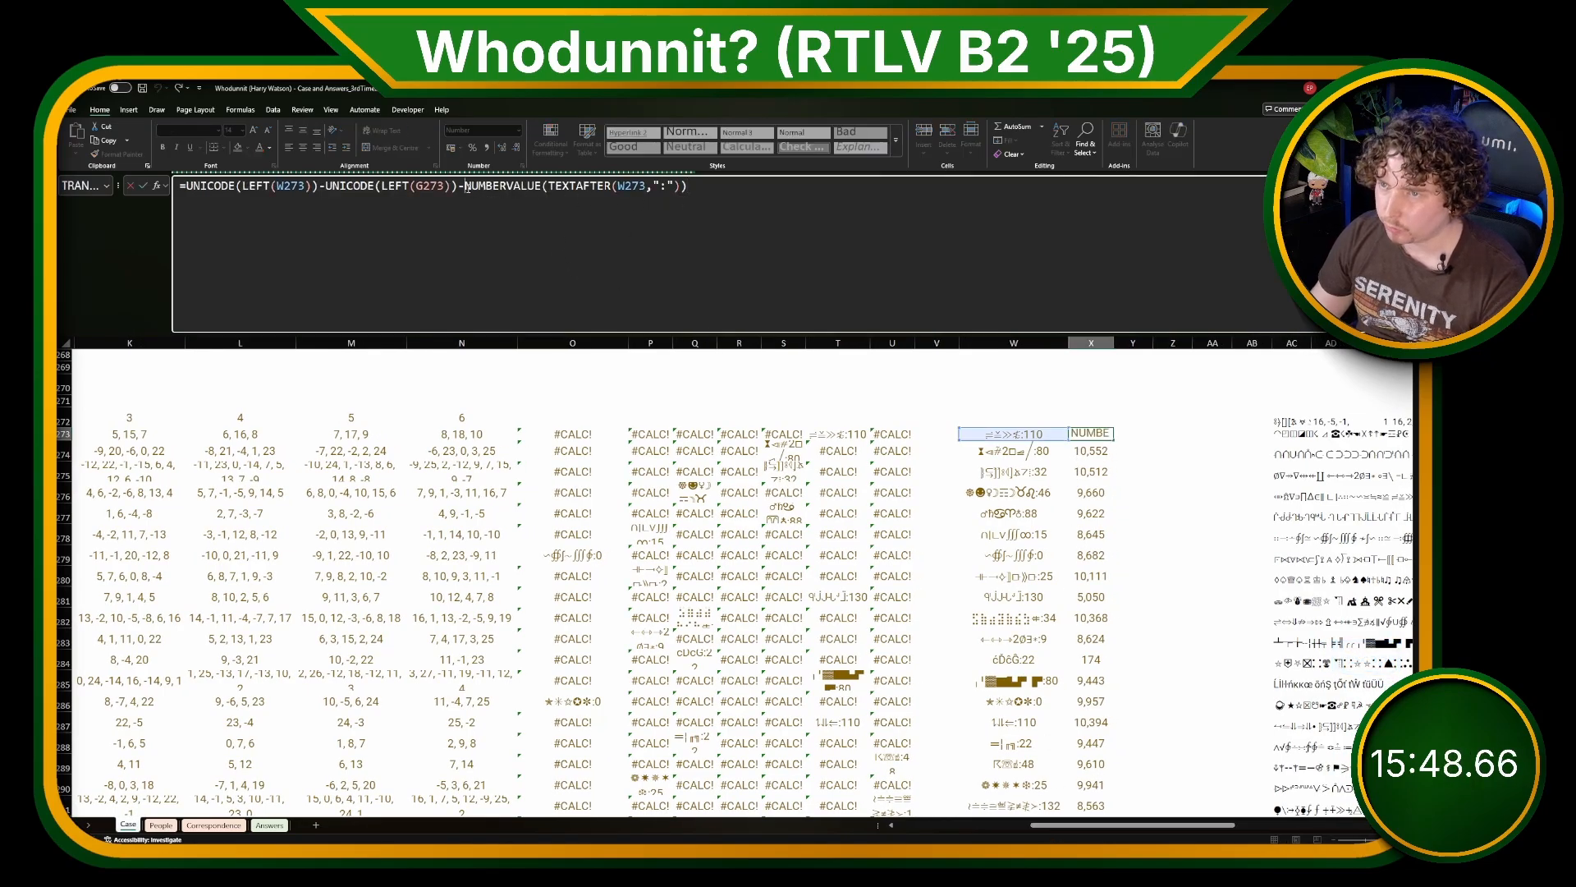
{"action": "key", "text": "BackSpace"}
{"action": "type", "text": "+"}
{"action": "key", "text": "ctrl+Return"}
{"action": "key", "text": "ctrl+Left"}
{"action": "key", "text": "ctrl+Left"}
{"action": "key", "text": "ctrl+Left"}
{"action": "key", "text": "ctrl+Left"}
{"action": "key", "text": "ctrl+Left"}
{"action": "key", "text": "ctrl+Left"}
{"action": "key", "text": "ctrl+Left"}
{"action": "key", "text": "ctrl+Left"}
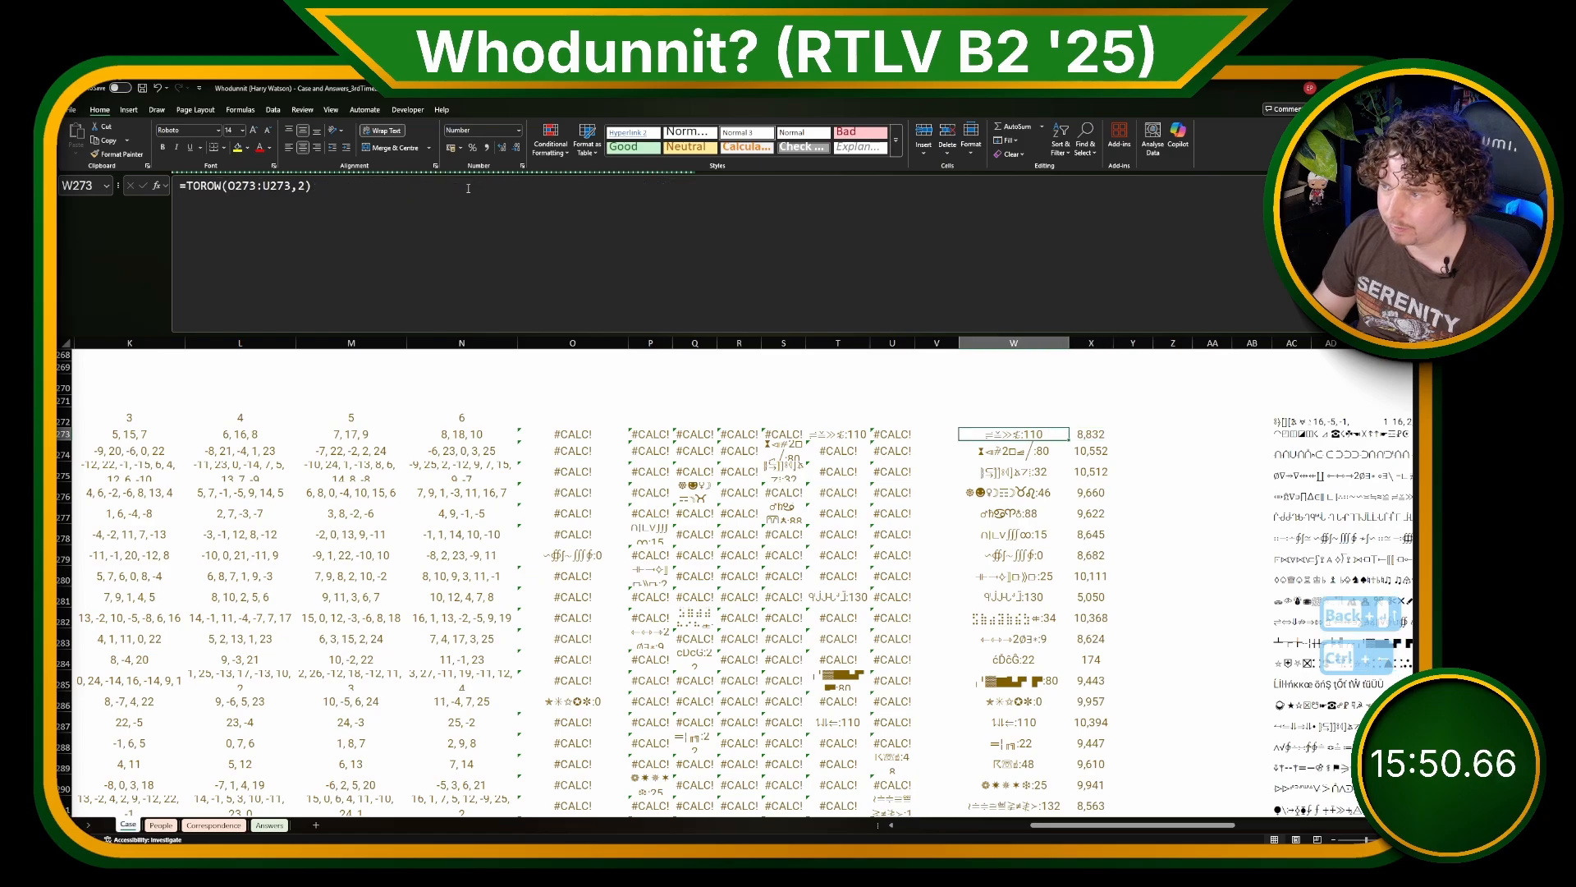
{"action": "key", "text": "ctrl+Left"}
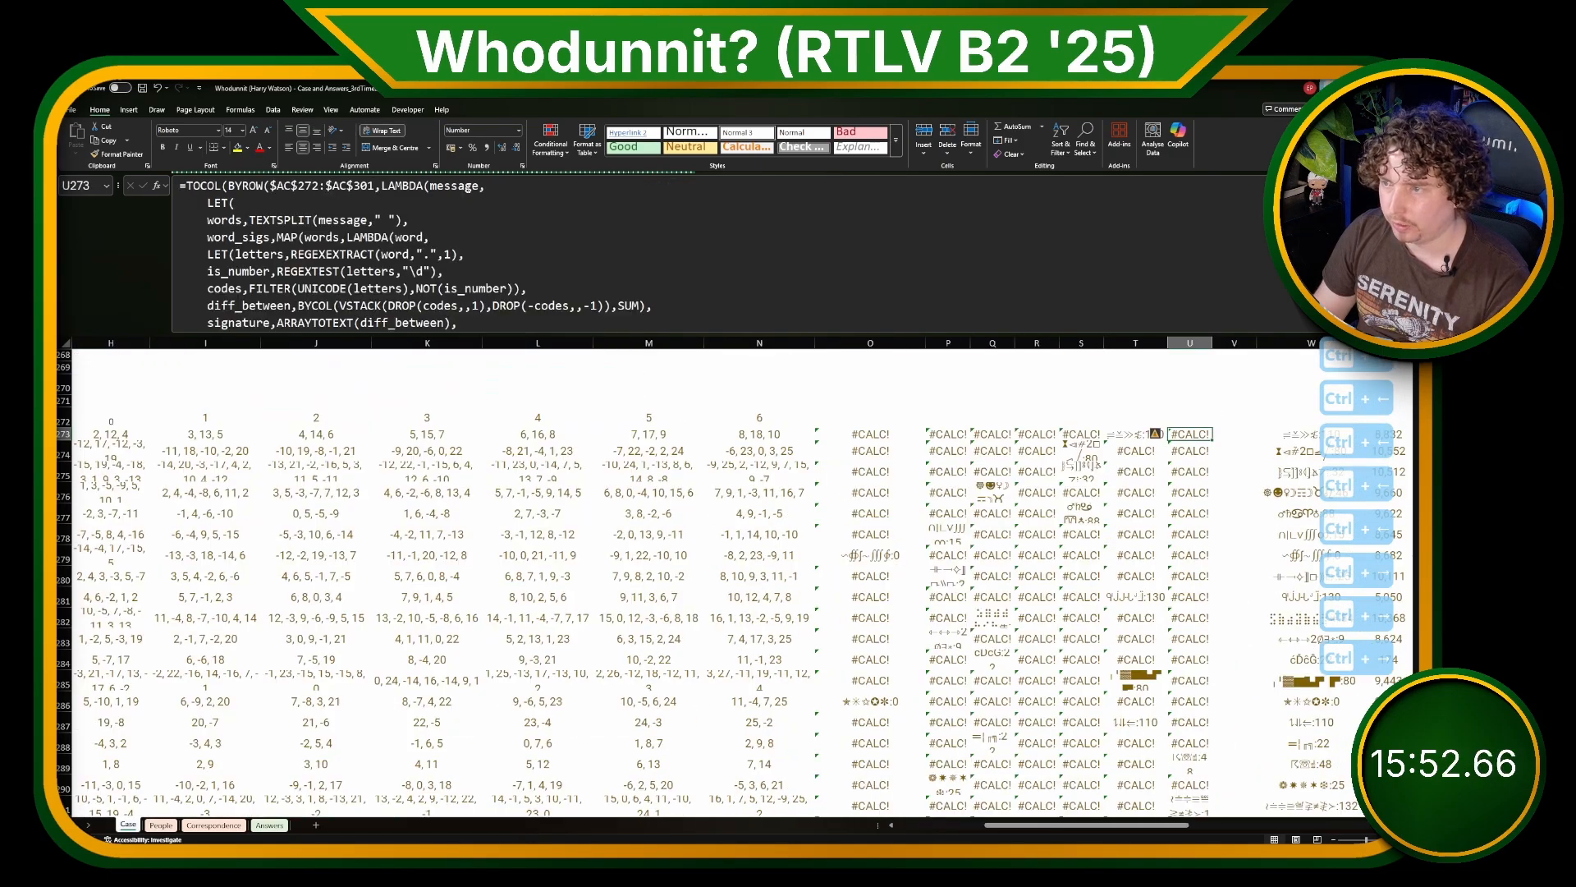
{"action": "key", "text": "Right"}
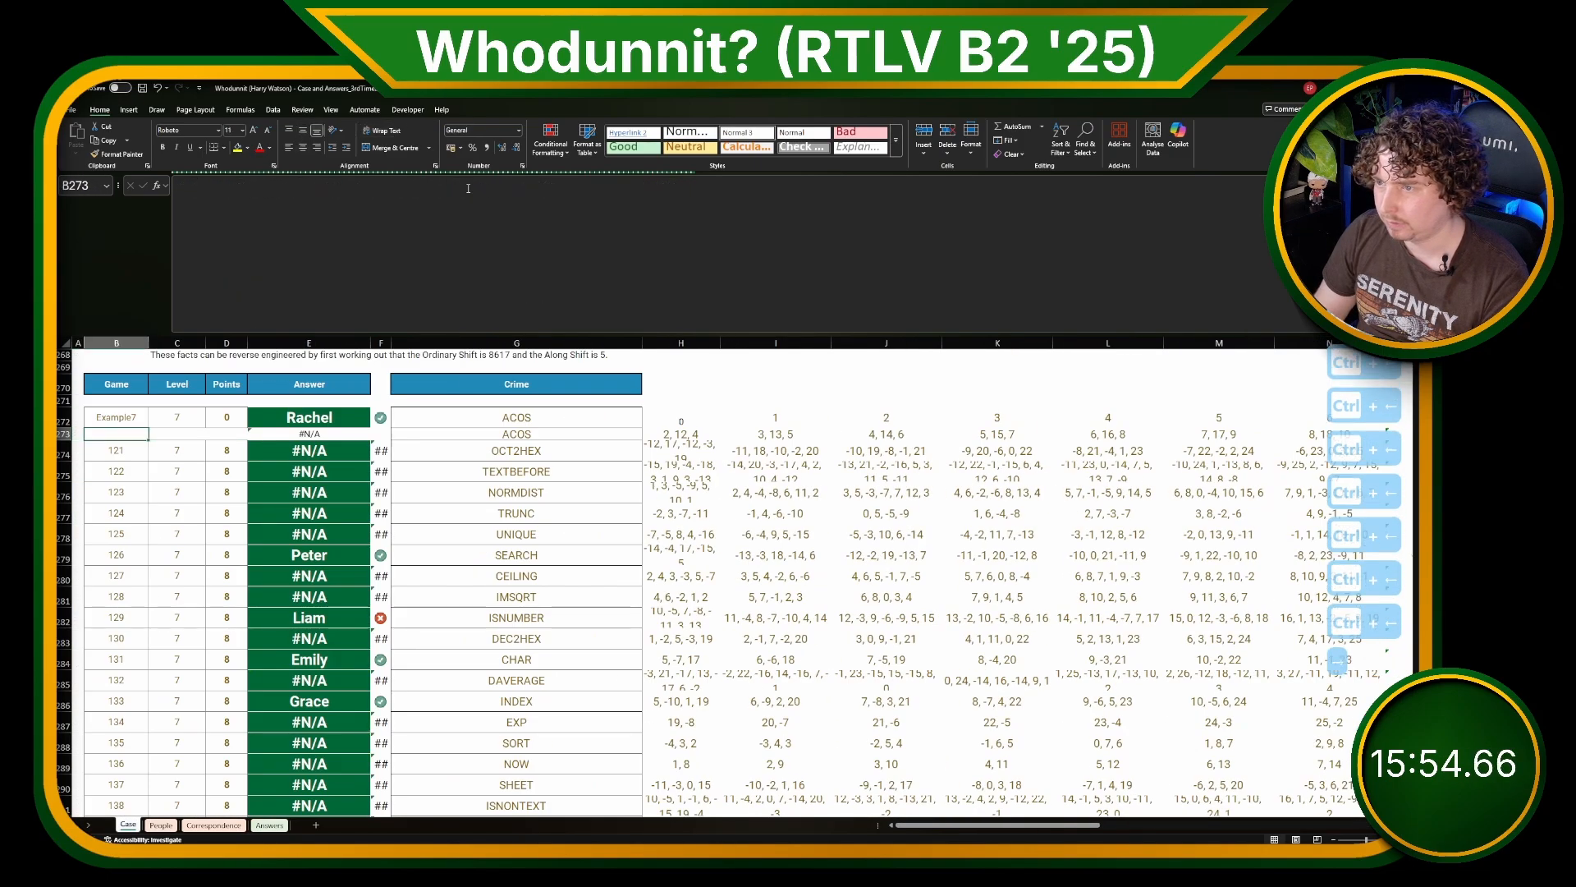
Step: Check the T273 match formula, and change the operator before NUMBERVALUE in X273 back to minus
{"action": "left_click_drag", "start_coordinate": [959, 826], "coordinate": [1115, 825]}
{"action": "left_click", "coordinate": [883, 441]}
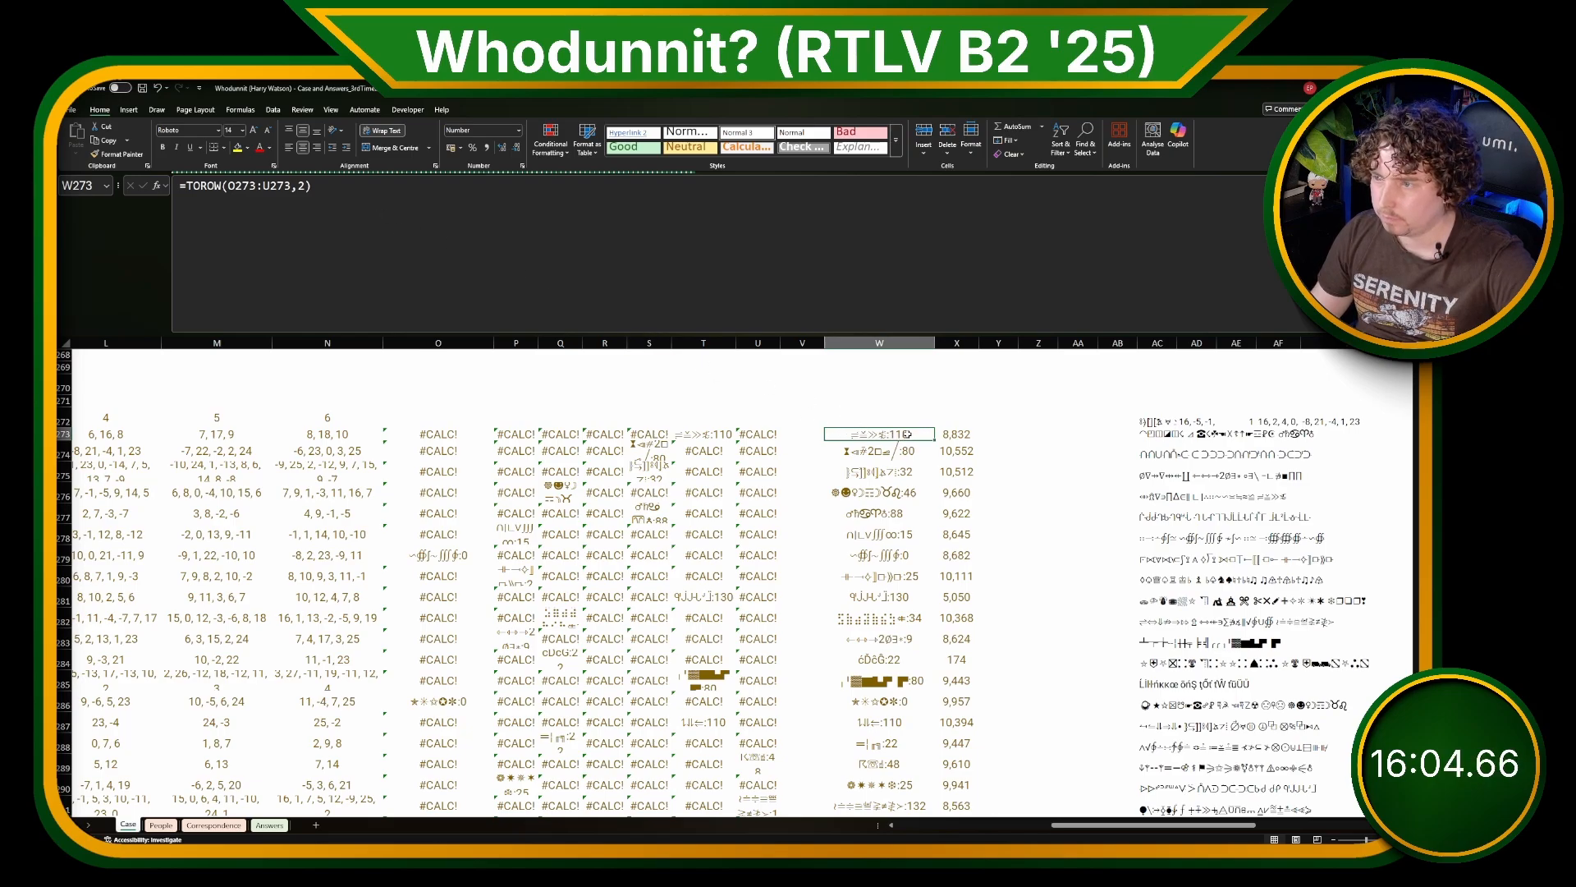
{"action": "left_click", "coordinate": [696, 433]}
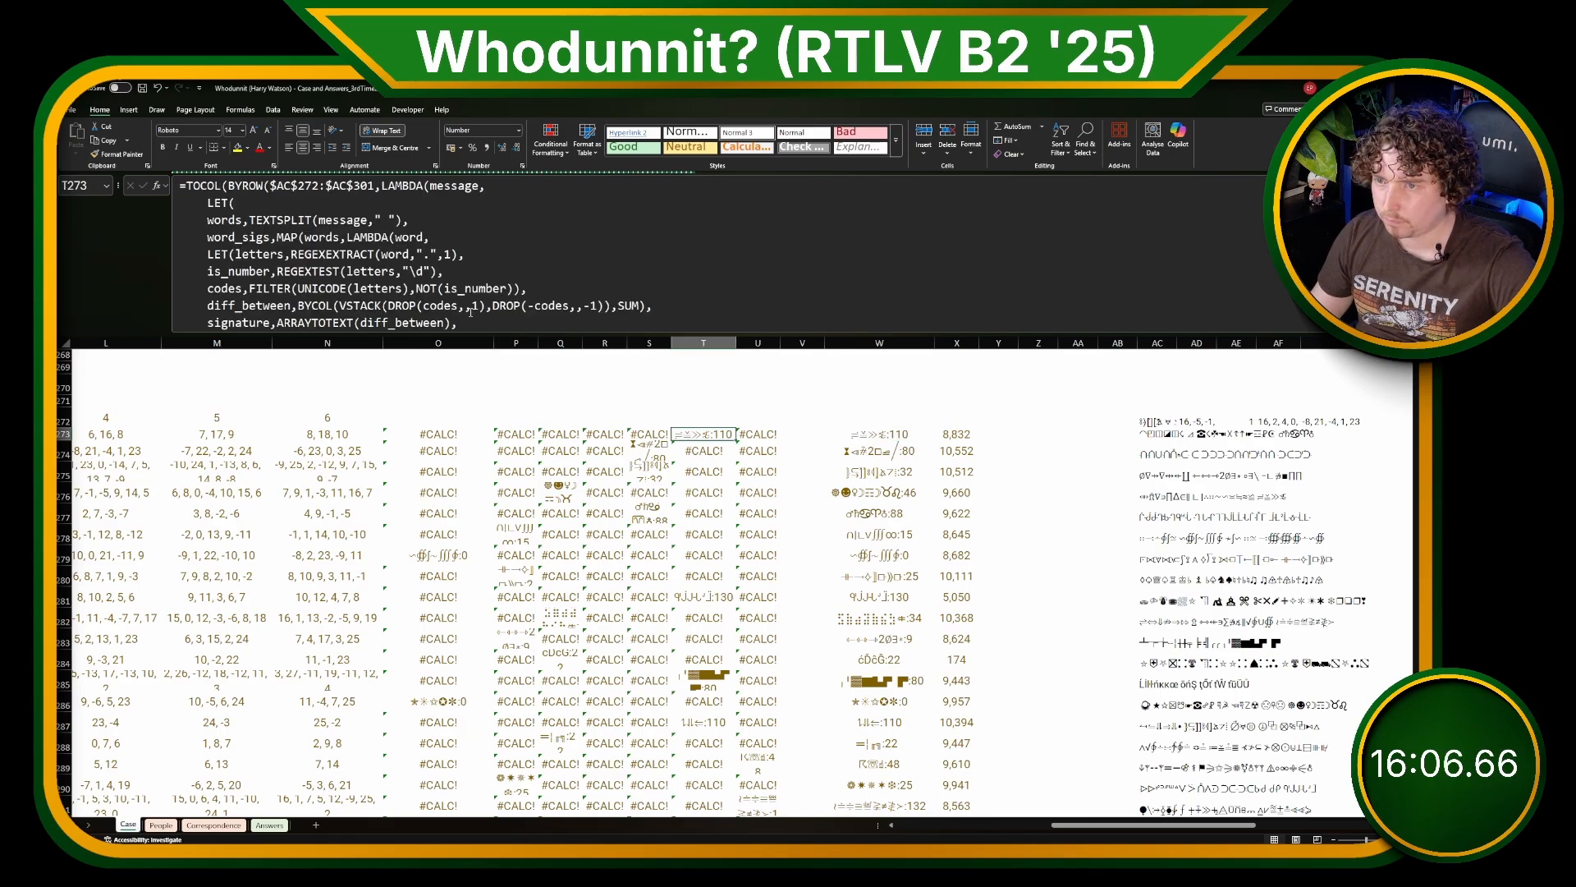
{"action": "left_click", "coordinate": [351, 290]}
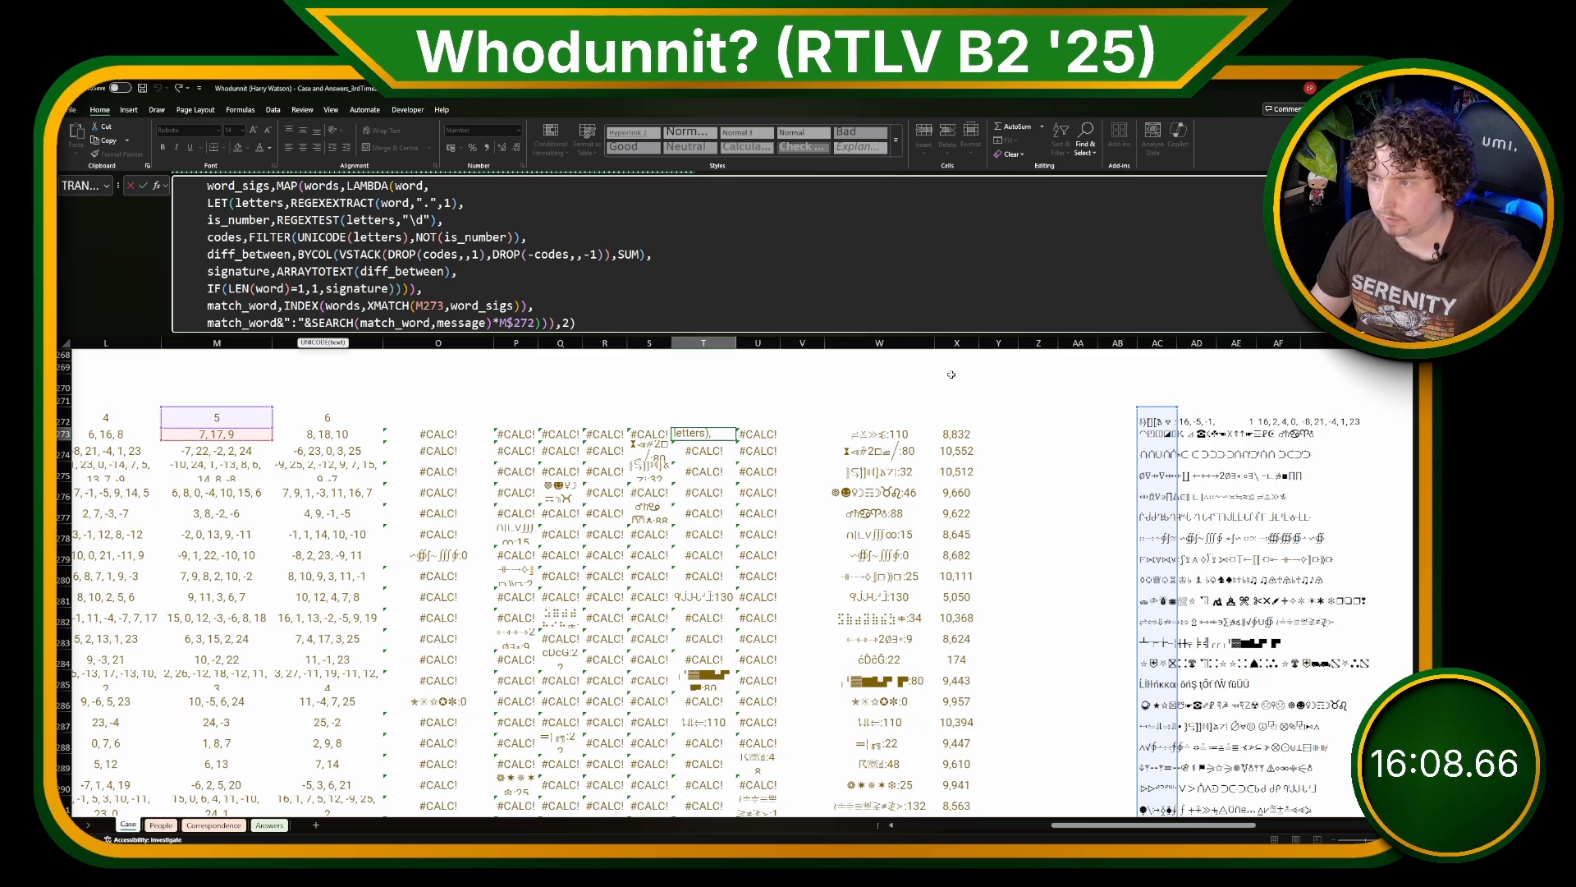
{"action": "key", "text": "Escape"}
{"action": "left_click", "coordinate": [951, 434]}
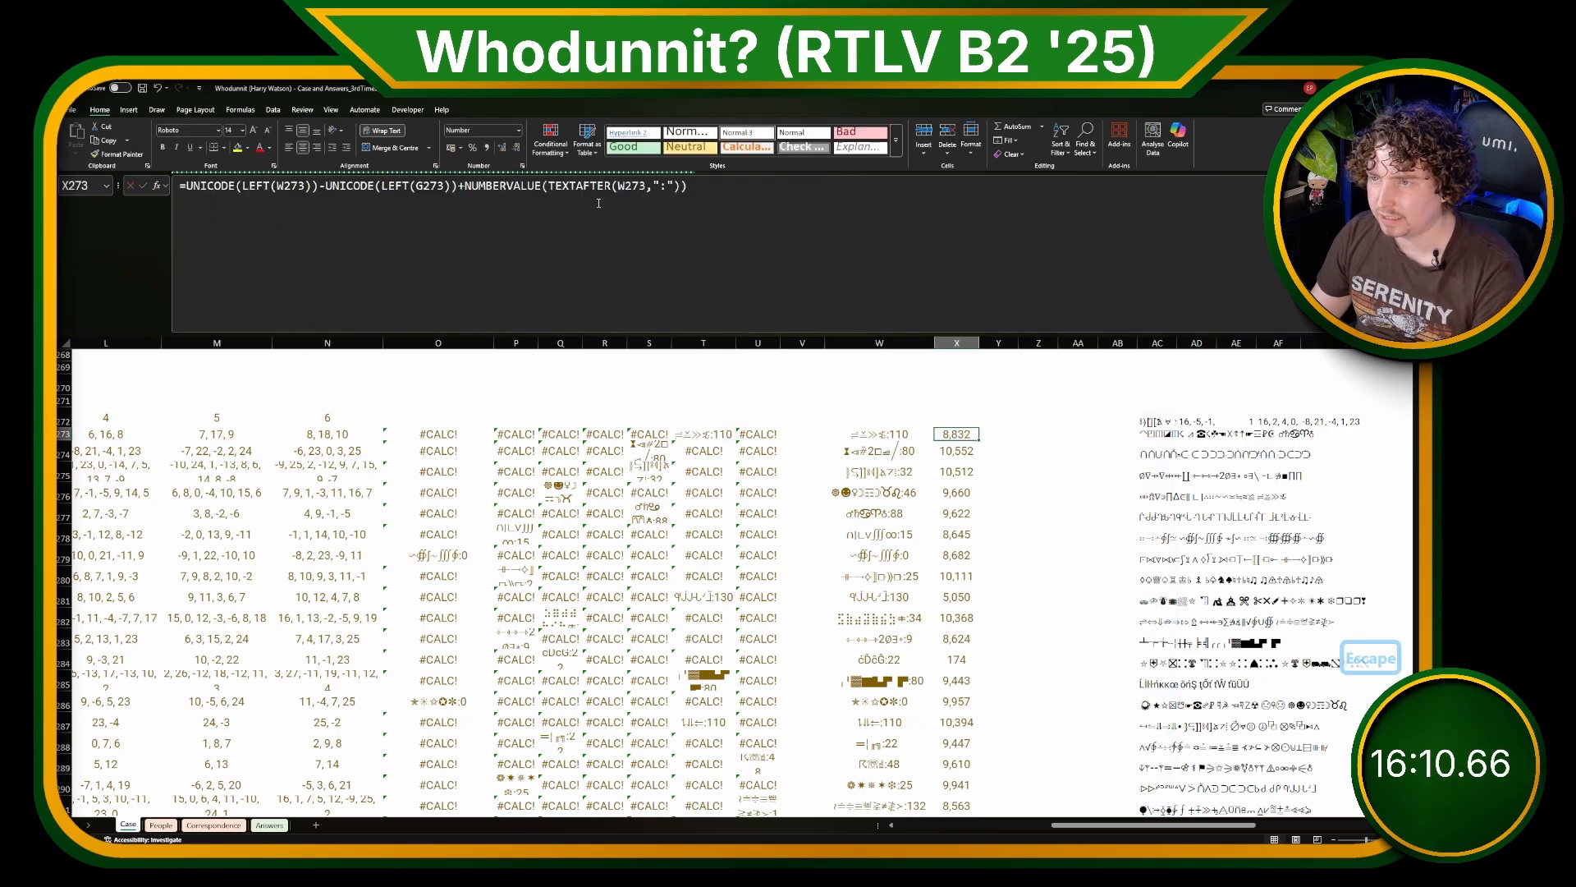
{"action": "left_click", "coordinate": [463, 186]}
{"action": "key", "text": "BackSpace"}
{"action": "type", "text": "-"}
{"action": "key", "text": "Return"}
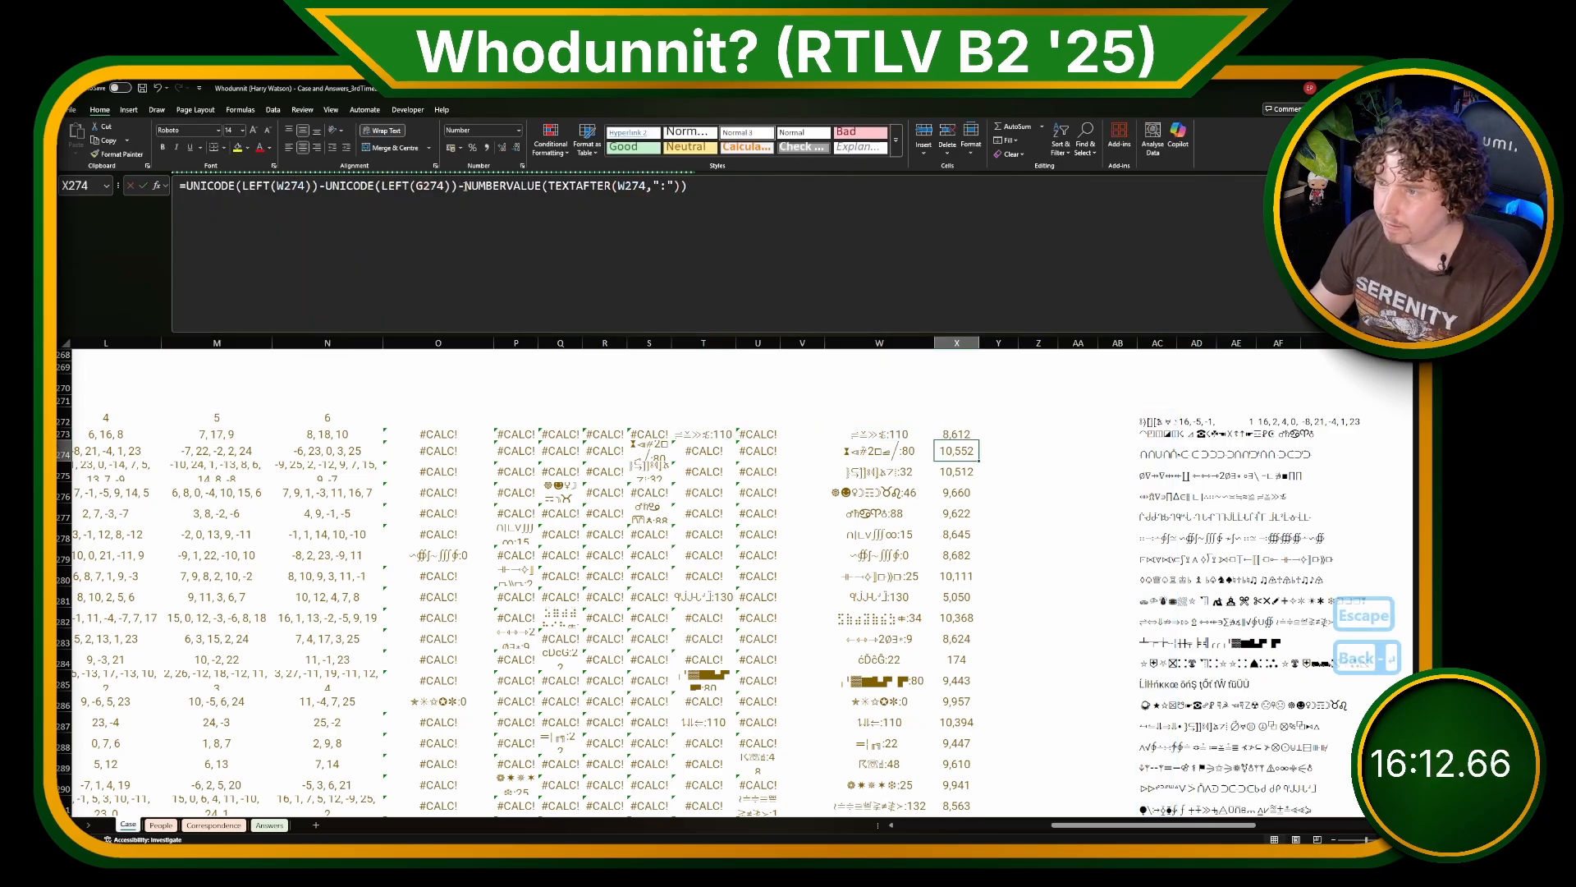
Step: Correct the T273 formula so its last term reads (SEARCH(match_word,message)-1)*M$272
{"action": "left_click", "coordinate": [752, 434]}
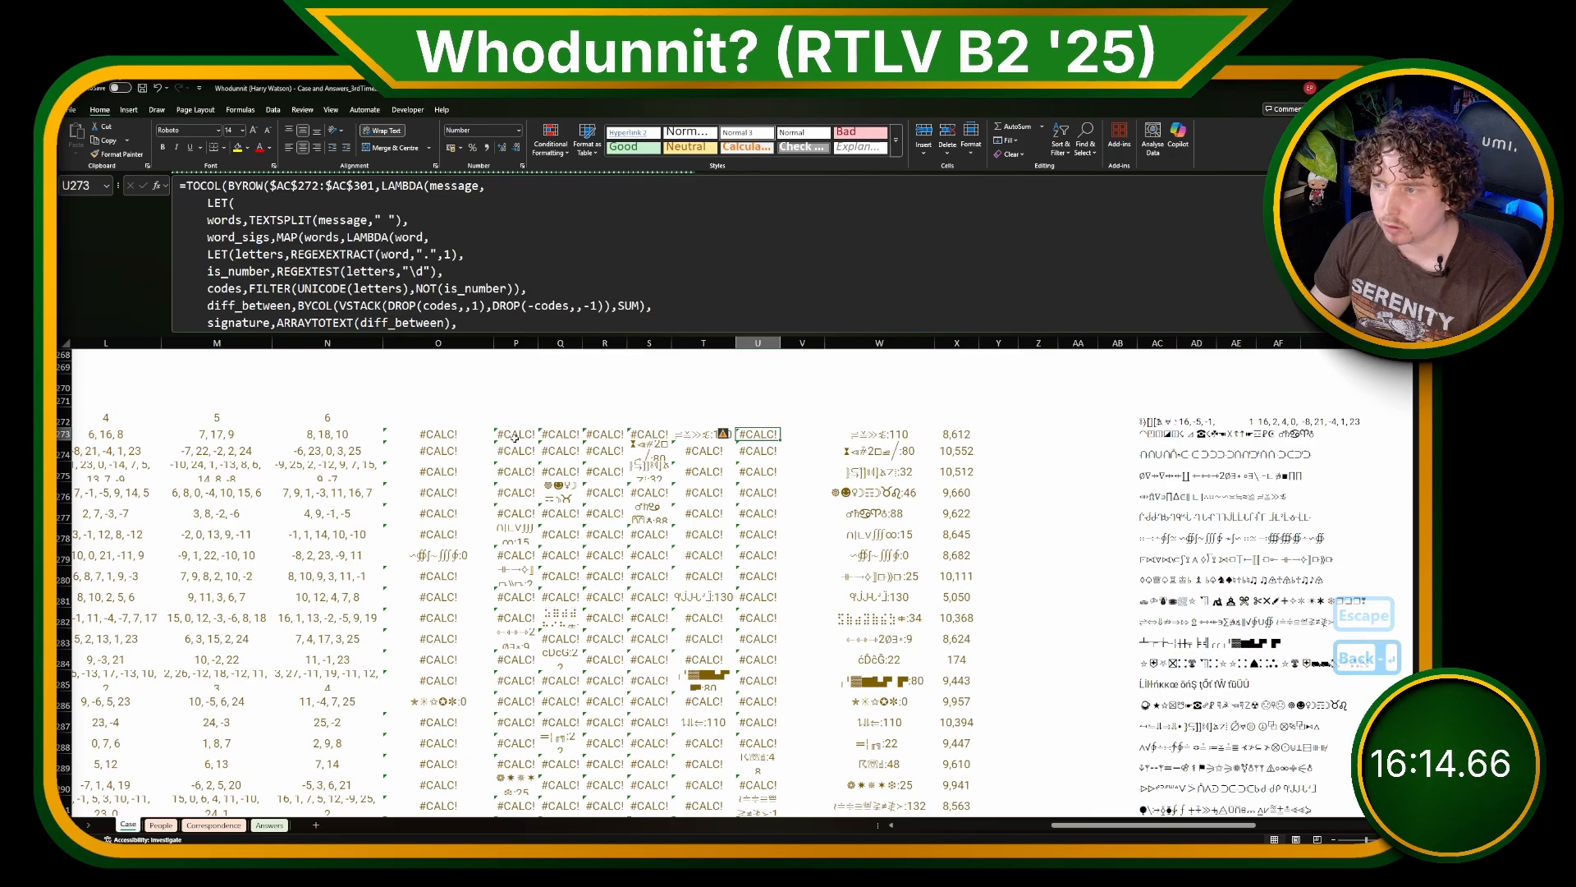
{"action": "left_click", "coordinate": [883, 432]}
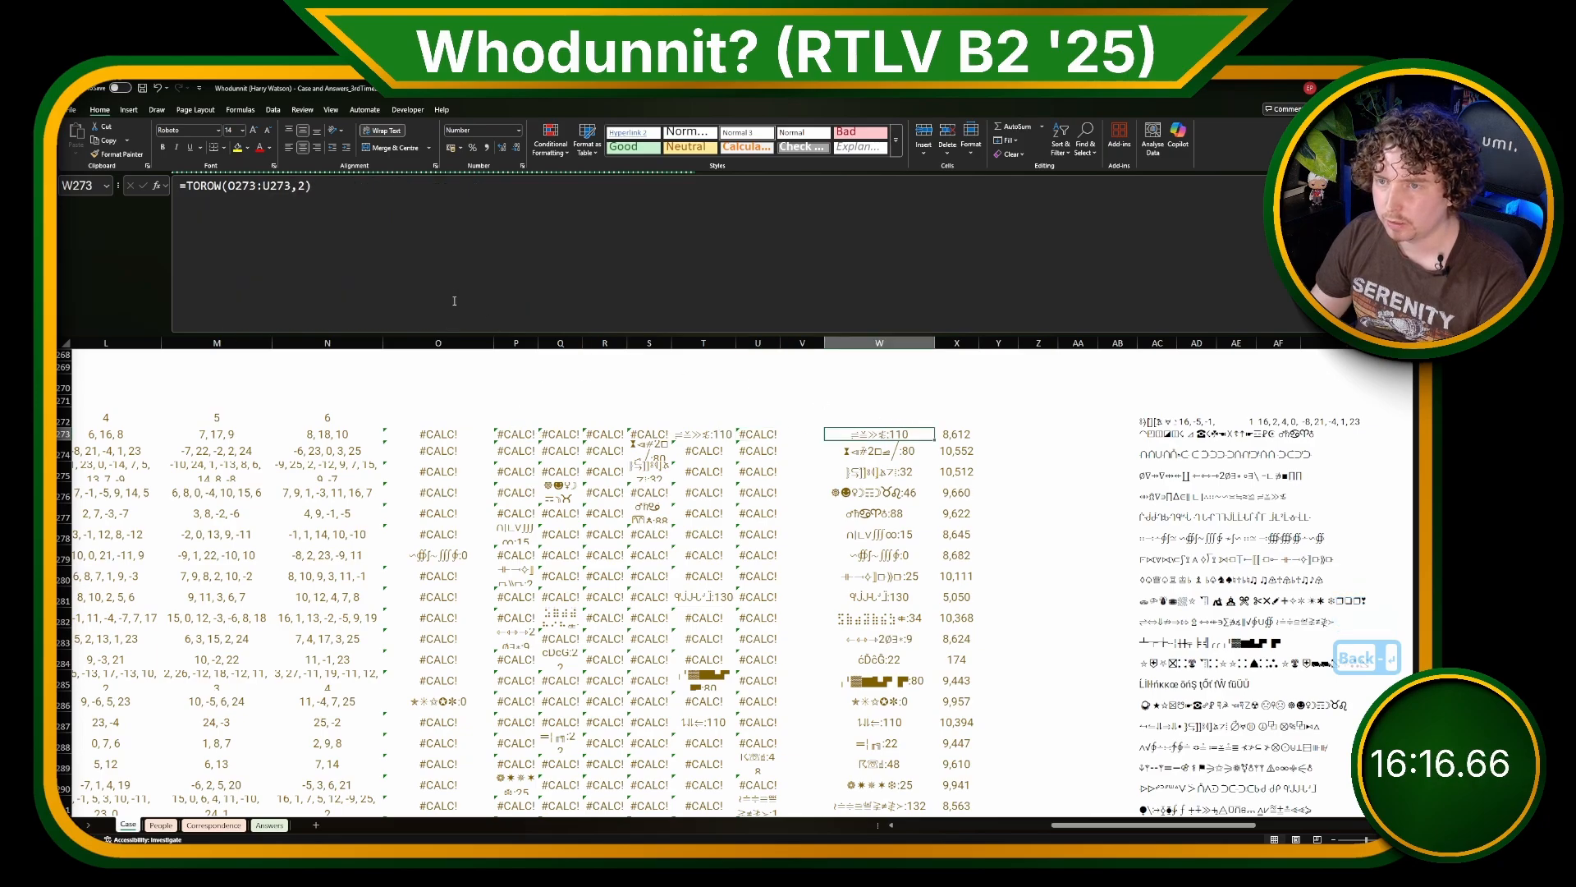
{"action": "left_click", "coordinate": [700, 433]}
{"action": "scroll", "coordinate": [398, 289], "scroll_direction": "down", "scroll_amount": 1}
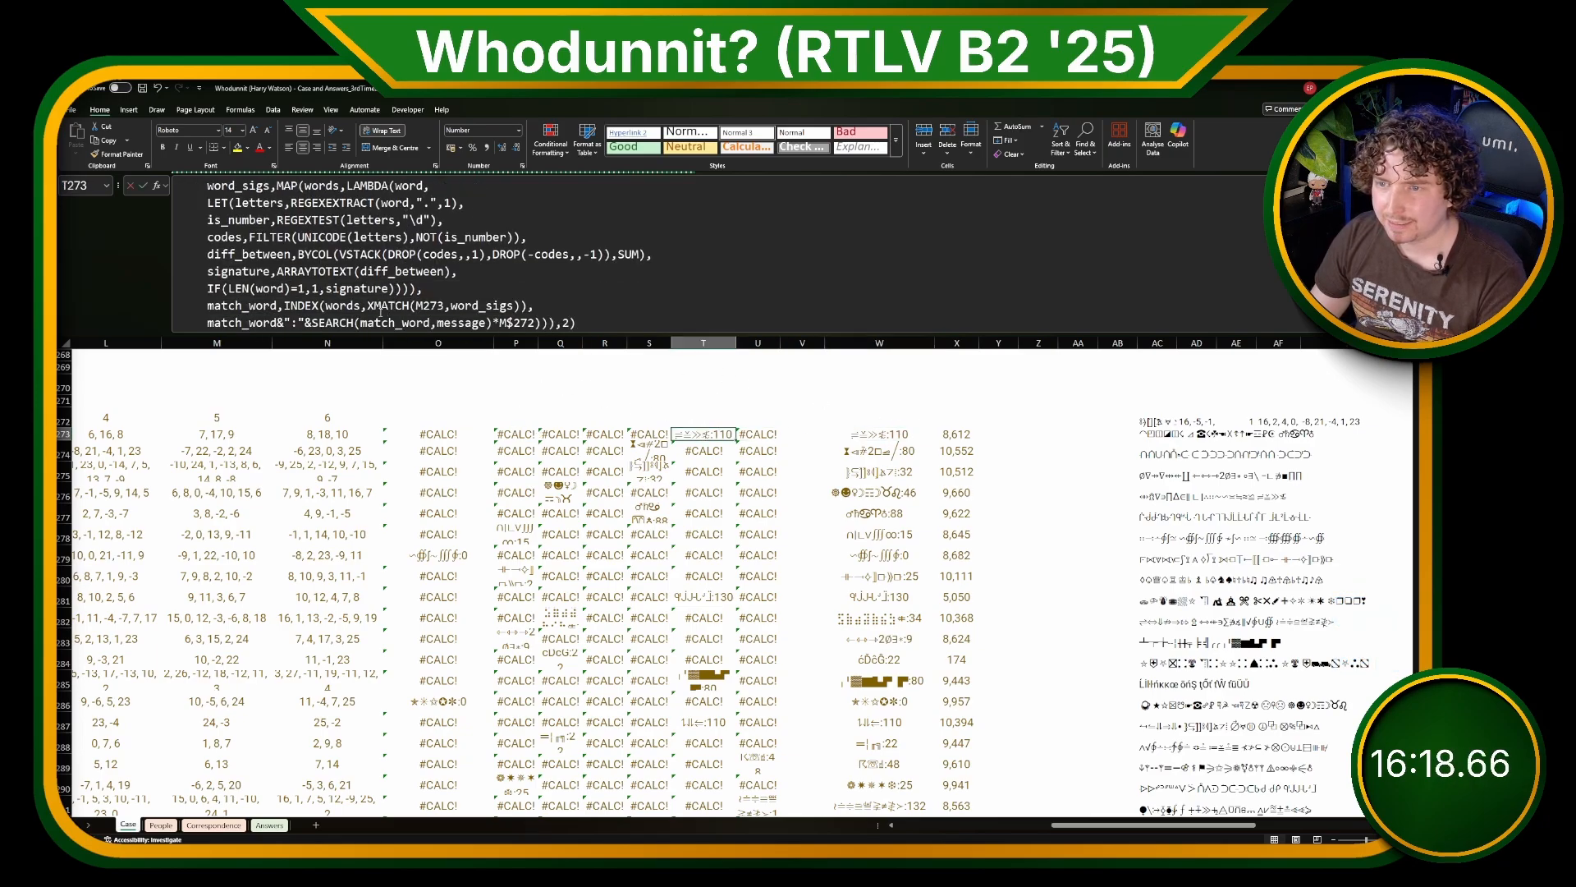
{"action": "left_click", "coordinate": [341, 322]}
{"action": "left_click", "coordinate": [312, 322]}
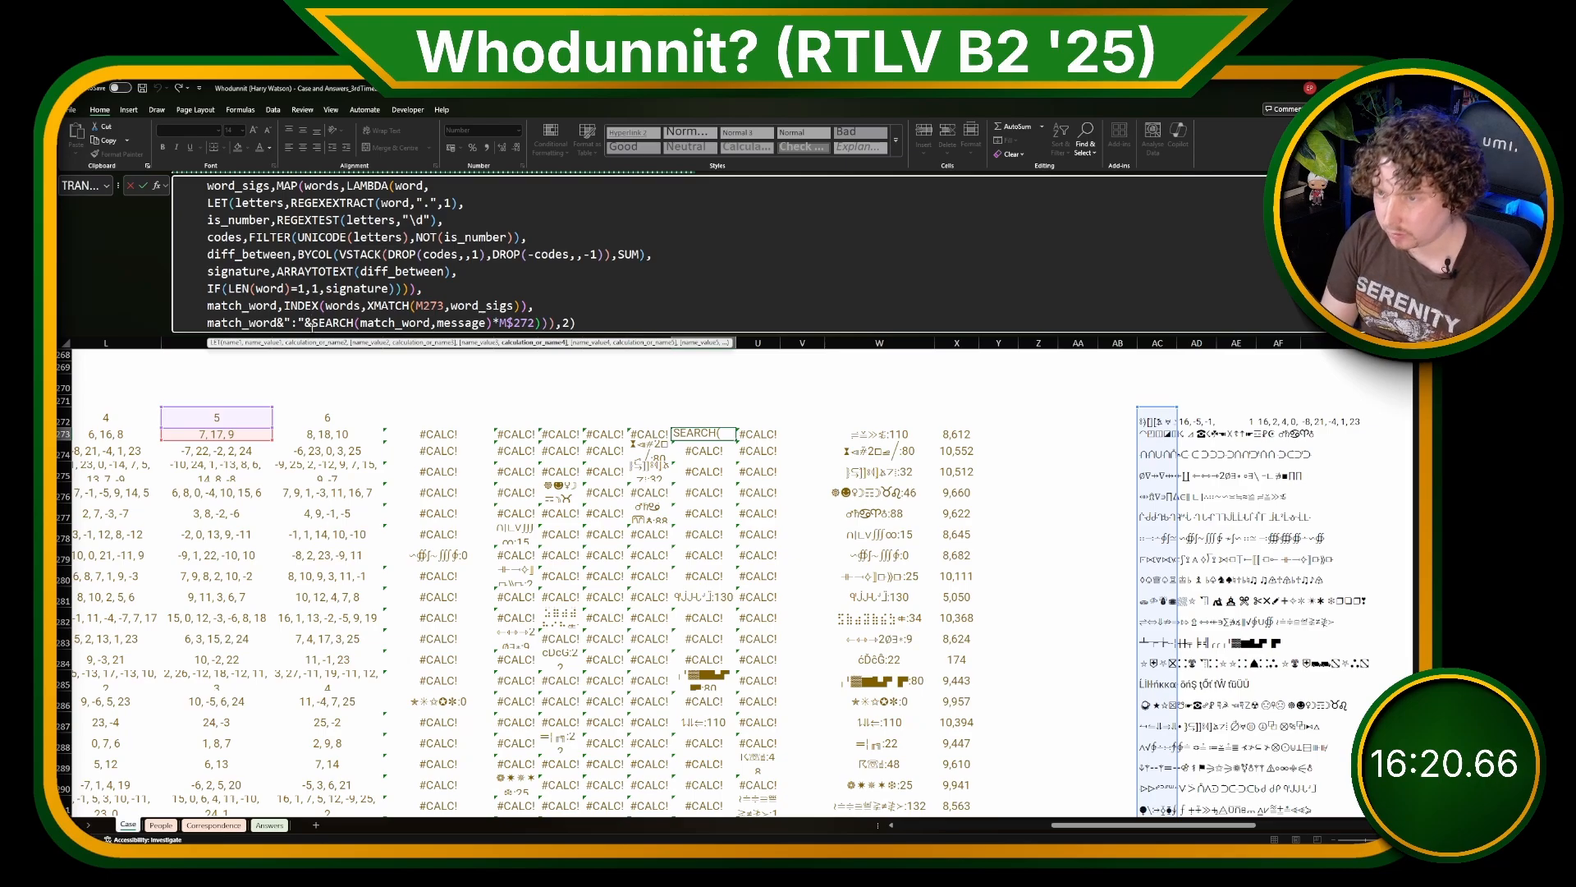
{"action": "type", "text": "("}
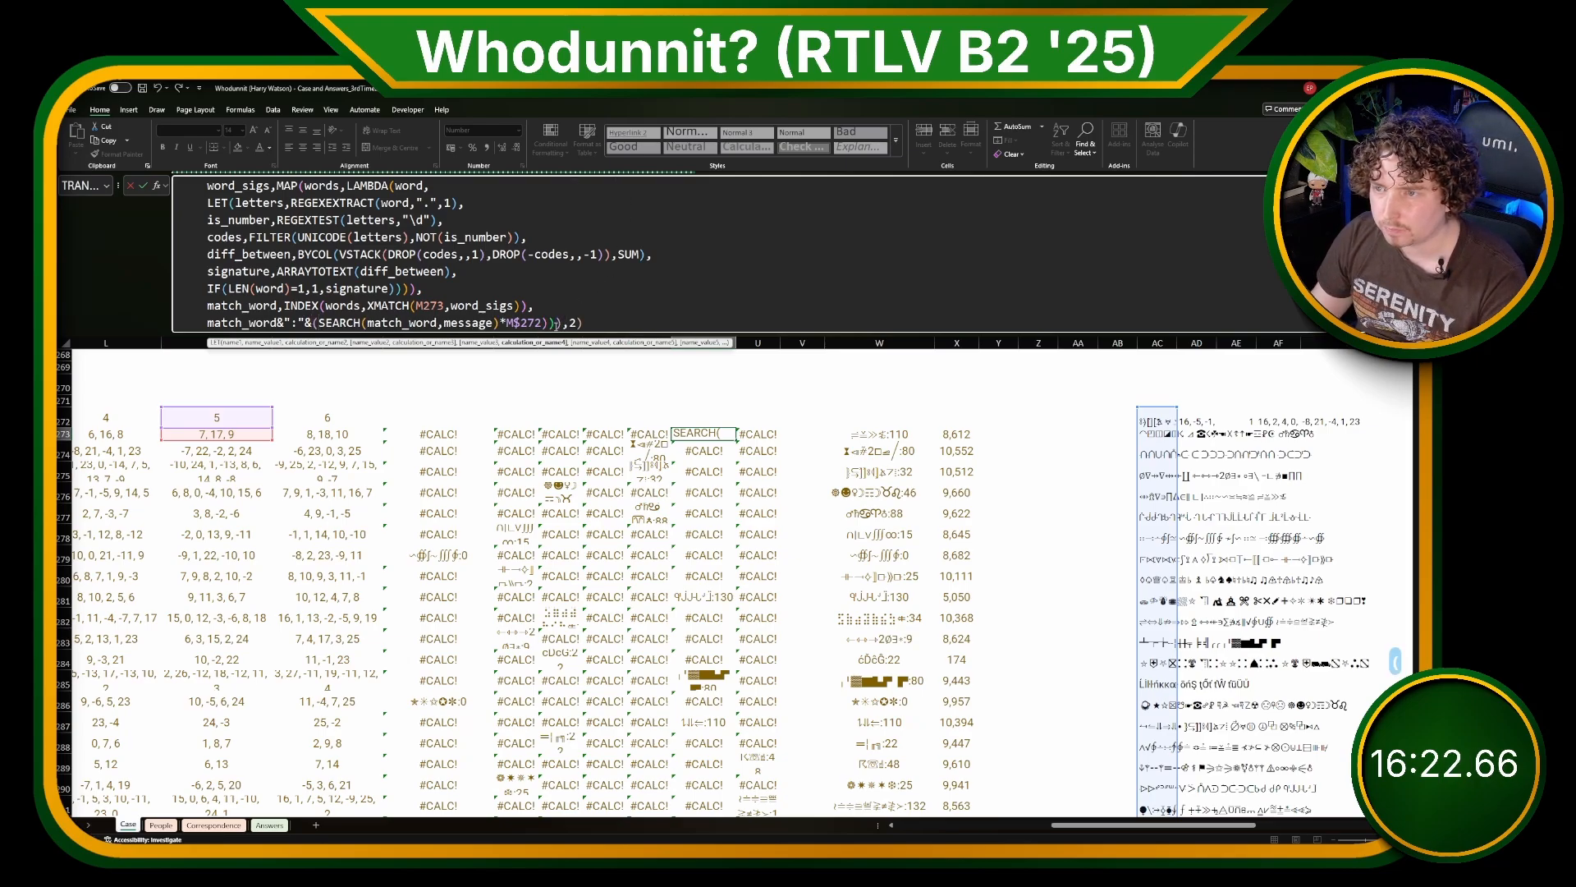
{"action": "type", "text": ")"}
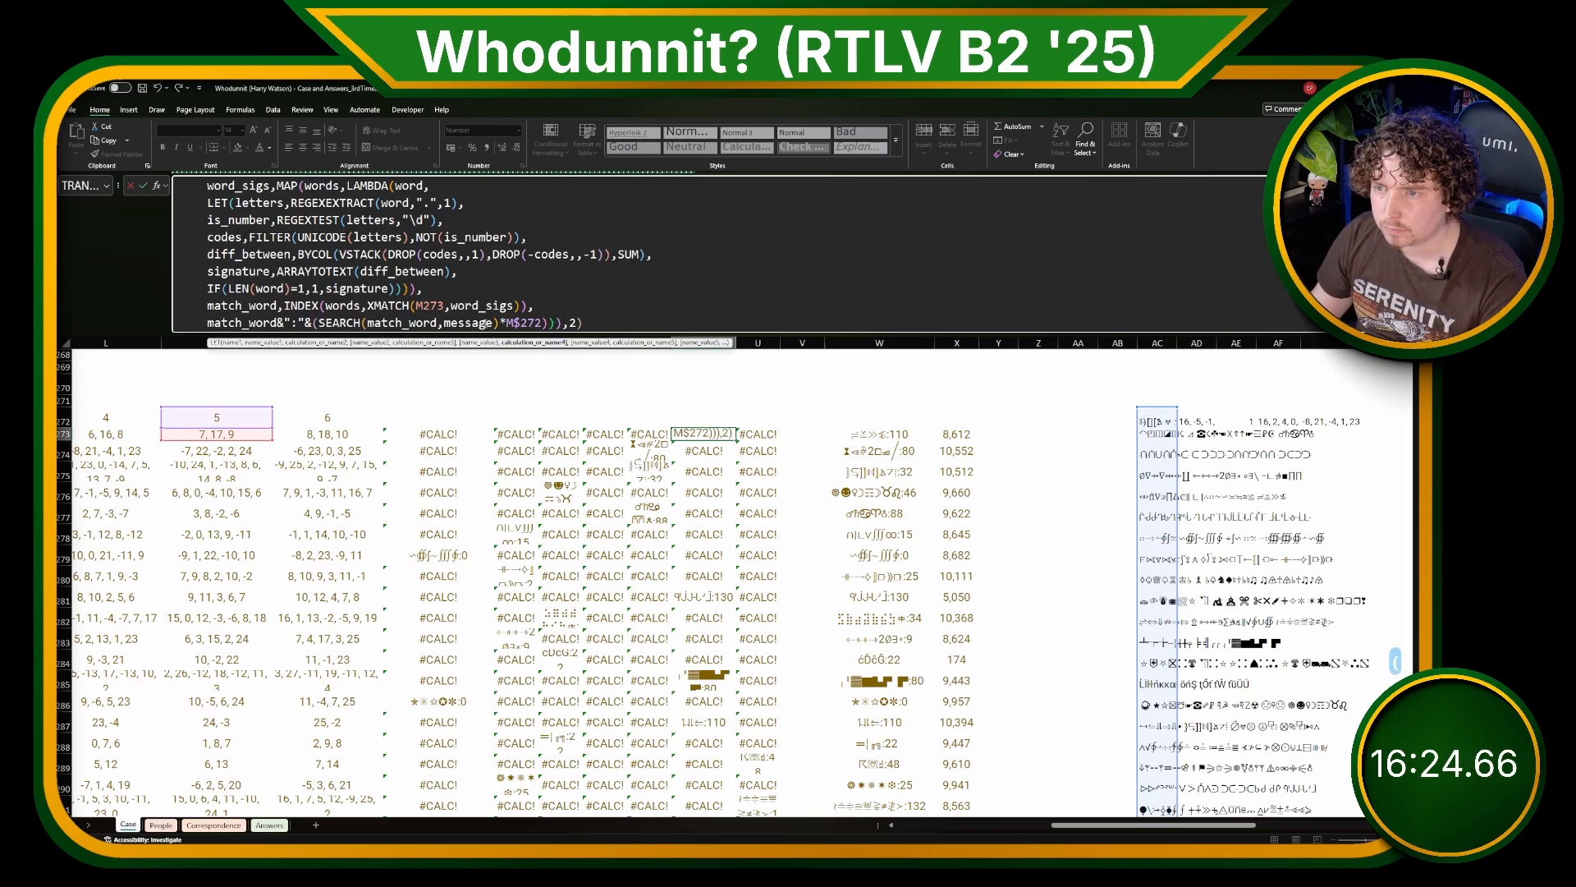
{"action": "left_click", "coordinate": [499, 322]}
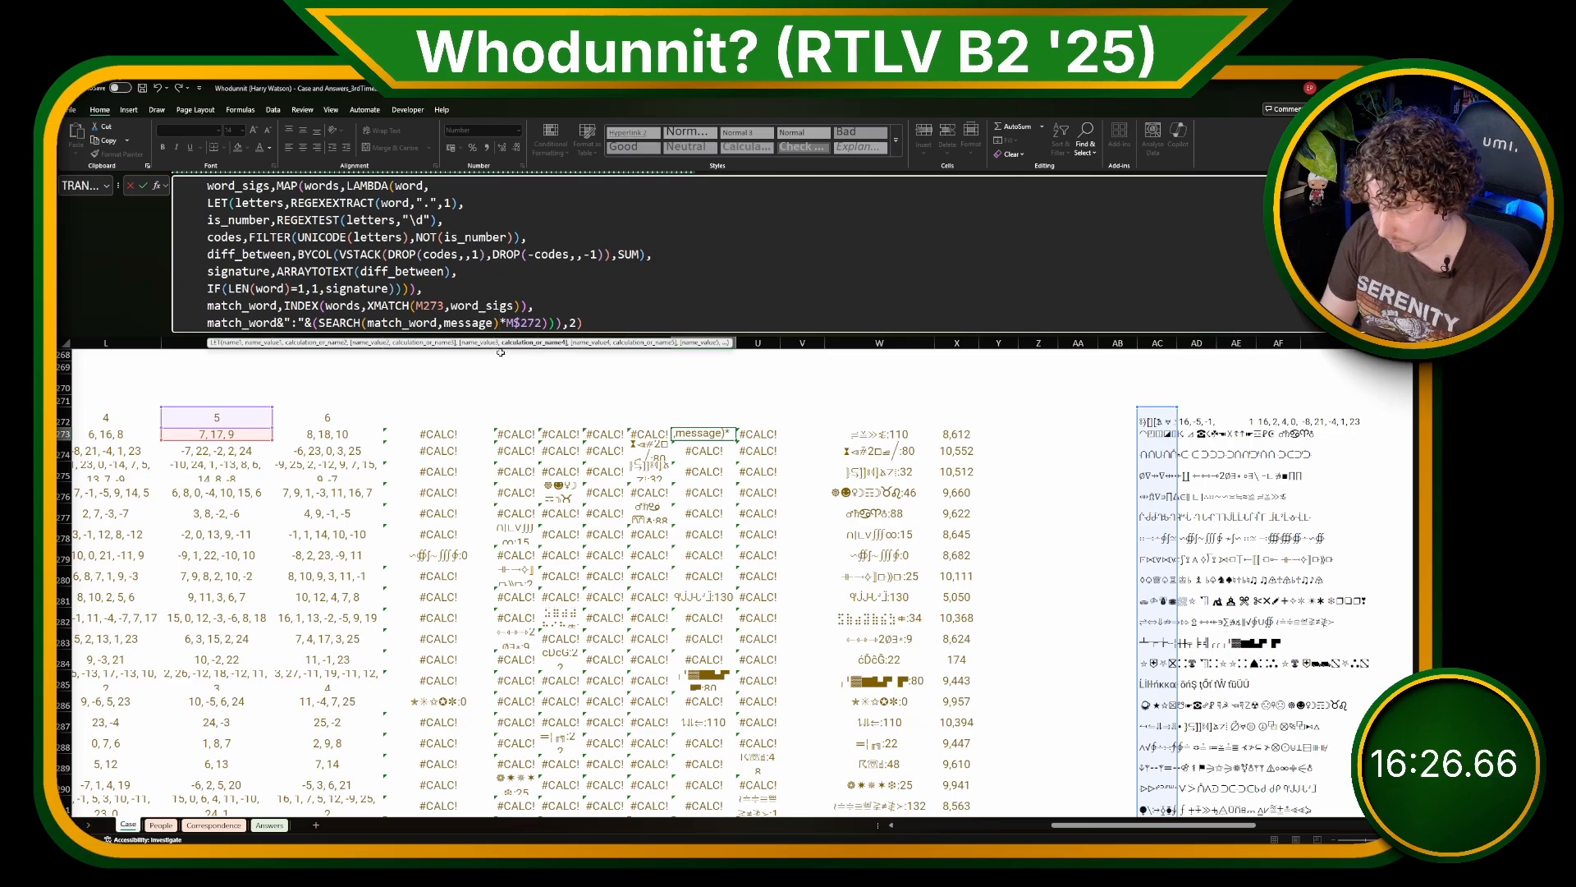
{"action": "key", "text": "Return"}
{"action": "key", "text": "Up"}
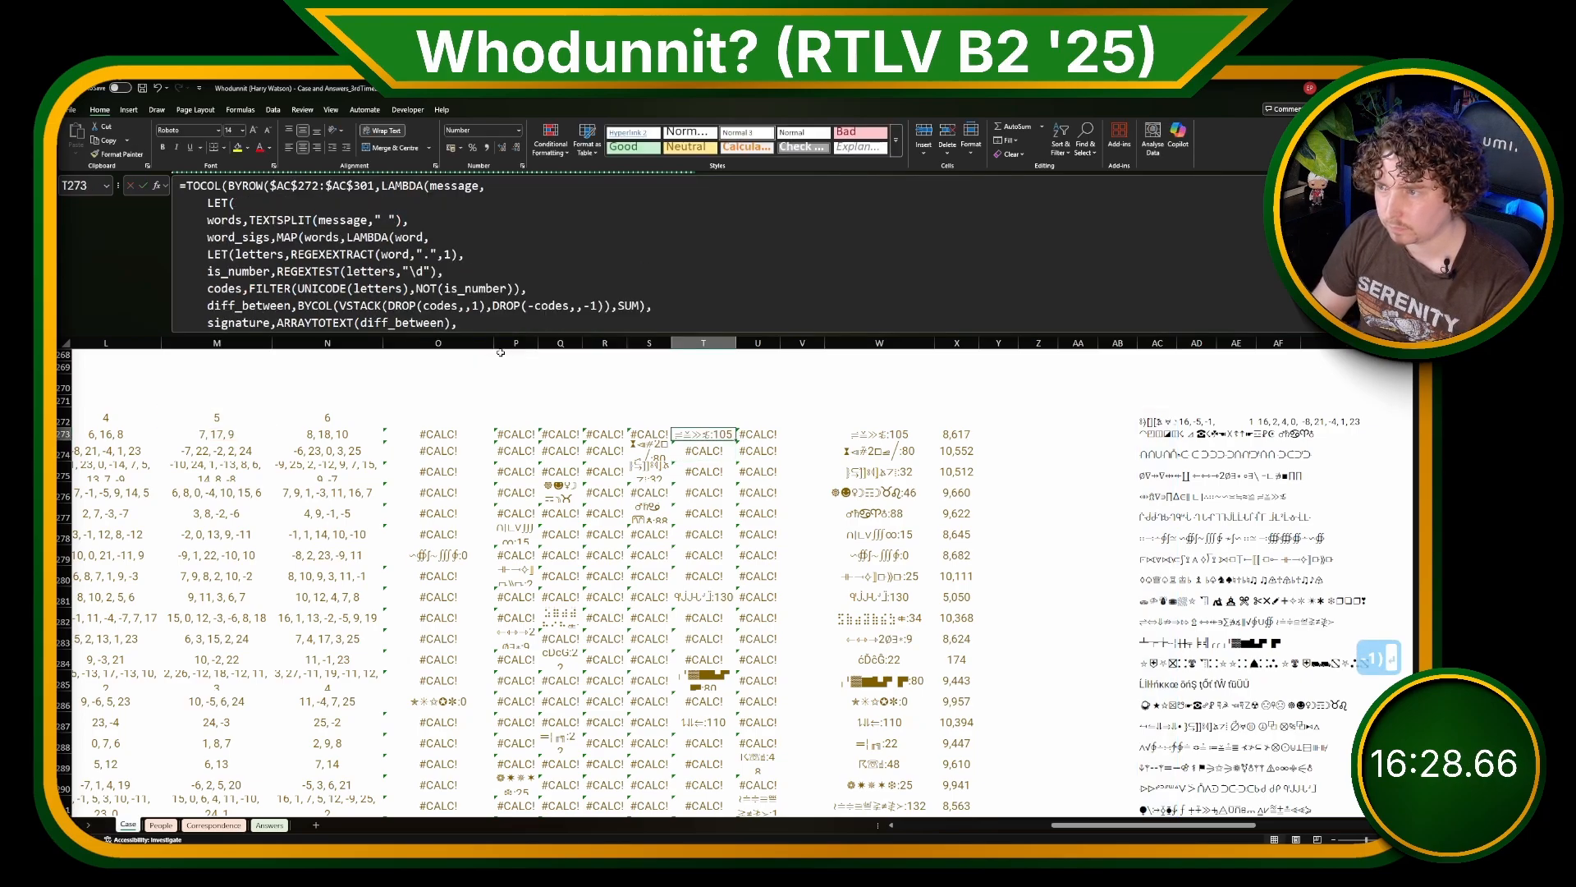
Step: Check the E273 lookup, and copy the corrected match formula across the whole range O273:U293
{"action": "left_click_drag", "start_coordinate": [1063, 827], "coordinate": [711, 832]}
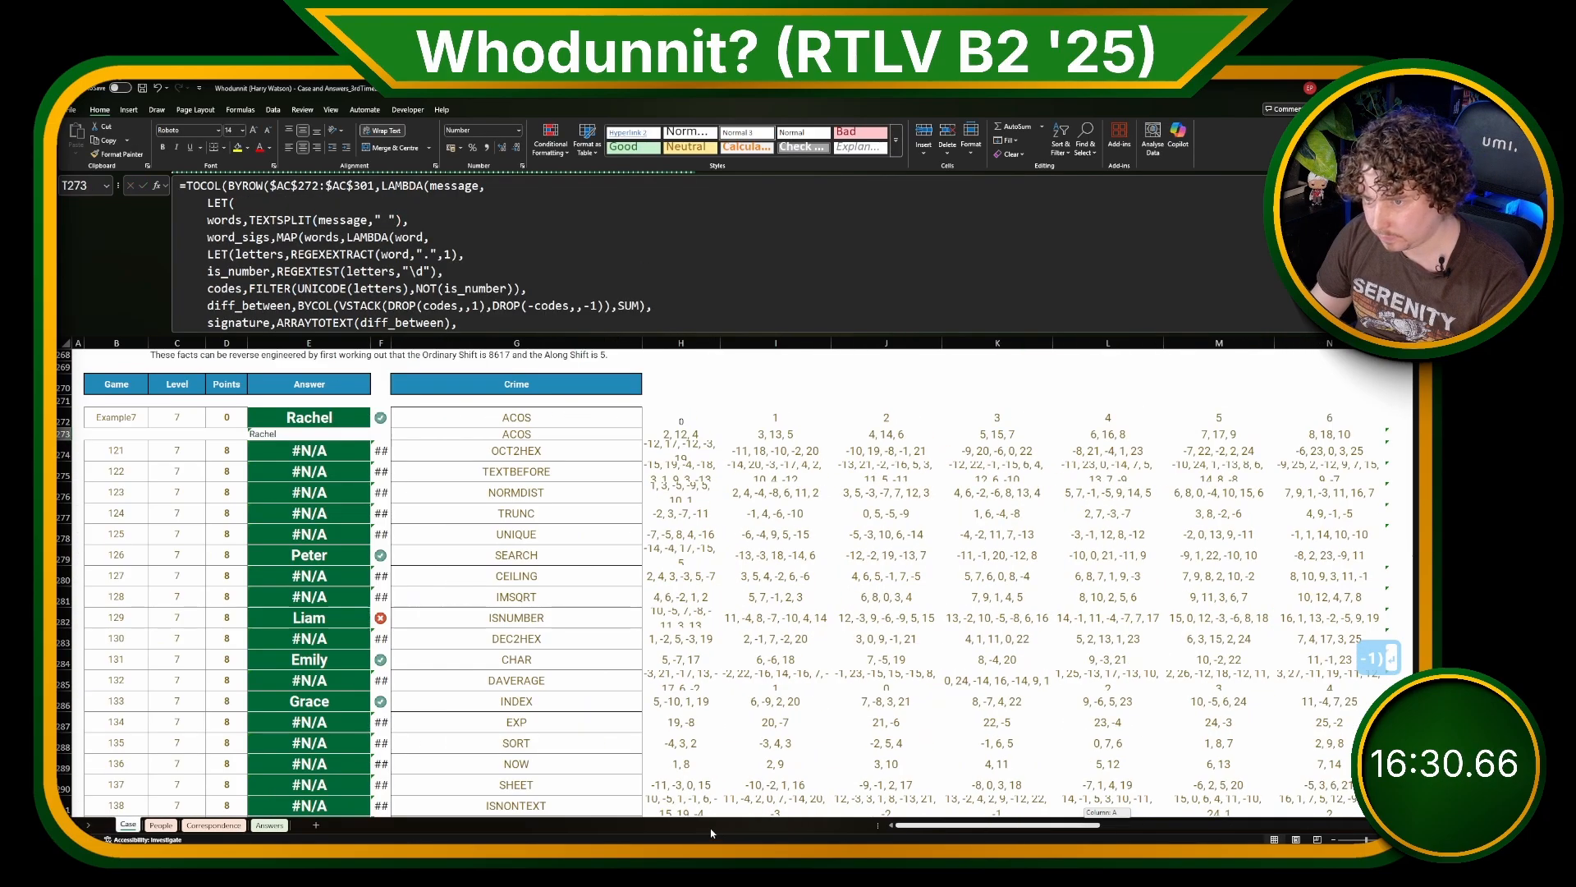
{"action": "left_click_drag", "start_coordinate": [893, 812], "coordinate": [1061, 821]}
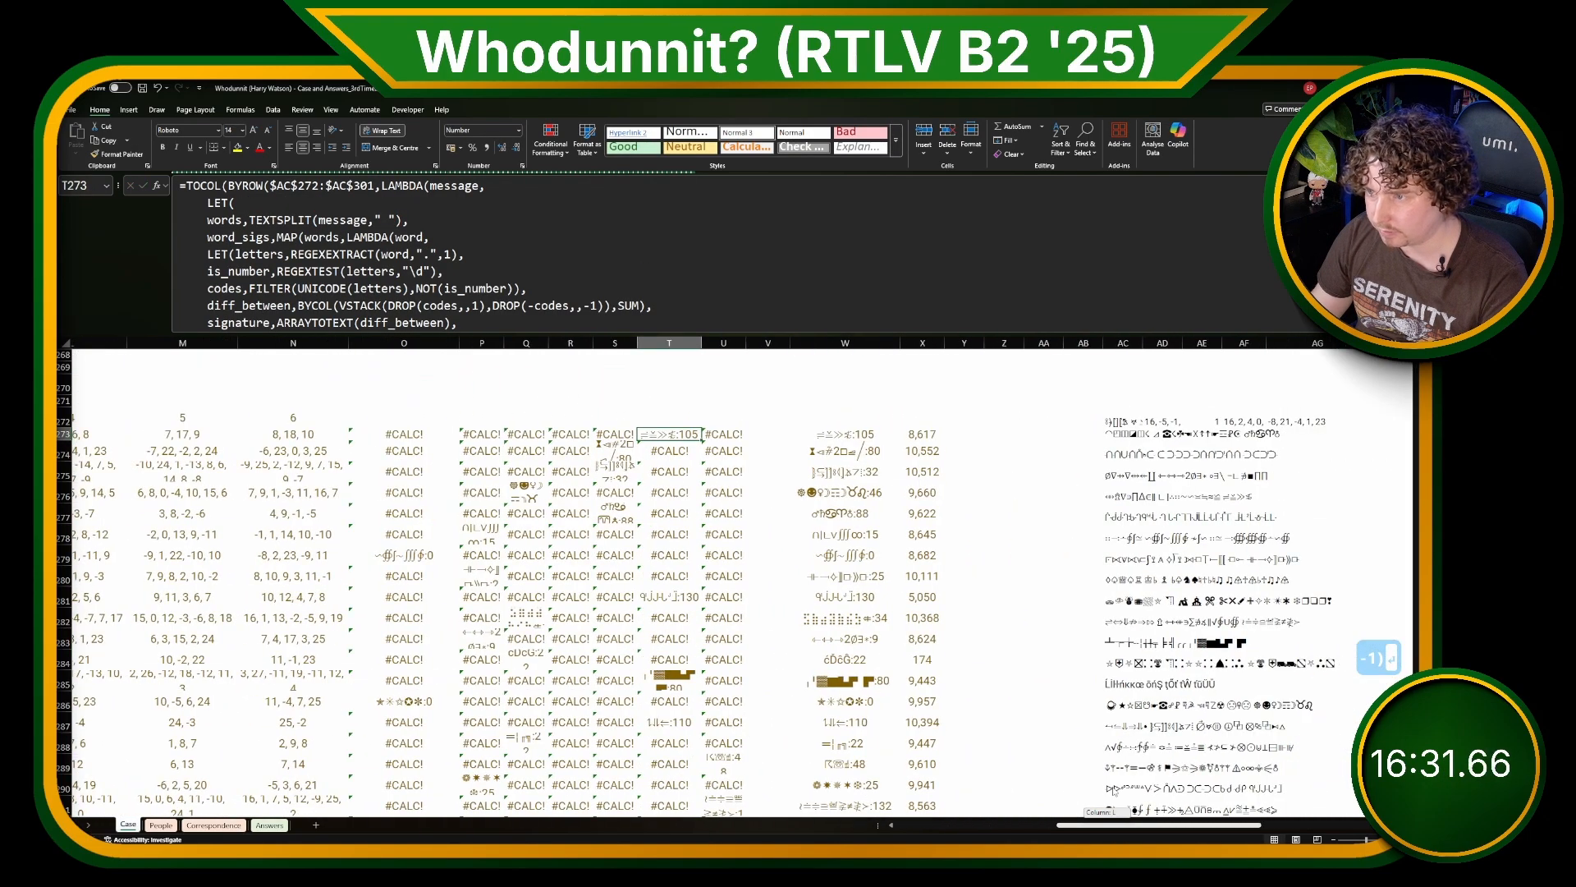
{"action": "left_click", "coordinate": [704, 435]}
{"action": "key", "text": "shift+Left"}
{"action": "key", "text": "shift+Left"}
{"action": "key", "text": "ctrl+c"}
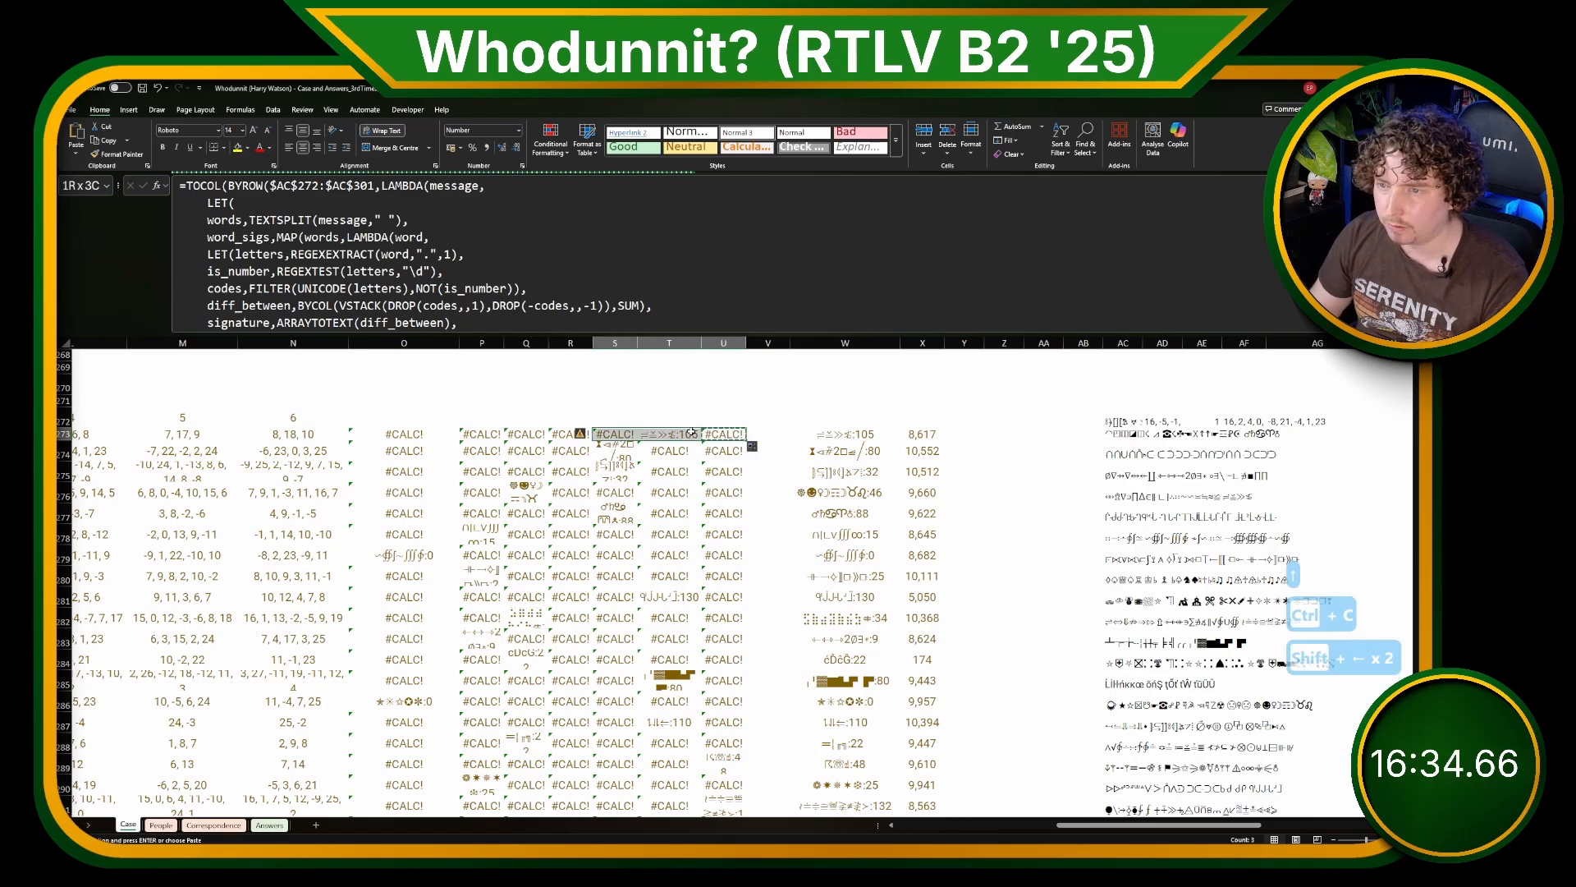
{"action": "key", "text": "shift+Left"}
{"action": "key", "text": "shift+Left"}
{"action": "key", "text": "shift+Left"}
{"action": "key", "text": "shift+Left"}
{"action": "key", "text": "ctrl+shift+Down"}
{"action": "key", "text": "ctrl+v"}
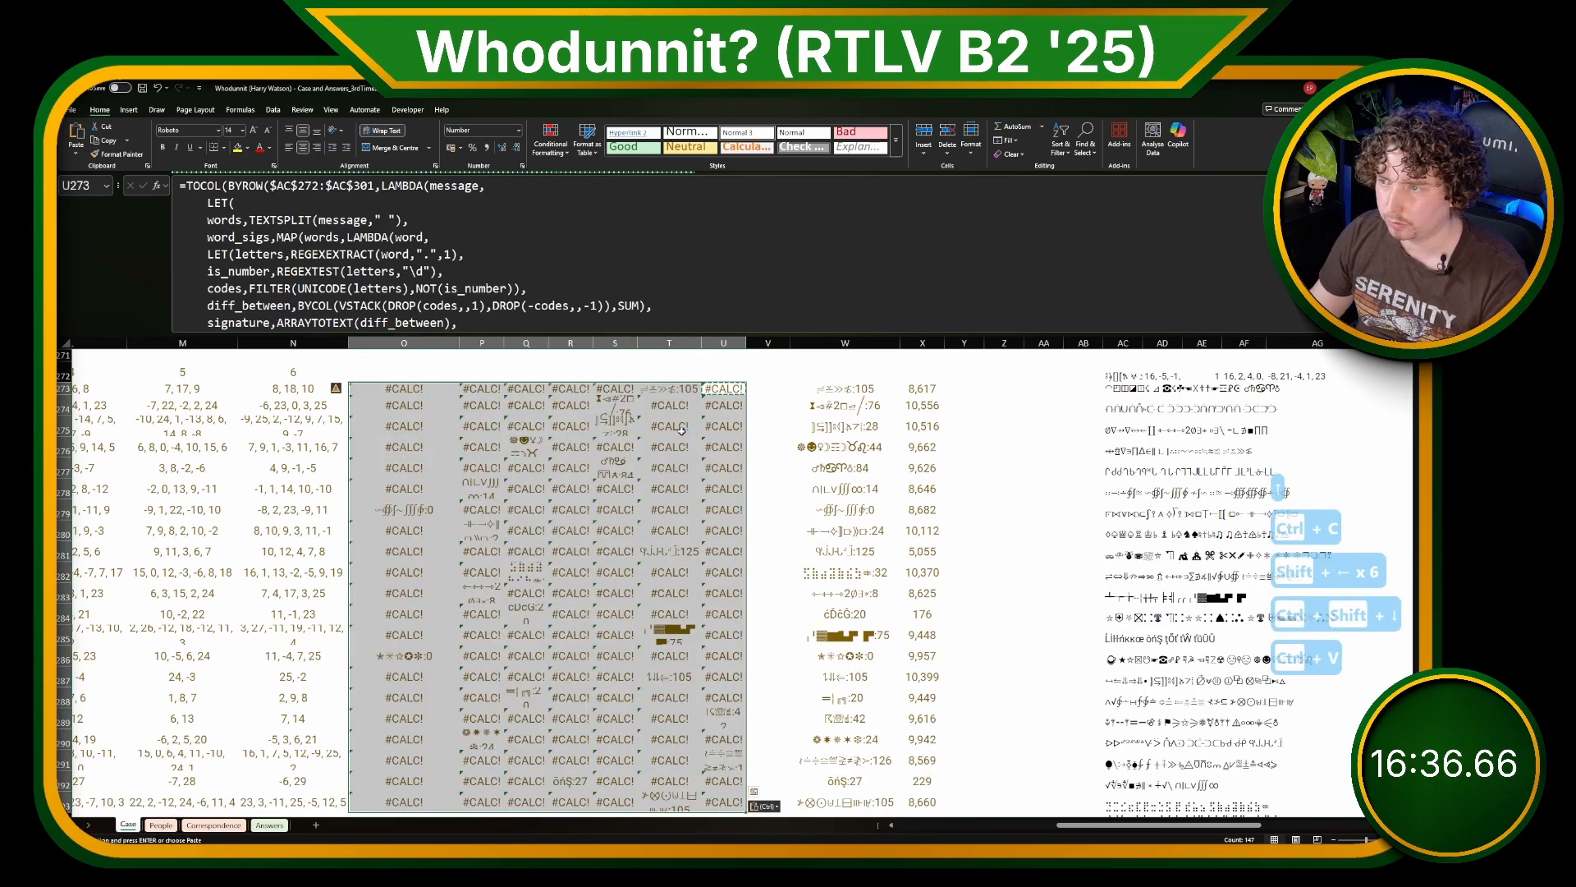
Step: Review the Level 7 answers for games 121 to 140 beside their crime words and signature columns
{"action": "scroll", "coordinate": [724, 459], "scroll_direction": "left", "scroll_amount": 10}
{"action": "scroll", "coordinate": [498, 478], "scroll_direction": "down", "scroll_amount": 3}
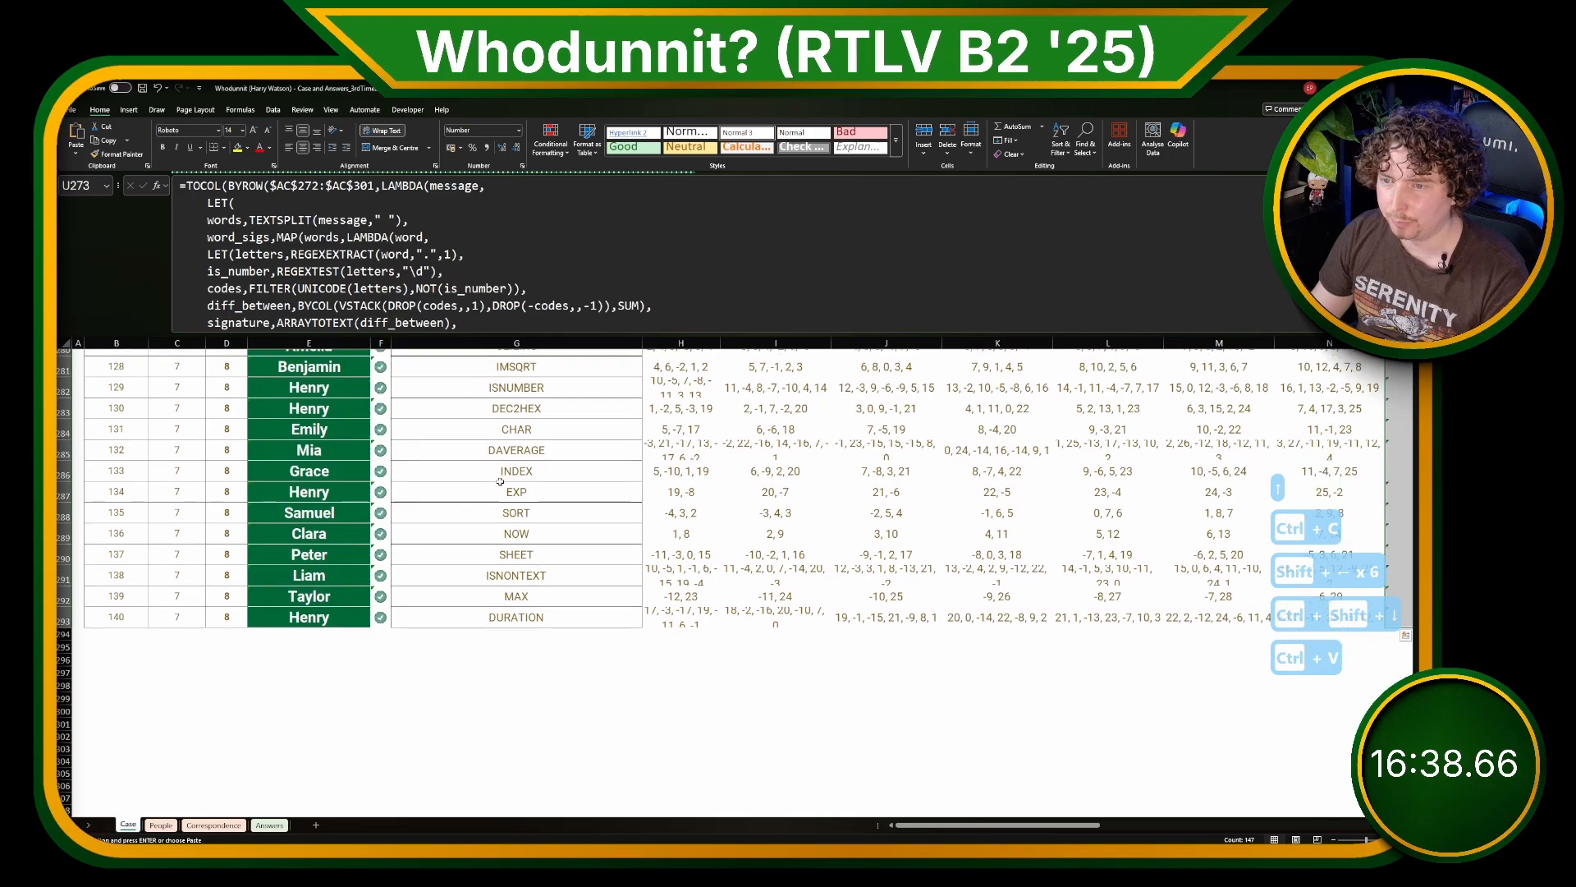
{"action": "left_click", "coordinate": [501, 484]}
{"action": "scroll", "coordinate": [502, 486], "scroll_direction": "up", "scroll_amount": 3}
{"action": "scroll", "coordinate": [503, 488], "scroll_direction": "up", "scroll_amount": 1}
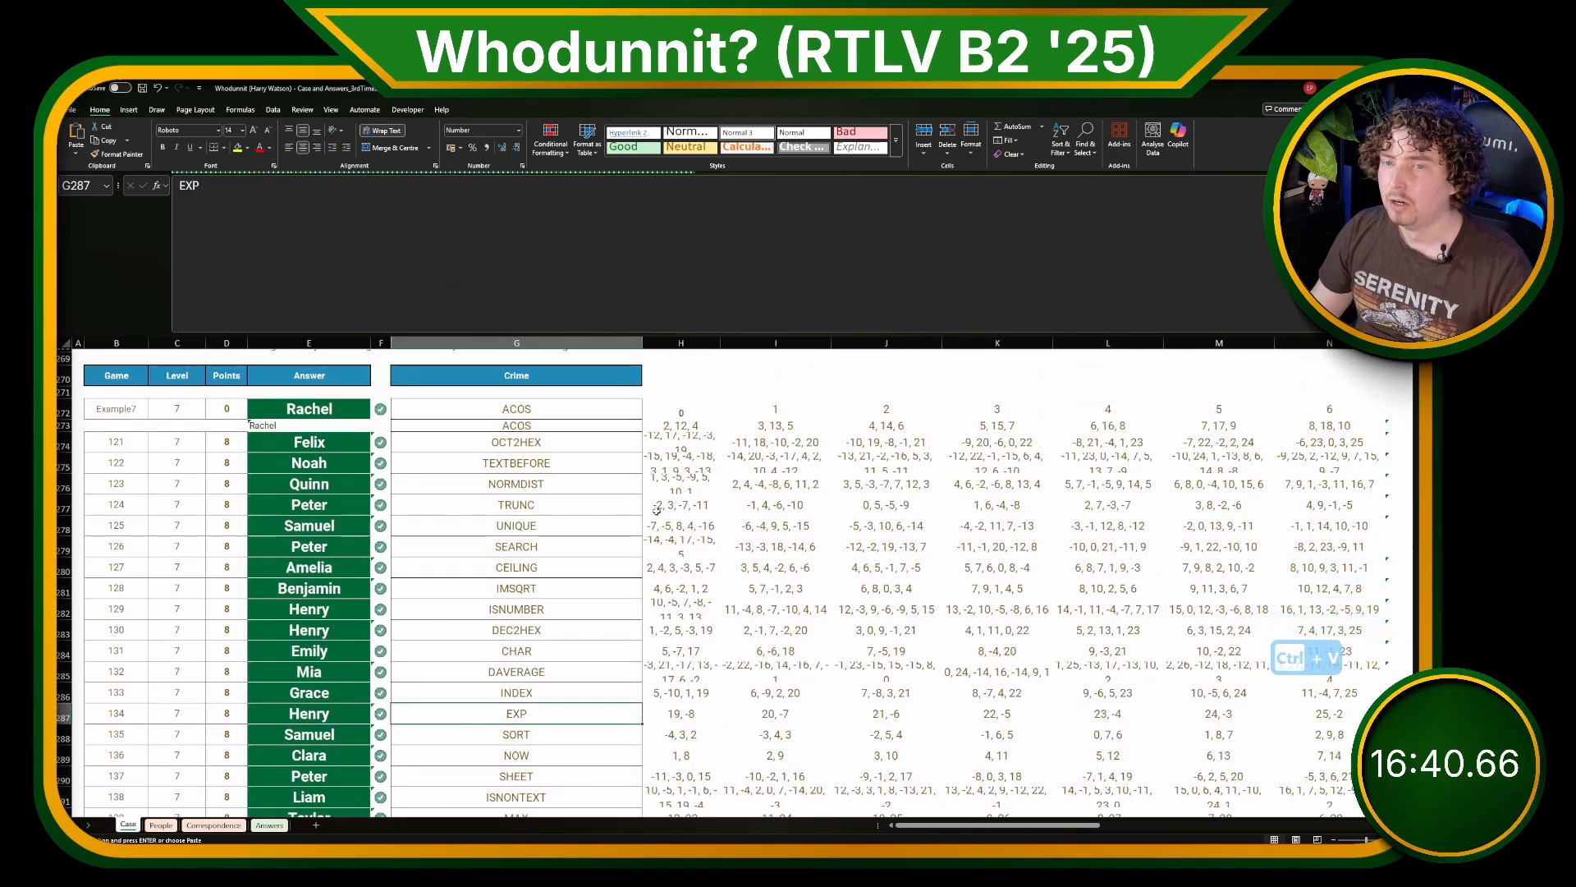
{"action": "left_click", "coordinate": [880, 594]}
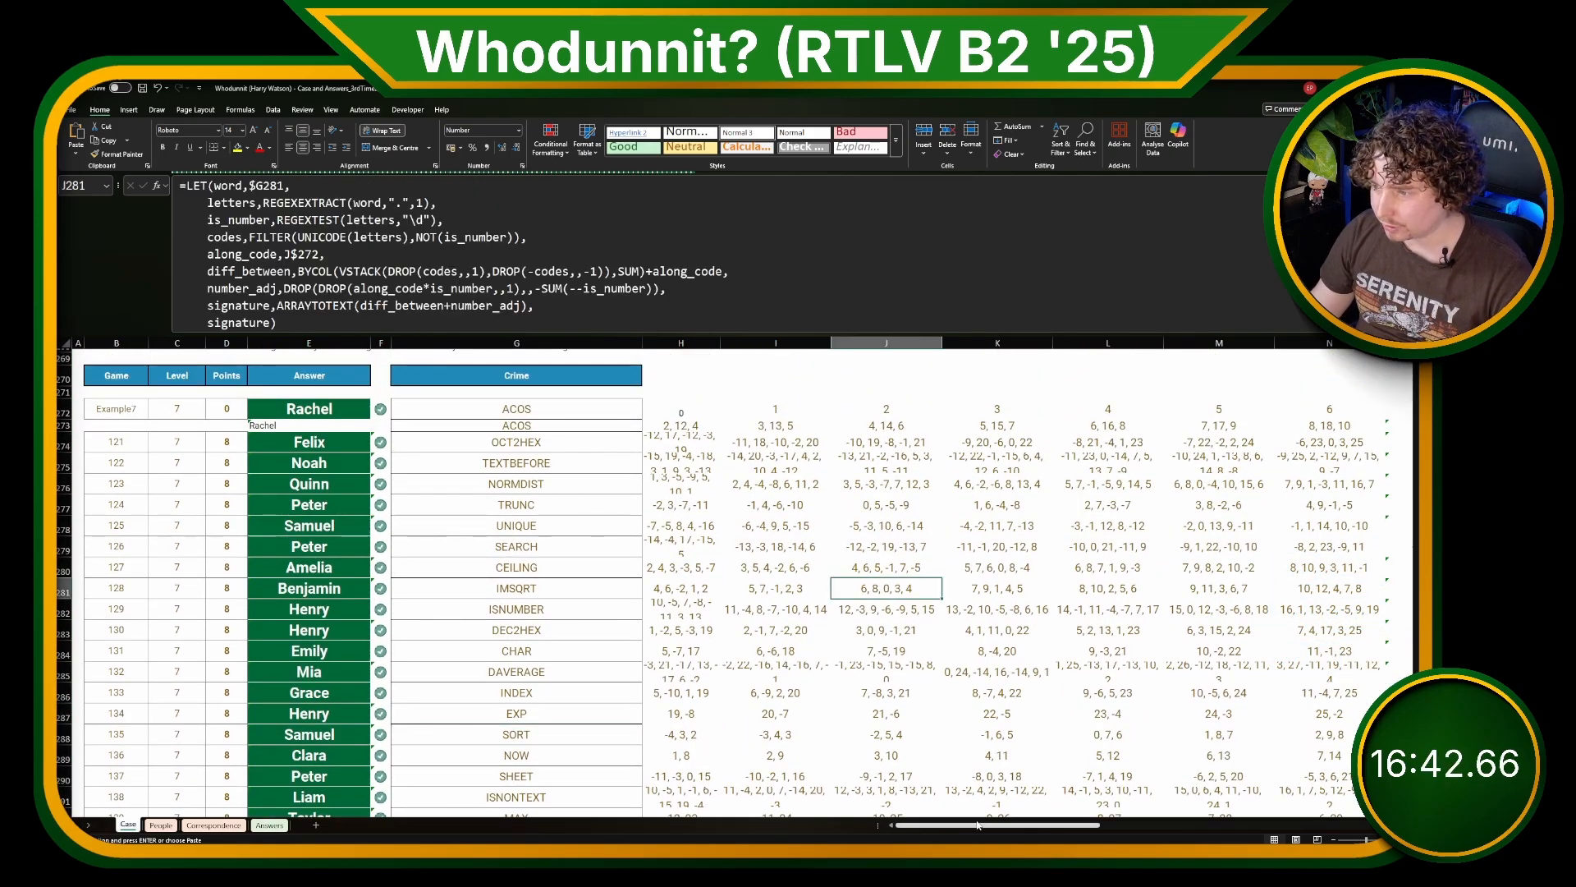
{"action": "mouse_move", "coordinate": [903, 825]}
{"action": "left_mouse_down"}
{"action": "mouse_move", "coordinate": [928, 824]}
{"action": "mouse_move", "coordinate": [896, 818]}
{"action": "left_mouse_up"}
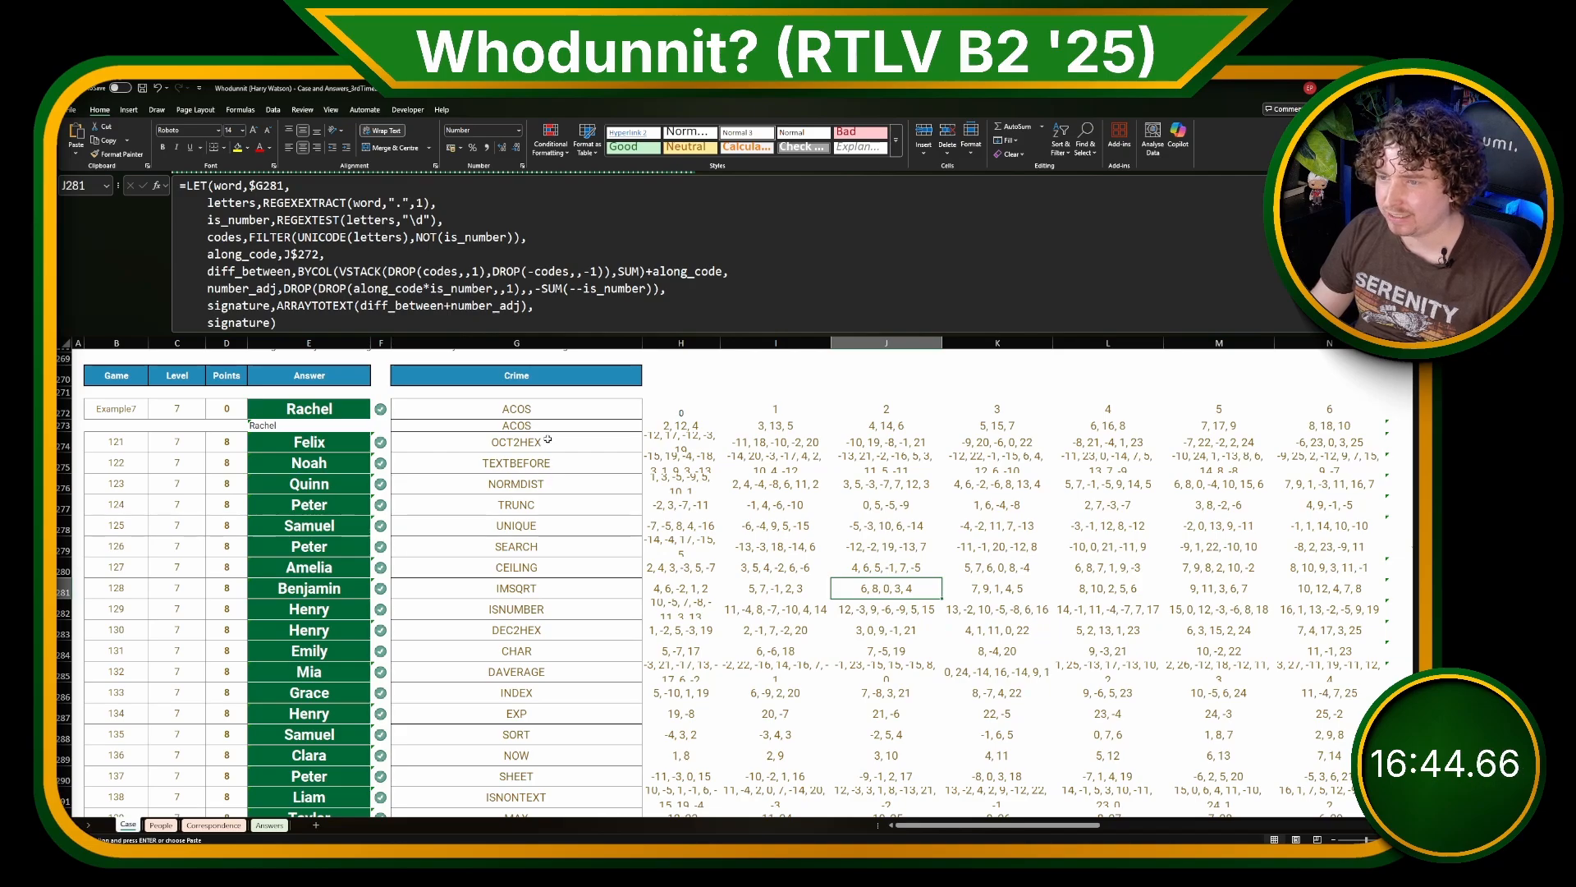
{"action": "left_click_drag", "start_coordinate": [547, 440], "coordinate": [579, 589]}
{"action": "left_click", "coordinate": [581, 589]}
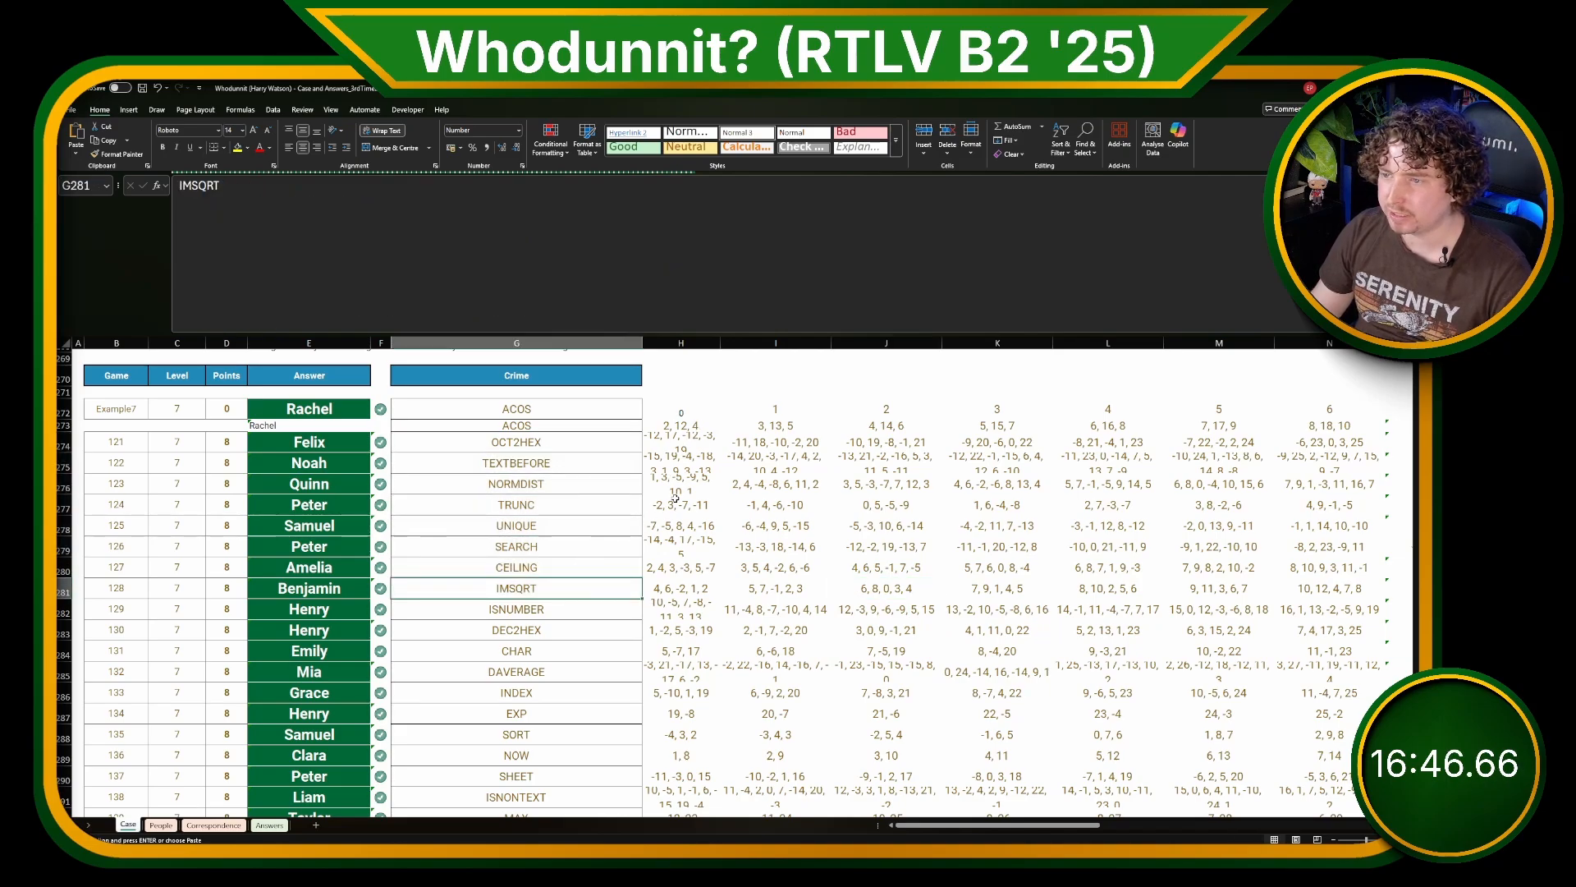
{"action": "left_click", "coordinate": [524, 444]}
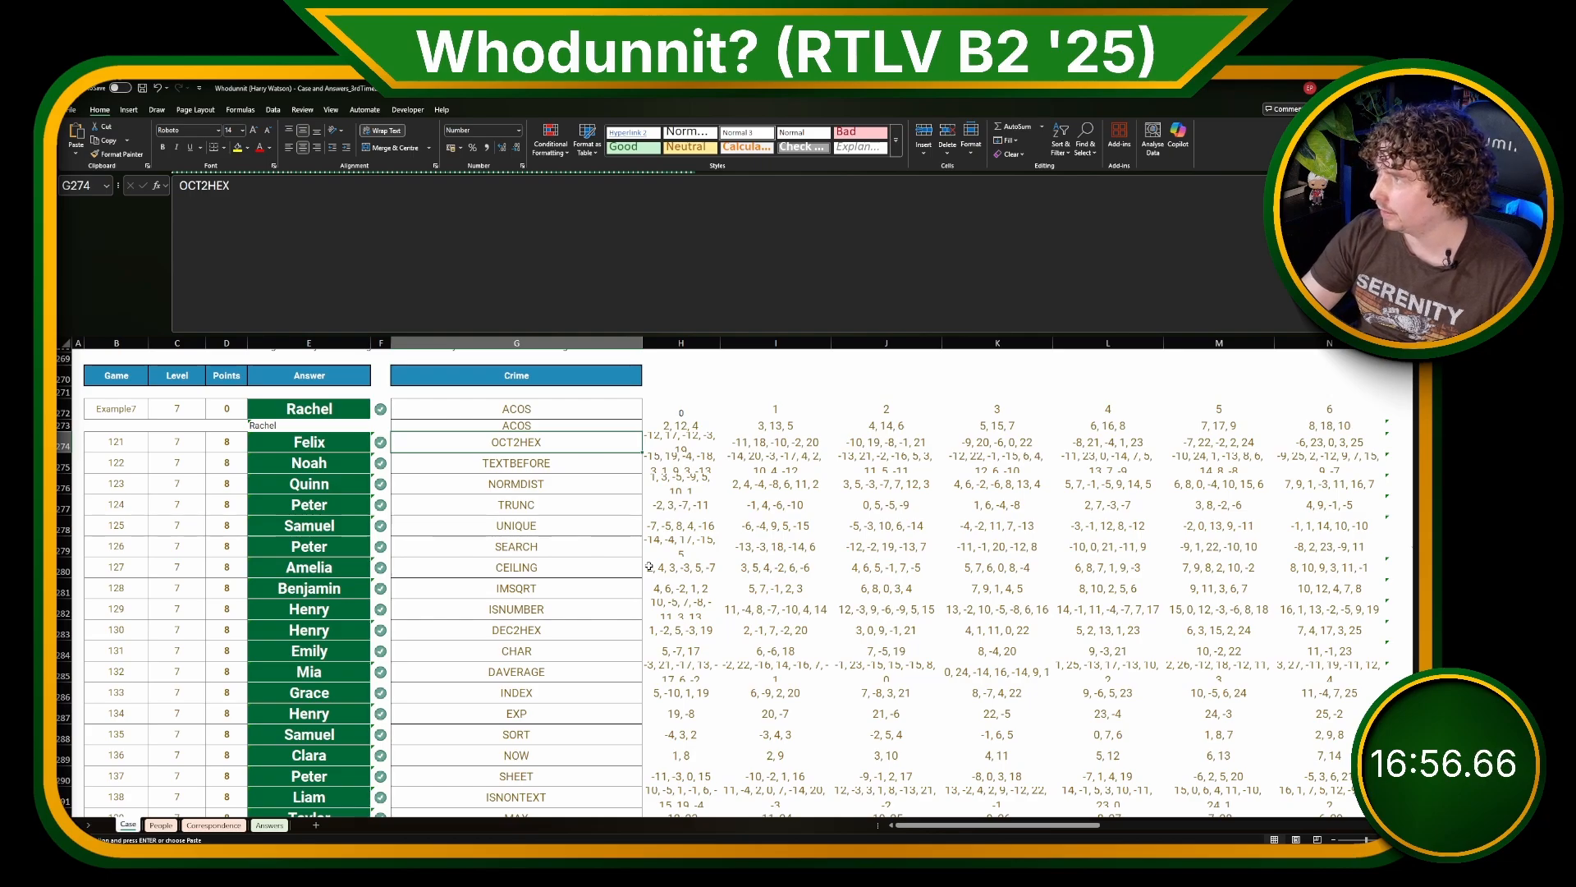
{"action": "key", "text": "alt+shift+3"}
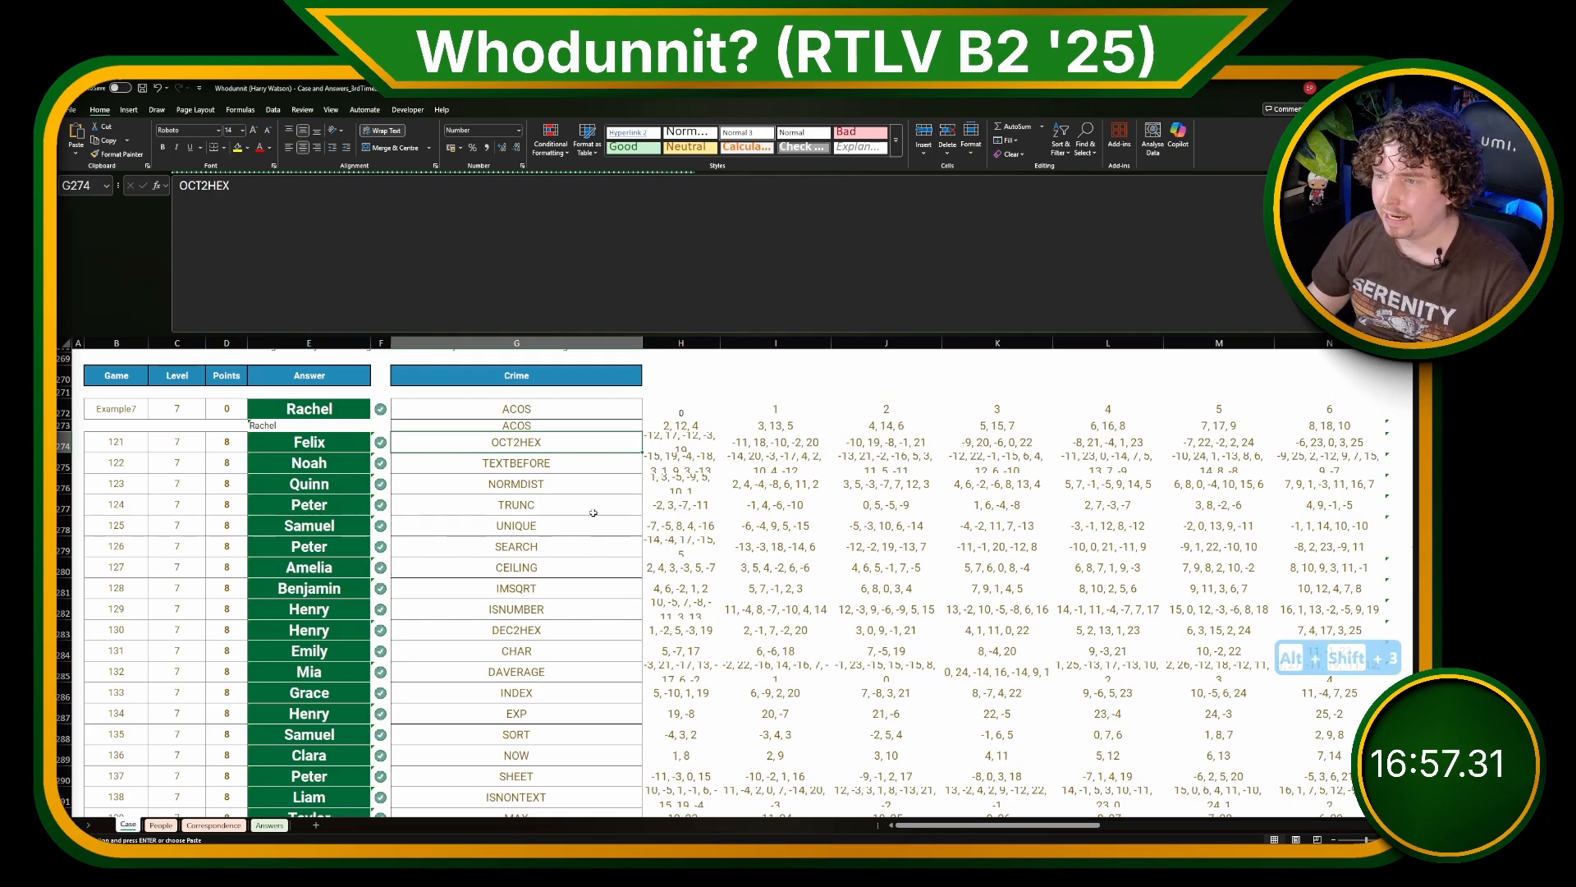
Step: Examine the signature formula in H273, the message split in AD272 and the encoded message in AC272
{"action": "left_click", "coordinate": [685, 425]}
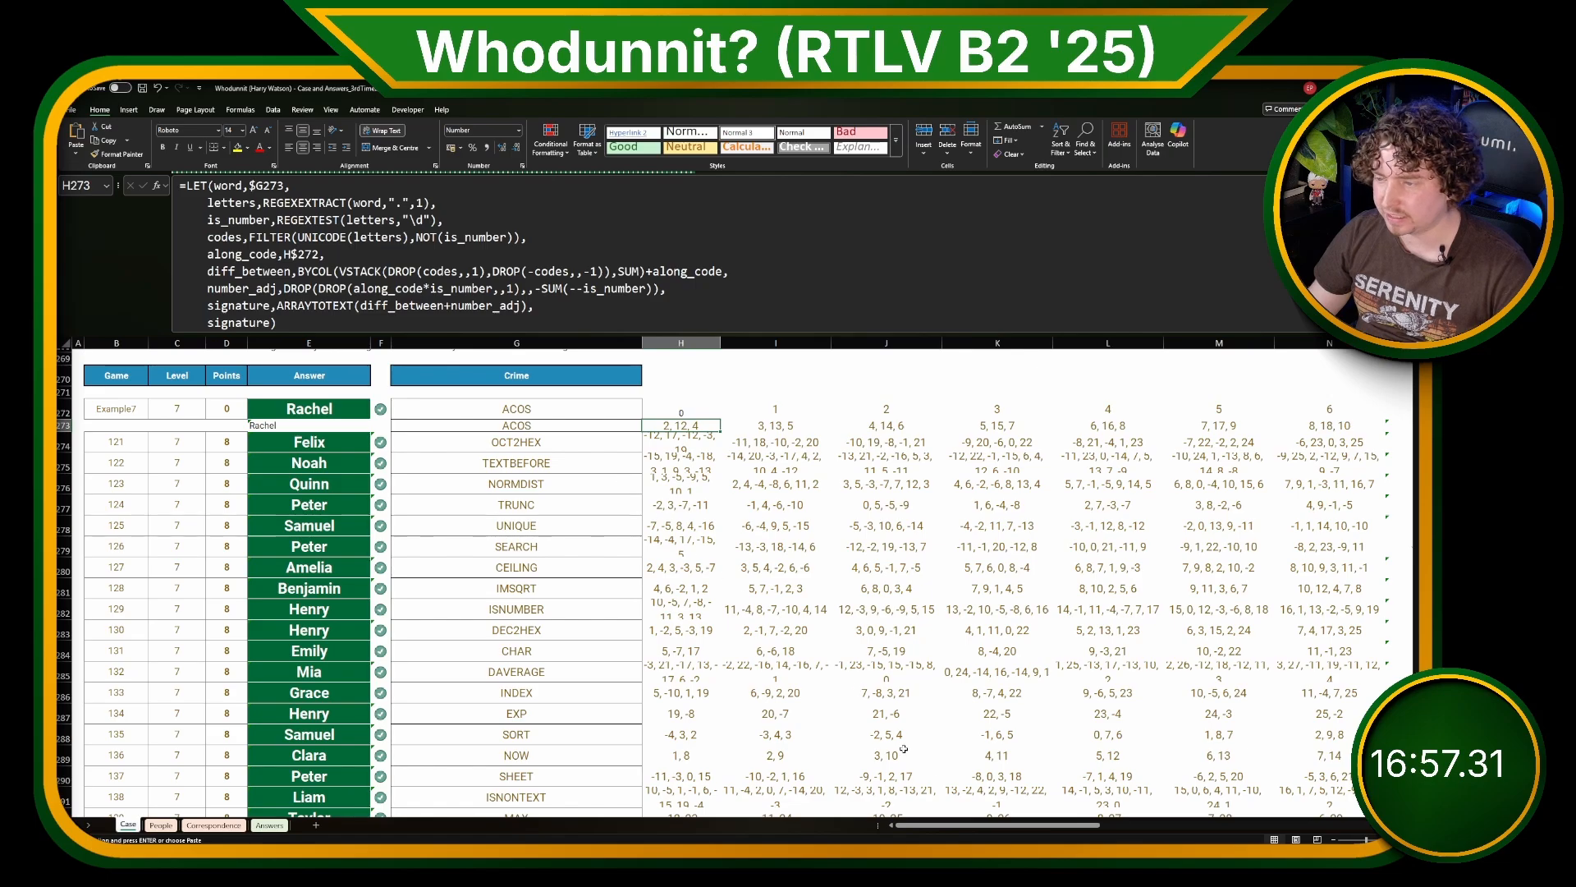
{"action": "left_click_drag", "start_coordinate": [986, 826], "coordinate": [1204, 800]}
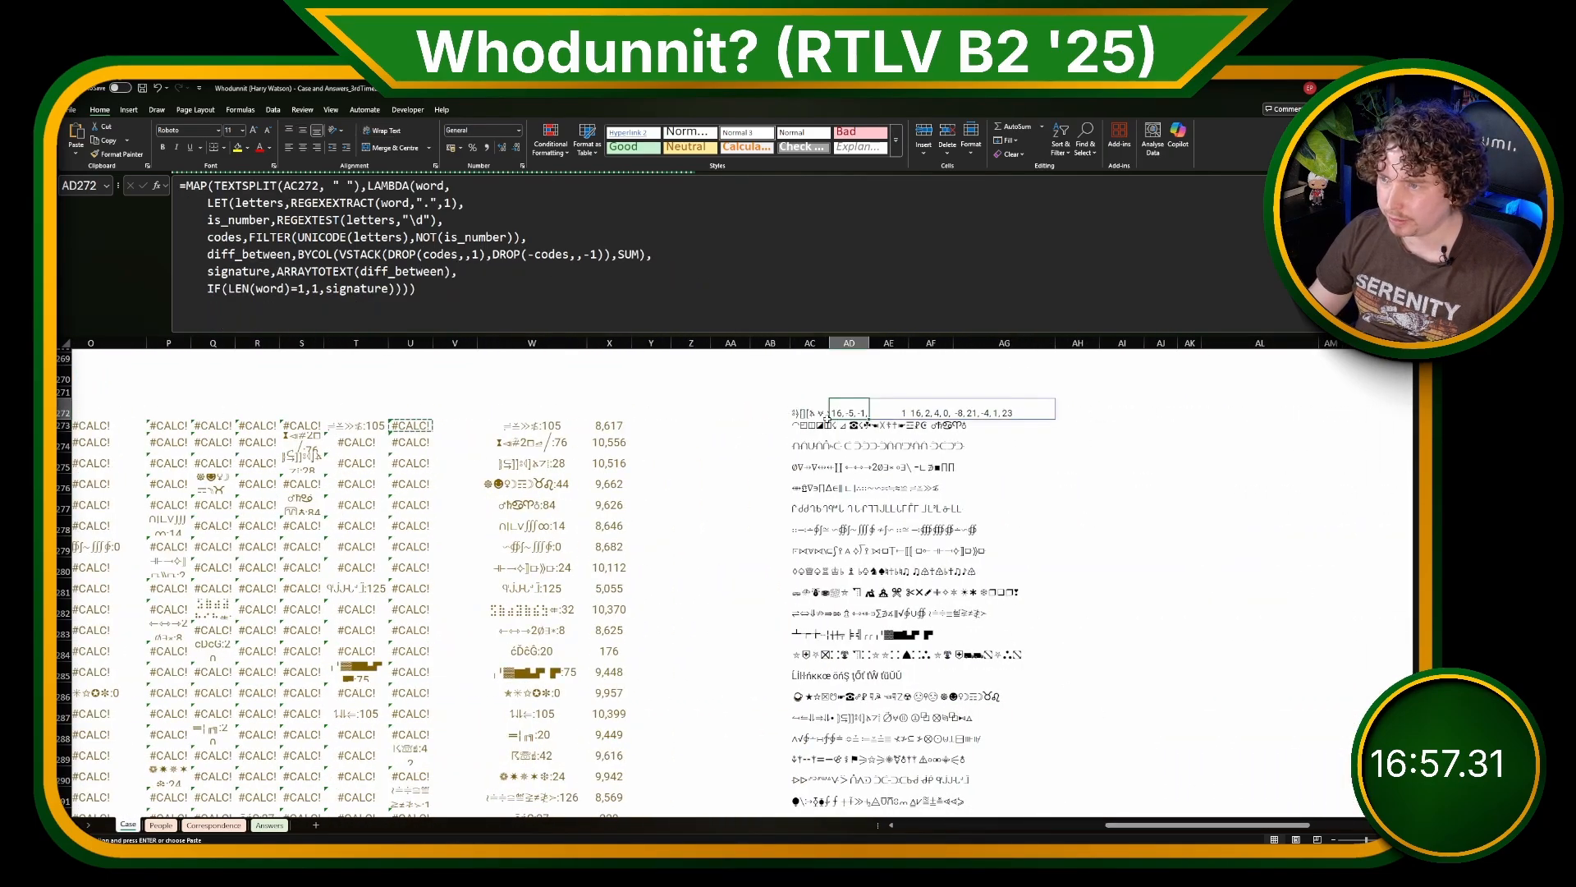
{"action": "left_click", "coordinate": [815, 412]}
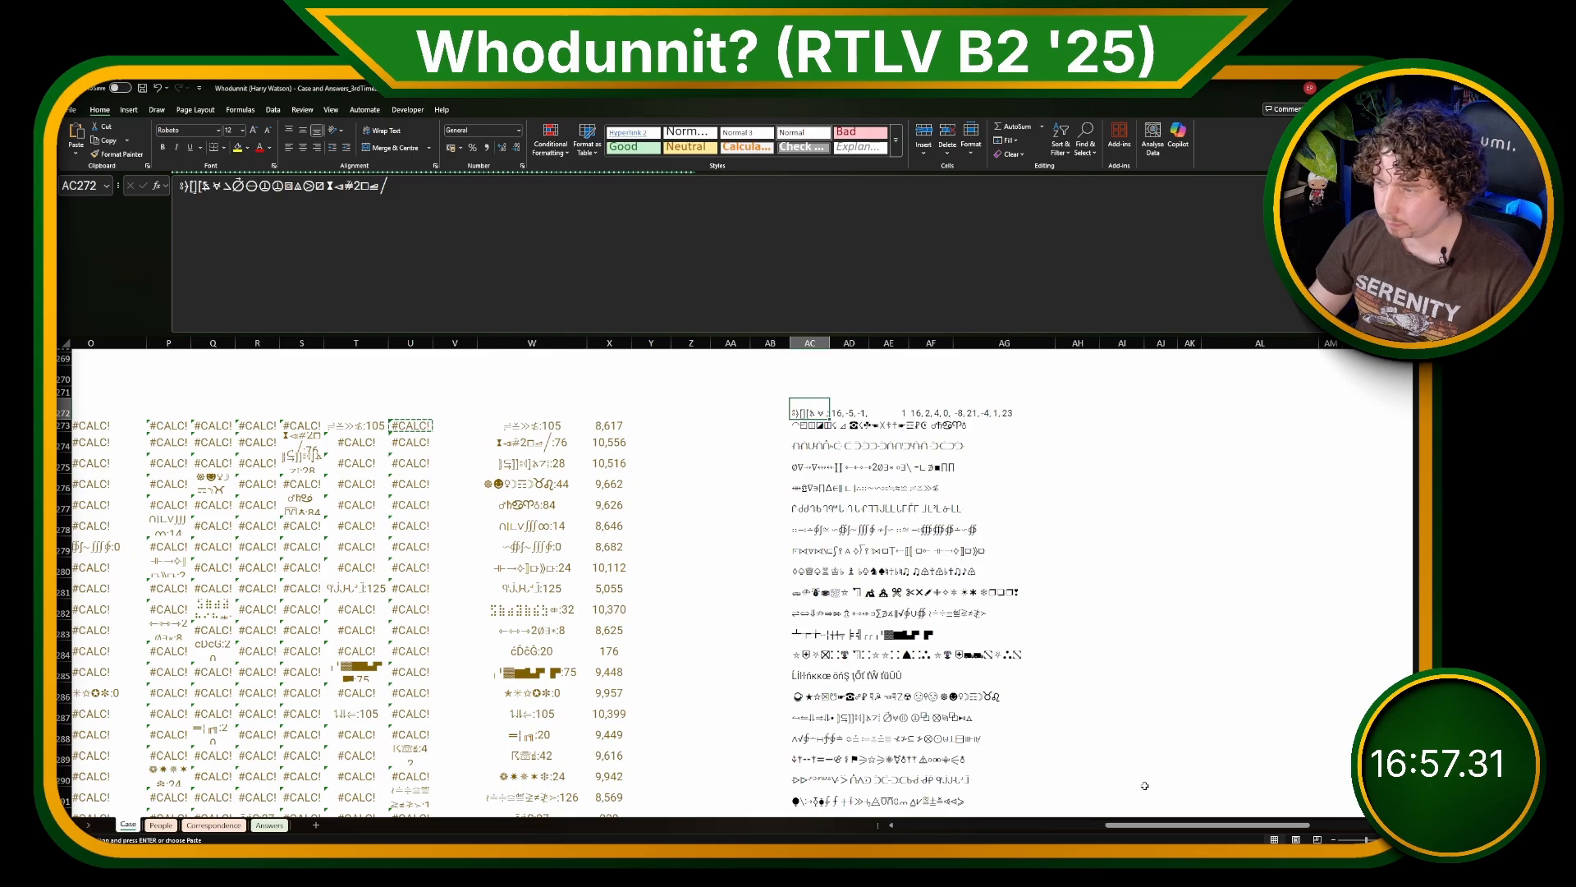
{"action": "left_click_drag", "start_coordinate": [1149, 824], "coordinate": [1078, 821]}
Step: Examine the T273 matching formula and the X273 offset formula, and return to the start of row 273
{"action": "left_click", "coordinate": [800, 423]}
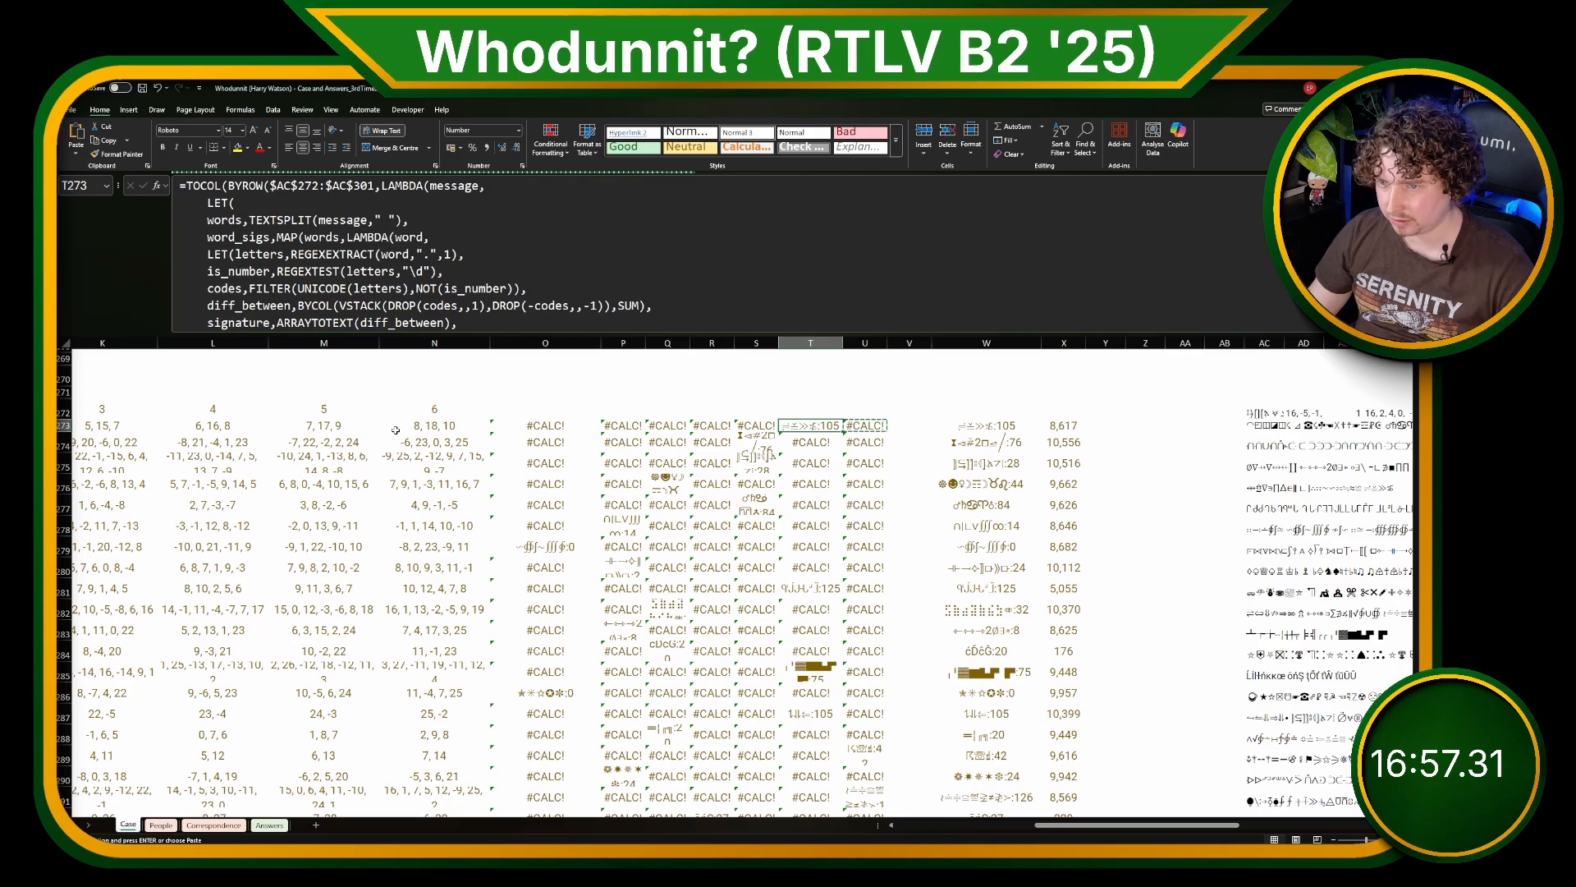
{"action": "scroll", "coordinate": [939, 732], "scroll_direction": "left", "scroll_amount": 3}
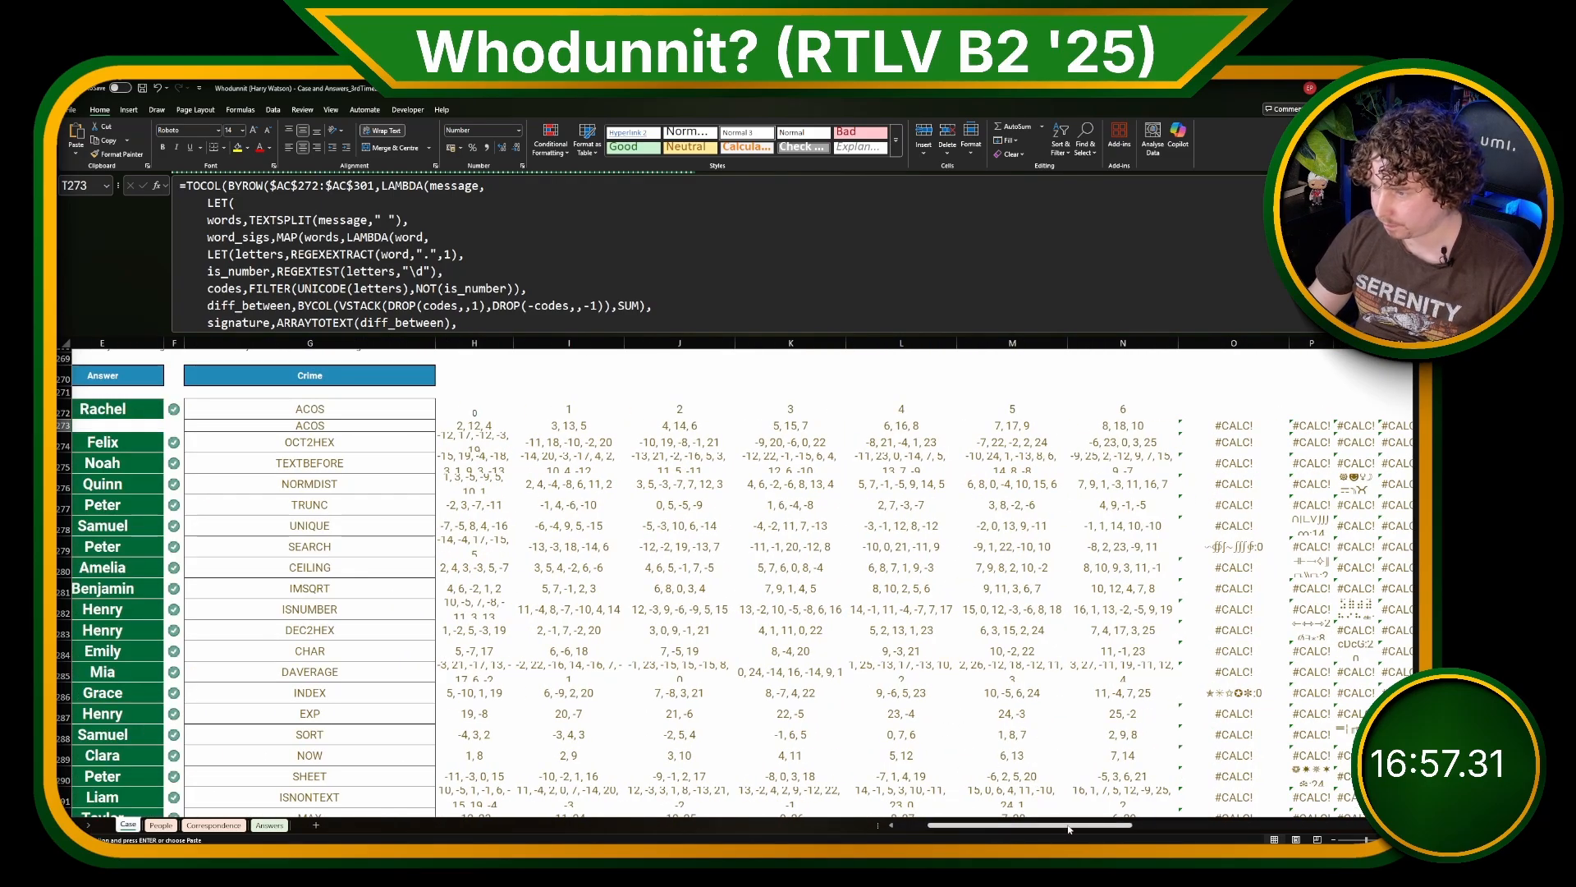
{"action": "left_click_drag", "start_coordinate": [1069, 824], "coordinate": [1161, 821]}
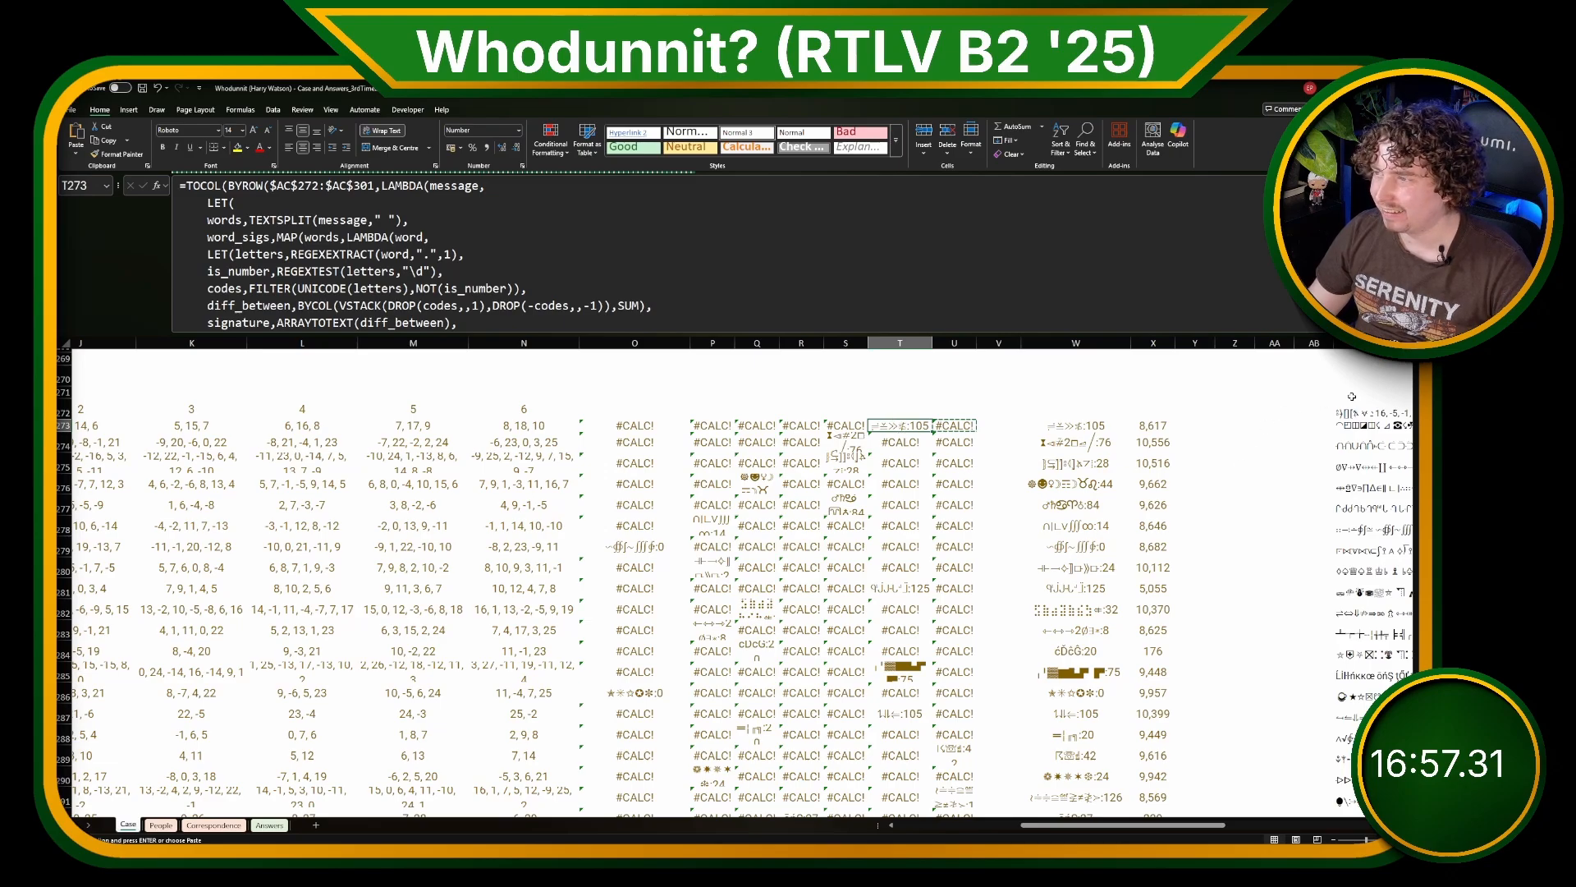
{"action": "left_click", "coordinate": [554, 273]}
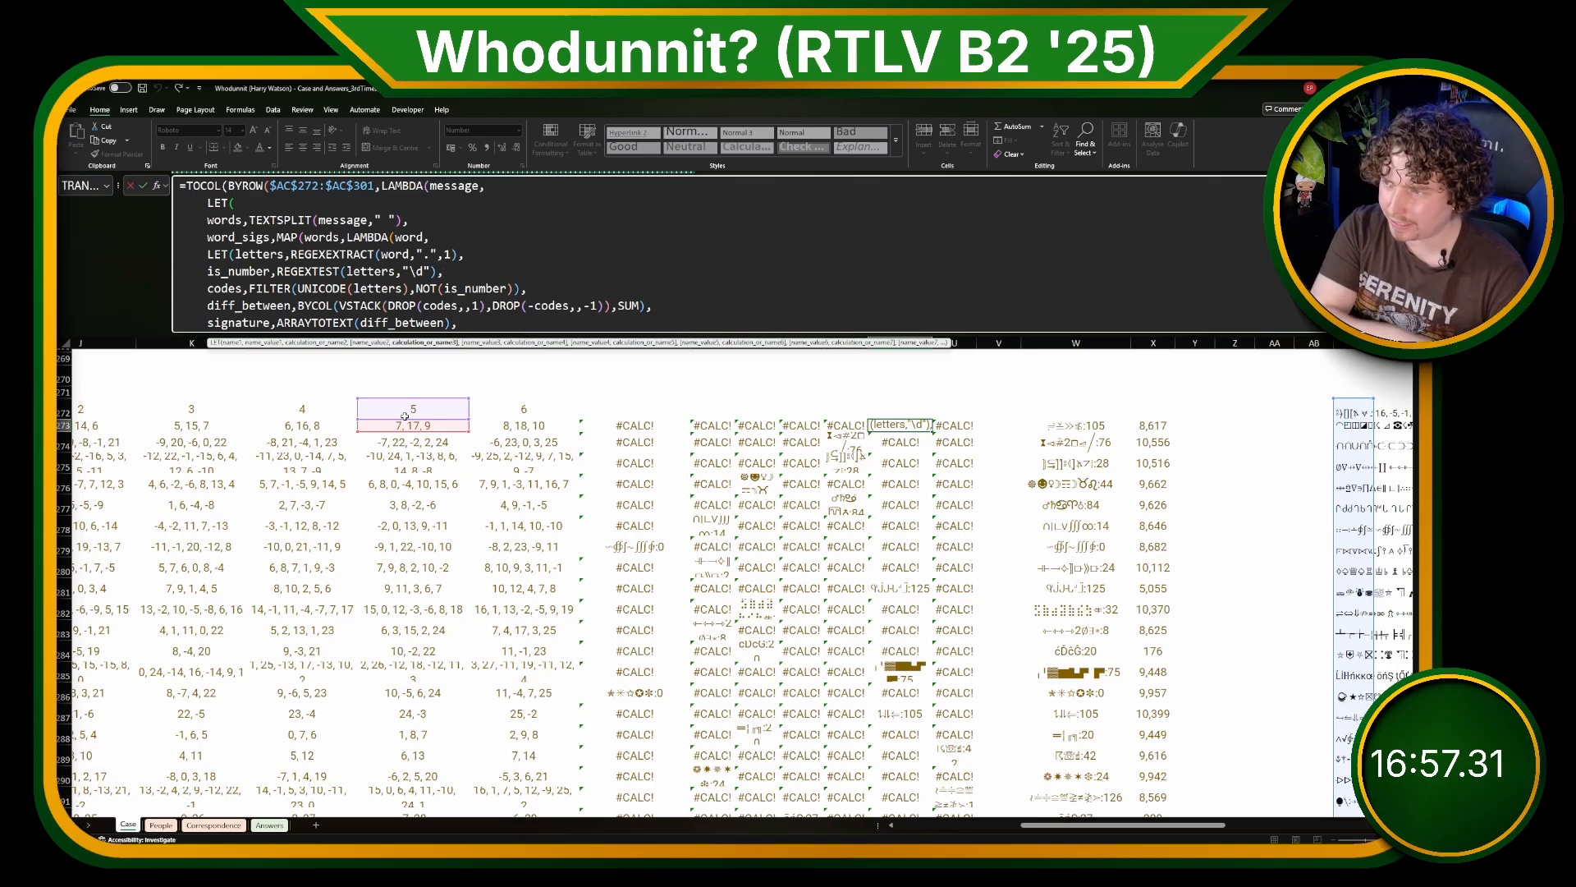
{"action": "key", "text": "Return"}
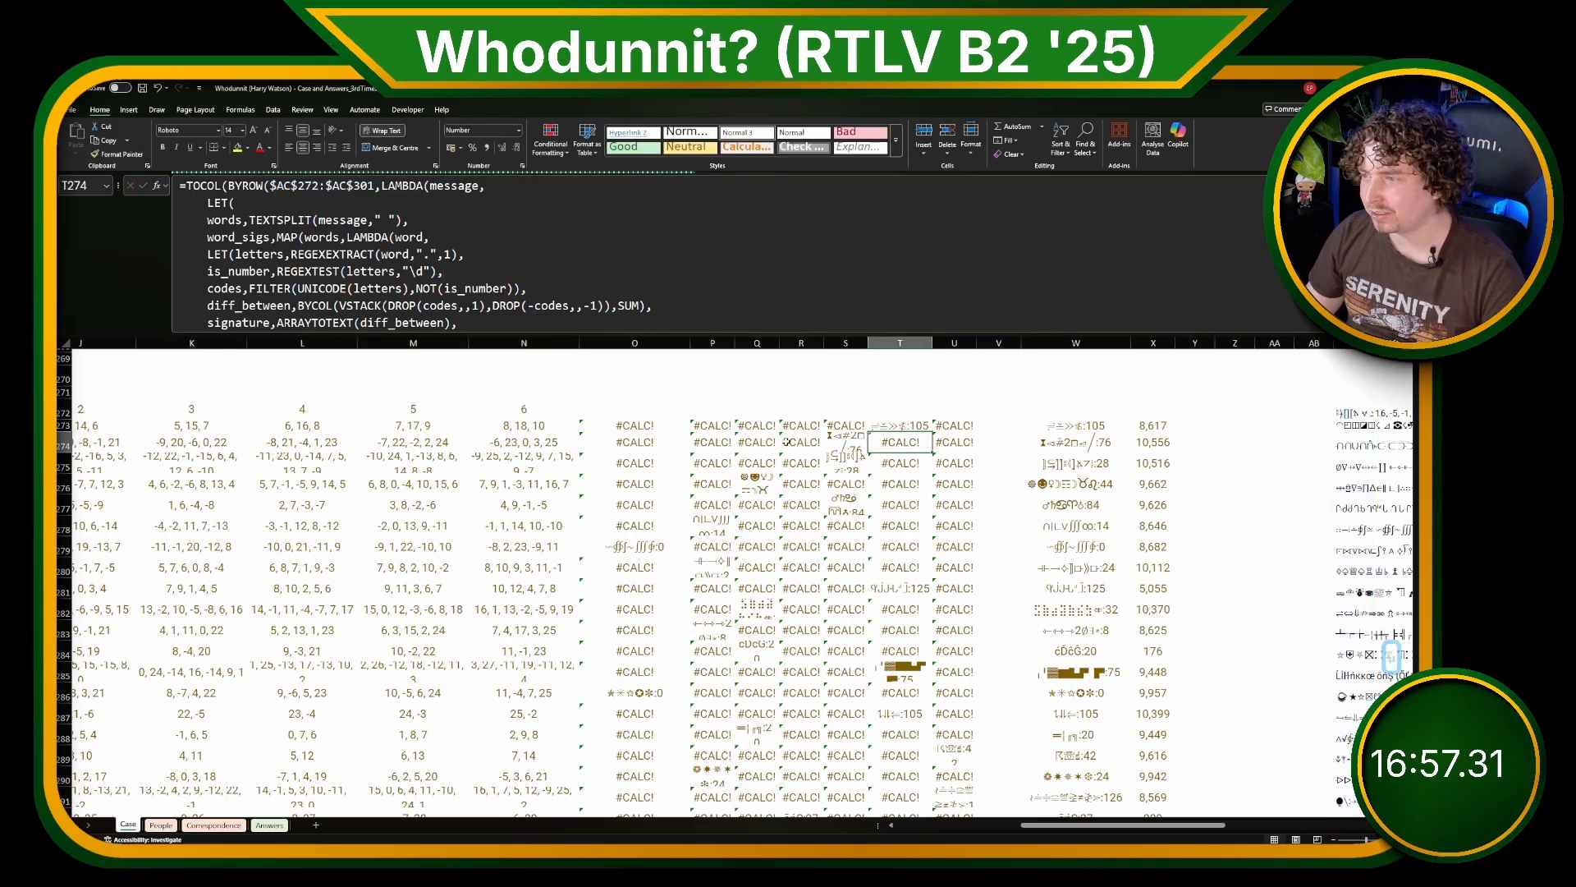
{"action": "left_click", "coordinate": [1162, 424]}
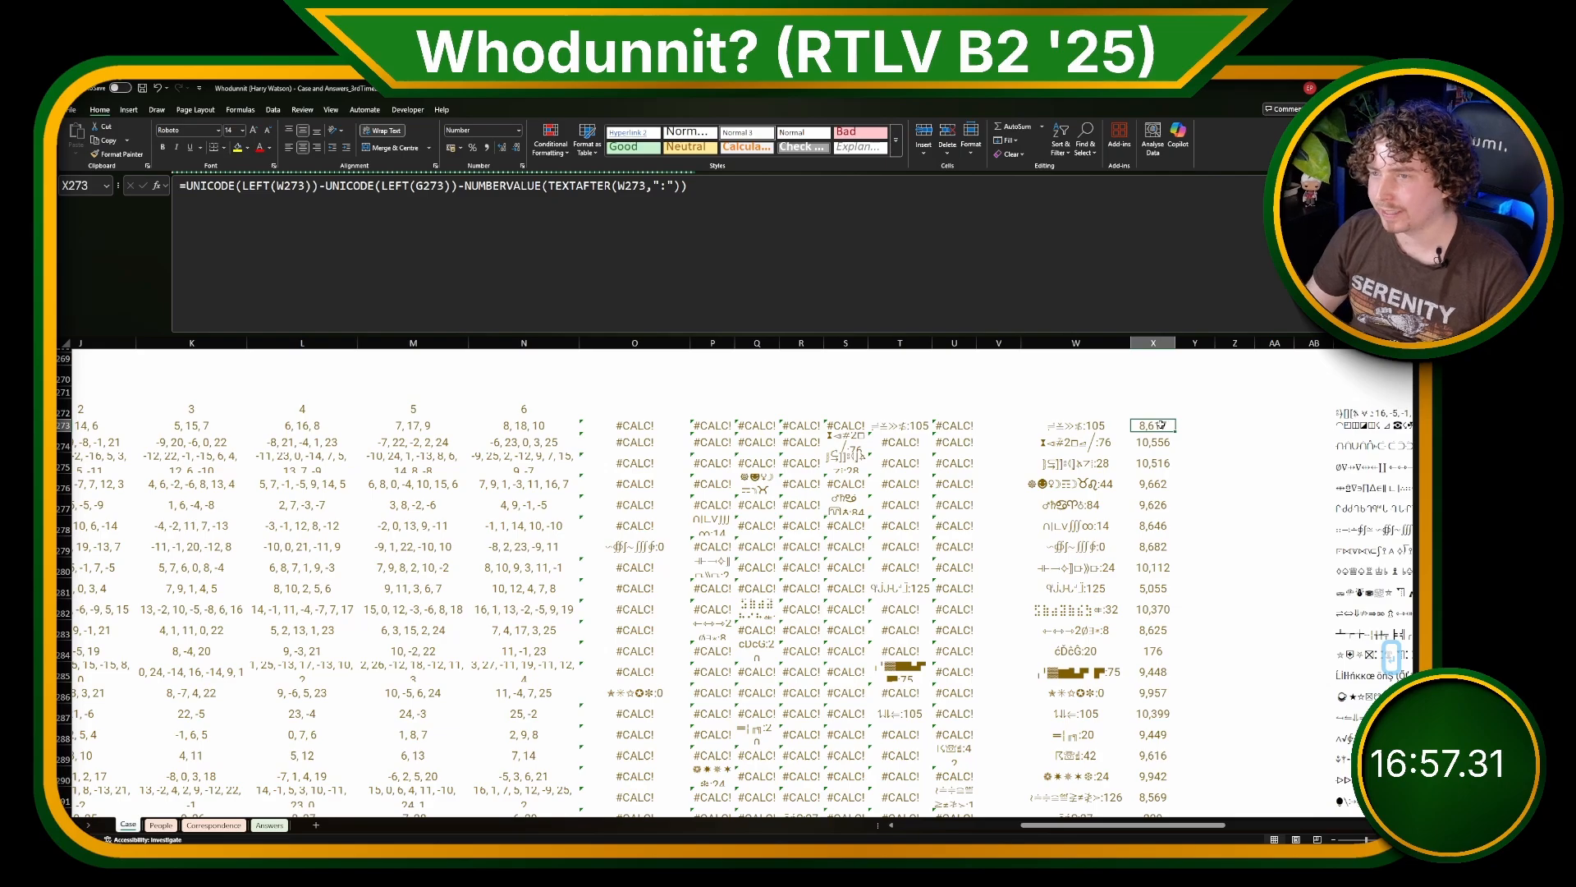
{"action": "key", "text": "ctrl+Left"}
{"action": "key", "text": "ctrl+Left"}
{"action": "key", "text": "ctrl+Left"}
{"action": "key", "text": "ctrl+Left"}
{"action": "key", "text": "ctrl+Left"}
{"action": "key", "text": "ctrl+Left"}
{"action": "key", "text": "ctrl+Left"}
{"action": "key", "text": "ctrl+Left"}
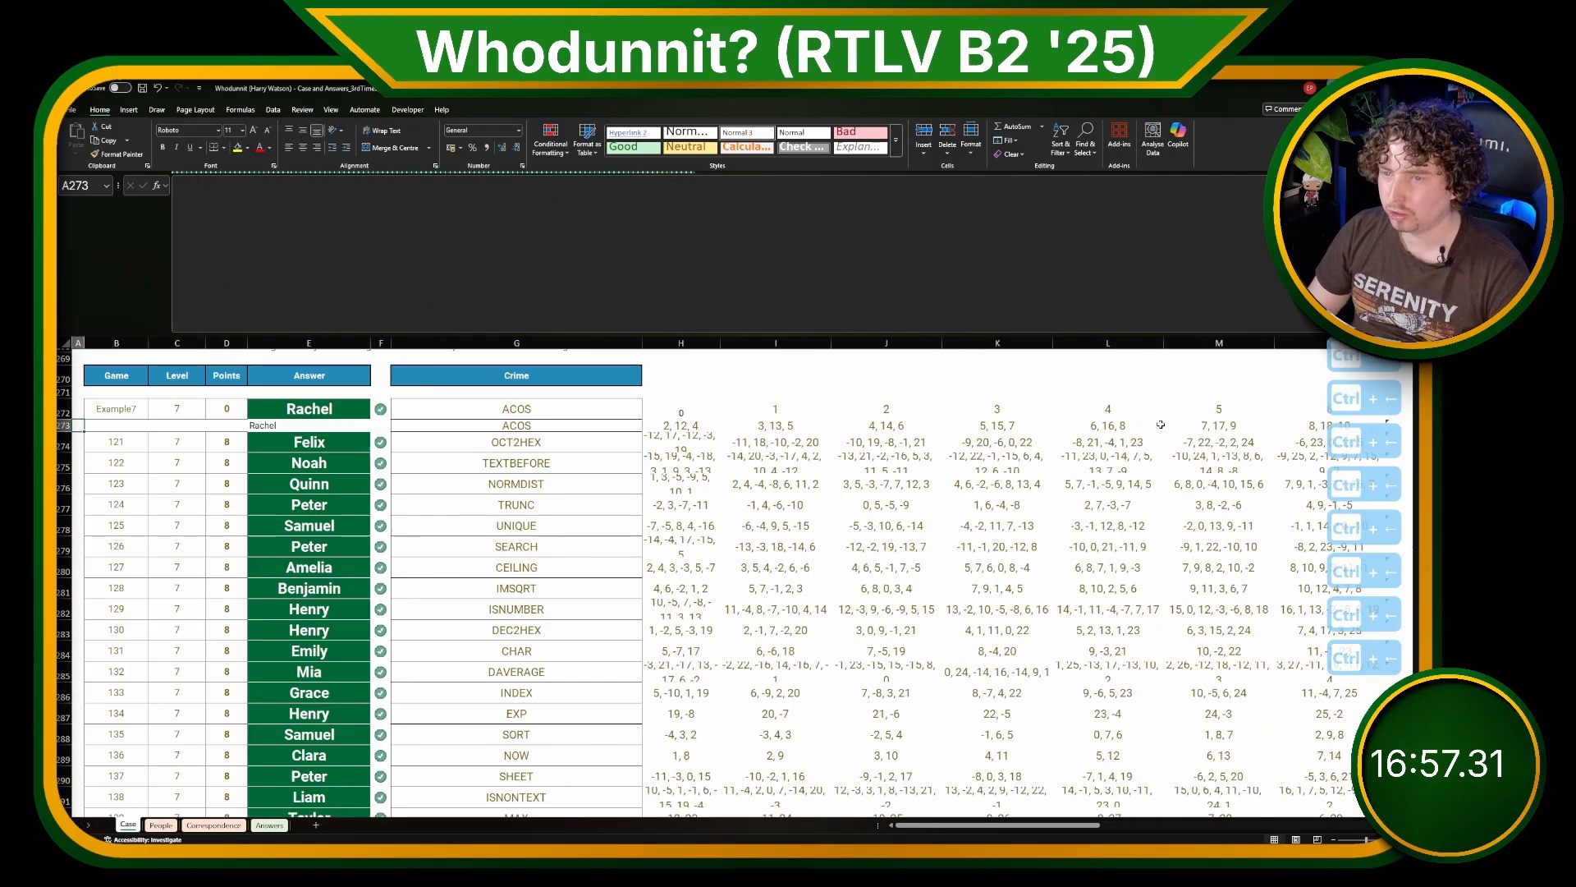